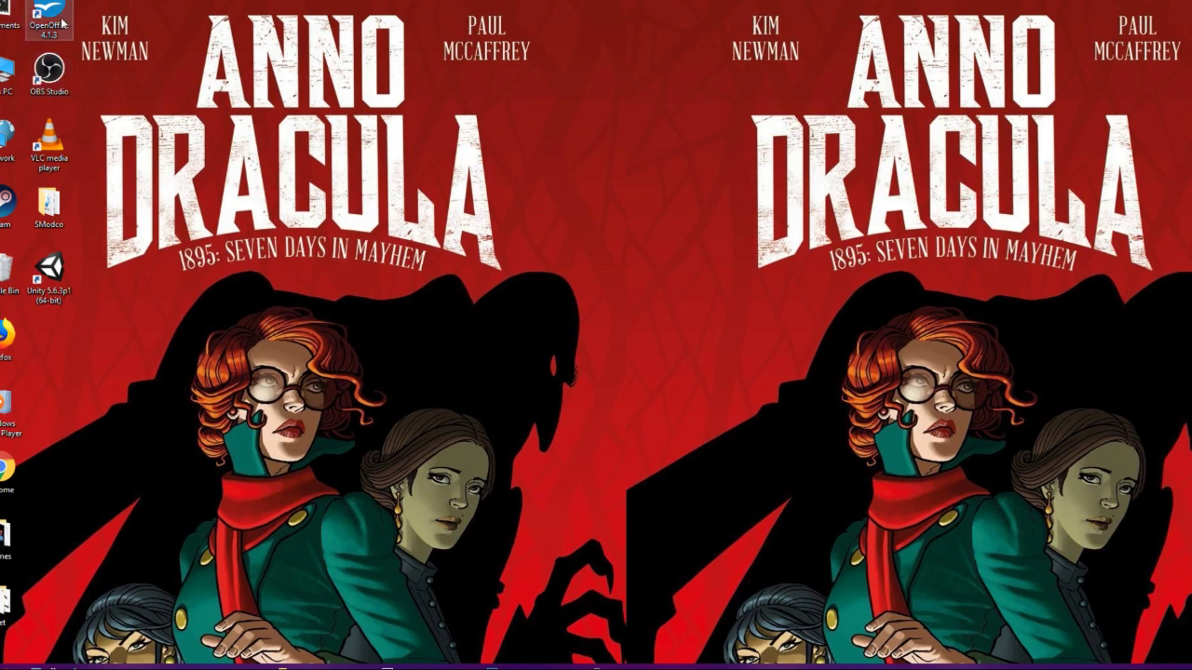
- Place hf1.png from the Documents > Pictures > project stuff folder into the blank Photoshop document
double_click(863, 238)
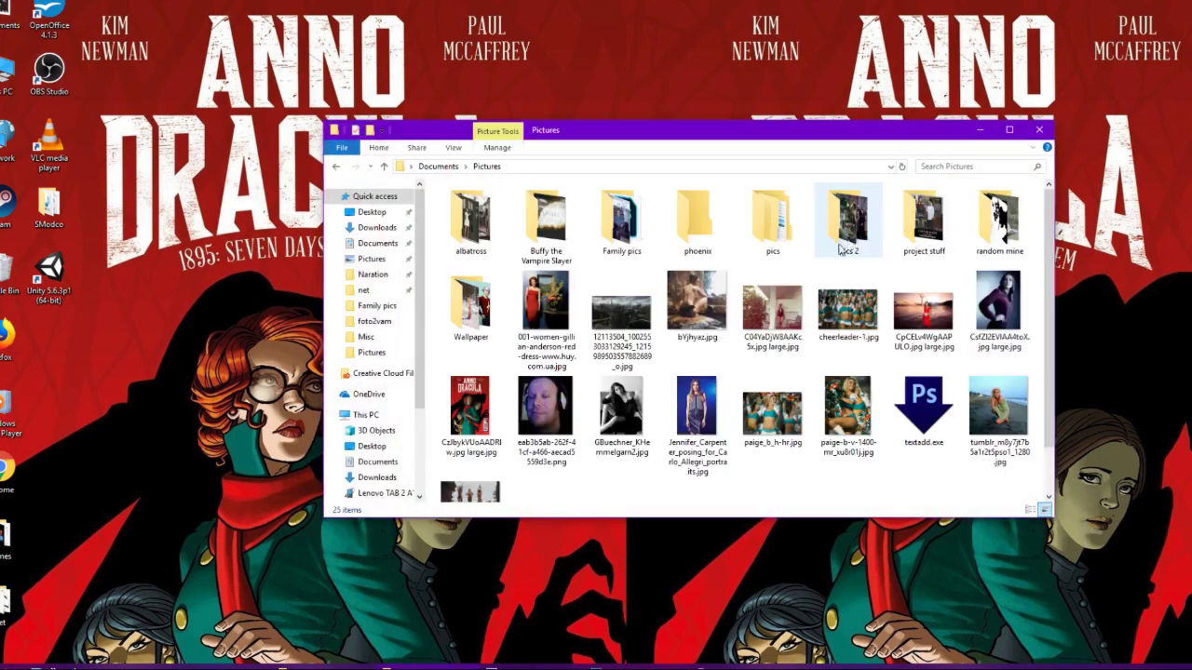
double_click(925, 224)
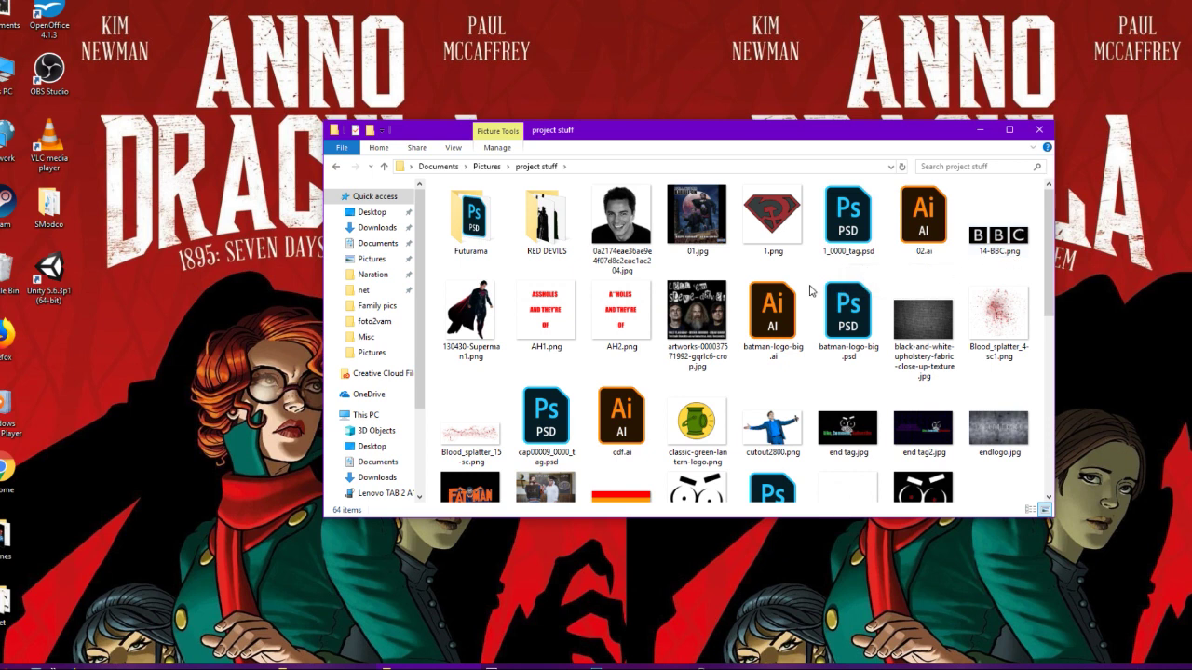
scroll(819, 298, down, 2)
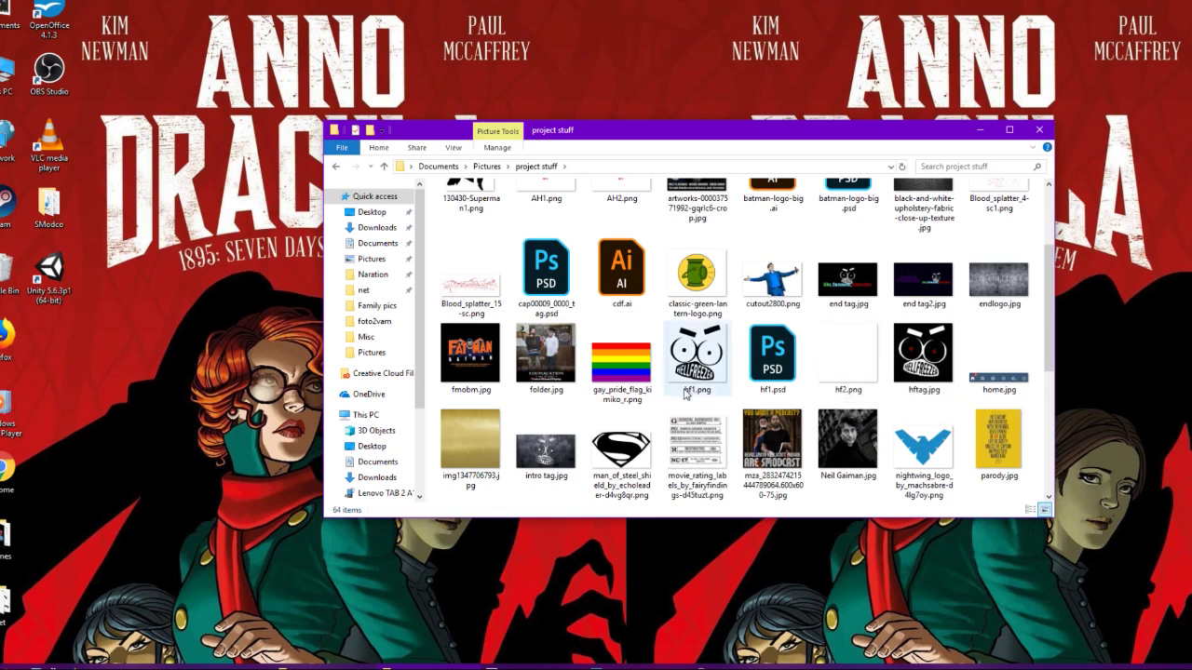
drag(687, 393, 478, 383)
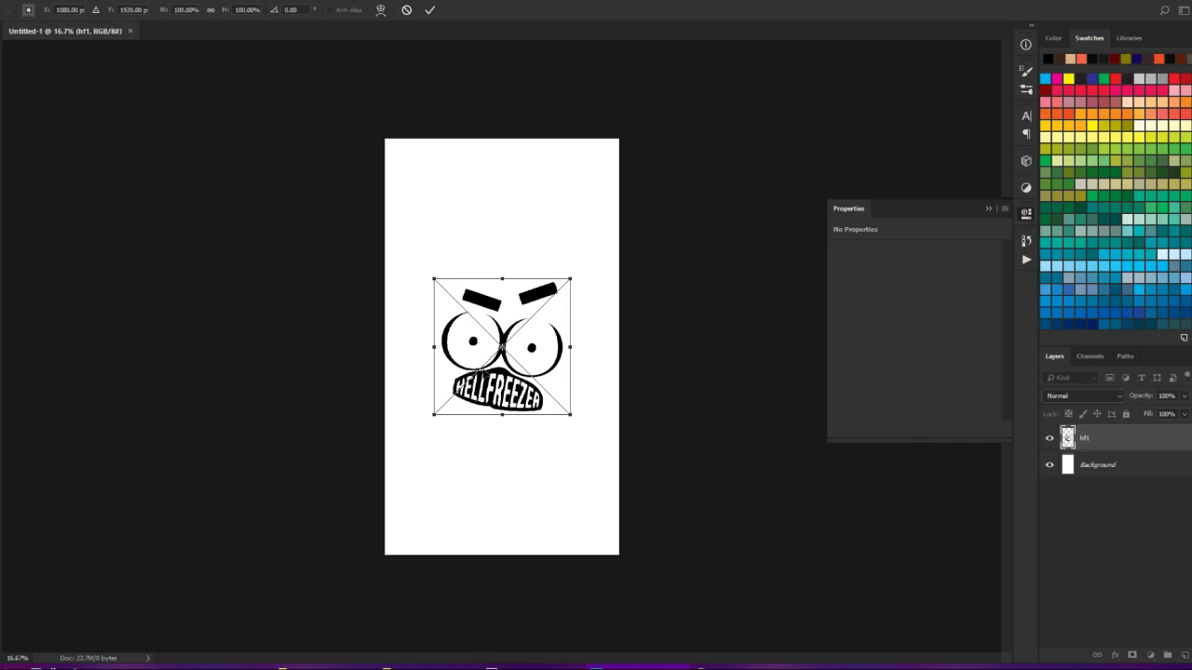
- Scale the placed hf1 logo proportionally to about 46.43% and position it in the canvas's upper-left corner
drag(491, 327, 465, 207)
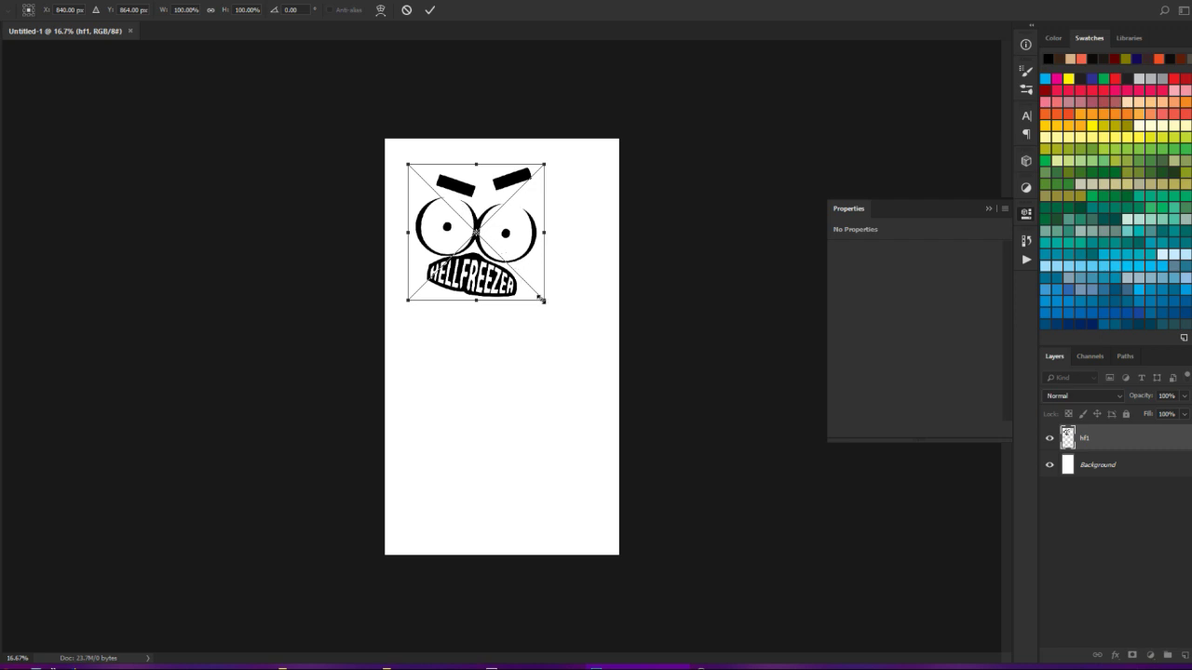
drag(543, 298, 459, 232)
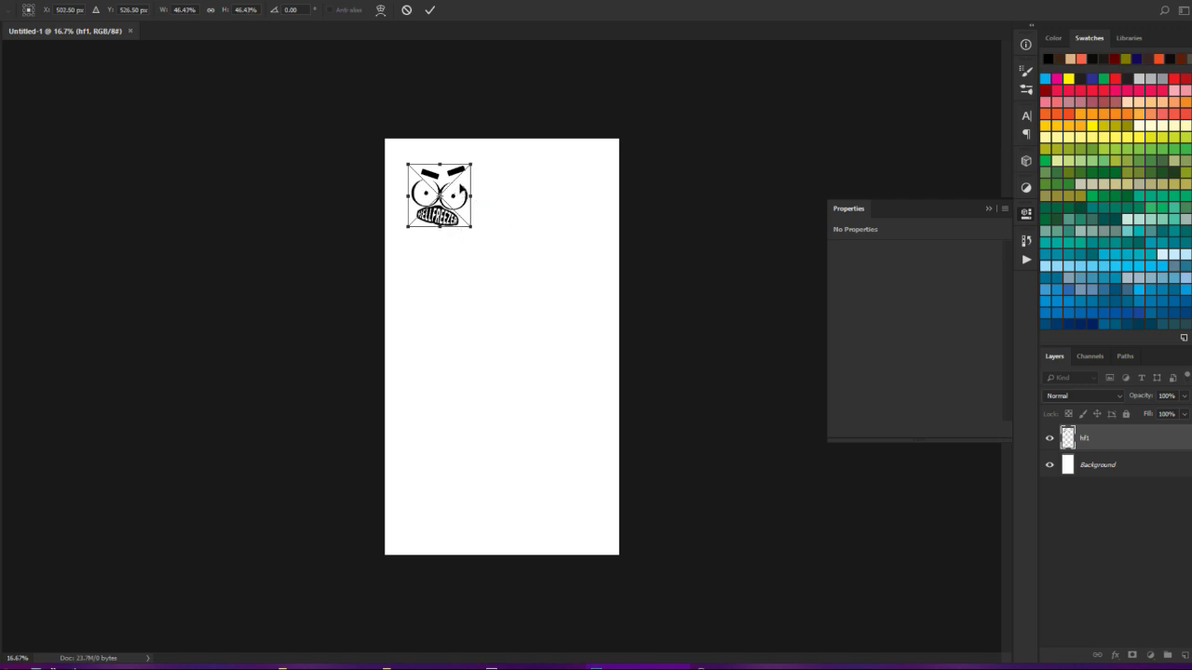
drag(450, 179, 447, 156)
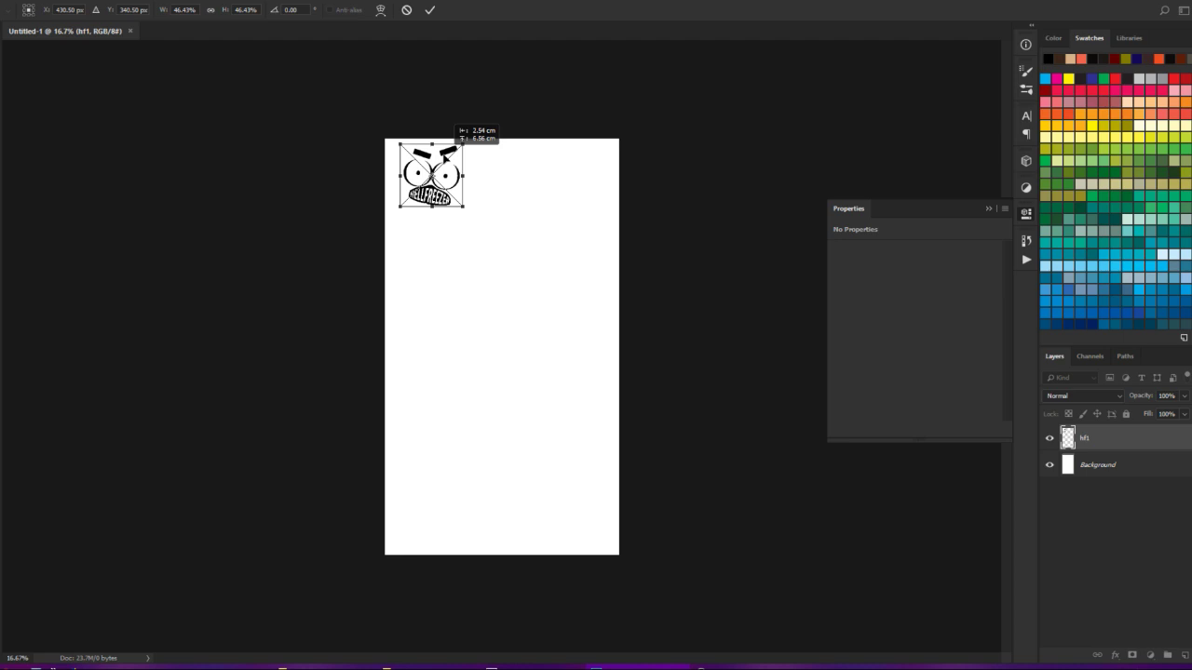
drag(445, 159, 429, 157)
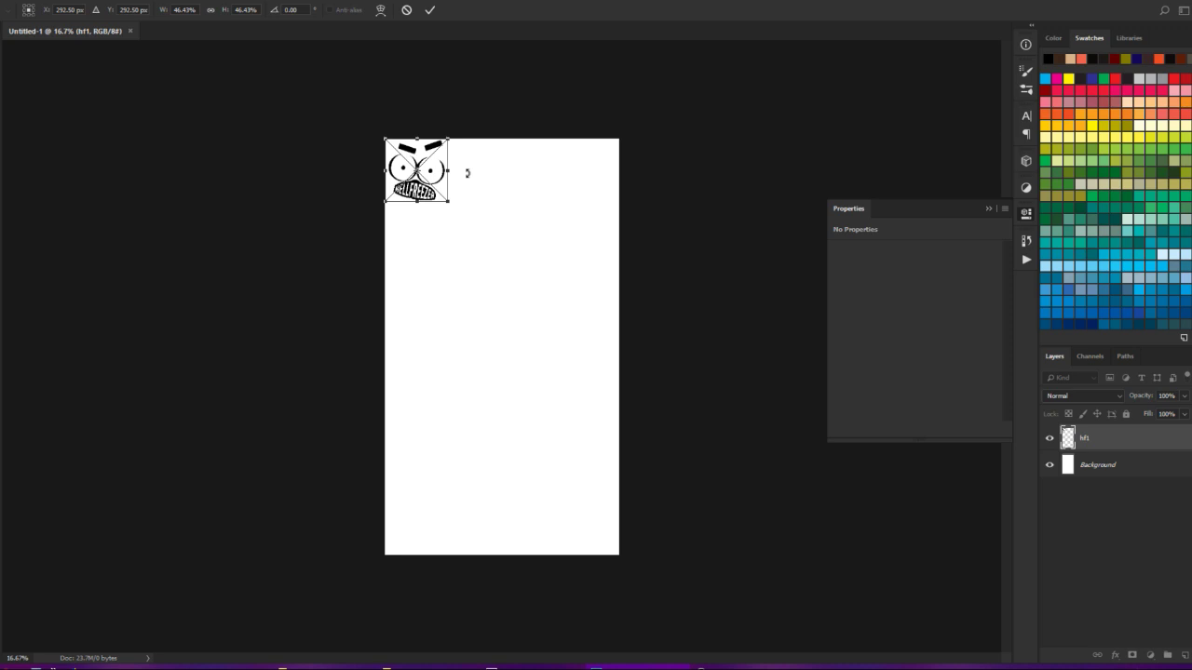
key(Return)
- Rasterize the hf1 smart object layer into an ordinary pixel layer
key(e)
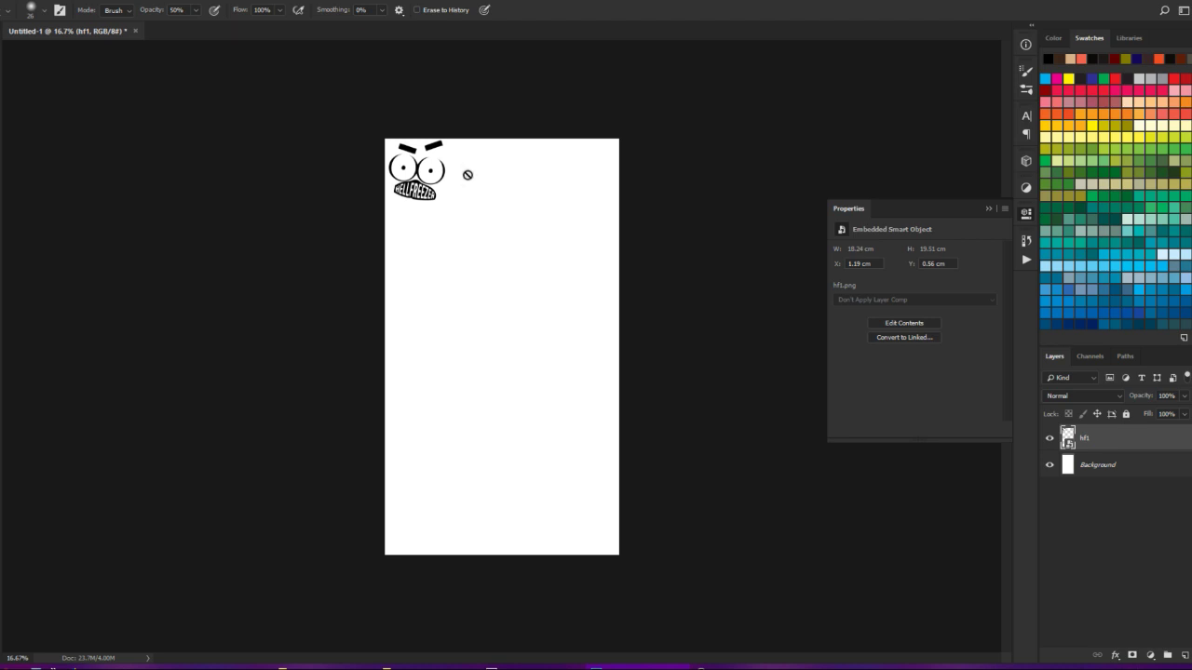
key(ctrl+plus)
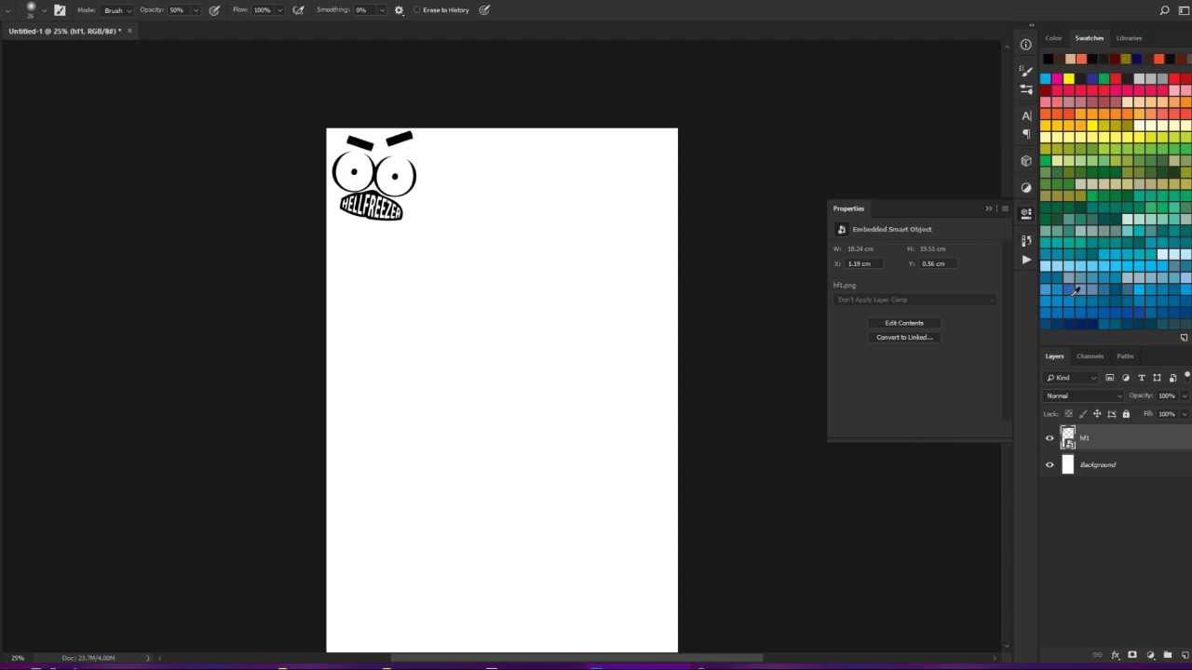
right_click(1124, 448)
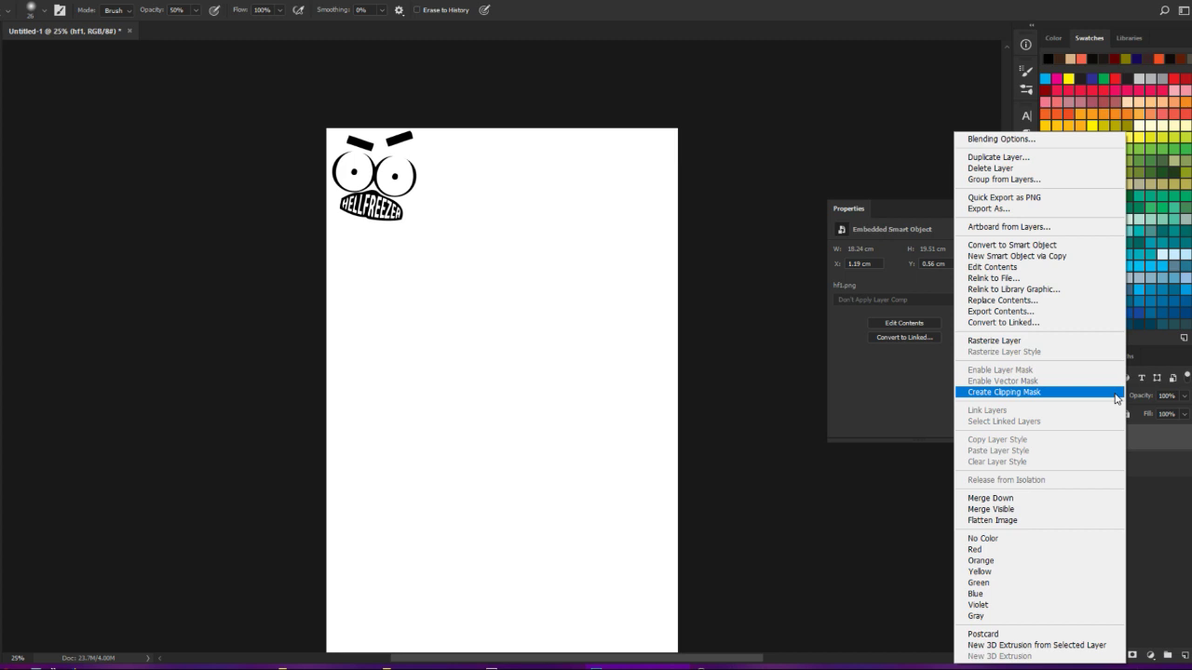
click(1138, 488)
right_click(1129, 446)
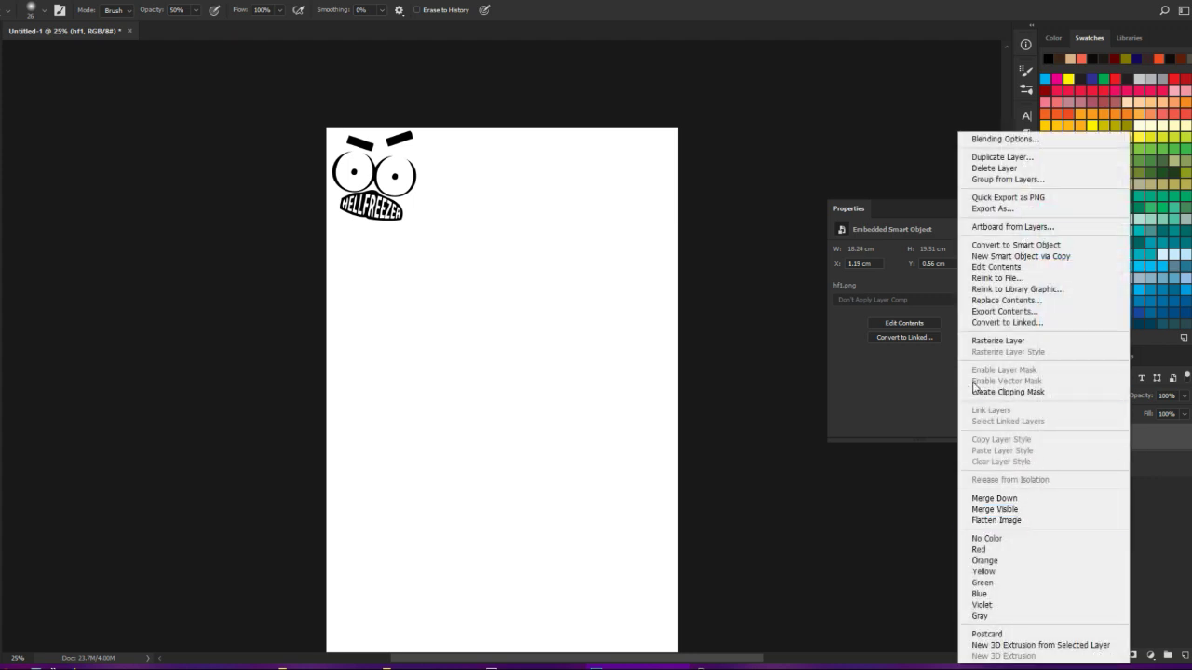
click(991, 341)
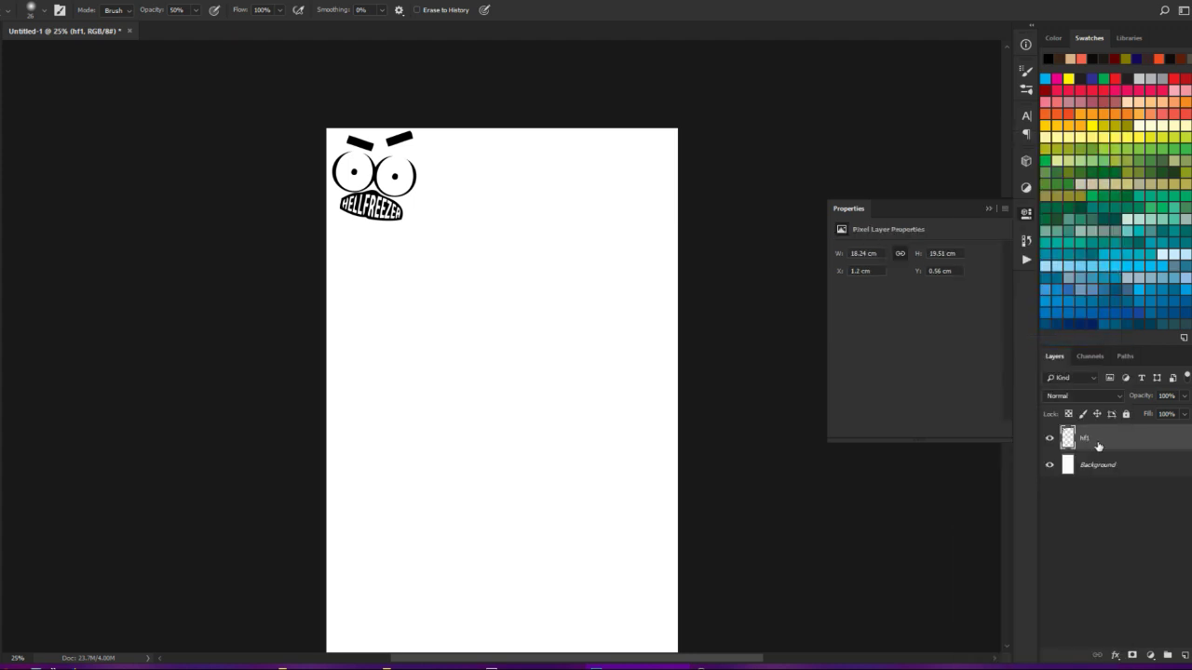
- Duplicate the hf1 layer, then merge the copy and the original into one layer
key(j)
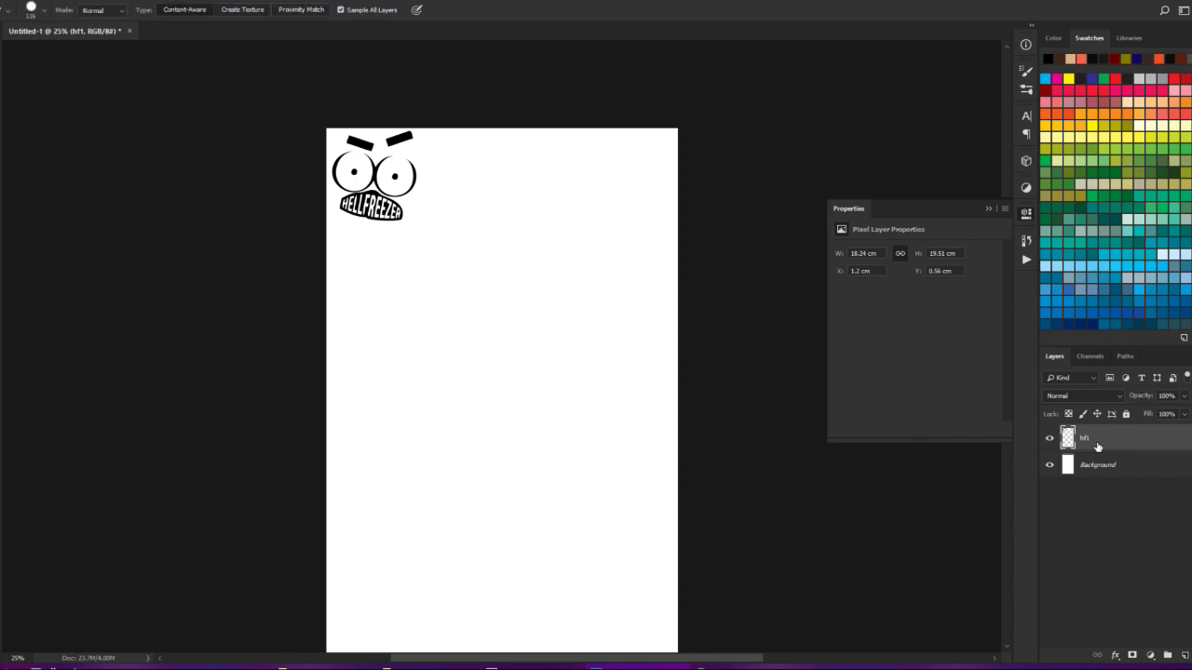
key(shift+j)
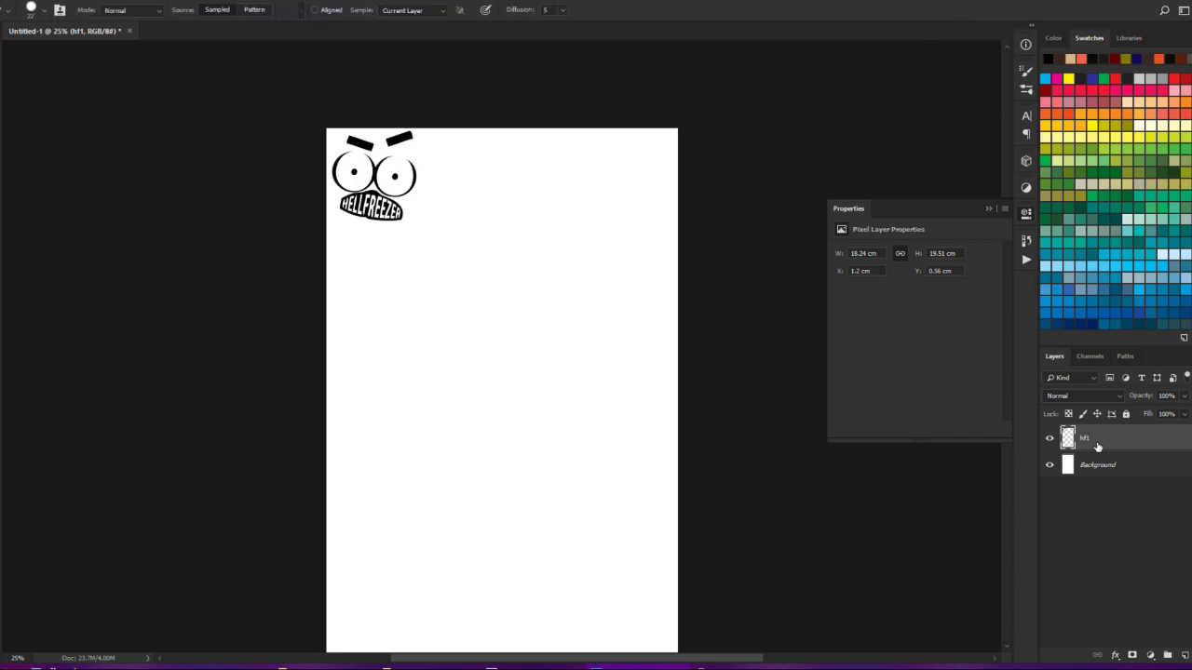
key(shift+j)
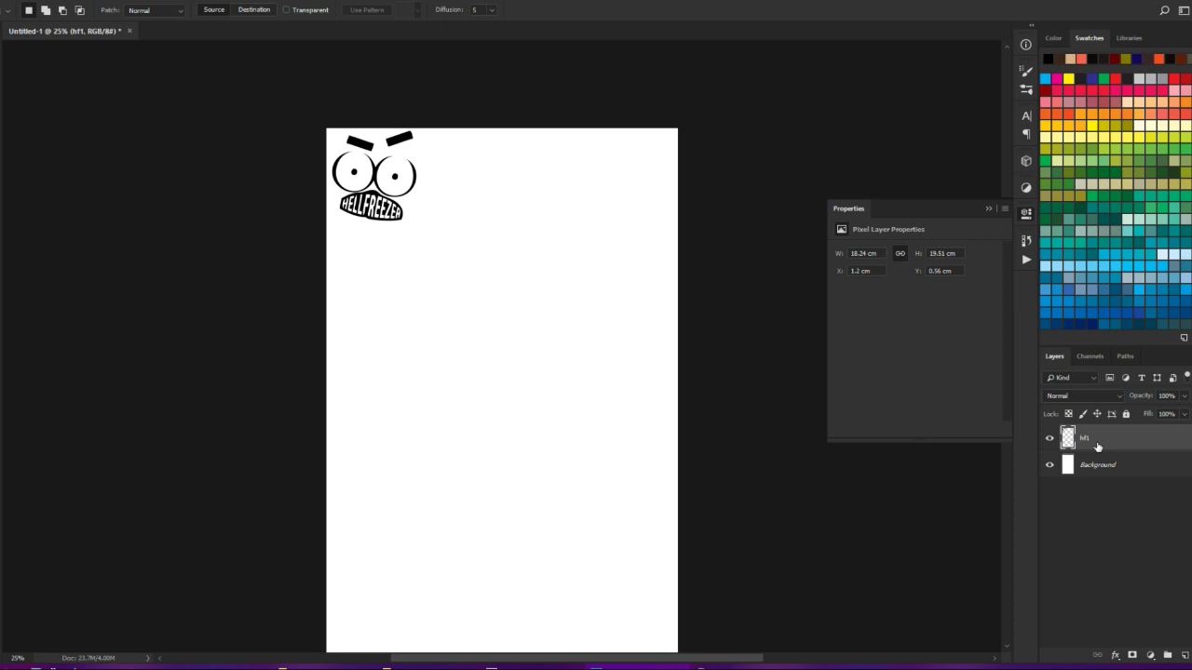
key(ctrl+j)
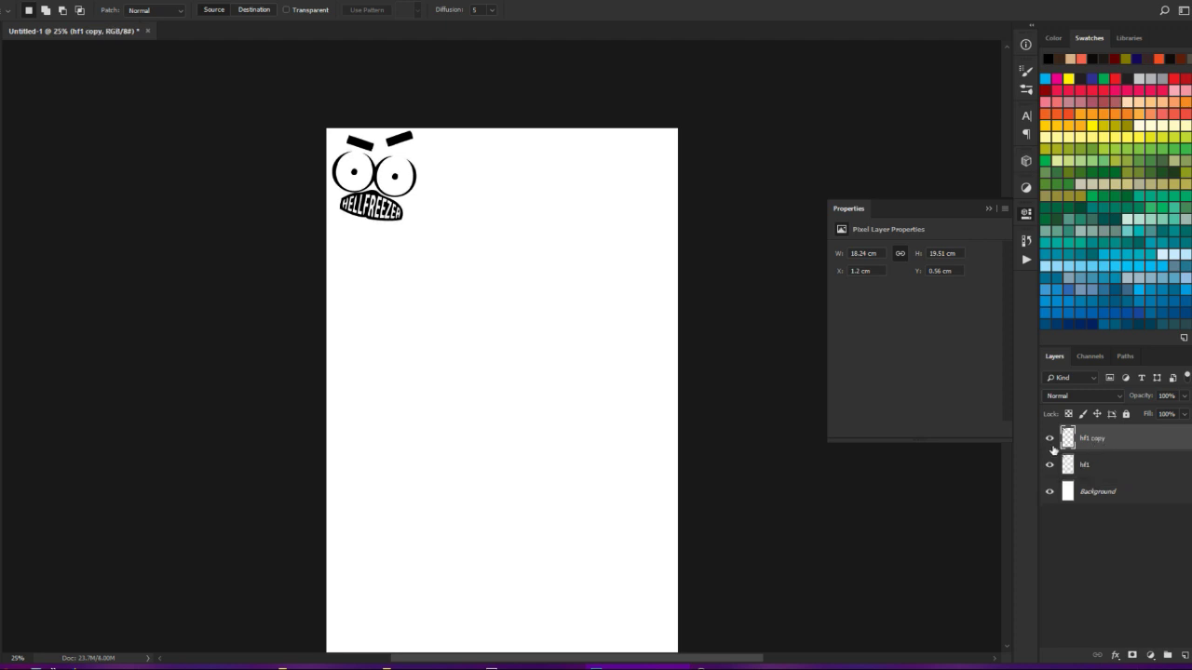
key(v)
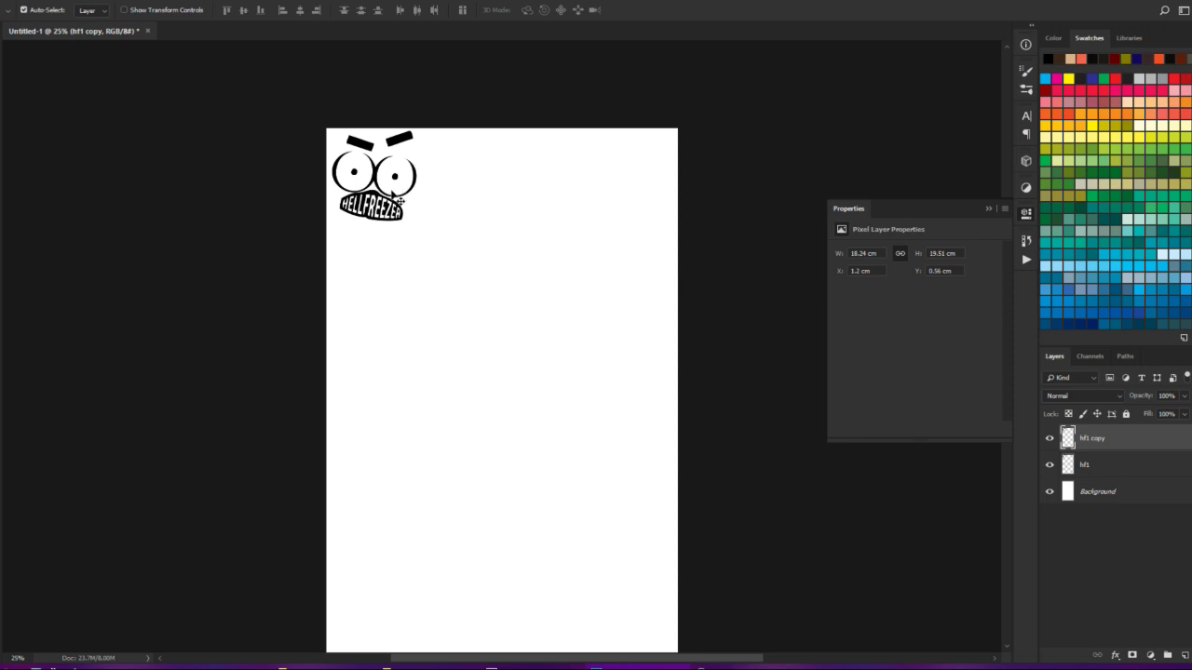
drag(393, 196, 425, 229)
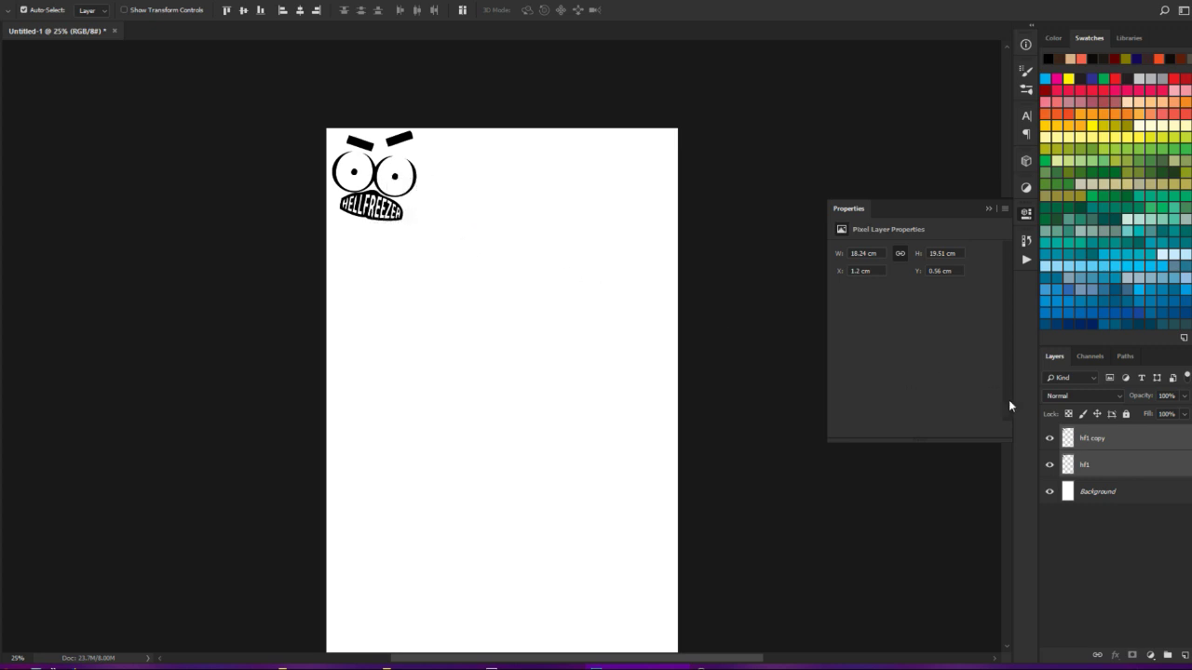
click(1128, 442)
key(ctrl+e)
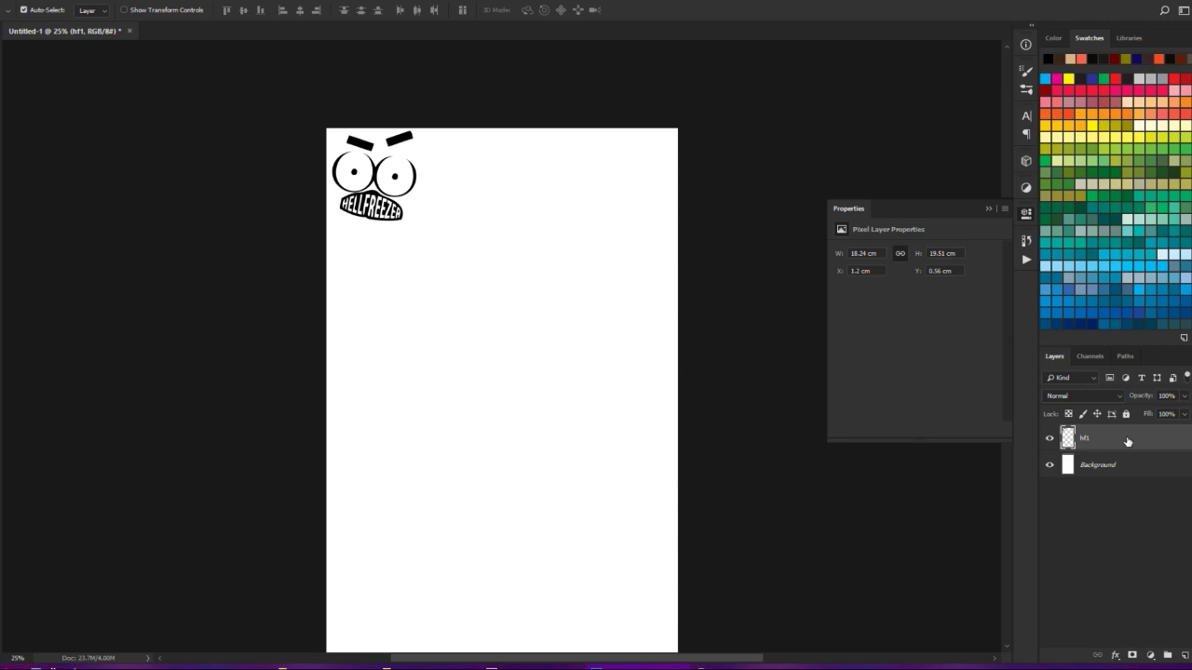
- Nudge the hf1 logo horizontally to the canvas's left edge, at about X 0.07 cm
key(ctrl+t)
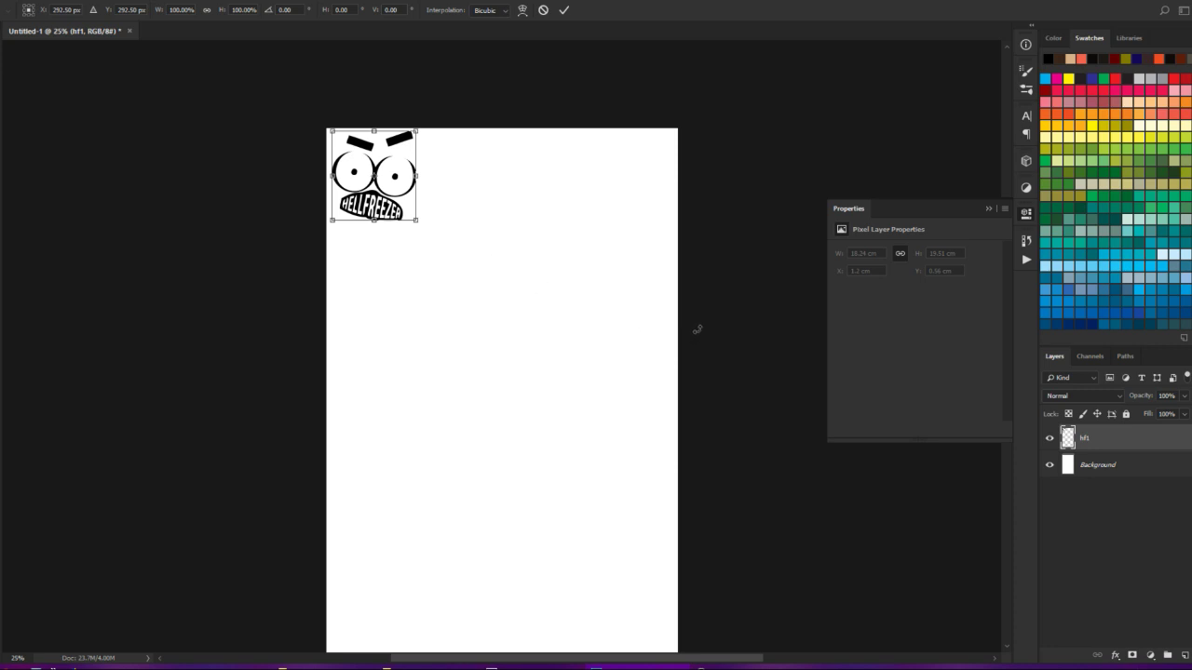
key(Return)
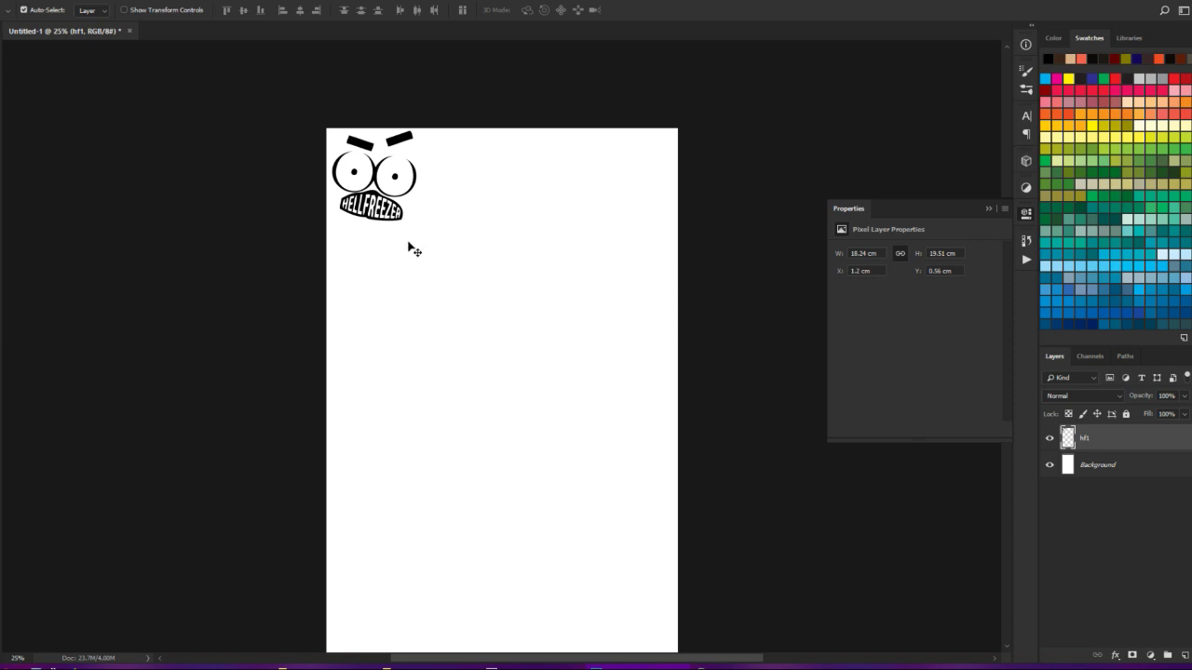
key(shift+Left)
key(shift+Left)
key(shift+Left)
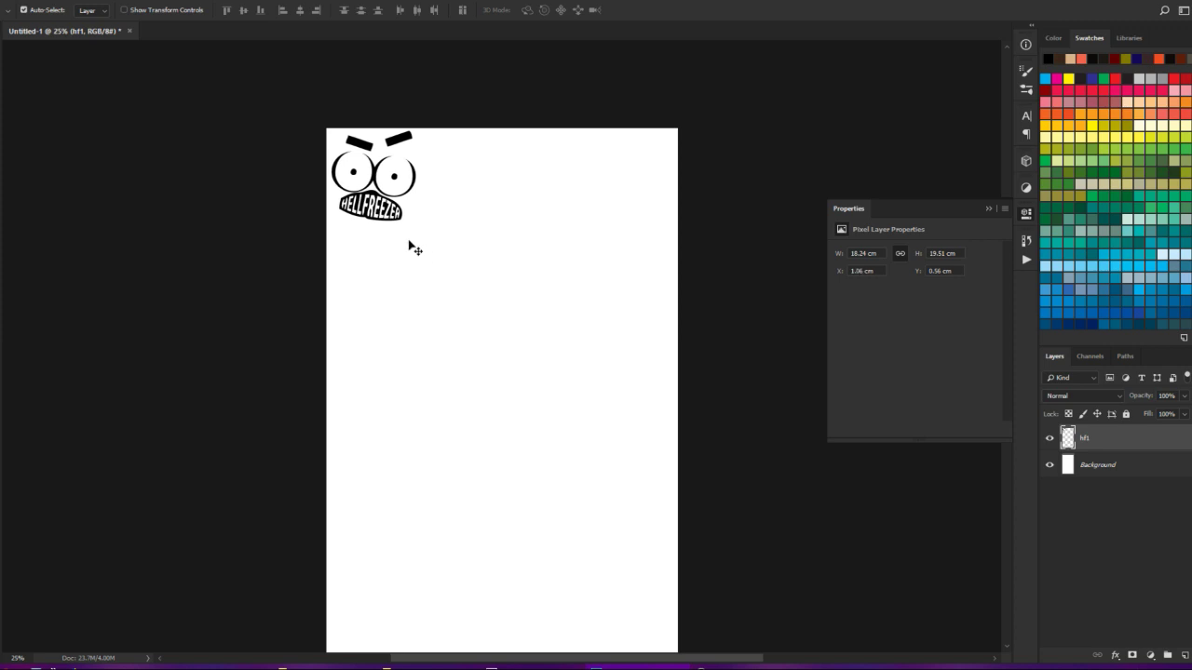
key(Right)
key(Right)
key(Right)
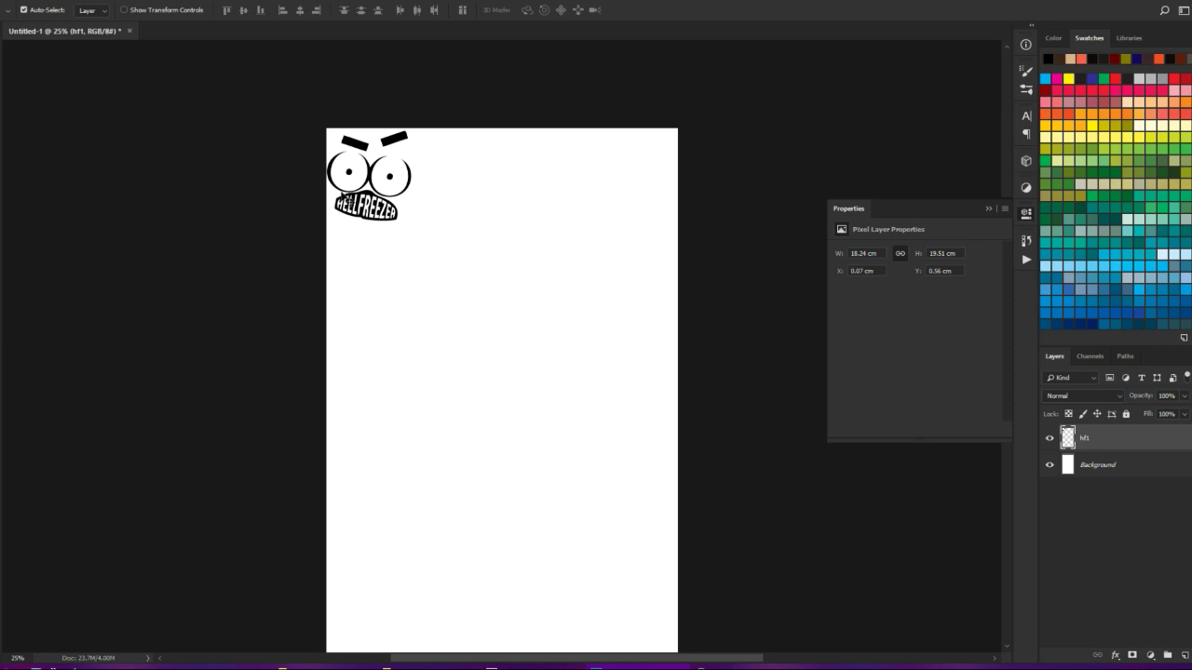
- Draw a rectangular selection about 7.4 by 8.3 in from the canvas's upper-left corner around the whole logo
key(ctrl+plus)
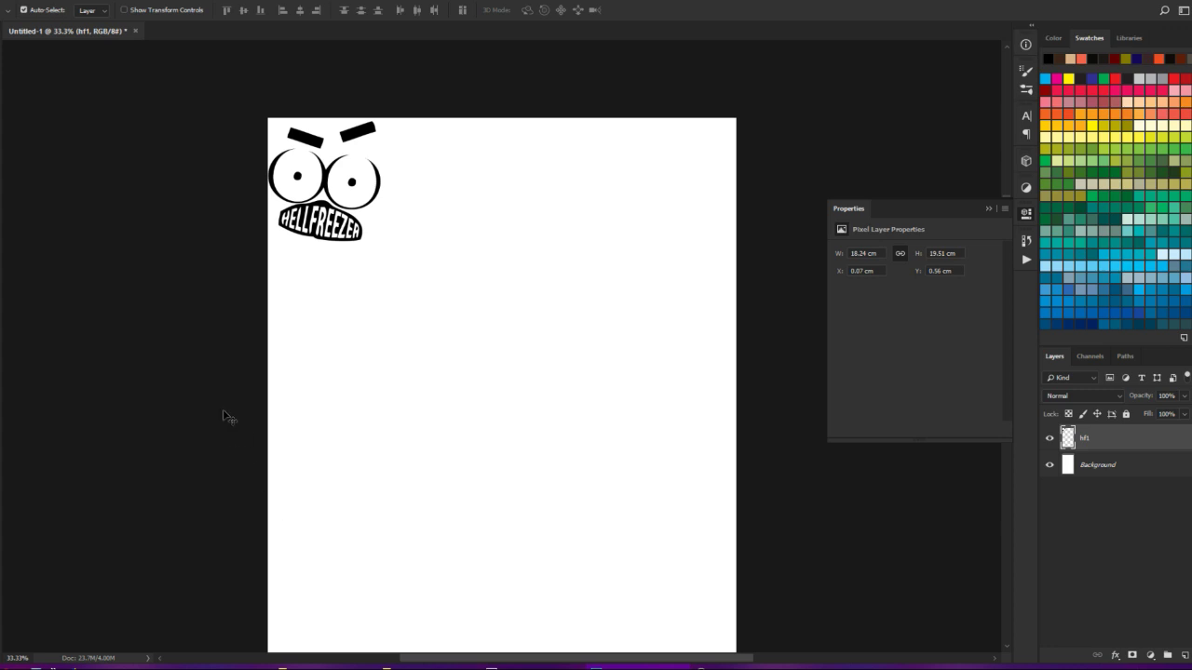
key(m)
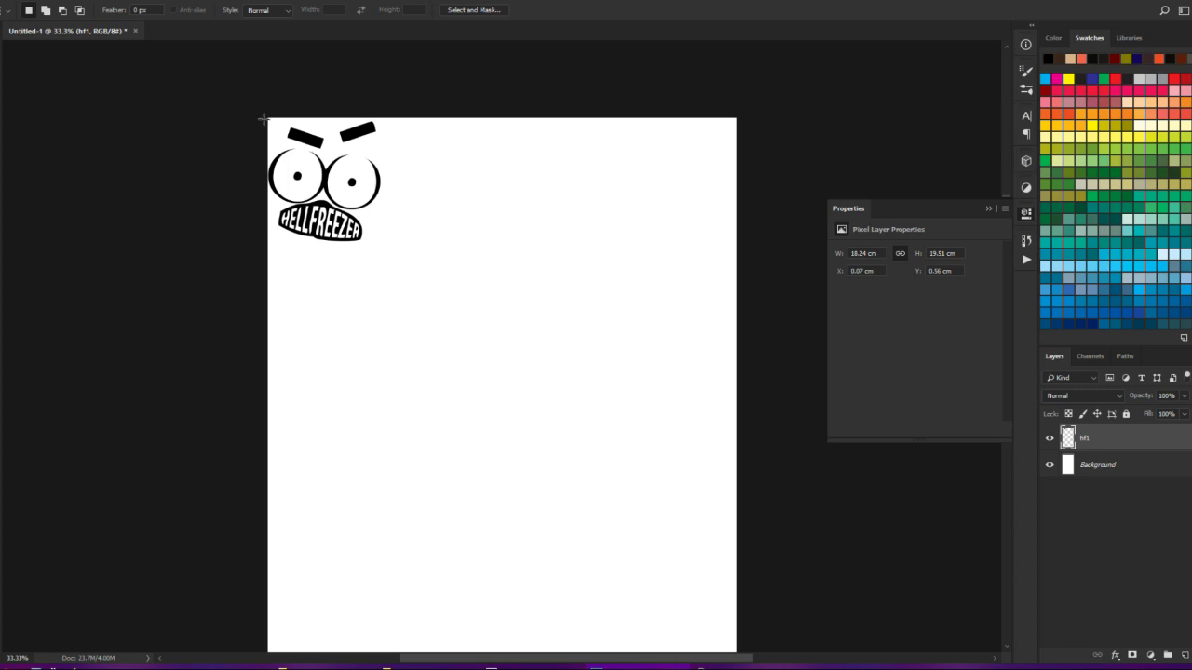
drag(264, 118, 381, 243)
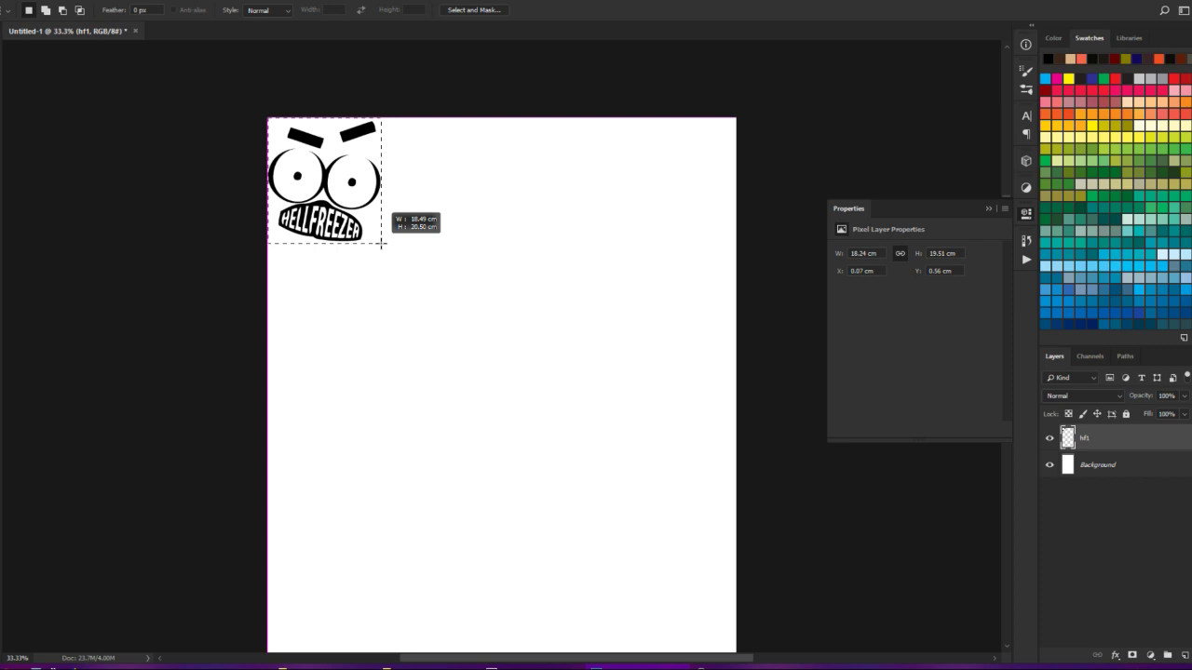
drag(381, 243, 381, 248)
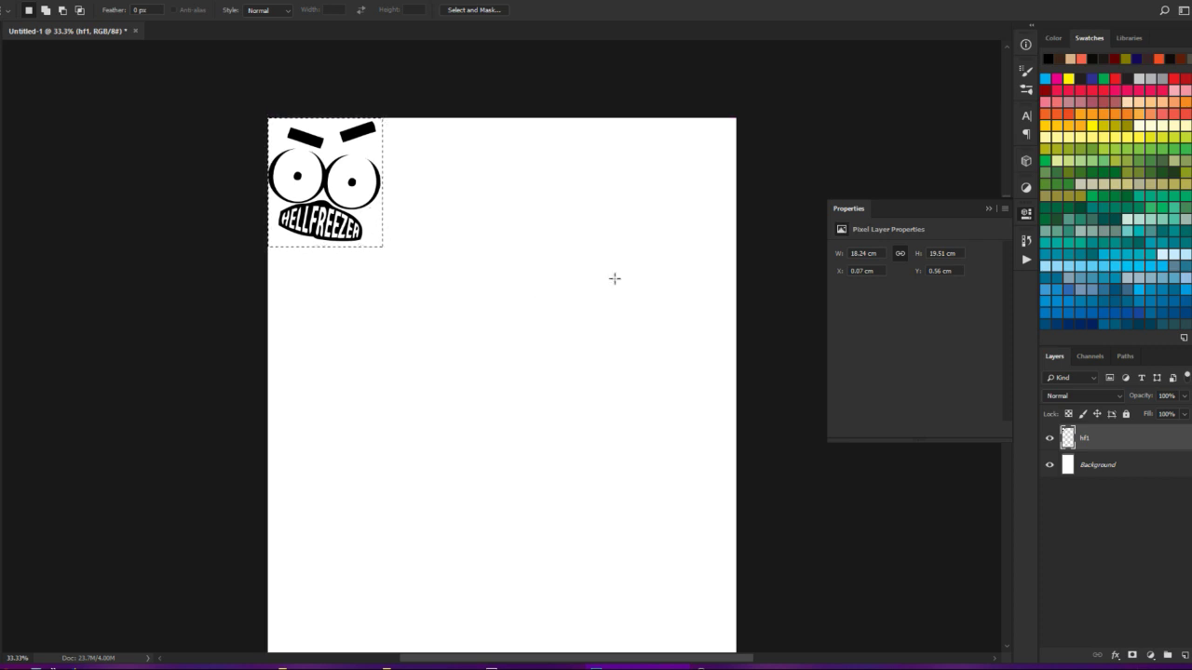
- Add a new layer and fill the selection on it with red (ff0000), Normal mode, 100% opacity
click(1184, 657)
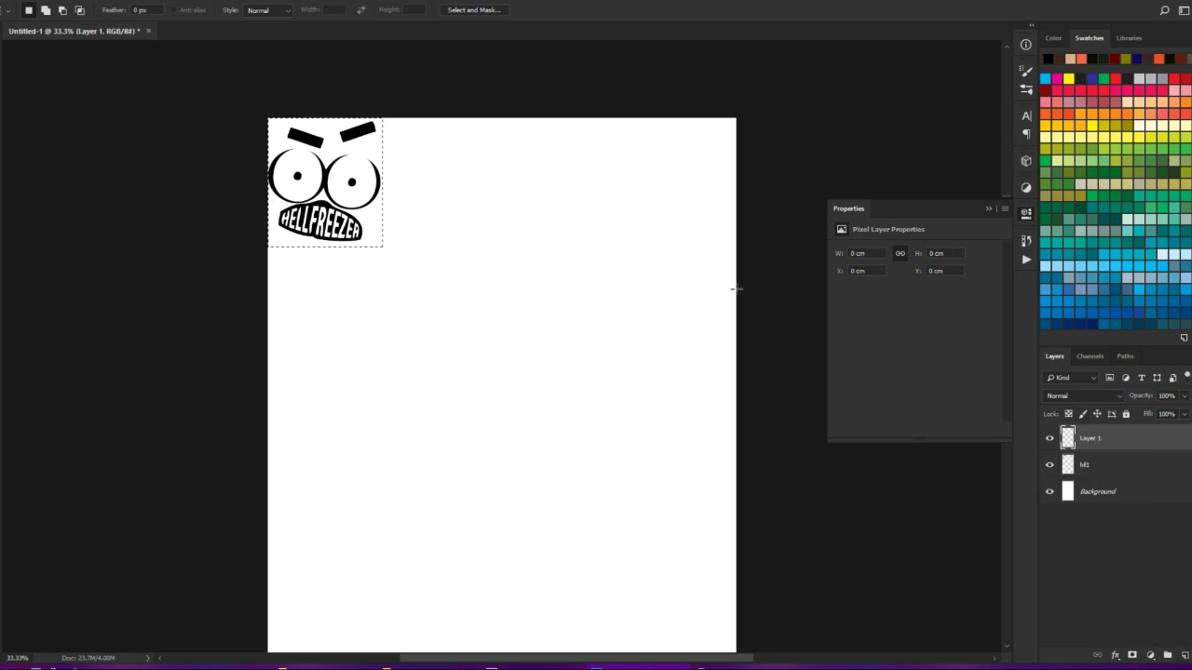
right_click(370, 226)
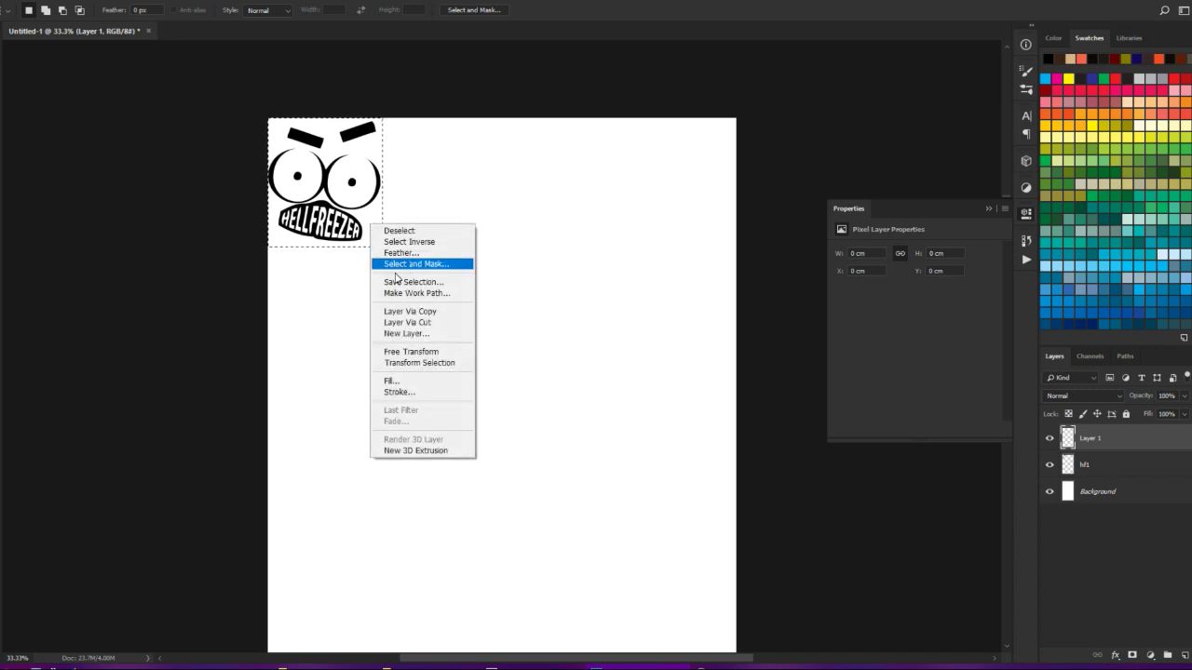
click(400, 379)
click(628, 180)
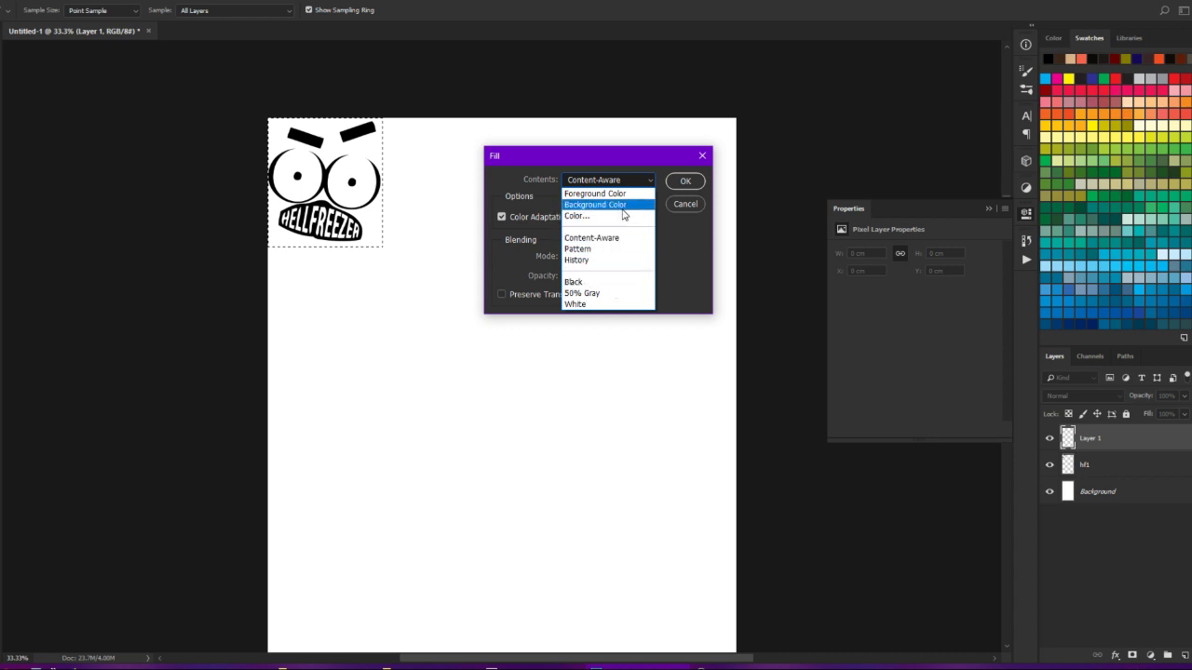
click(624, 215)
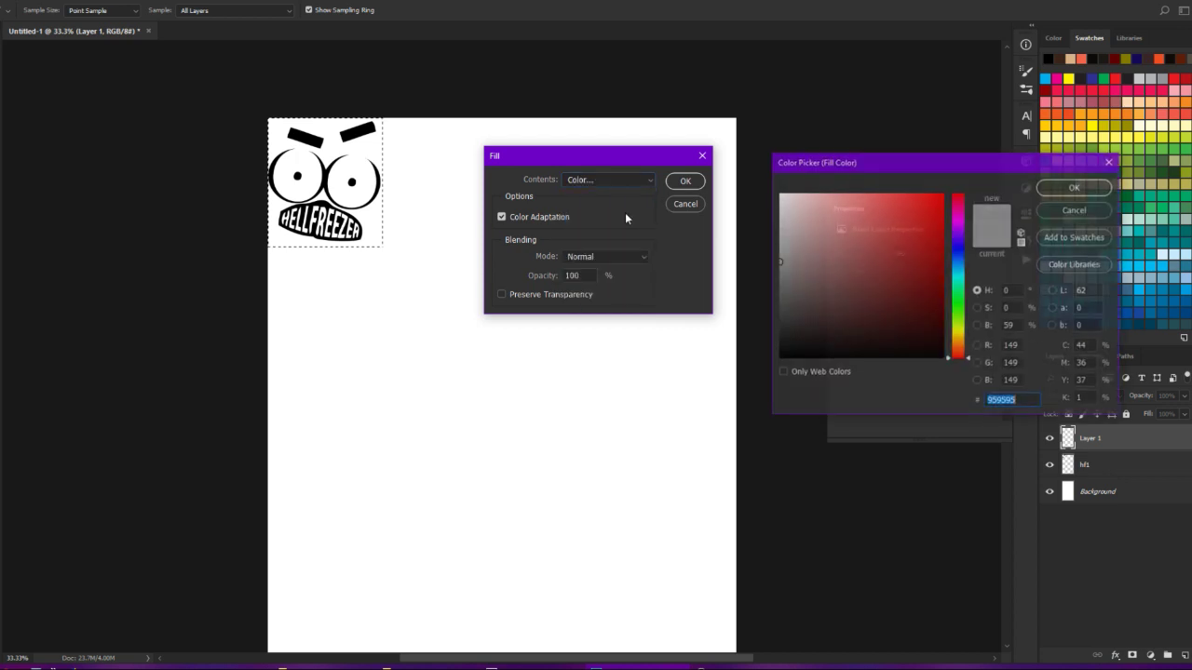
click(890, 219)
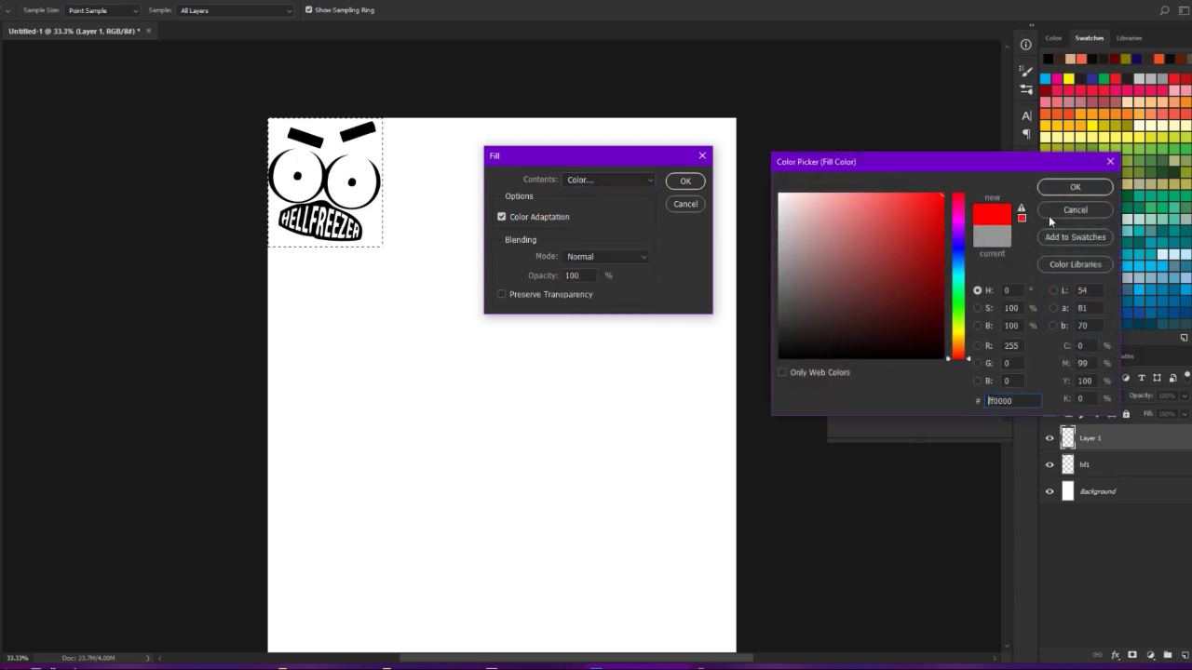
click(1080, 187)
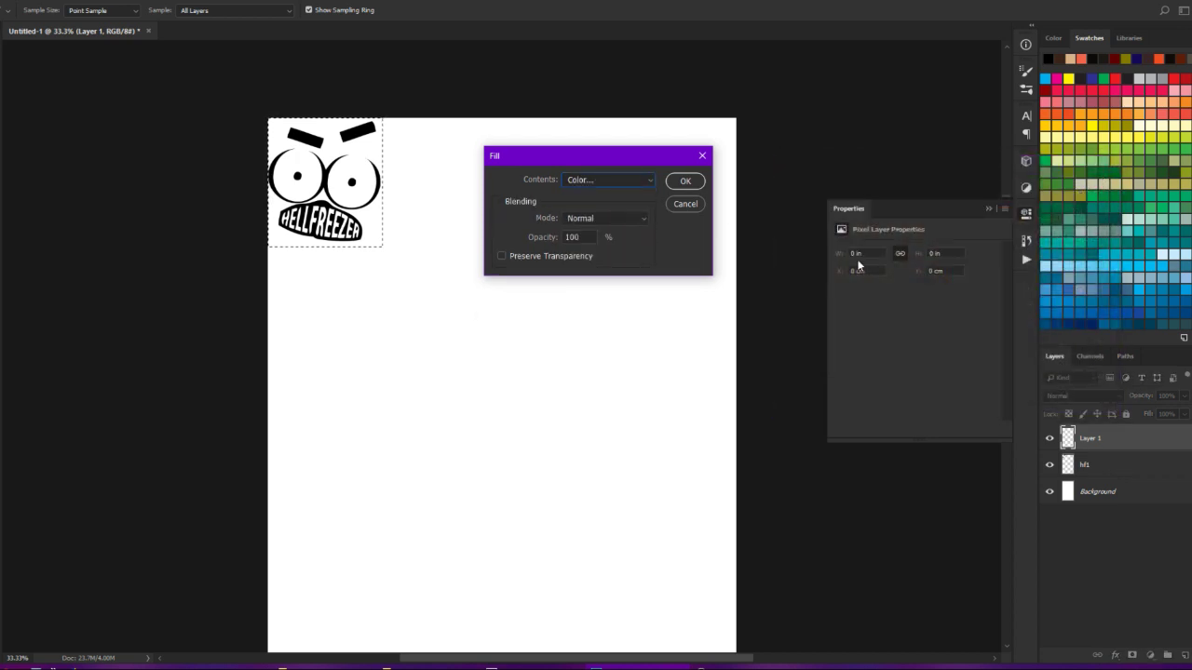
key(Return)
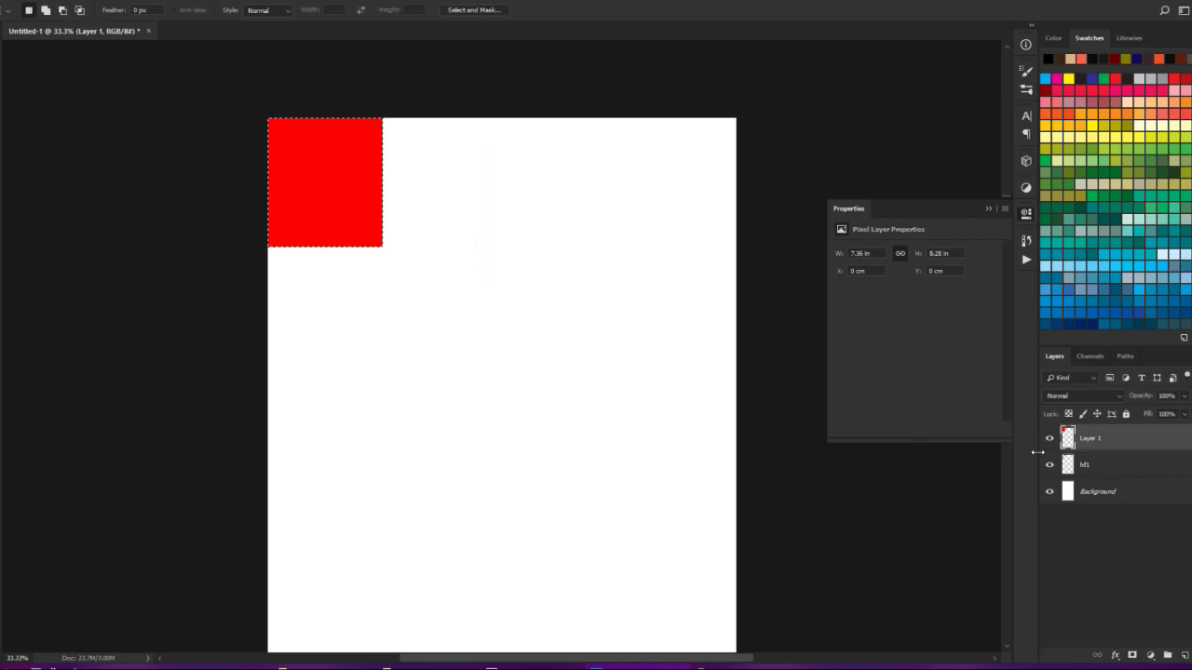
- Move the hf1 layer above the red Layer 1, and toggle the two layers' visibility to check them
drag(1073, 465, 1080, 437)
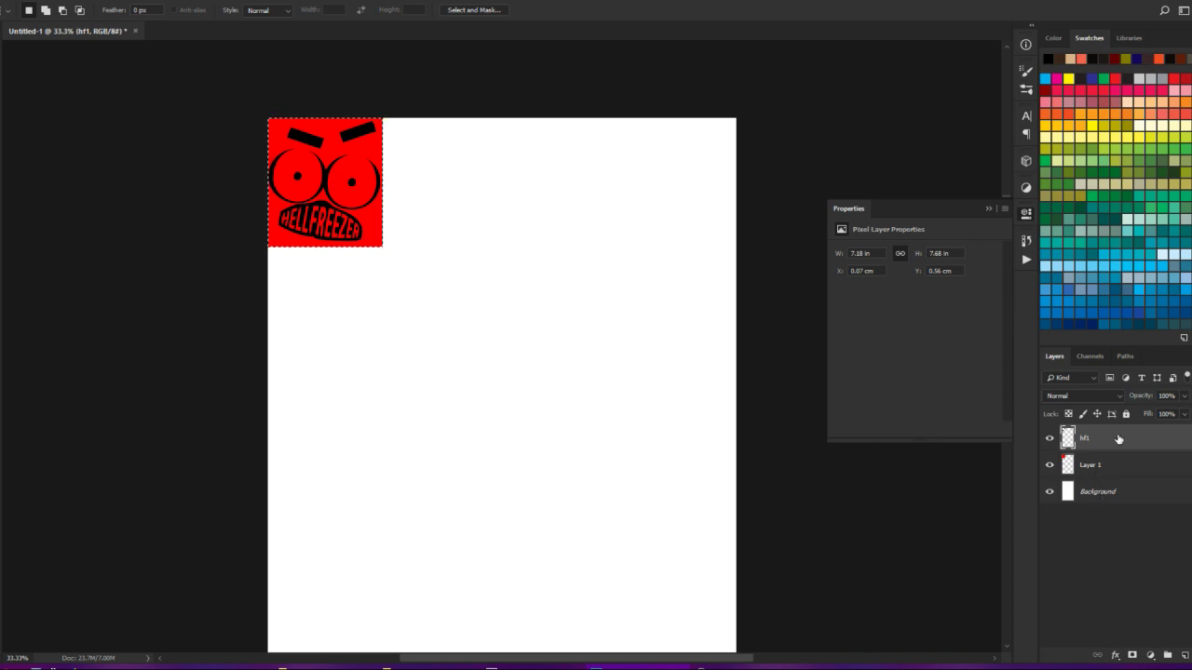
click(1050, 438)
click(1051, 439)
click(1051, 465)
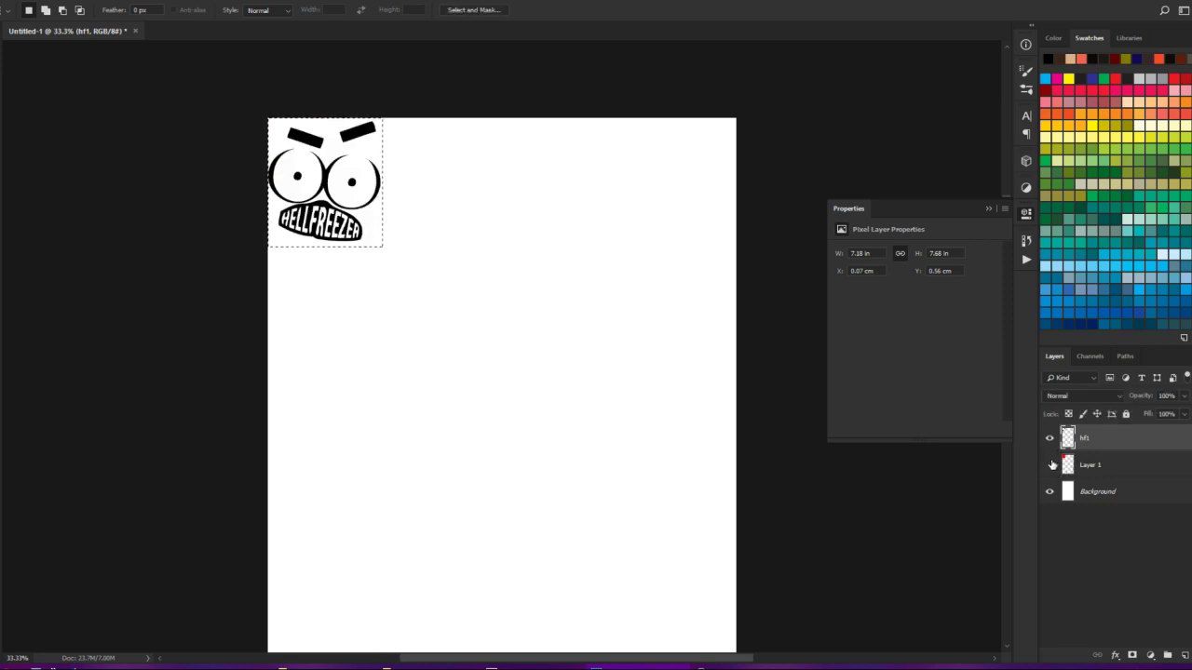
click(1050, 465)
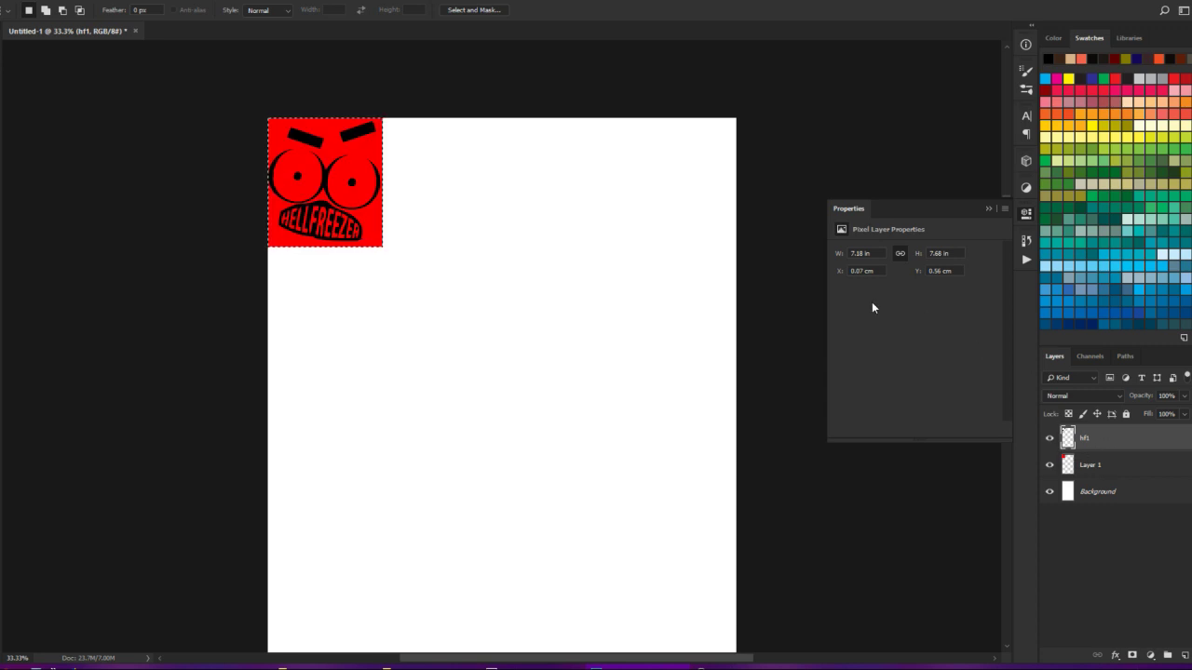
- Deselect the rectangular selection and merge the hf1 logo layer down into the red Layer 1
key(ctrl+d)
right_click(1113, 431)
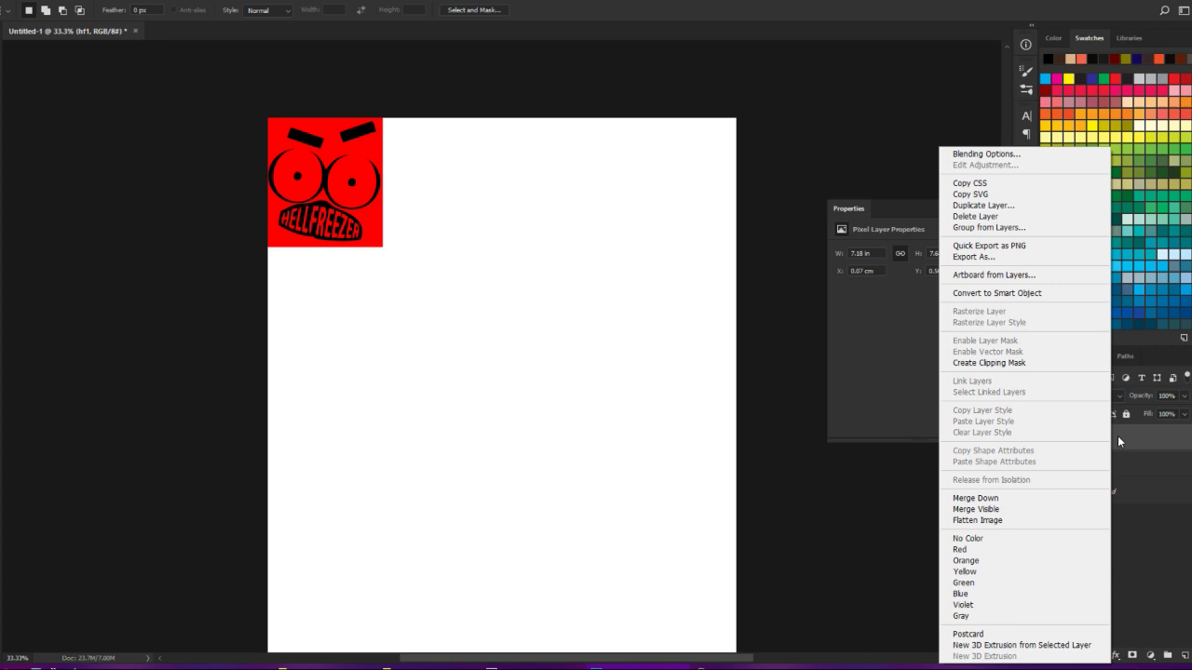
click(1023, 497)
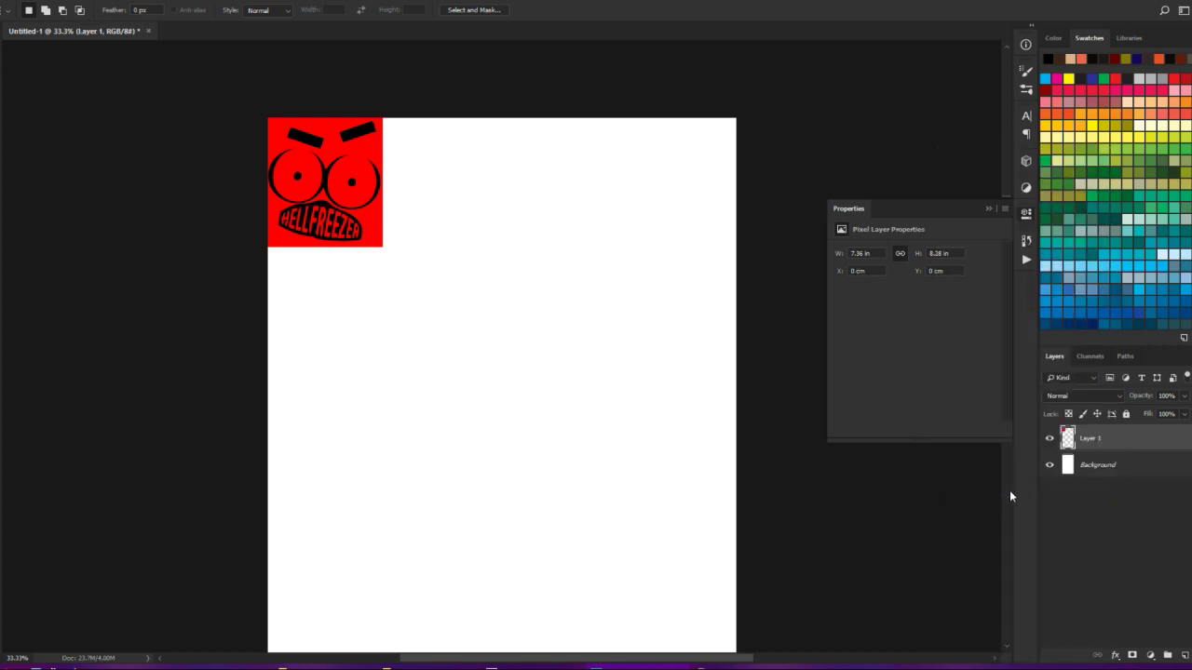
- Duplicate the red logo tile and place the copy flush against its right edge, at about X 18.7 cm, Y 0
key(ctrl+j)
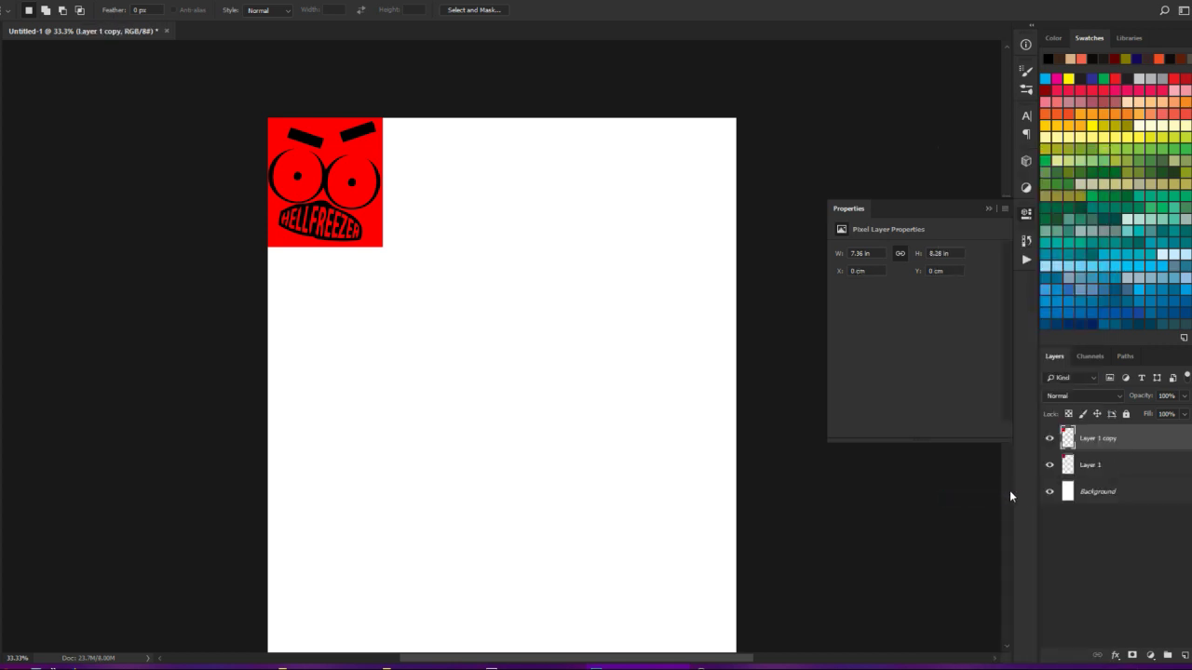
key(v)
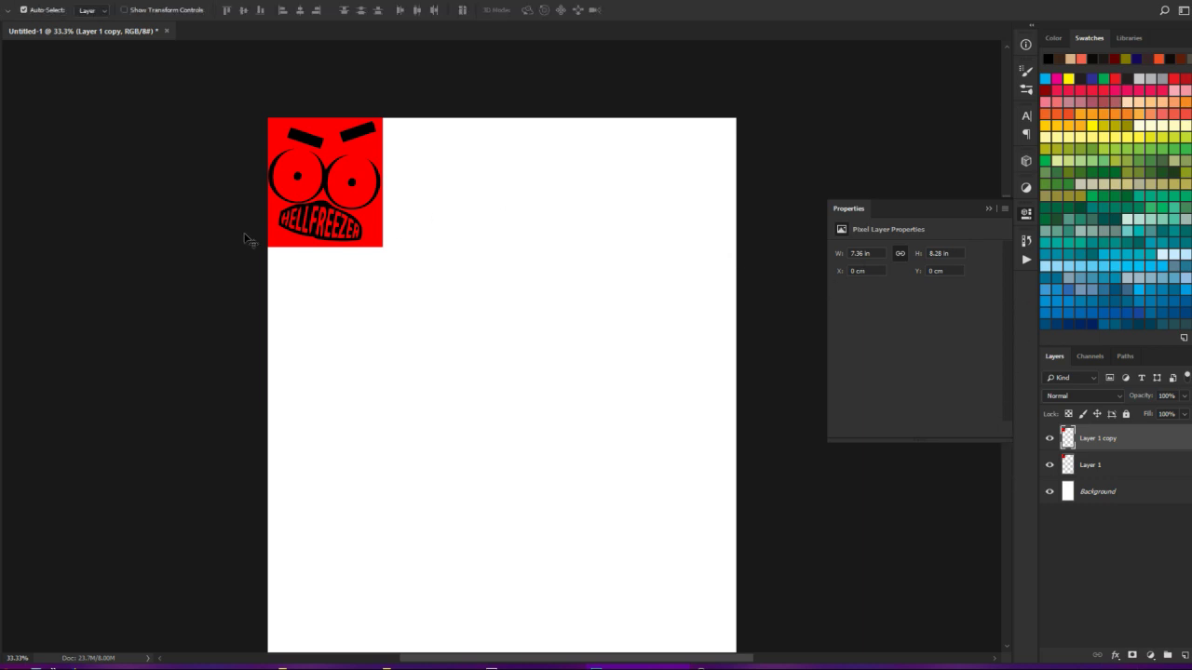
drag(276, 239, 379, 231)
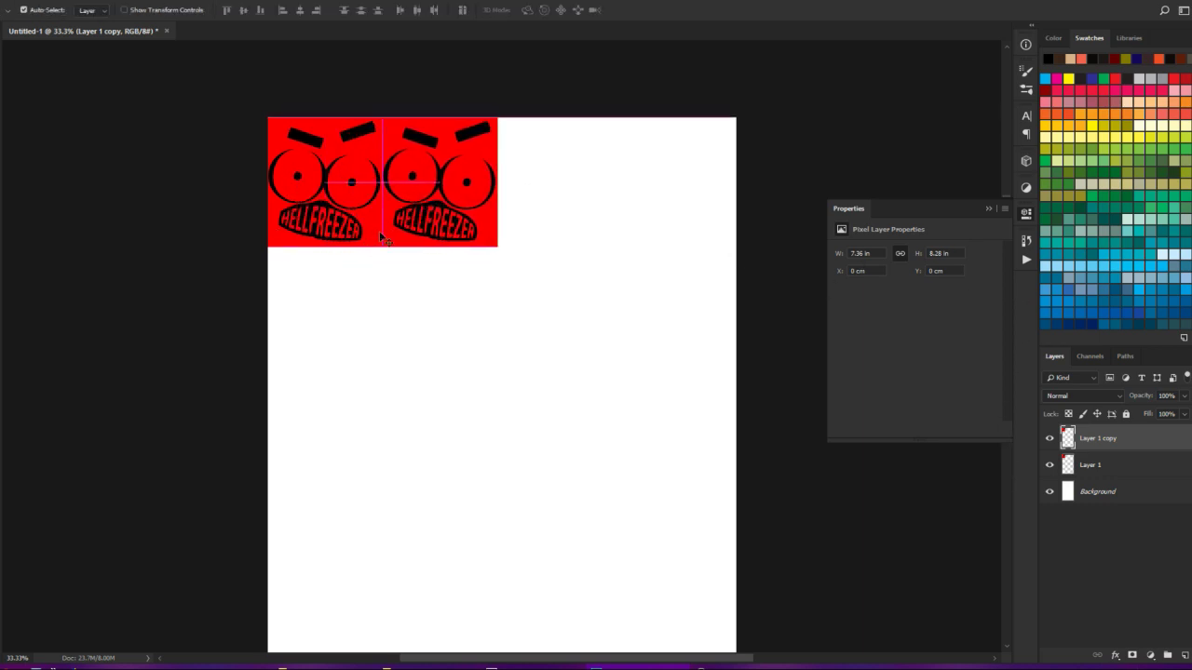
key(ctrl+plus)
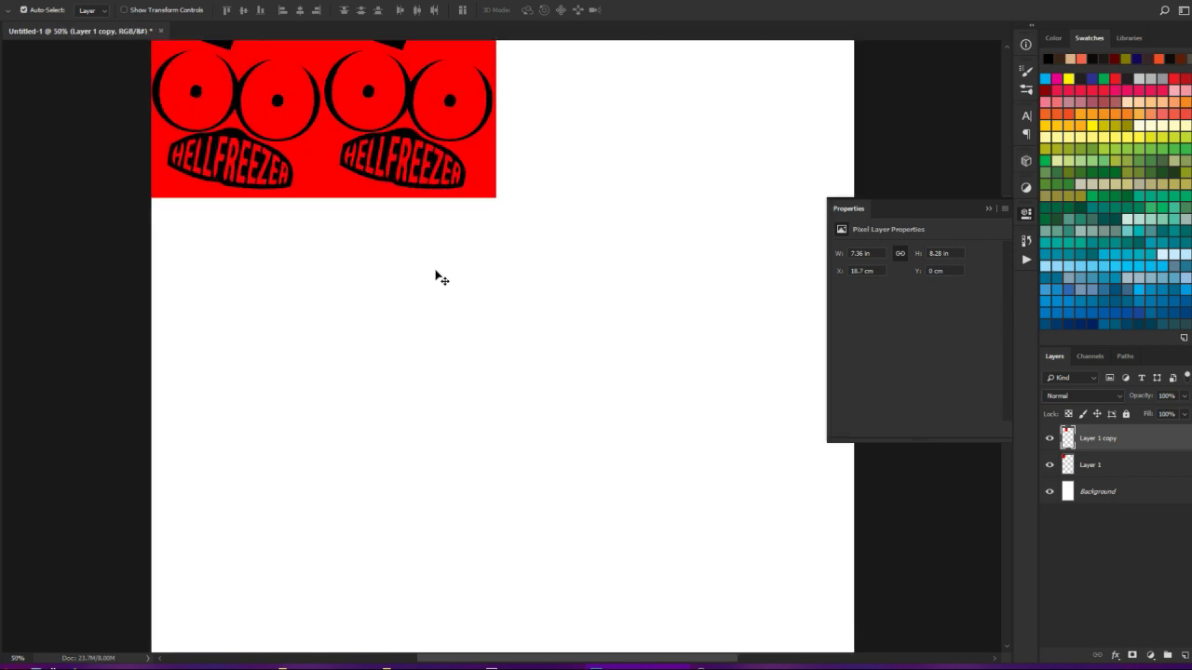
key(ctrl+minus)
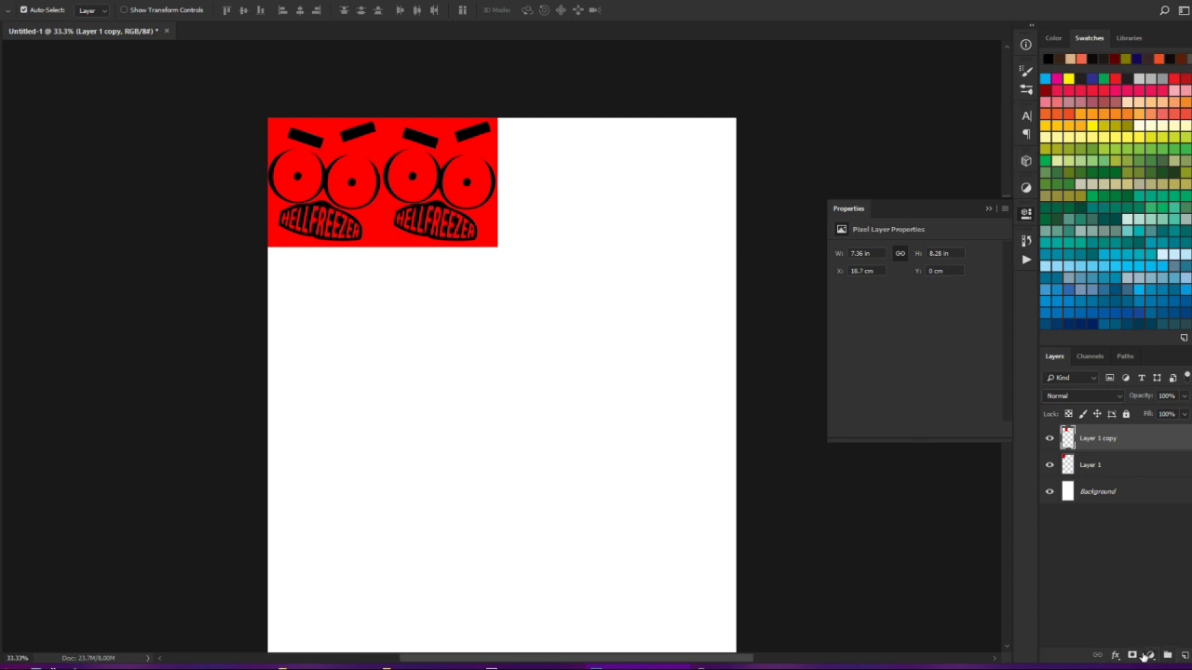
- Add a Solid Color fill layer in dark blue (000054) above Layer 1 copy
click(1151, 656)
click(1149, 425)
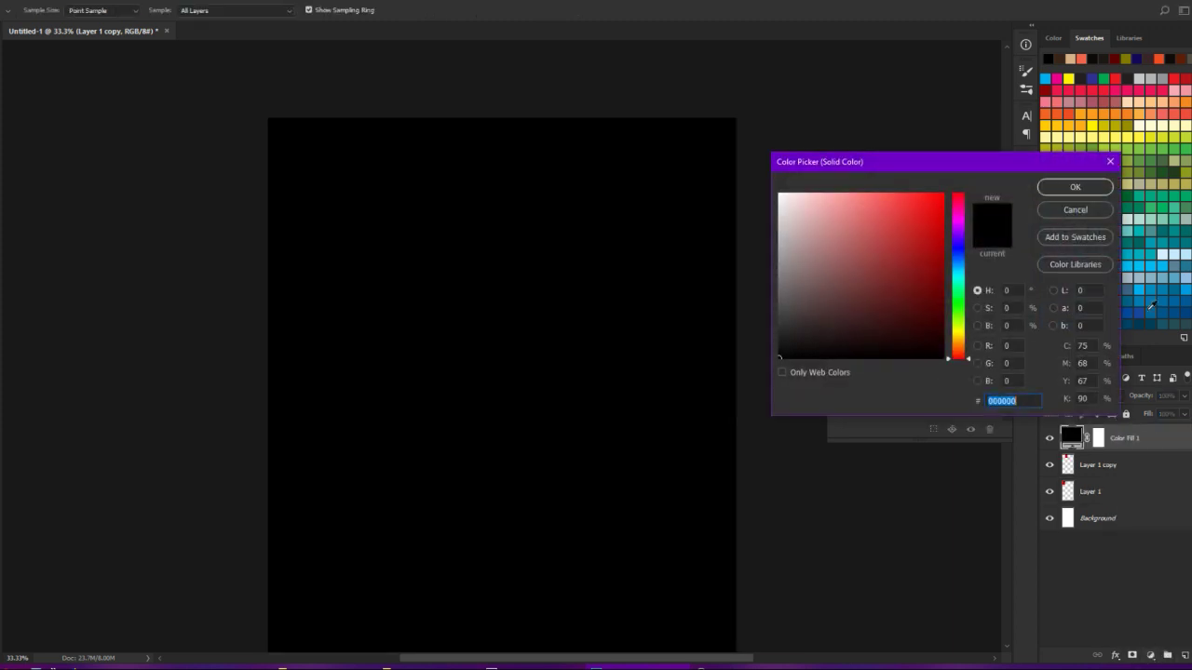
click(961, 247)
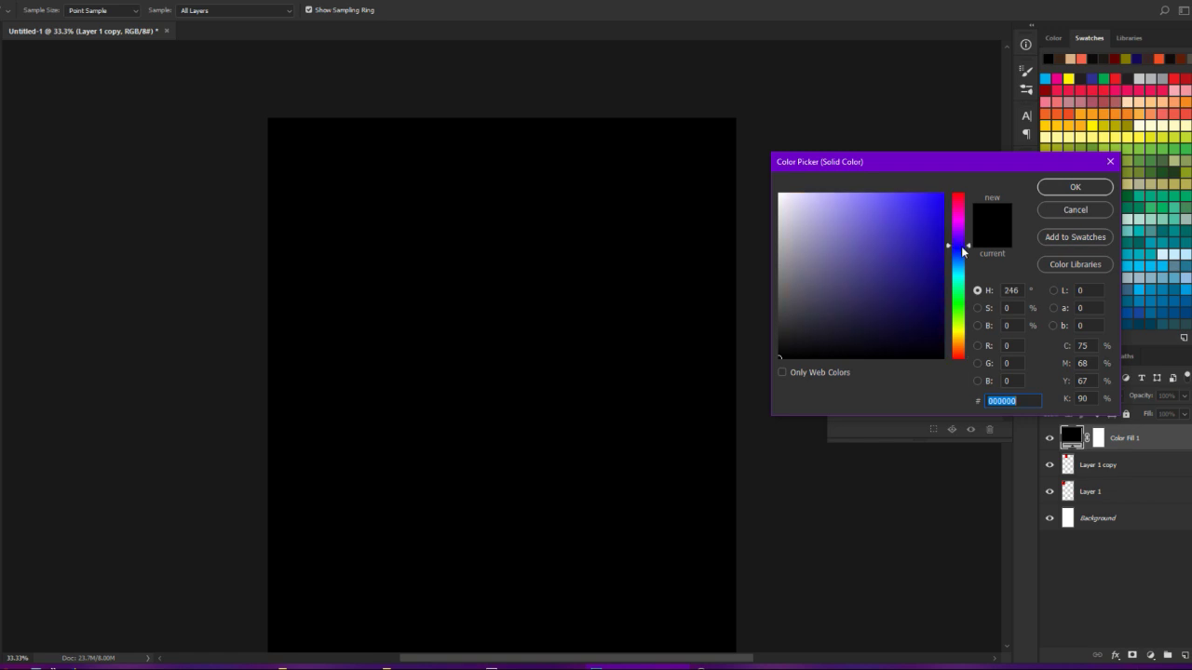
click(942, 304)
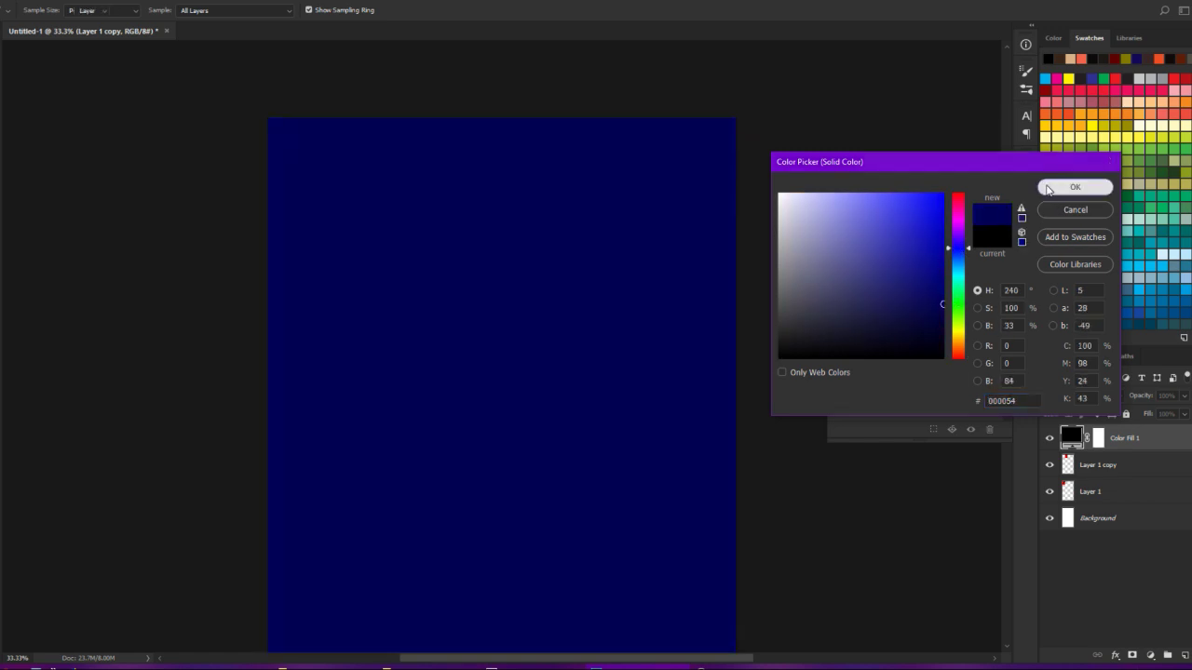
click(1074, 186)
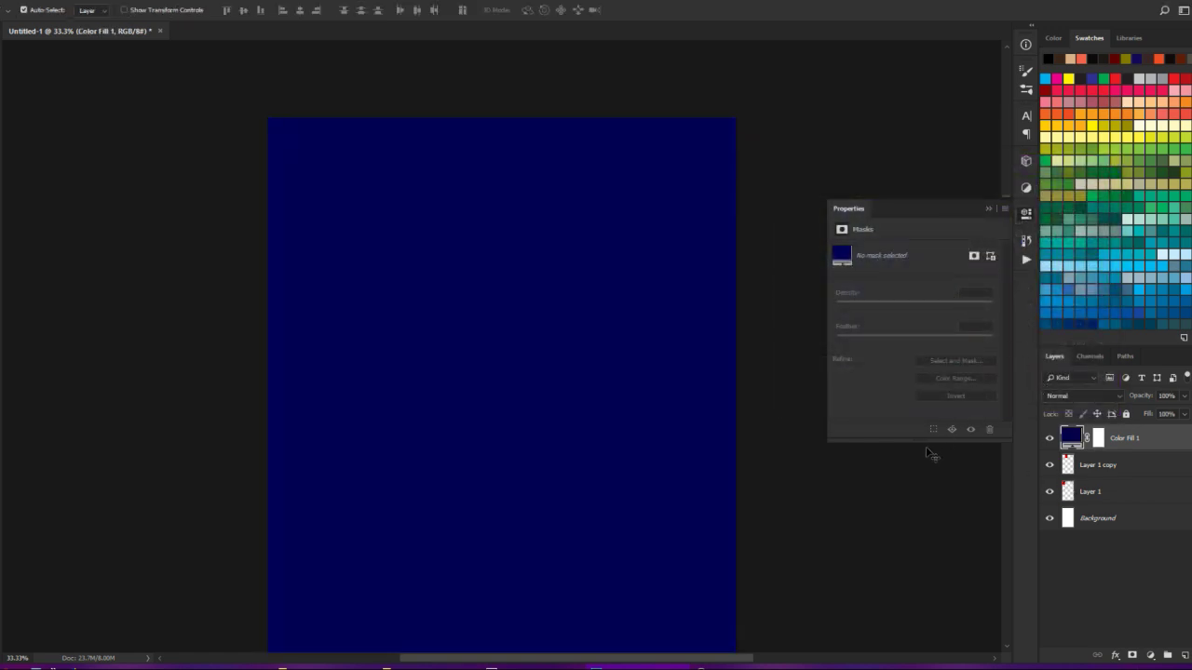
- Clip the dark blue fill layer to Layer 1 copy and set its blend mode to Color
drag(1075, 434, 1121, 449)
alt+click(1122, 450)
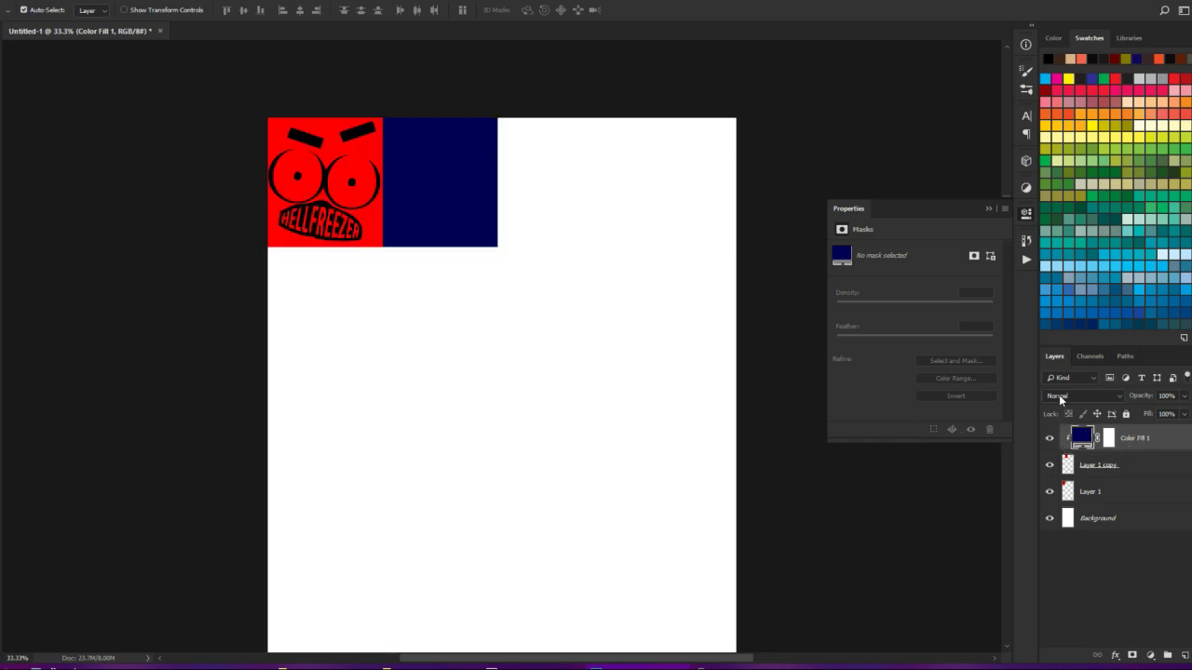
click(1059, 395)
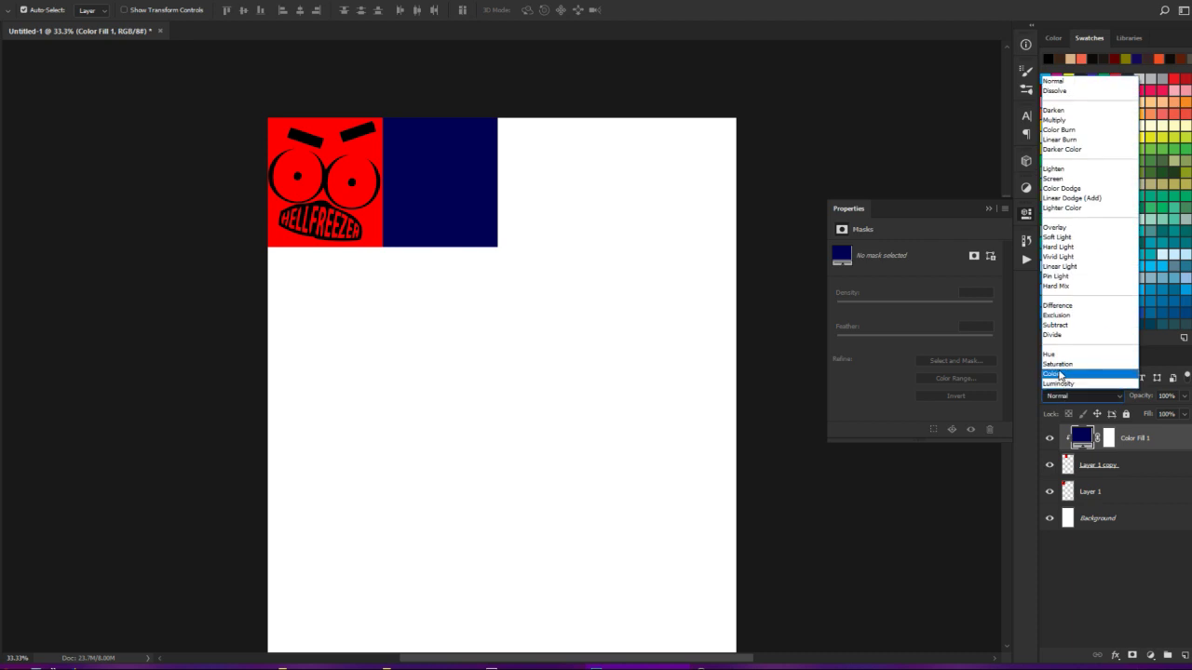
click(1060, 375)
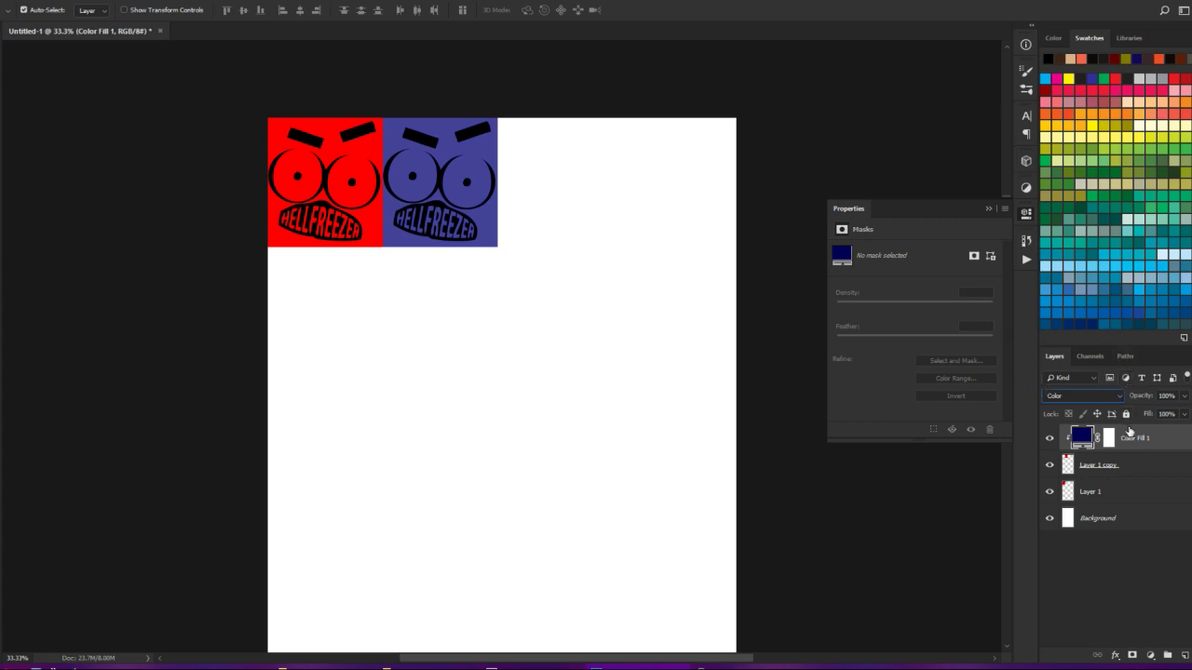
- Change the clipped fill to a brighter blue and merge it down into Layer 1 copy
double_click(1081, 438)
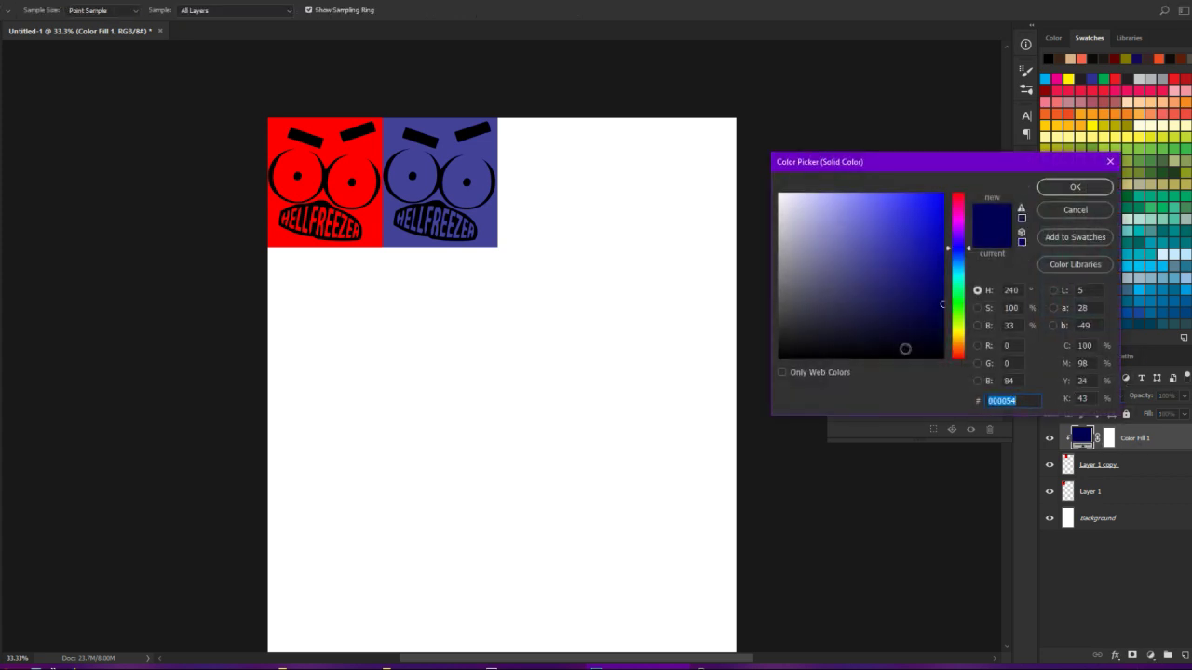
mouse_move(935, 290)
mouse_down()
mouse_move(941, 326)
mouse_move(913, 324)
mouse_move(923, 255)
mouse_up()
click(1075, 187)
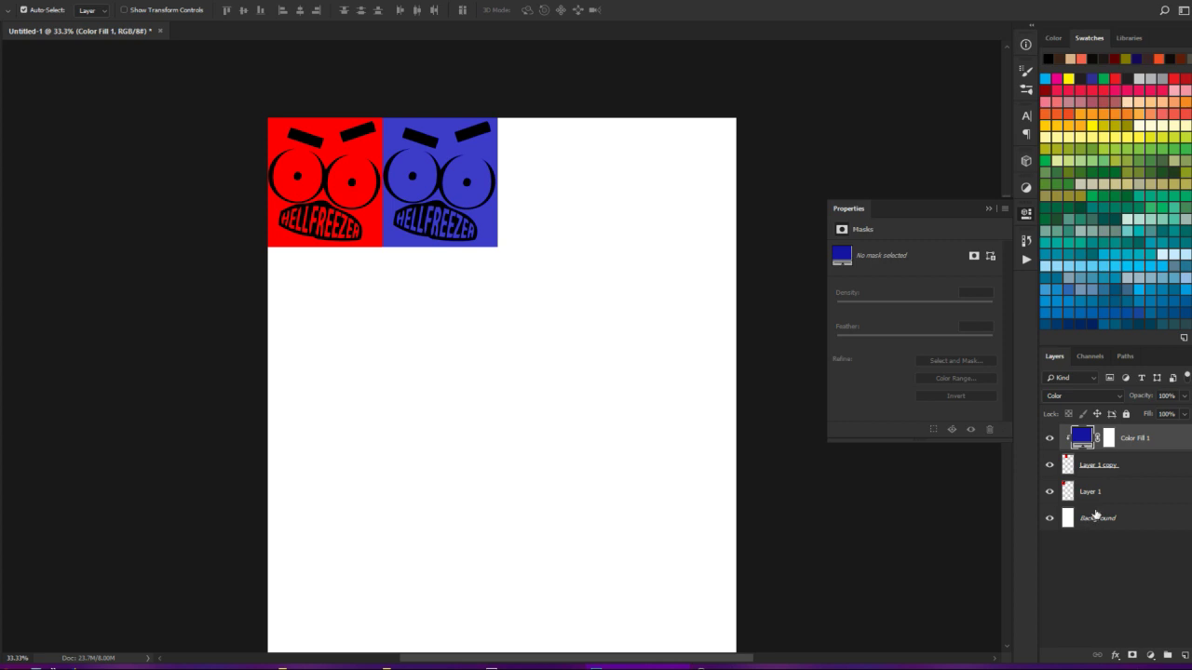
right_click(1144, 438)
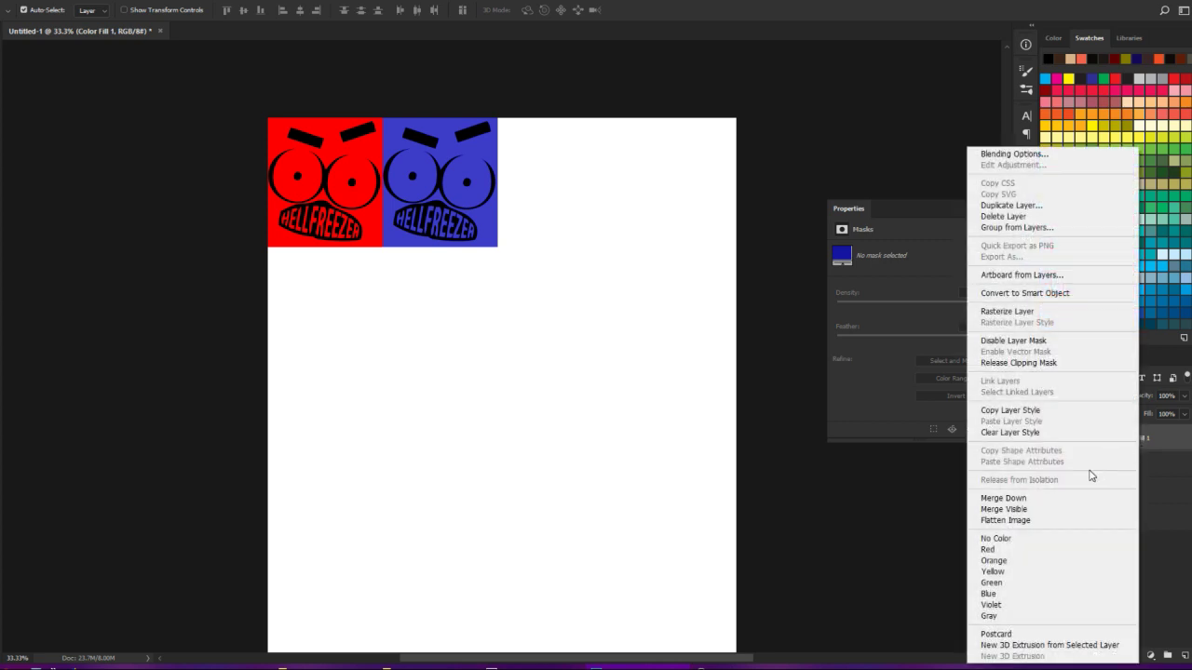
click(1071, 499)
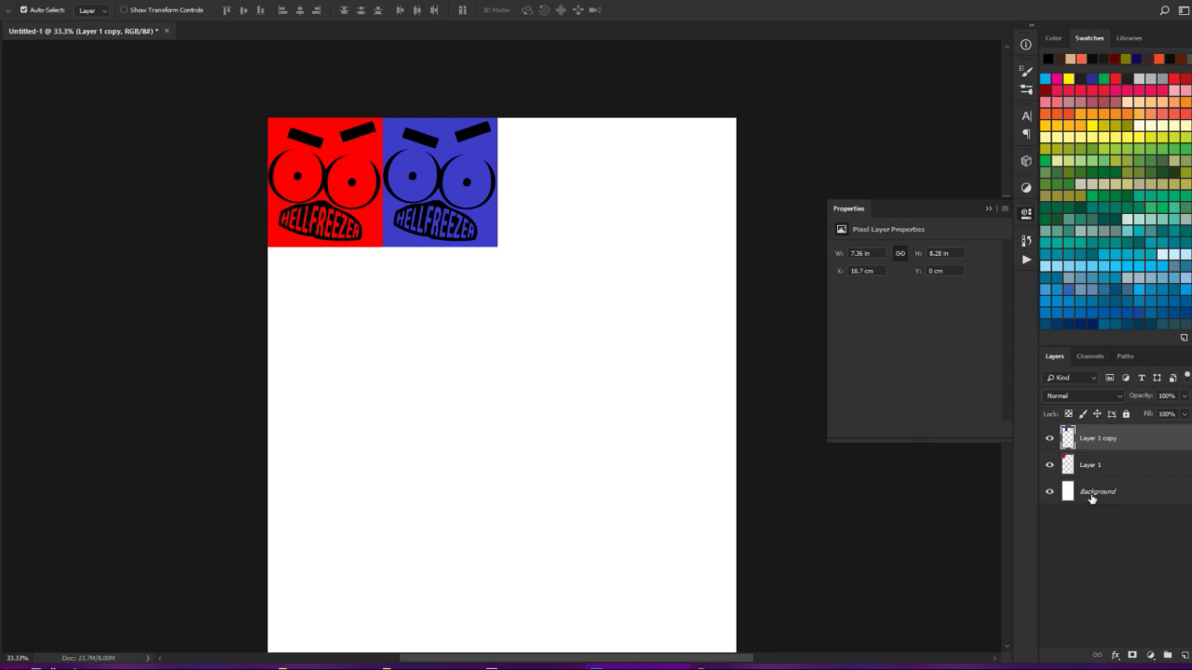
- Duplicate the blue logo tile and place the copy flush against its right edge, at about X 37.39 cm, Y 0
key(ctrl)
key(ctrl+j)
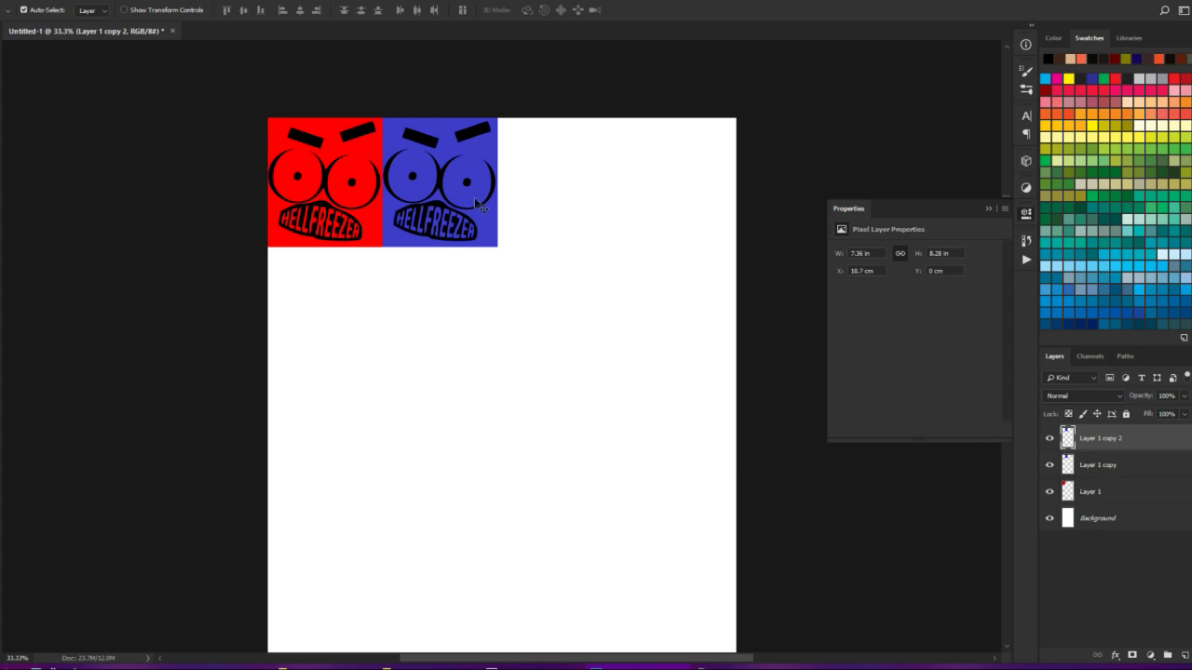
drag(478, 204, 591, 205)
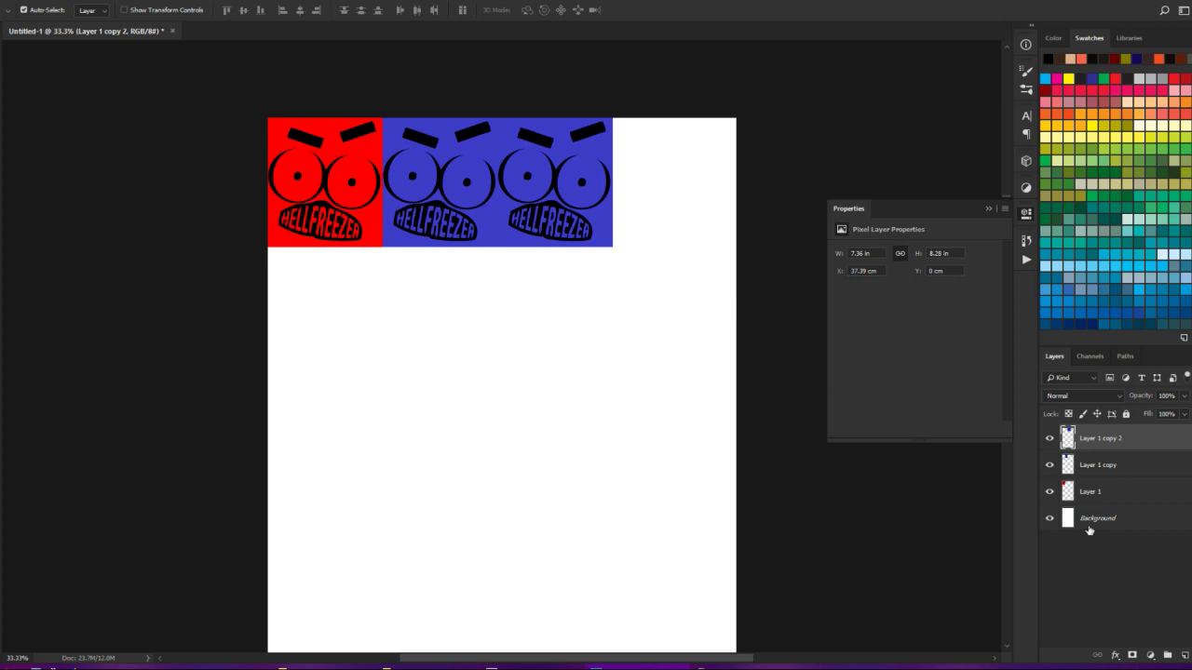
- Add a Solid Color fill layer in dark olive yellow above Layer 1 copy 2
key(ctrl+plus)
key(ctrl+plus)
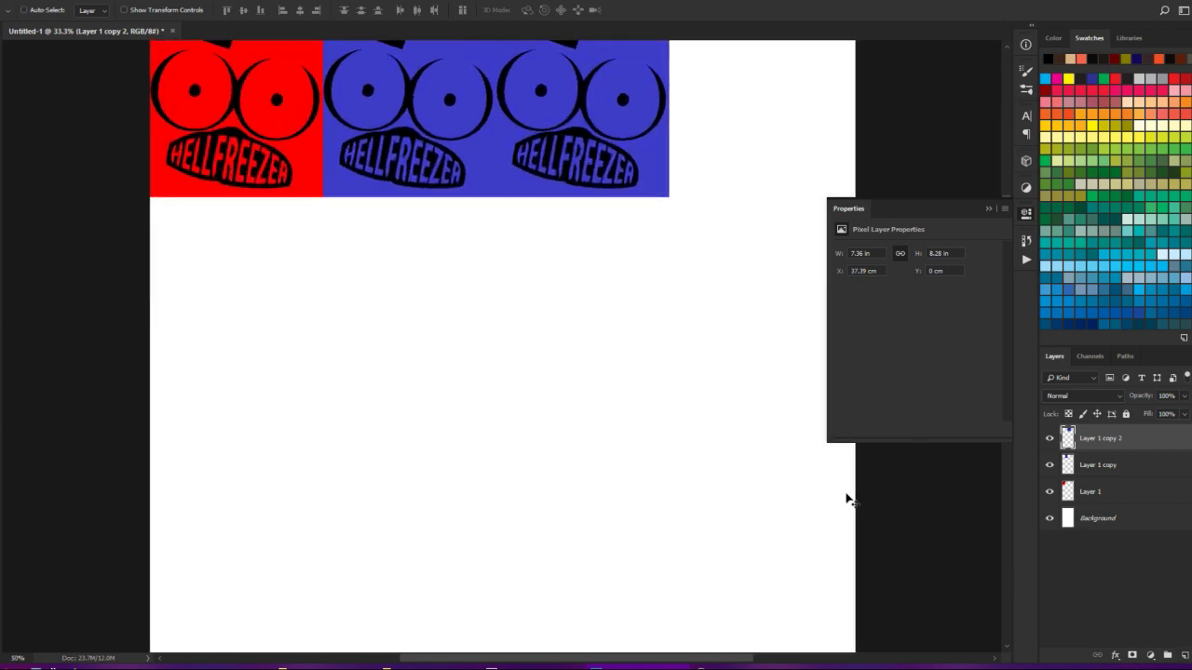
scroll(854, 524, up, 3)
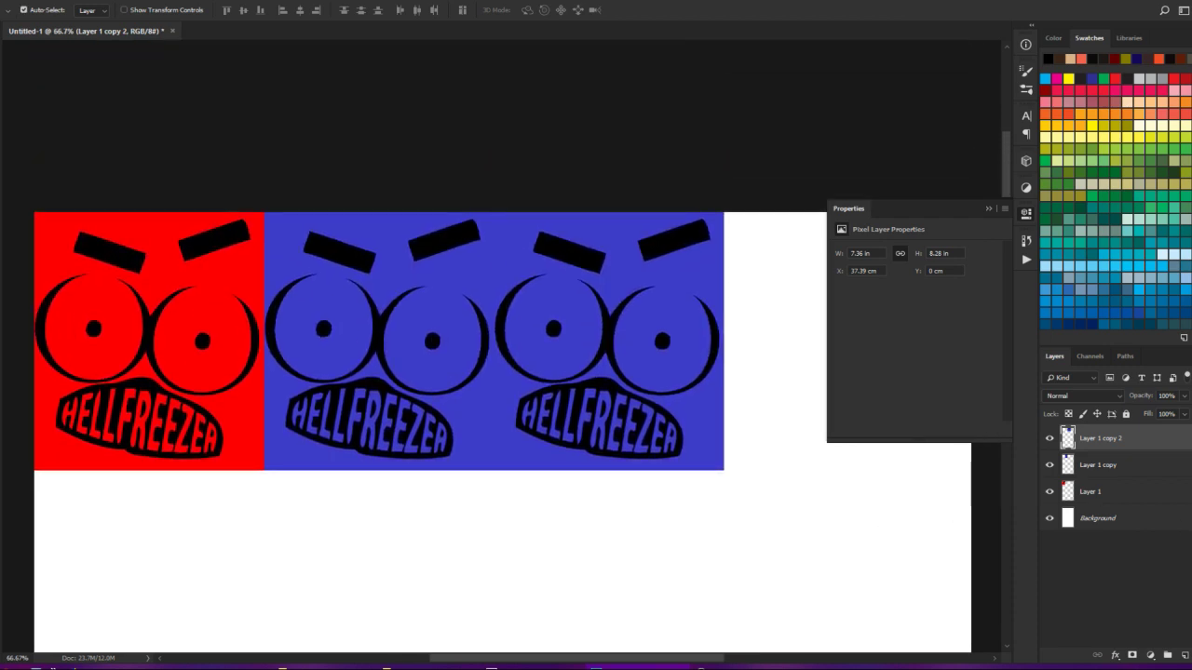
click(1150, 656)
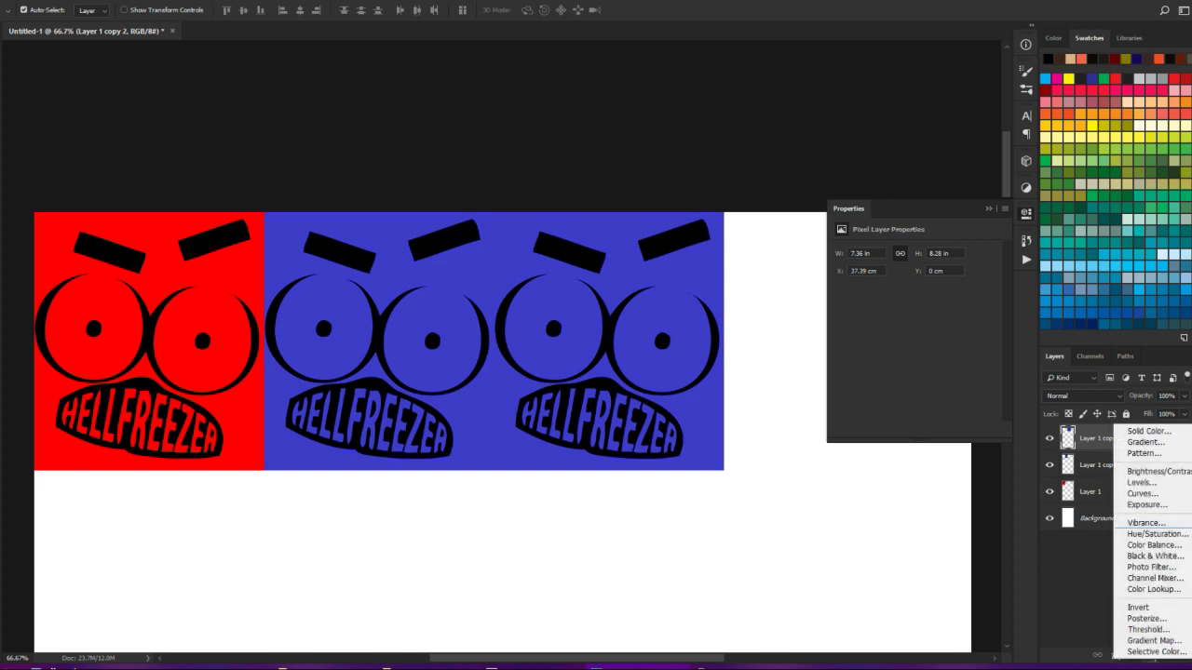
click(1161, 431)
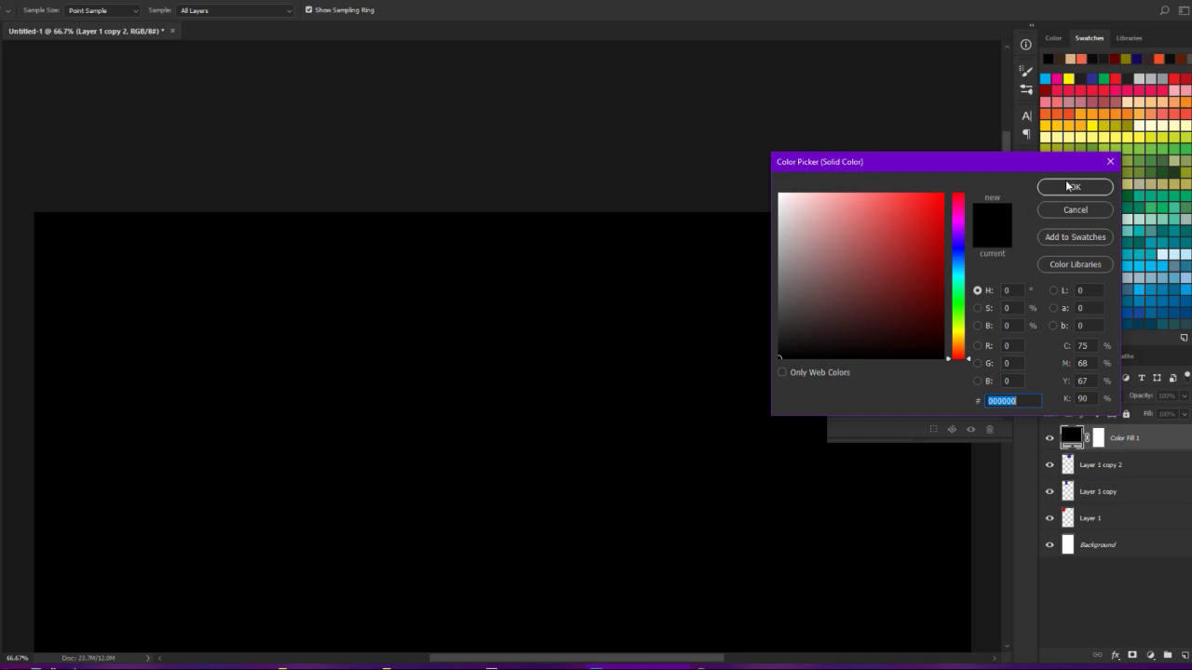
click(960, 325)
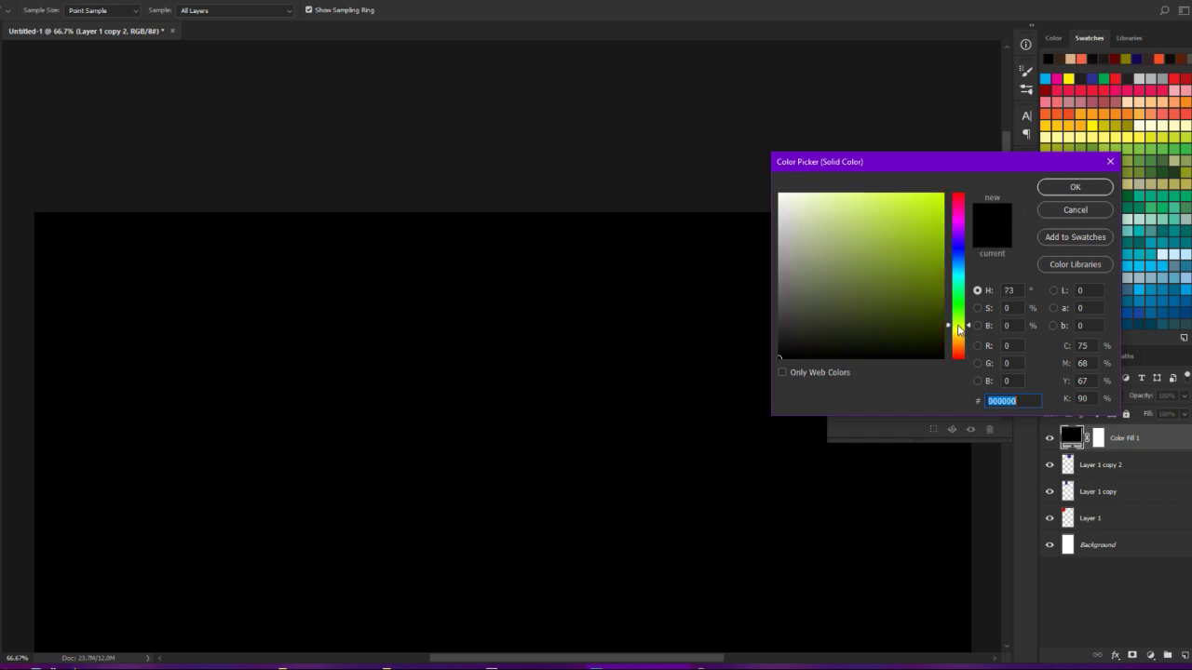
click(939, 298)
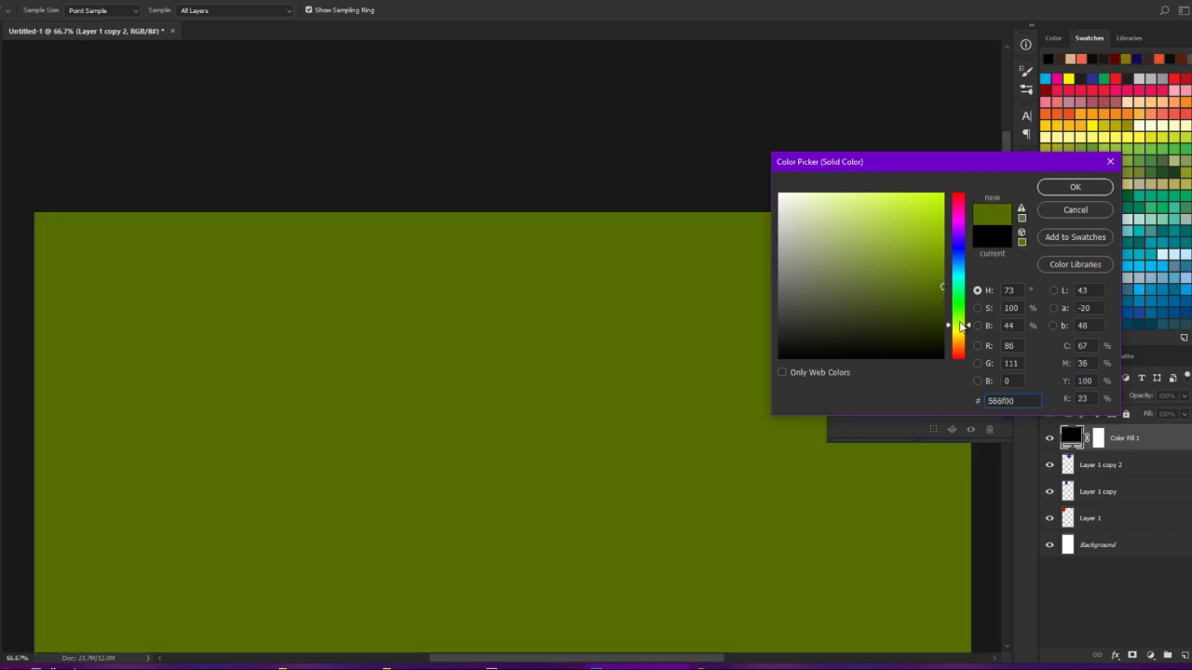
drag(960, 326, 960, 342)
click(1061, 188)
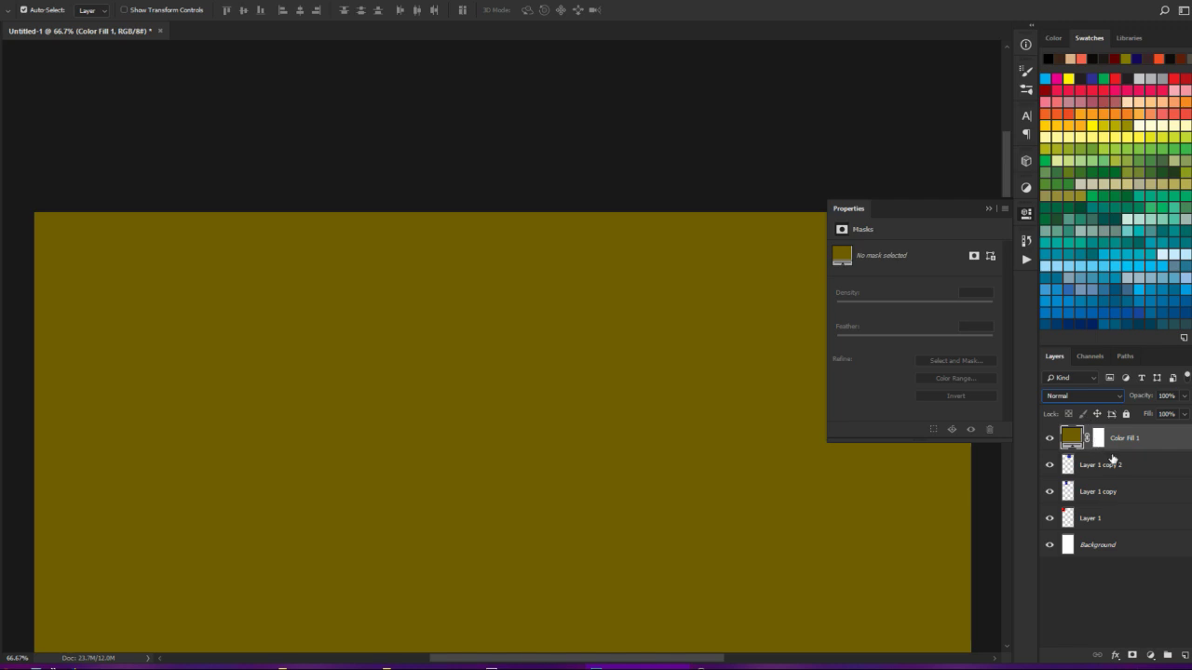
- Clip the olive yellow fill layer to Layer 1 copy 2 and set its blend mode to Color
alt+click(1103, 452)
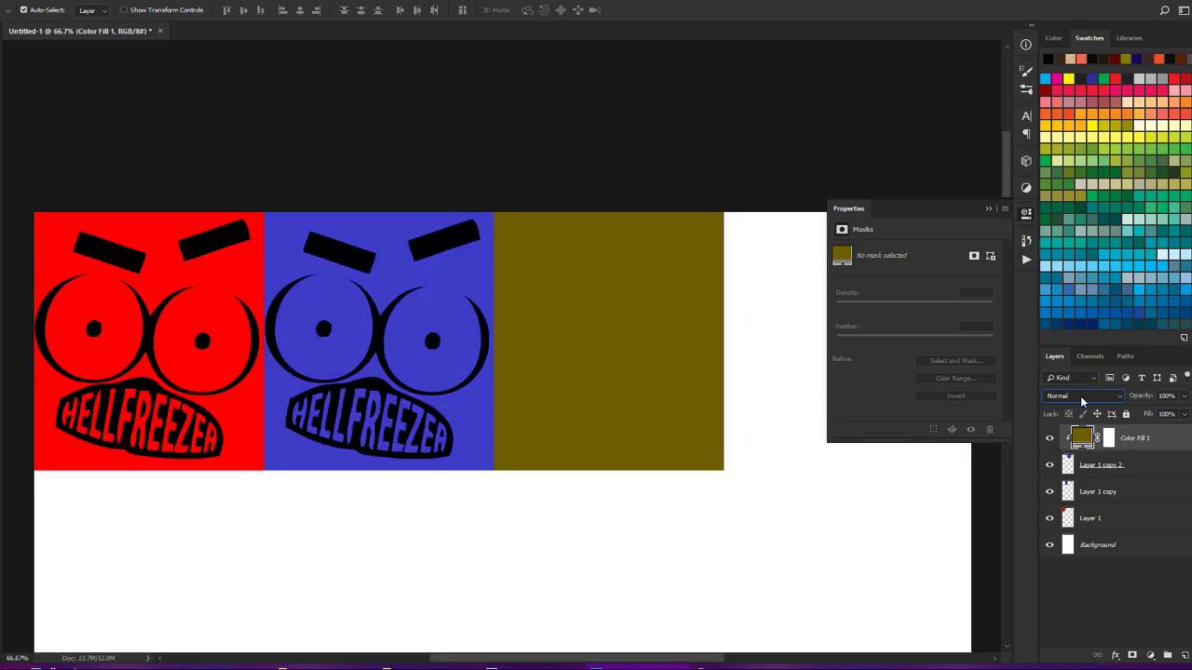
click(1081, 396)
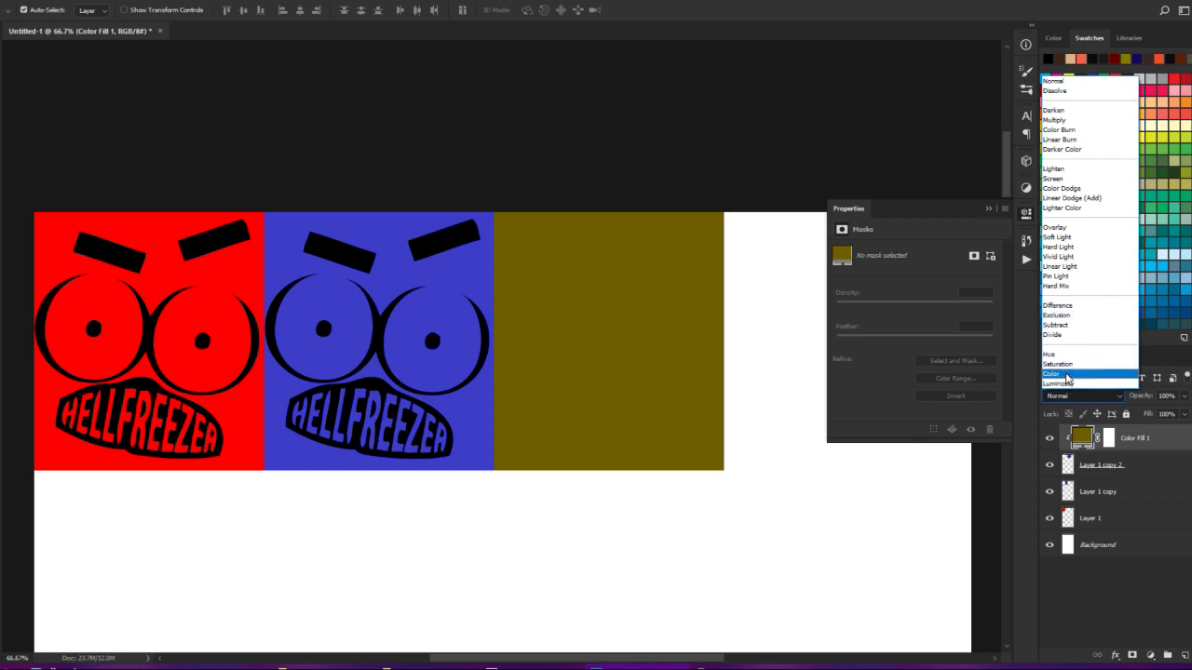
click(1067, 374)
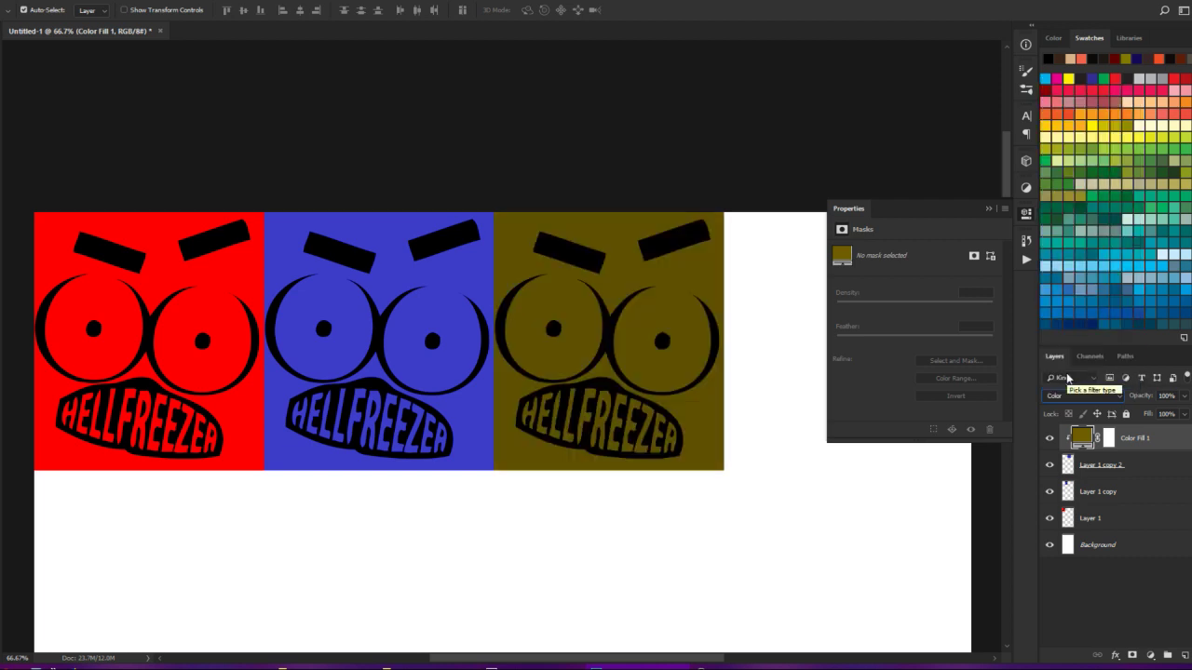
click(1068, 377)
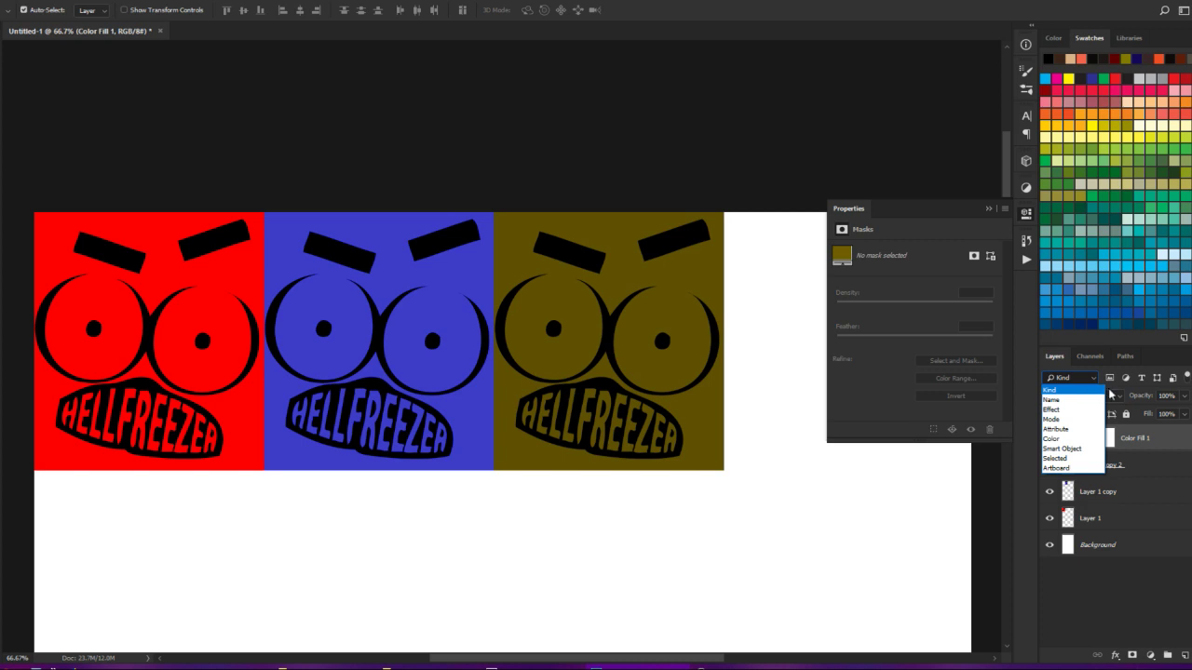
click(1146, 439)
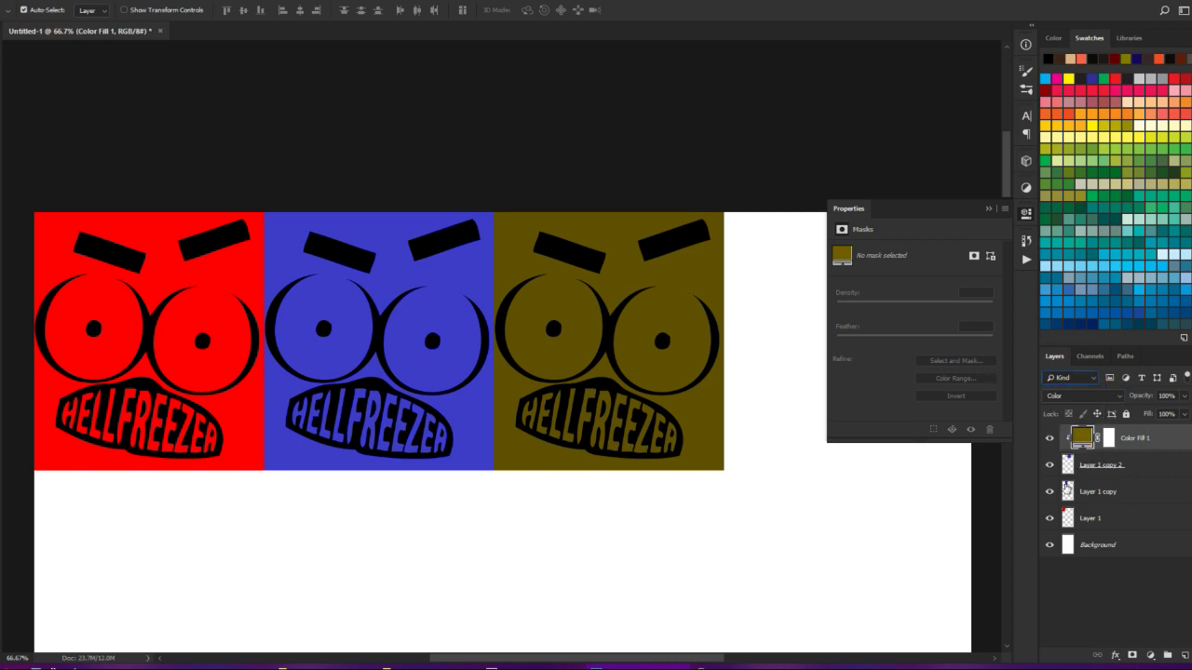
- Change the clipped fill's color to bright yellow #ecee24 and merge it down into Layer 1 copy 2
double_click(1087, 435)
drag(966, 337, 966, 318)
click(924, 254)
mouse_move(924, 254)
mouse_down()
mouse_move(887, 273)
mouse_move(793, 213)
mouse_move(882, 190)
mouse_move(918, 195)
mouse_up()
drag(952, 322, 954, 333)
drag(891, 307, 918, 204)
click(1069, 188)
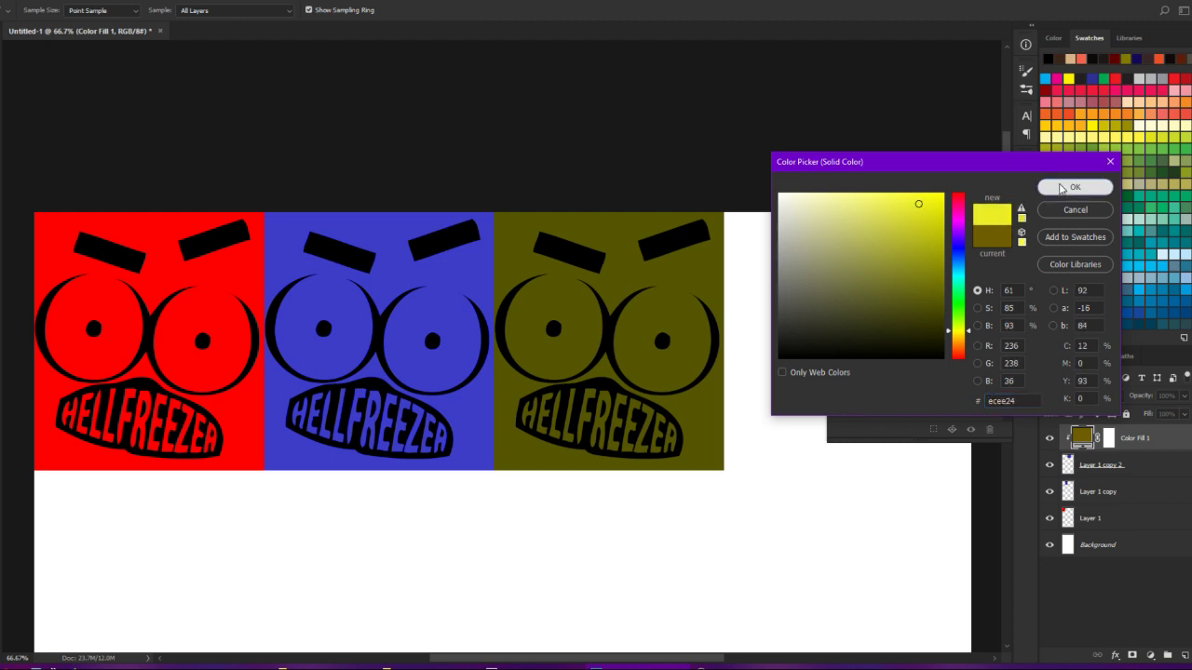
right_click(1149, 437)
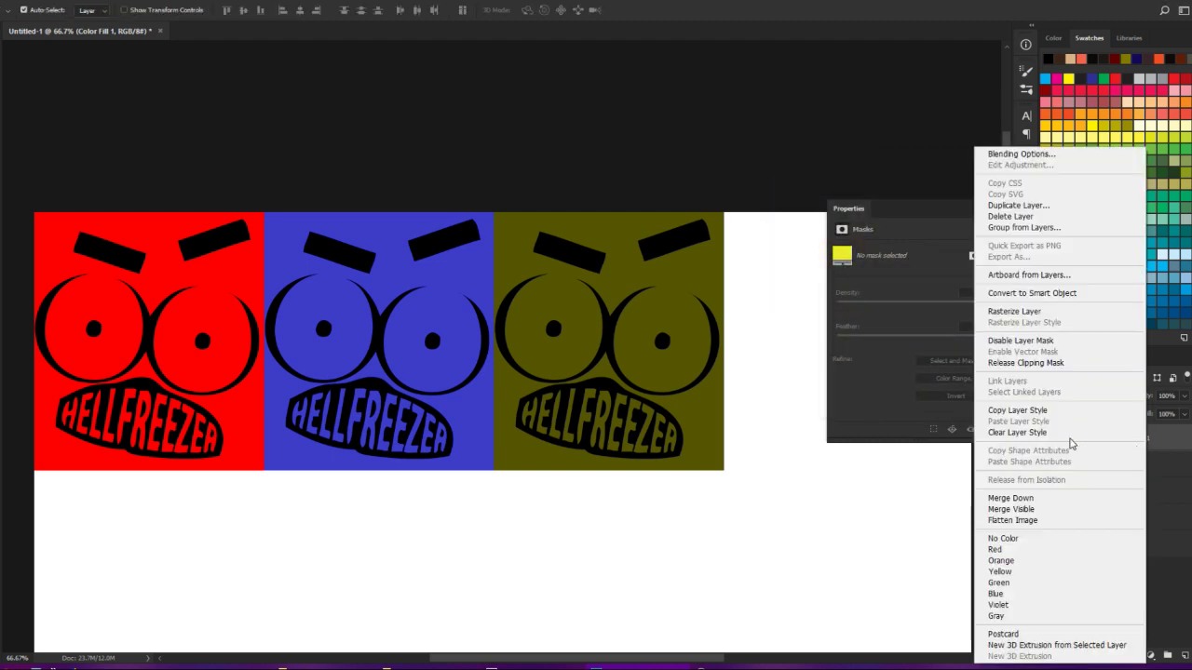
click(1047, 497)
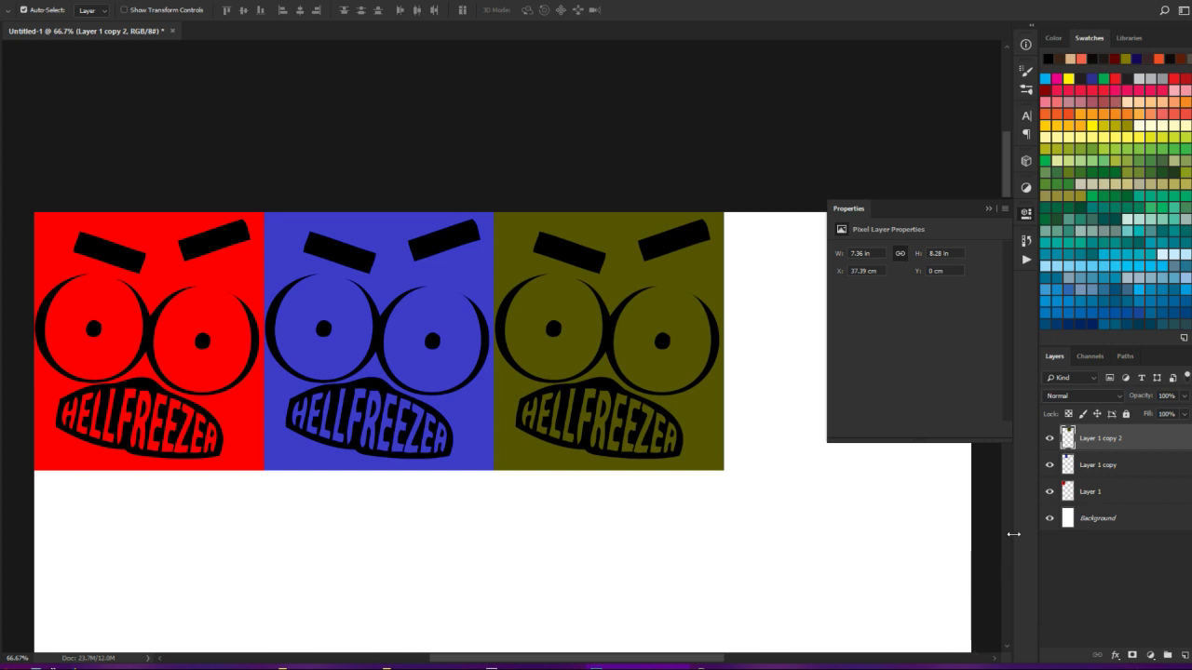
key(ctrl+minus)
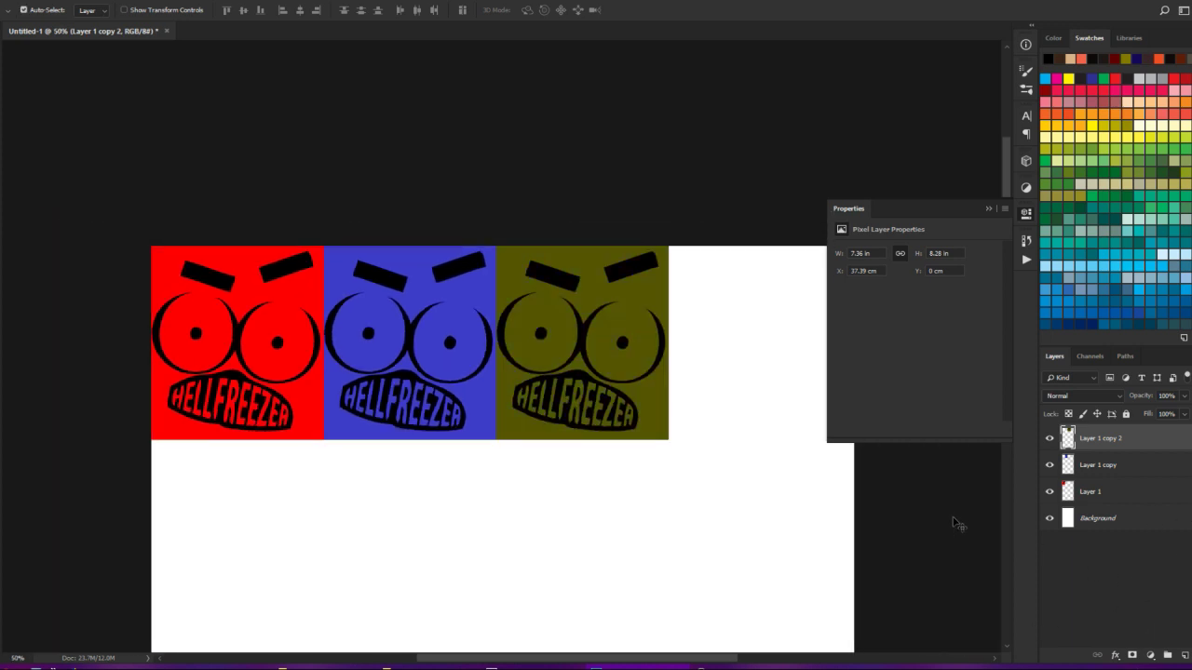
click(1151, 656)
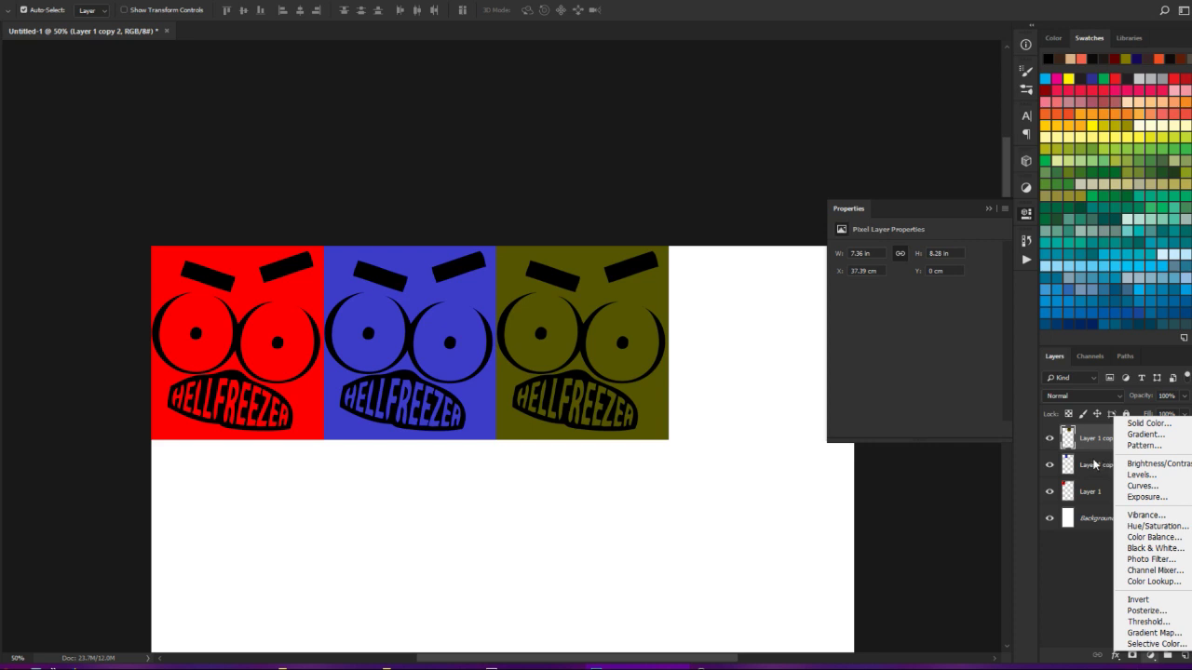
click(1164, 519)
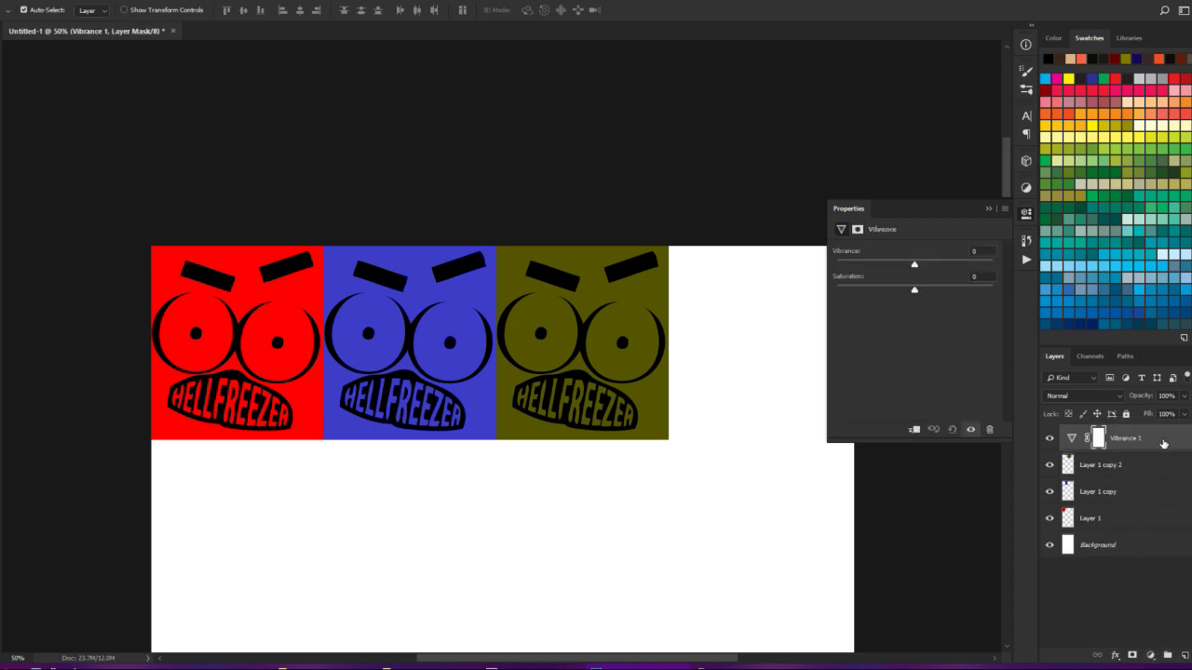
key(Delete)
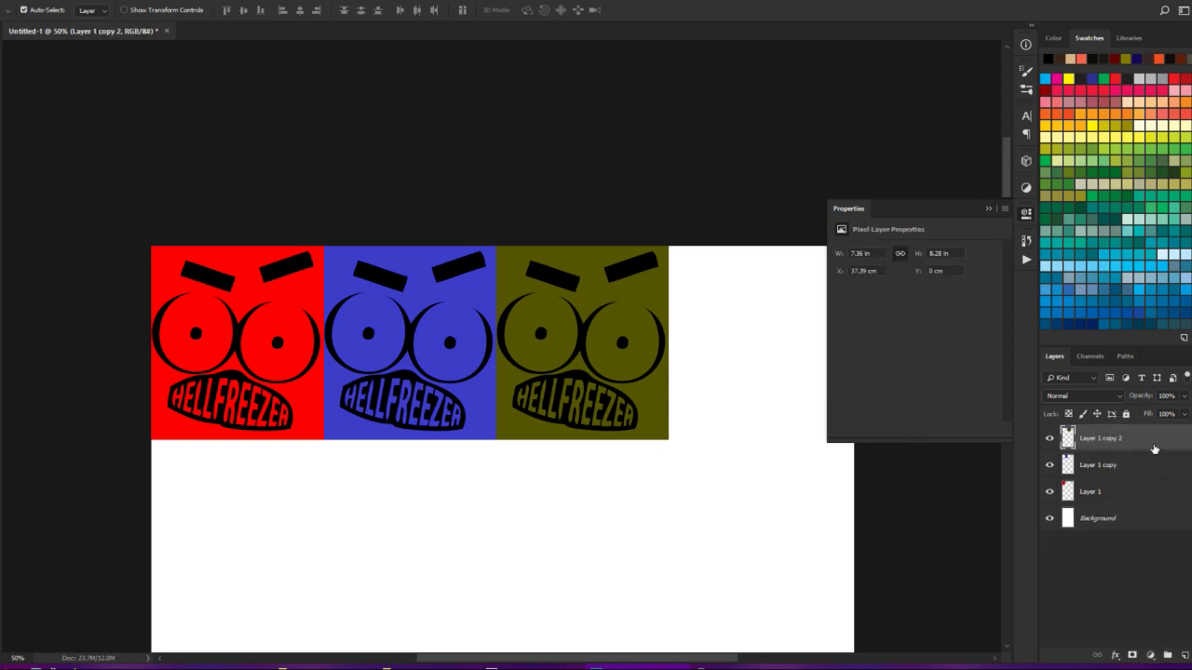
click(1149, 655)
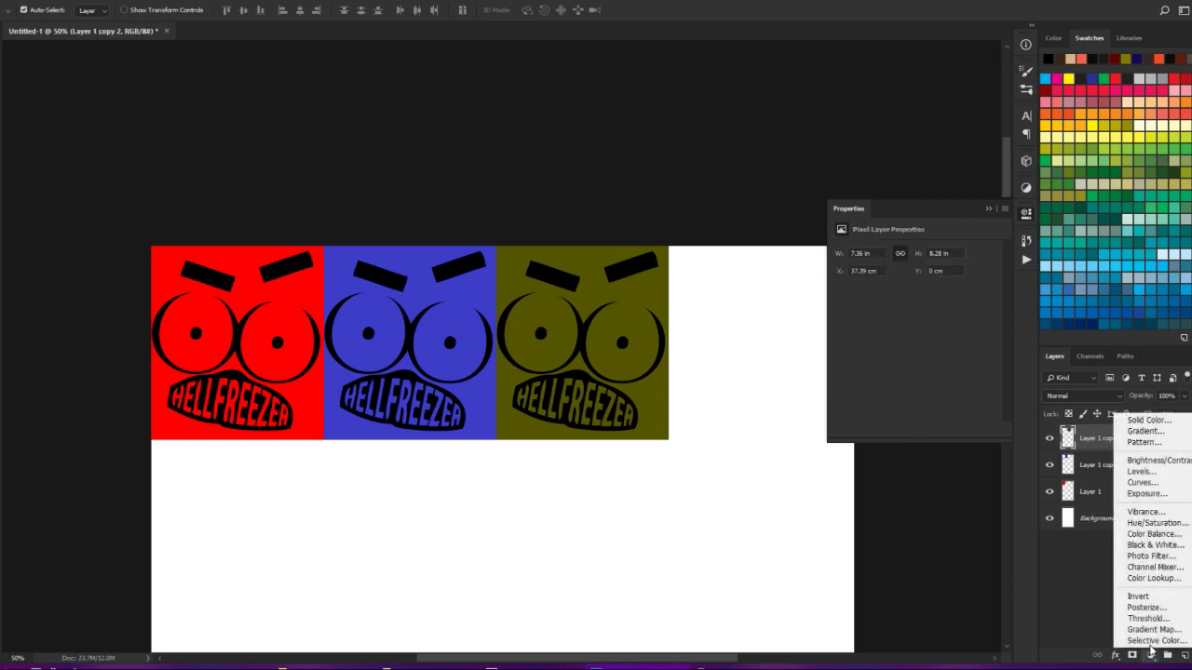
click(1183, 536)
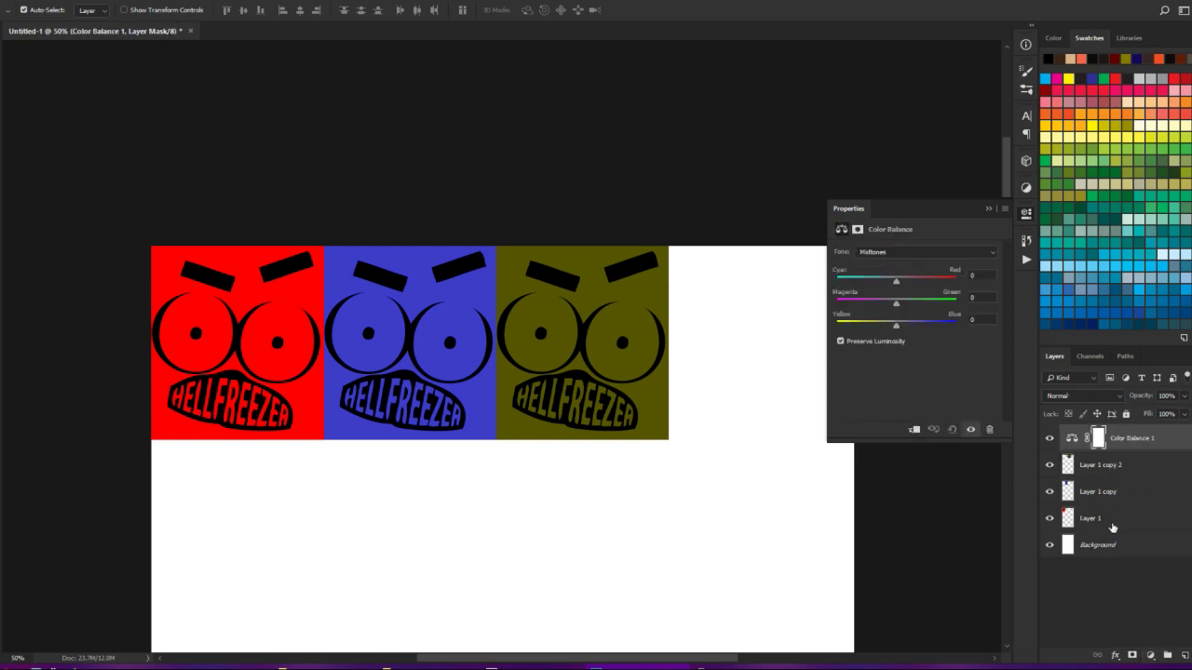
key(ctrl+z)
- Add a Hue/Saturation adjustment layer above Layer 1 copy 2 and clip it to that layer
click(1151, 656)
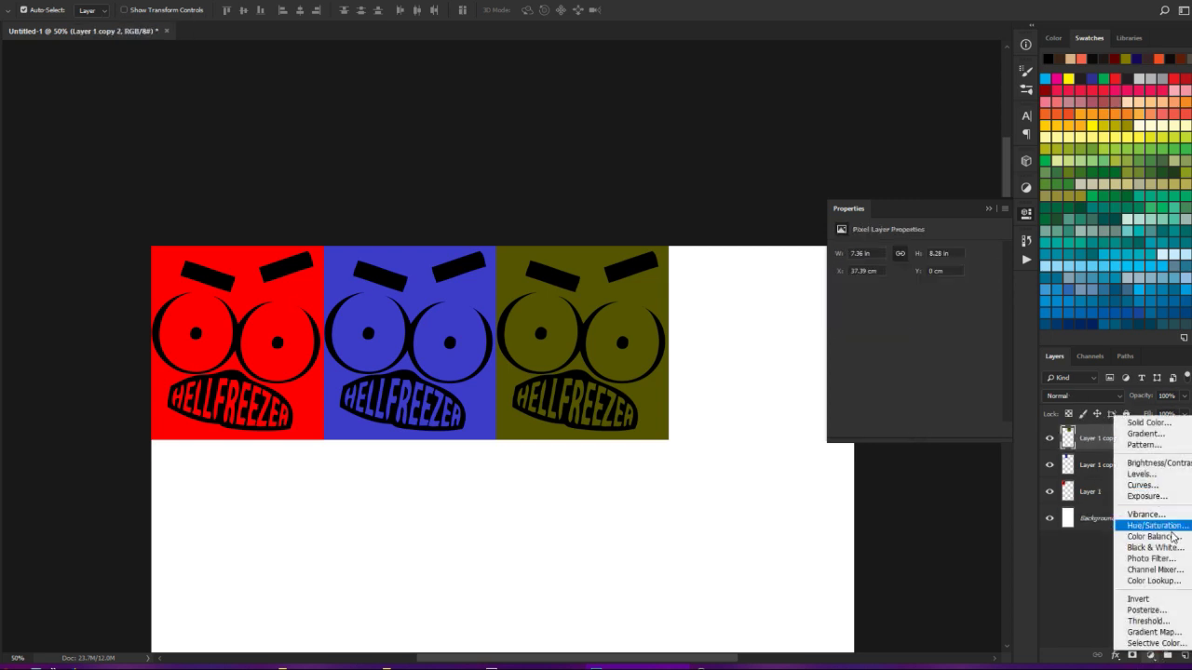
click(1169, 526)
click(1166, 527)
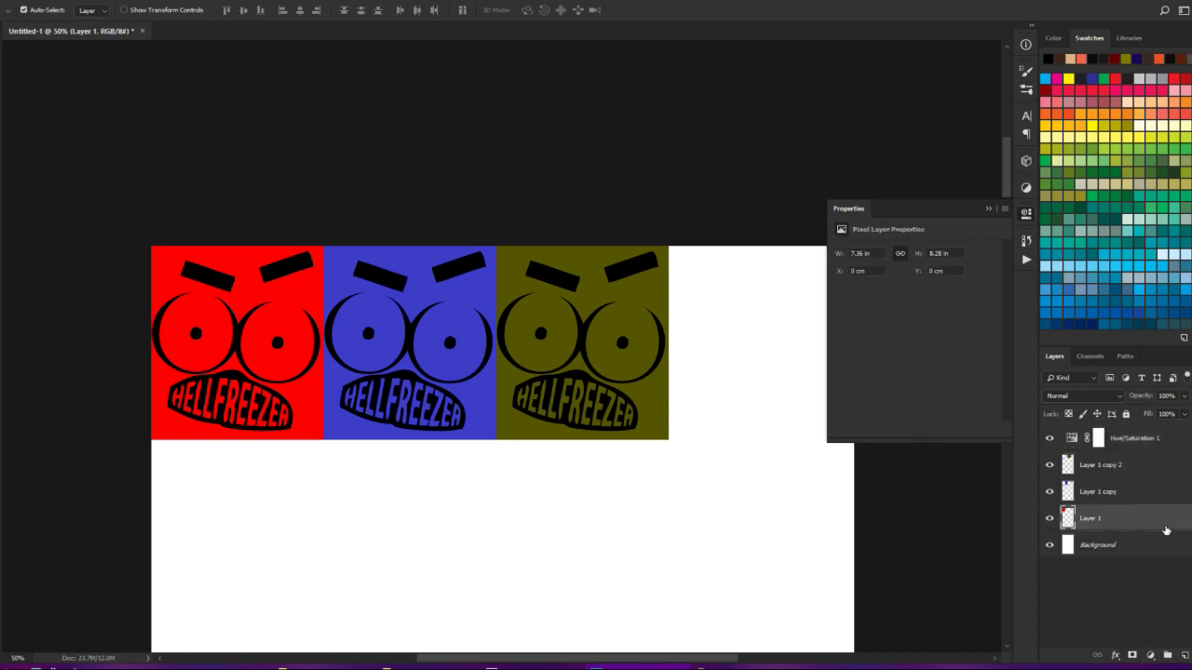
click(1159, 447)
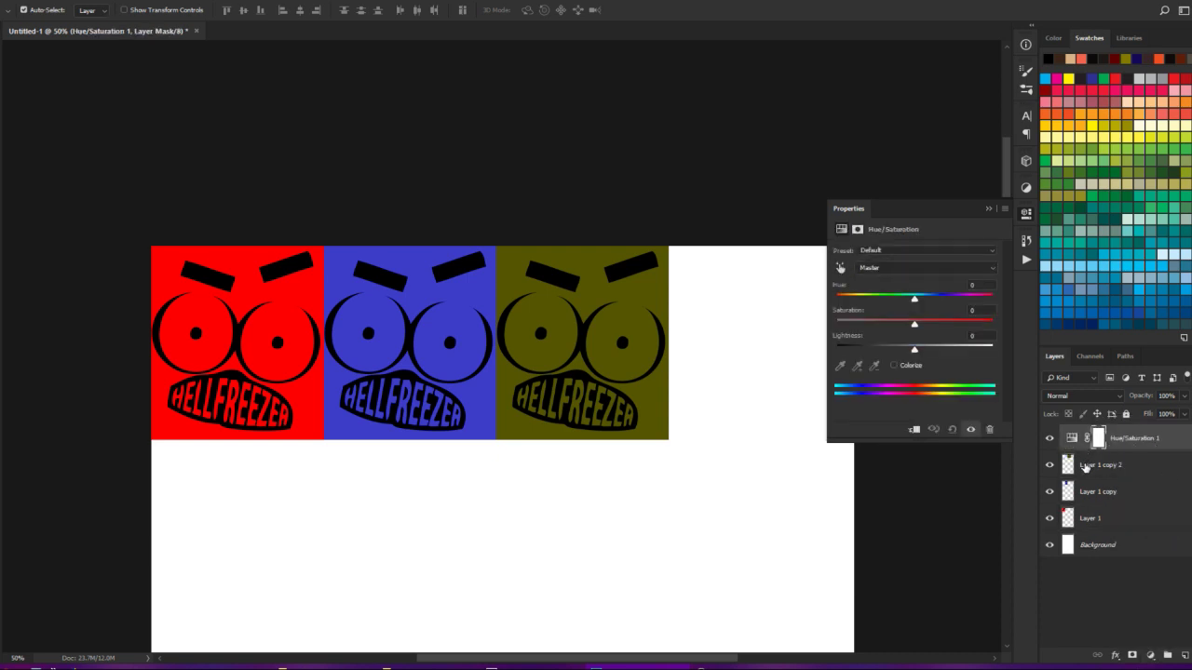
alt+click(1108, 451)
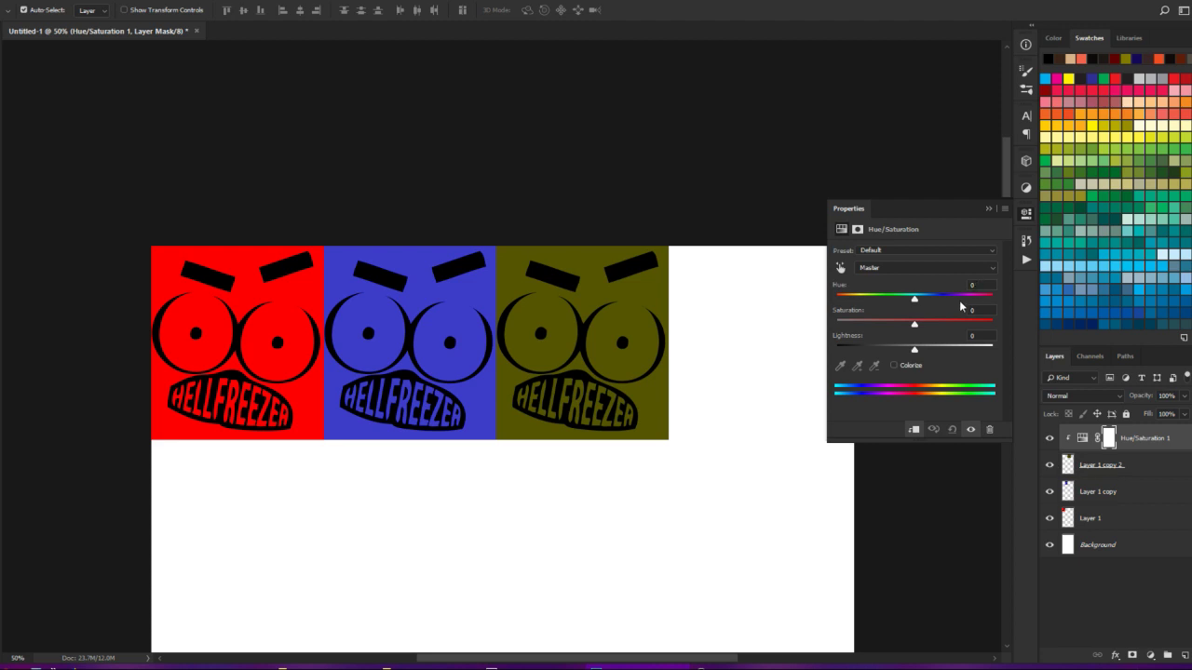
- Try positive and negative Hue shifts on the olive tile with the clipped Hue/Saturation adjustment
key(Up)
key(Up)
key(Up)
key(Up)
key(Up)
key(Up)
key(Up)
key(Up)
key(Up)
key(Up)
key(Up)
key(Up)
key(Up)
key(Up)
key(Up)
key(Up)
key(Up)
key(Up)
key(Up)
key(Up)
key(Up)
key(Up)
key(Up)
key(Up)
key(Up)
key(Up)
key(Up)
key(Up)
key(Up)
key(Up)
key(Up)
key(Up)
key(Up)
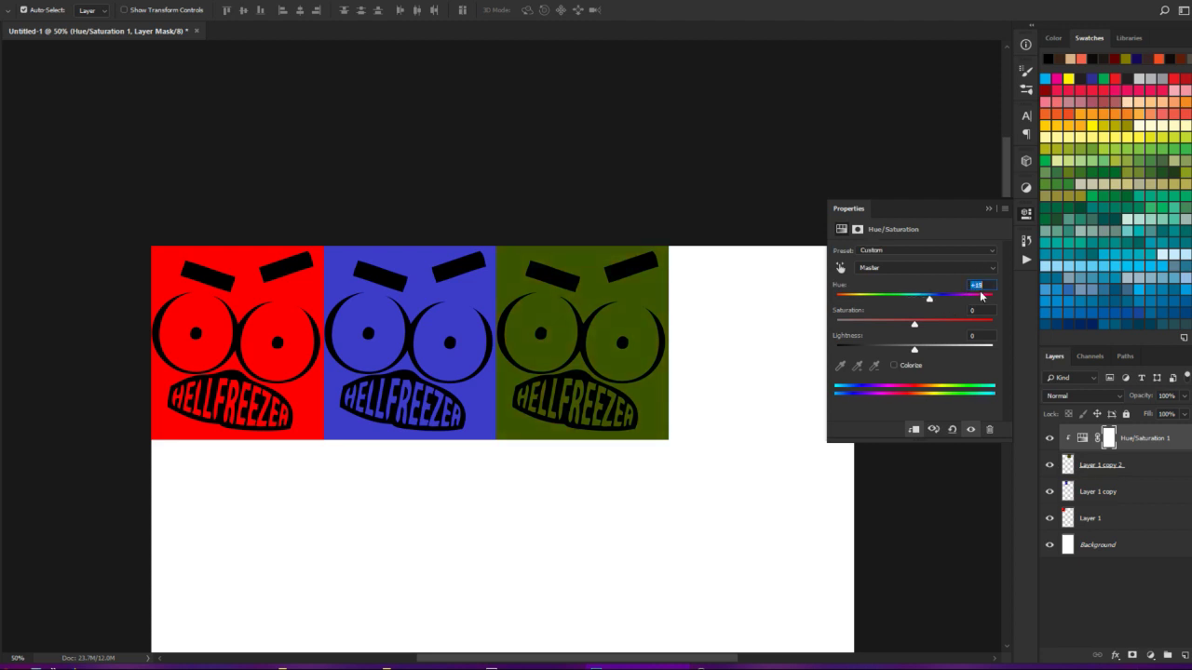
key(Down)
key(Down)
key(Down)
key(Down)
key(Down)
key(Down)
key(Down)
key(Down)
key(Down)
key(Down)
key(Down)
key(Down)
key(Down)
key(Down)
key(Down)
key(Down)
key(Down)
key(Down)
key(Down)
key(Down)
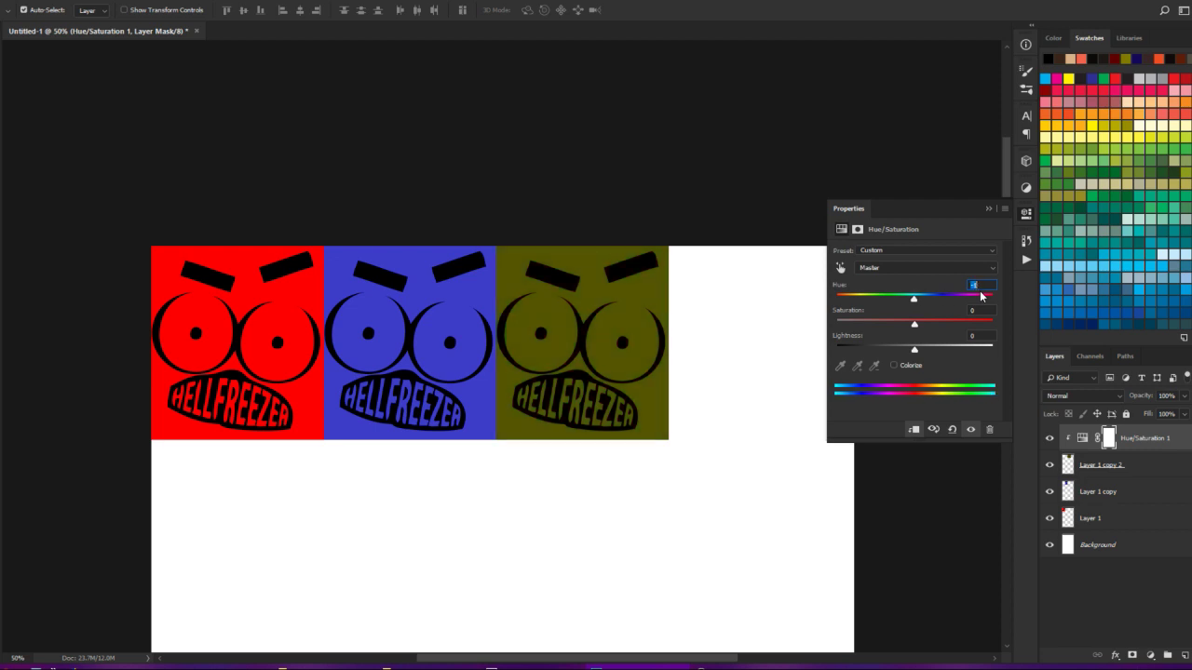
key(Down)
key(Down)
key(Down)
key(Down)
key(Down)
key(Down)
key(Down)
key(Down)
key(Down)
key(Down)
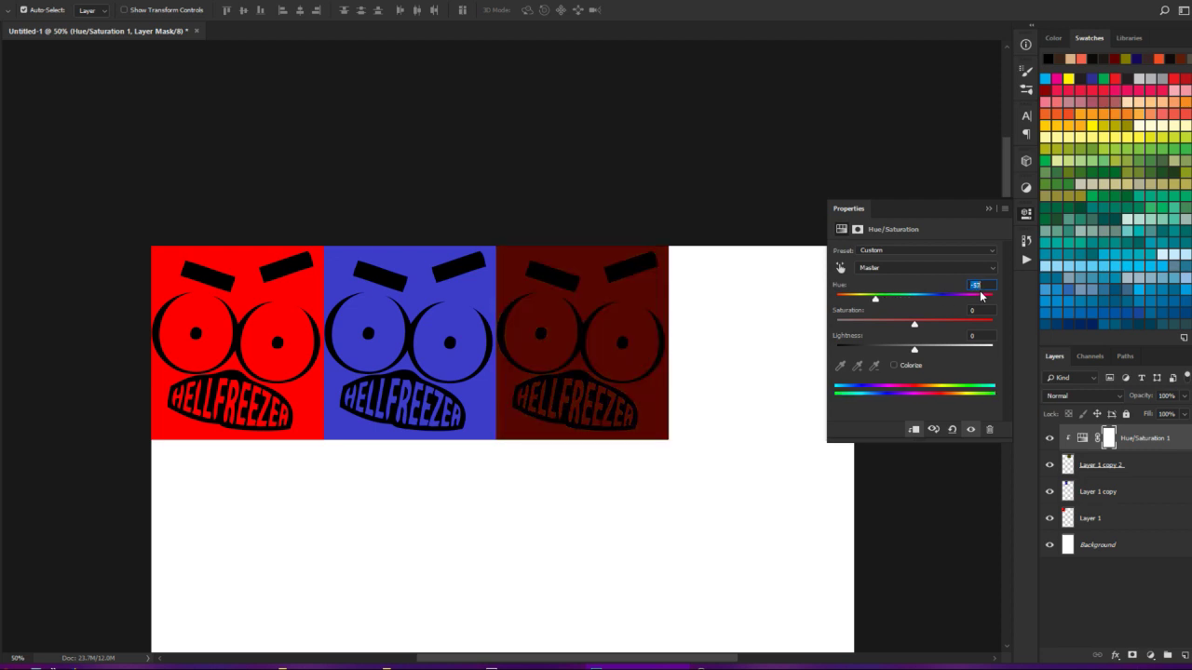
key(Up)
key(Up)
key(Up)
key(Up)
key(Up)
key(Up)
key(Up)
key(Up)
key(Up)
key(Up)
key(Up)
key(Up)
key(Up)
key(Up)
key(Up)
key(Up)
key(Up)
key(Up)
key(Up)
key(Up)
key(Up)
key(Up)
key(Up)
key(Up)
key(Up)
key(Up)
key(Up)
key(Up)
key(Up)
key(Up)
key(Up)
key(Up)
key(Up)
key(Up)
key(Up)
key(Up)
key(Up)
key(Up)
key(Up)
key(Up)
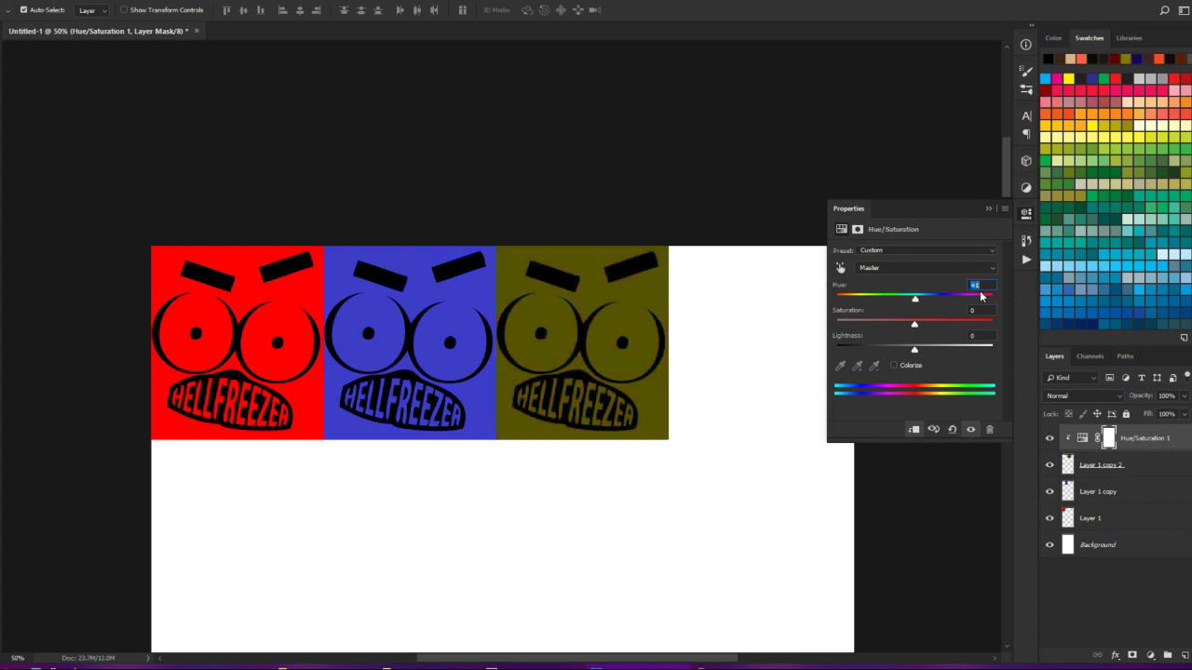
- Set the clipped Hue/Saturation adjustment to a slightly negative Hue, Saturation +68 and Lightness +8 to brighten the olive tile
key(Down)
key(Down)
key(Down)
key(Down)
key(Down)
drag(913, 350, 970, 328)
key(Up)
key(Up)
key(Up)
key(Up)
key(Up)
key(Up)
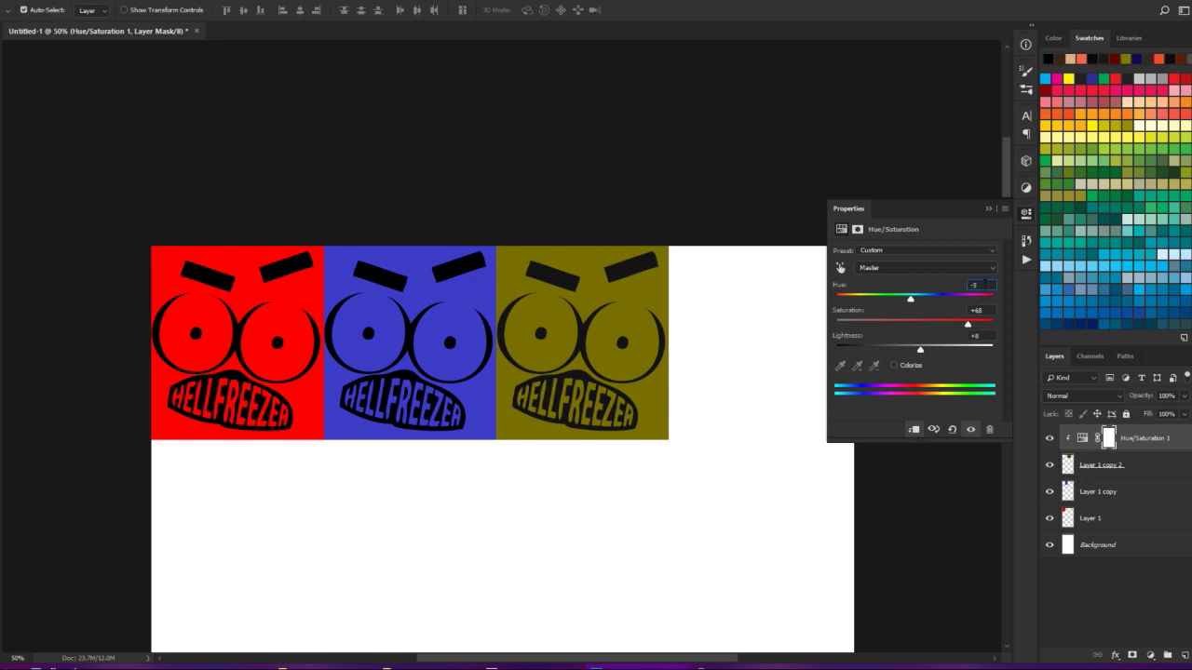
key(Down)
key(Down)
key(Down)
key(Down)
key(Down)
key(Down)
- Review the document's edit history and examine the row of three tiles against the whole canvas
key(ctrl+minus)
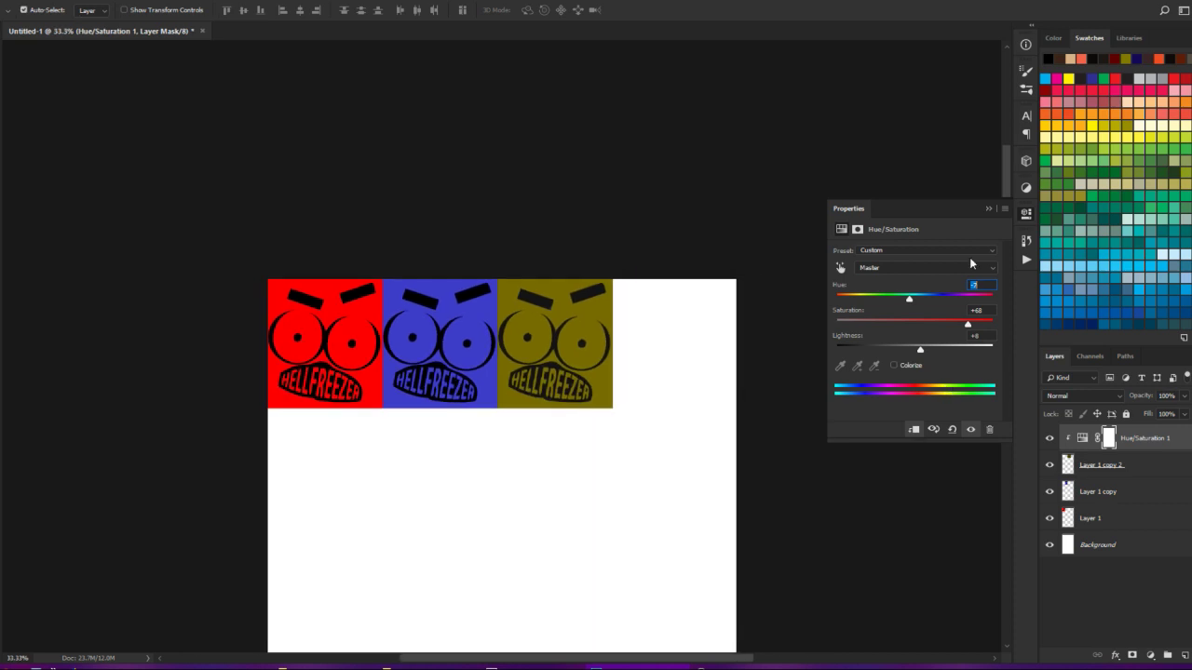
click(1027, 243)
scroll(944, 475, up, 5)
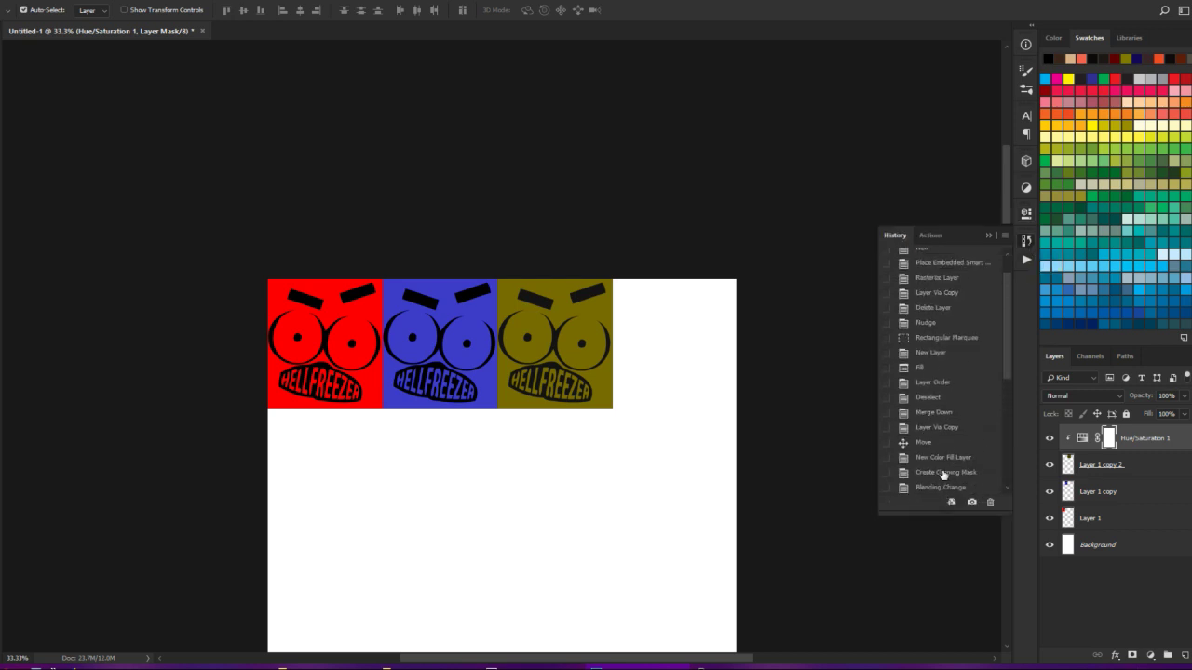
scroll(944, 475, down, 5)
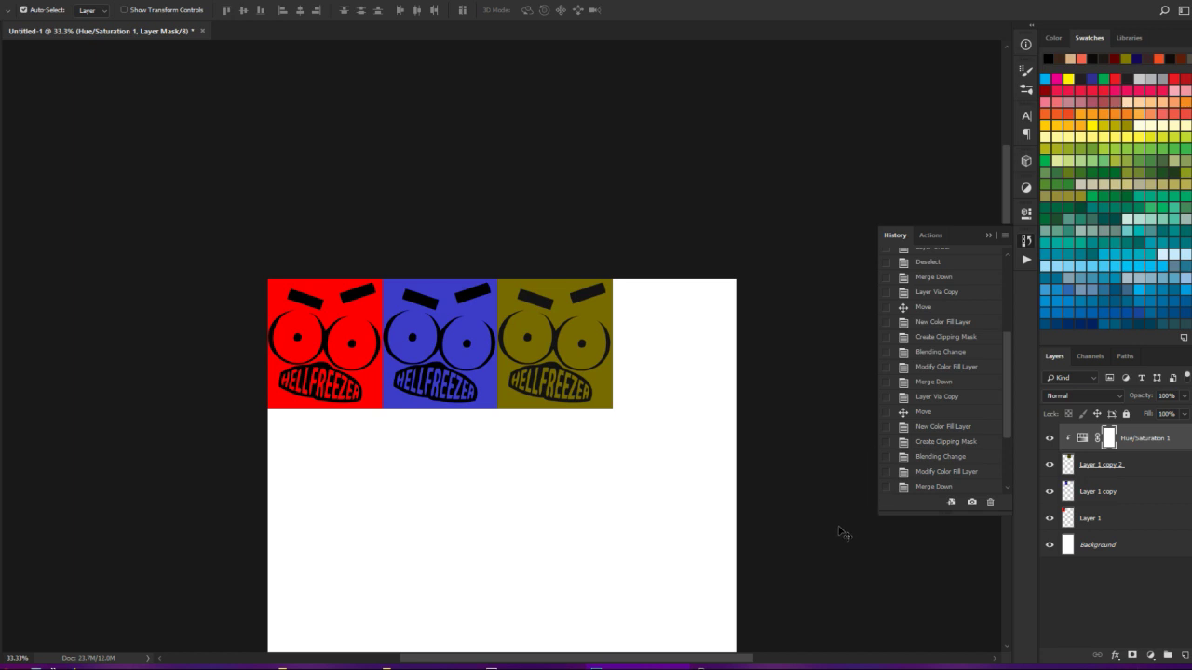
scroll(843, 533, down, 2)
scroll(843, 533, up, 1)
scroll(843, 533, down, 1)
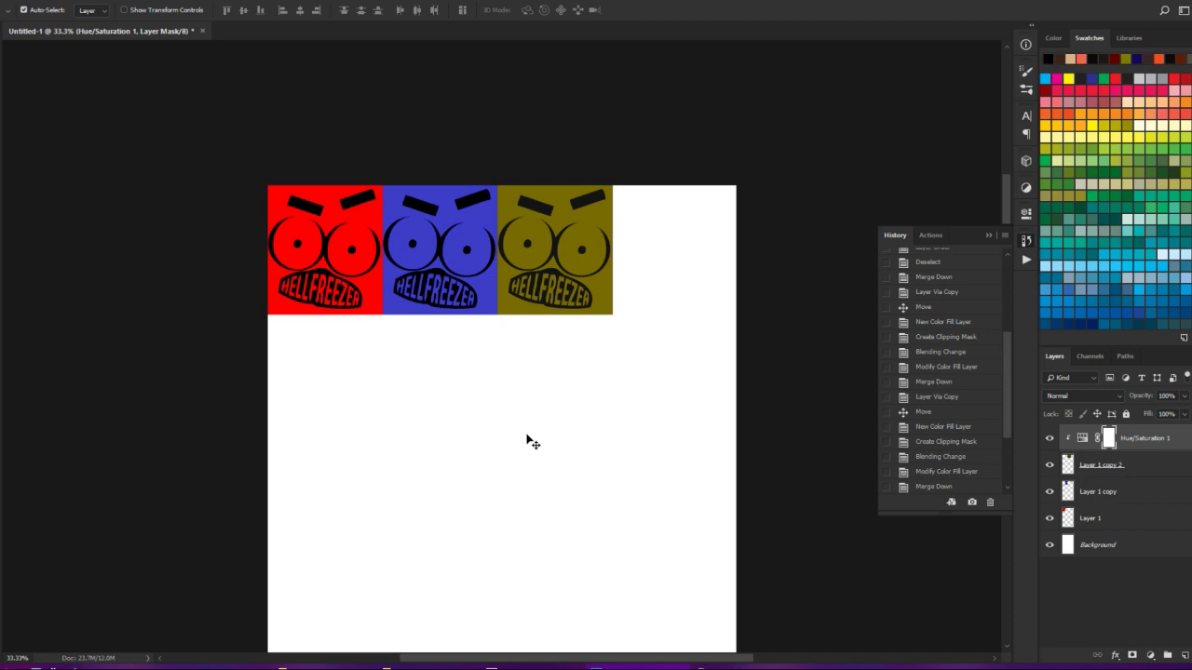
scroll(527, 413, down, 2)
scroll(525, 410, up, 2)
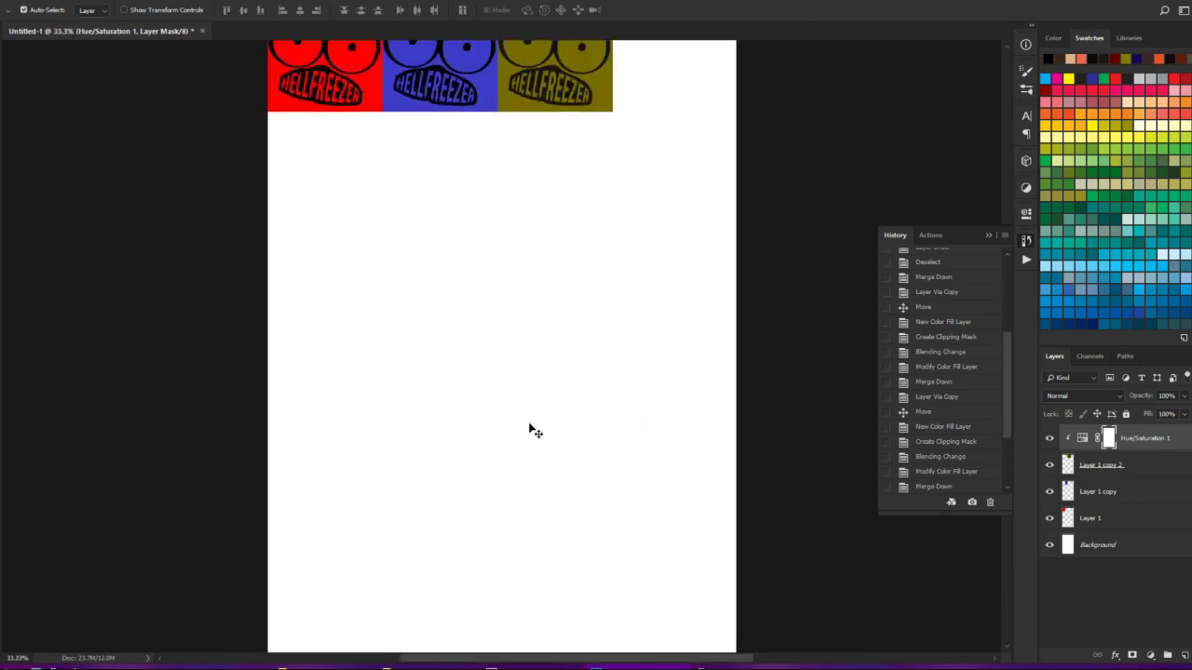
scroll(529, 429, up, 2)
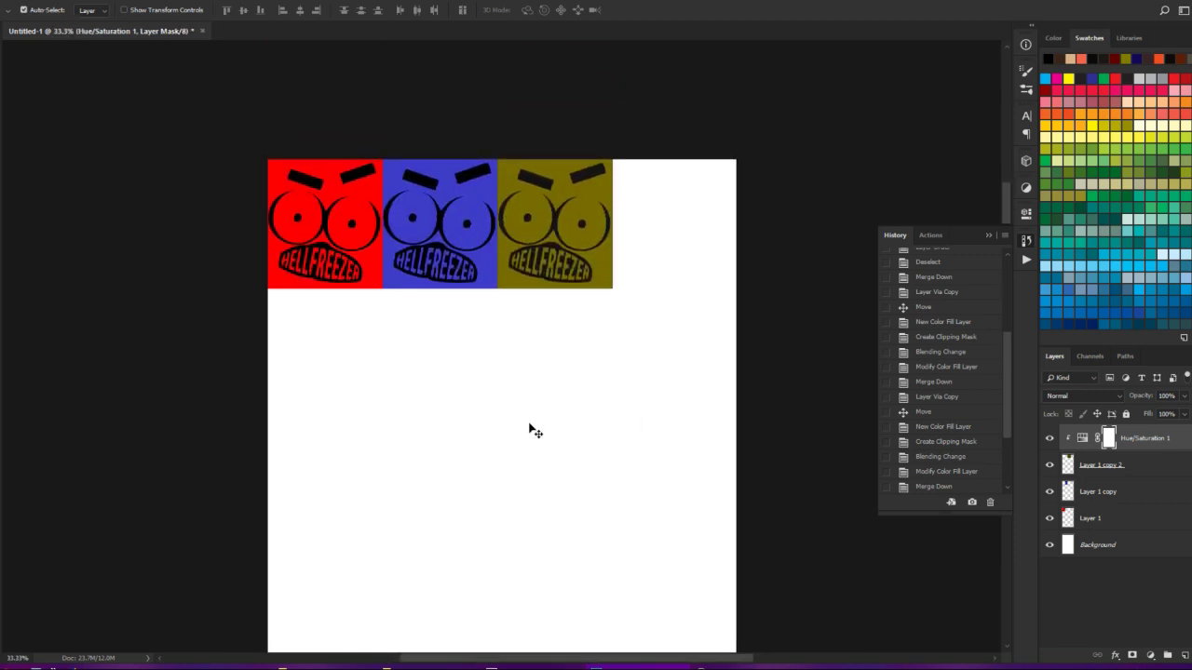
scroll(528, 429, up, 1)
scroll(529, 429, up, 2)
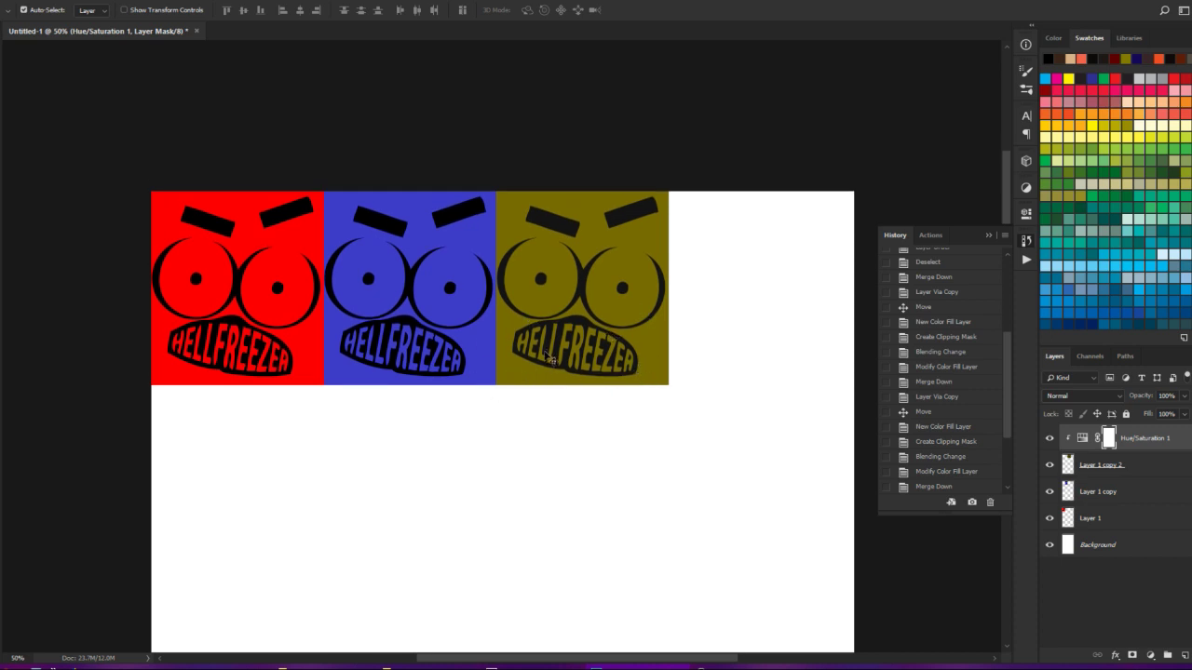
key(ctrl+minus)
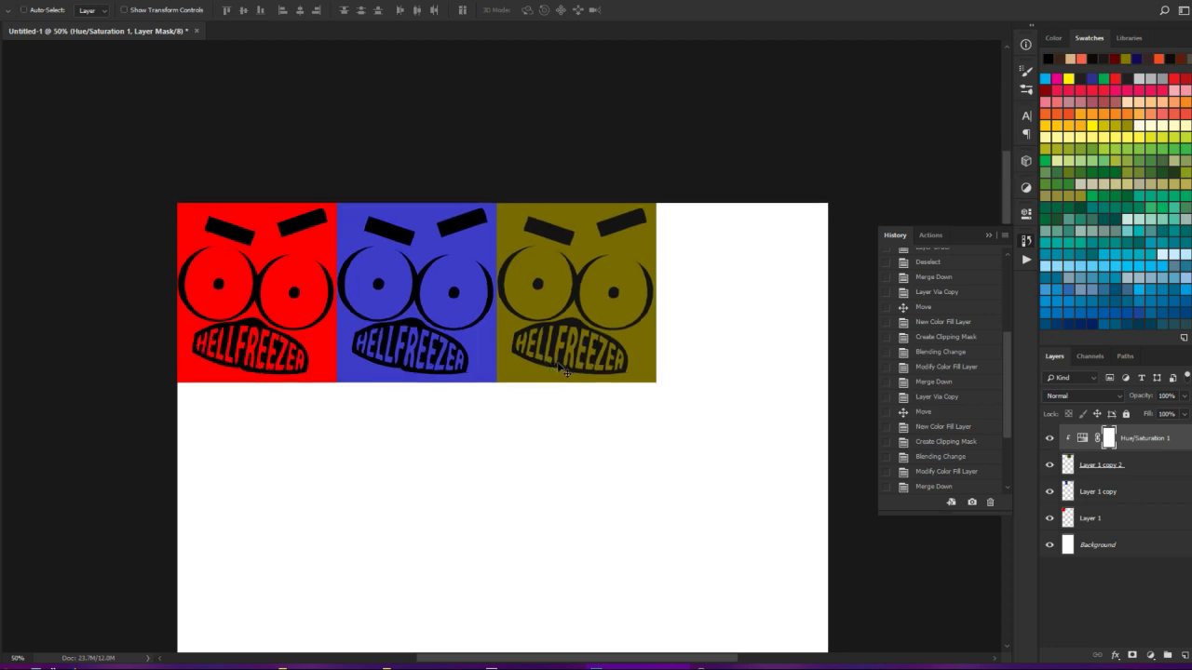
key(ctrl+minus)
key(ctrl+minus)
key(ctrl+minus)
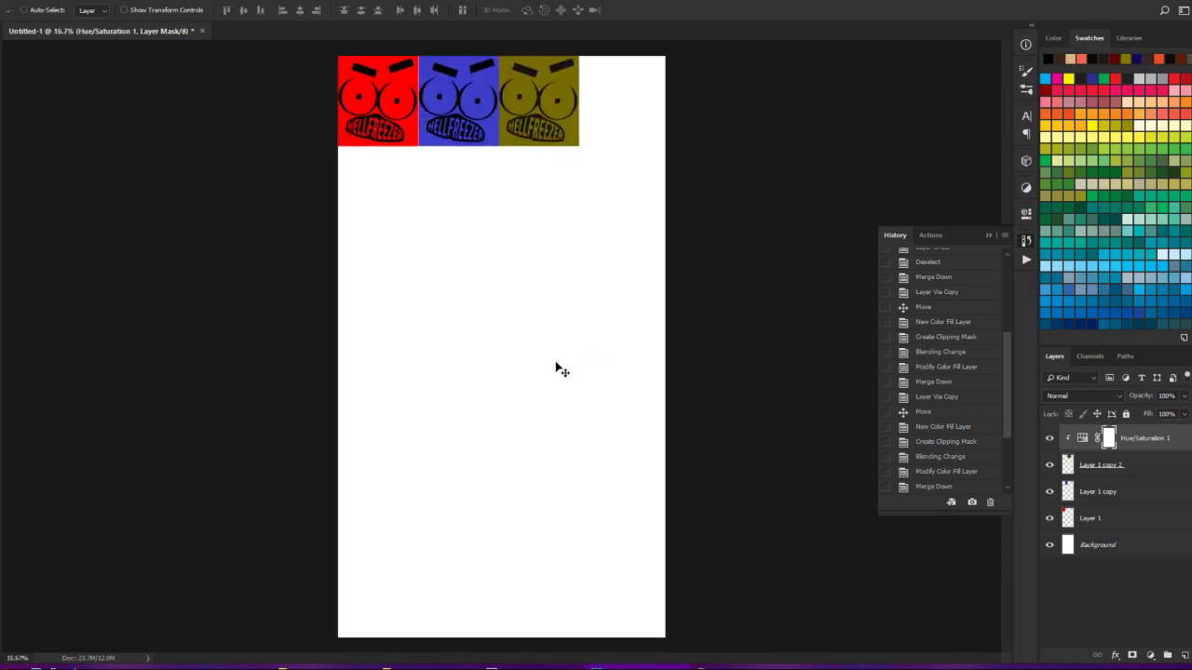
- Merge the clipped Hue/Saturation adjustment down into the olive tile's layer, Layer 1 copy 2
key(ctrl+plus)
key(ctrl+plus)
key(ctrl+plus)
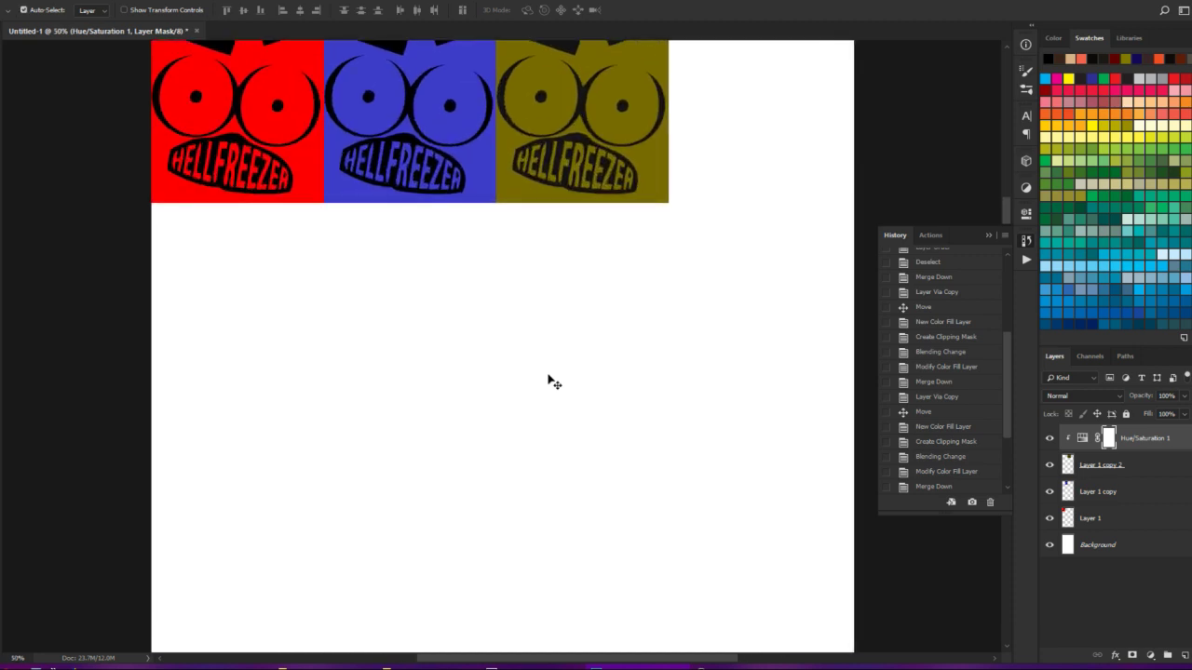
key(ctrl+minus)
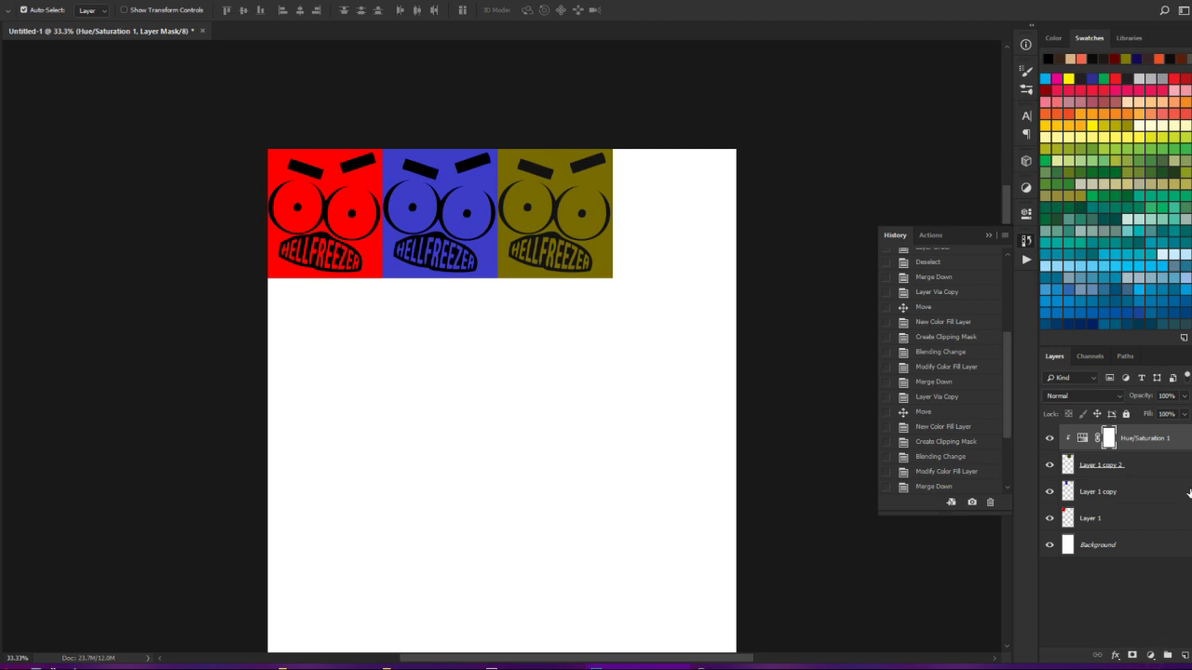
right_click(1142, 432)
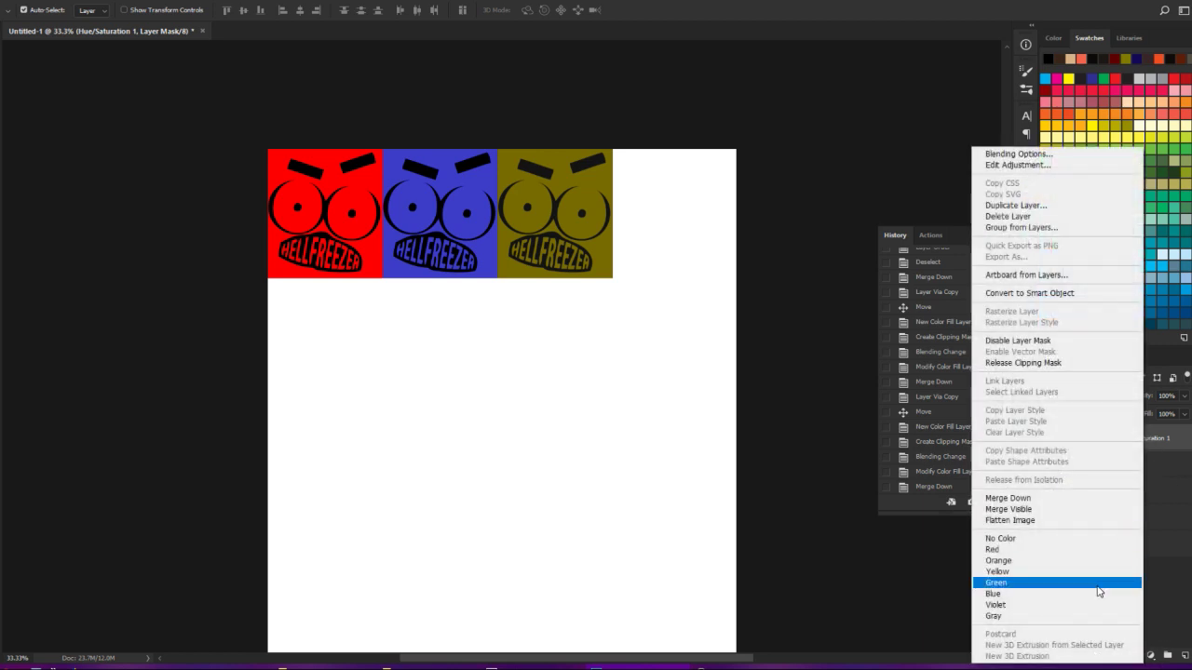
click(1108, 499)
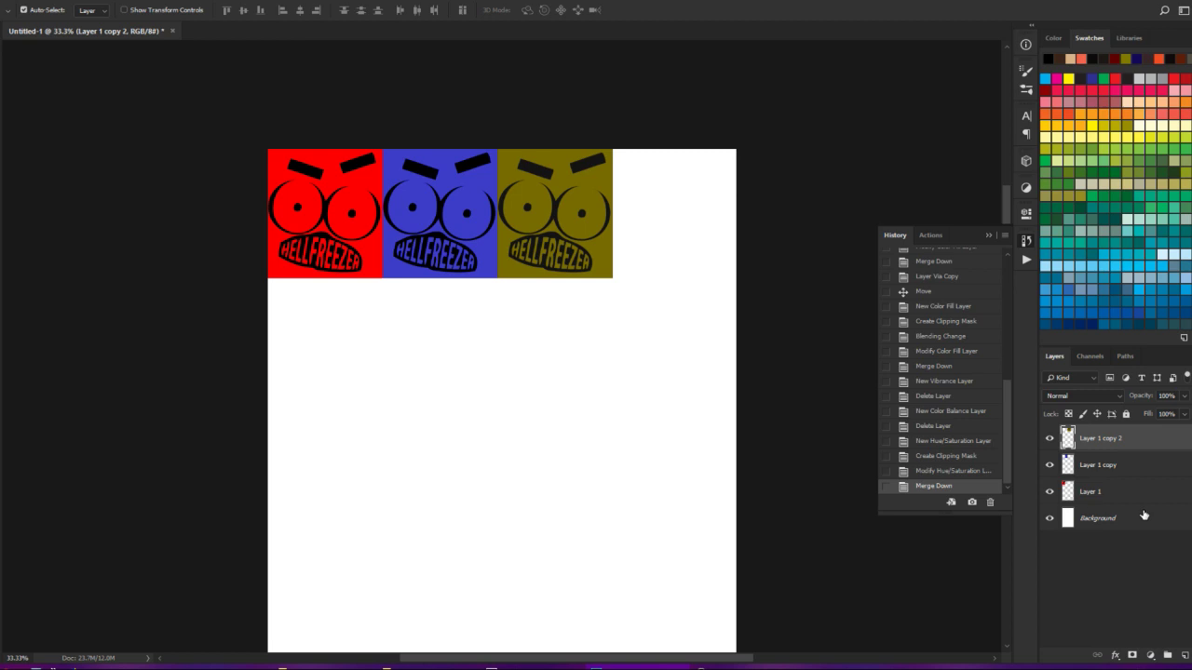
- Duplicate the olive tile and place the copy flush against its right edge as the fourth tile in the row
key(ctrl+j)
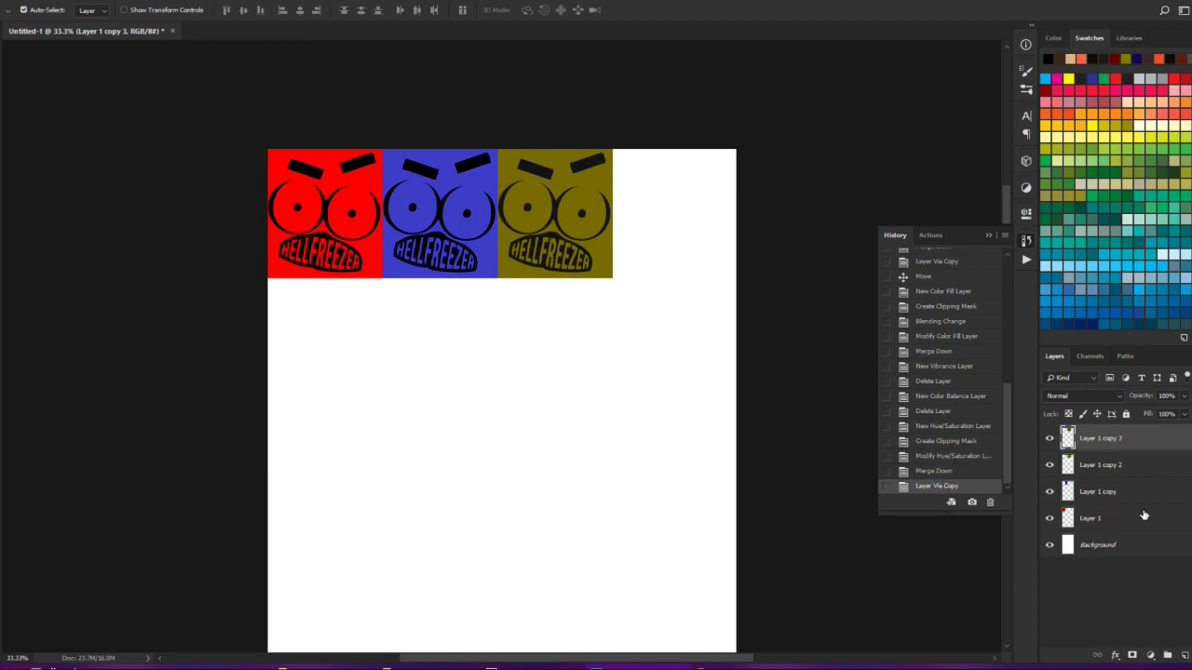
drag(549, 237, 662, 236)
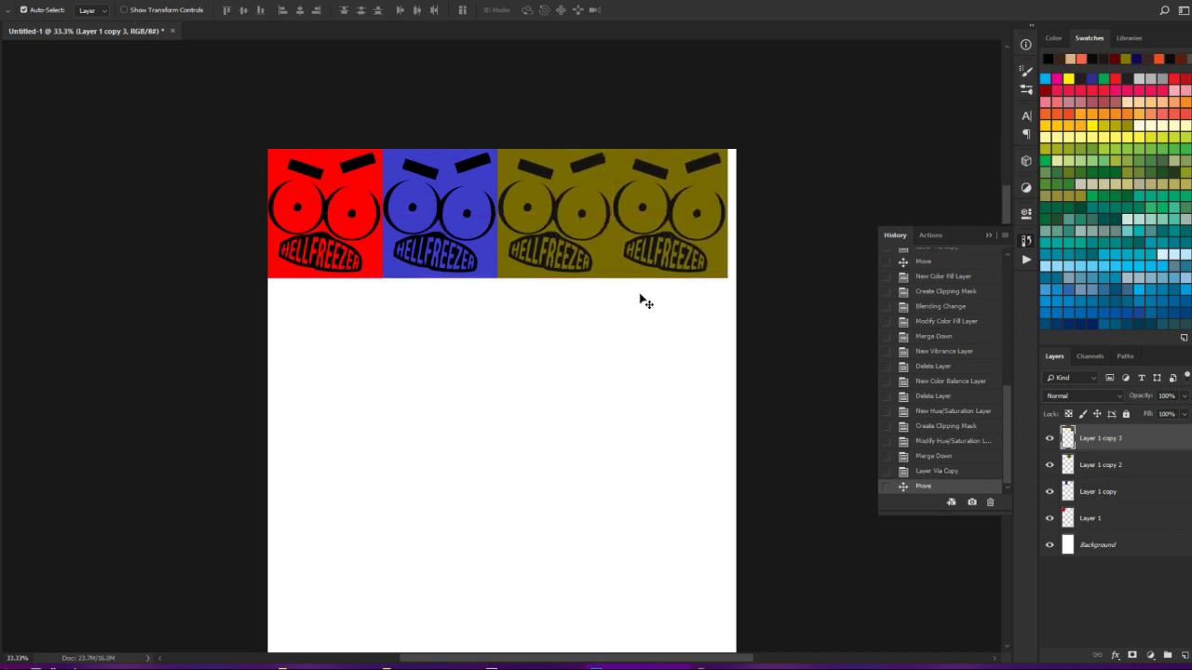
key(ctrl+plus)
key(ctrl+plus)
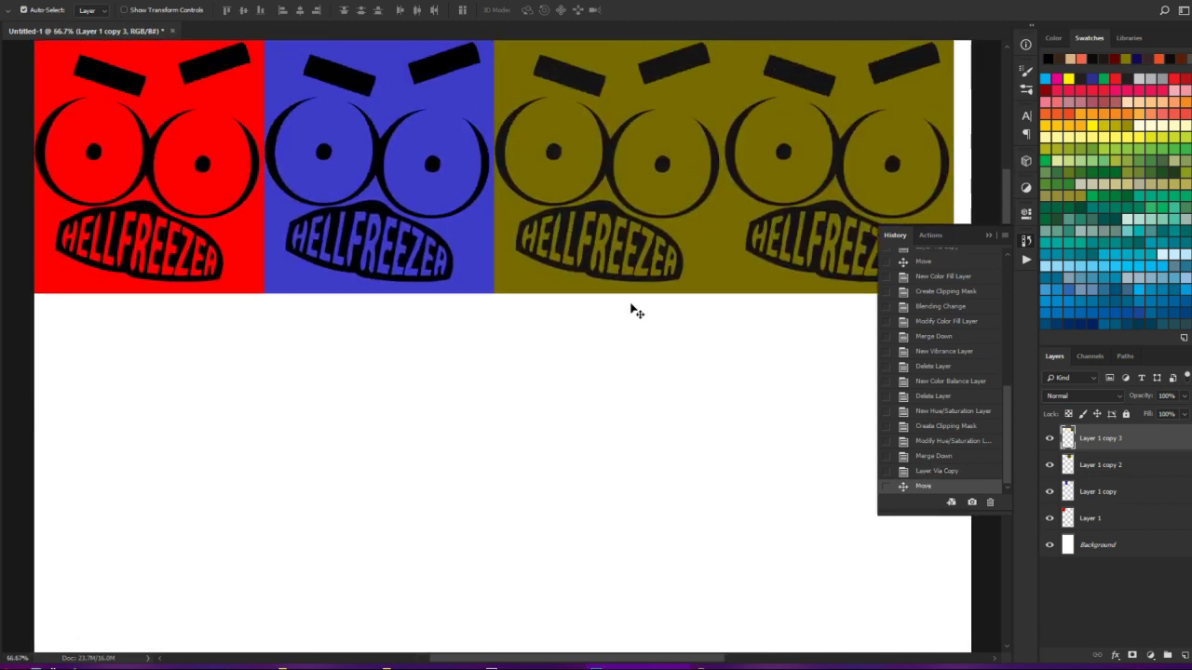
key(ctrl+minus)
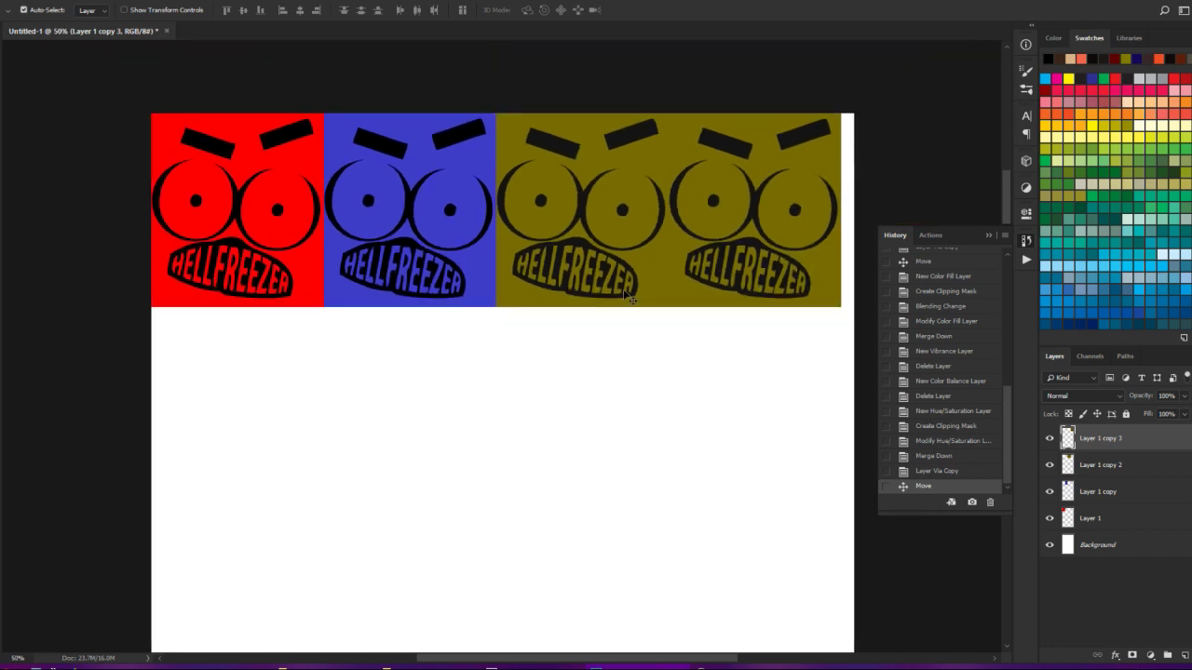
key(ctrl+minus)
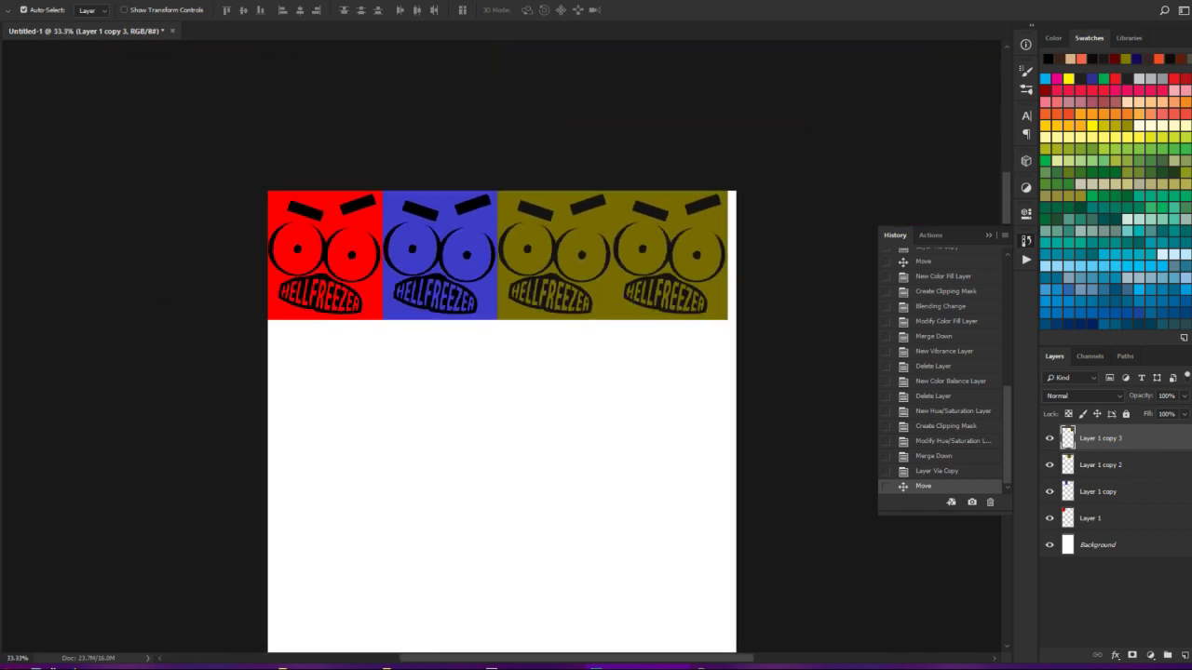
- Add a Solid Color fill layer in magenta #b700b9 above Layer 1 copy 3
click(1151, 656)
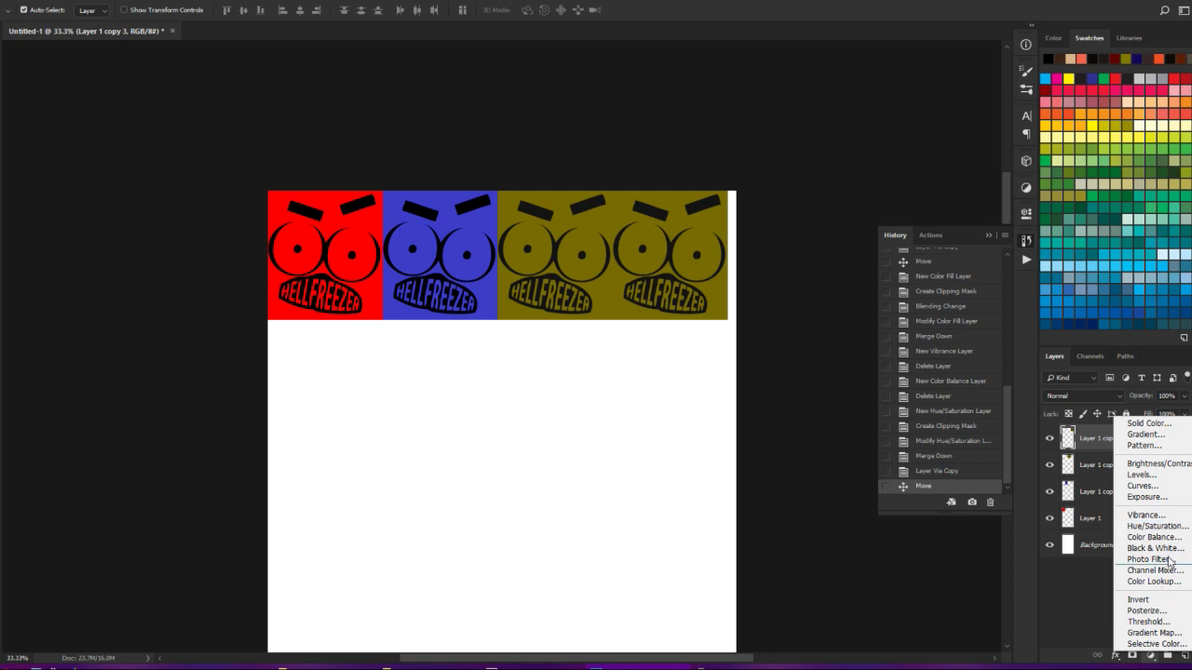
click(1146, 424)
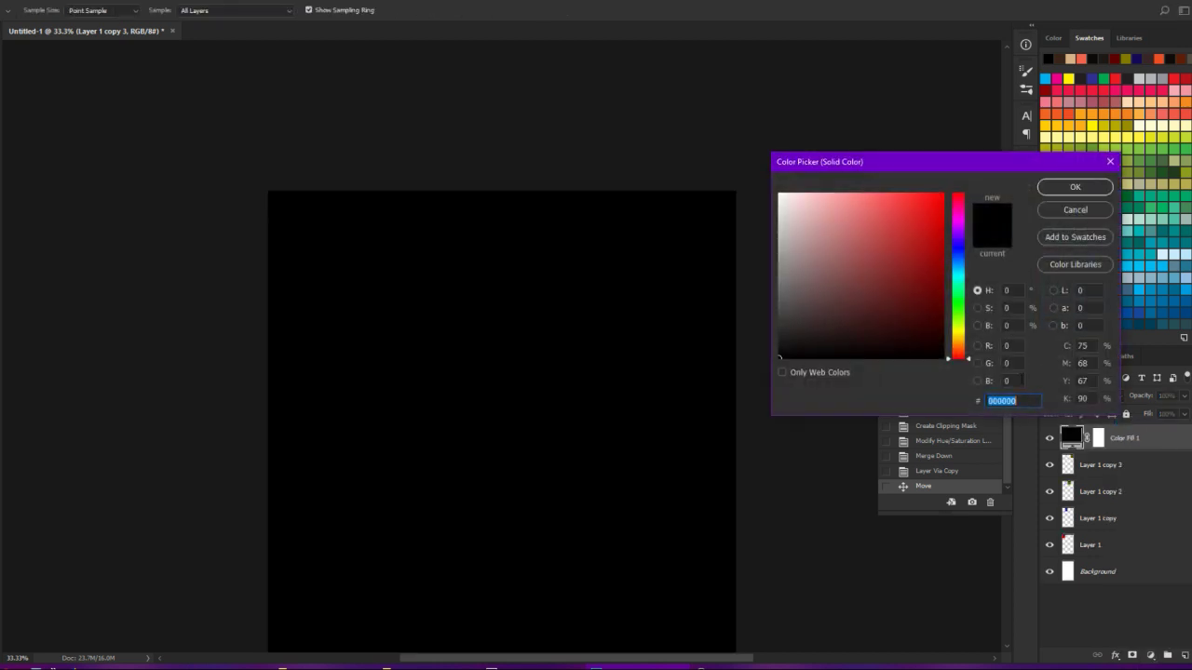
click(959, 228)
click(940, 237)
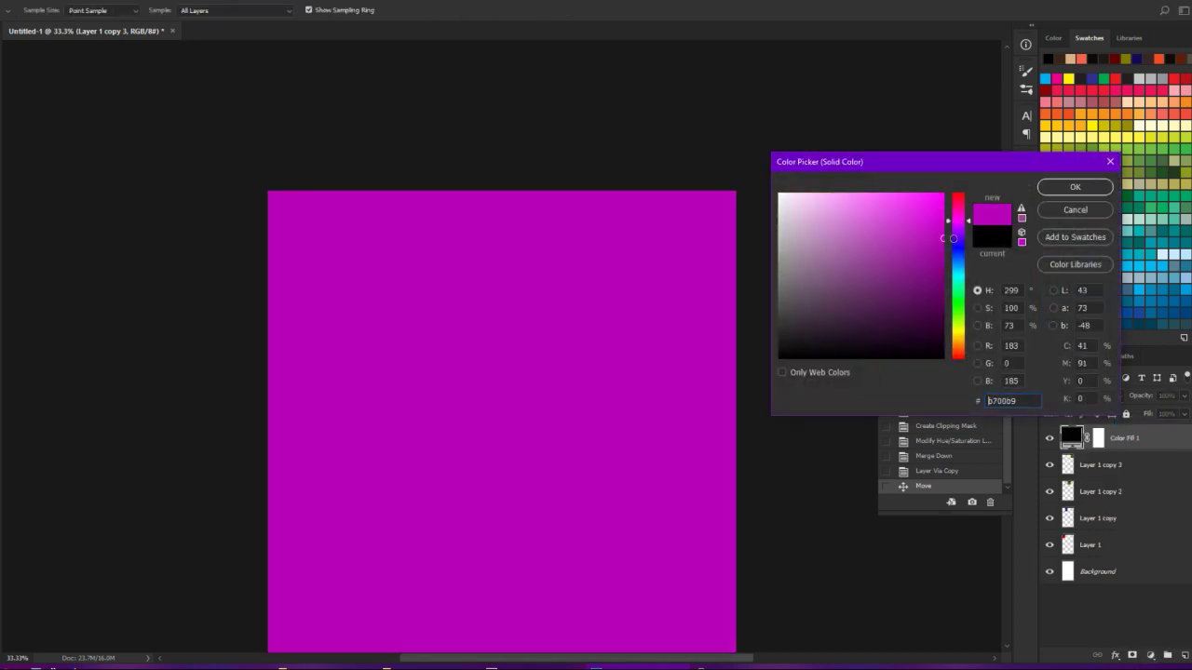
click(1072, 187)
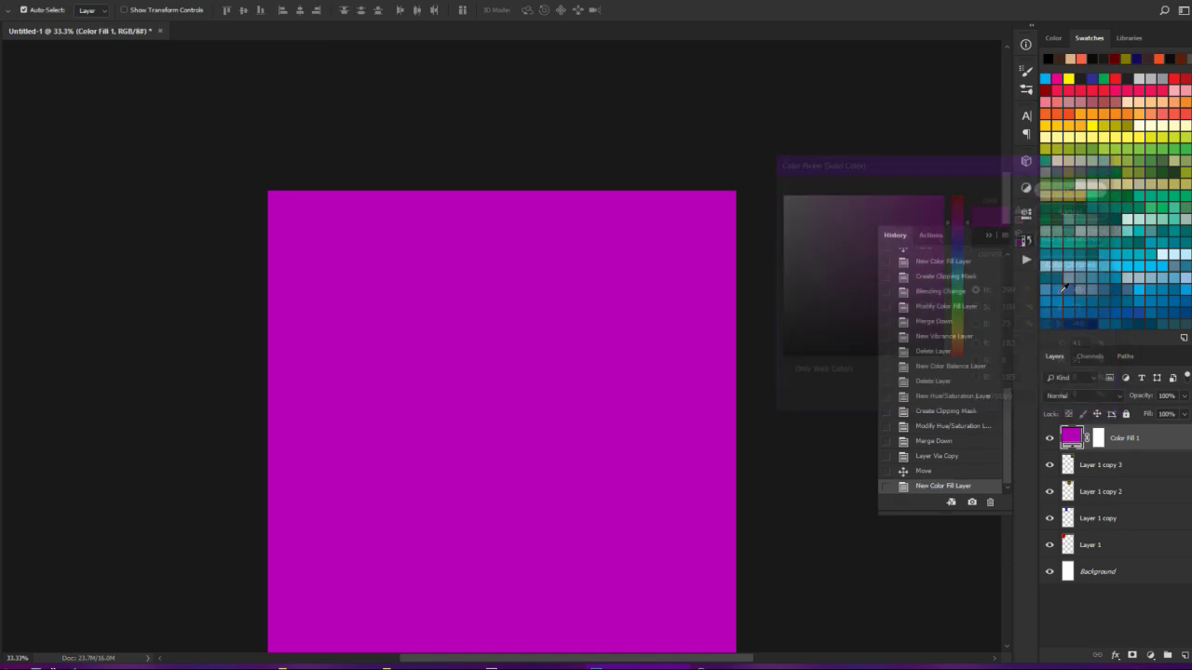
- Set the magenta fill layer's blend mode to Color and clip it to Layer 1 copy 3
click(1074, 395)
click(1083, 375)
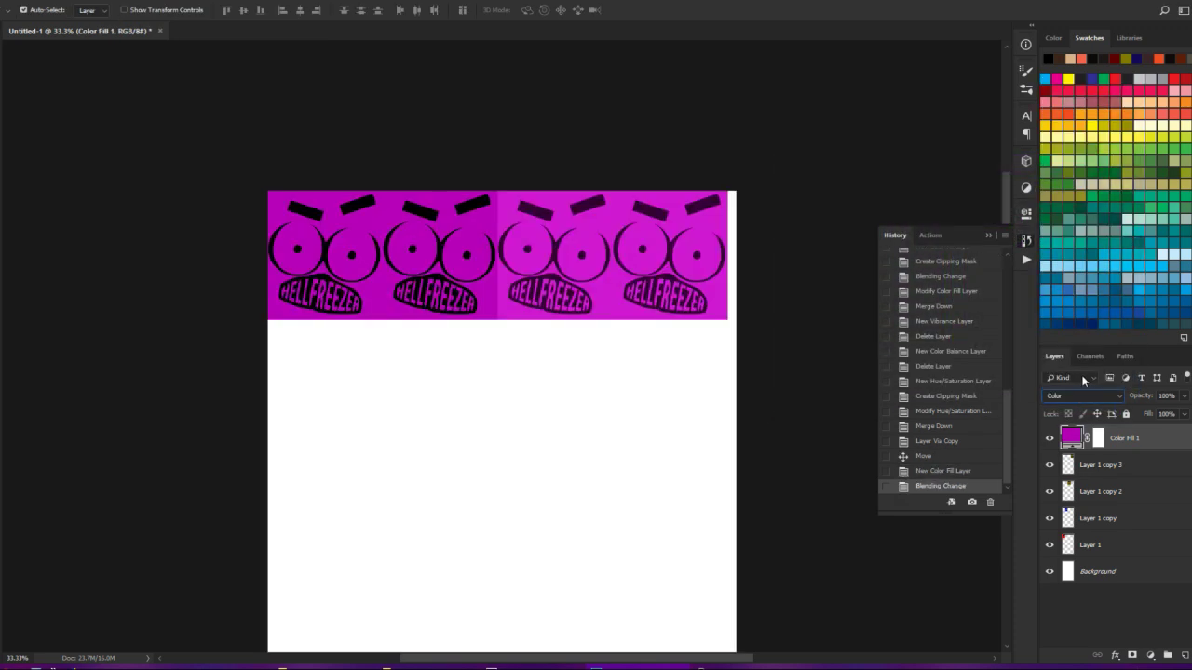
alt+click(1080, 454)
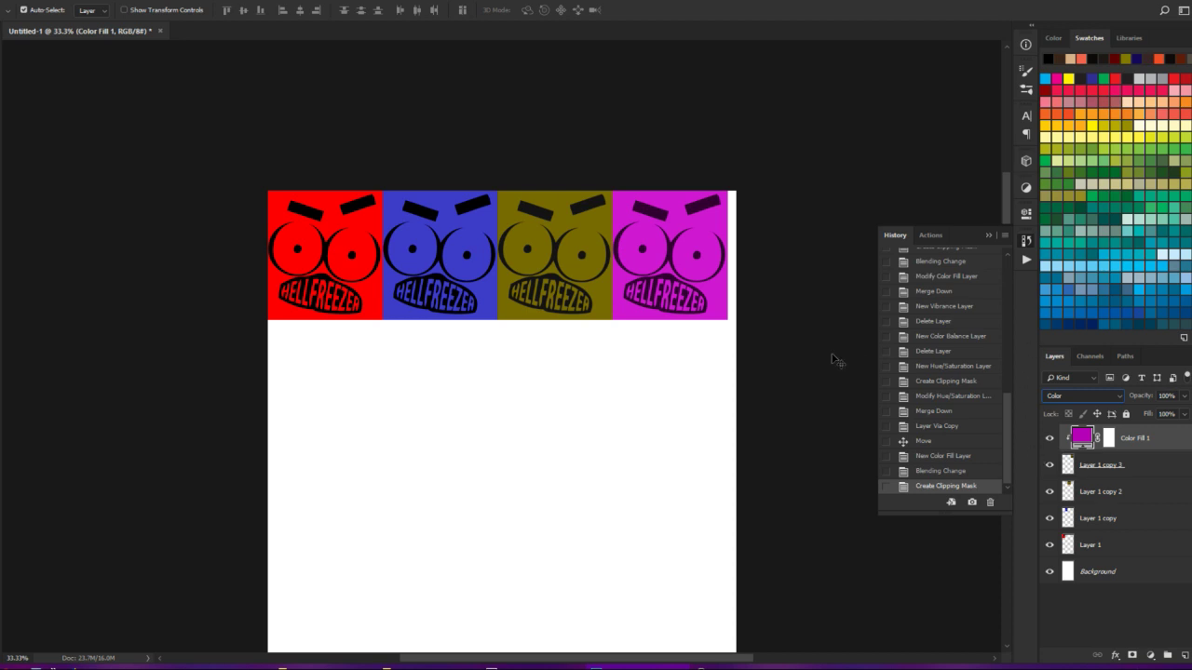
- Check the row of four tiles against the canvas and merge the clipped magenta fill down into Layer 1 copy 3
key(ctrl+minus)
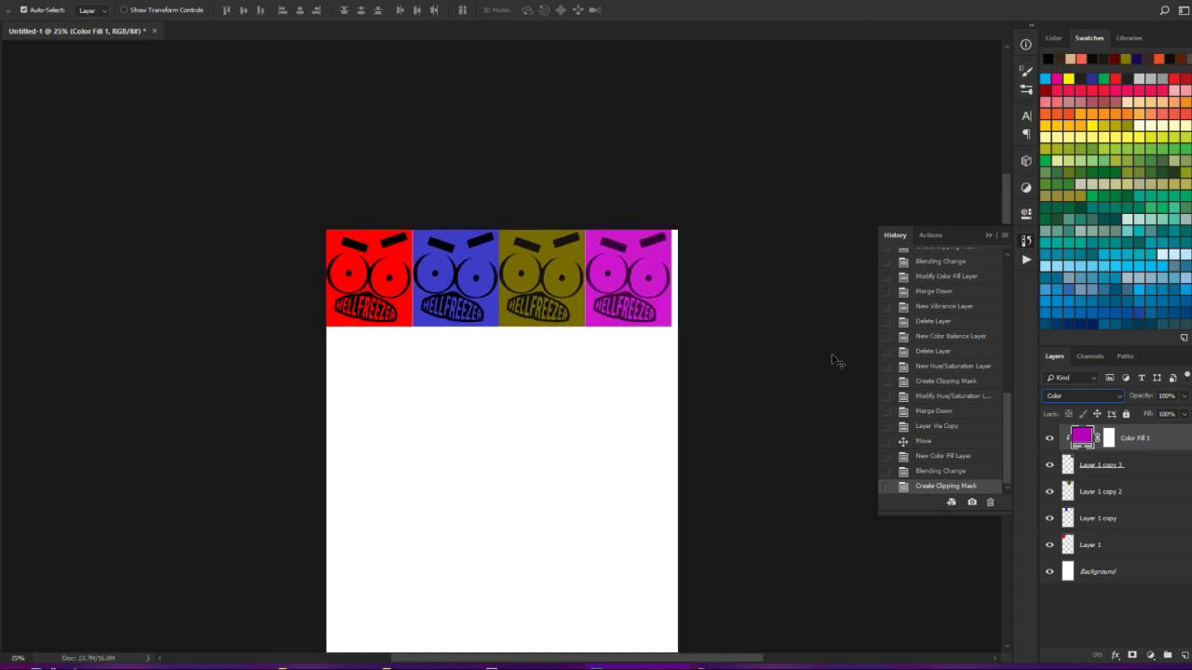
key(ctrl+minus)
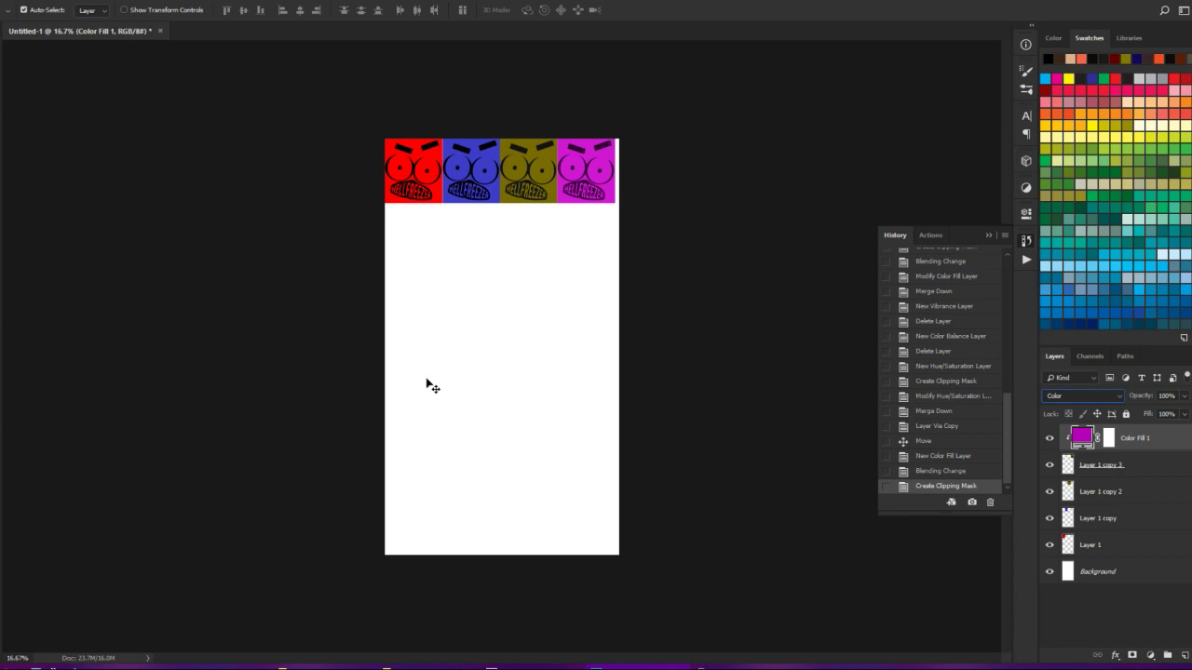
key(ctrl+plus)
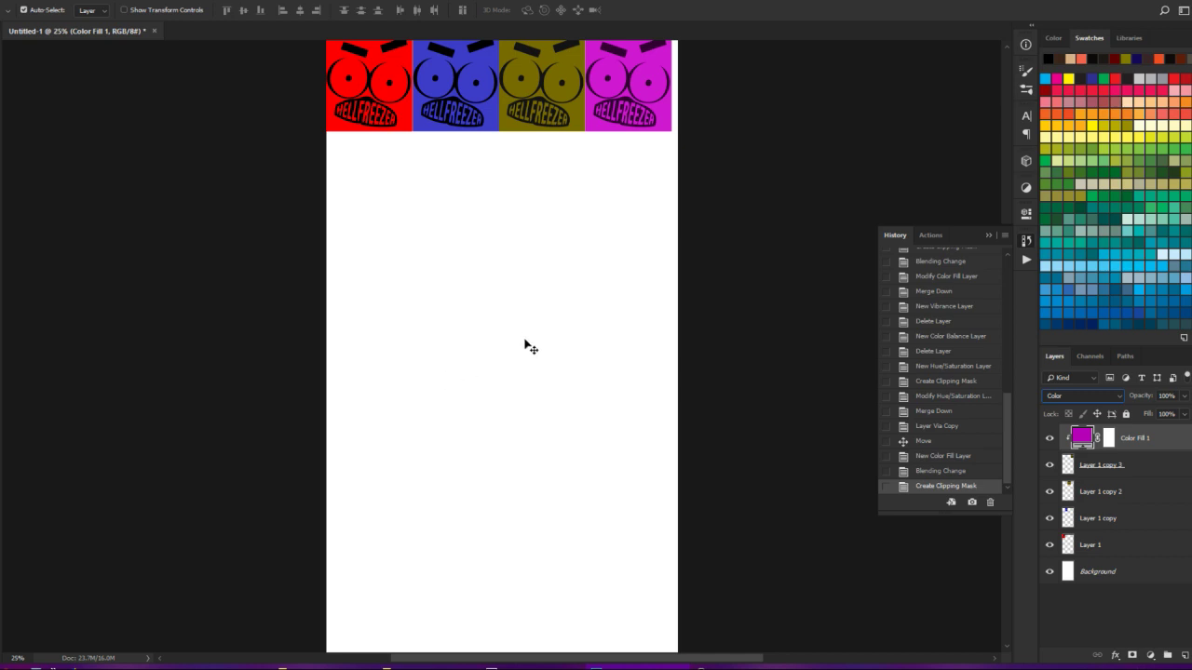
key(ctrl+plus)
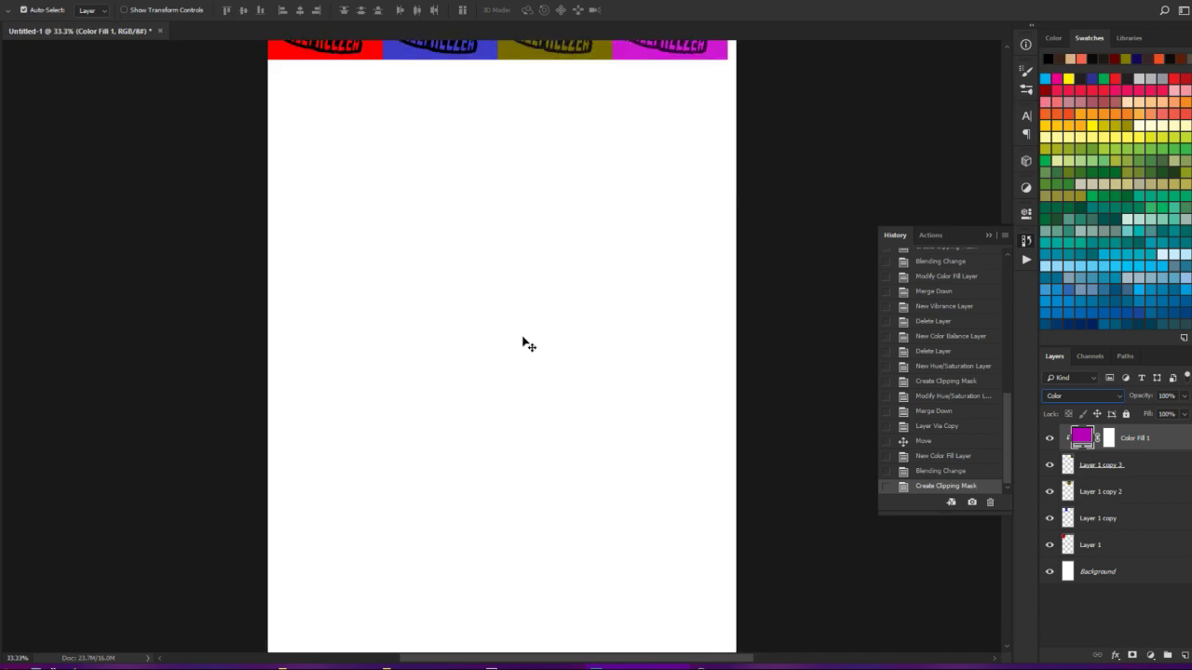
key(ctrl+plus)
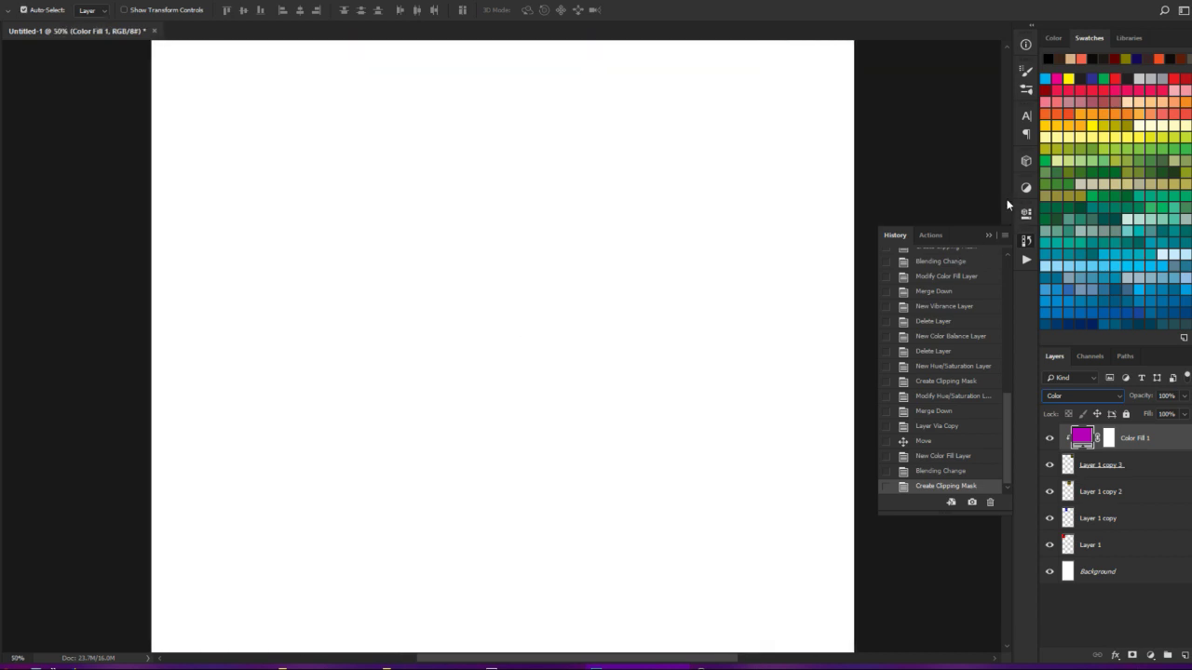
scroll(1007, 205, up, 5)
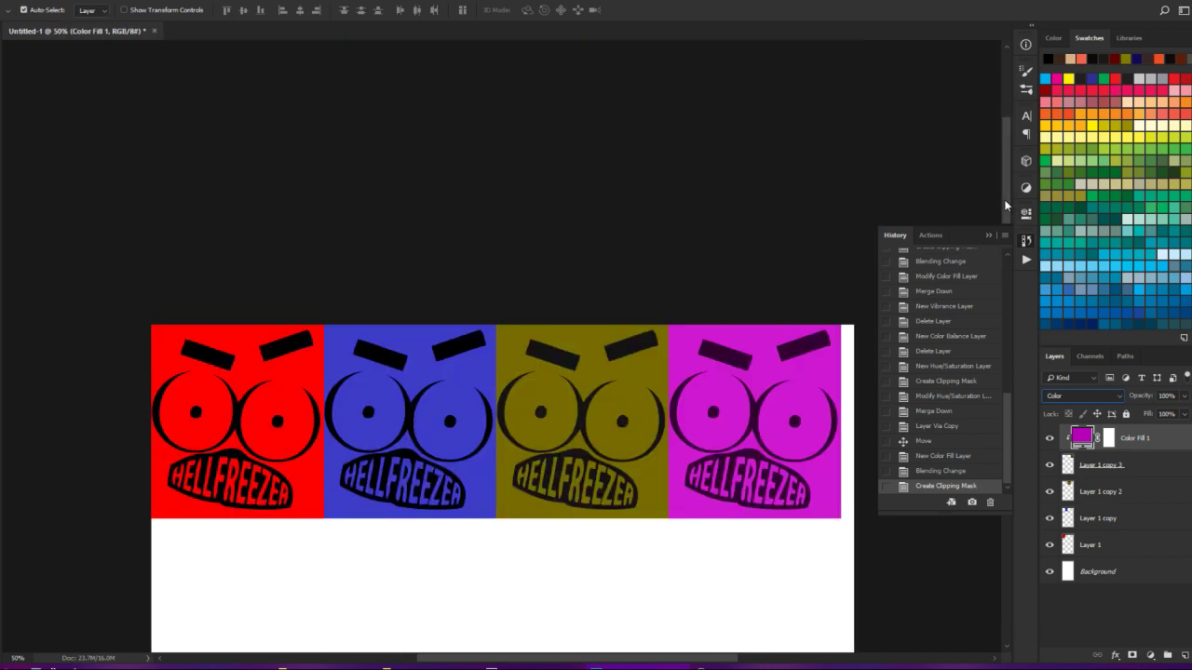
scroll(1005, 205, down, 5)
scroll(1005, 205, up, 3)
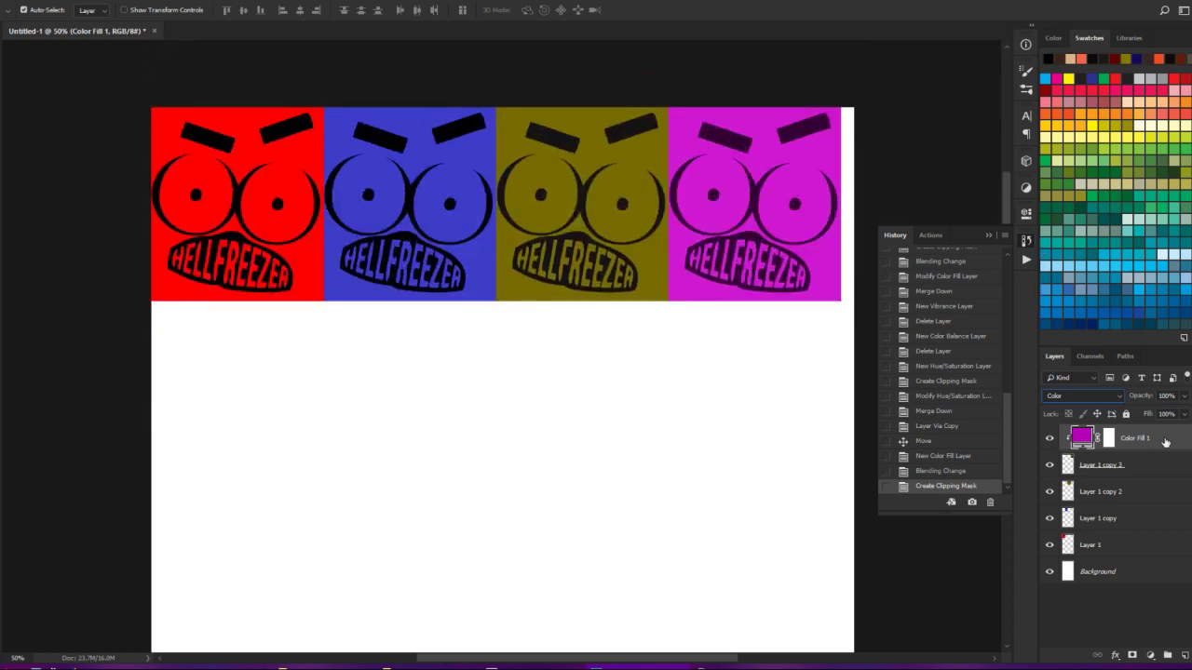
right_click(1165, 442)
click(1050, 495)
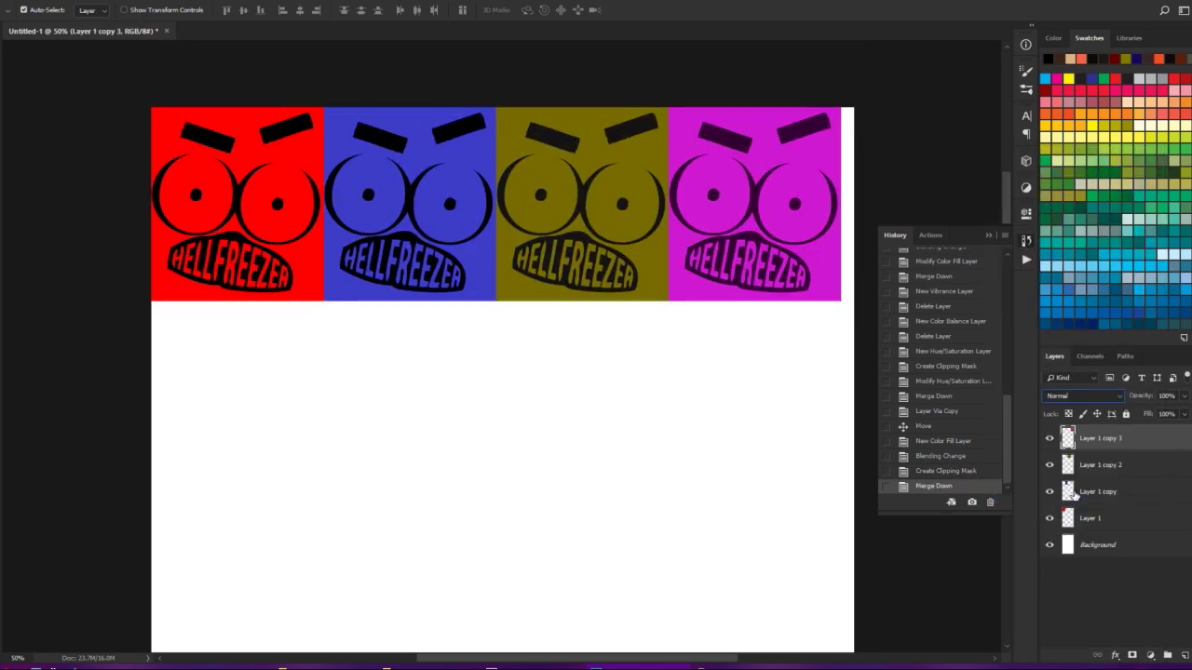
- Duplicate the magenta tile four times and line the copies up edge to edge as a second row directly beneath the first
key(ctrl+j)
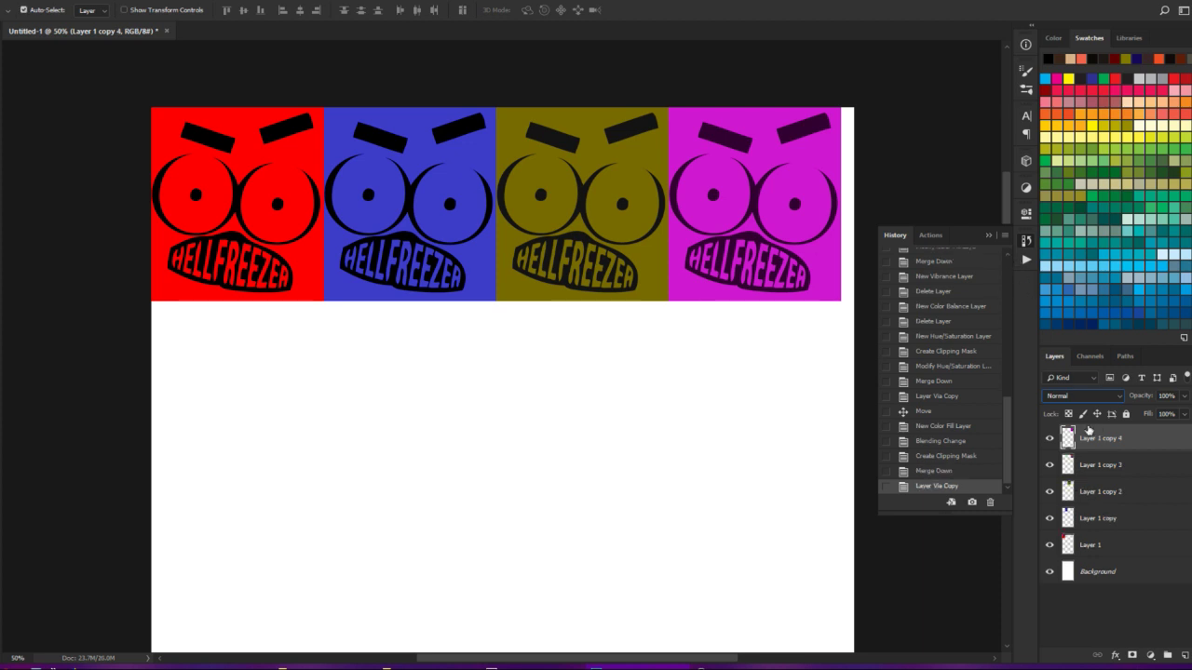
drag(752, 231, 236, 426)
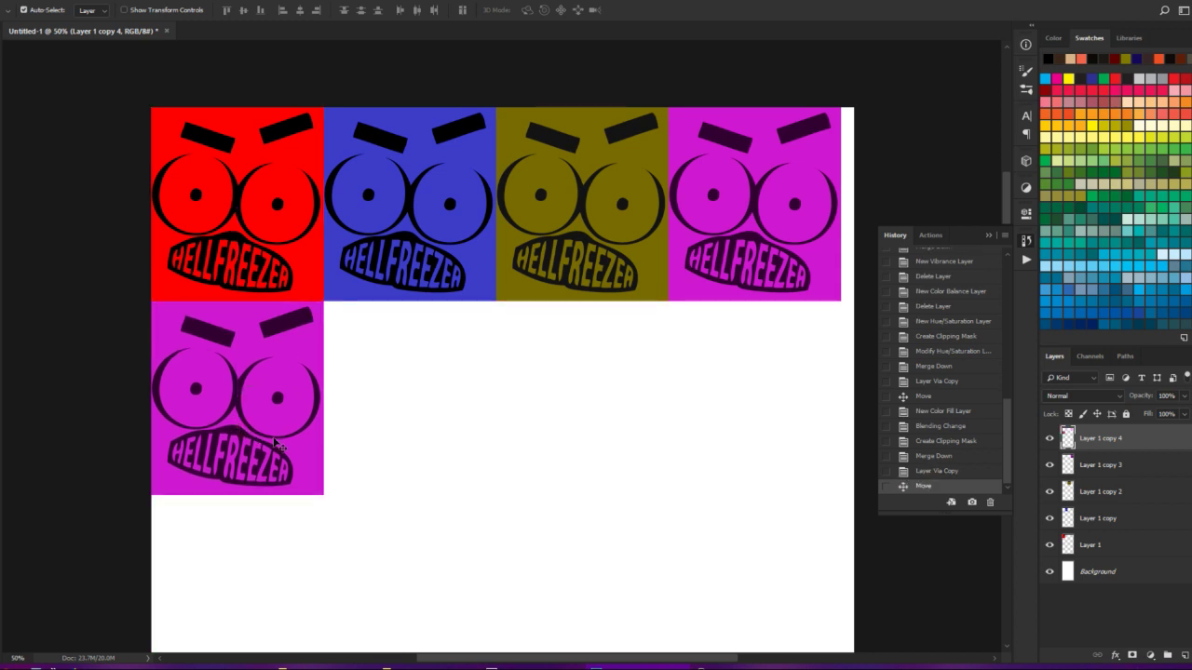
key(ctrl+j)
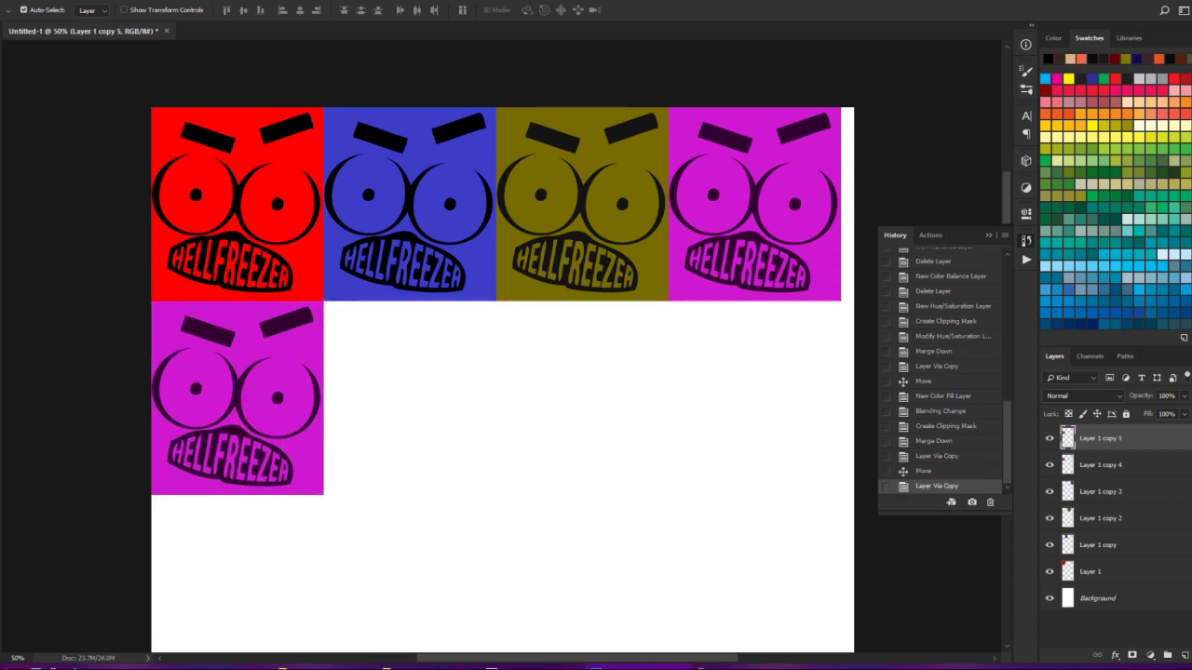
drag(173, 398, 364, 388)
key(ctrl+j)
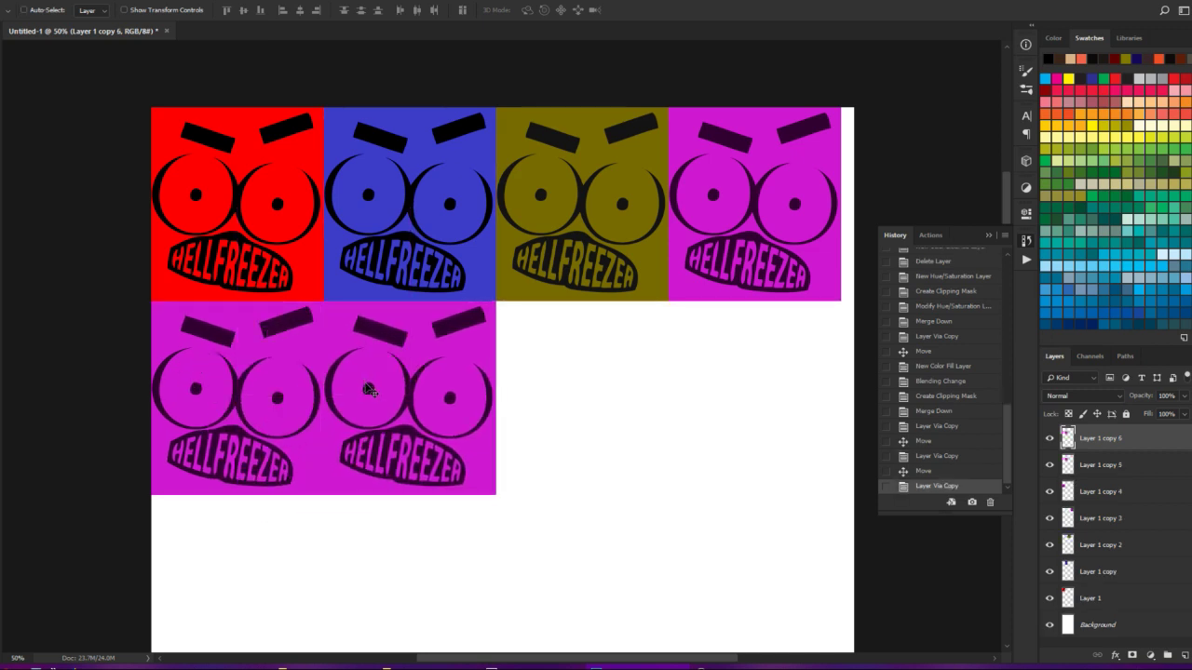
drag(406, 392, 576, 395)
key(ctrl+j)
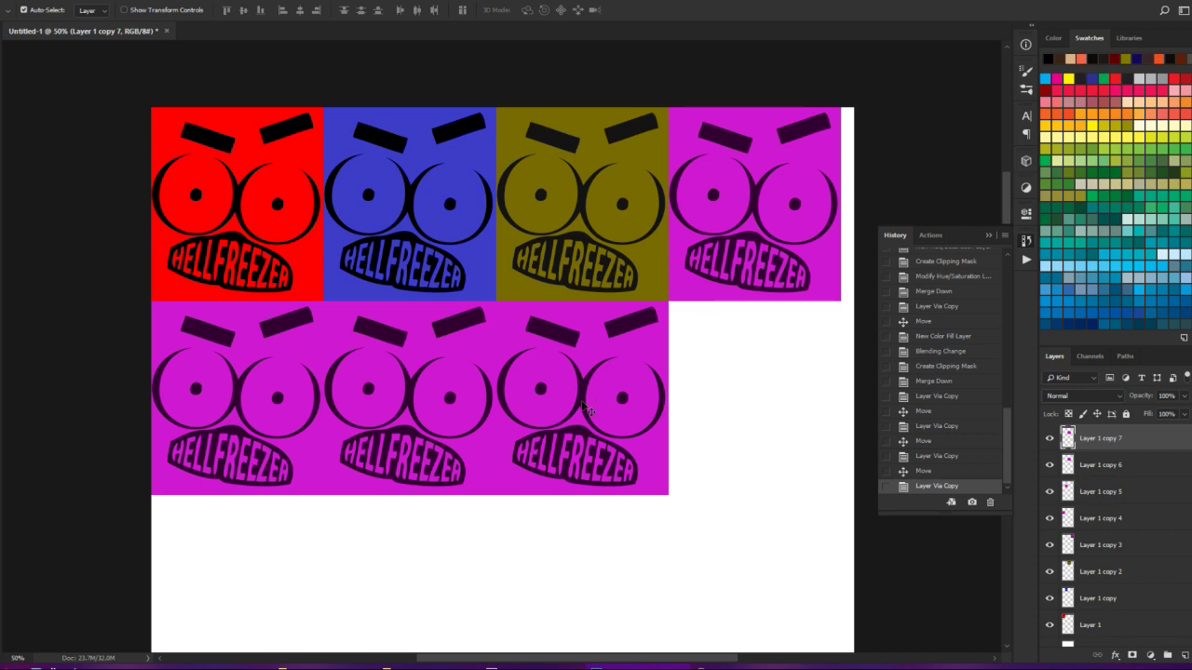
drag(616, 383, 781, 381)
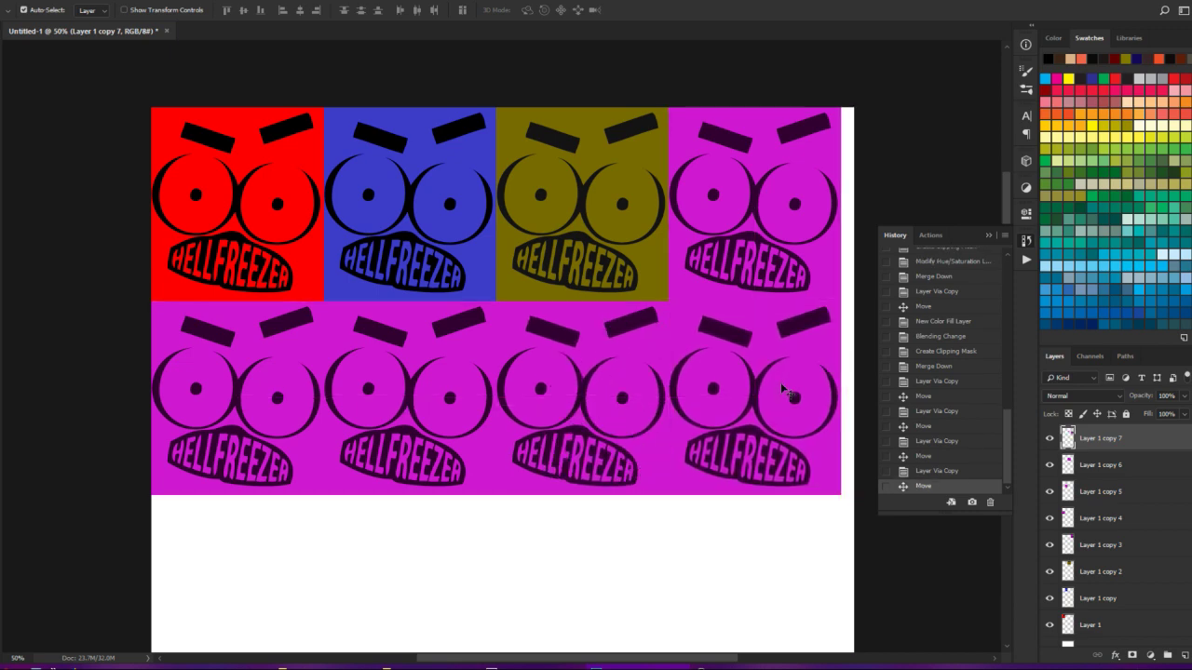
key(ctrl+plus)
key(ctrl+plus)
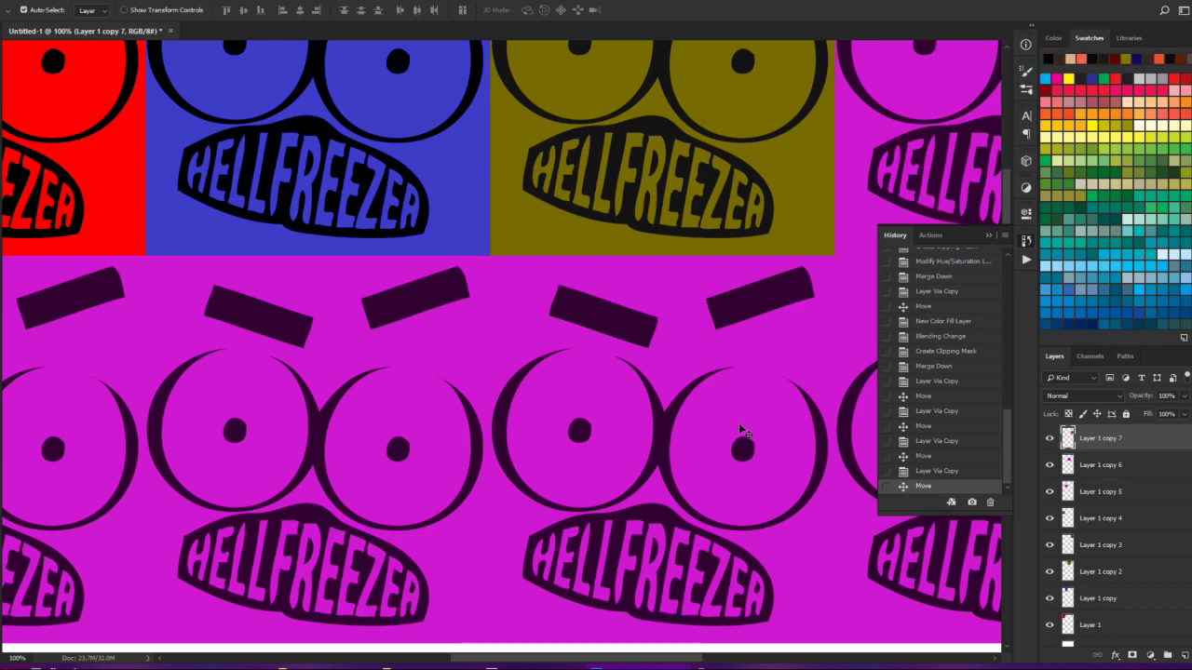
key(ctrl+minus)
key(ctrl+minus)
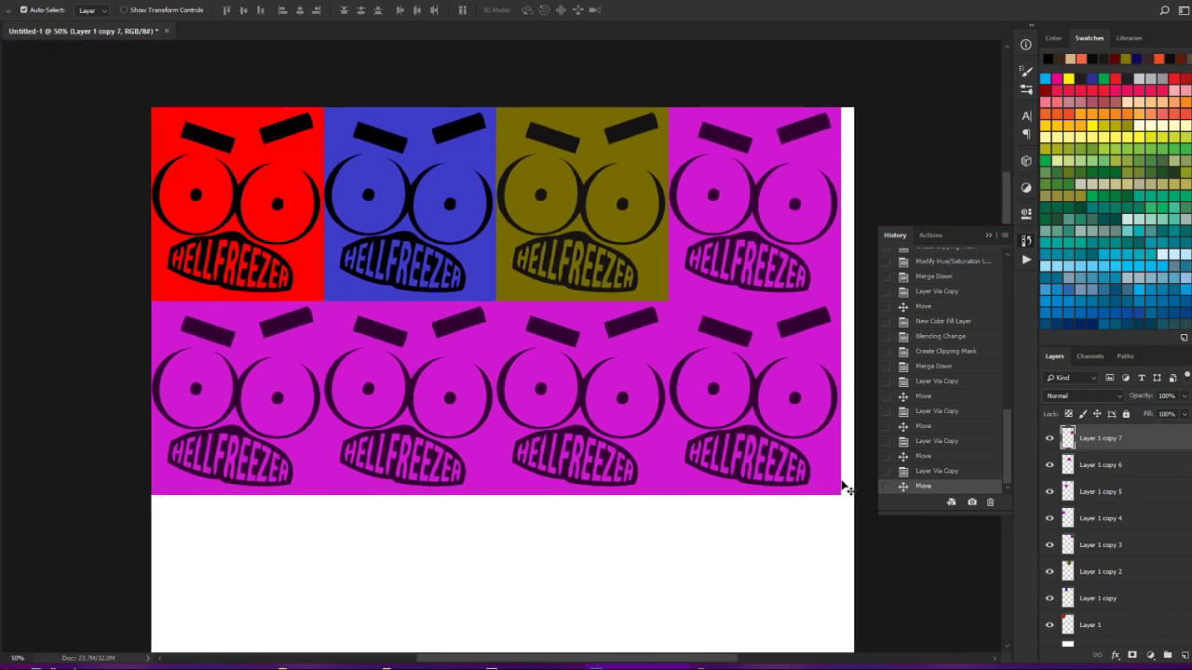
- Identify the first tile of the second row and add a black #000000 Solid Color fill layer above Layer 1 copy 4
click(1051, 545)
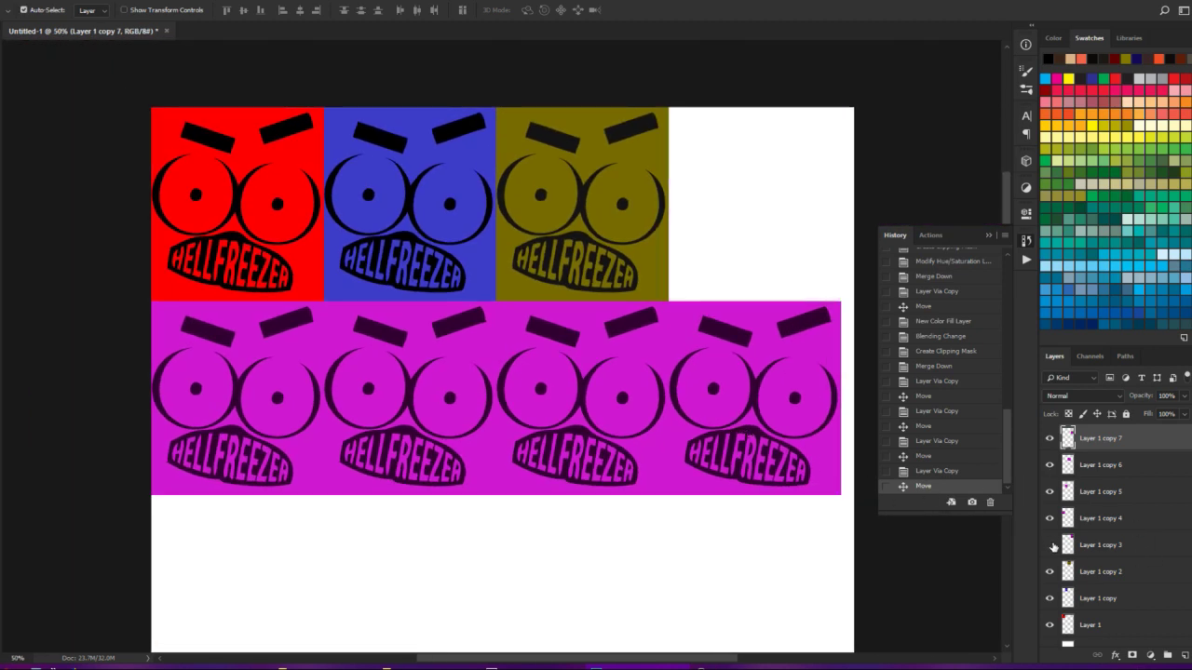
click(1050, 546)
click(1105, 529)
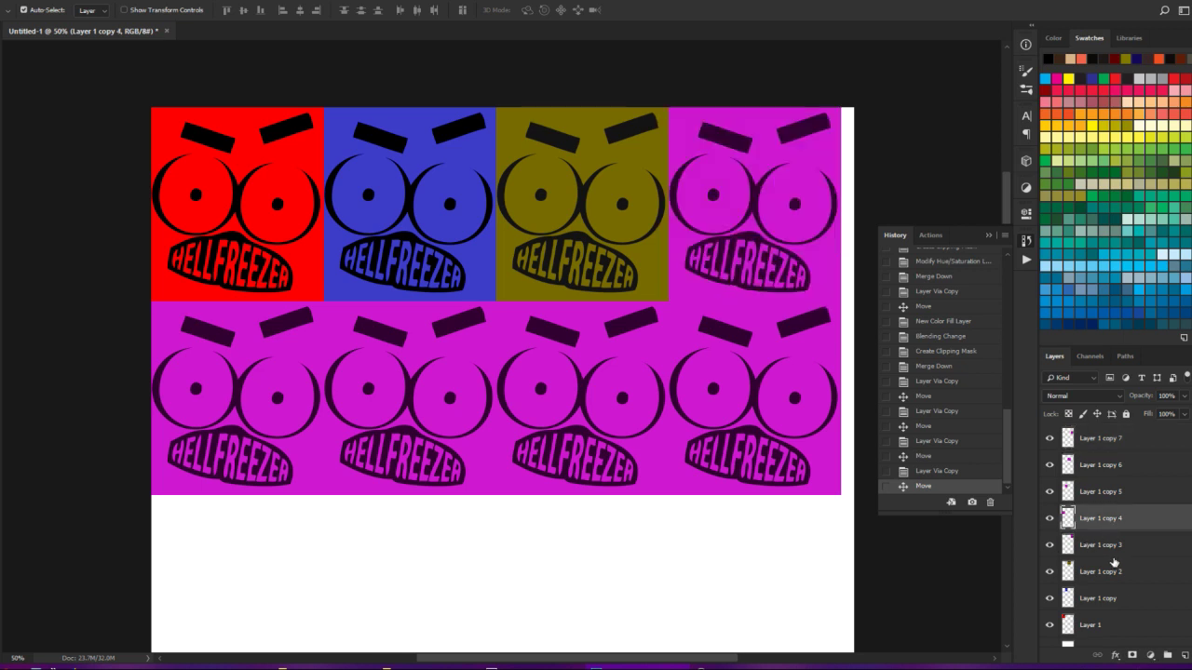
click(1150, 655)
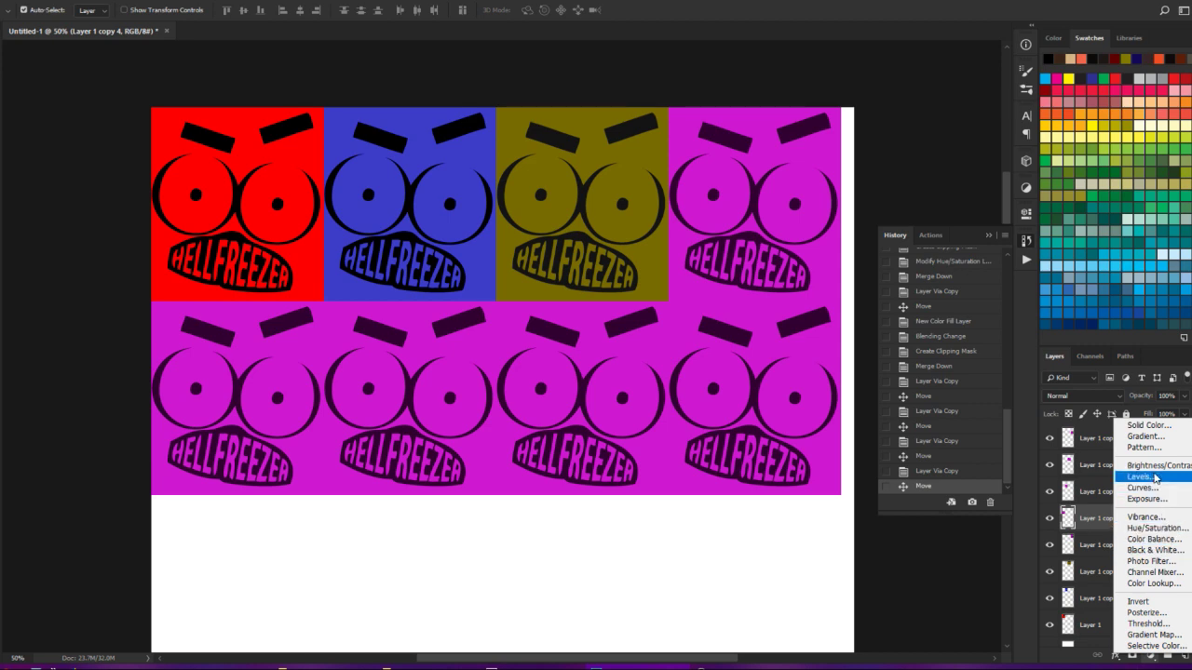
click(1143, 426)
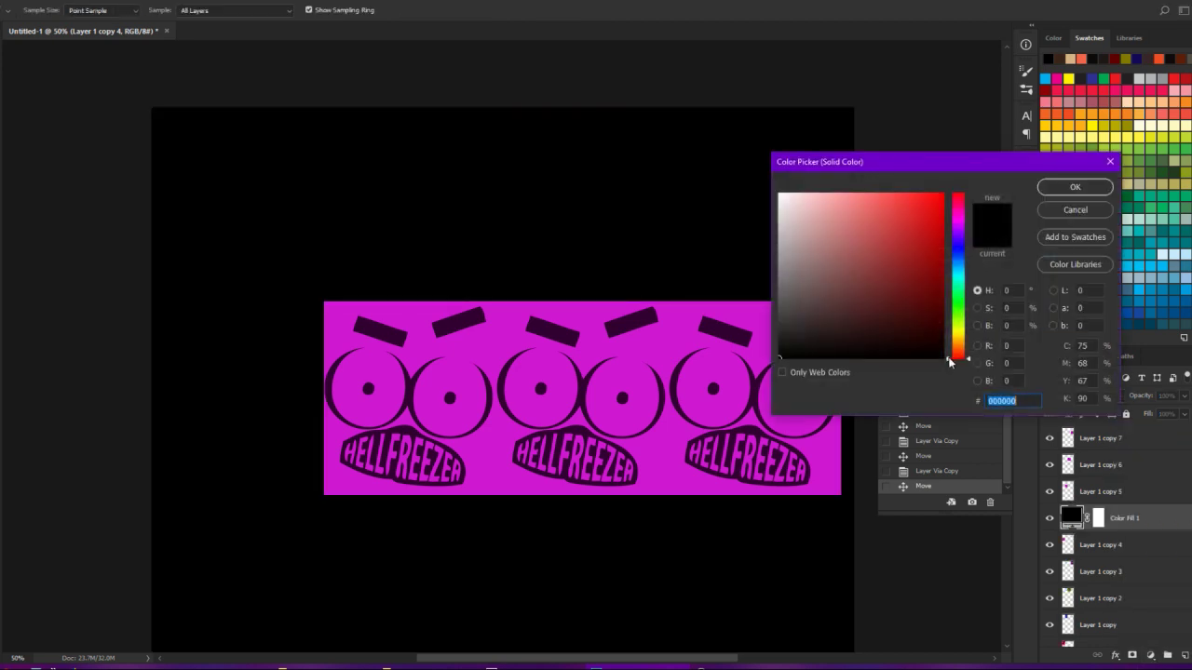
click(1075, 189)
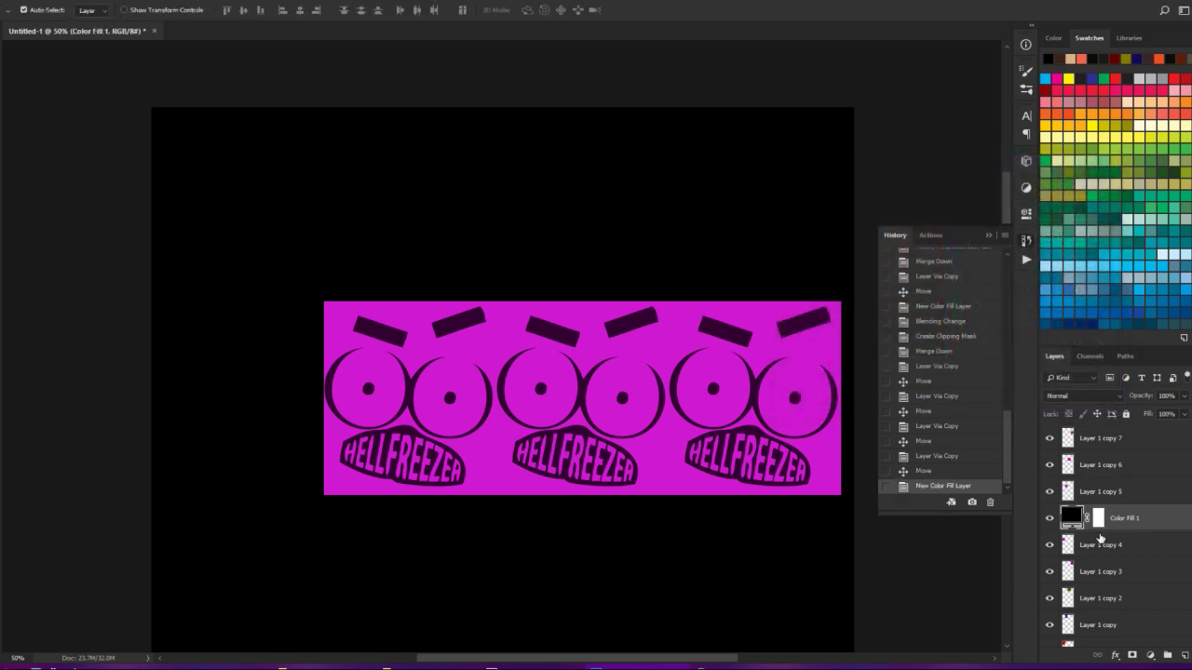
- Clip the black fill layer to Layer 1 copy 4
key(super)
key(super)
key(super)
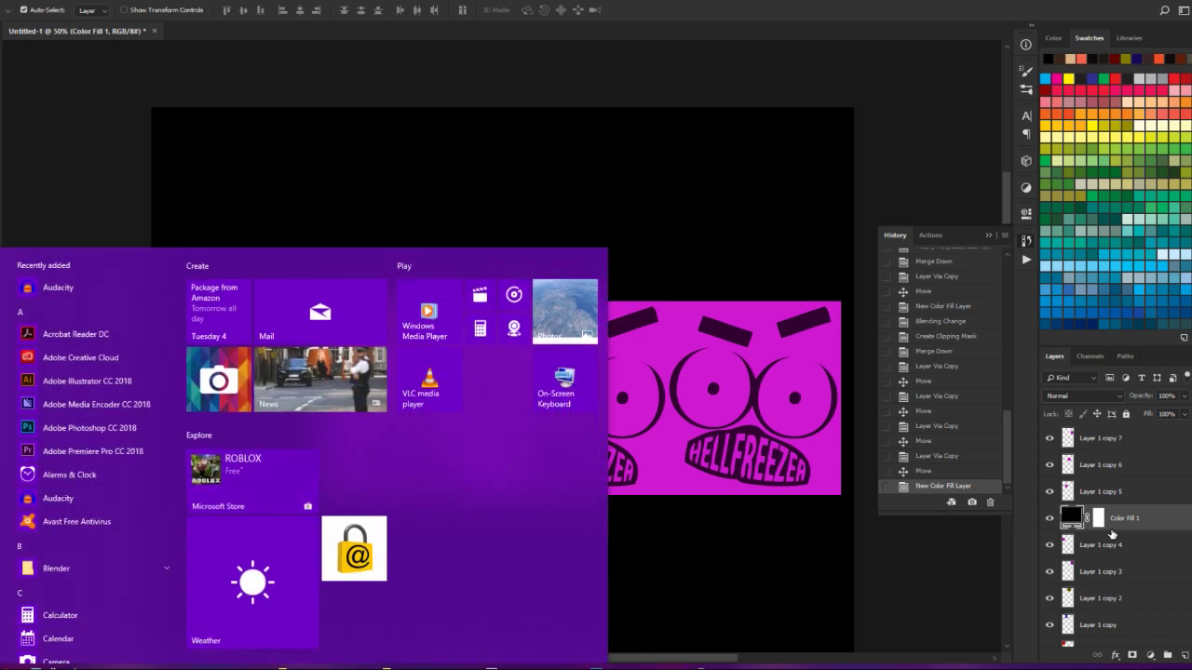
key(super)
alt+click(1111, 531)
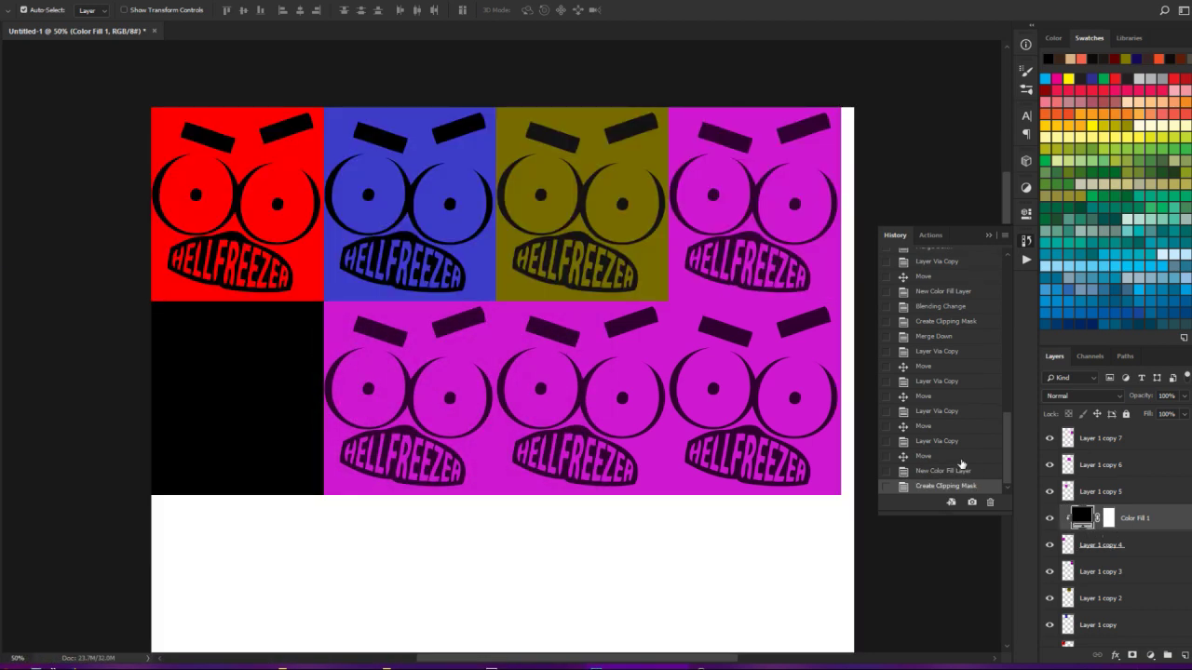
- Change the clipped fill above Layer 1 copy 4 to dark green #04683a
double_click(1077, 515)
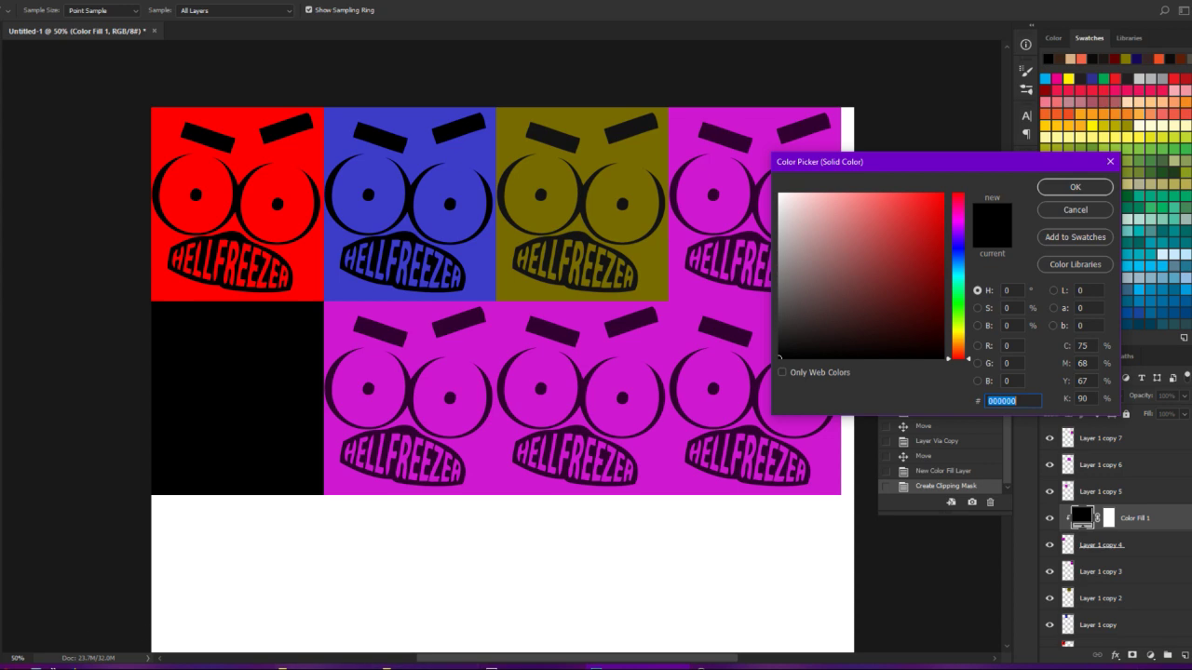
click(14, 669)
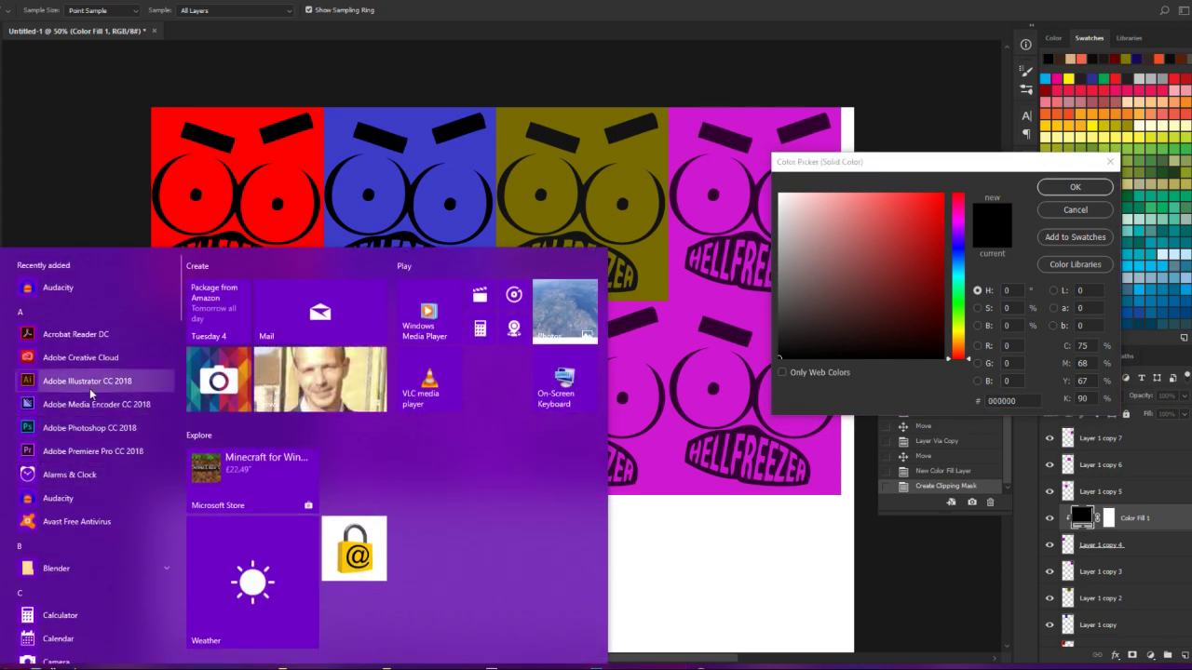
click(766, 561)
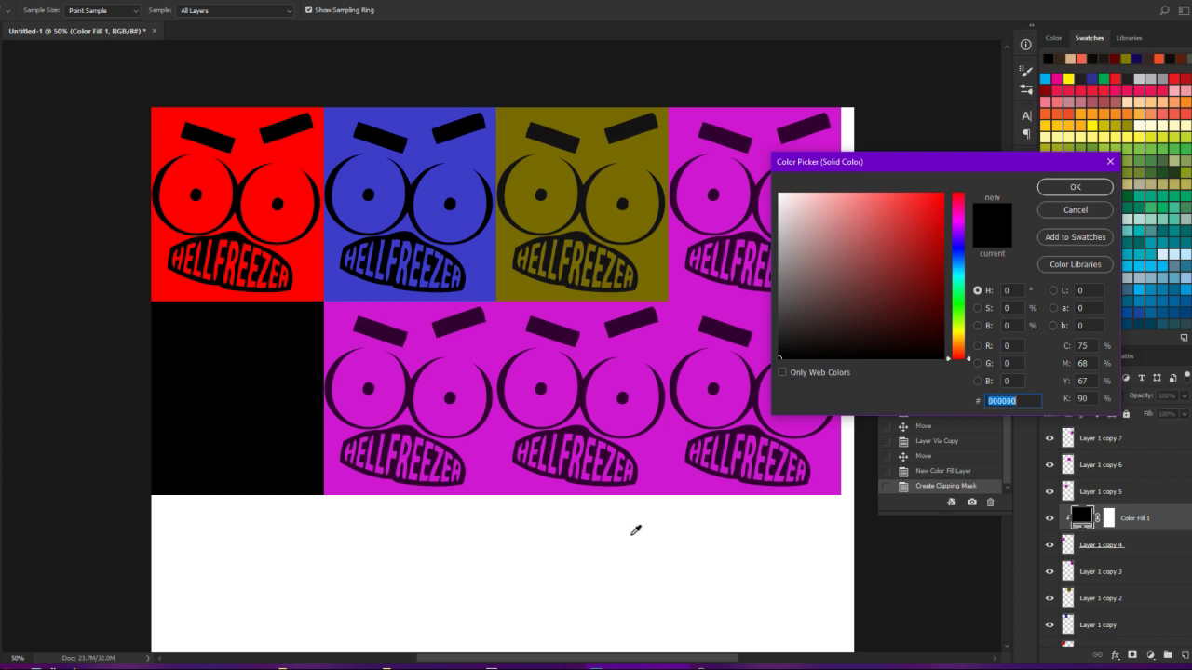
drag(959, 168, 1034, 172)
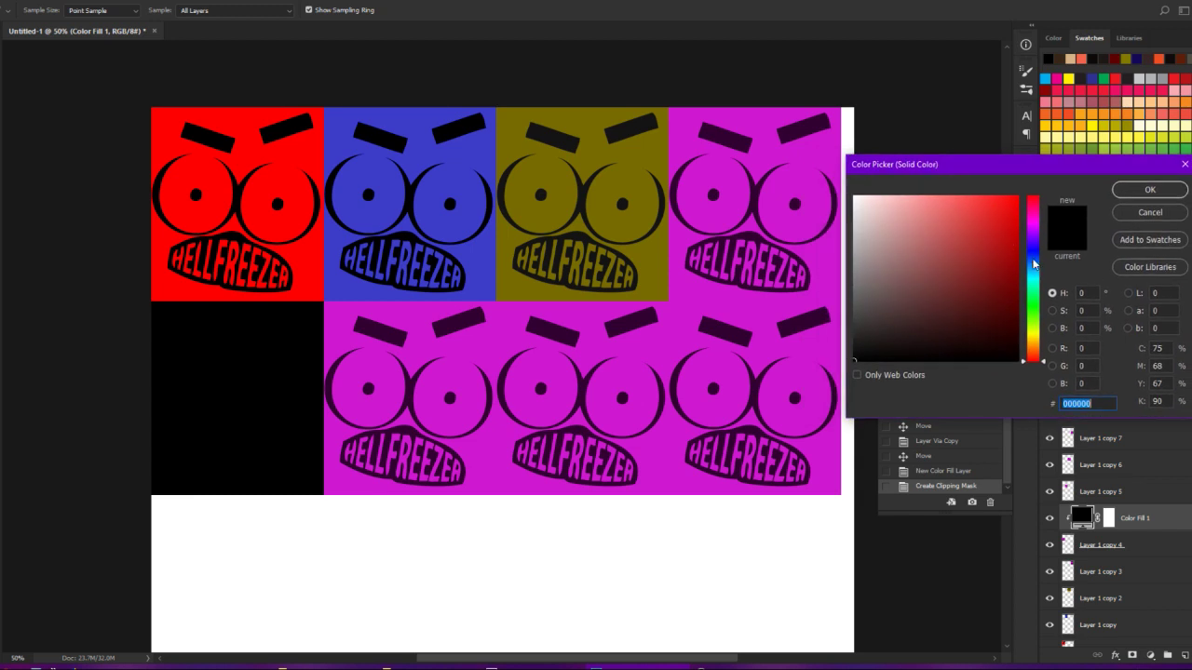
drag(1033, 265, 1034, 292)
click(1013, 293)
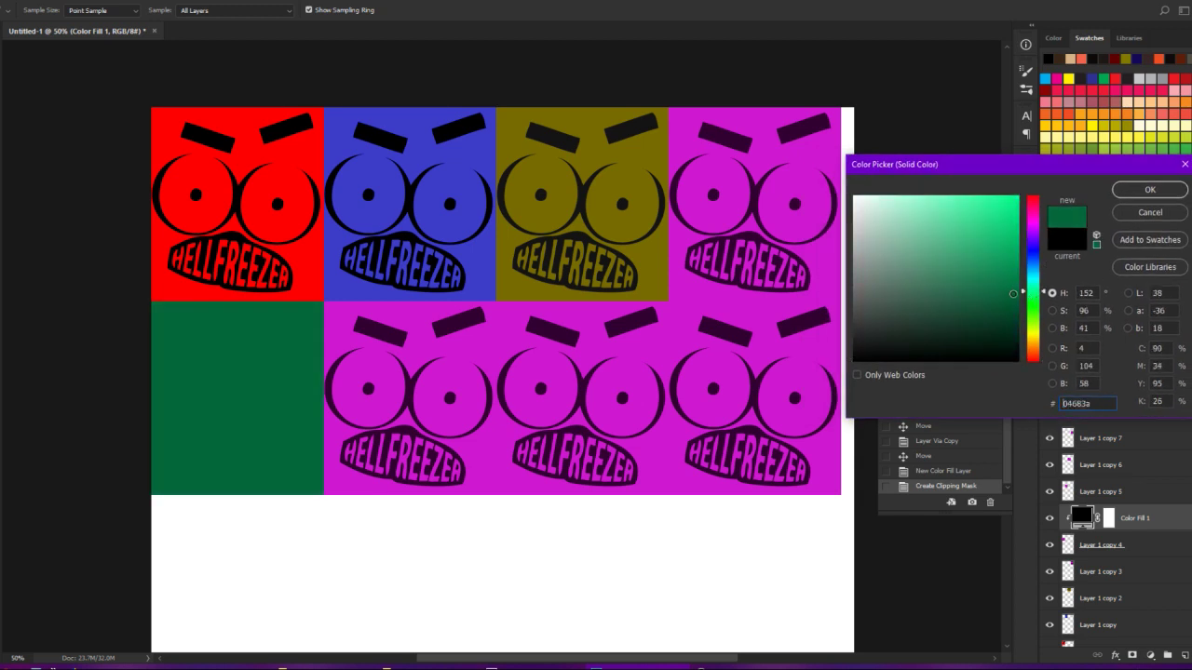
click(1138, 193)
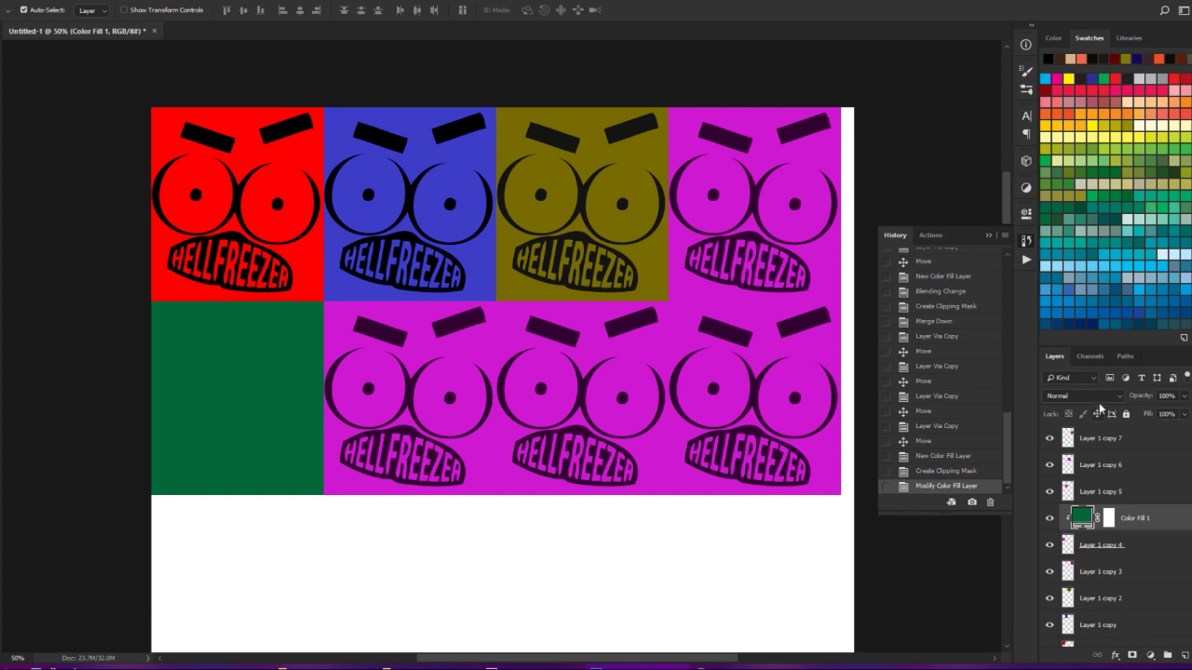
- Try the Hue and Color blend modes on the green fill layer and settle on Hue
click(1099, 399)
click(1107, 360)
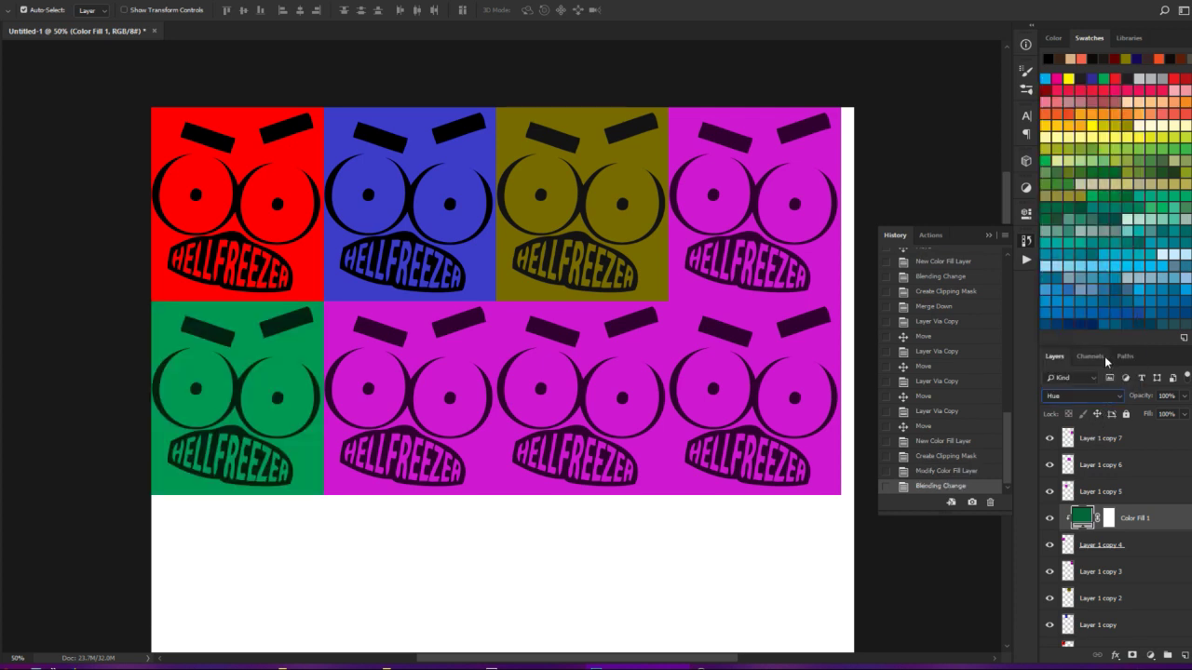
click(1080, 391)
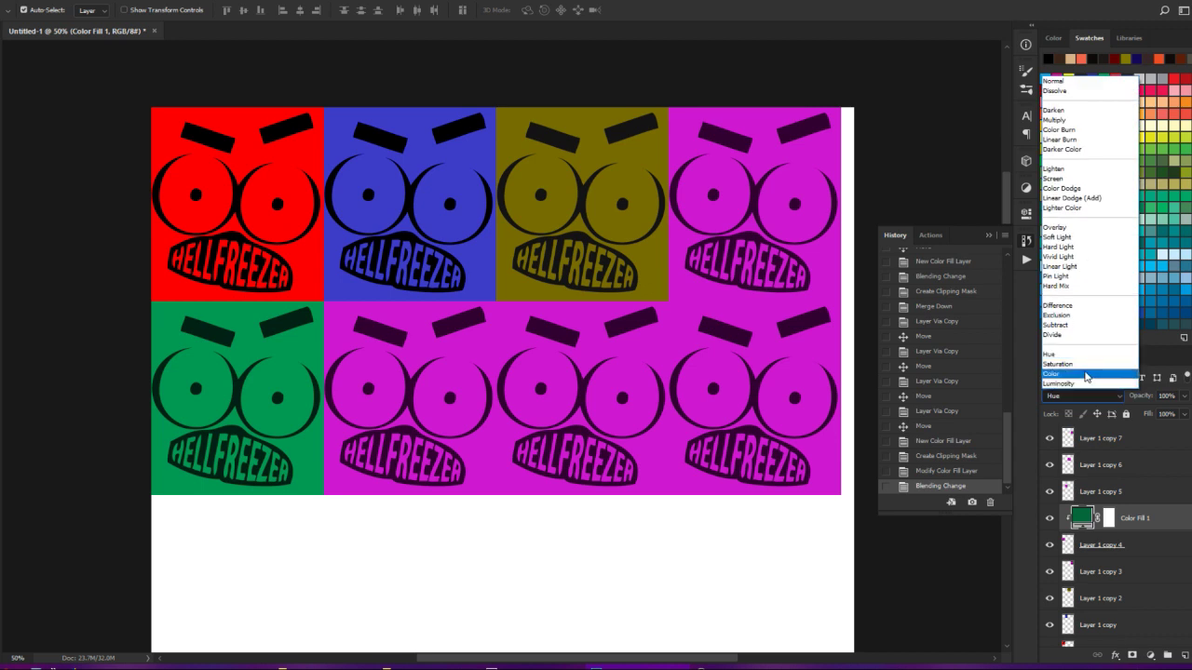
click(1085, 377)
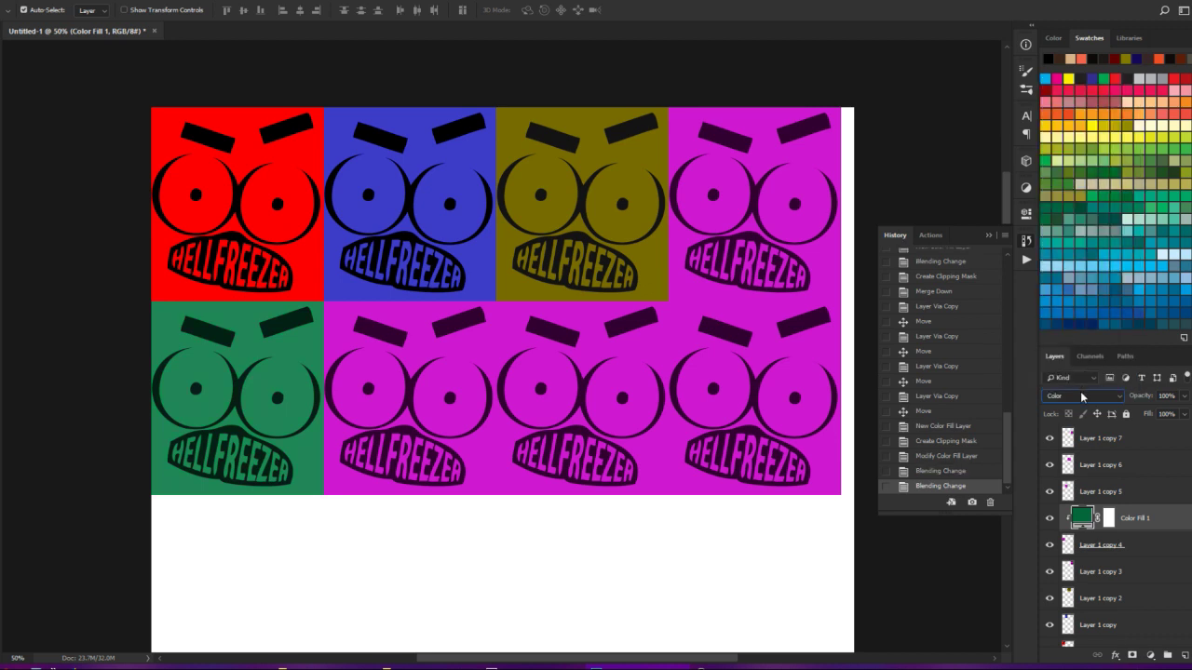
scroll(1079, 392, up, 2)
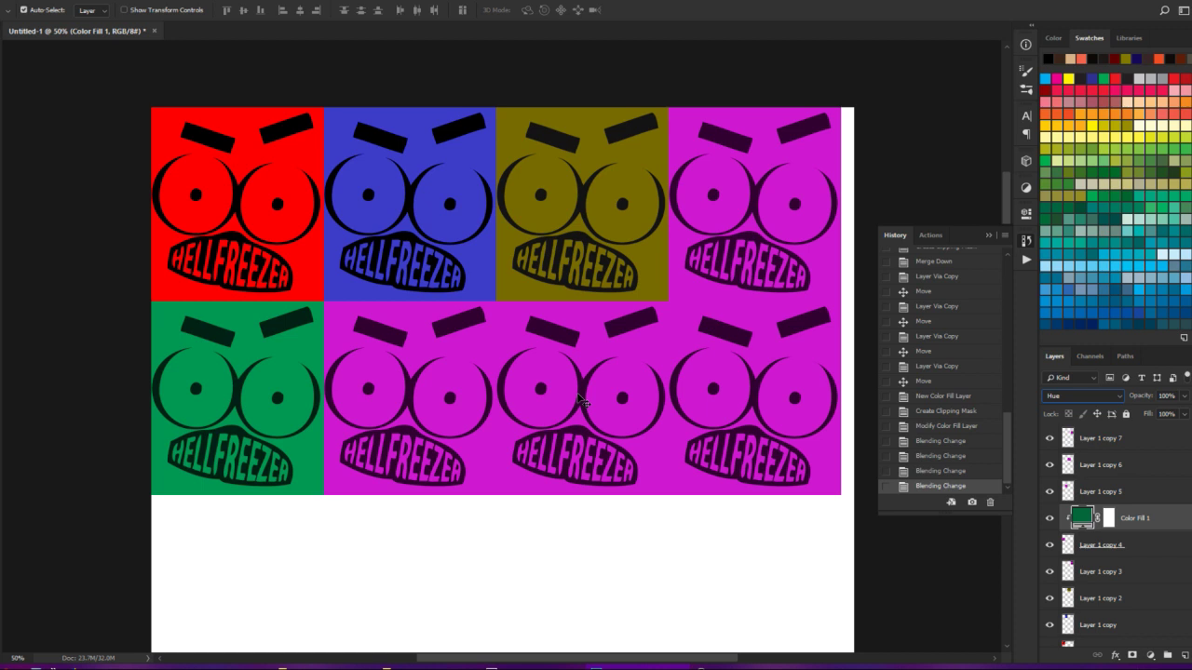
- Examine the two rows of tiles against the full canvas and the empty area below them
key(ctrl+minus)
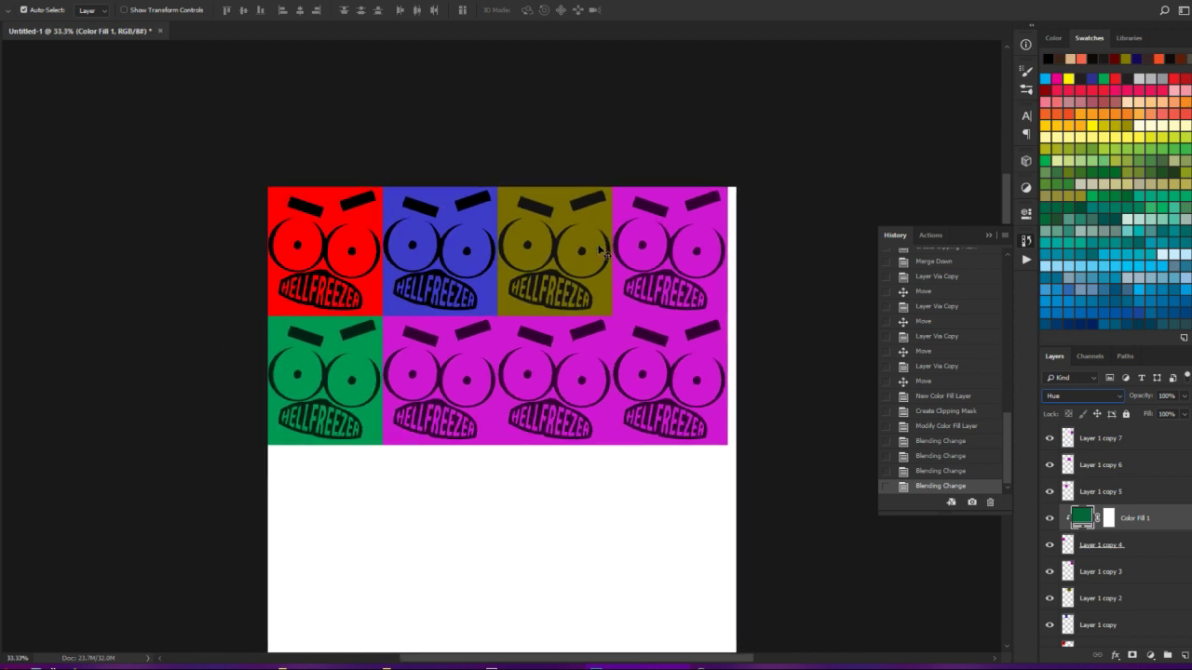
key(ctrl+minus)
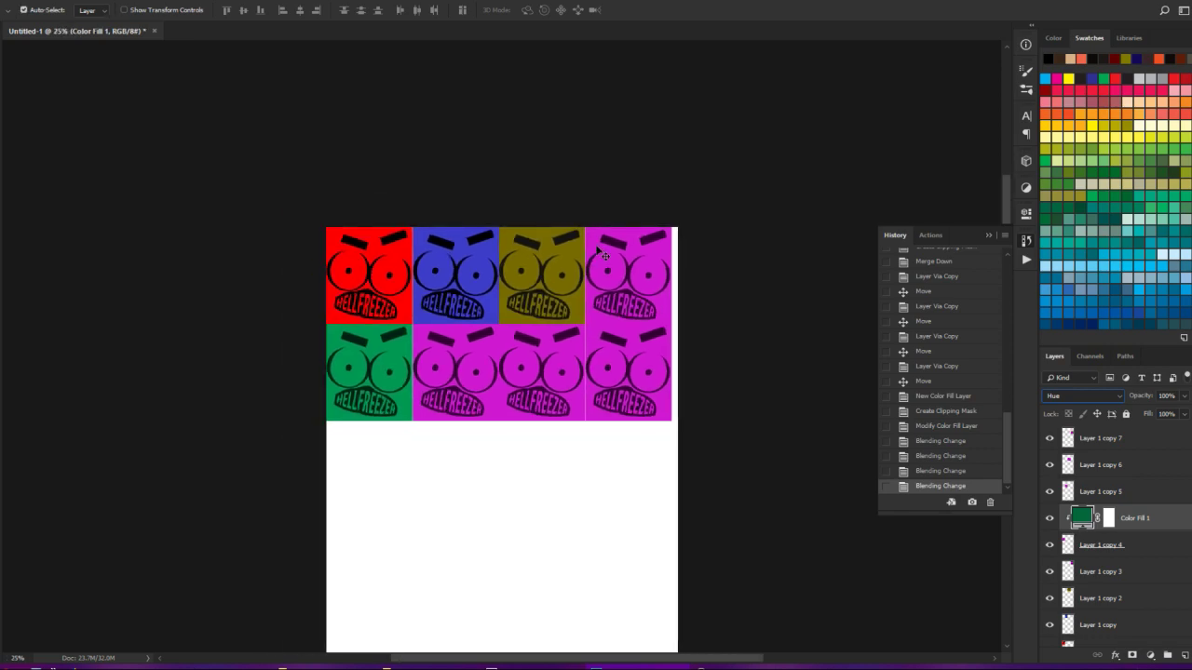
key(ctrl+plus)
key(ctrl+plus)
key(ctrl+plus)
key(ctrl+minus)
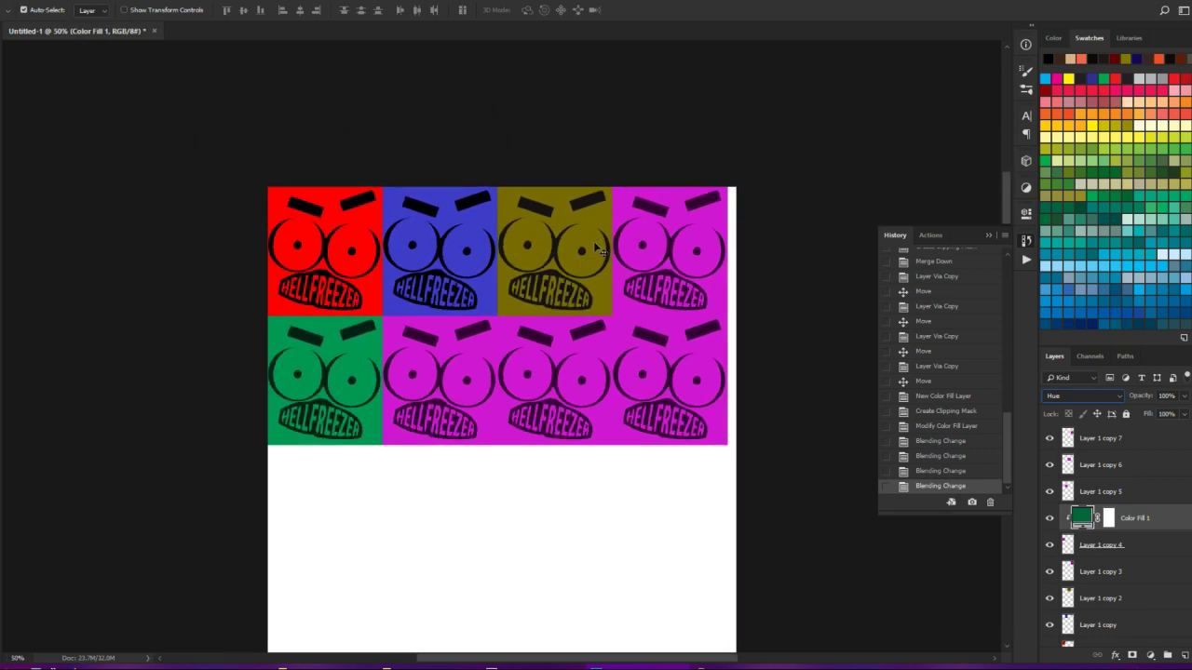
key(ctrl+minus)
key(ctrl+minus)
key(ctrl+minus)
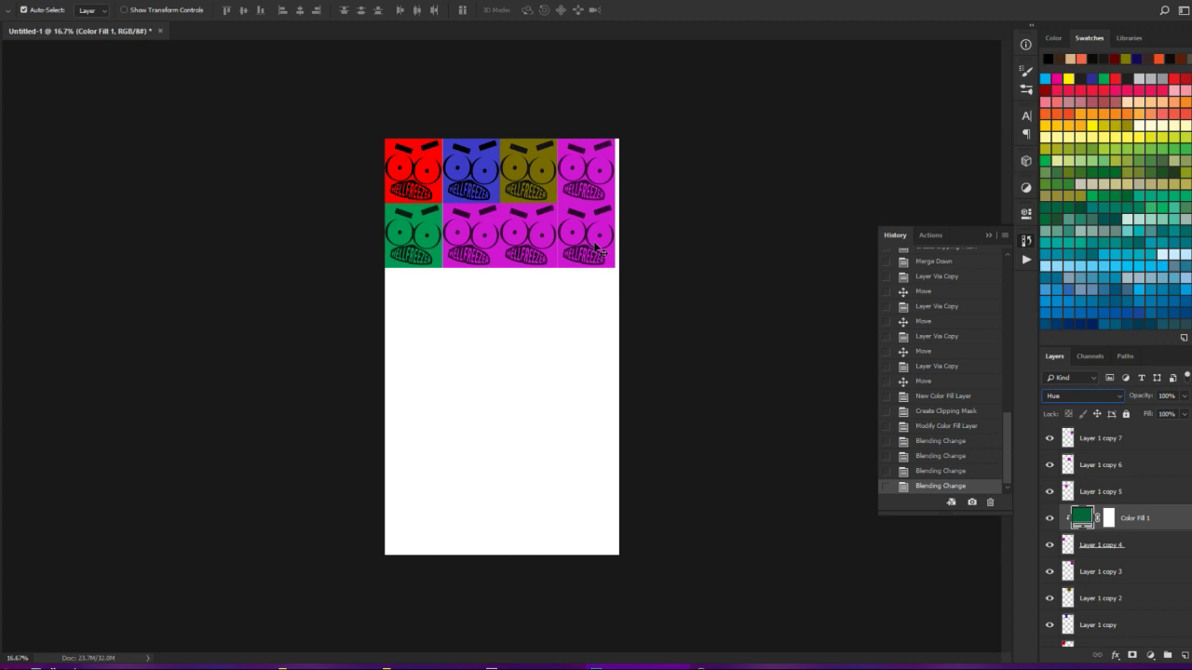
key(ctrl+plus)
key(ctrl+plus)
key(ctrl+plus)
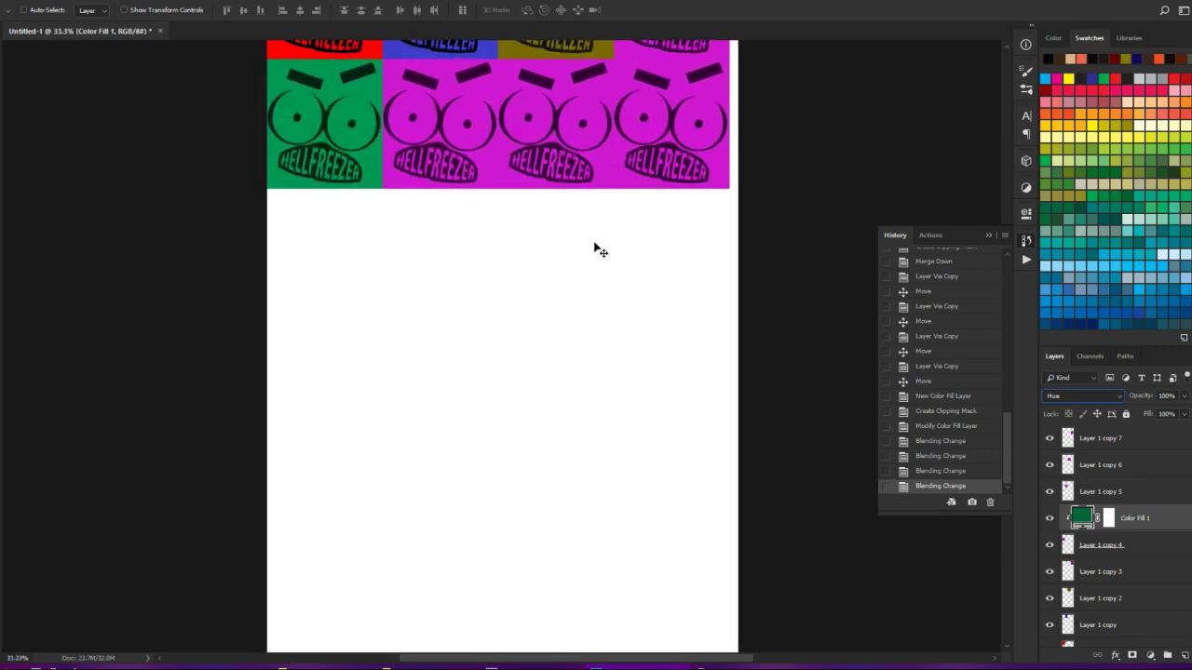
key(ctrl+plus)
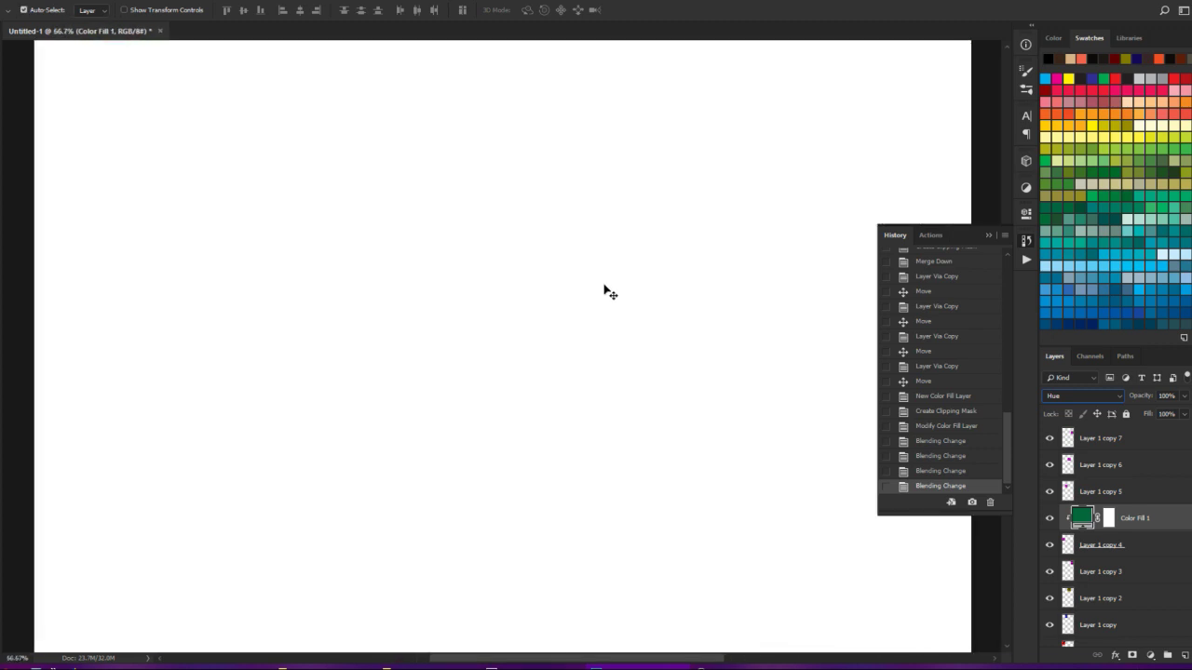
key(ctrl+minus)
key(ctrl+minus)
- Merge the clipped green fill down into Layer 1 copy 4
ctrl+click(454, 106)
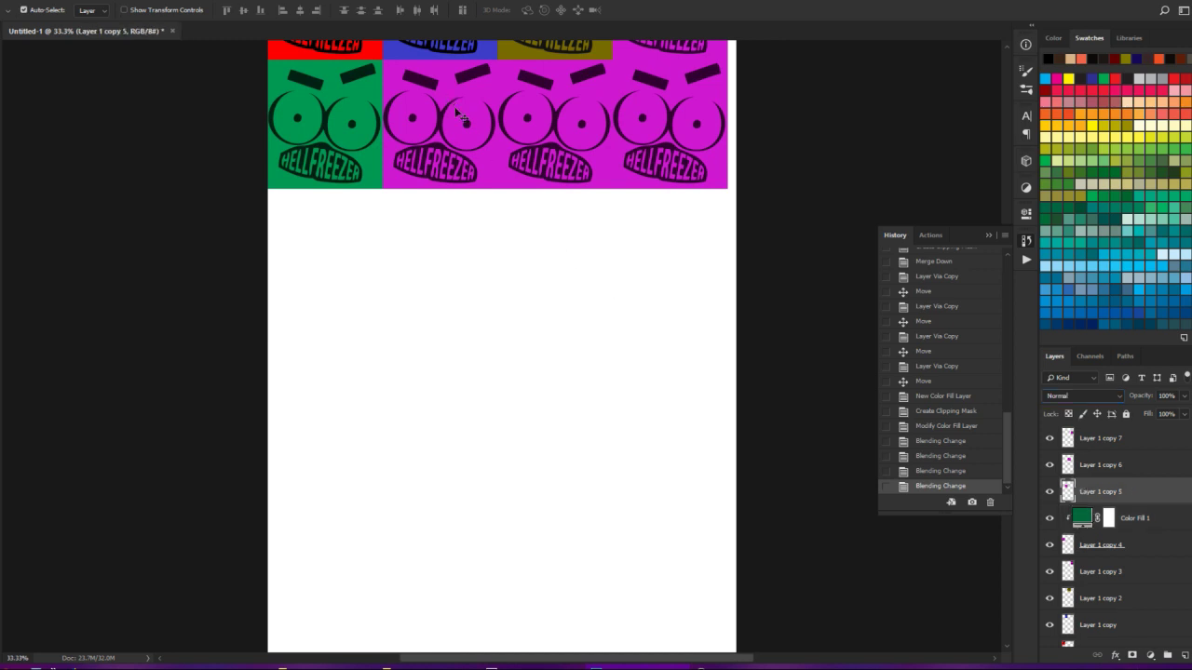
right_click(1137, 519)
click(1090, 352)
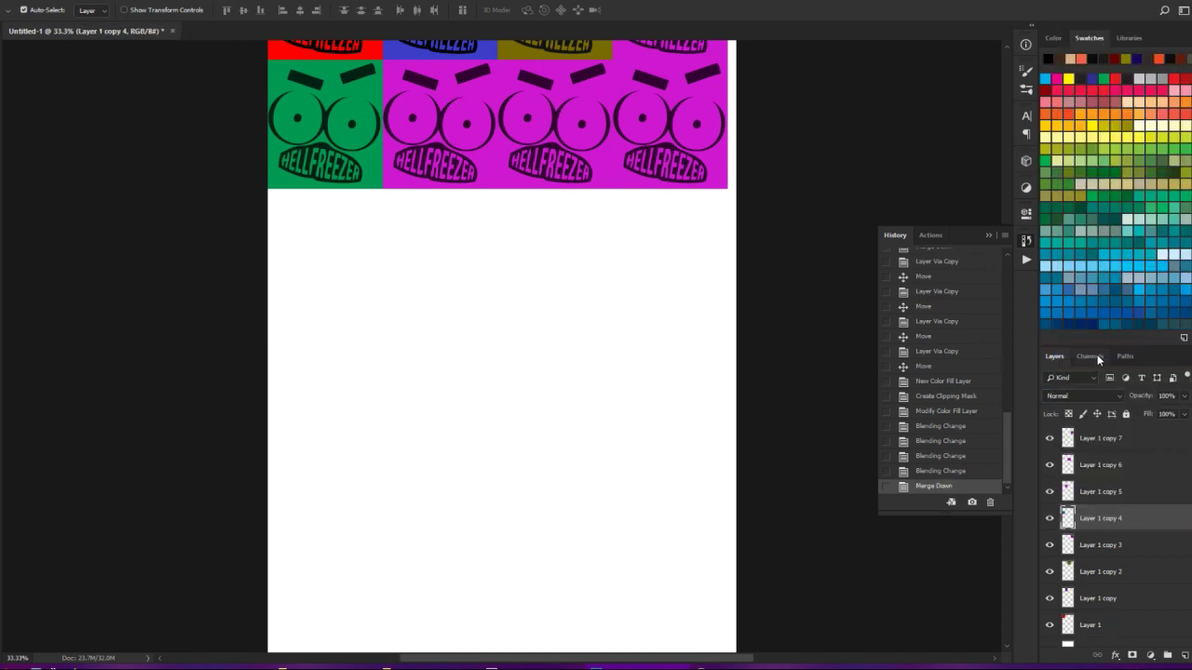
- Add a black #000000 Solid Color fill layer above Layer 1 copy 5 and clip it to that tile
click(1129, 493)
click(1150, 655)
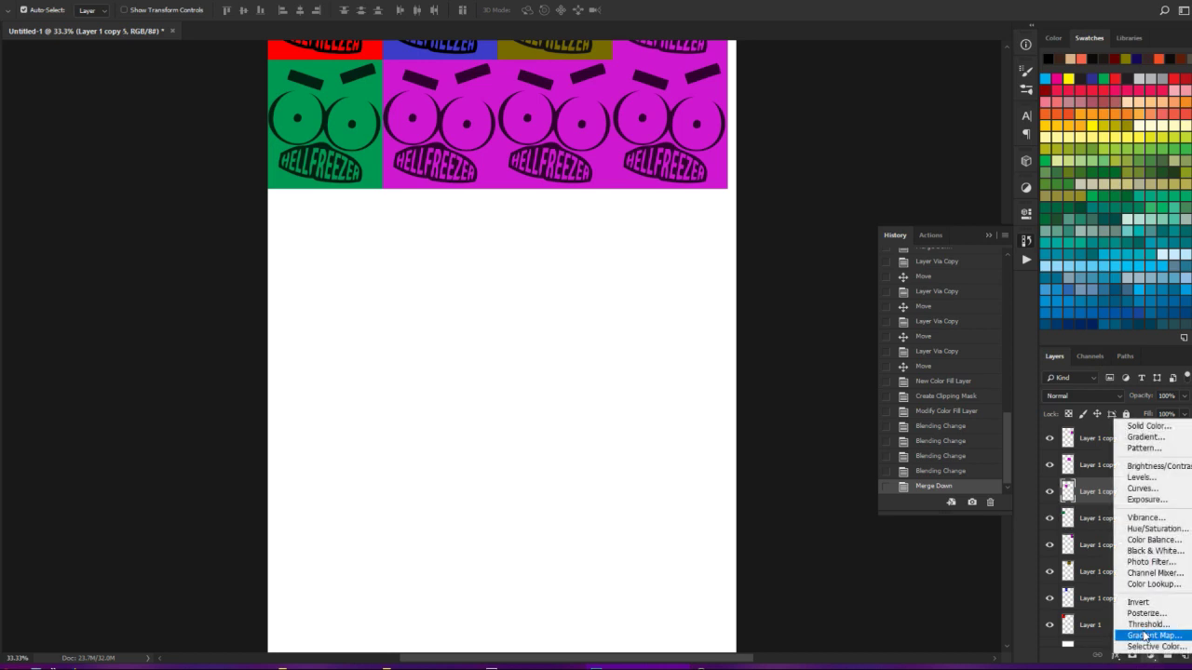
click(1143, 428)
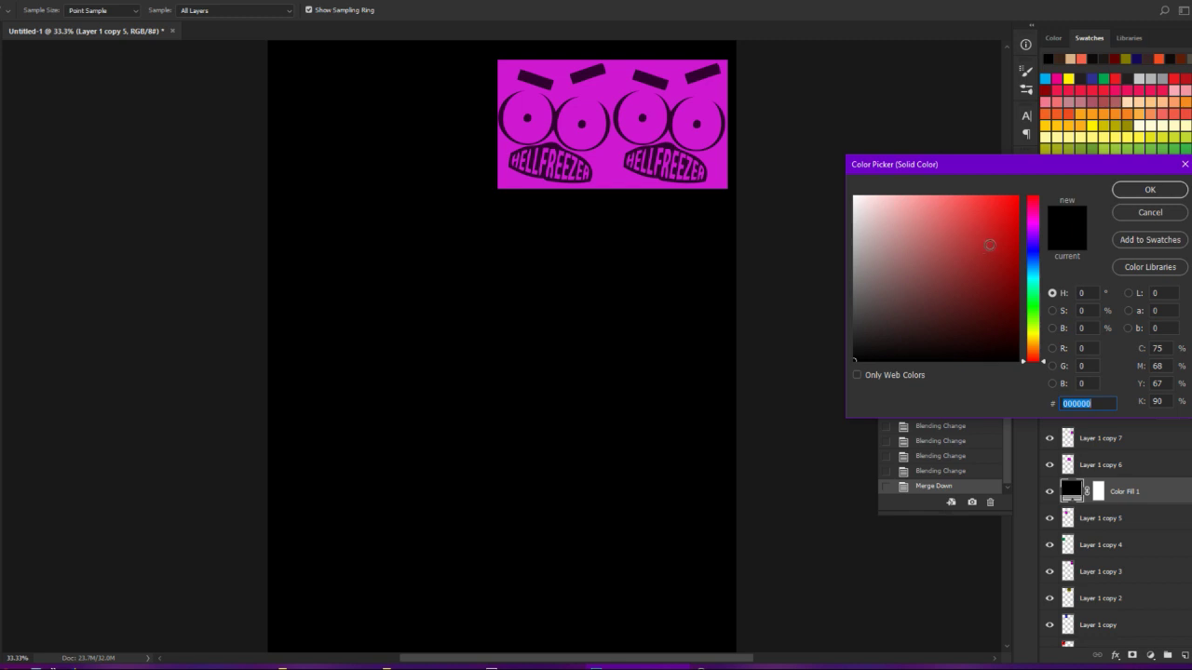
click(1148, 193)
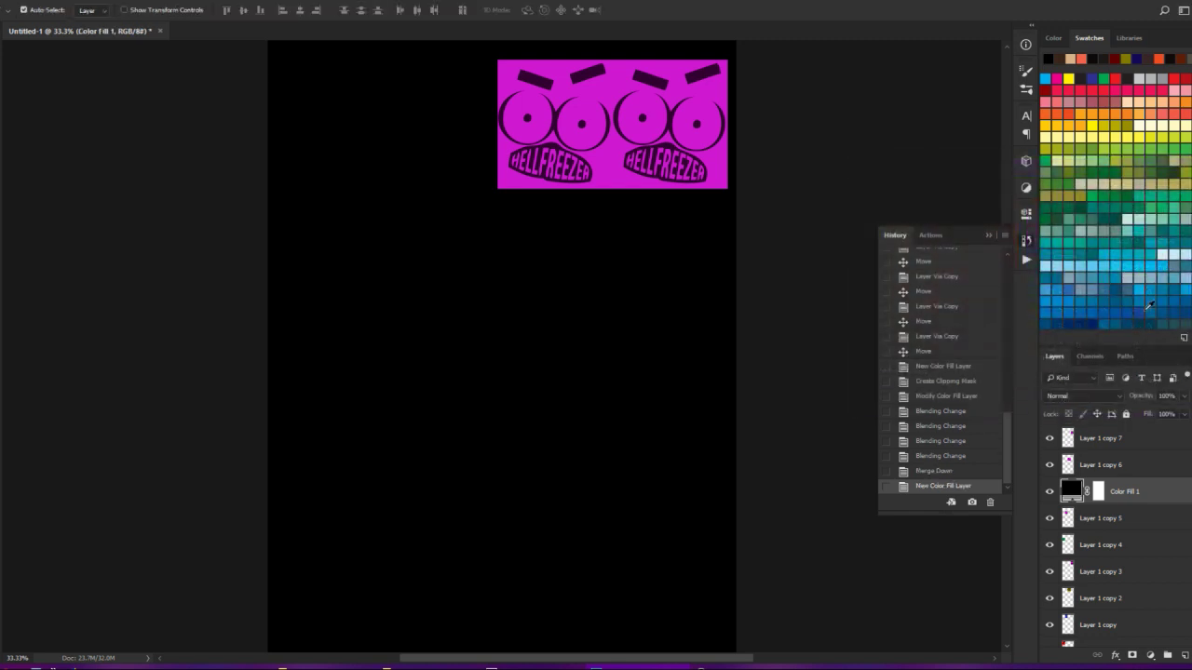
alt+click(1138, 504)
scroll(789, 372, up, 1)
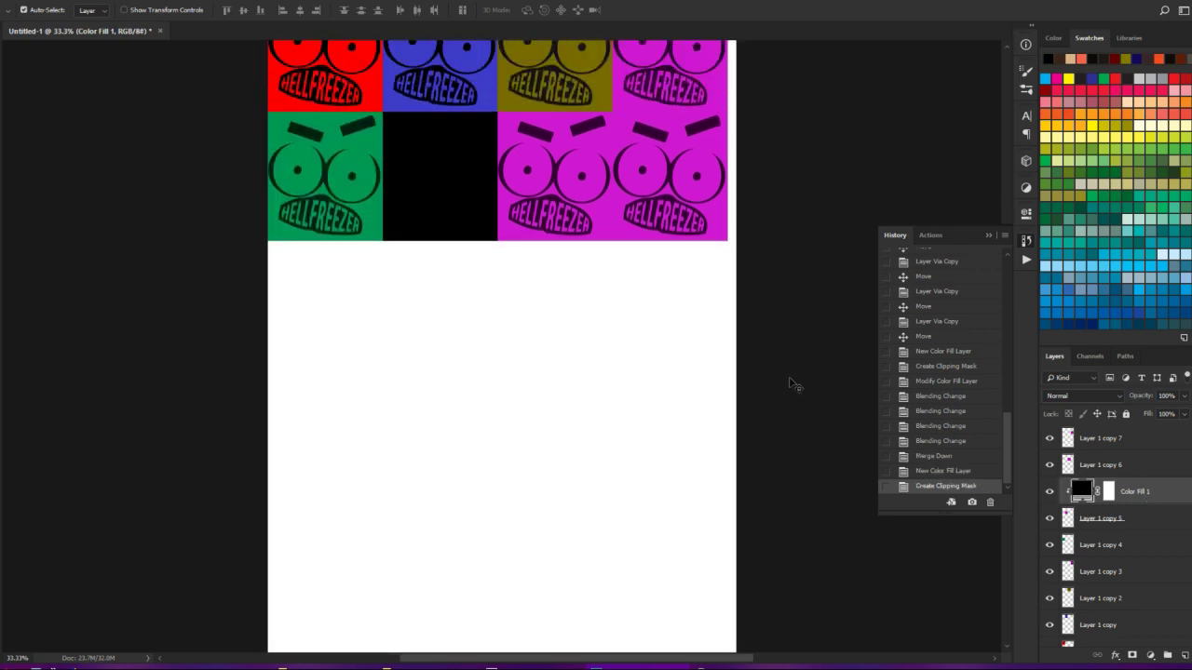
scroll(792, 383, up, 3)
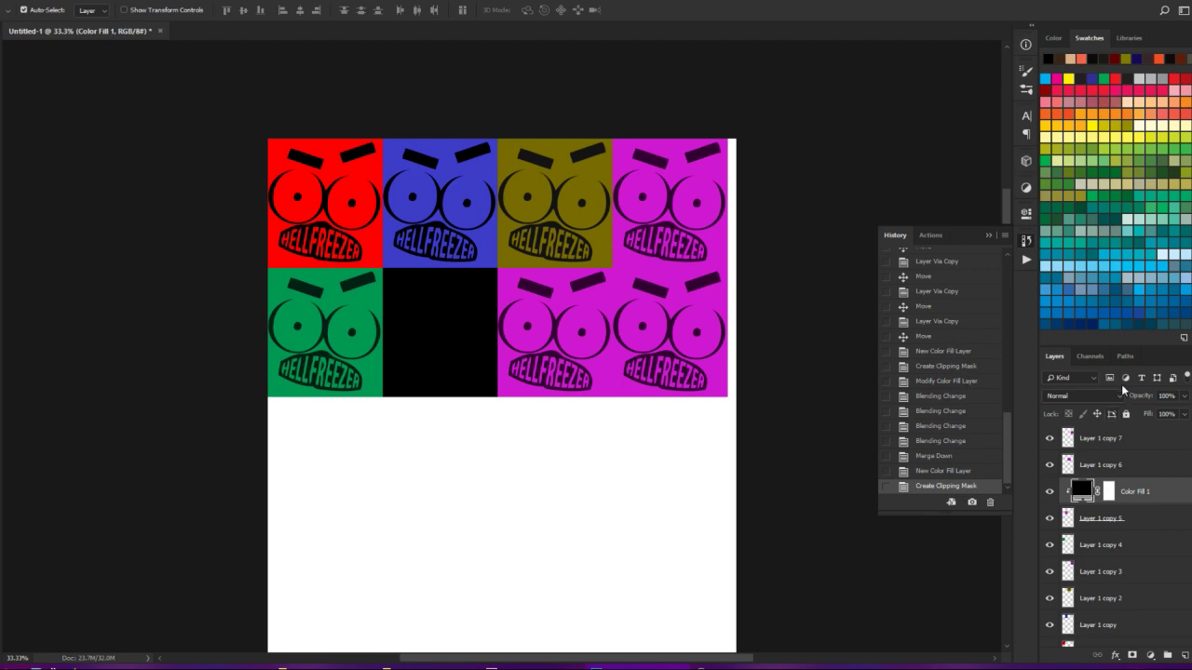
- Change the clipped fill above Layer 1 copy 5 to white
double_click(1083, 492)
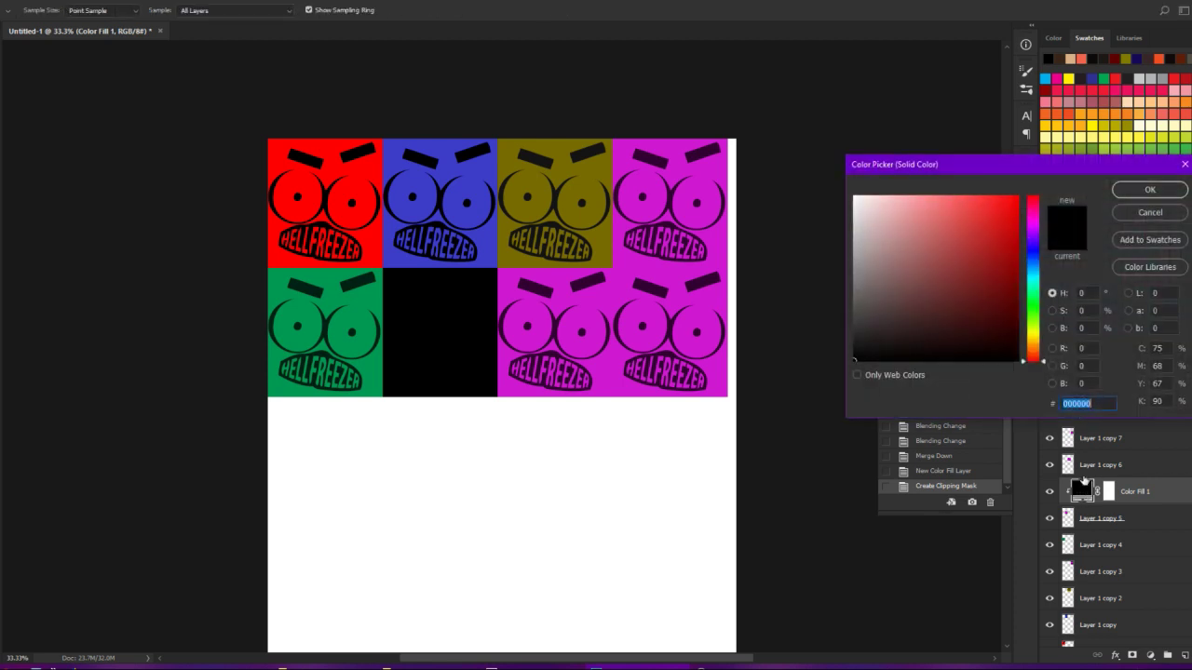
click(1034, 265)
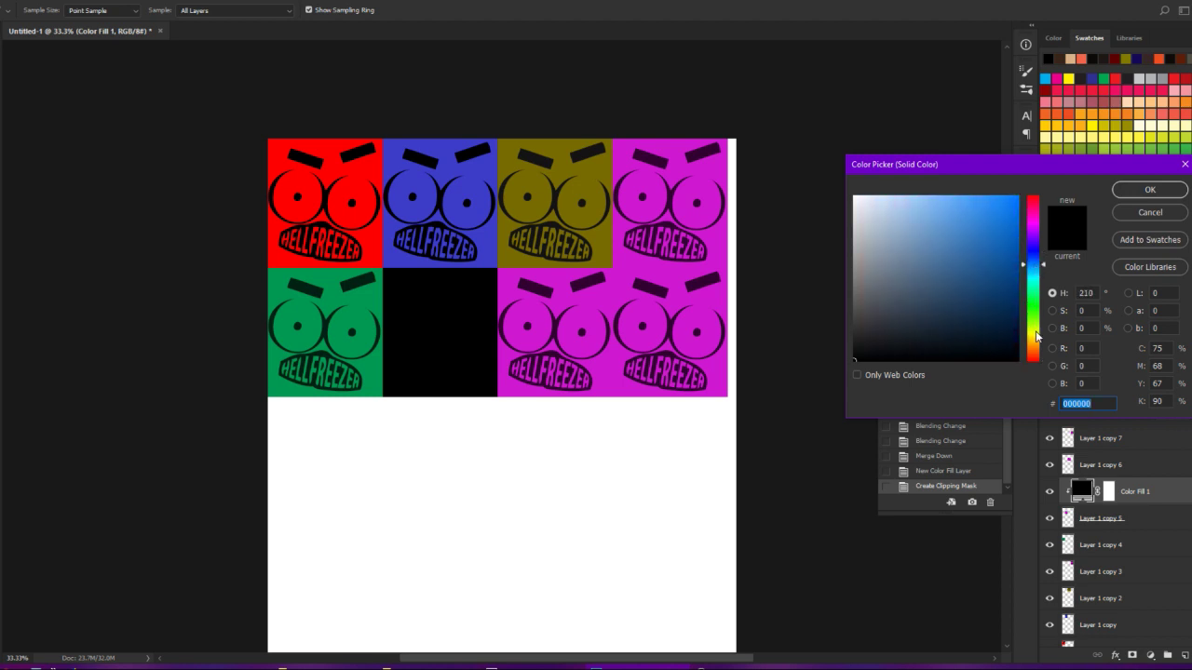
drag(1032, 327, 1031, 313)
click(998, 257)
mouse_move(999, 257)
mouse_down()
mouse_move(931, 322)
mouse_move(875, 205)
mouse_move(896, 194)
mouse_move(913, 286)
mouse_move(769, 72)
mouse_up()
click(1125, 191)
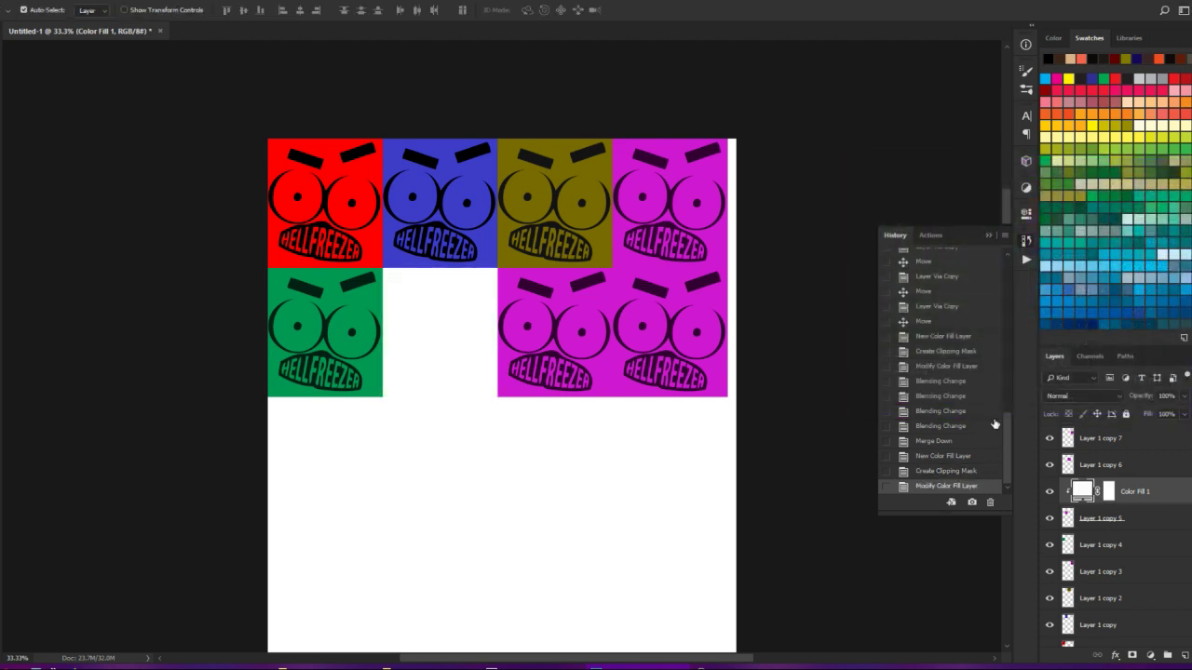
- Set the white clipped fill's blend mode to Hue and merge it down into Layer 1 copy 5
click(1079, 395)
key(Escape)
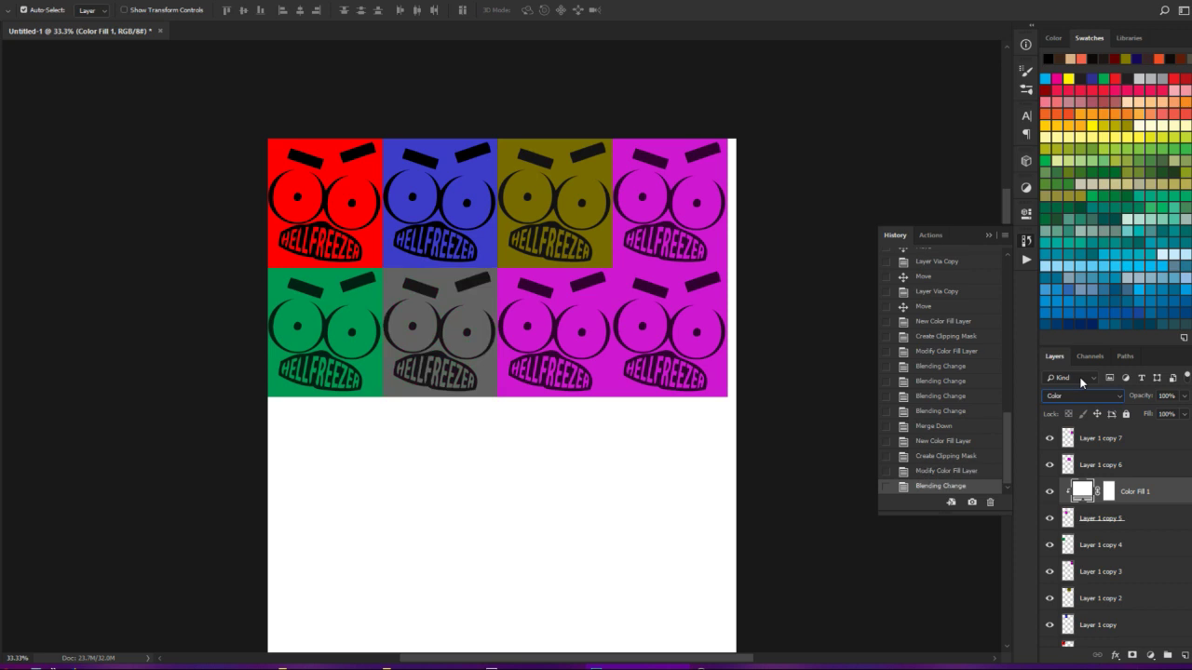
click(1074, 396)
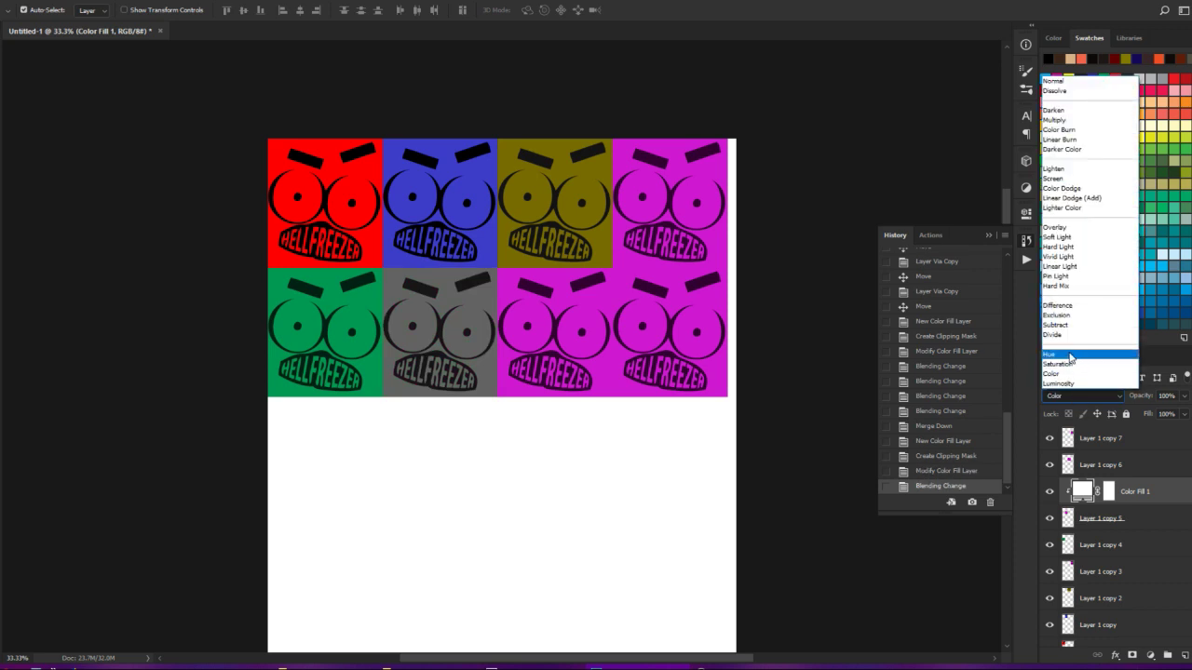
click(1072, 354)
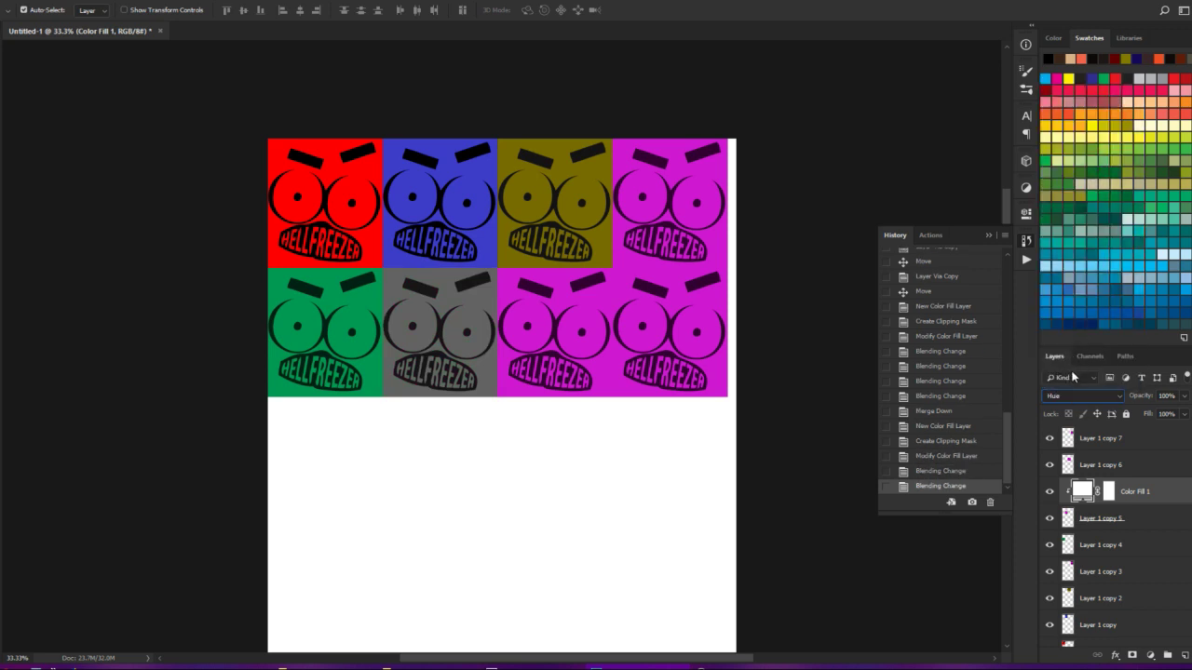
right_click(1155, 492)
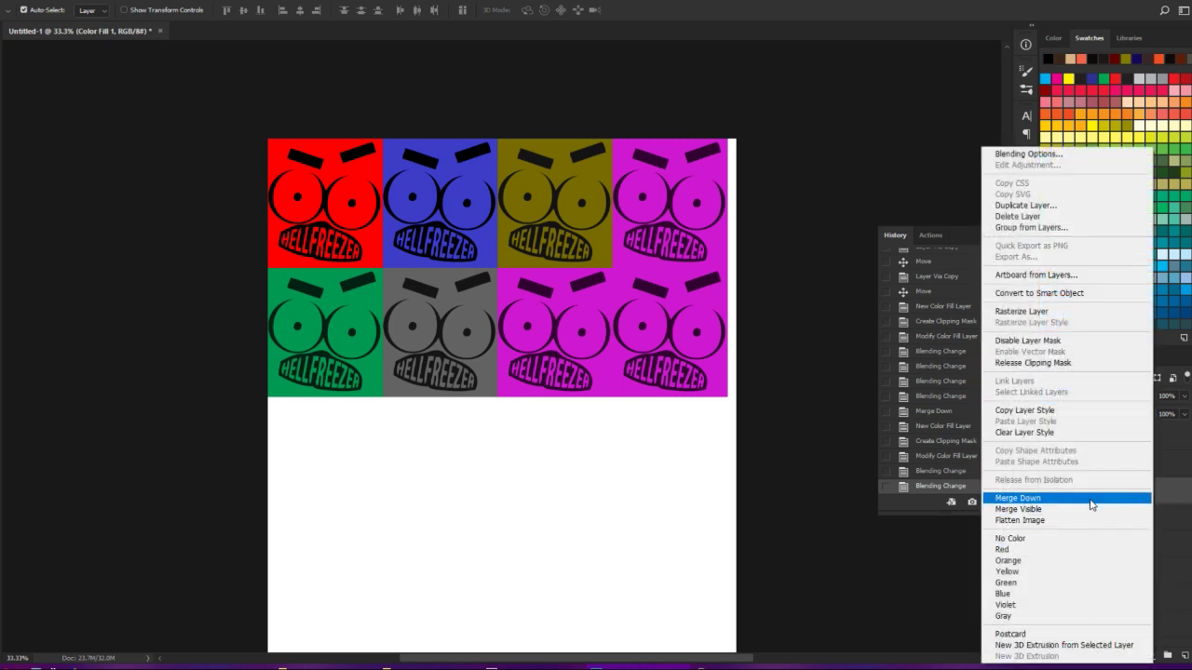
click(1091, 501)
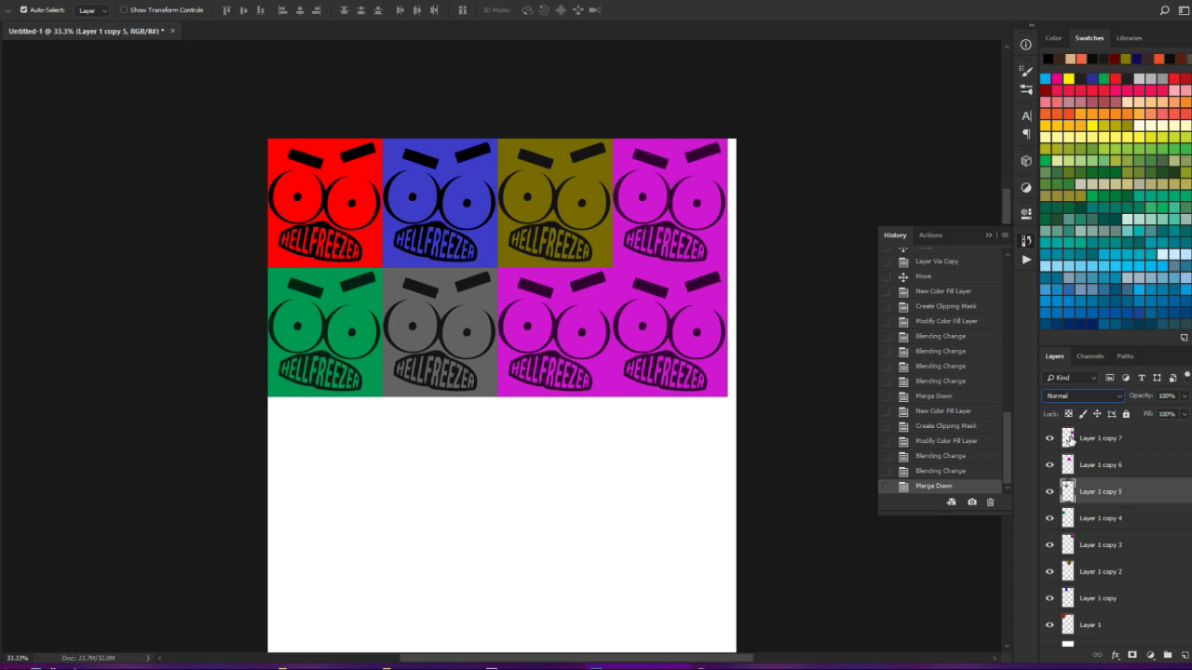
- Add a dark red #400000 Solid Color fill layer above Layer 1 copy 6 and clip it to that tile
click(655, 326)
click(589, 337)
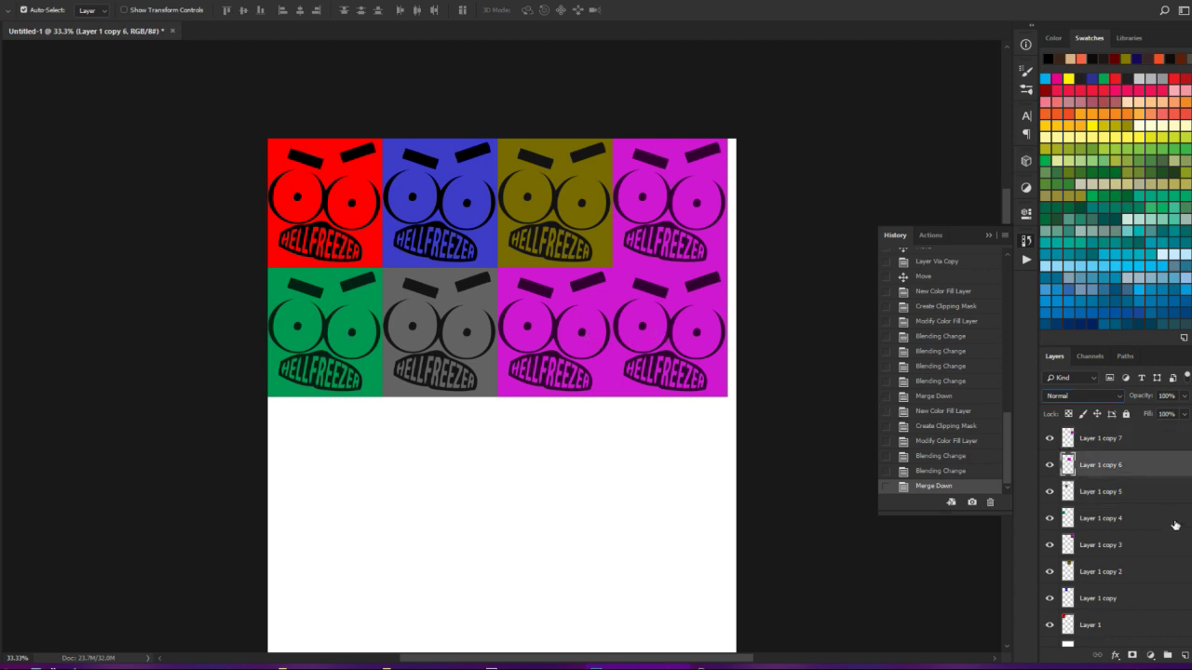
click(1152, 656)
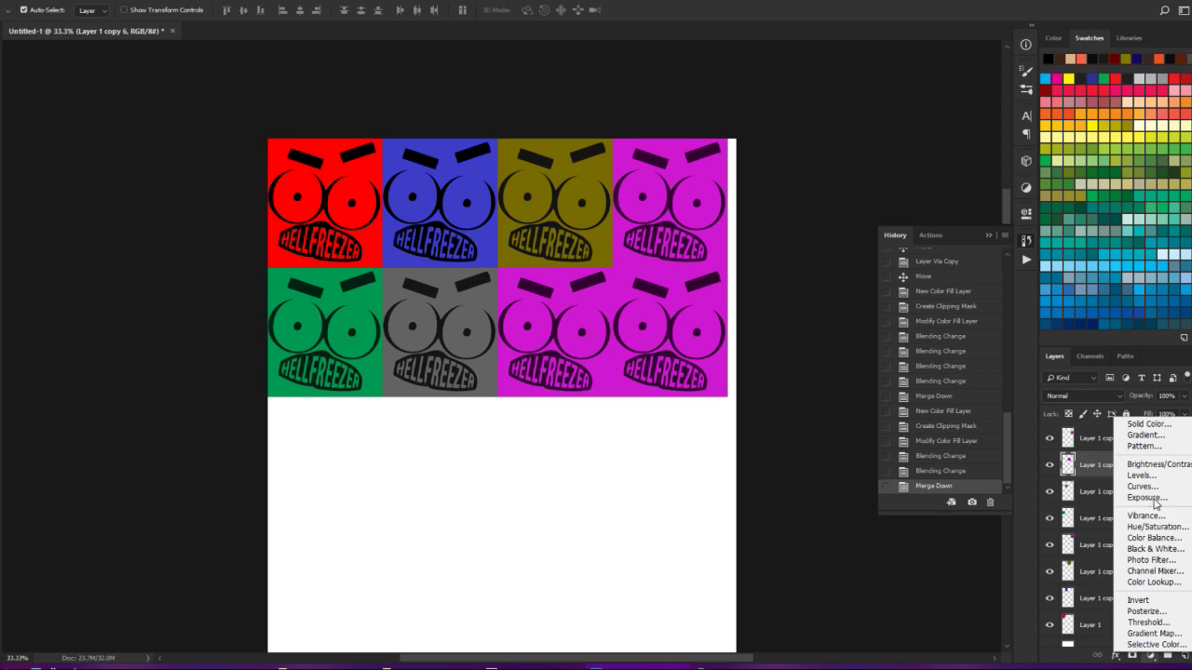
click(1170, 428)
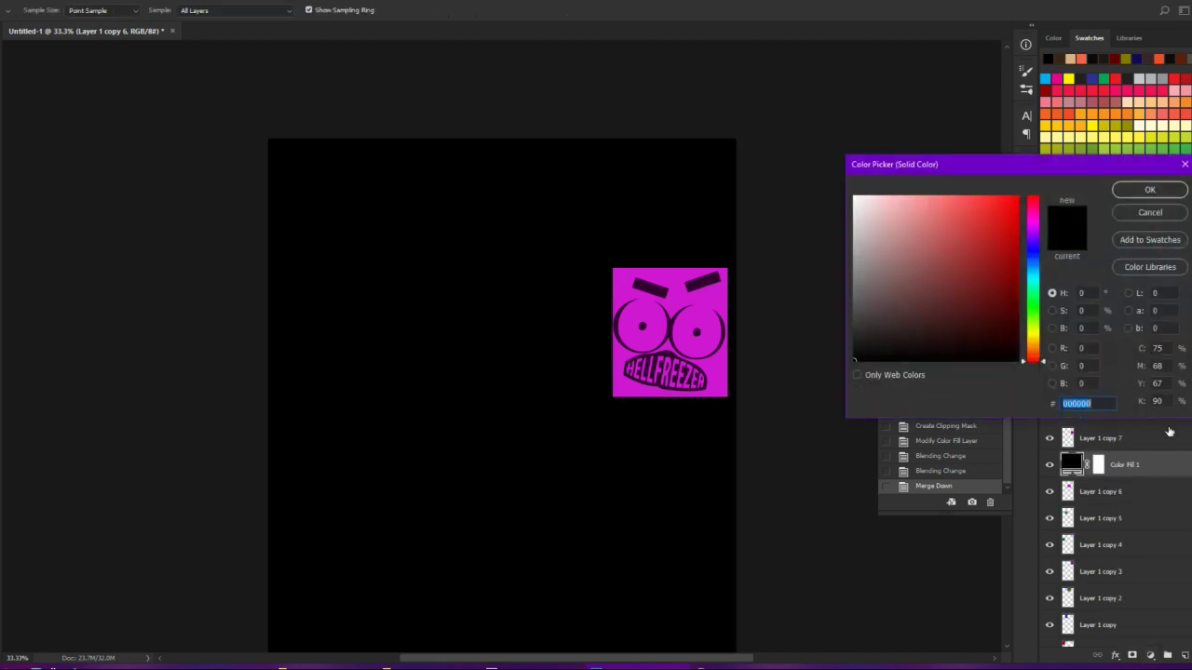
click(1016, 249)
click(1020, 322)
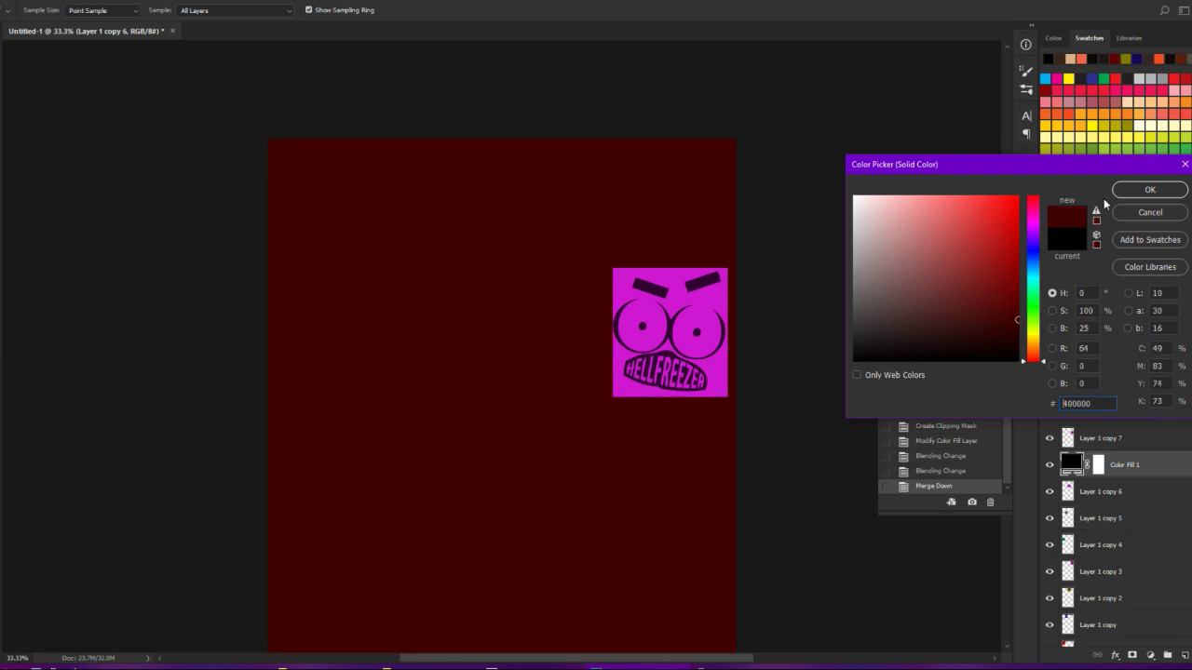
click(1150, 189)
key(super)
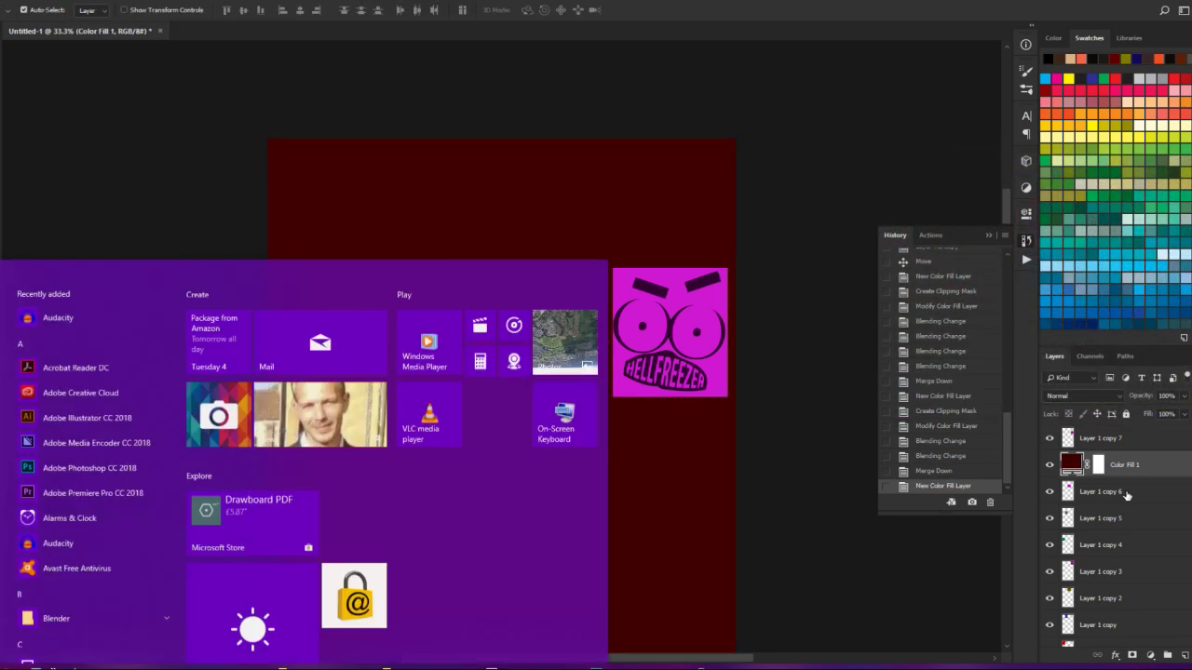
key(super)
alt+click(1141, 478)
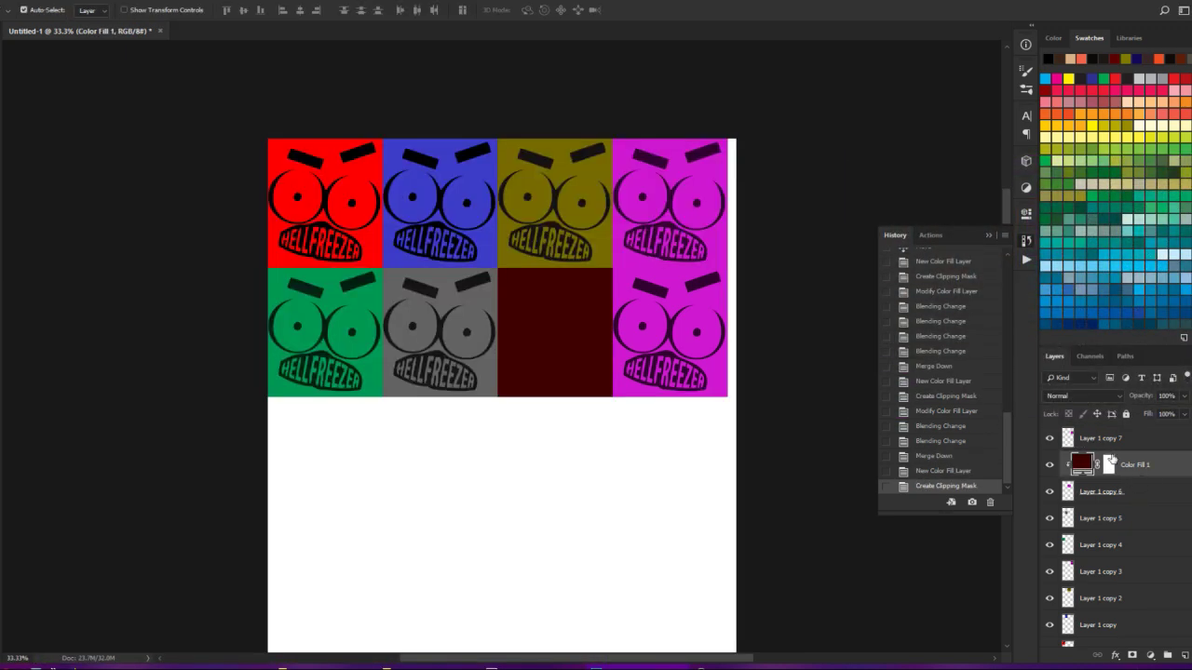
- Try successive blend modes on the dark red clipped fill, from Dissolve through Screen, Overlay and Hard Light to Hard Mix
click(1090, 395)
click(1091, 395)
scroll(1090, 396, down, 4)
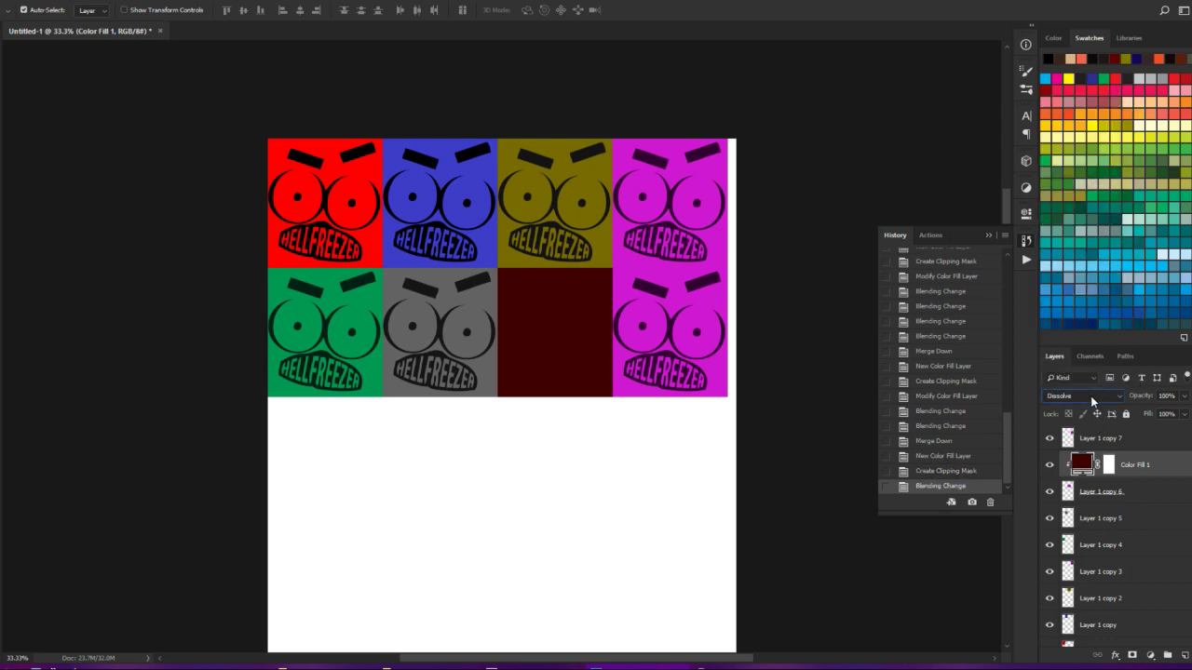
scroll(1091, 396, down, 6)
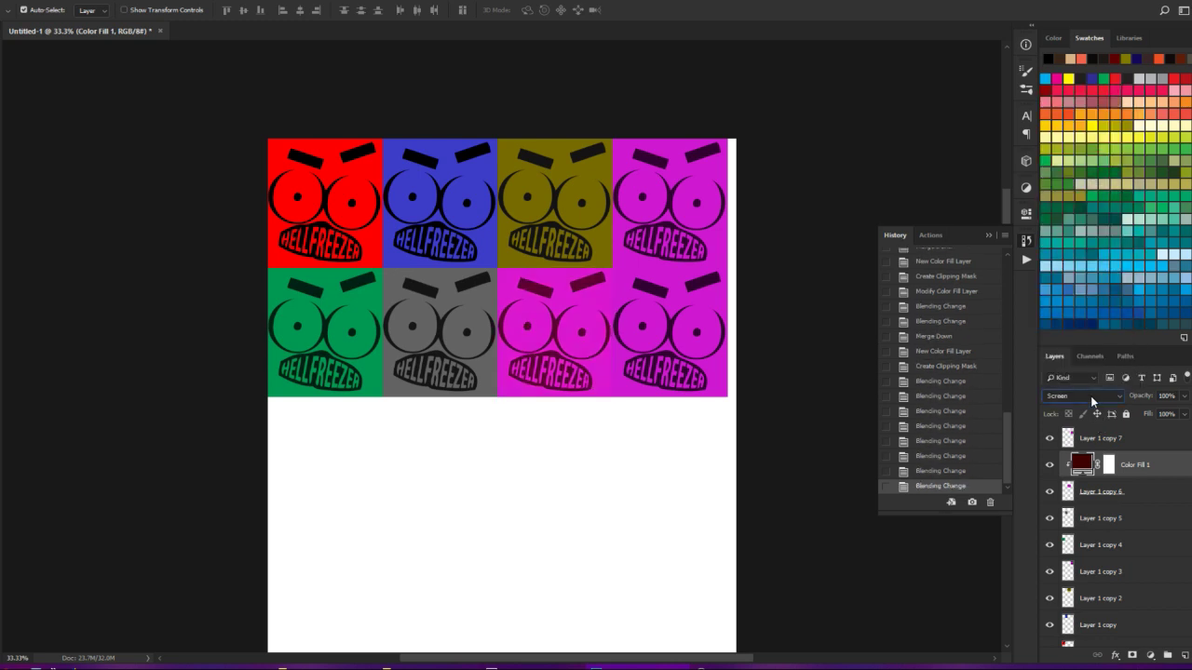
scroll(1090, 395, down, 3)
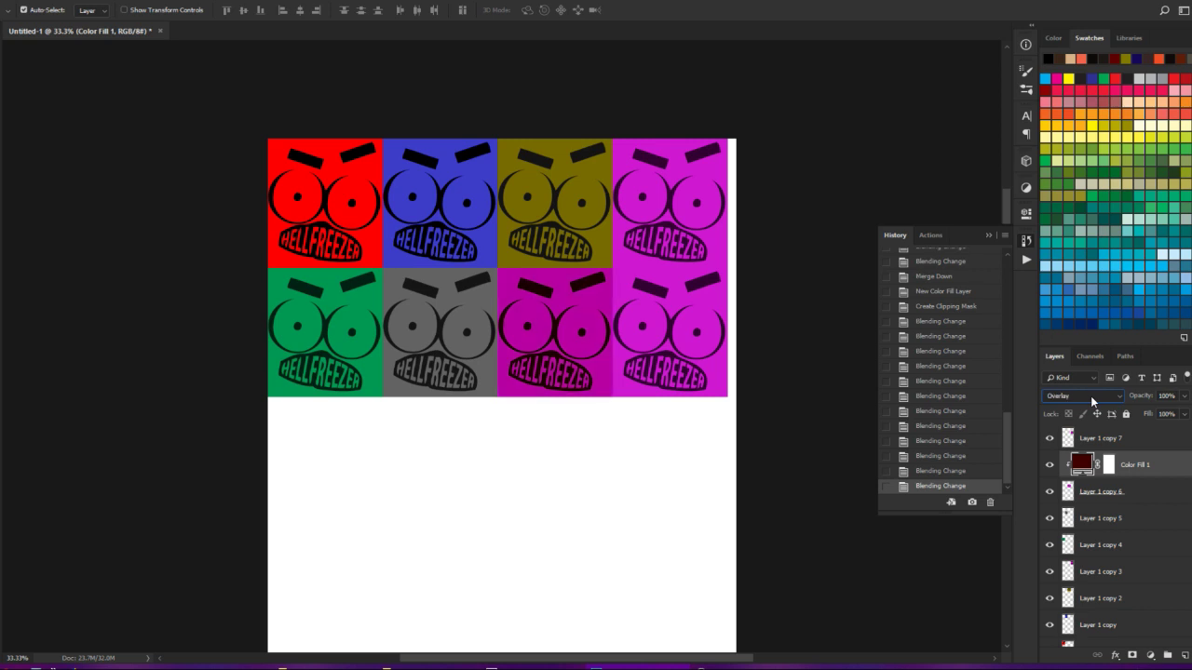
scroll(1090, 396, down, 2)
scroll(1090, 395, up, 1)
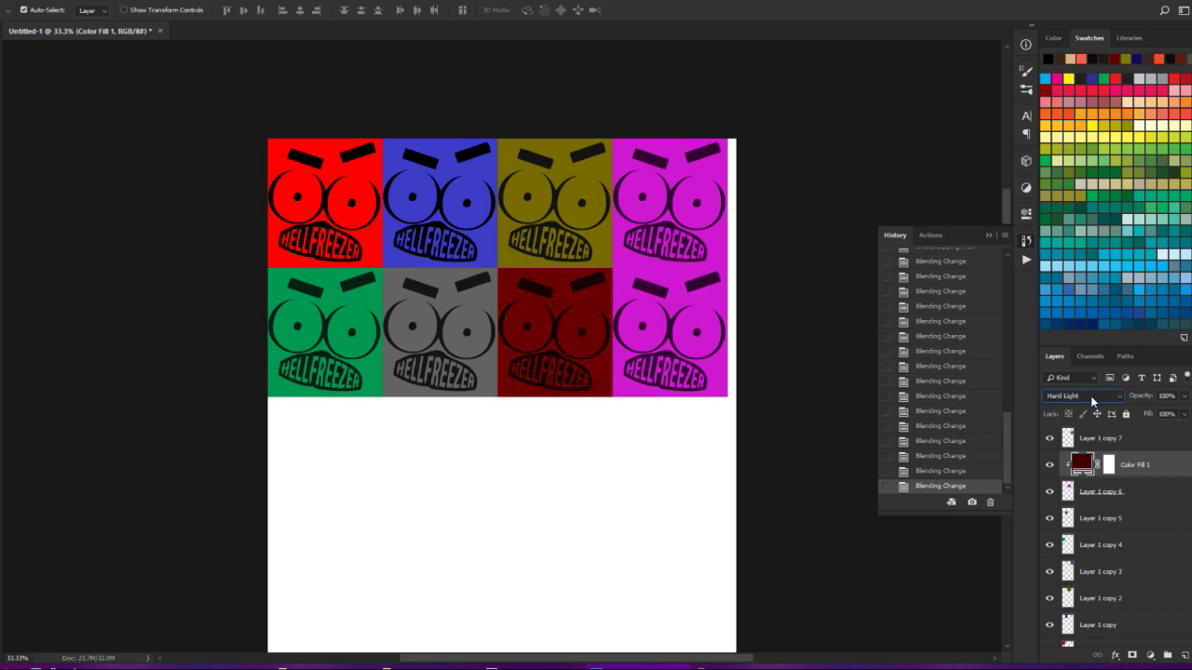
scroll(1091, 396, down, 4)
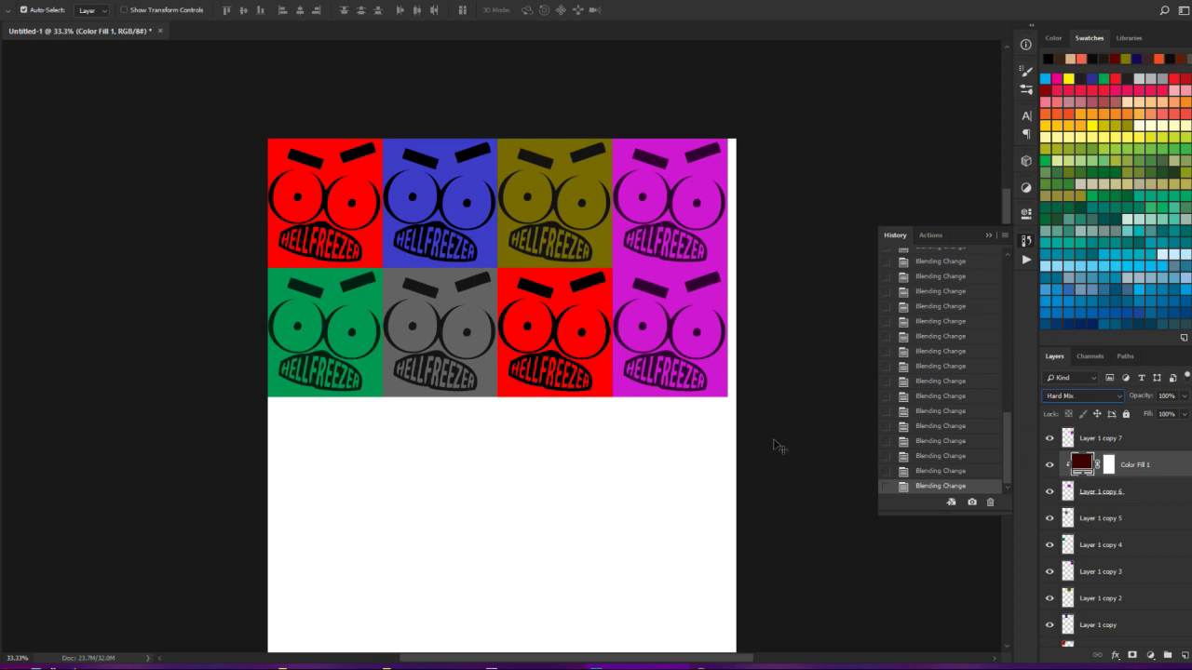
- Change the clipped fill above Layer 1 copy 6 to orange #e26000
click(678, 321)
click(596, 335)
double_click(1078, 465)
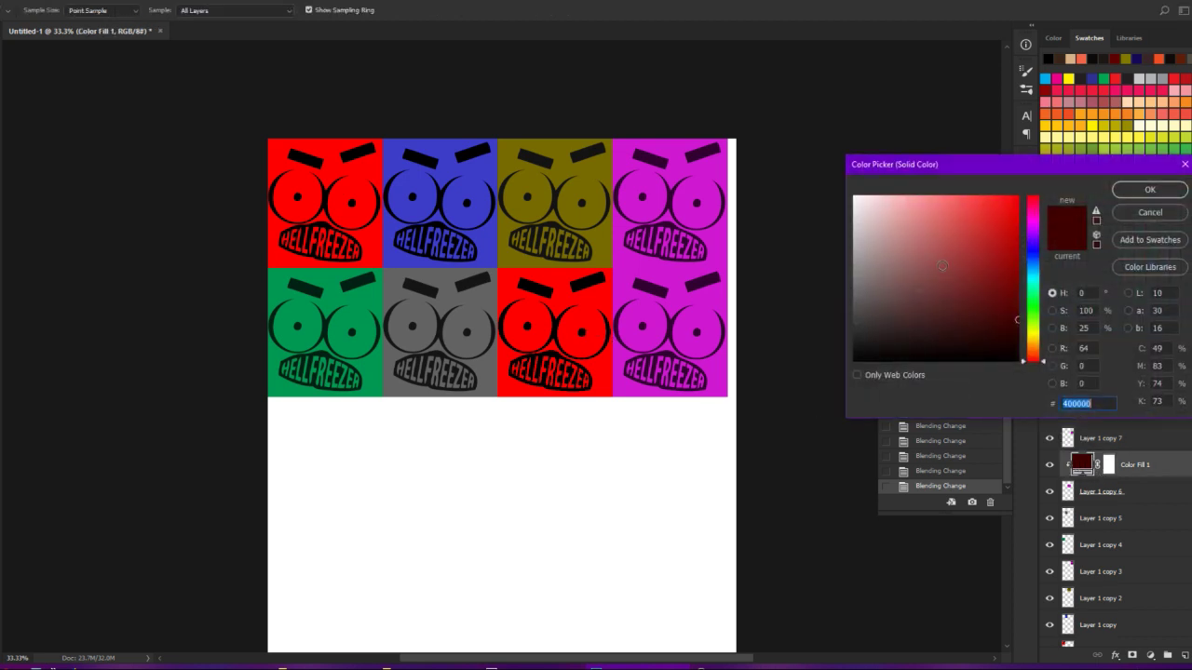
drag(1032, 246, 1059, 224)
mouse_move(977, 265)
mouse_down()
mouse_move(907, 255)
mouse_move(878, 305)
mouse_move(957, 317)
mouse_up()
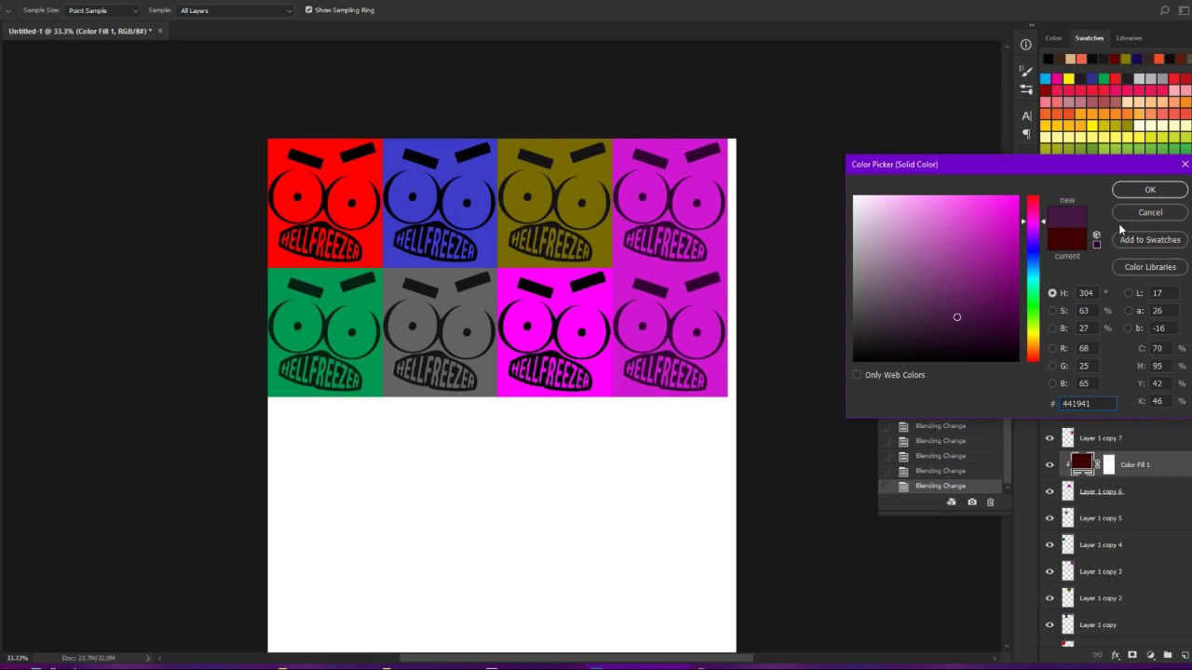
click(1034, 267)
click(1039, 293)
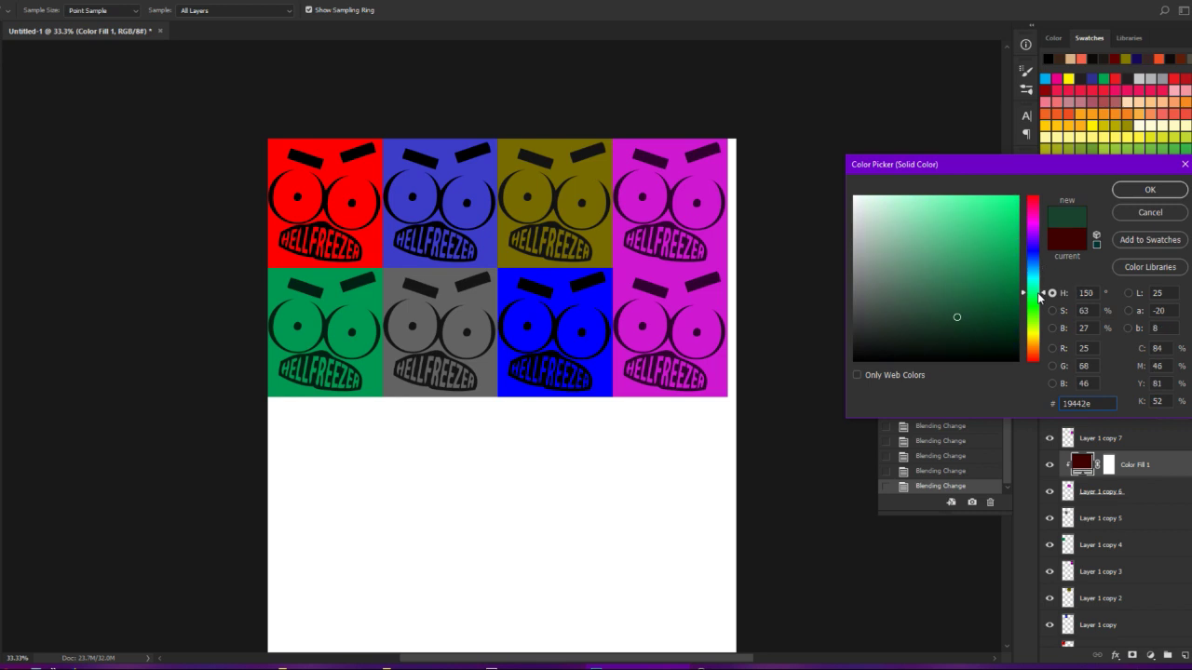
click(1035, 327)
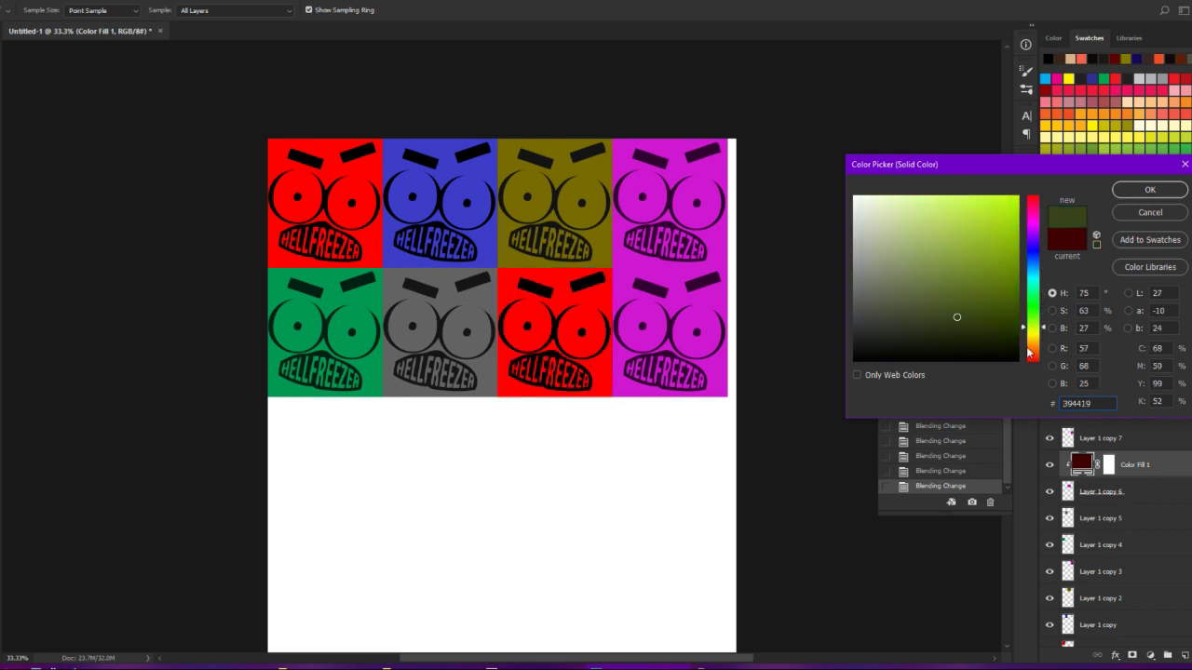
click(1032, 350)
click(1007, 246)
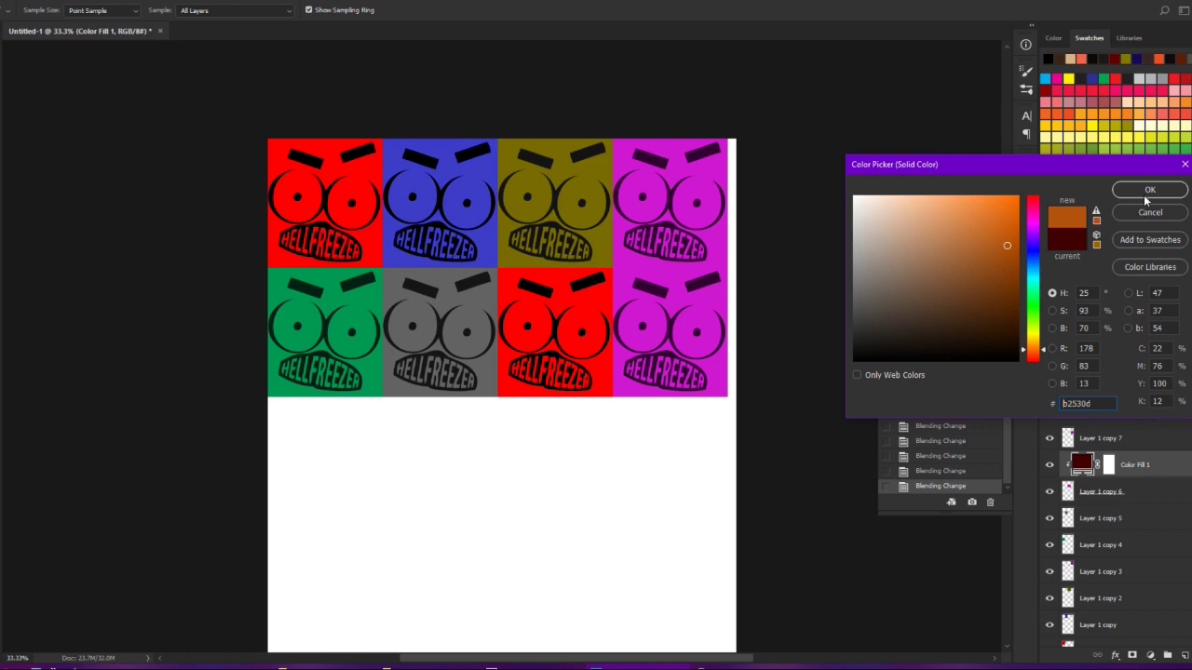
drag(1007, 246, 1021, 215)
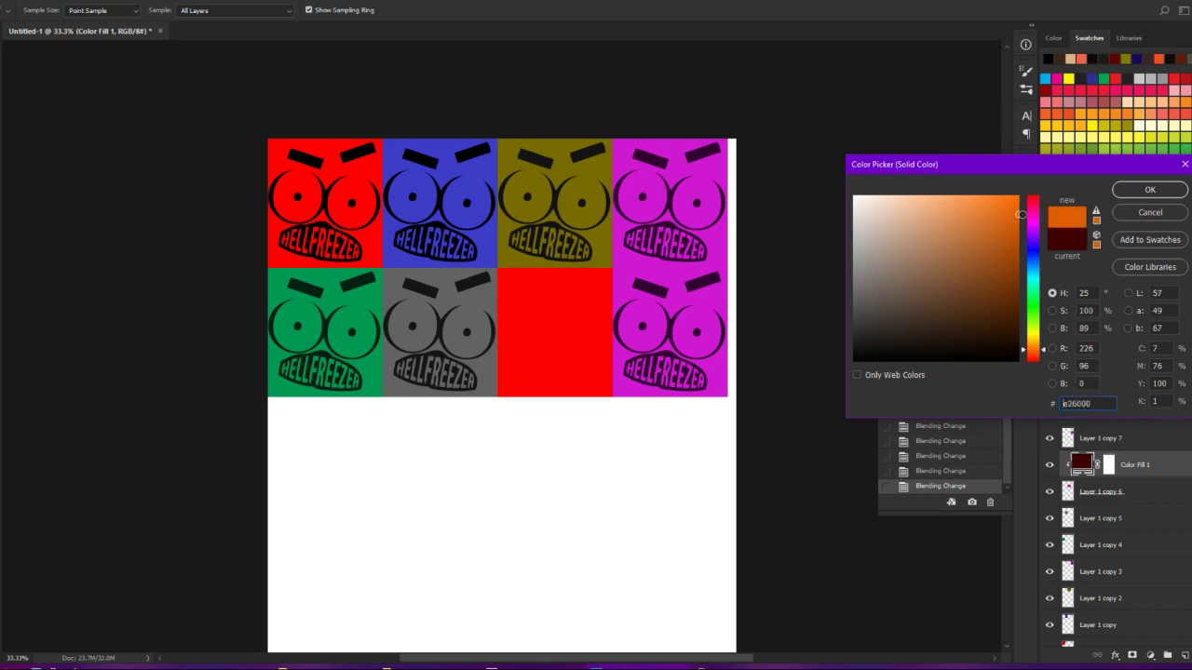
click(1150, 189)
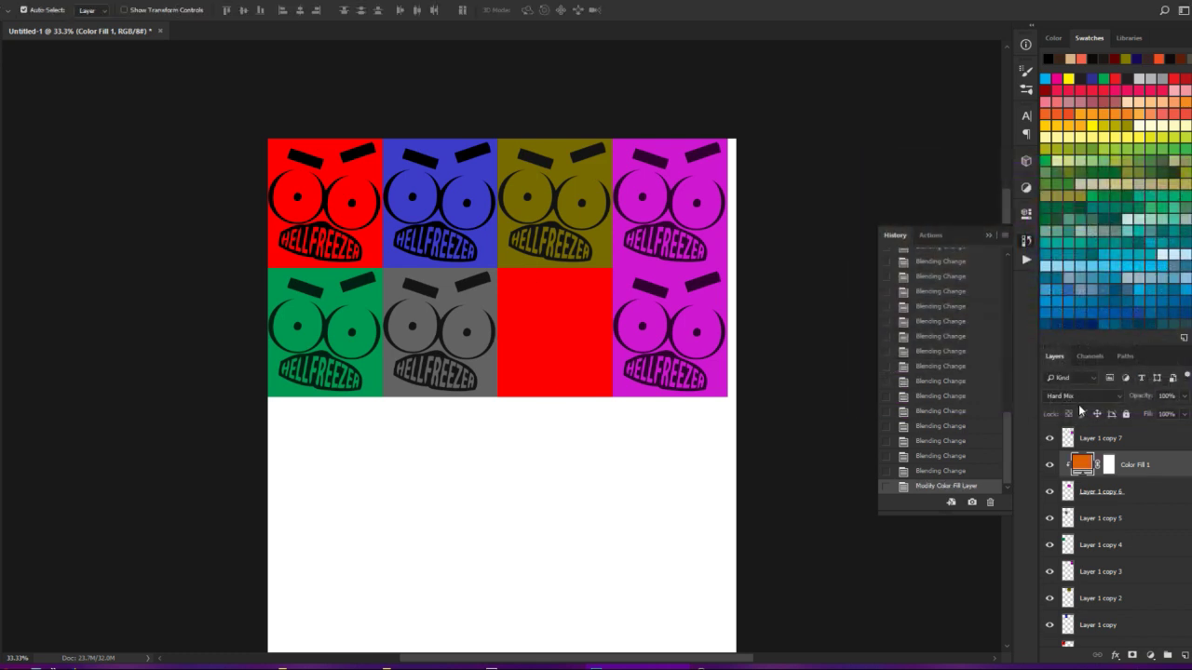
- Set the orange clipped fill's blend mode to Color, comparing it with Hue, and merge the fill down into Layer 1 copy 6
click(1080, 396)
click(1092, 371)
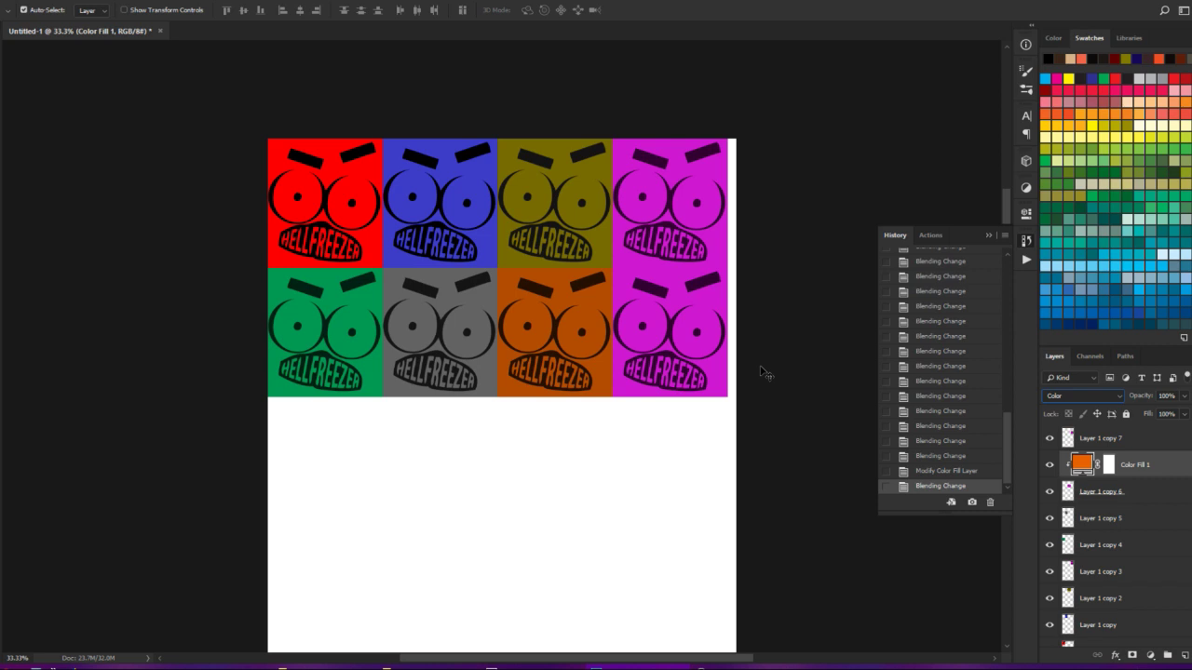
click(1098, 393)
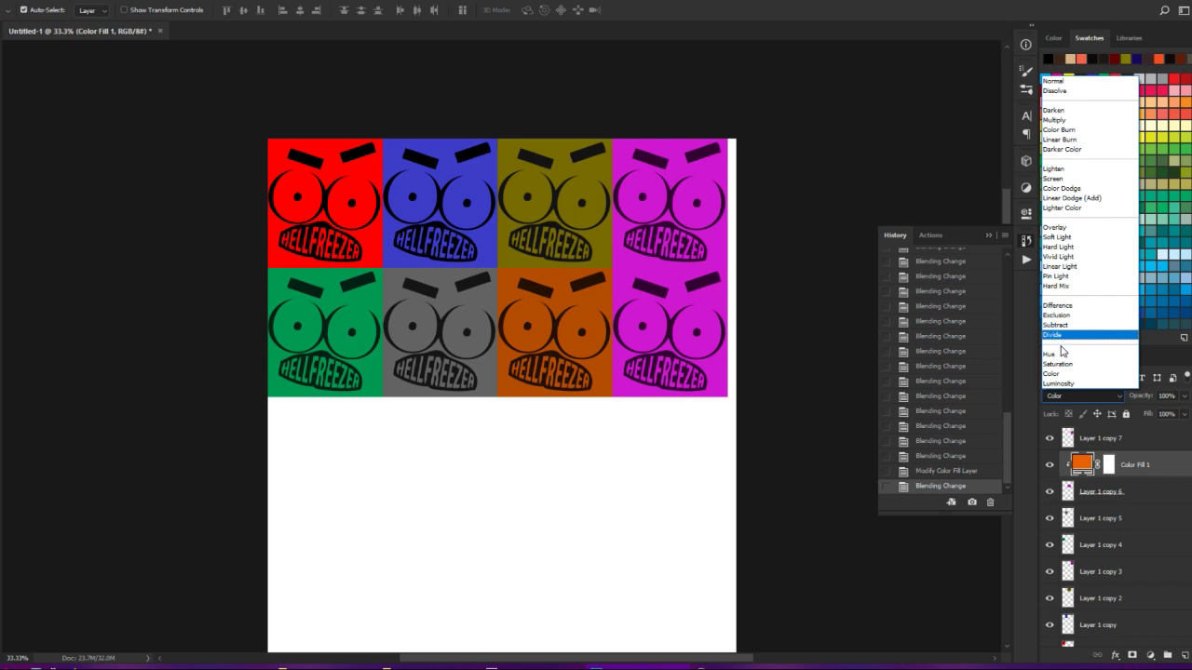
click(1058, 354)
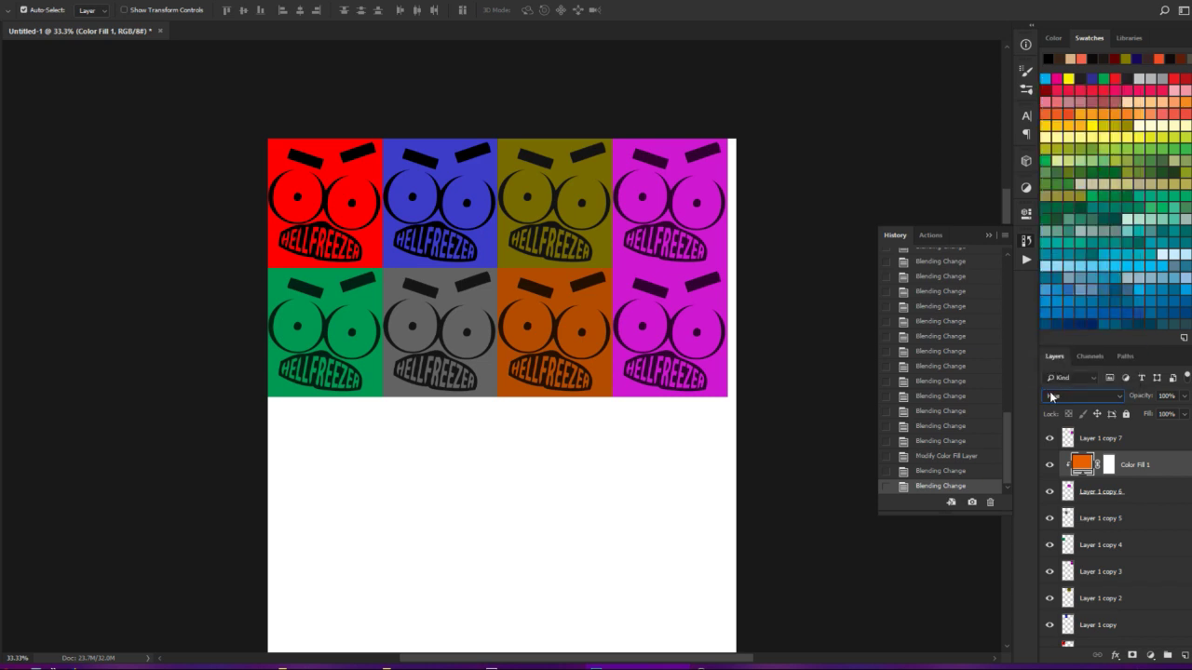
scroll(1051, 395, down, 1)
scroll(1051, 395, down, 1)
right_click(1132, 465)
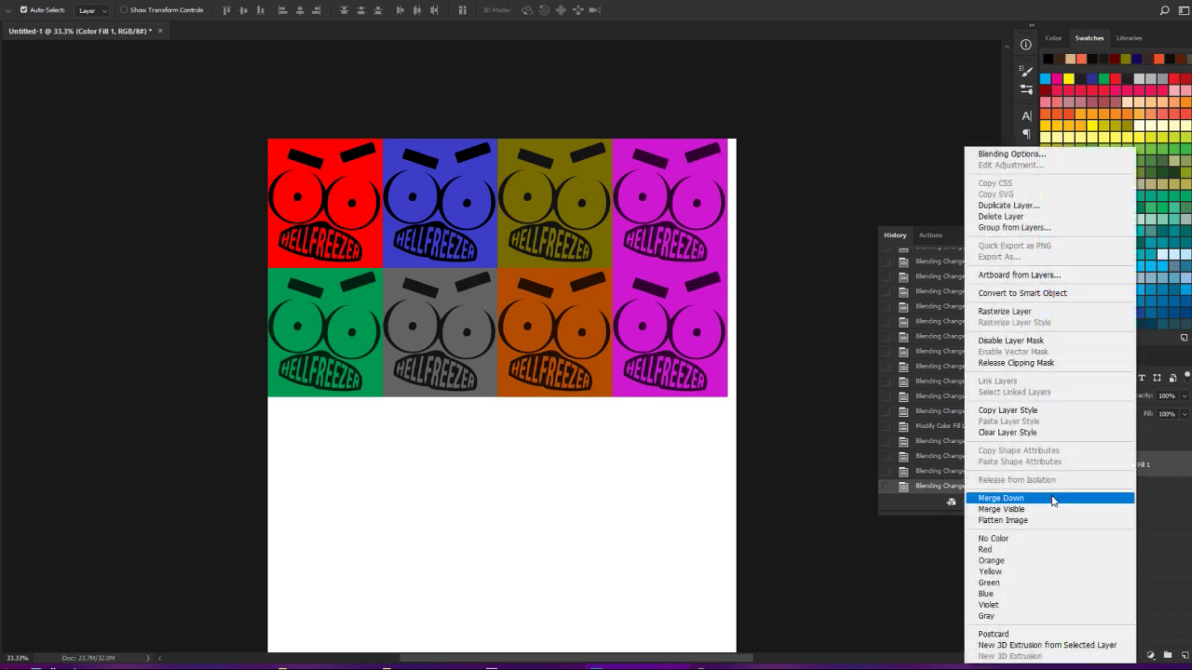
click(1052, 498)
- Add a very dark purple Solid Color fill layer above Layer 1 copy 7
click(1095, 442)
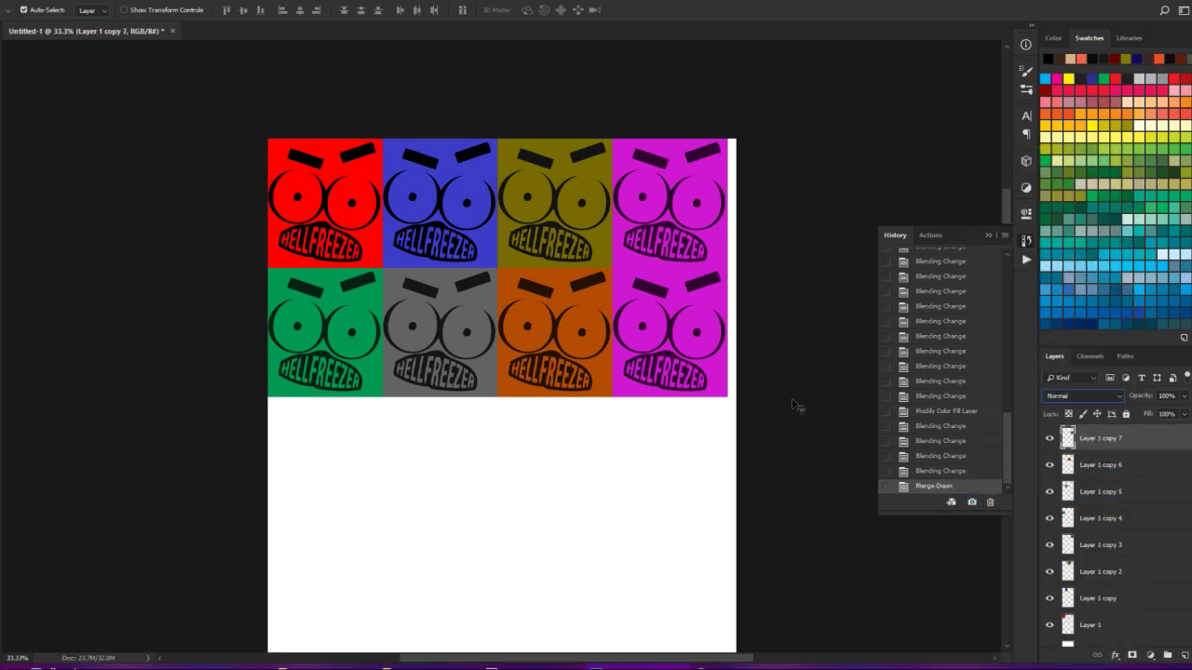
scroll(900, 409, up, 2)
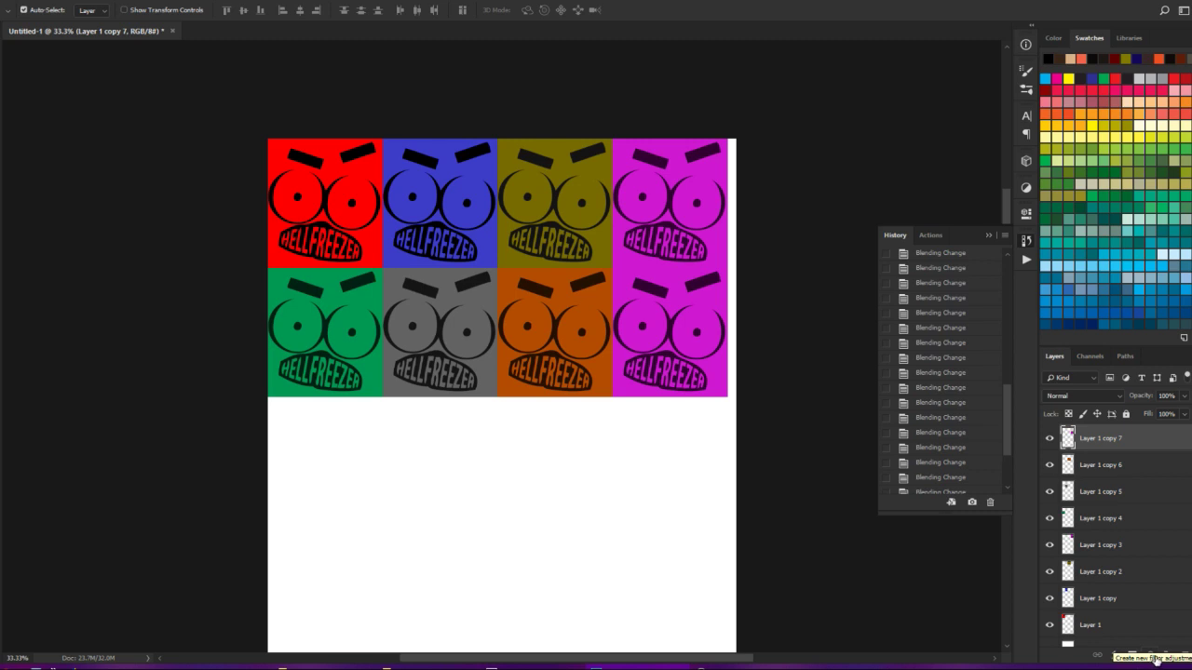
click(1155, 659)
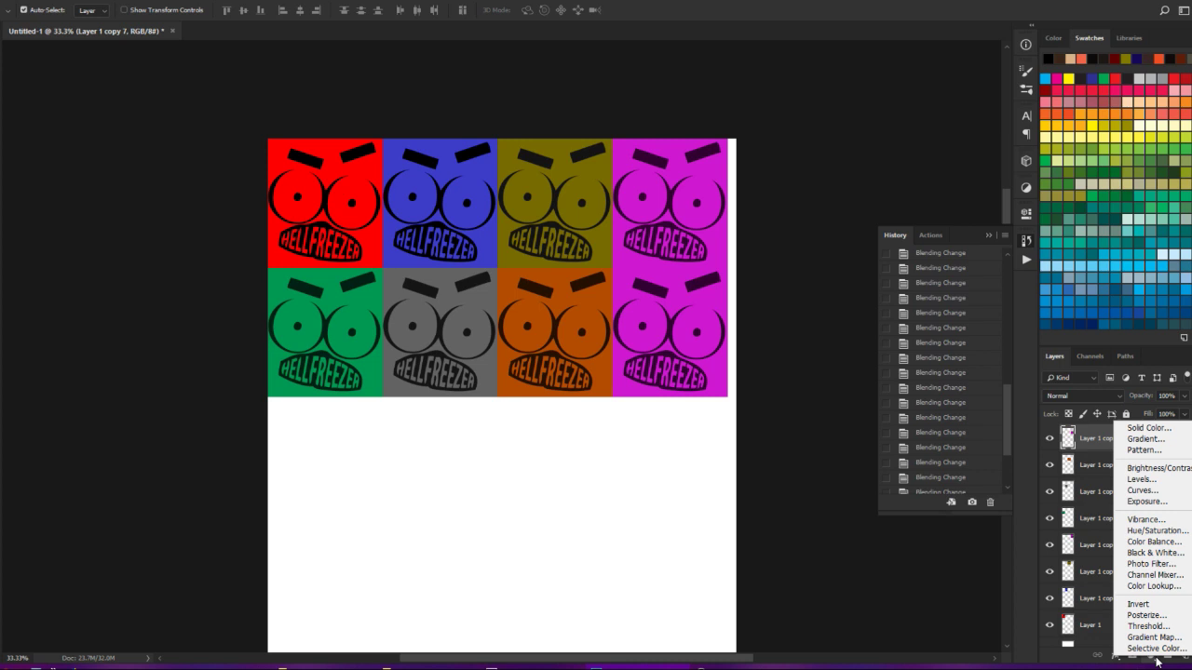
click(1115, 470)
click(1153, 657)
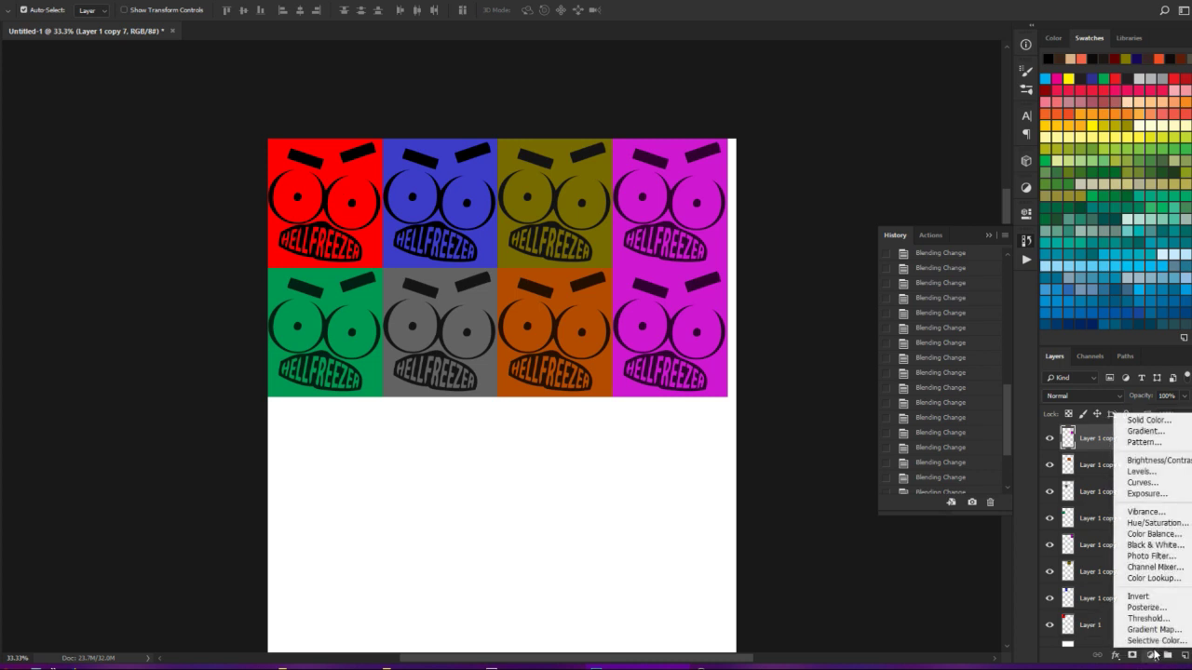
click(1148, 420)
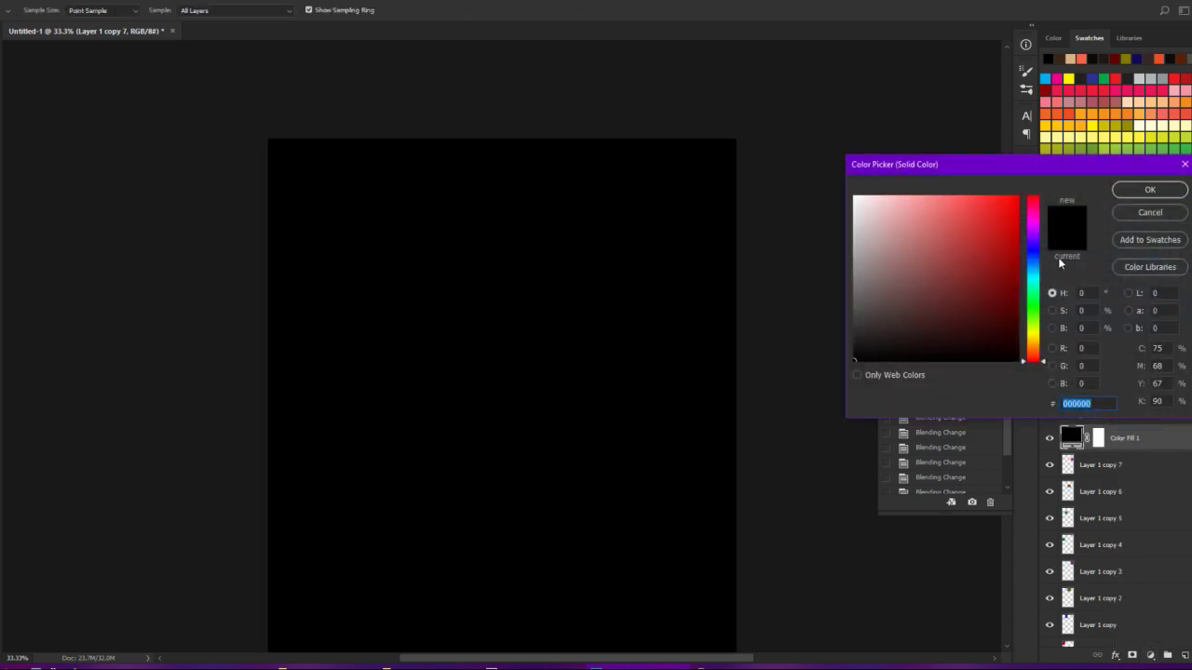
click(1039, 229)
click(1005, 269)
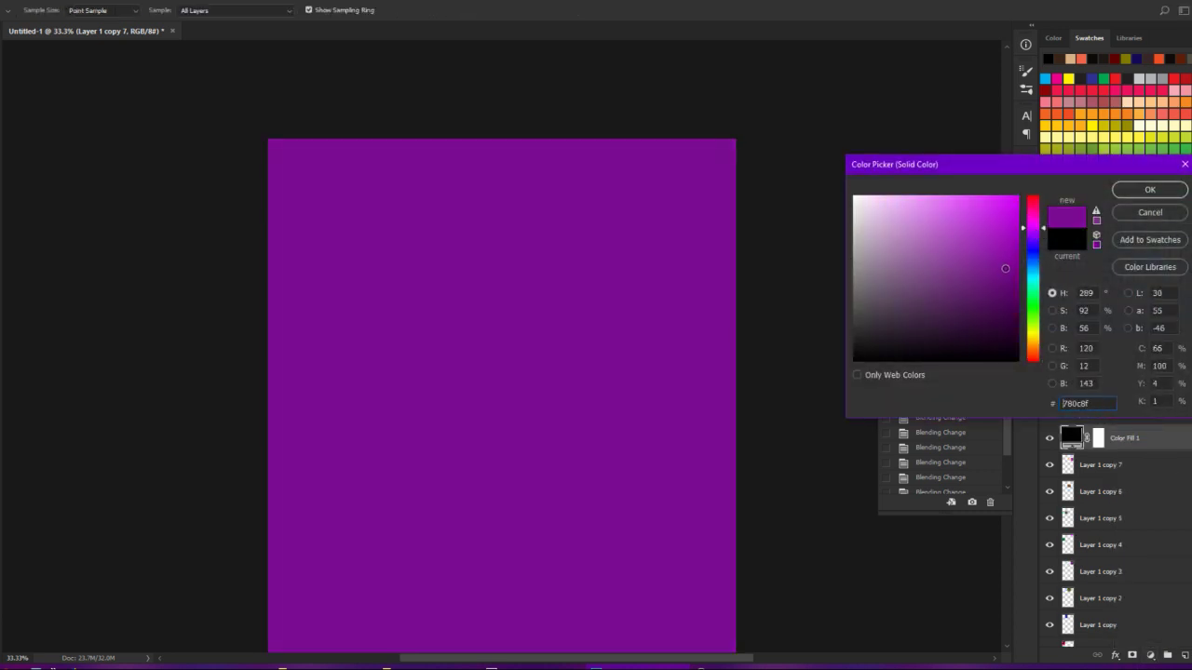
drag(1005, 268, 1033, 232)
click(1016, 283)
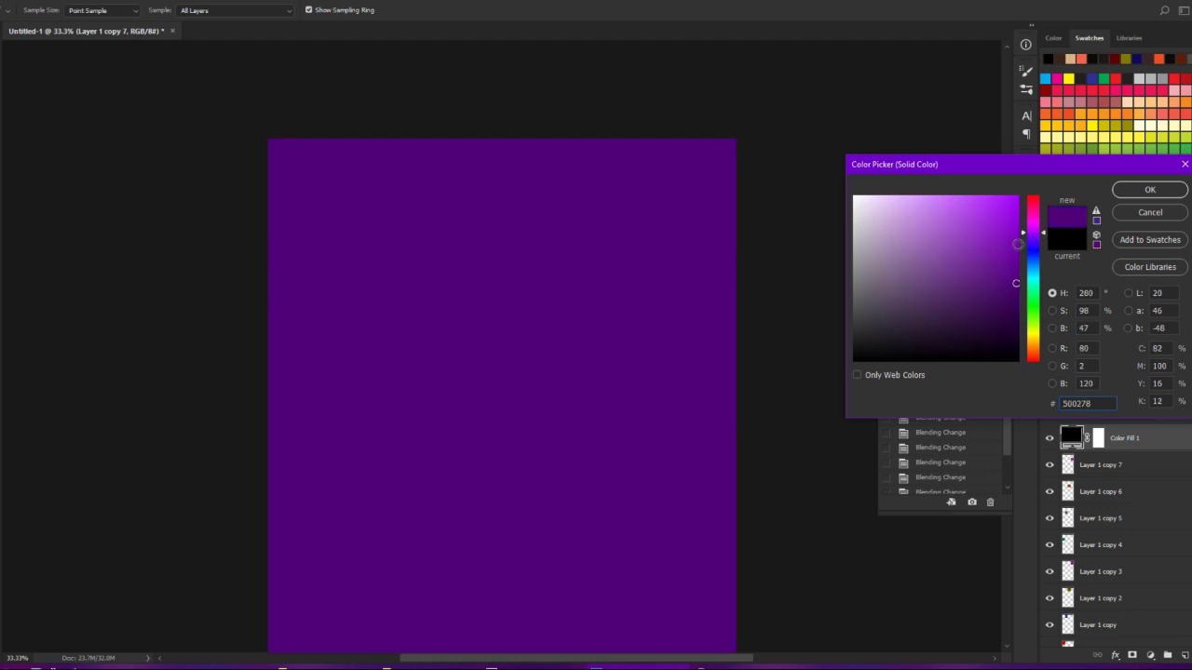
click(1013, 323)
click(1146, 190)
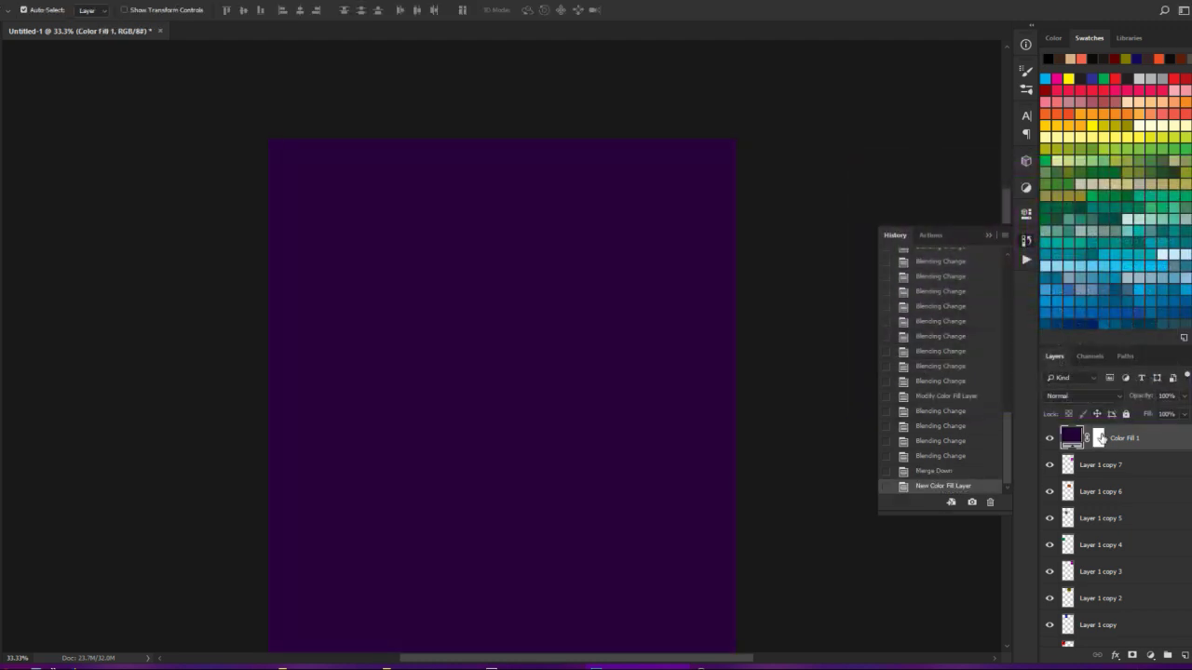
- Clip the dark purple color fill to Layer 1 copy 7
right_click(1128, 447)
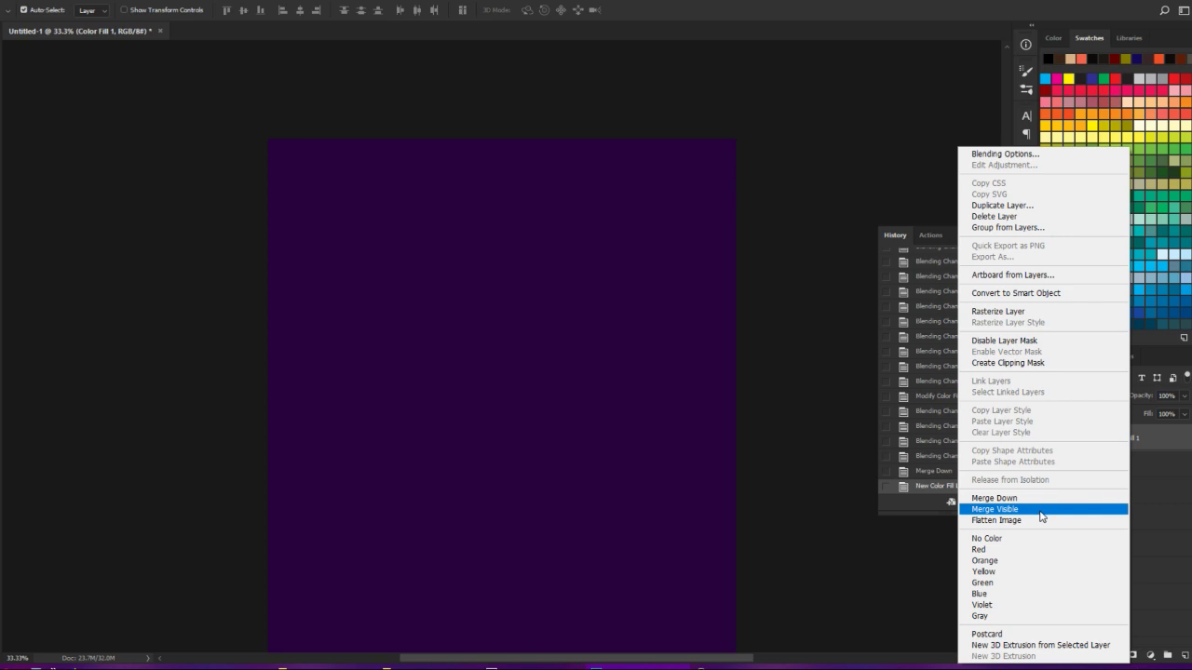
click(1162, 447)
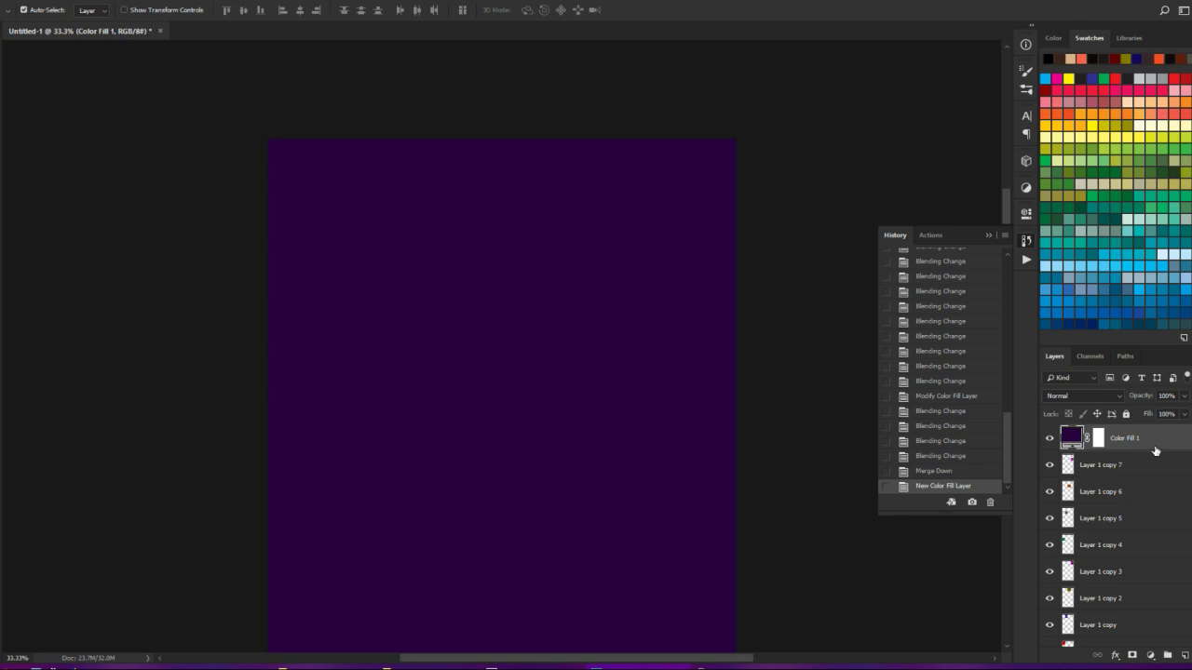
drag(1154, 451, 1143, 449)
alt+click(1144, 451)
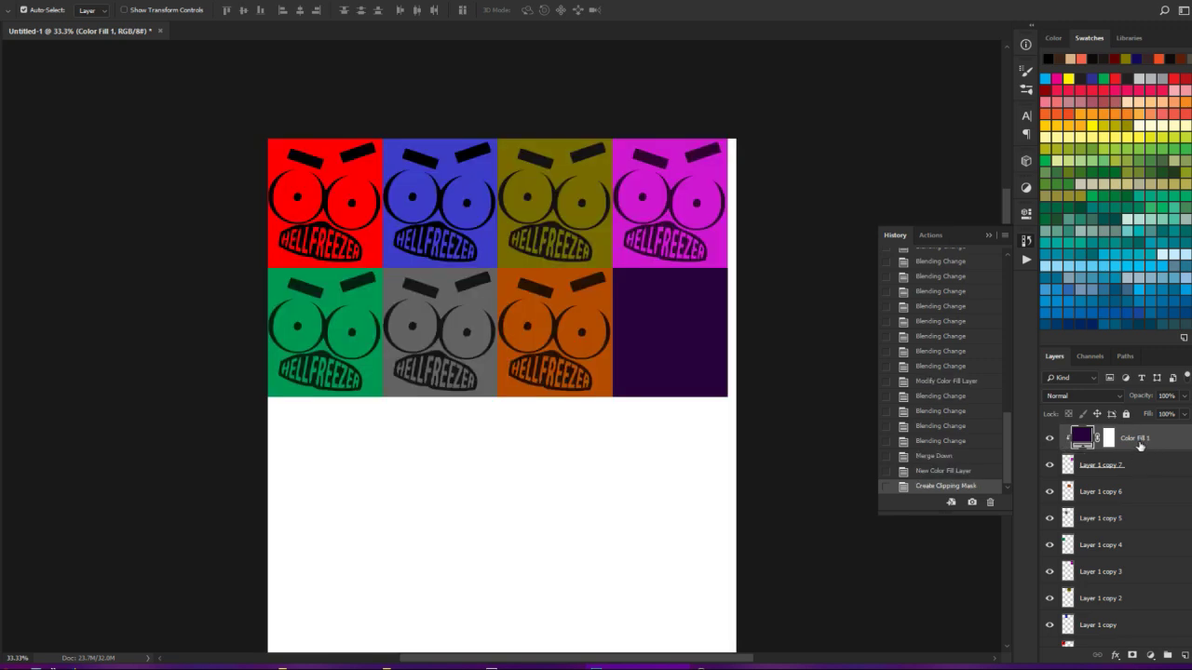
- Compare the Color, Hue and Luminosity blend modes on the clipped dark purple fill
click(1100, 396)
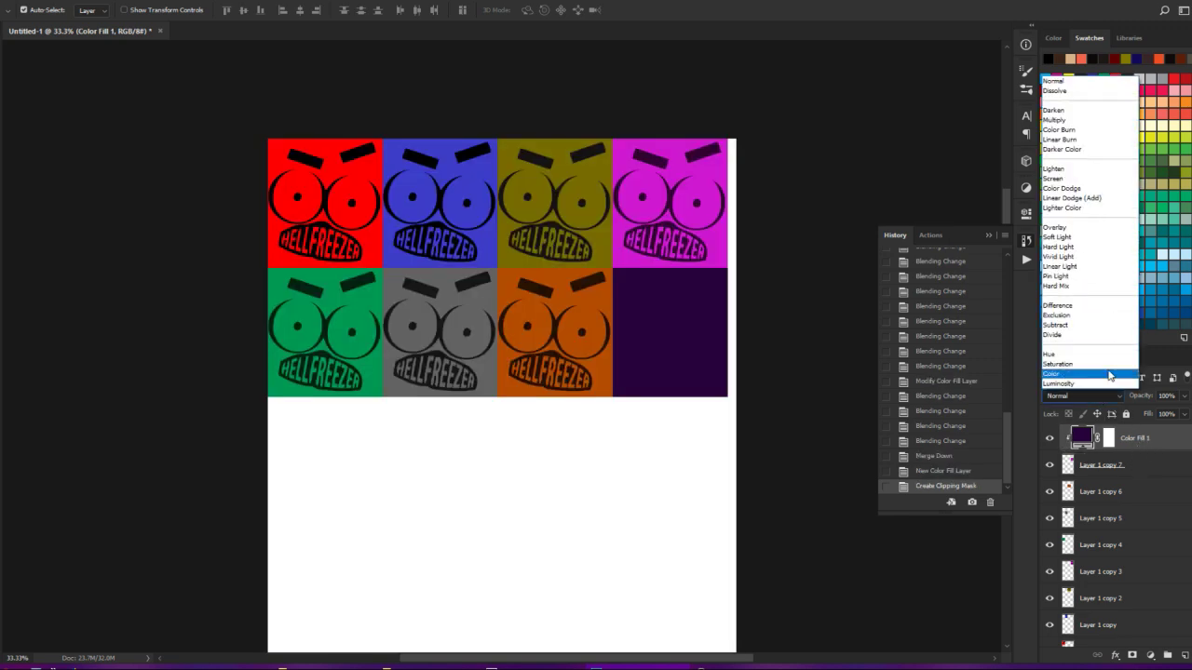
click(1110, 374)
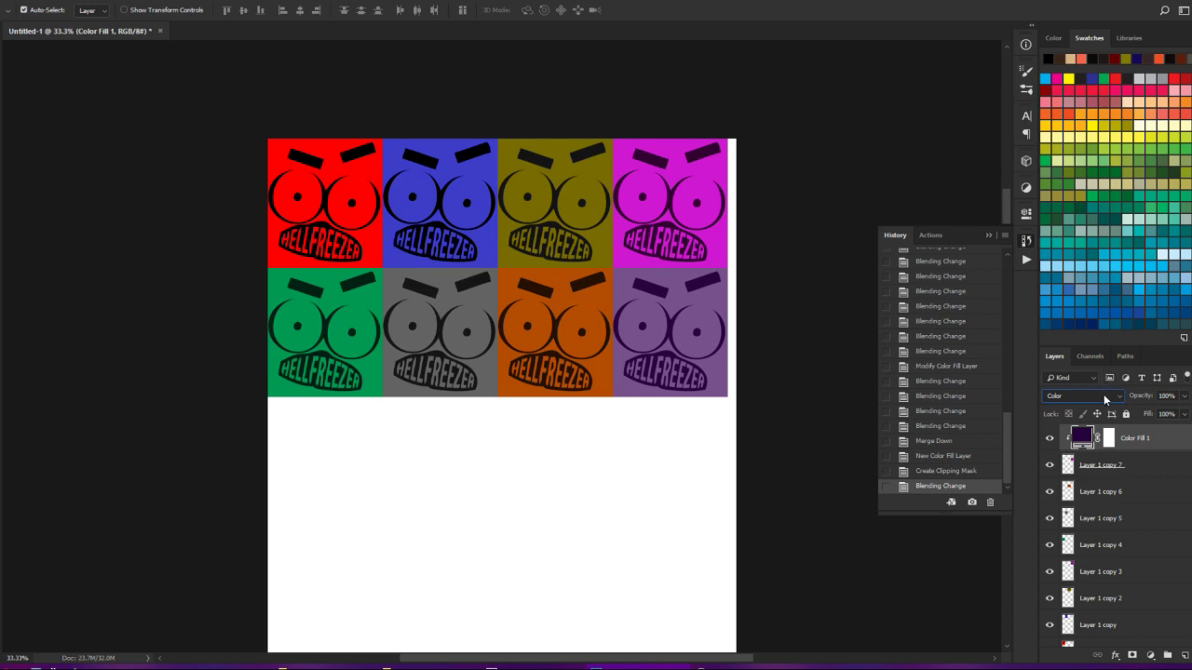
click(1092, 398)
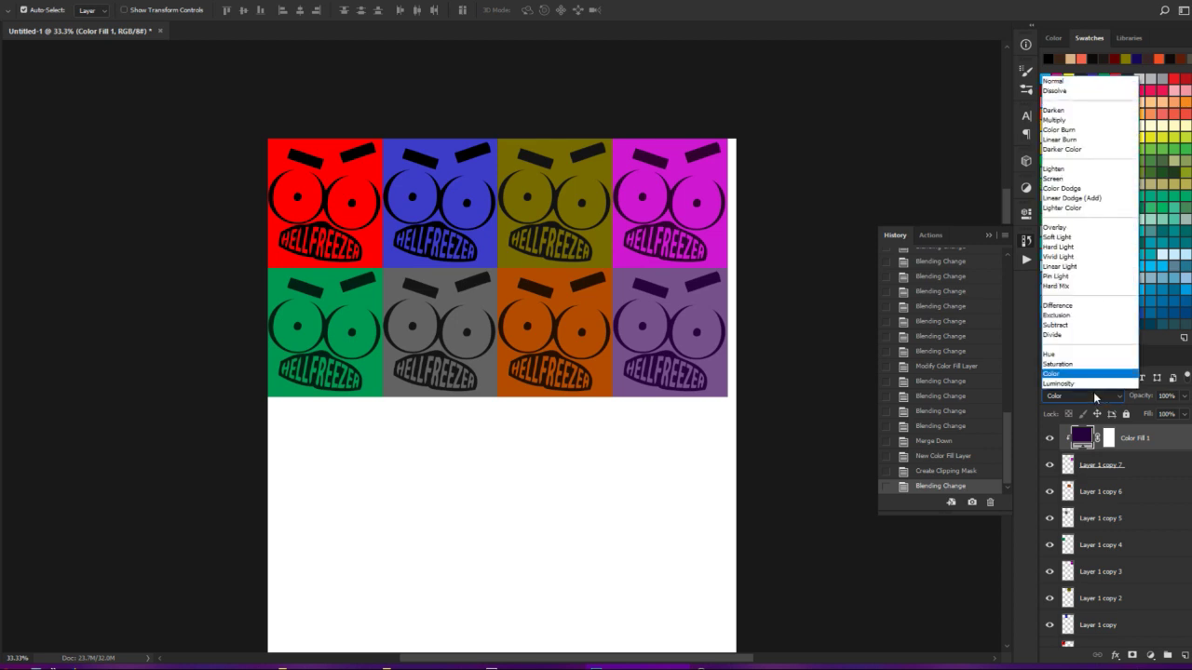
click(1093, 392)
scroll(1093, 393, down, 5)
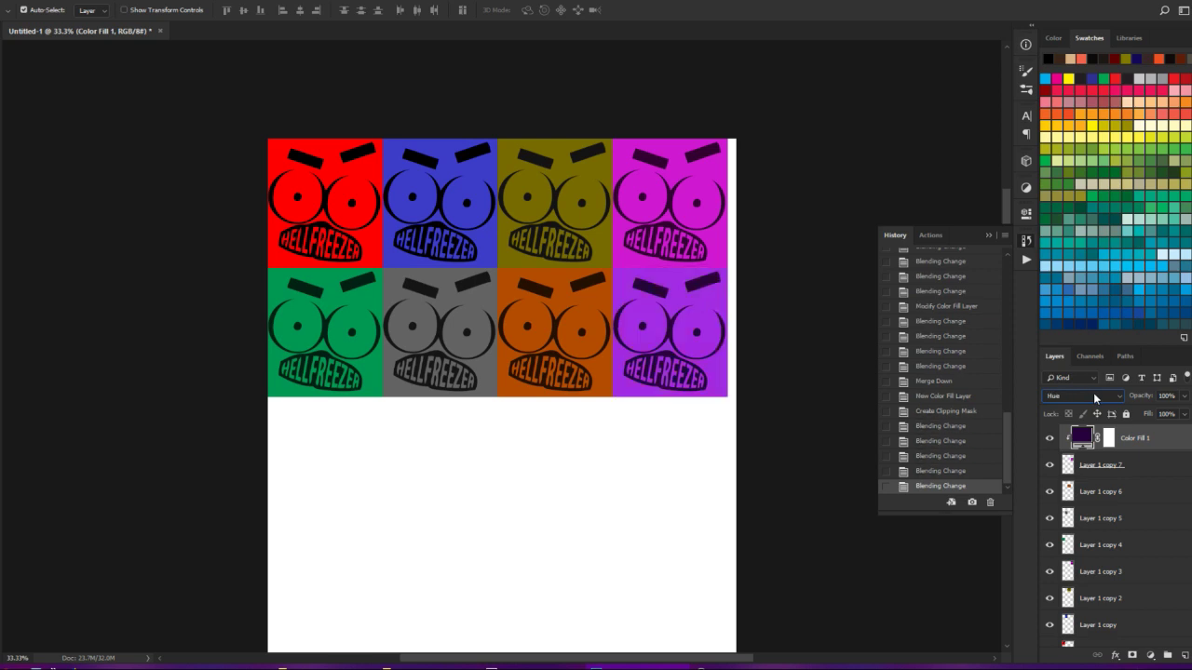
scroll(1093, 393, down, 1)
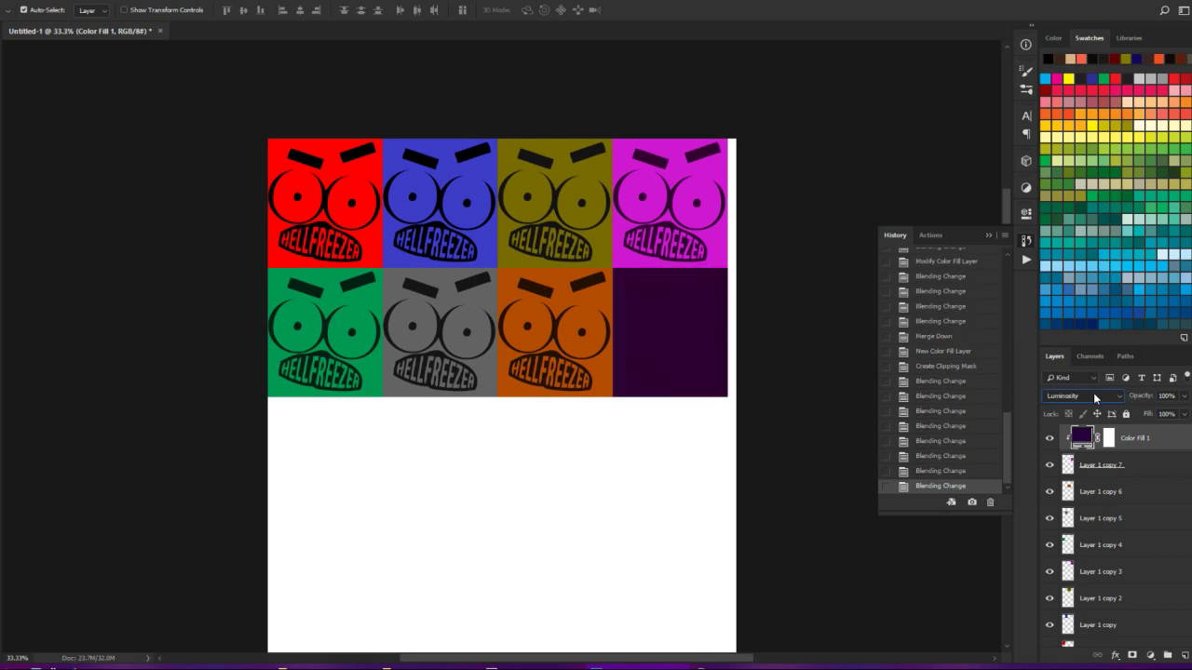
scroll(1093, 393, up, 1)
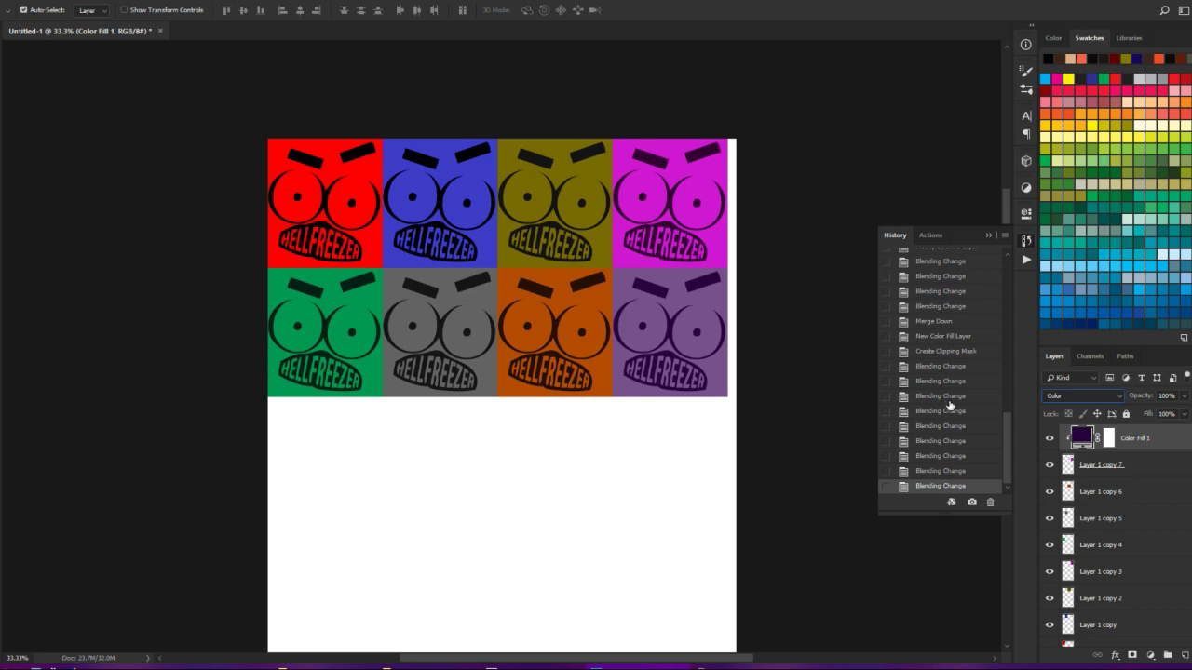
- Set the clipped purple fill's blend mode to Hue and merge it down into Layer 1 copy 7
click(1069, 394)
click(1078, 361)
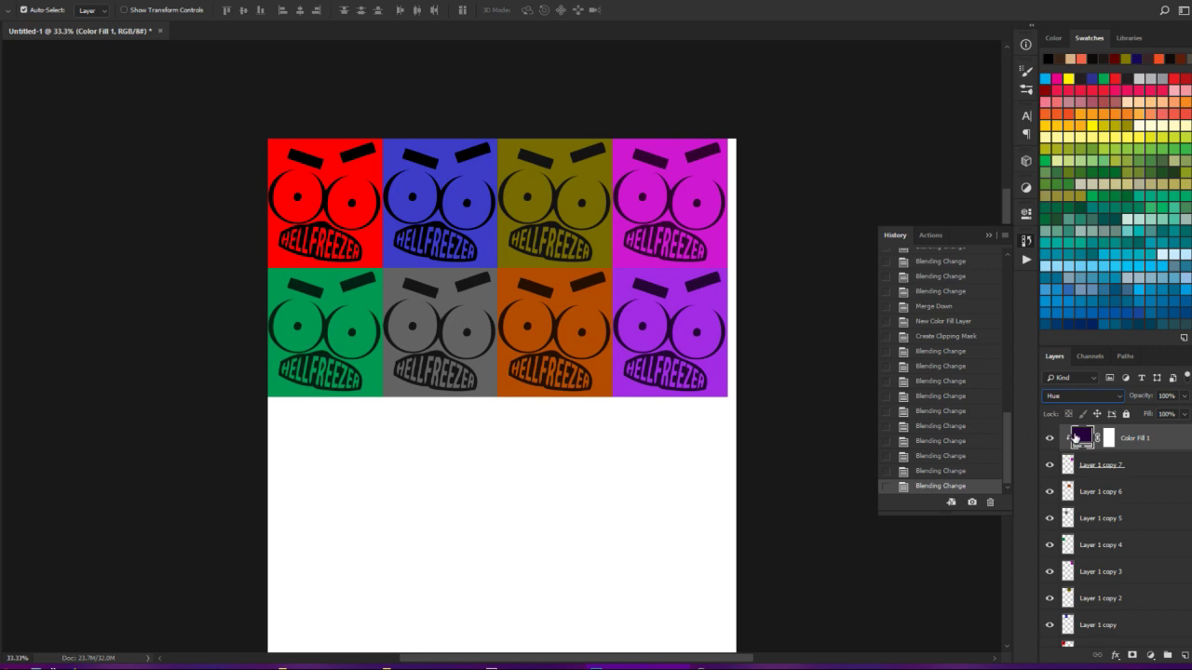
right_click(1122, 438)
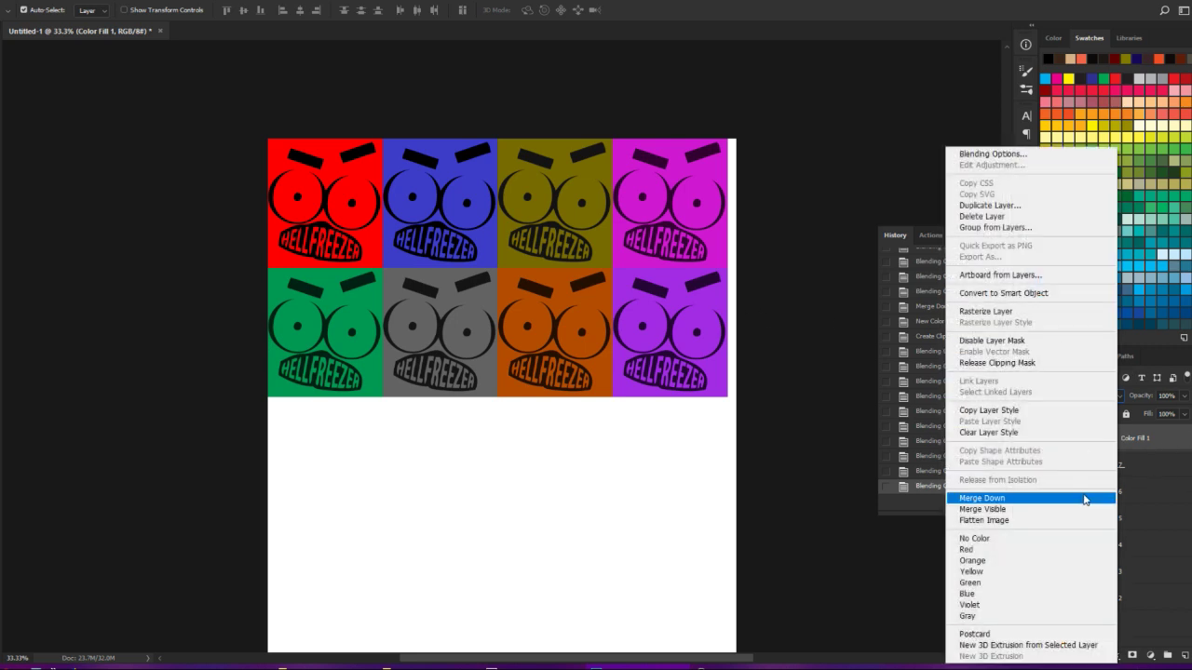
click(1015, 497)
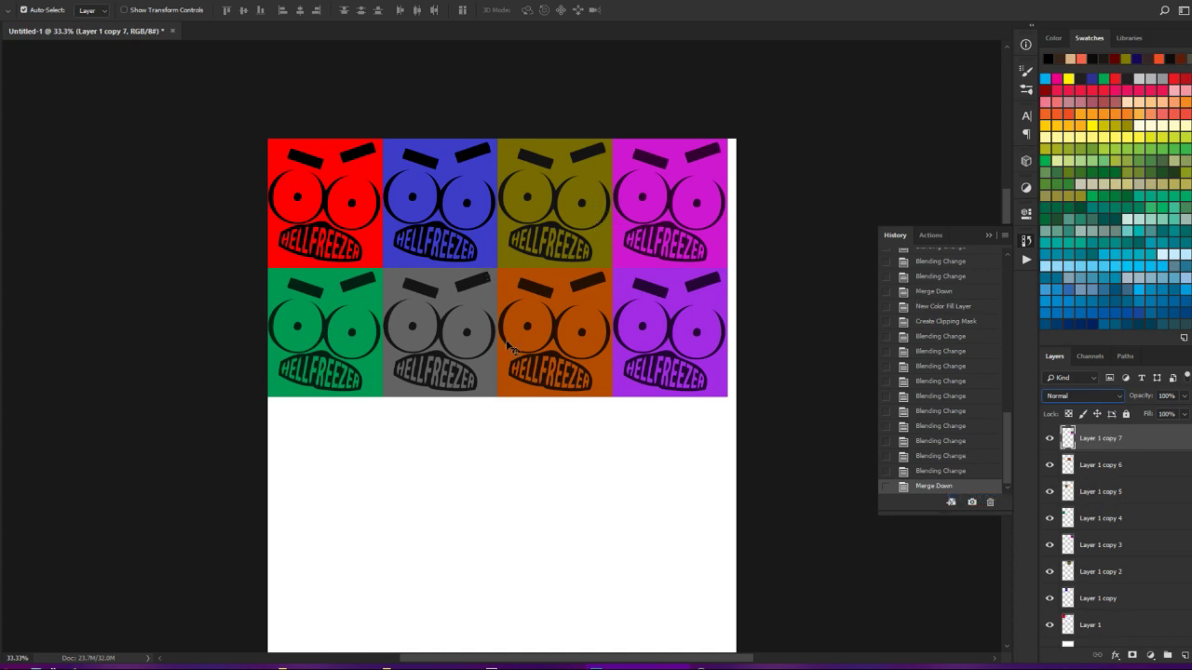
- Move the purple tile below the green tile and the magenta tile below the orange tile to start a third row
drag(668, 337, 328, 464)
drag(676, 221, 562, 475)
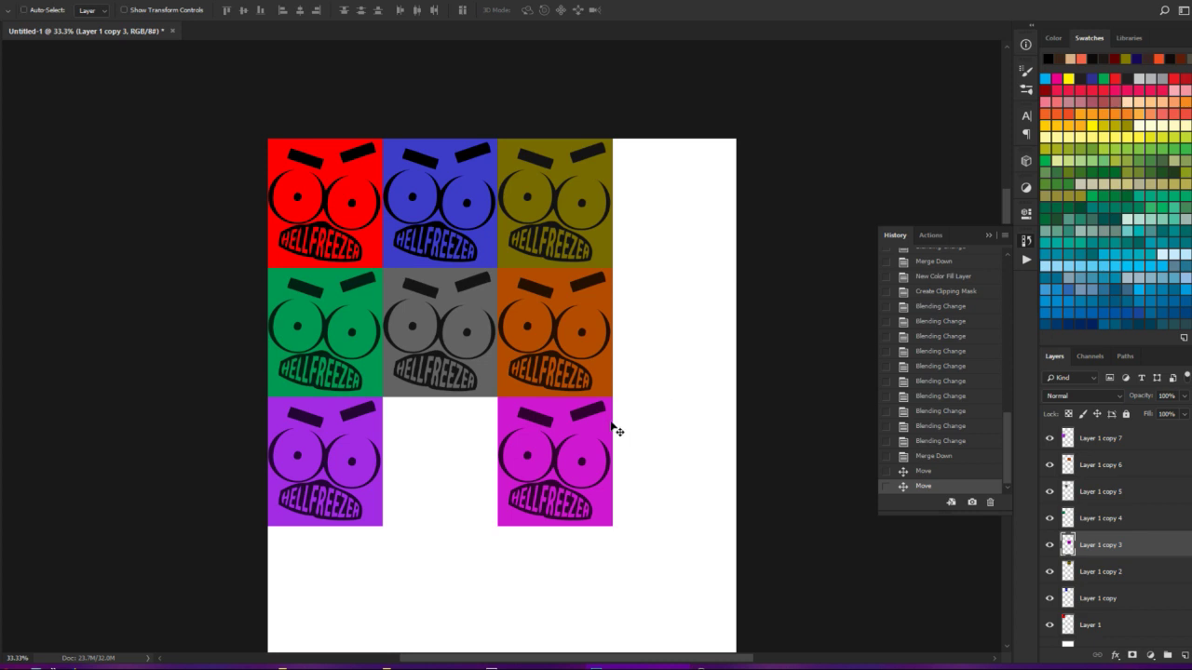
- Duplicate Layer 1 copy 7 and move the copy into the gap between the purple and magenta tiles
key(ctrl+minus)
scroll(617, 424, down, 3)
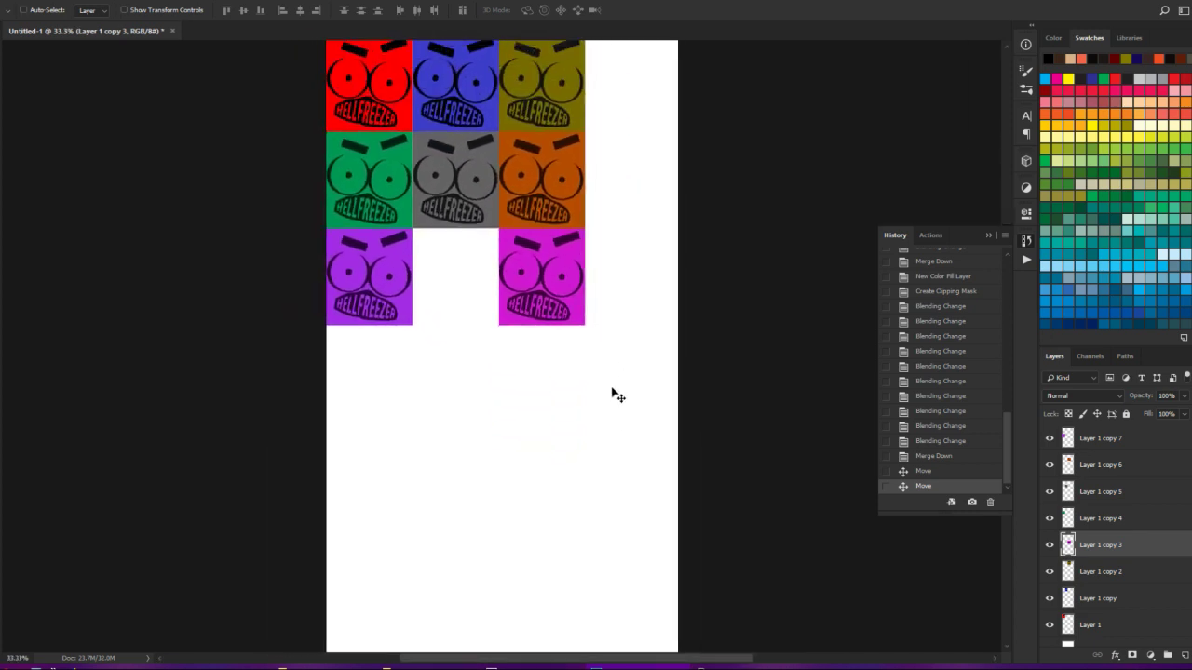
key(ctrl+minus)
key(ctrl+minus)
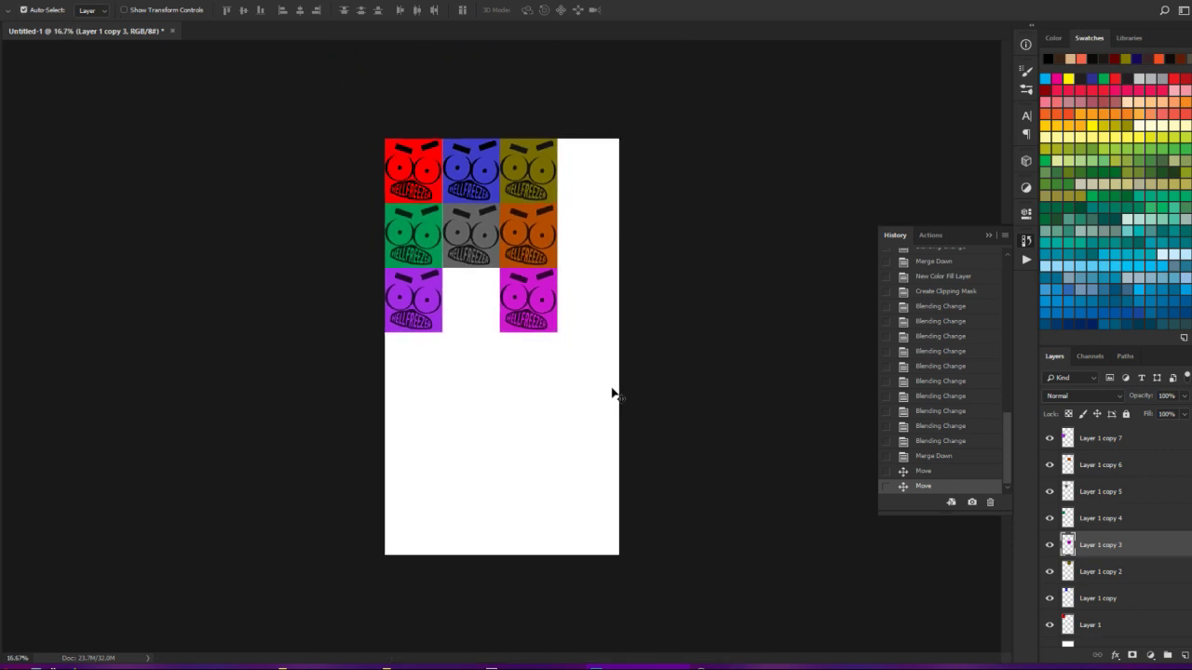
click(1120, 448)
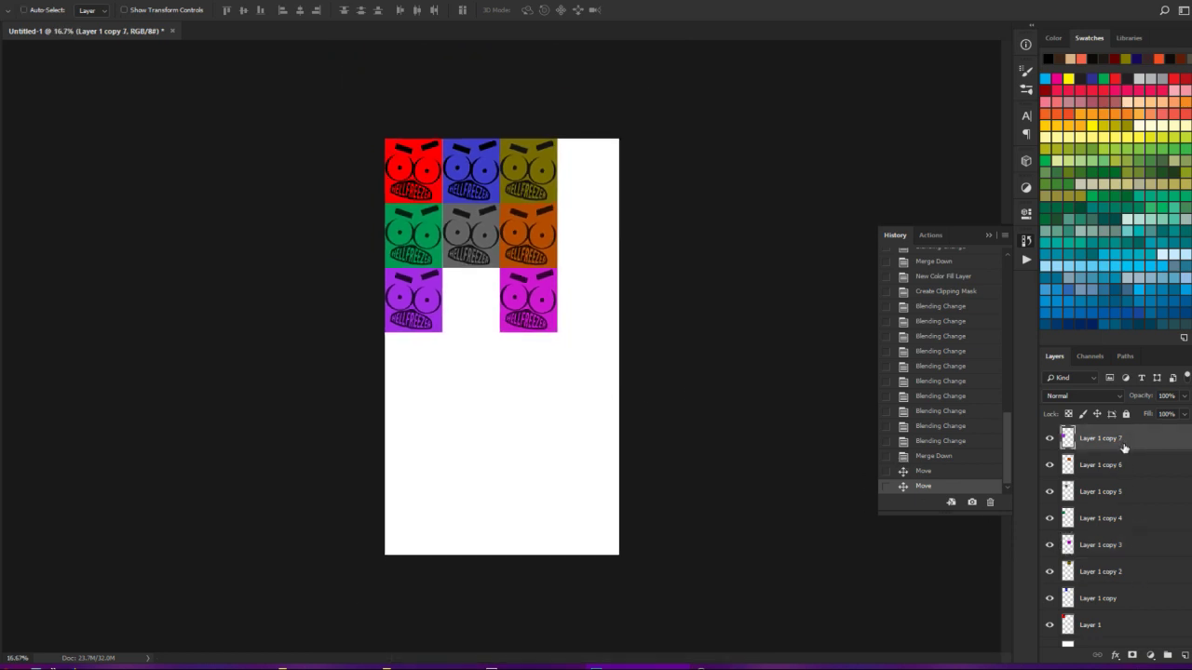
key(ctrl+j)
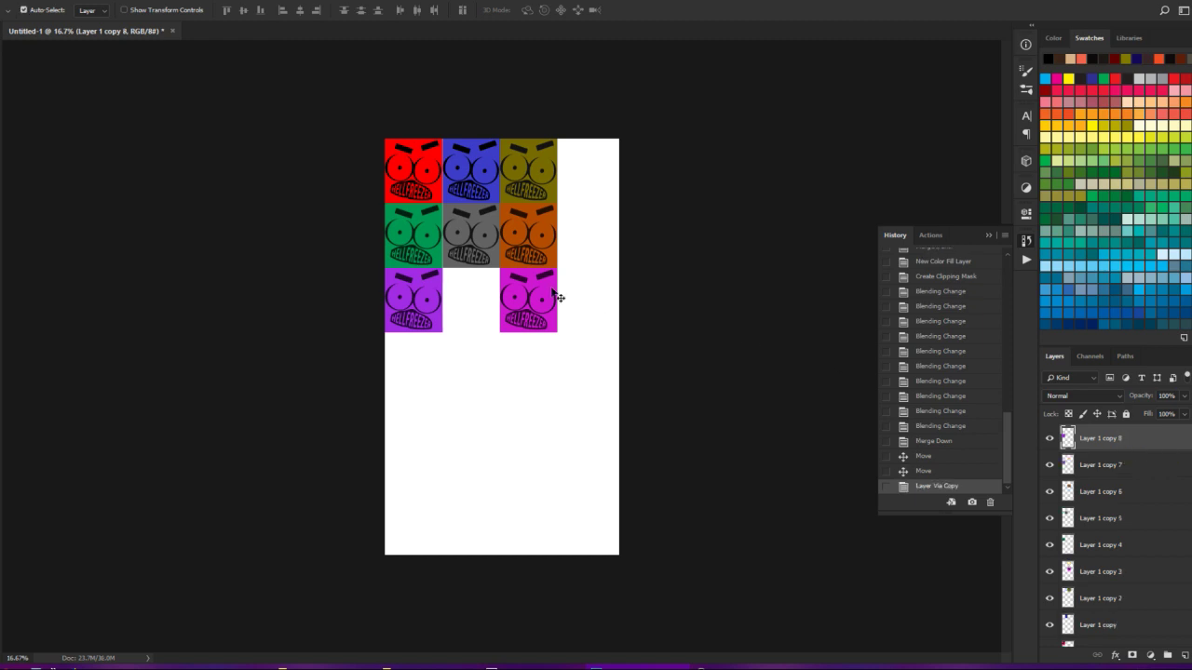
drag(540, 321, 482, 321)
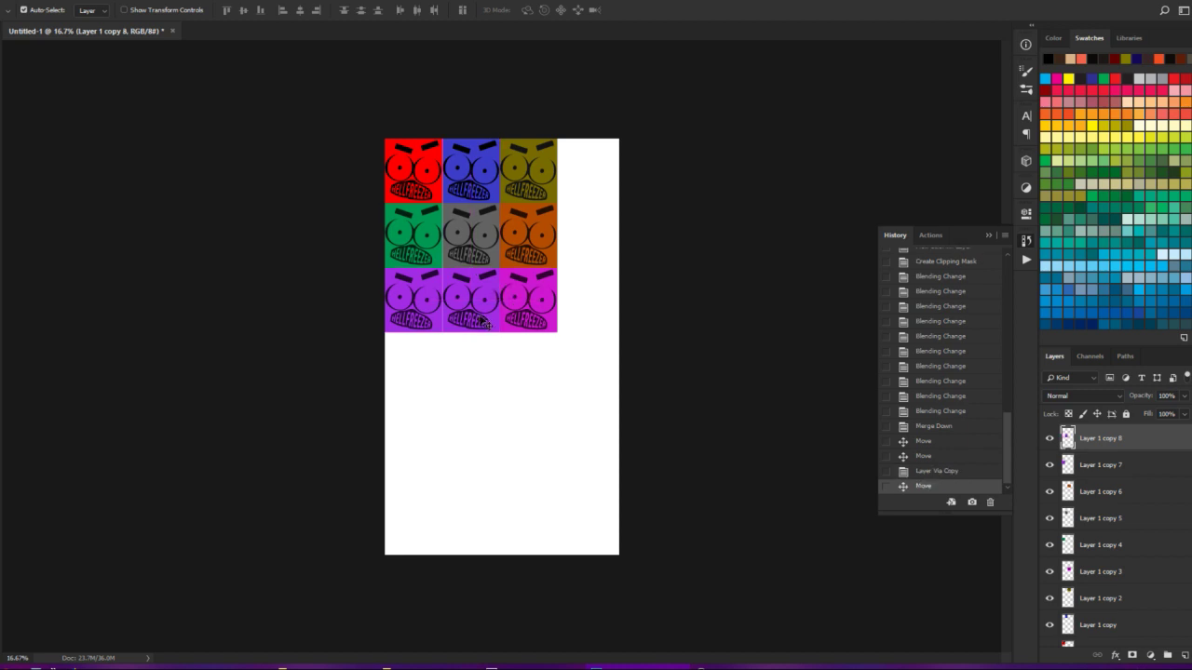
- Add a Hue/Saturation adjustment above Layer 1 copy 8, trying a hue of -10, resetting it, and setting +10
scroll(479, 325, up, 2)
scroll(419, 336, up, 1)
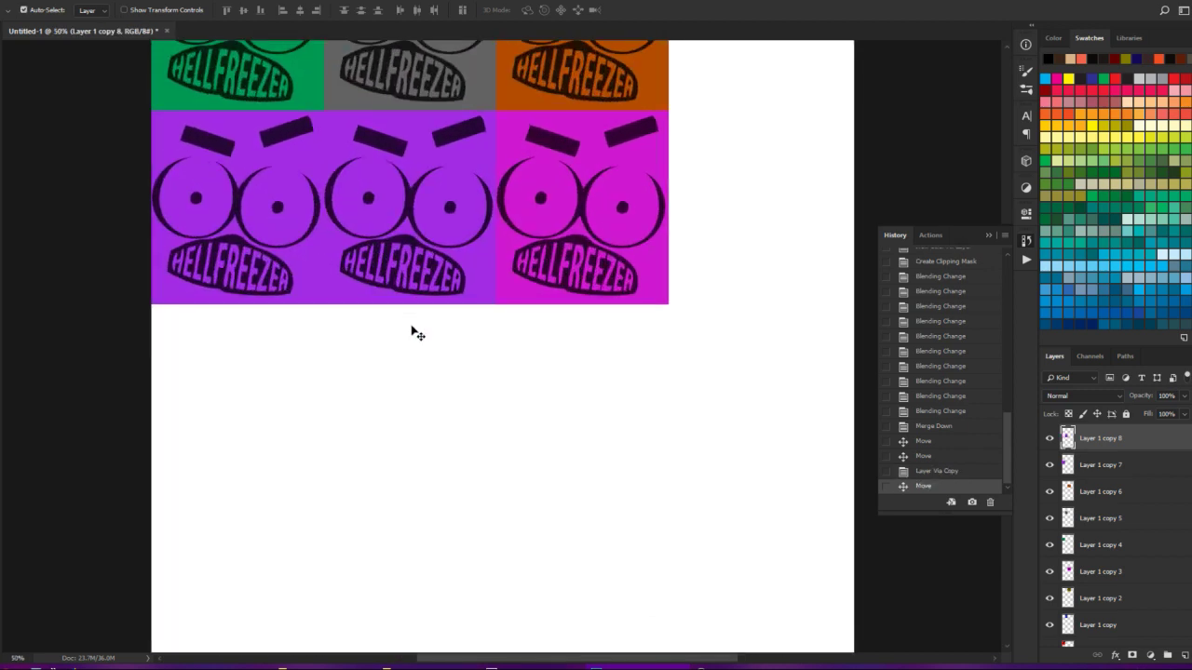
scroll(417, 334, up, 2)
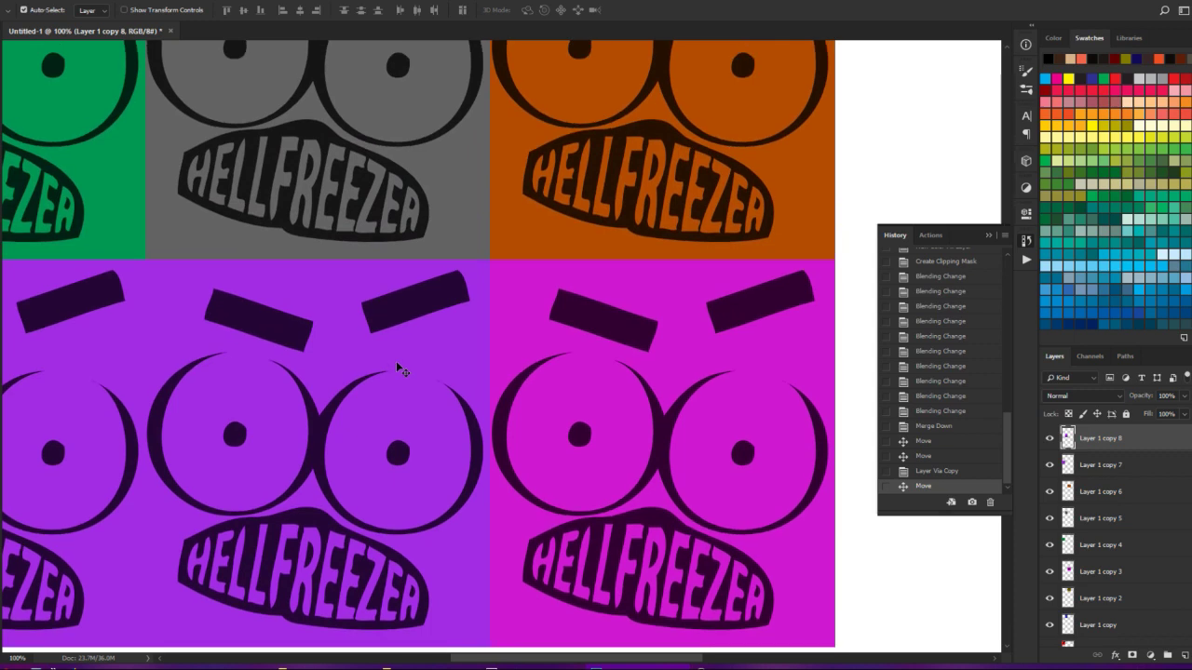
scroll(396, 362, down, 3)
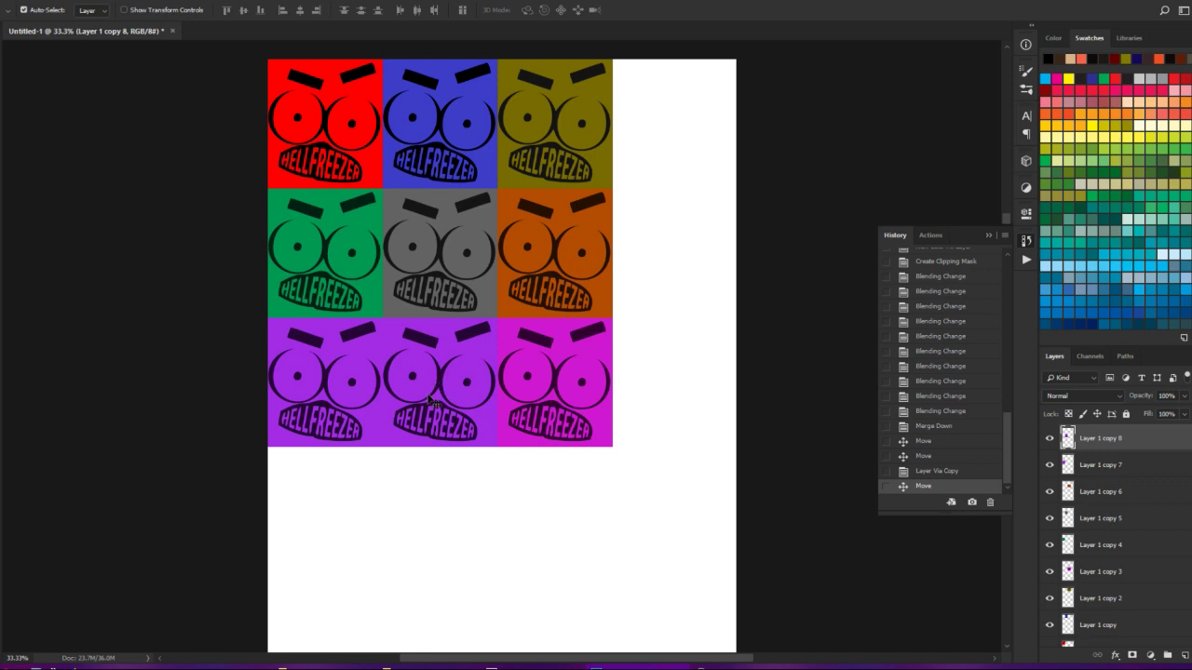
click(1150, 656)
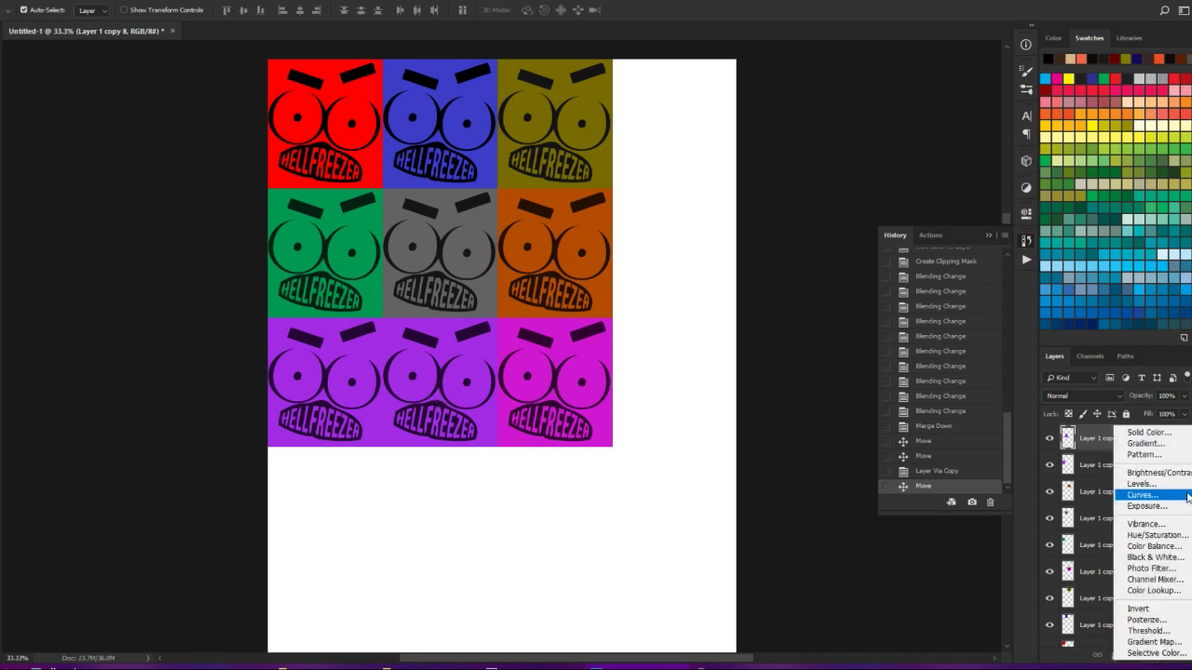
click(1153, 535)
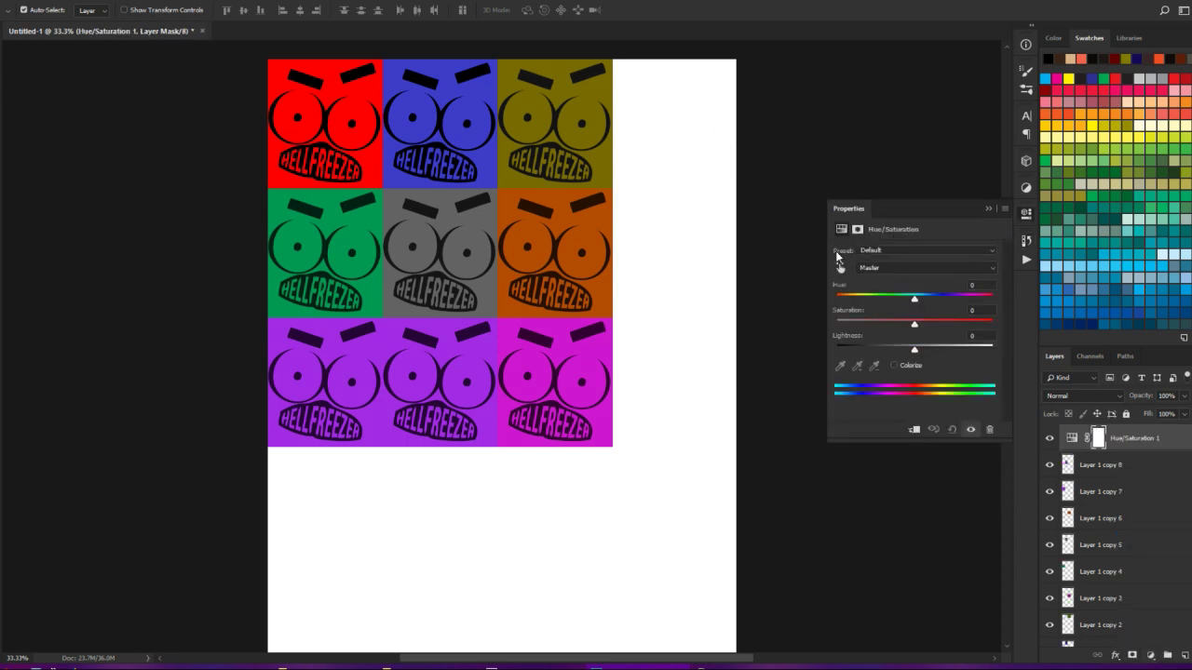
drag(915, 299, 906, 299)
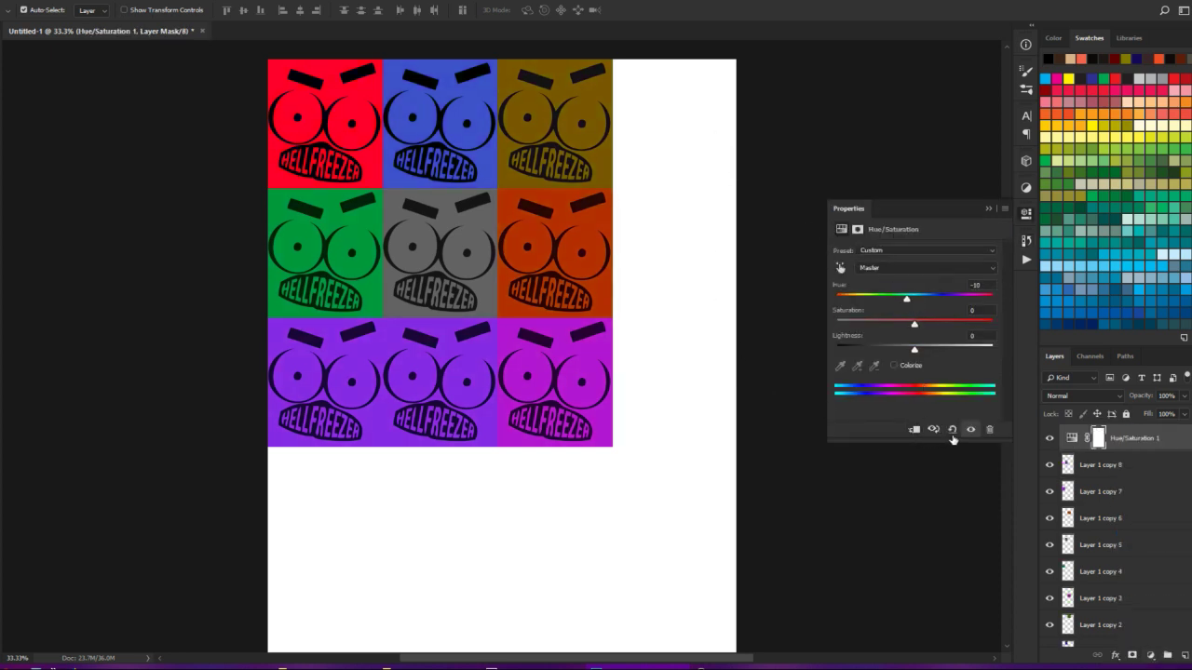
click(952, 429)
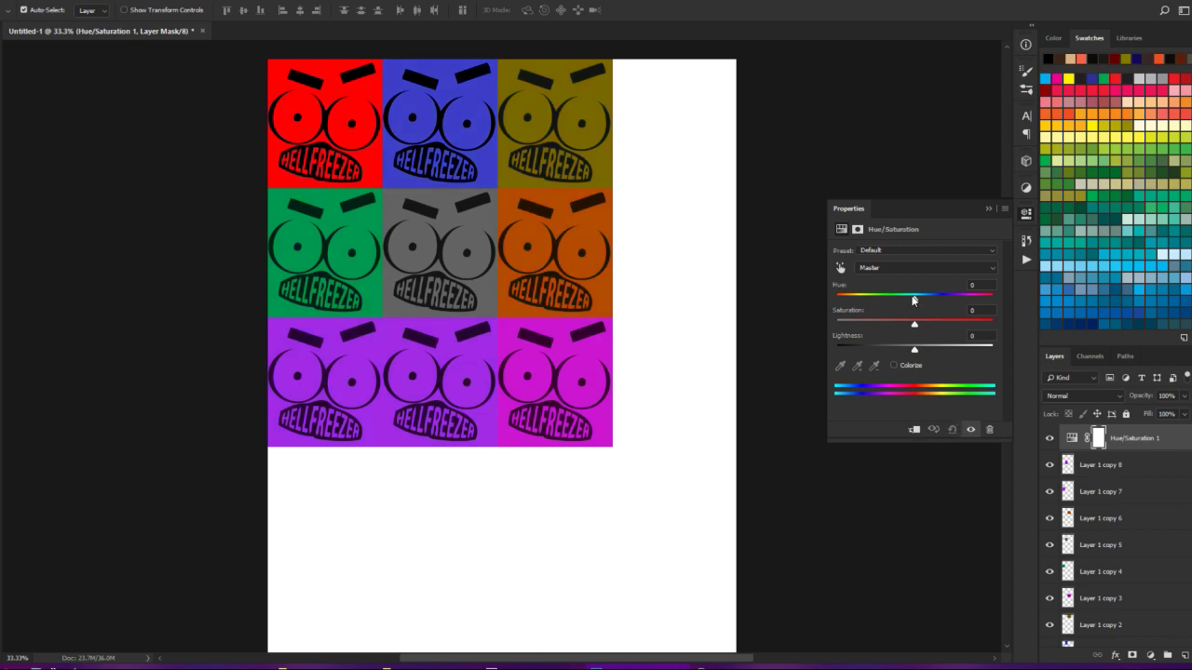
mouse_move(913, 299)
mouse_down()
mouse_move(903, 301)
mouse_move(922, 305)
mouse_up()
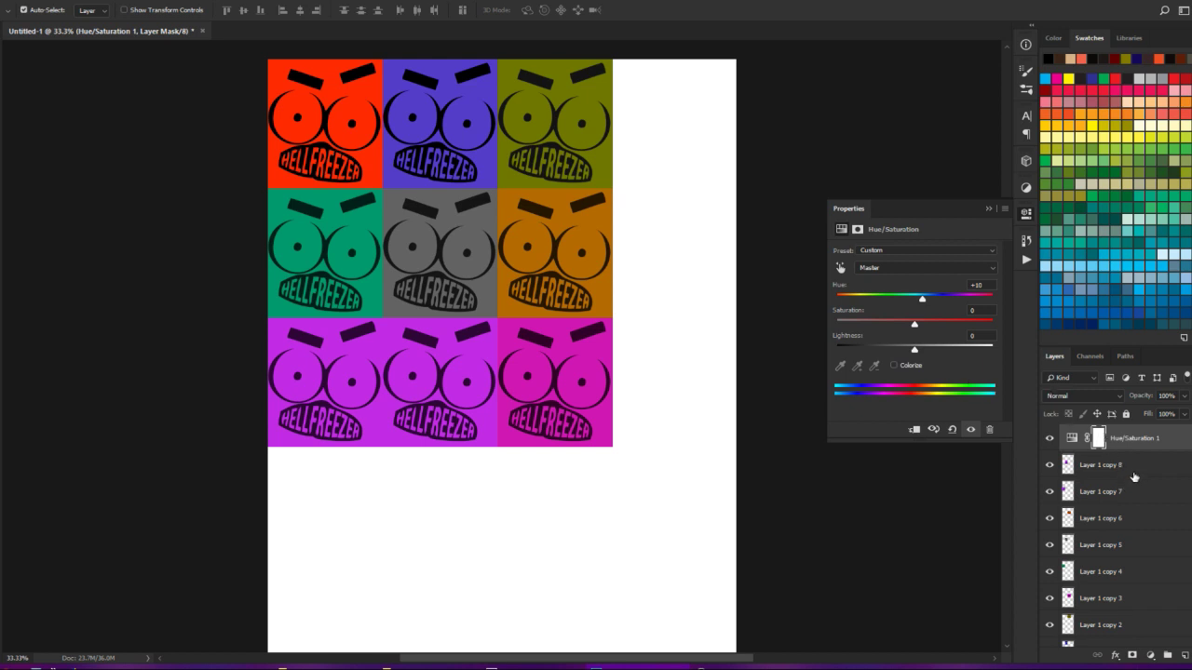
- Clip the Hue/Saturation adjustment to Layer 1 copy 8 and set its hue to -96 for a cyan tile
drag(1131, 451, 1122, 448)
alt+click(1122, 448)
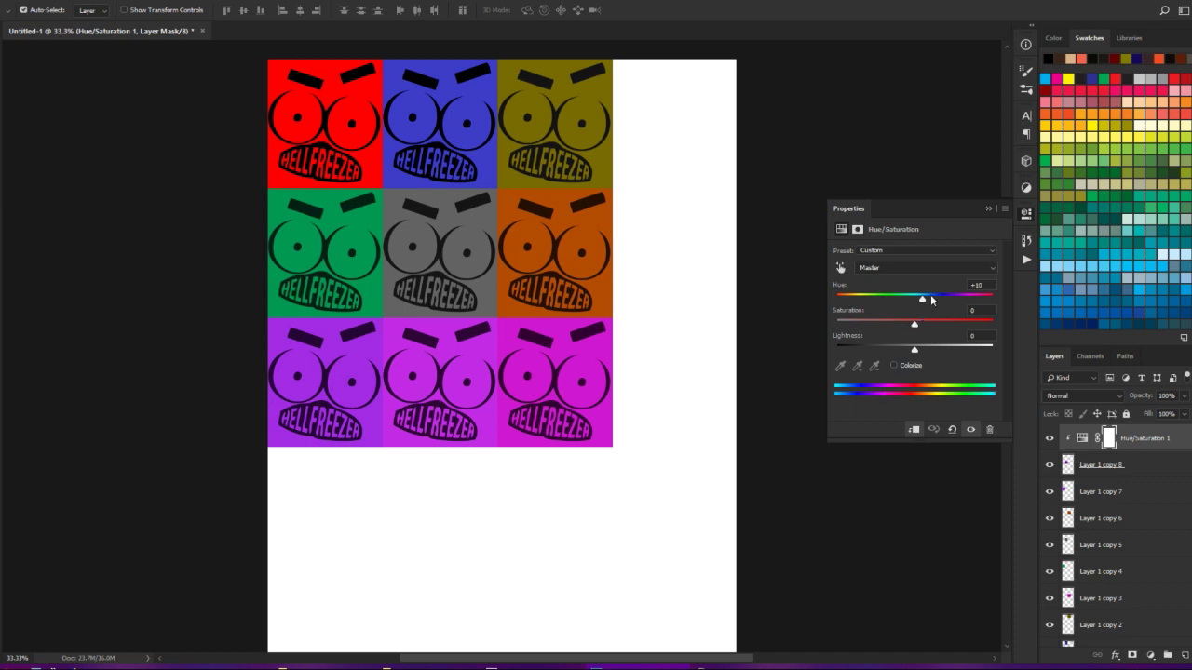
drag(922, 298, 863, 312)
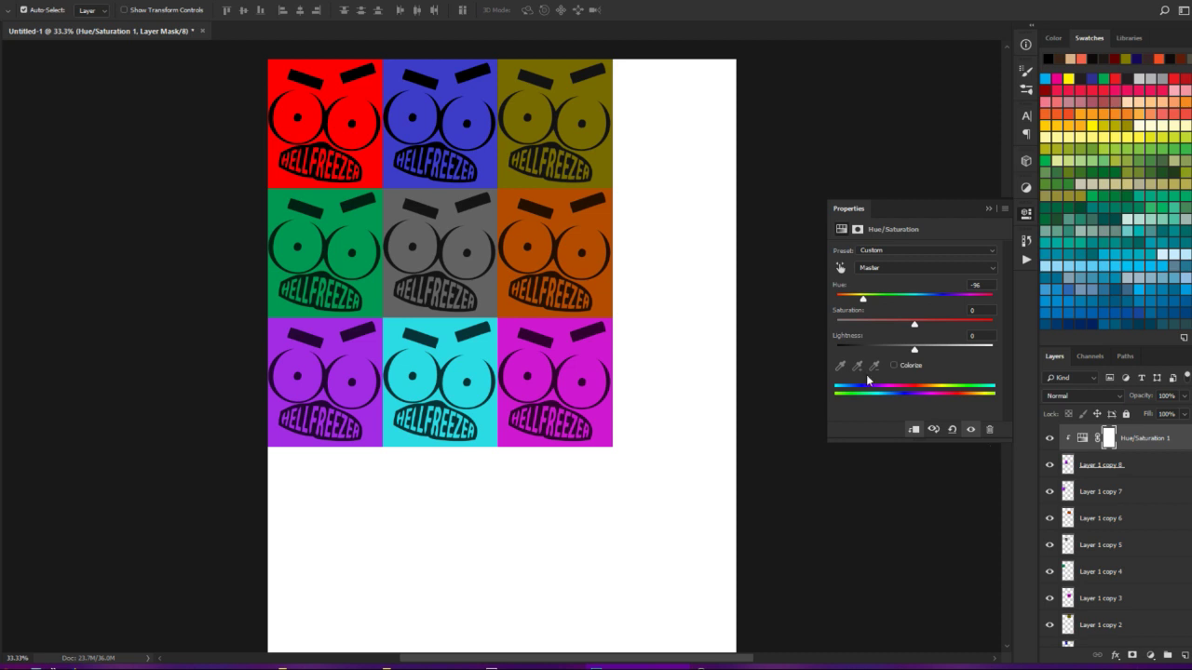
- Add a Hue/Saturation adjustment above the red tile on Layer 1 and clip it to that layer
click(321, 148)
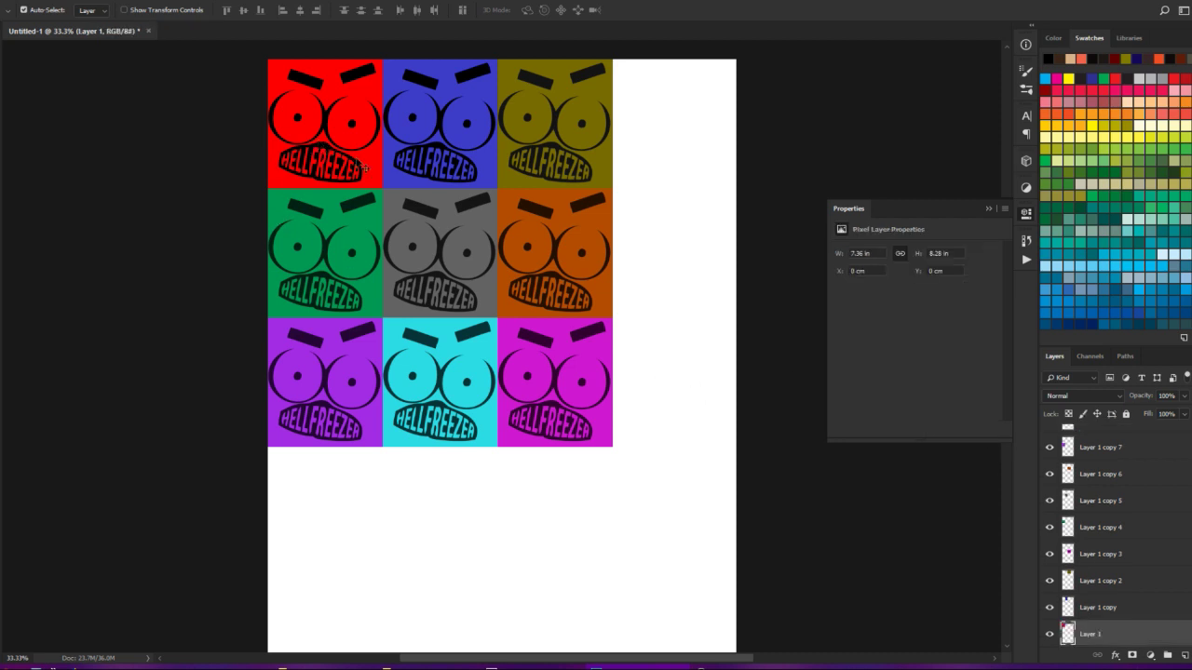
click(1151, 657)
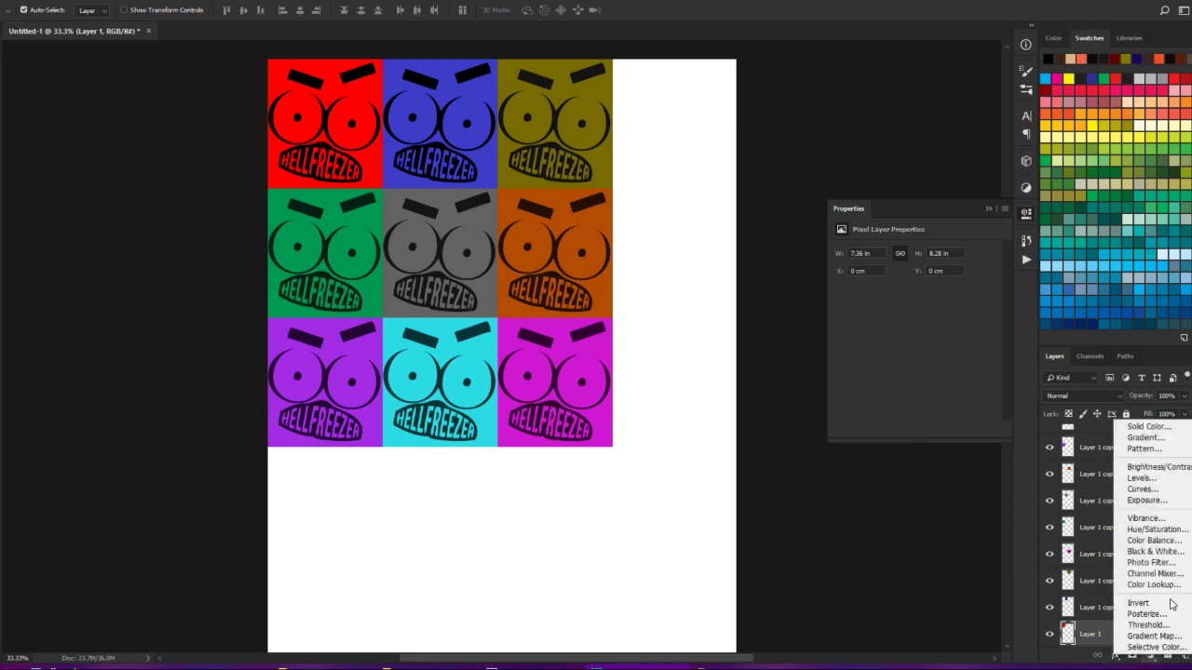
click(1154, 529)
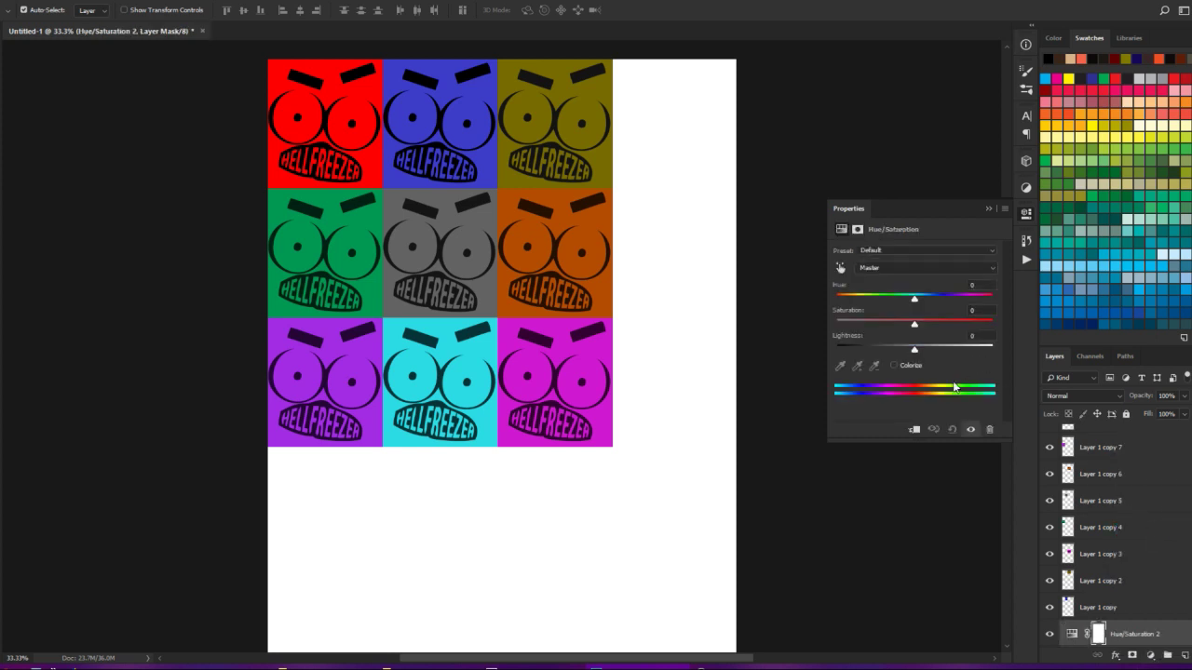
scroll(1117, 596, down, 1)
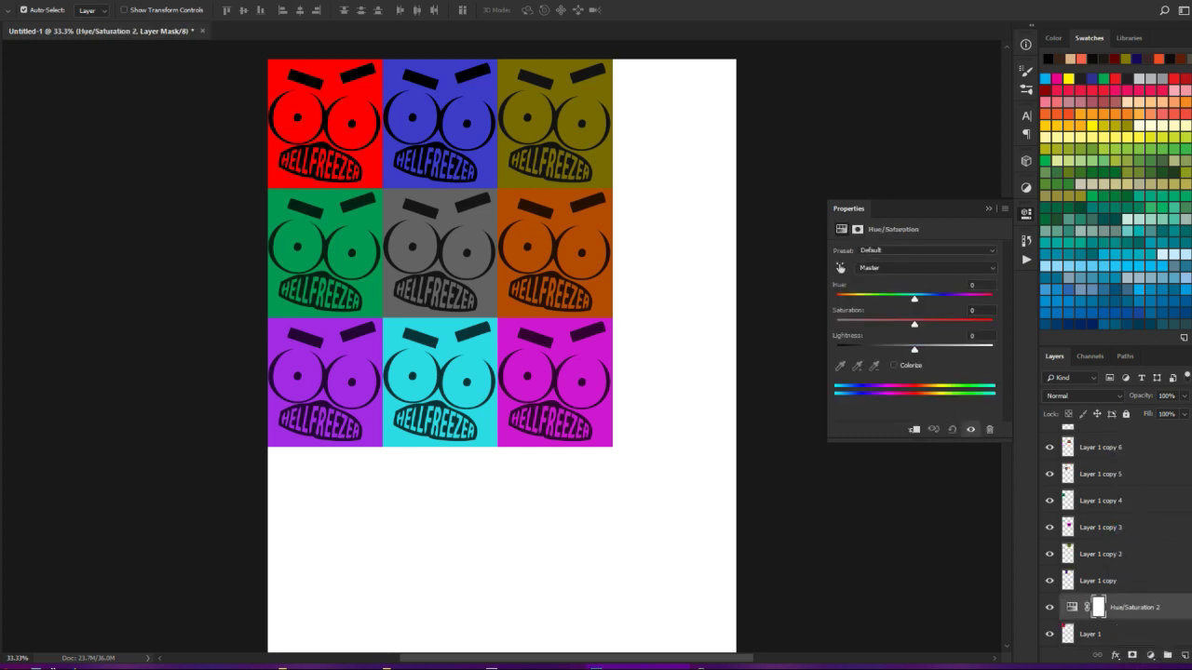
scroll(1118, 596, down, 1)
alt+click(1160, 595)
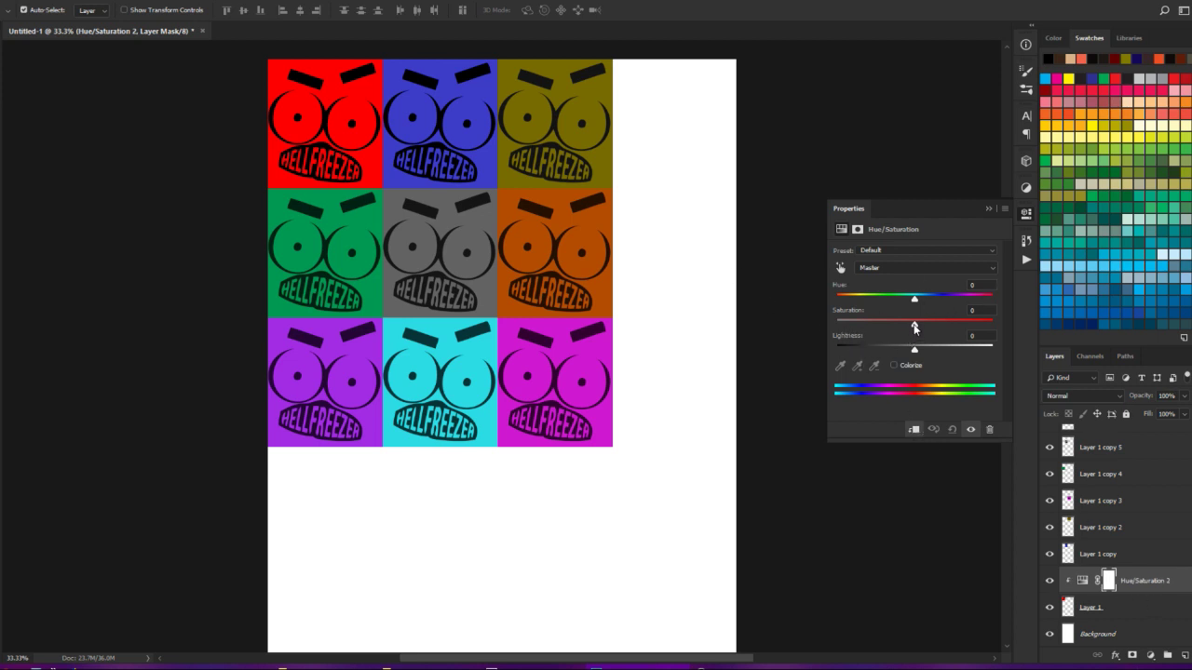
- Try raising the hue of the red tile's clipped adjustment to +27
click(976, 285)
key(Down)
key(Up)
key(Up)
key(Up)
key(Up)
key(Up)
key(Up)
key(Up)
key(Up)
key(Up)
key(Up)
key(Up)
key(Up)
key(Up)
key(Up)
key(Up)
key(Up)
key(Up)
key(Up)
key(Up)
key(Up)
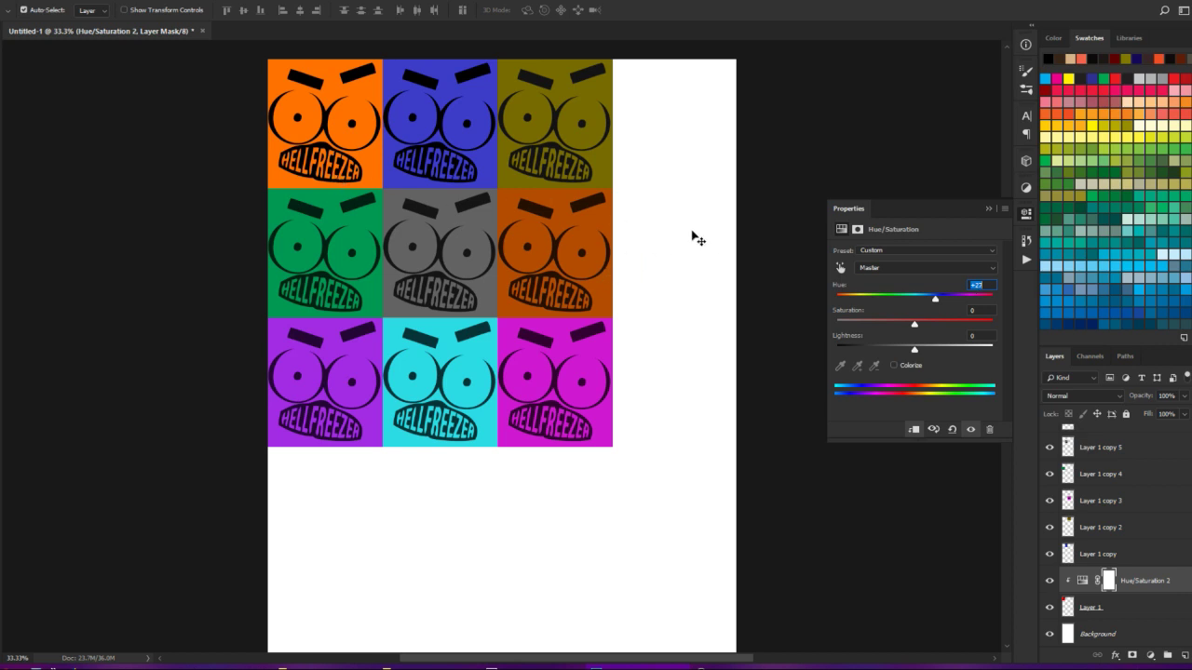
- Set the hue of the red tile's clipped Hue/Saturation adjustment to -8
key(Down)
key(Down)
key(Down)
key(Down)
key(Down)
key(Down)
key(Down)
key(Down)
key(Down)
key(Down)
key(Down)
key(Down)
key(Down)
key(Down)
key(Down)
key(Down)
key(Down)
key(Down)
key(Down)
key(Down)
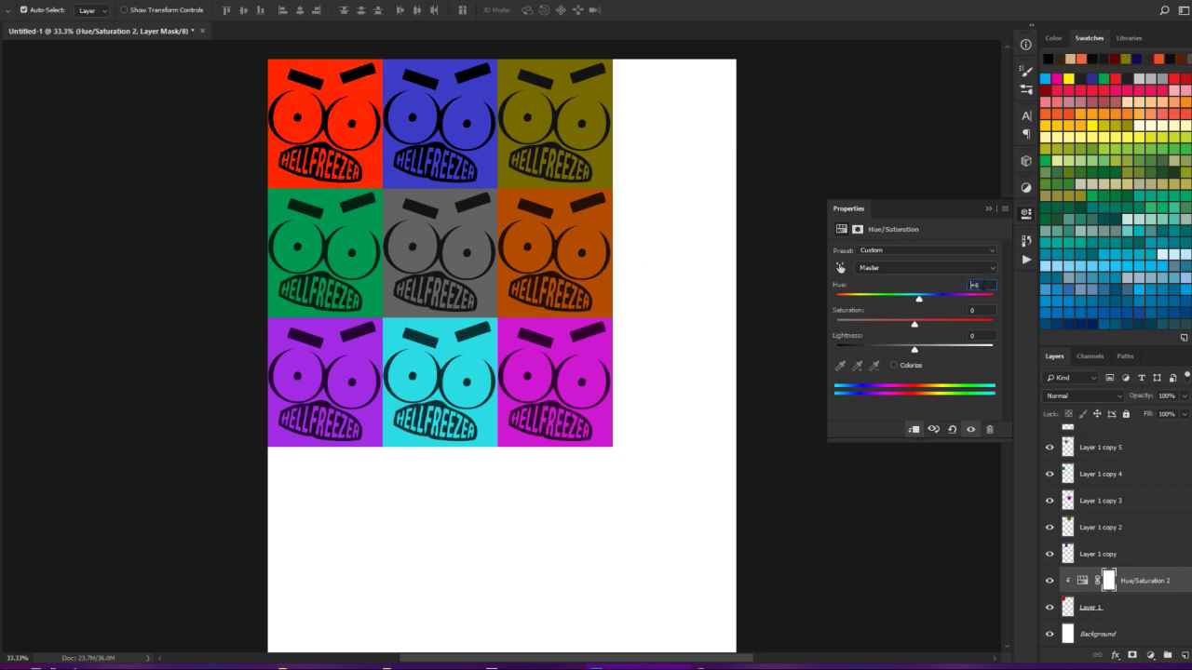
key(Up)
key(Up)
key(Up)
key(Up)
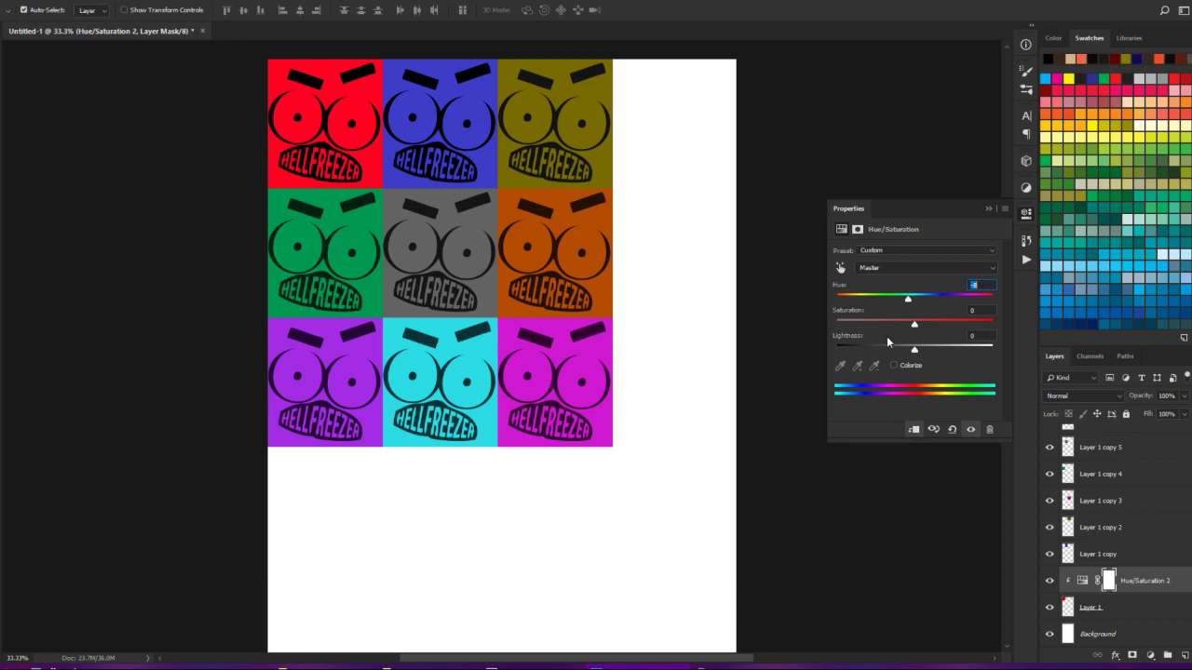
- Raise the saturation of the red tile's clipped adjustment to +81 and lower its lightness for a deeper red
drag(916, 325, 924, 325)
click(984, 336)
key(Down)
key(Down)
key(Down)
key(Down)
key(Down)
key(Down)
key(Down)
key(Down)
key(Down)
key(Down)
key(Down)
key(Down)
key(Down)
key(Down)
key(Down)
key(Down)
key(Down)
key(Down)
key(Down)
key(Down)
key(Down)
key(Down)
key(Down)
key(Down)
key(Down)
key(Down)
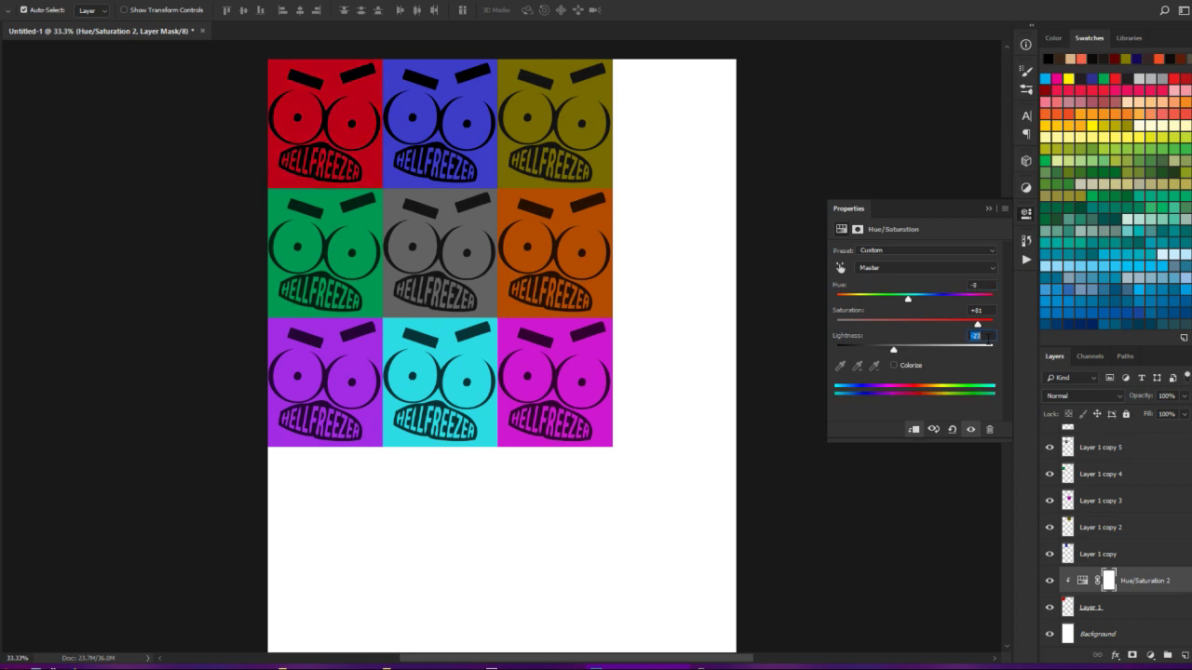
key(Down)
key(Down)
- Merge the red tile's Hue/Saturation adjustment down into Layer 1
click(533, 131)
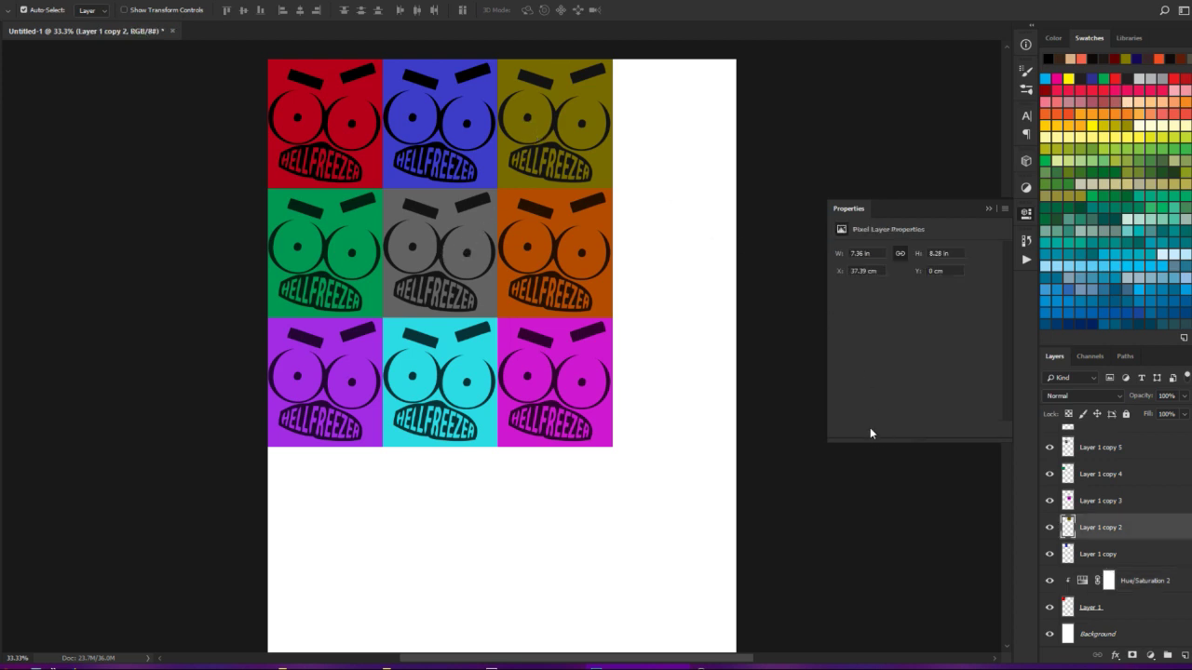
right_click(1155, 587)
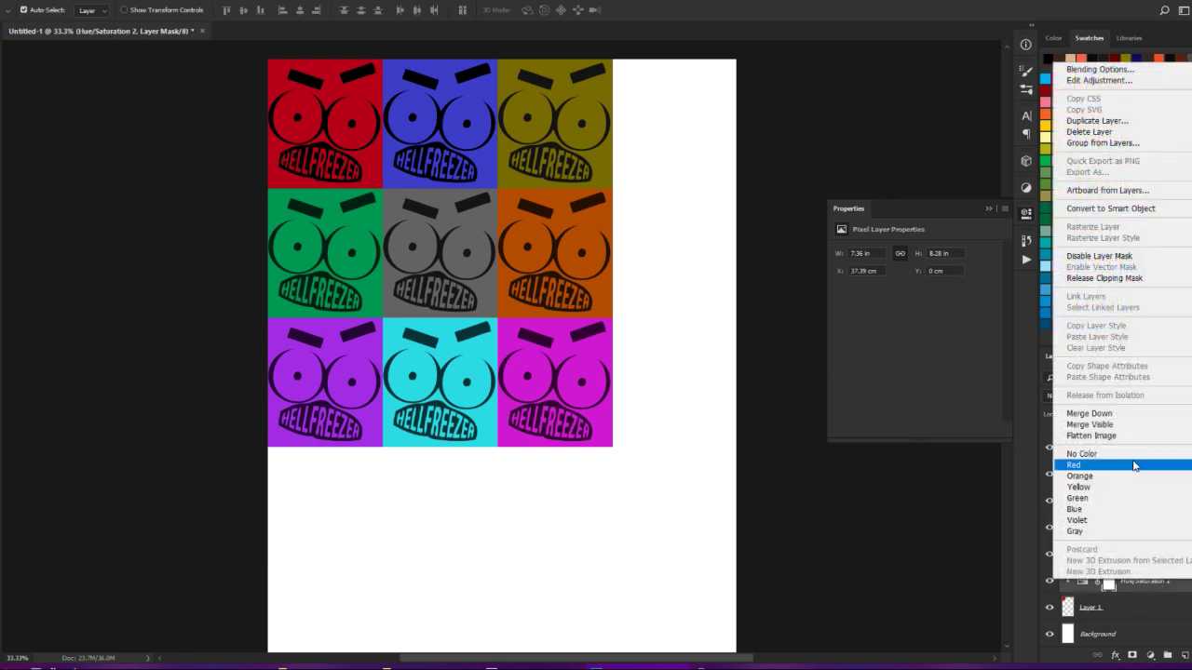
click(1136, 425)
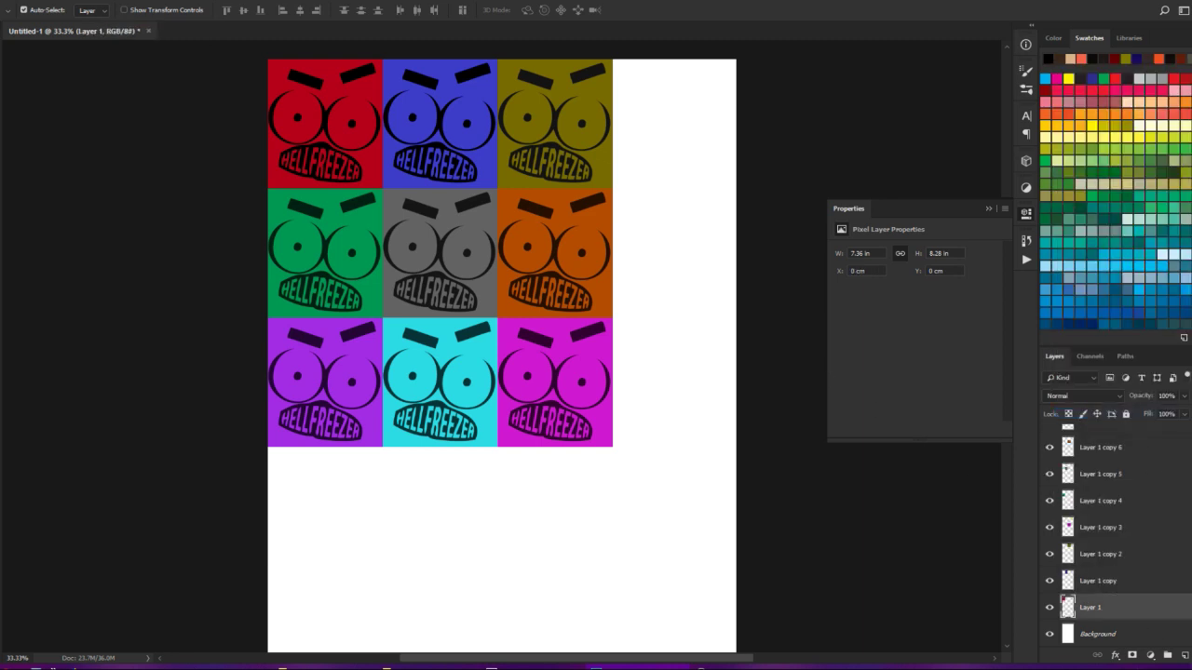
- Add a Hue/Saturation adjustment above the olive tile on Layer 1 copy 2 and clip it to that layer
click(559, 135)
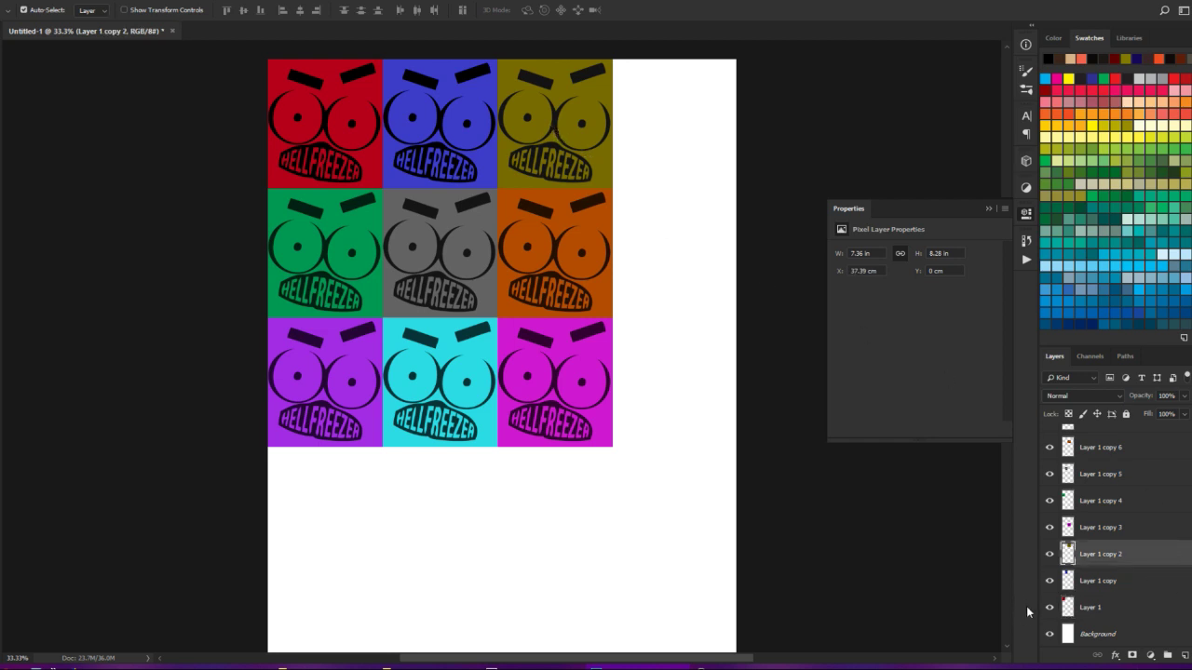
click(1152, 656)
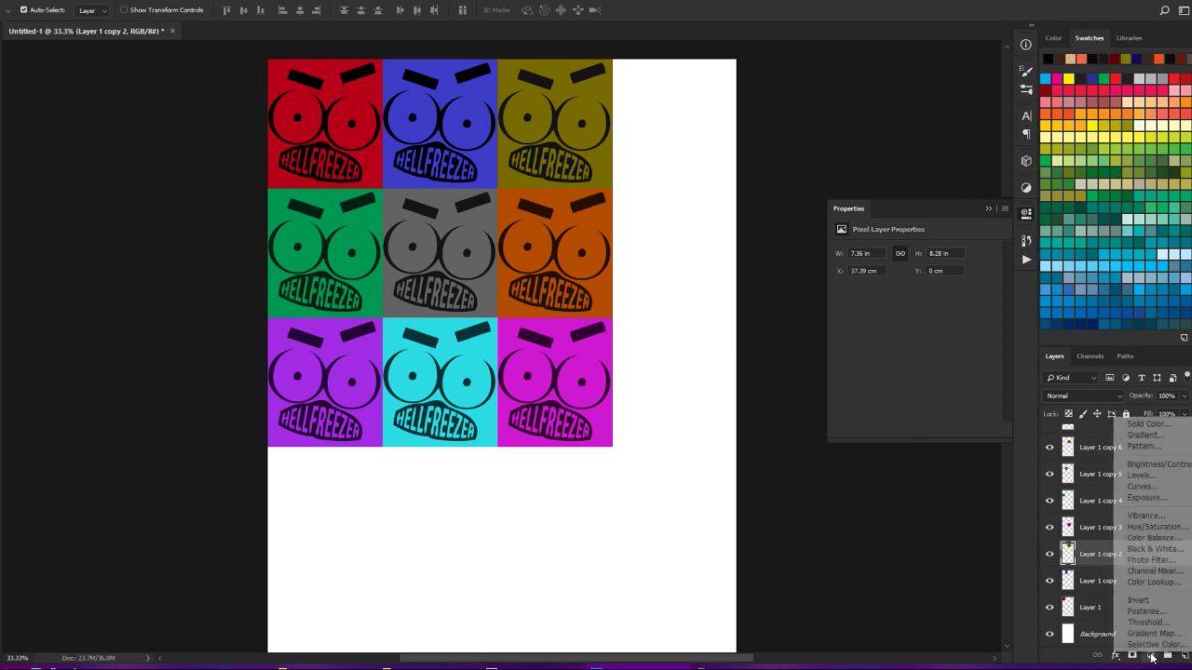
click(1172, 527)
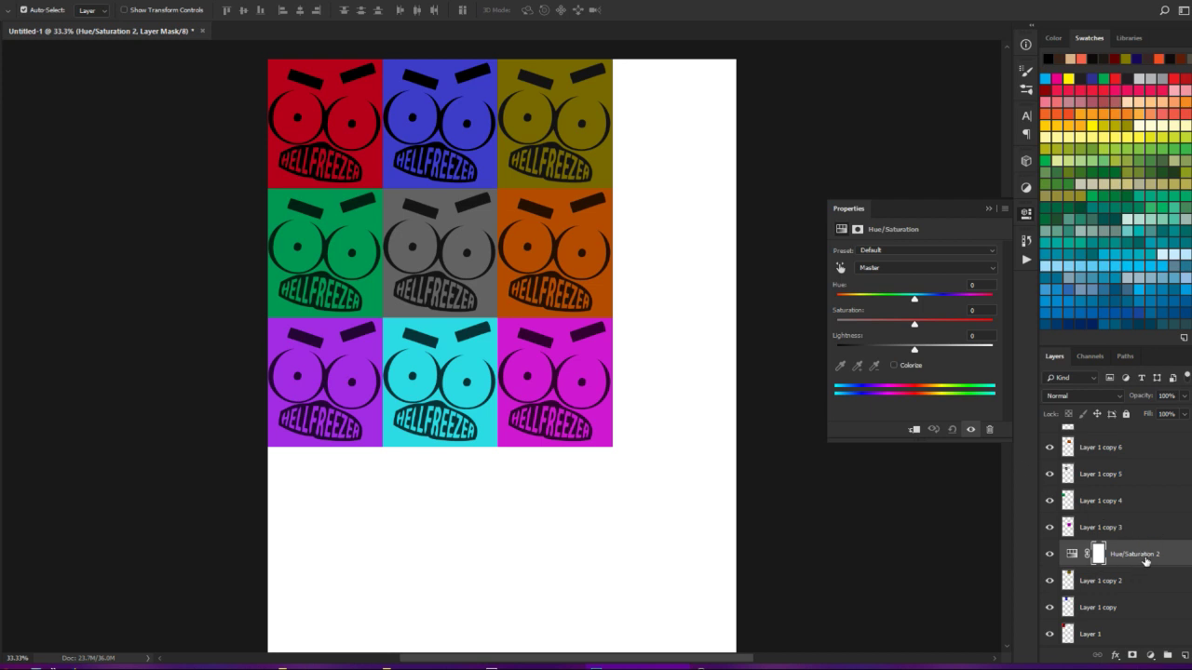
drag(1144, 563, 1125, 563)
key(ctrl+alt+g)
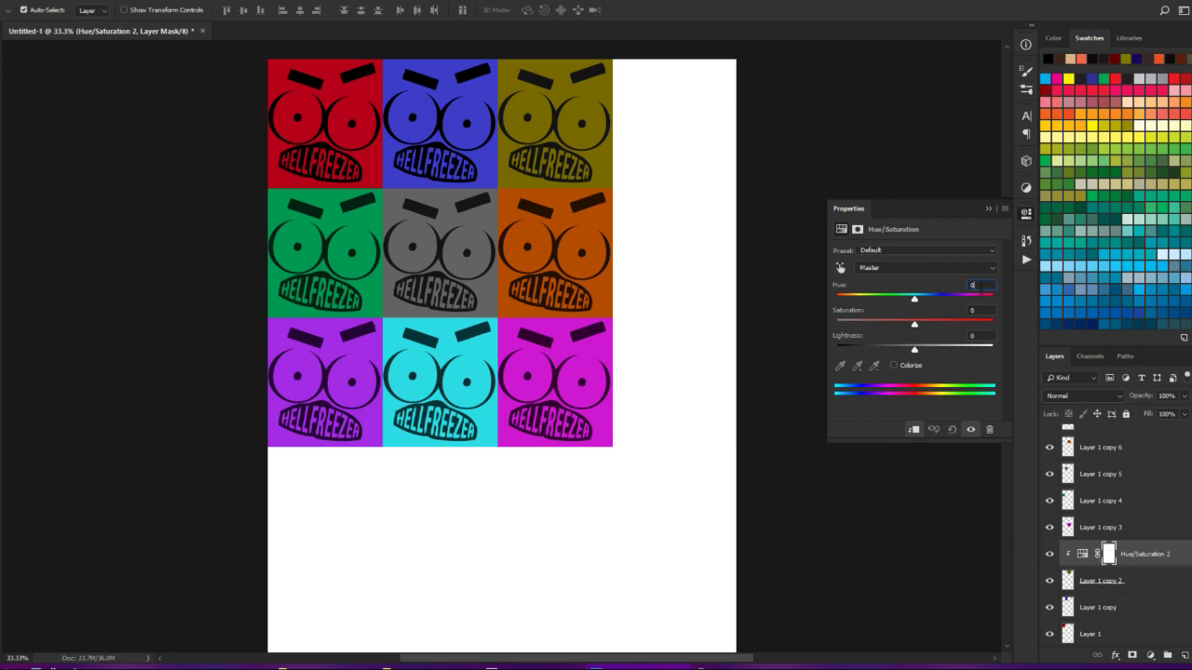
- Try different hues for the olive tile's clipped adjustment, ending on -7
key(Up)
key(Up)
key(Up)
key(Up)
key(Up)
key(Up)
key(Up)
key(Up)
key(Up)
key(Up)
key(Up)
key(Up)
key(Up)
key(Up)
key(Up)
key(Up)
key(Up)
key(Down)
key(Down)
key(Down)
key(Down)
key(Down)
key(Down)
key(Down)
key(Down)
key(Down)
key(Down)
key(Down)
key(Down)
key(Down)
key(Down)
key(Down)
key(Down)
key(Down)
key(Down)
key(Down)
key(Down)
key(Down)
key(Down)
key(Up)
key(Up)
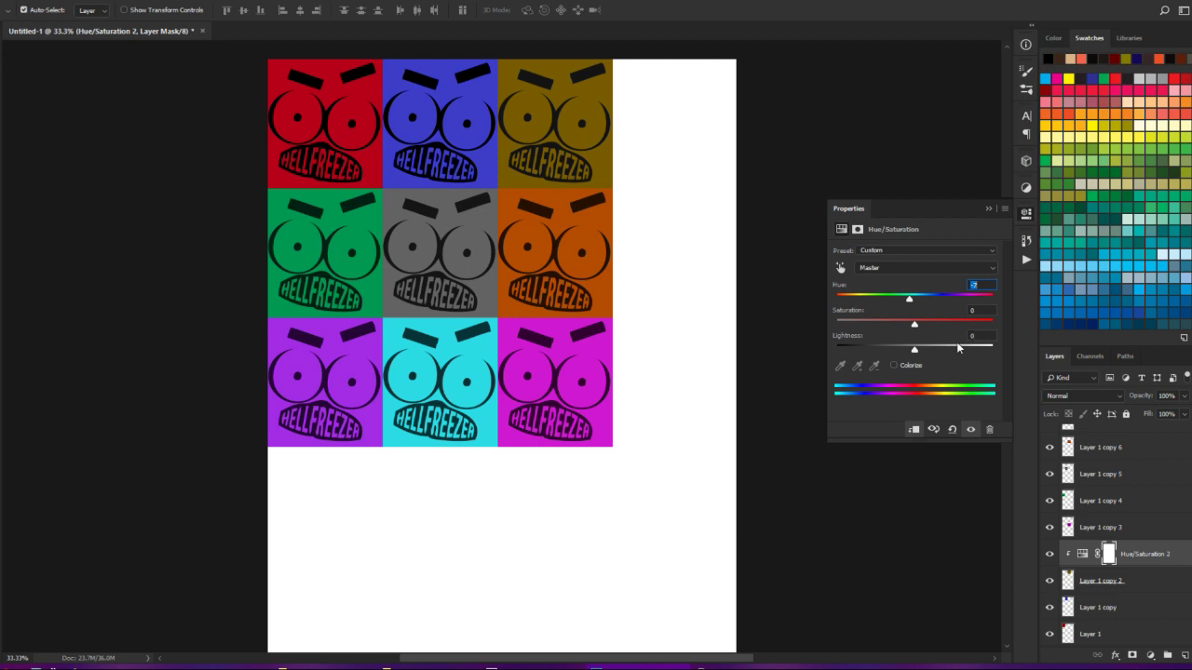
- Set the olive tile's adjustment to hue -1, saturation +68 and lightness +3, and merge it down into Layer 1 copy 2
key(Tab)
key(Tab)
key(Up)
key(Up)
key(Up)
key(Up)
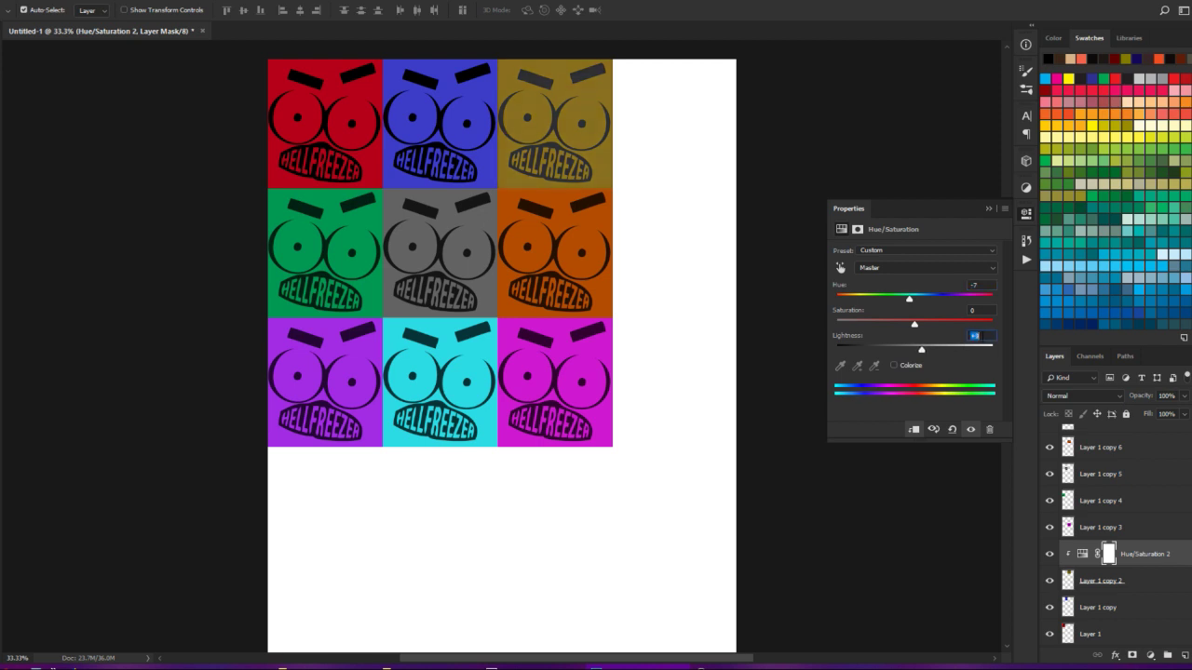
key(Down)
key(Down)
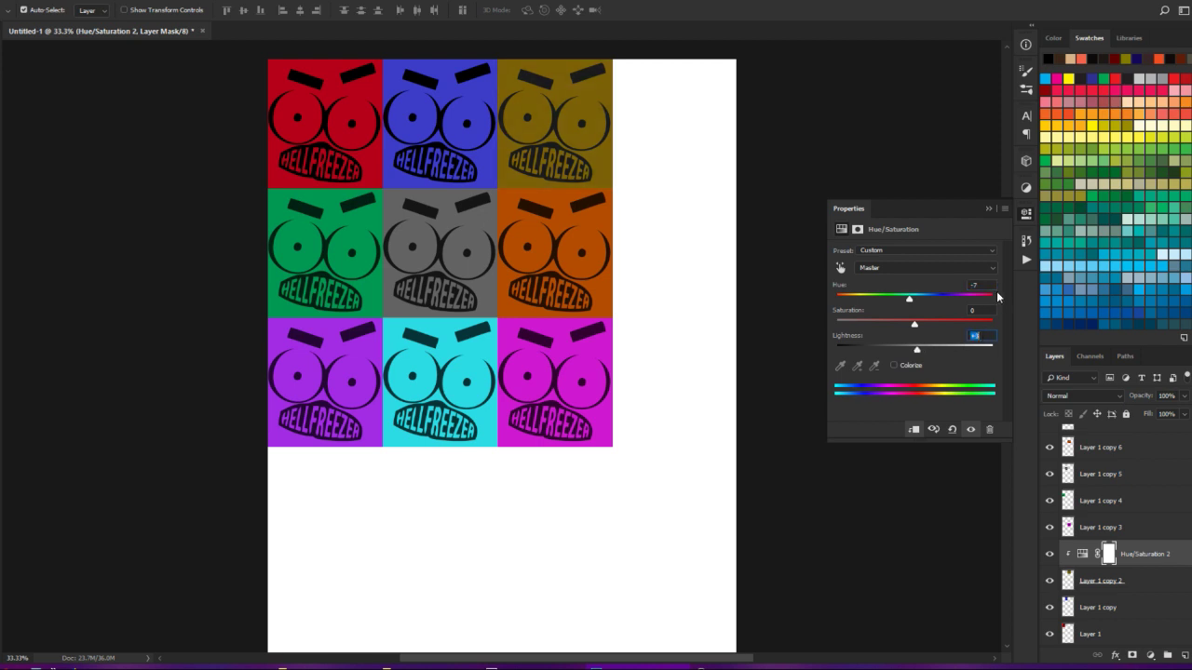
mouse_move(909, 299)
mouse_down()
mouse_move(832, 309)
mouse_move(928, 321)
mouse_move(883, 325)
mouse_move(959, 323)
mouse_move(914, 303)
mouse_up()
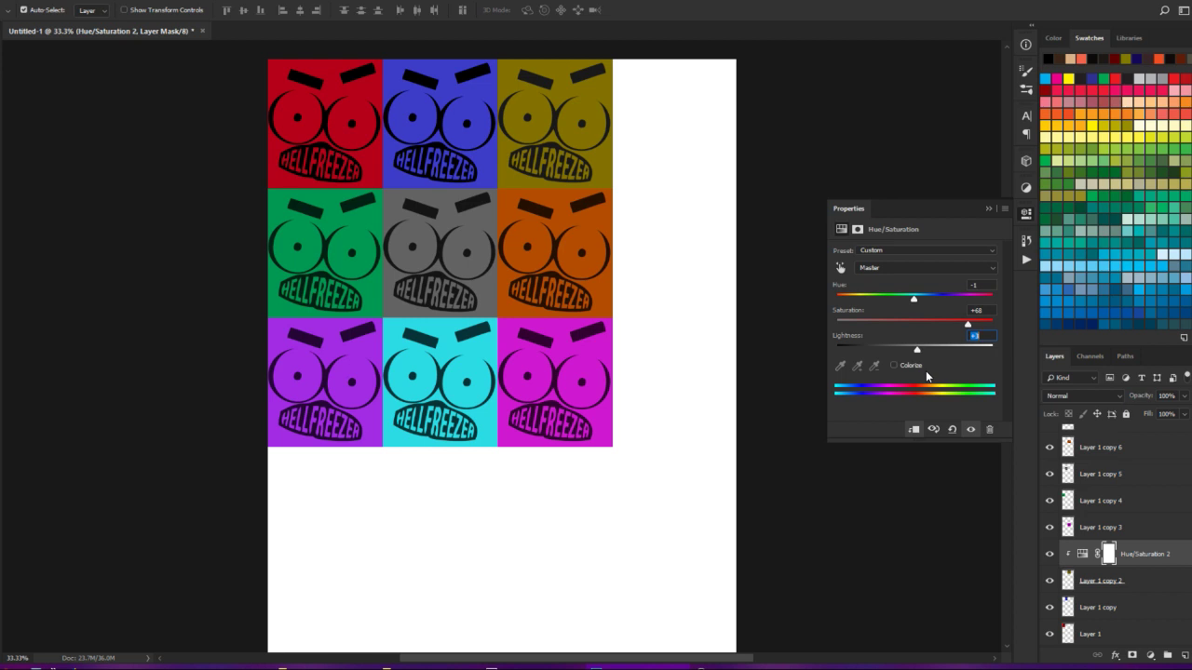
right_click(1170, 559)
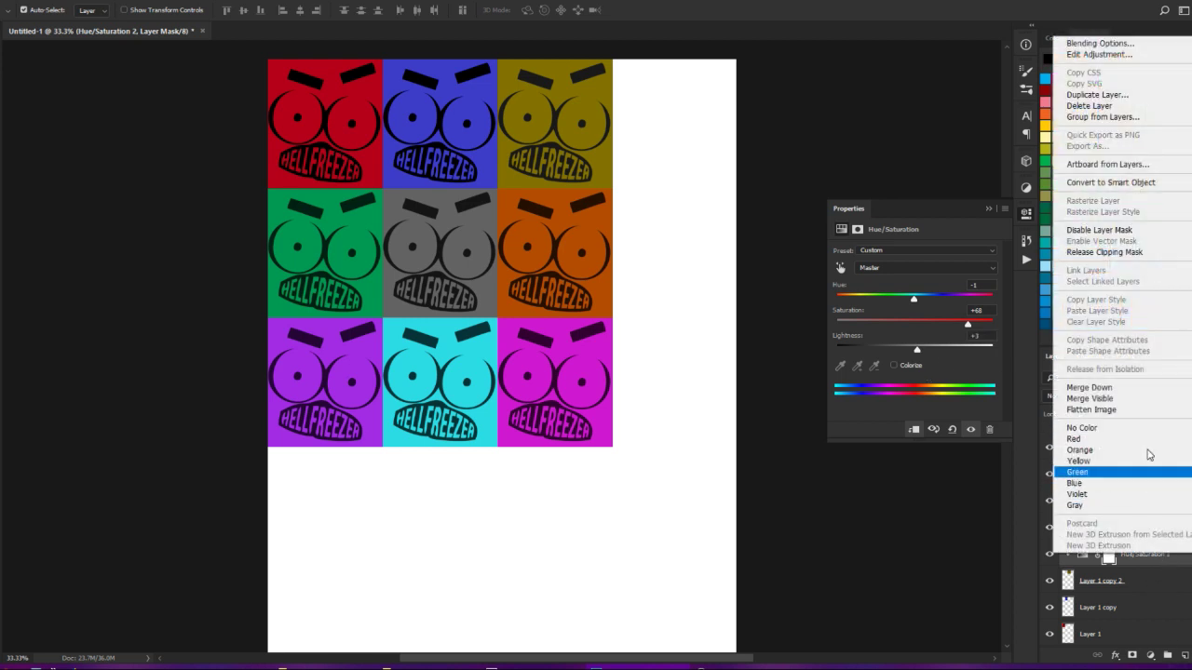
click(1144, 387)
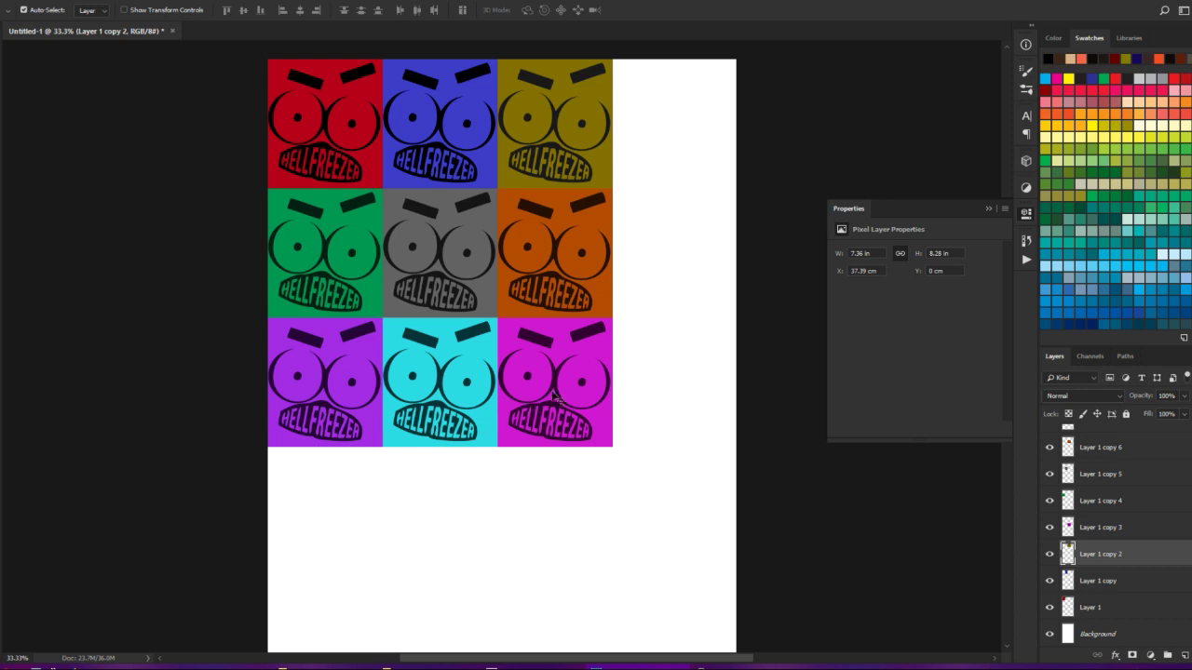
- Add a Hue/Saturation adjustment clipped to the purple tile on Layer 1 copy 7 and set its hue to -18
click(352, 412)
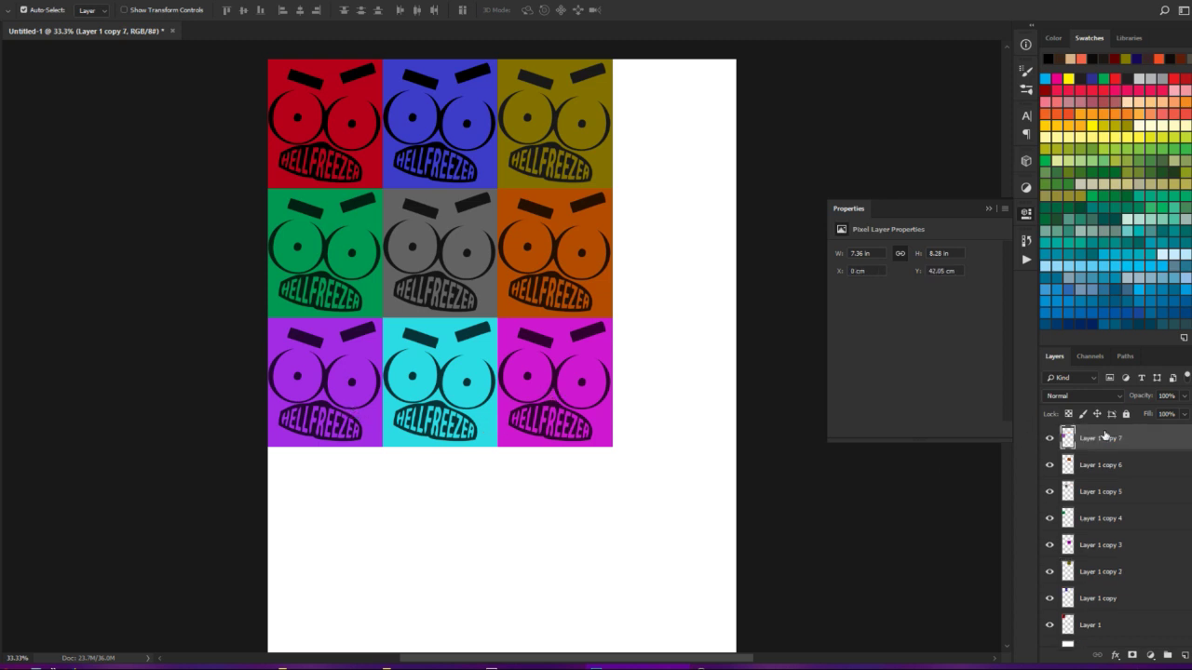
click(1150, 657)
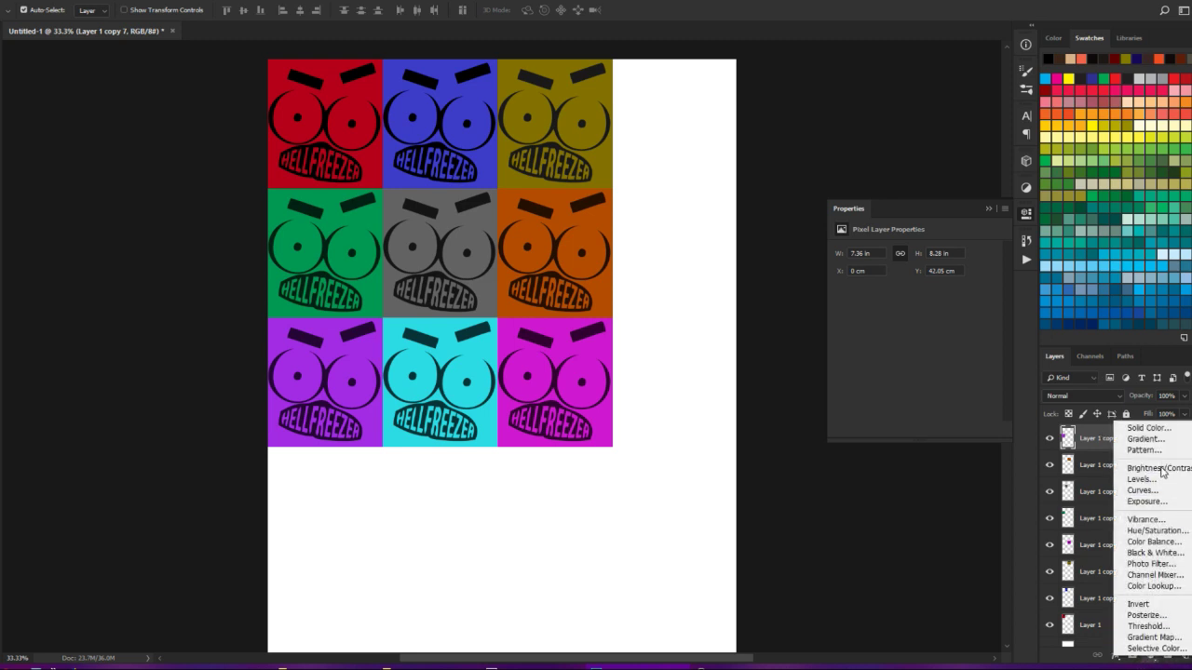
click(1158, 531)
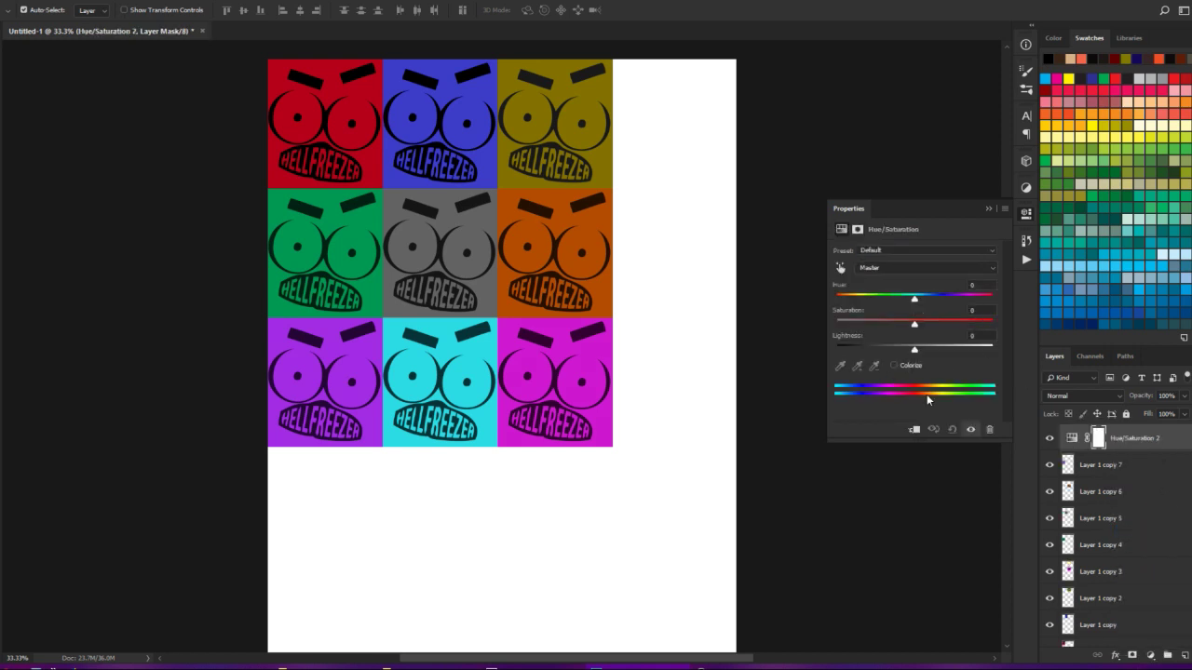
alt+click(1164, 446)
drag(915, 300, 907, 303)
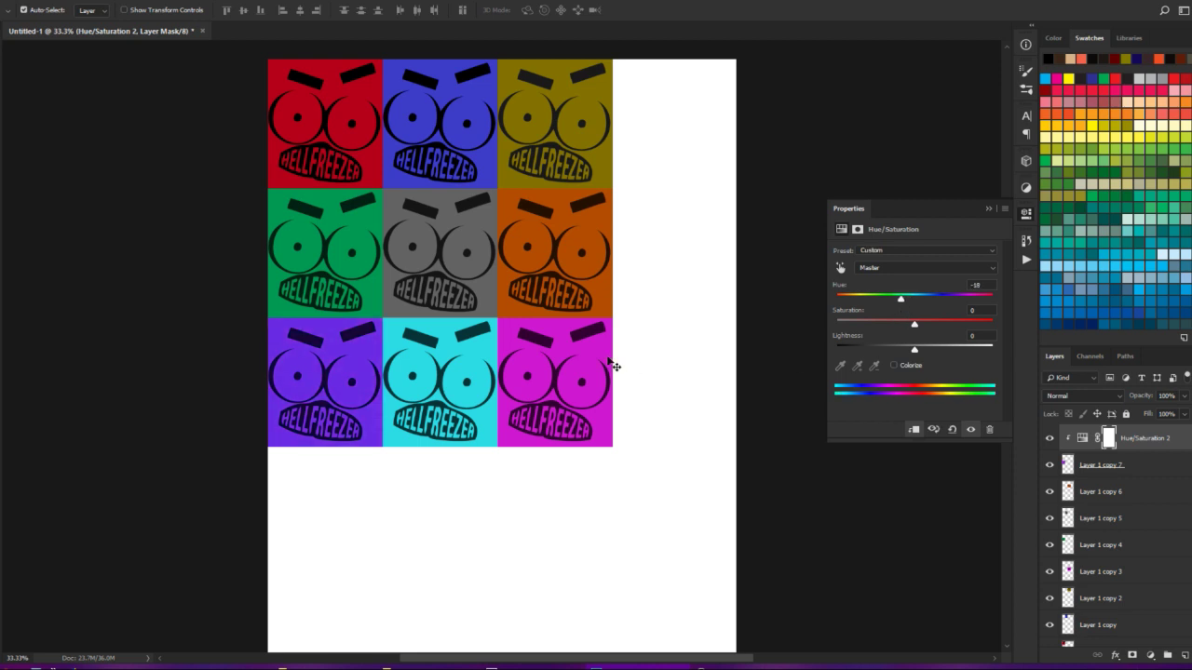
- Merge the purple tile's Hue/Saturation adjustment down into Layer 1 copy 7
key(ctrl+minus)
key(ctrl+minus)
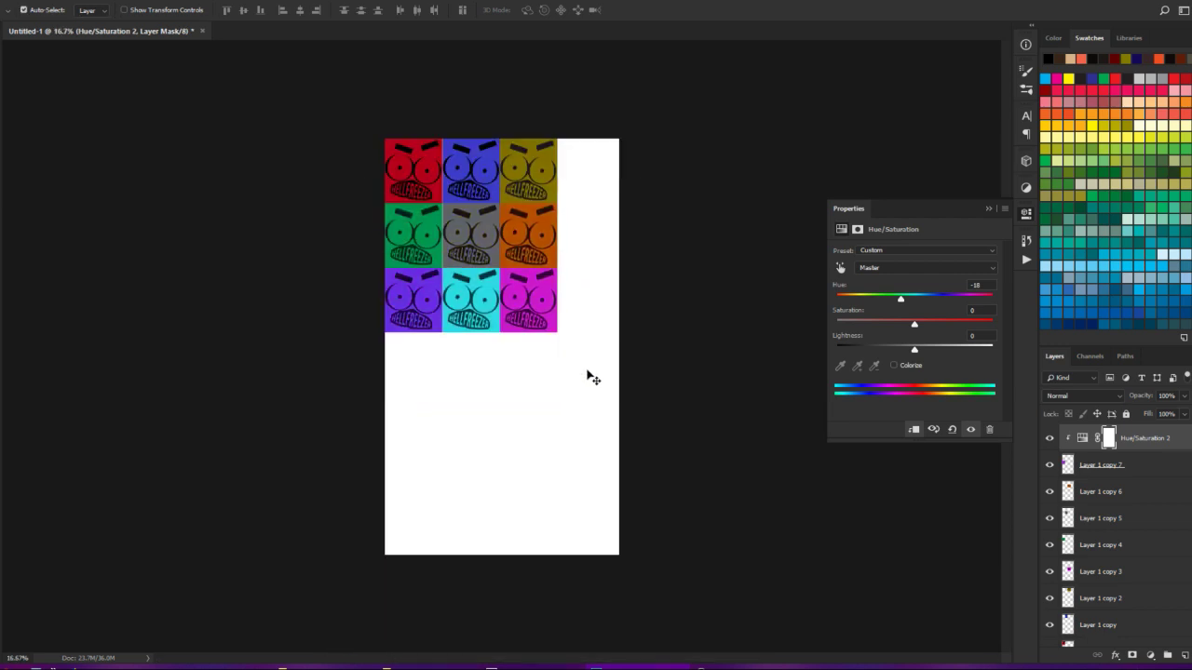
key(ctrl+minus)
key(ctrl+plus)
key(ctrl+plus)
key(ctrl+plus)
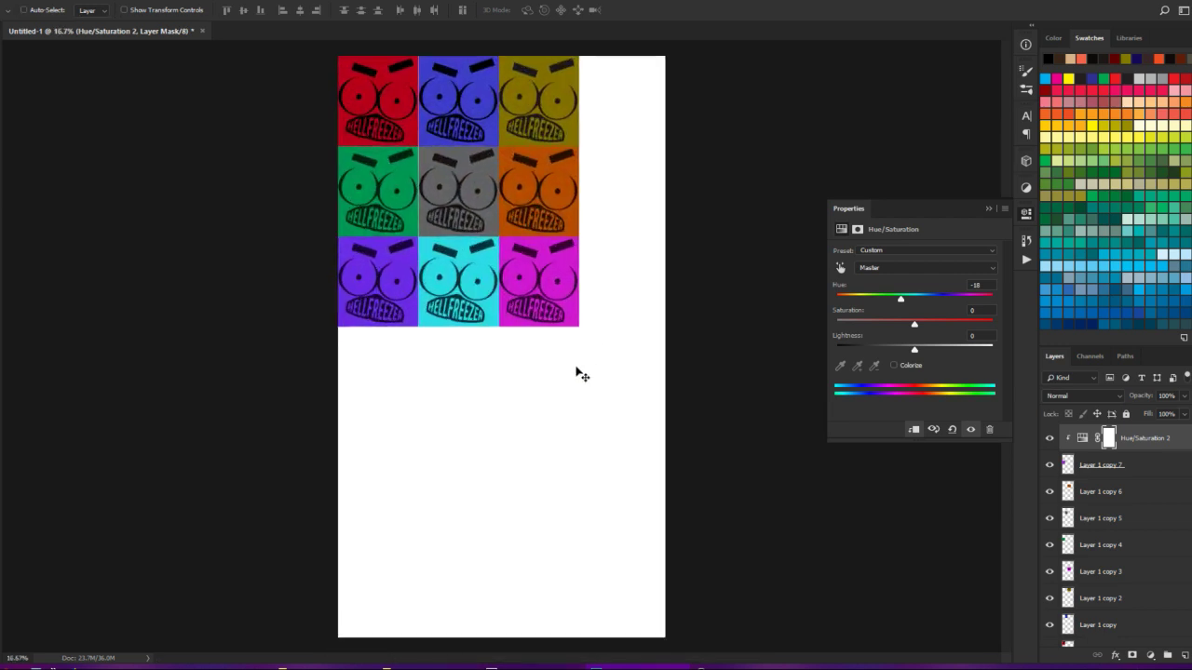
scroll(577, 373, up, 2)
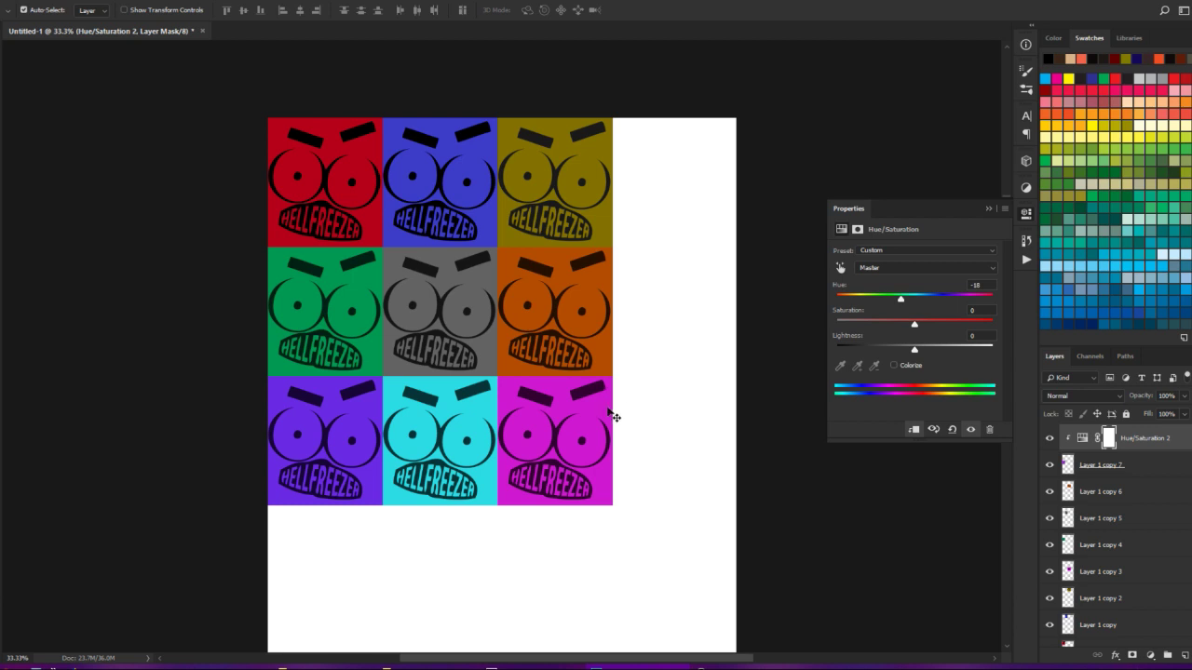
click(454, 197)
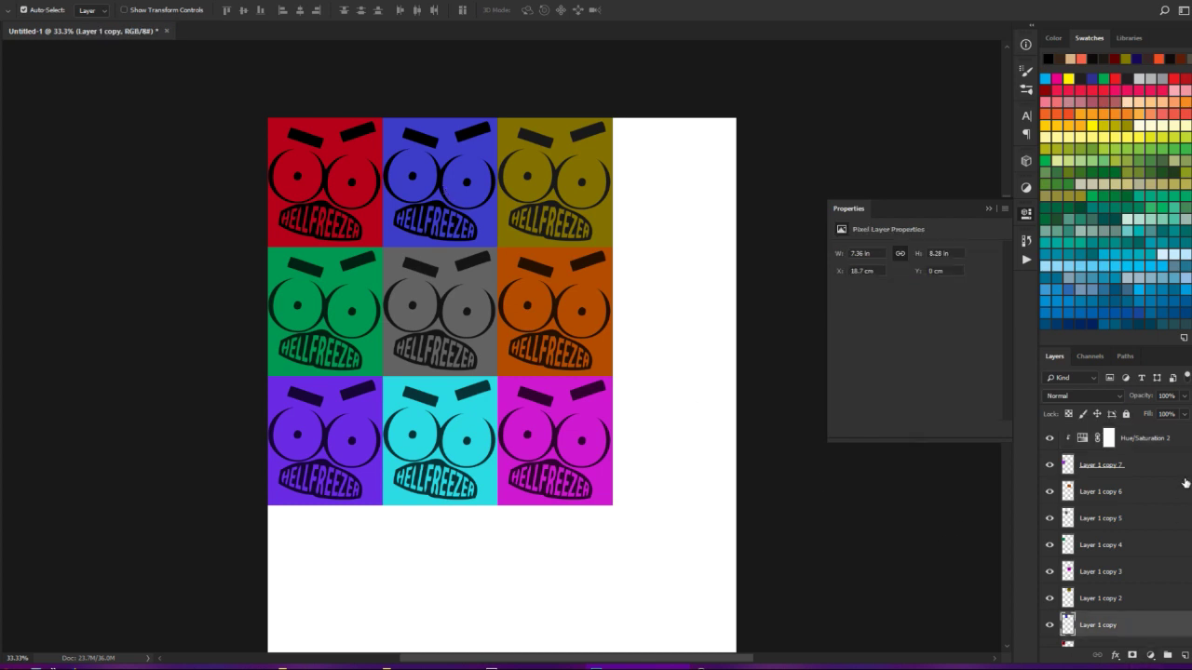
right_click(1160, 440)
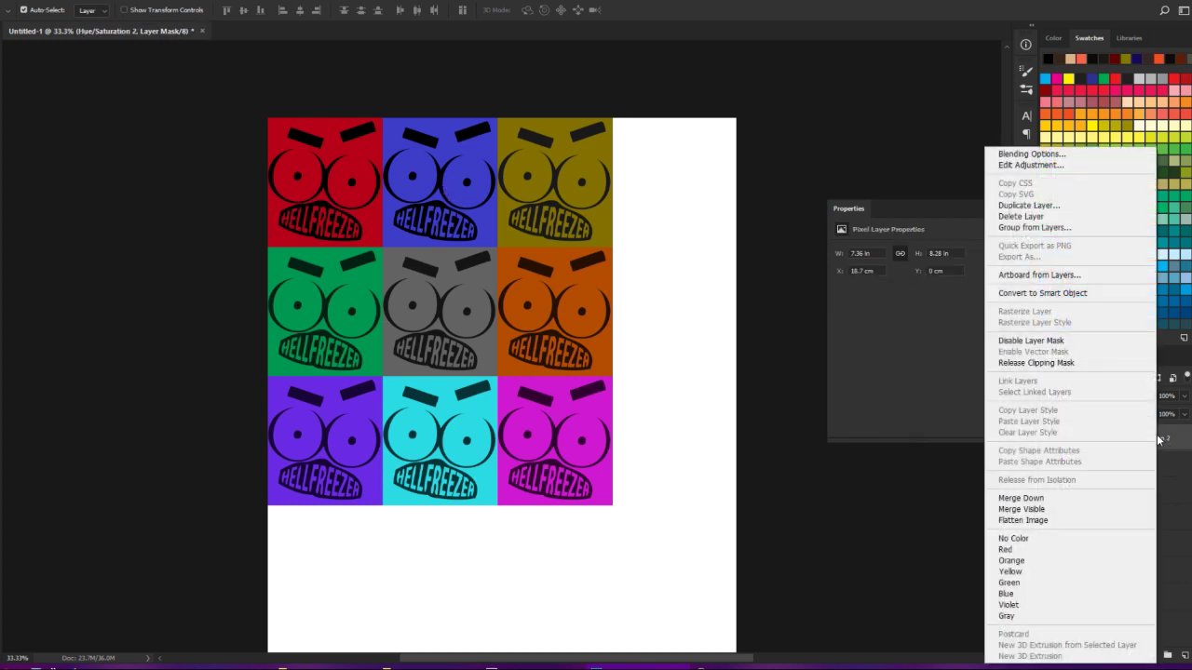
click(1047, 501)
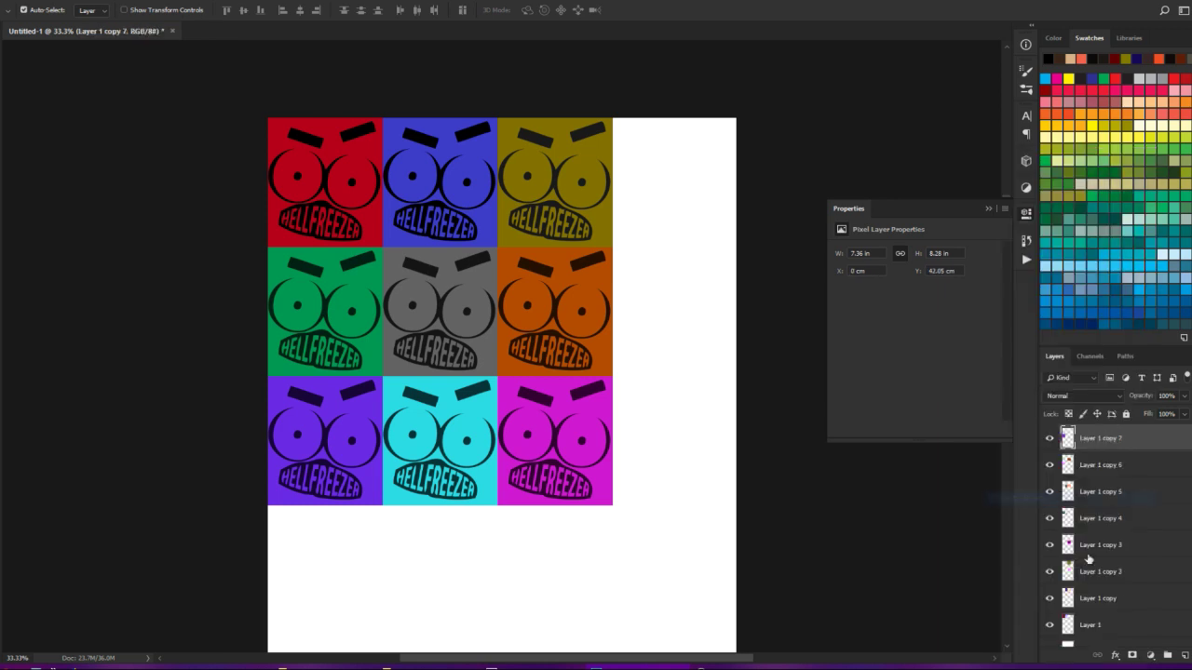
- Merge the cyan tile's Hue/Saturation adjustment down into Layer 1 copy 8
click(456, 201)
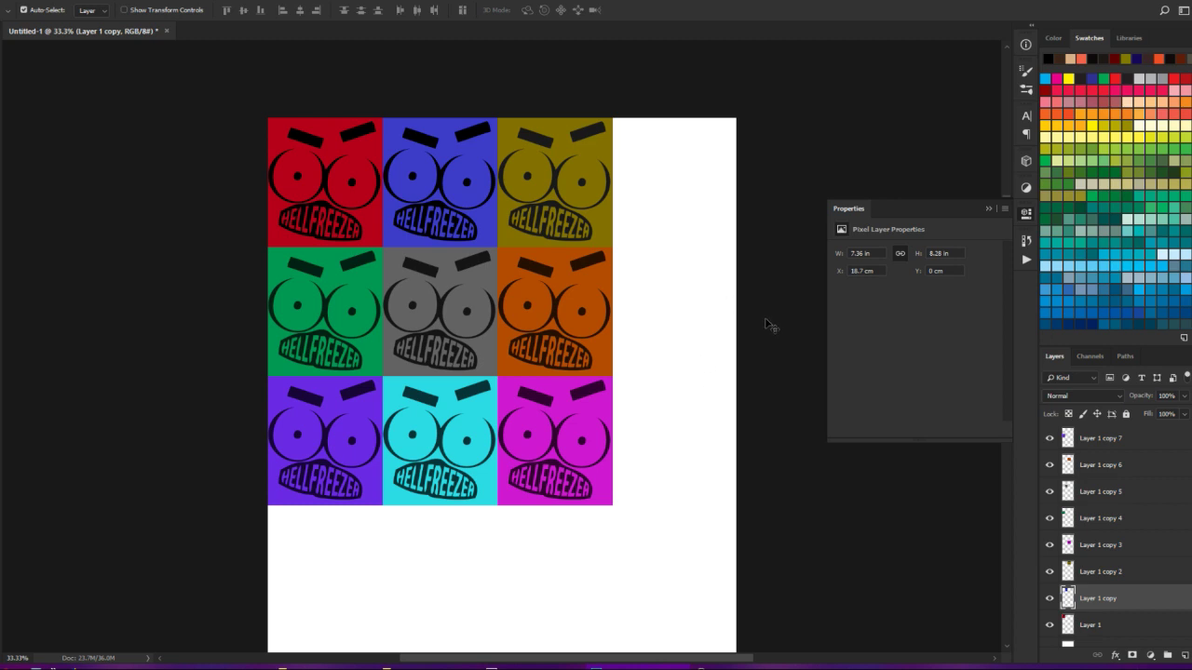
scroll(766, 324, down, 3)
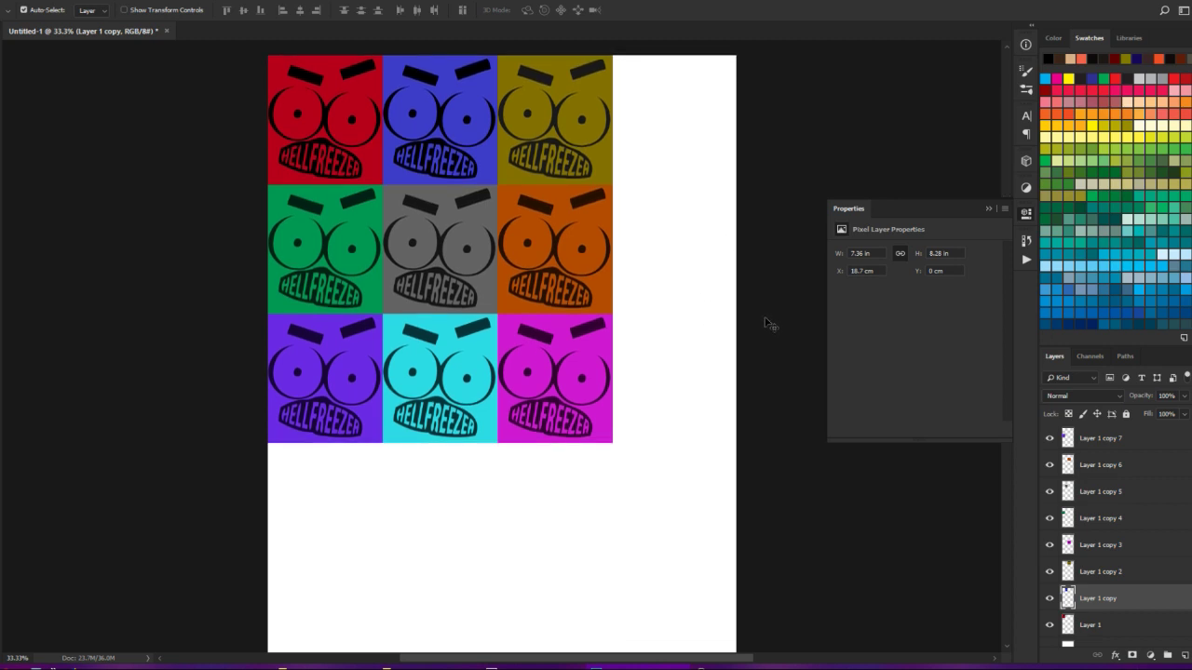
scroll(765, 324, up, 3)
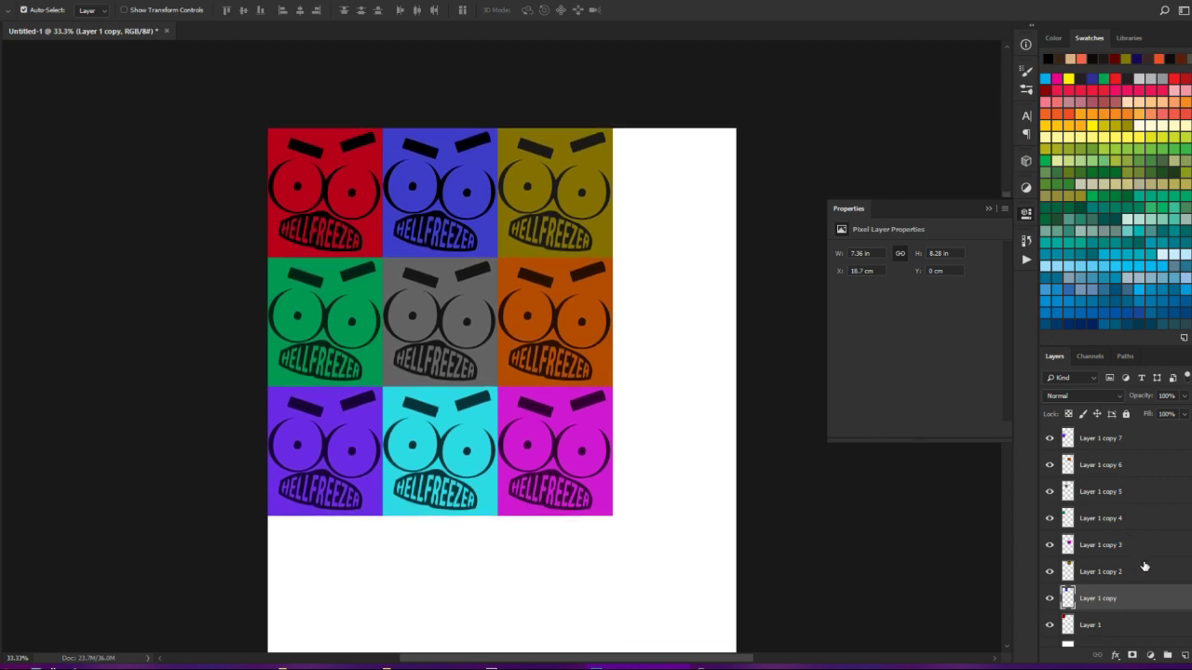
scroll(1145, 568, up, 2)
right_click(1153, 444)
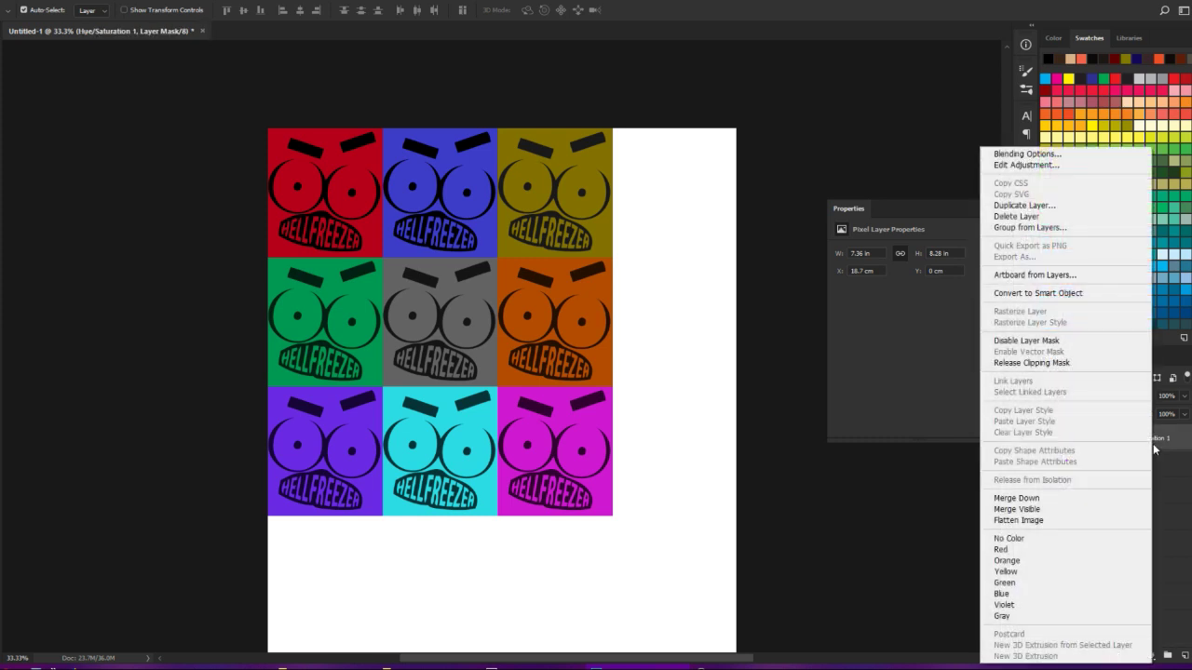
click(1036, 498)
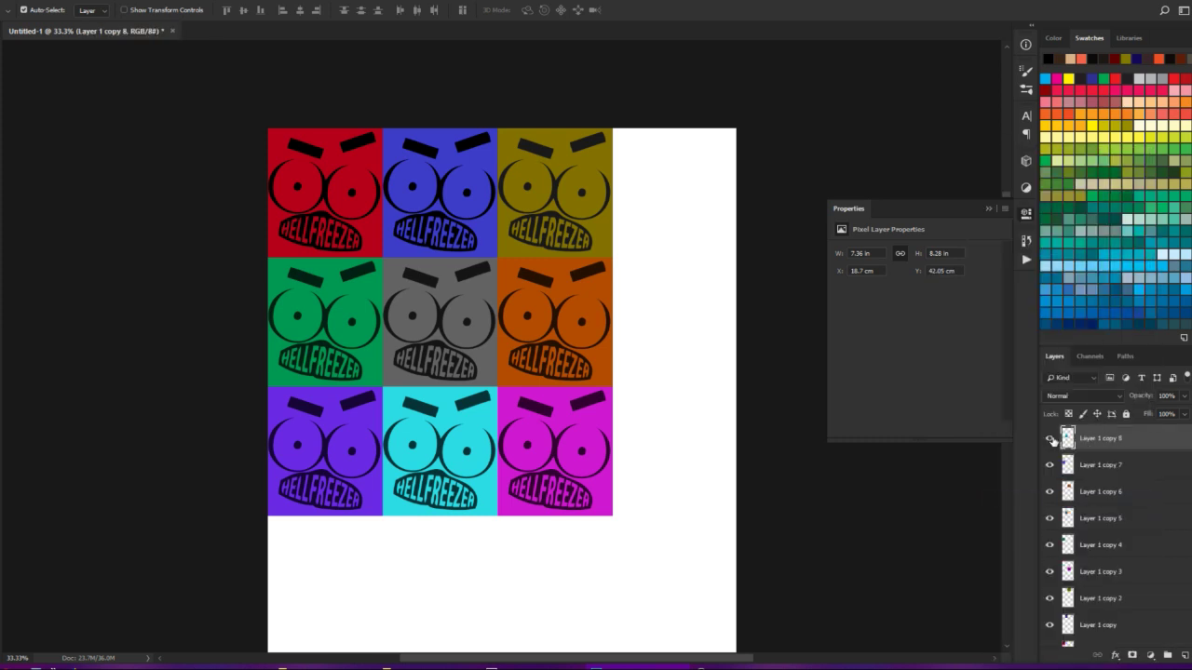
- Duplicate the cyan tile on Layer 1 copy 8 three times and line the copies up as a fourth row below the grid
click(1048, 439)
click(1049, 440)
key(ctrl+j)
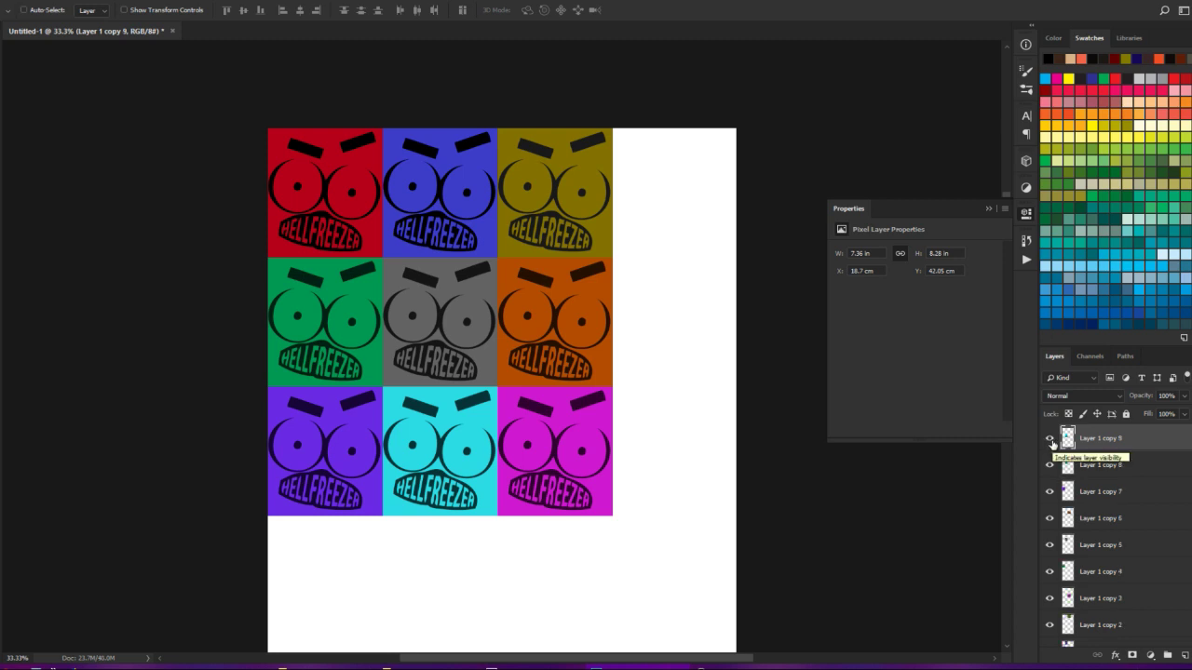
key(ctrl)
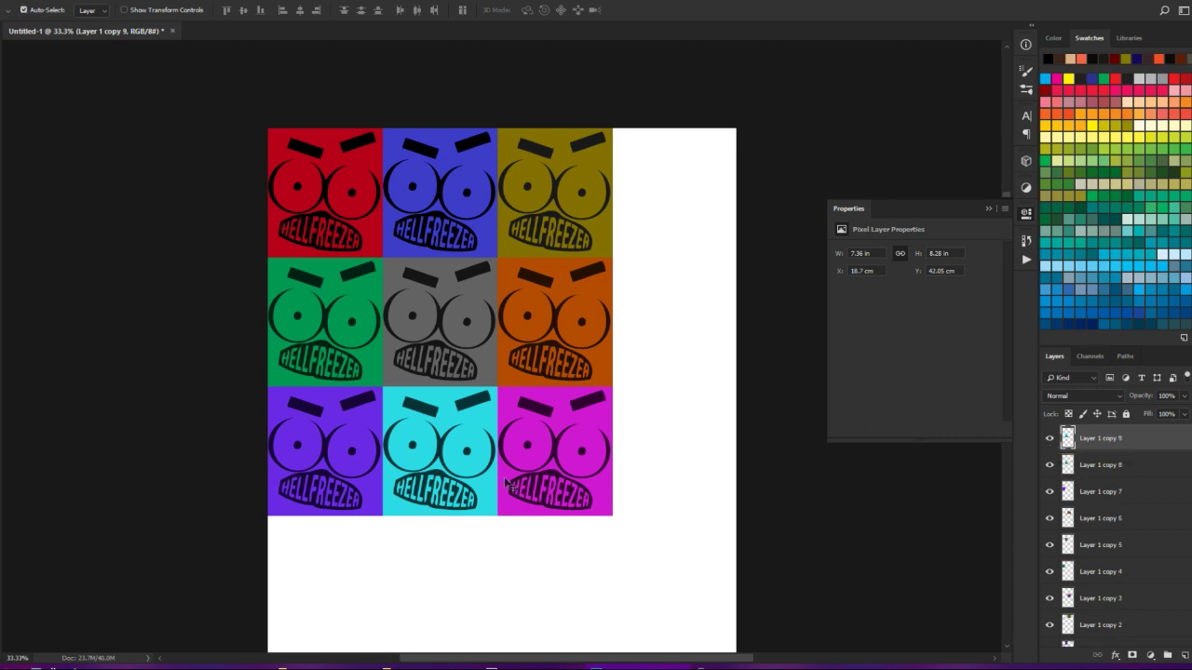
drag(430, 454, 575, 589)
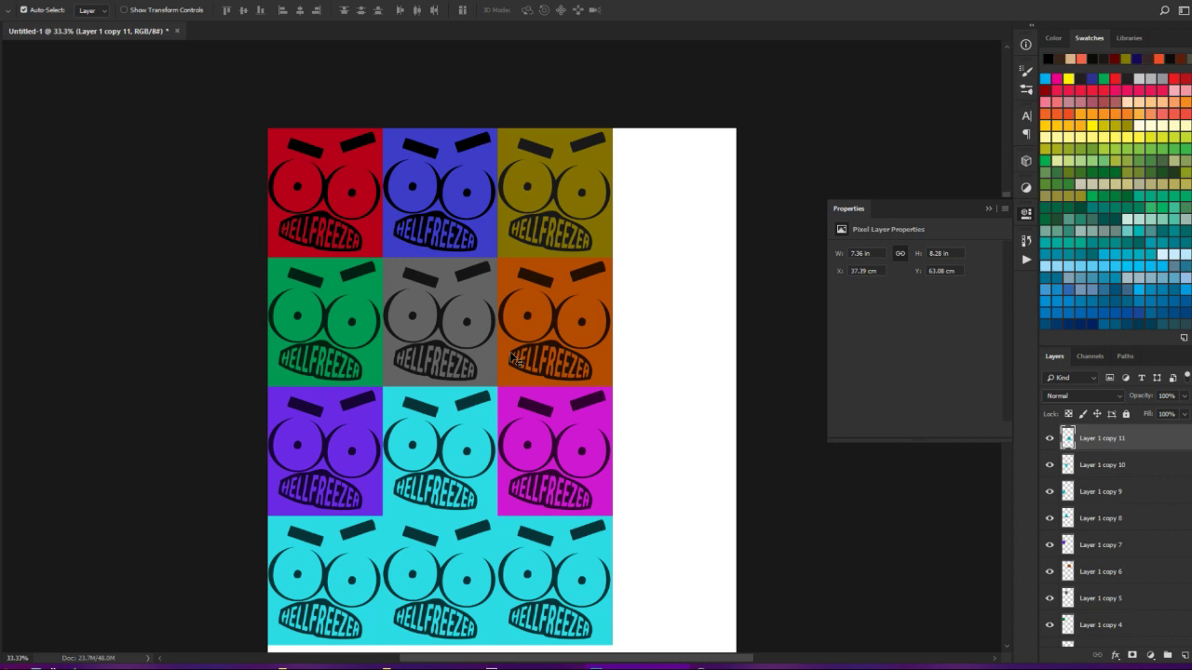
key(ctrl+minus)
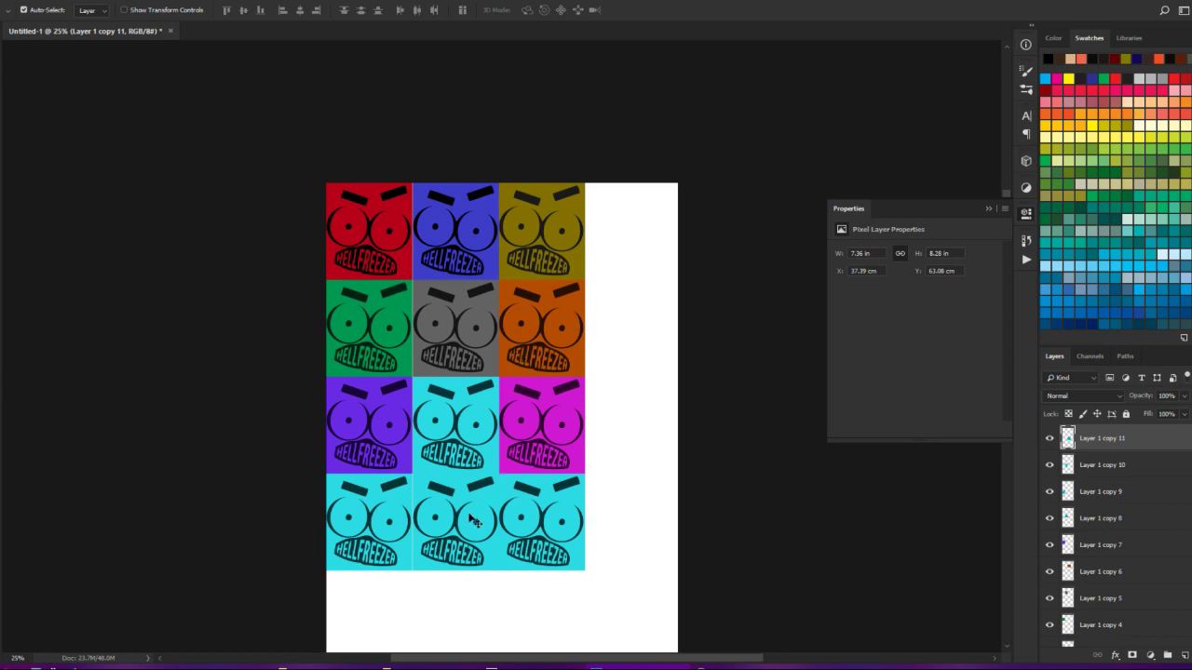
- Examine the edges and seams between the Hellfreezer tiles up close across all rows of the grid
key(ctrl+plus)
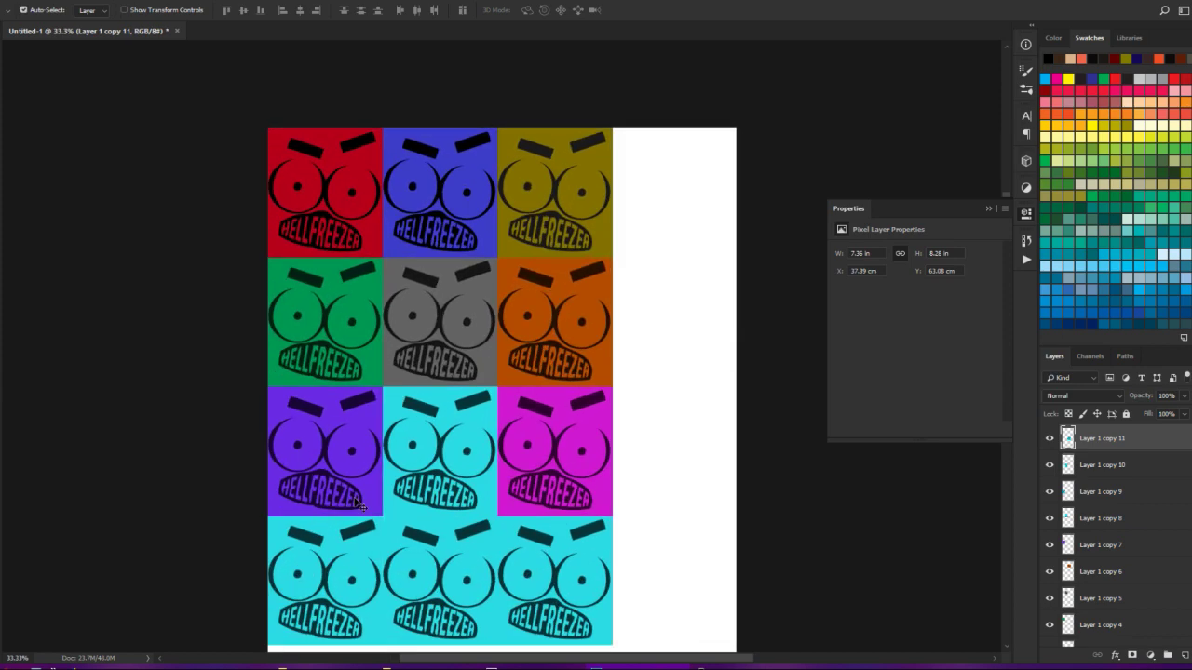
key(ctrl+plus)
key(ctrl+plus)
key(ctrl+plus)
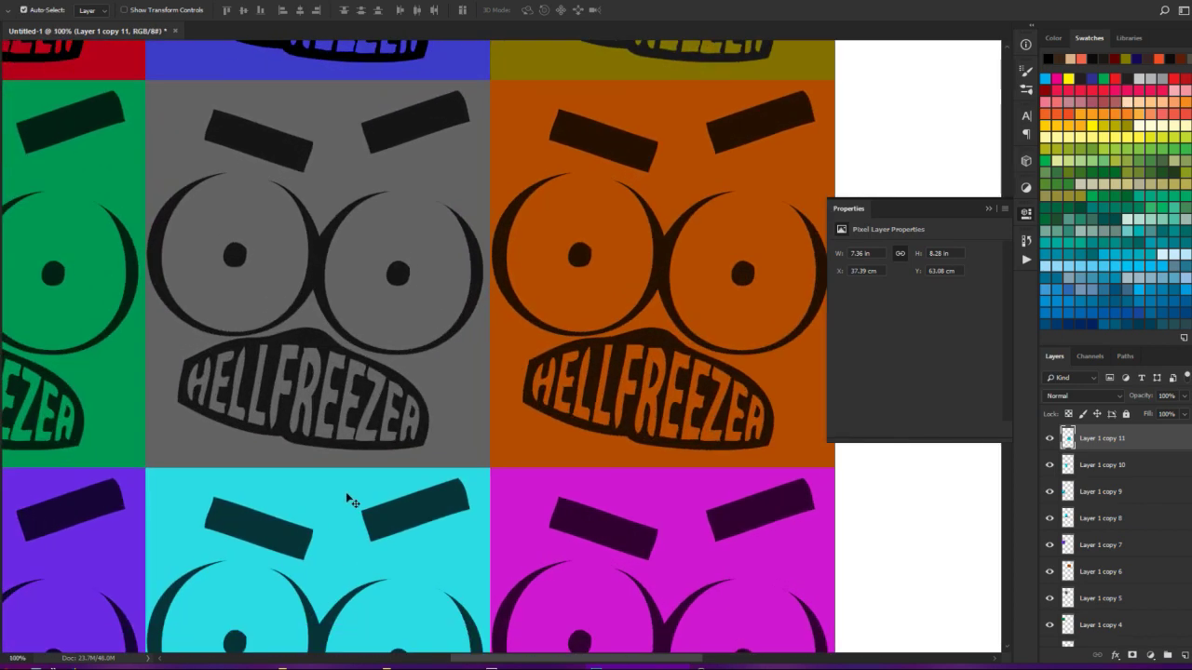
scroll(352, 501, down, 2)
scroll(352, 501, down, 4)
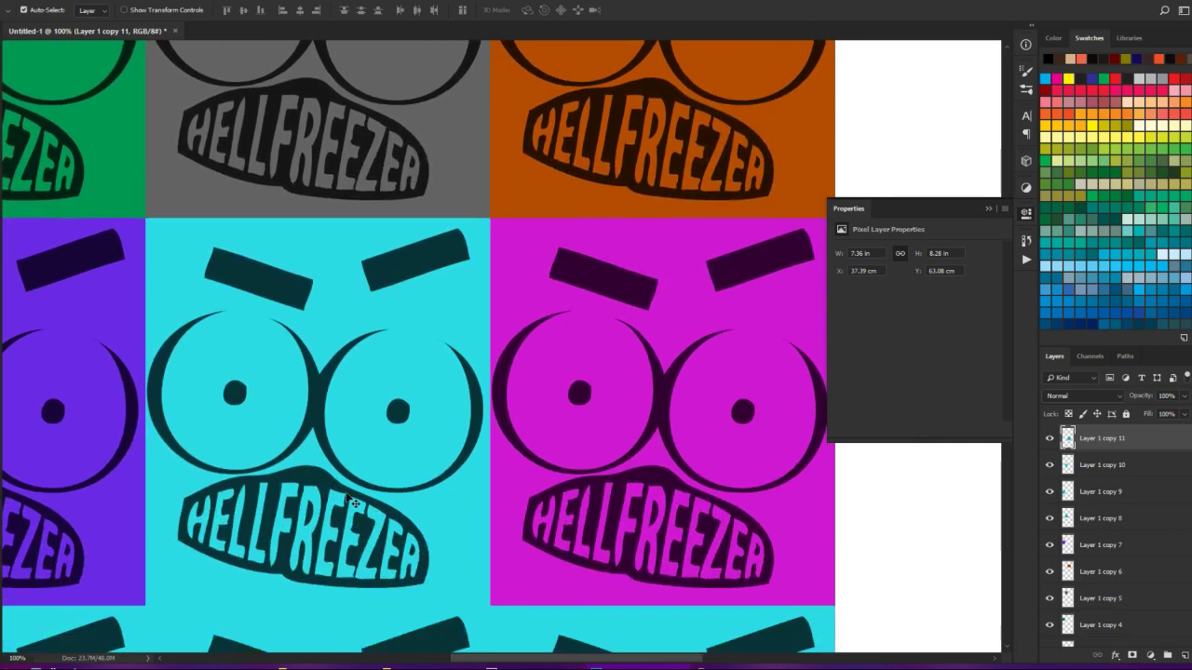
scroll(352, 501, down, 2)
scroll(352, 501, down, 4)
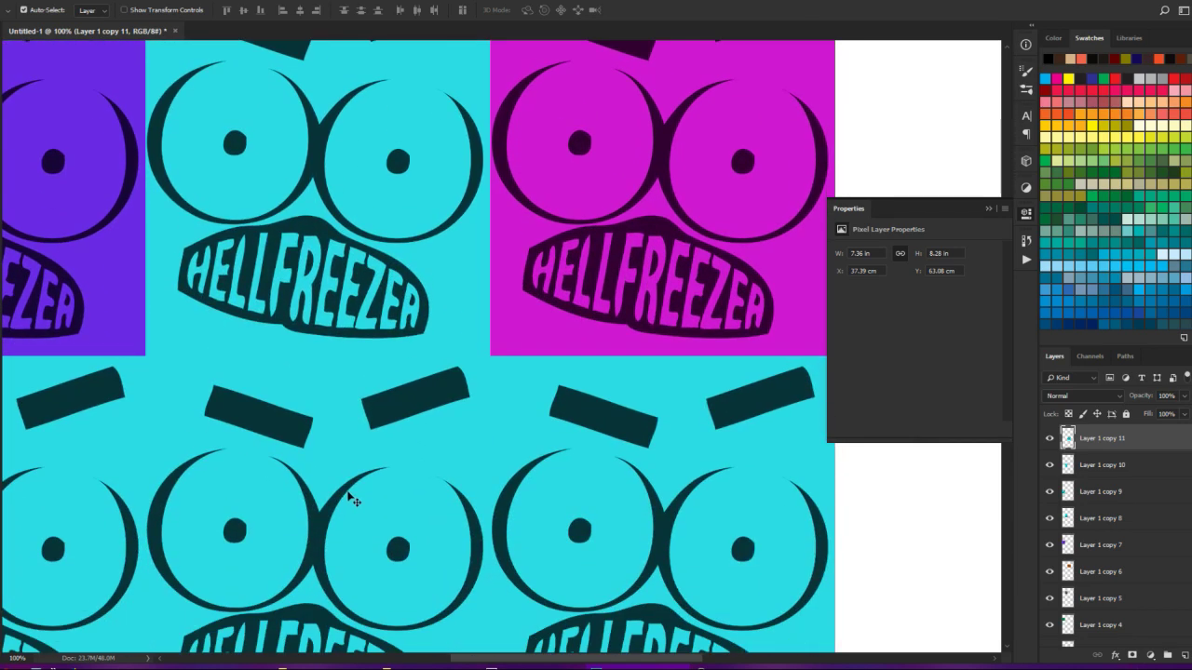
scroll(350, 494, up, 9)
scroll(350, 490, up, 11)
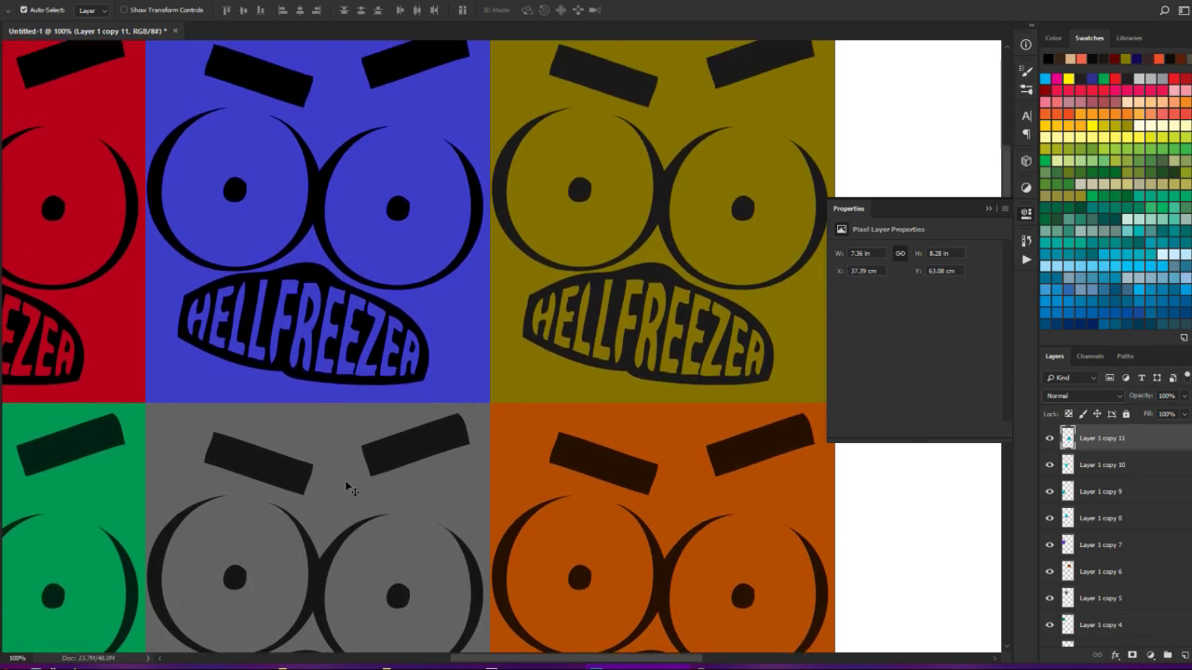
scroll(350, 491, up, 1)
scroll(346, 488, up, 2)
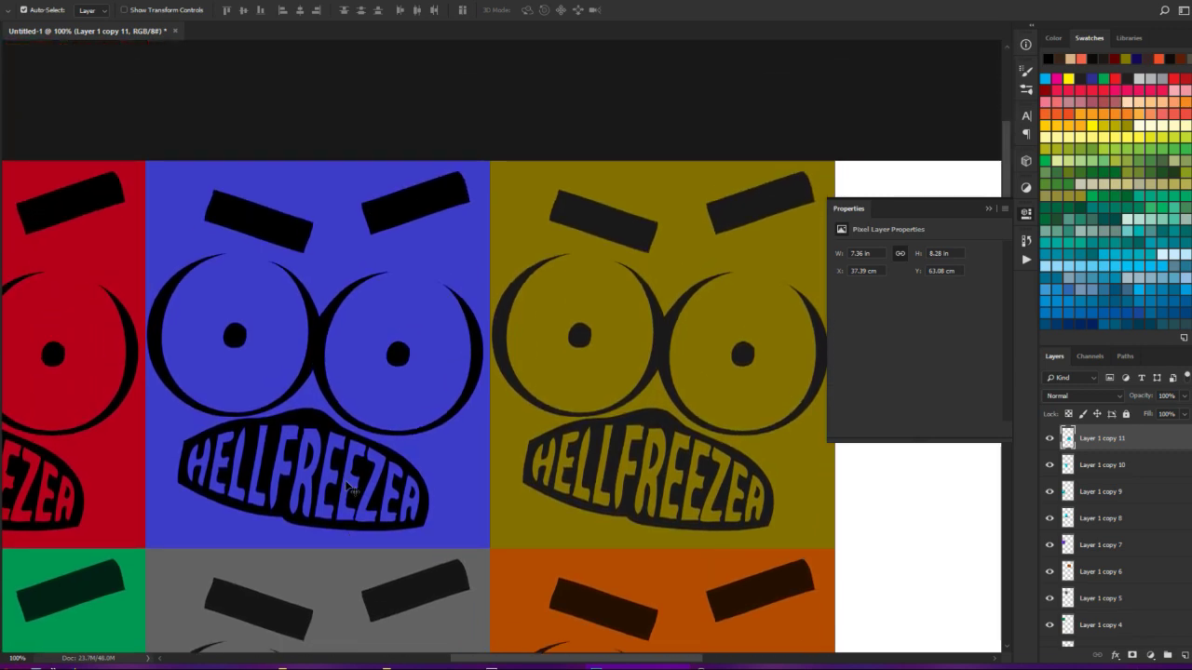
scroll(348, 488, up, 1)
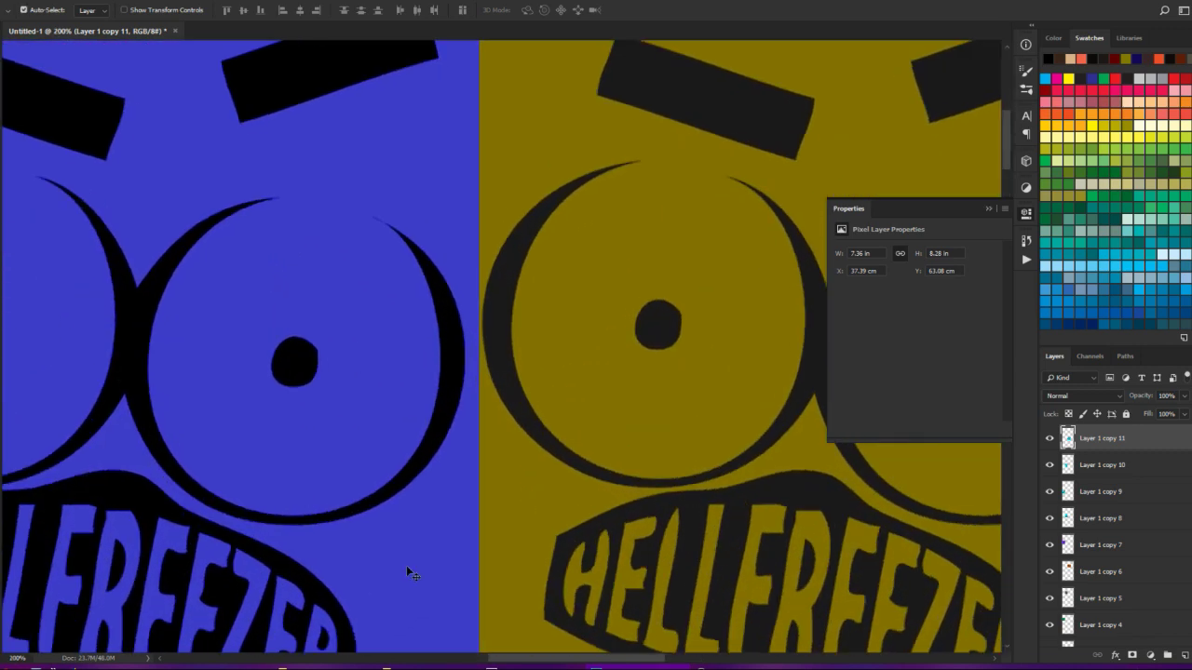
drag(563, 657, 463, 655)
scroll(426, 513, down, 5)
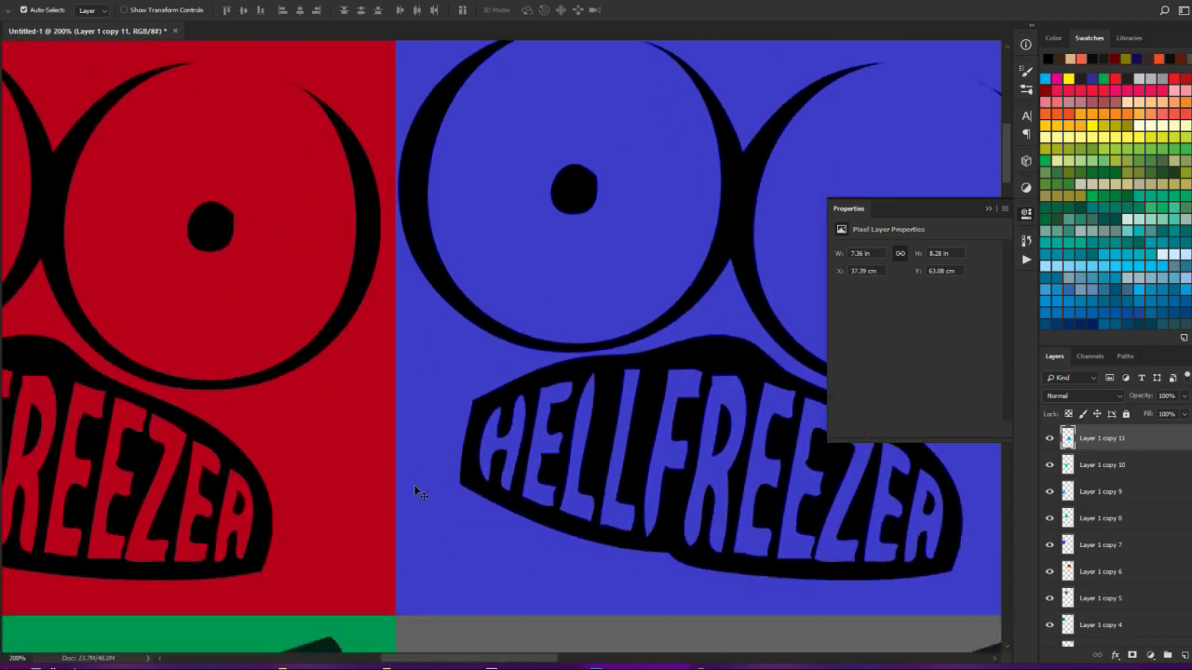
scroll(461, 519, down, 2)
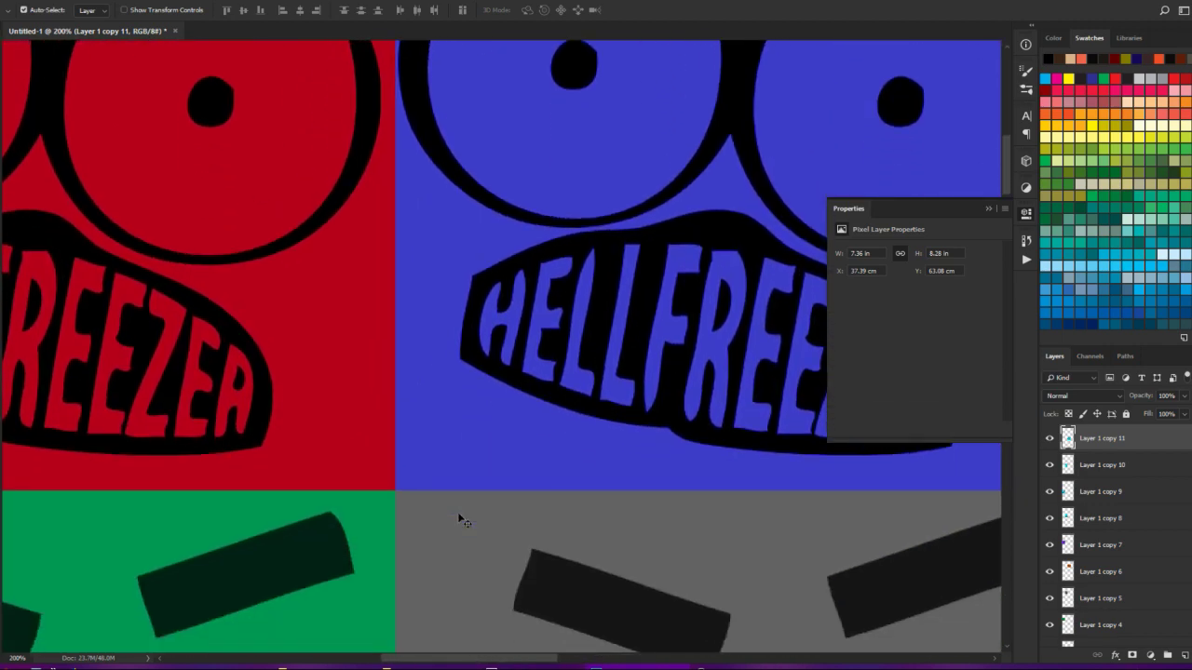
scroll(461, 520, down, 15)
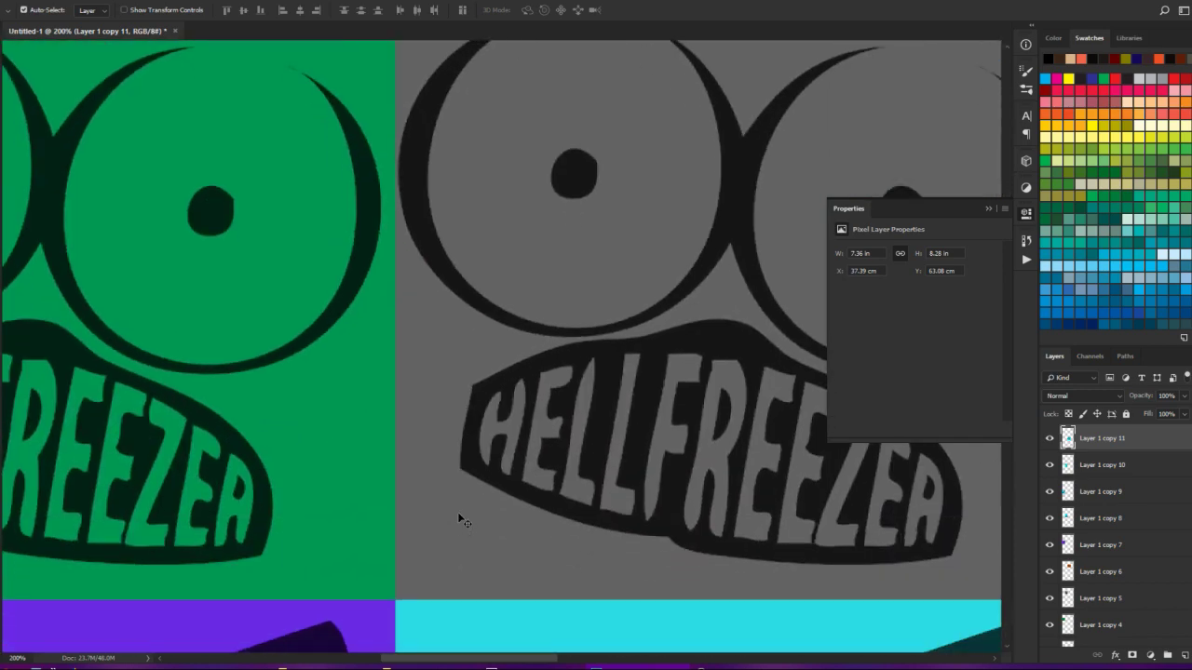
scroll(461, 519, down, 10)
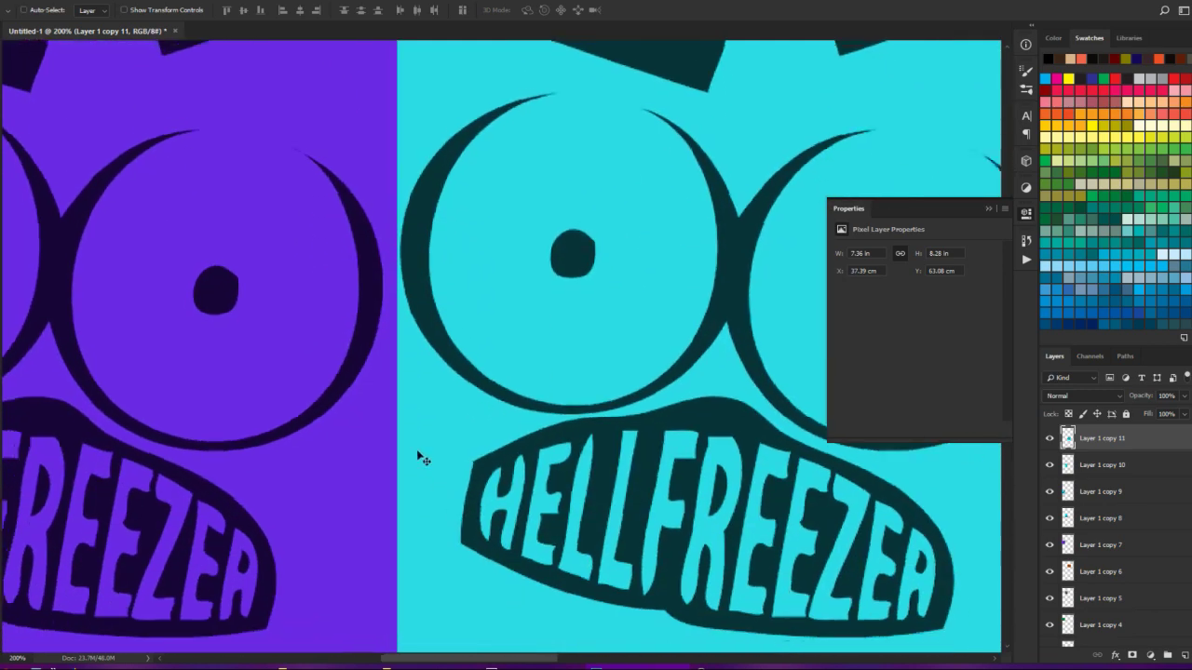
scroll(420, 458, down, 3)
scroll(420, 457, down, 4)
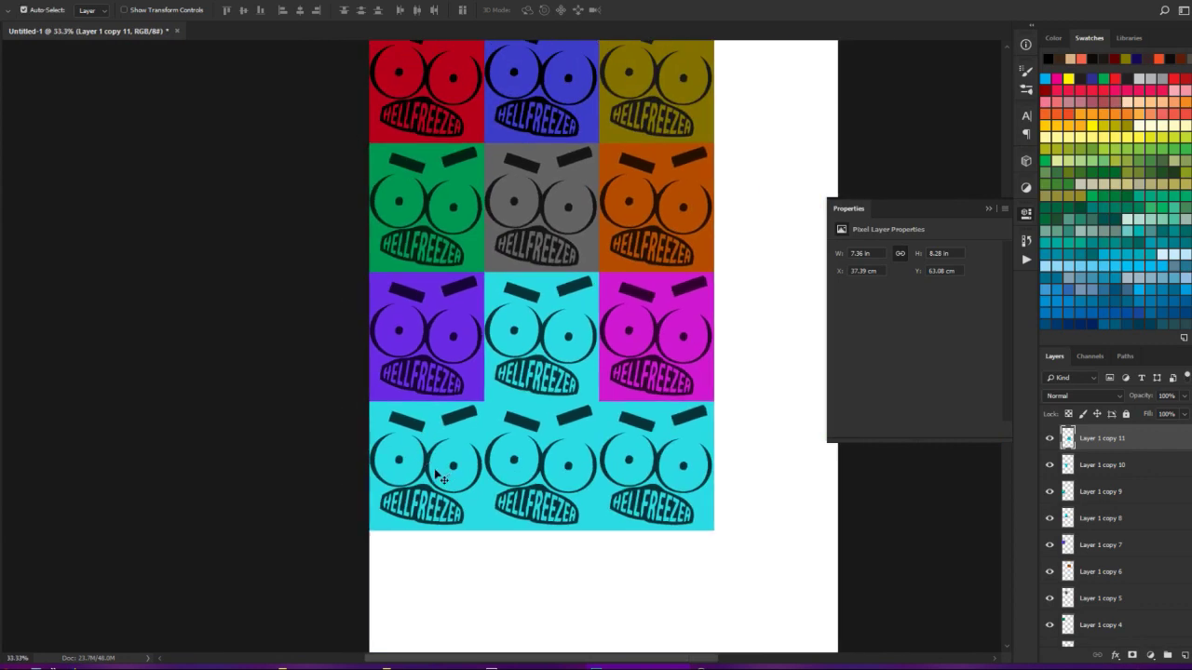
- Add a Hue/Saturation adjustment above the fourth row's first cyan tile on Layer 1 copy 9 and set its hue to +44
click(400, 415)
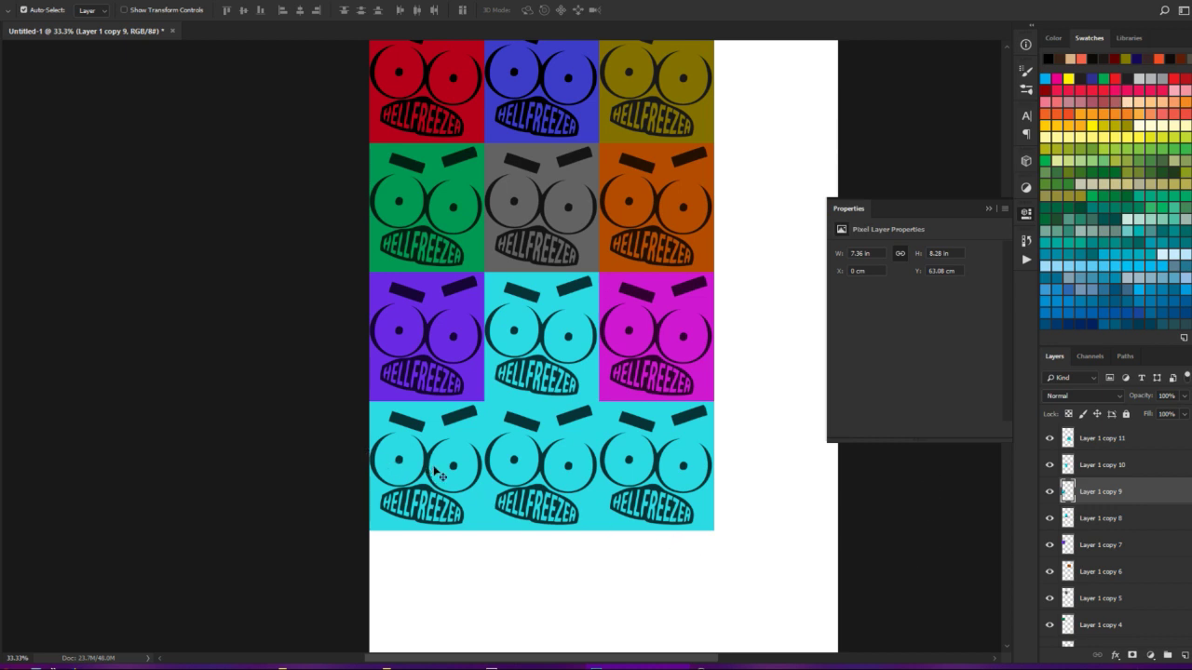
scroll(917, 549, down, 1)
scroll(922, 550, up, 3)
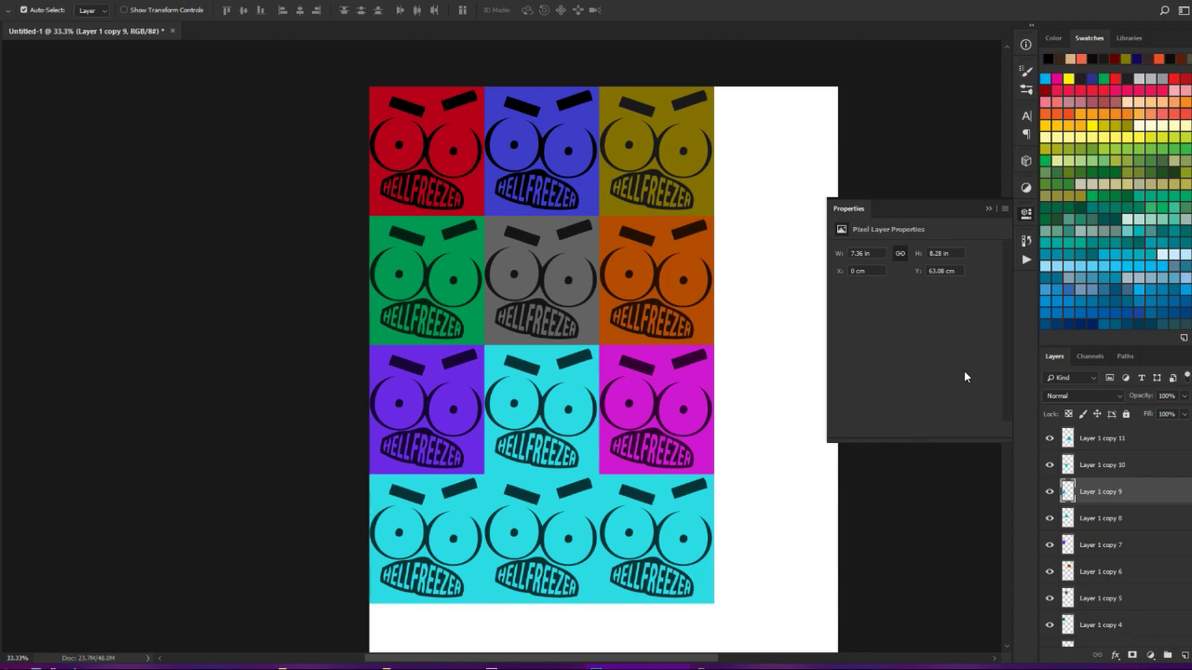
key(ctrl+minus)
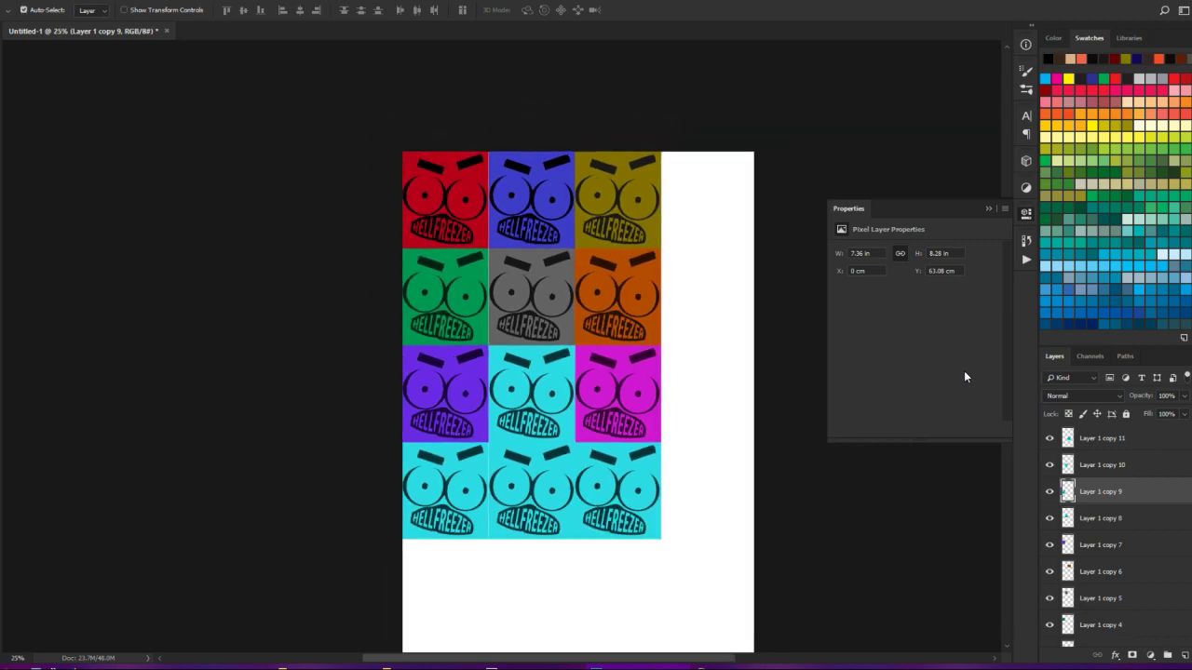
key(ctrl+plus)
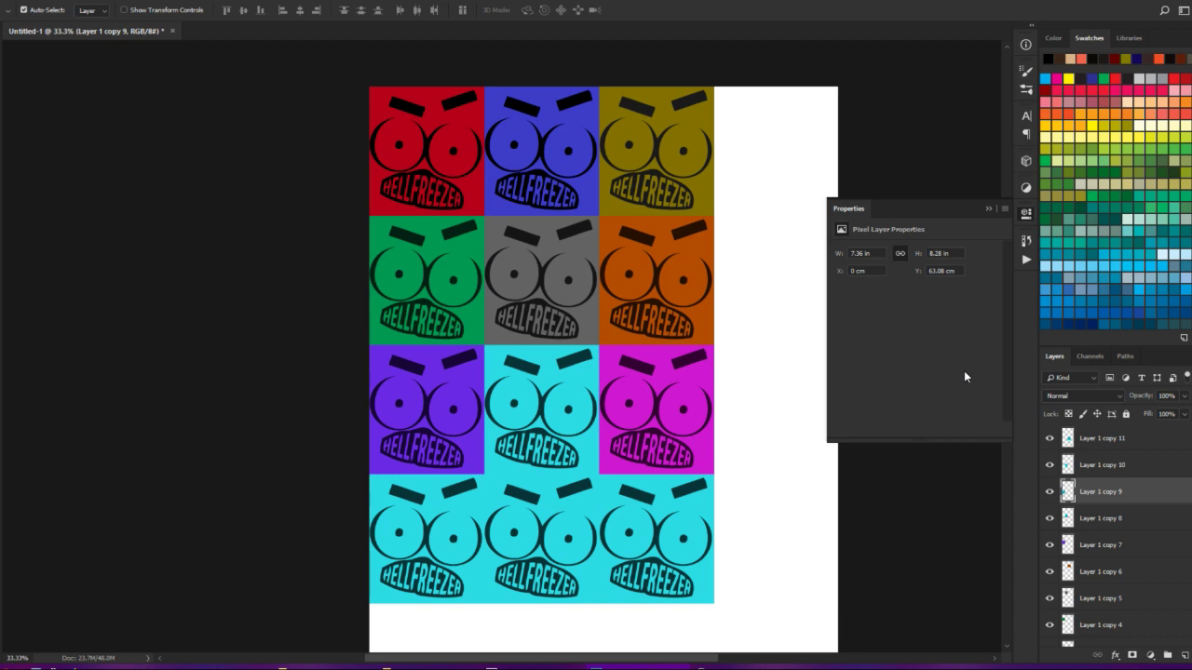
key(ctrl+minus)
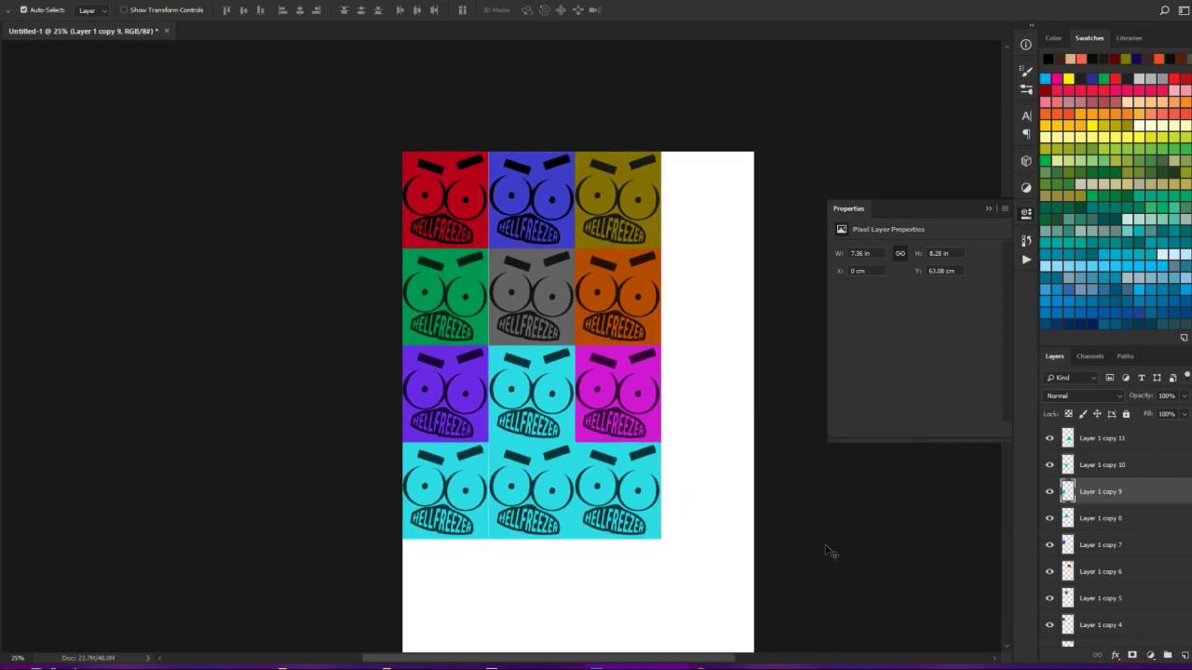
click(1153, 656)
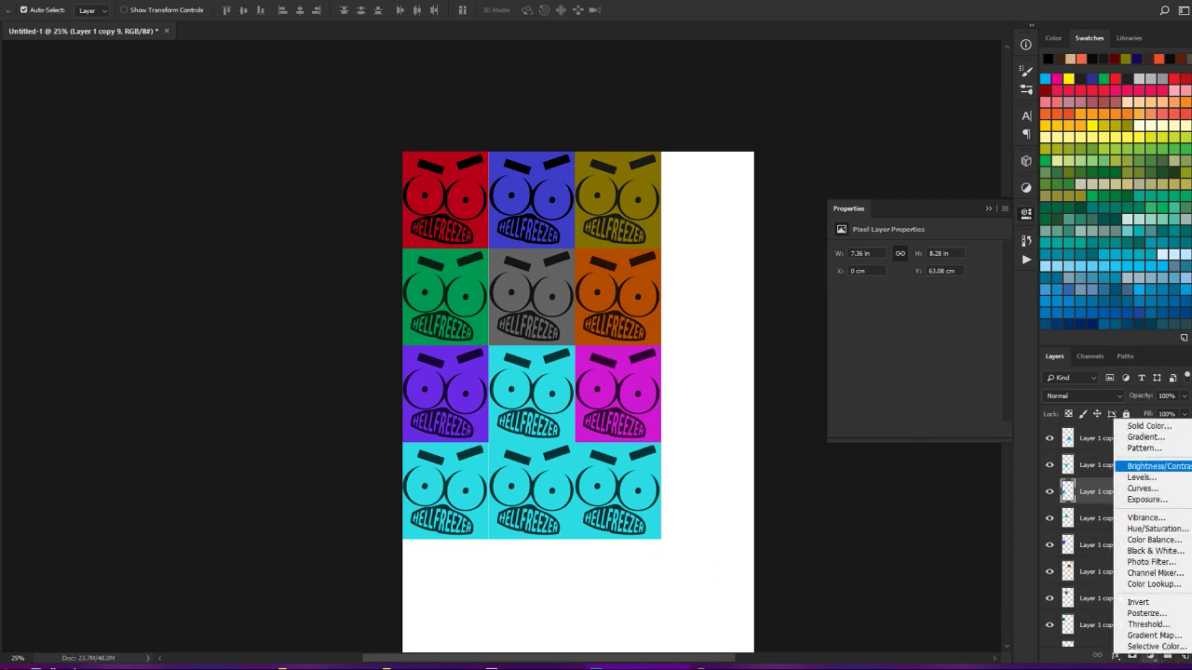
click(1181, 529)
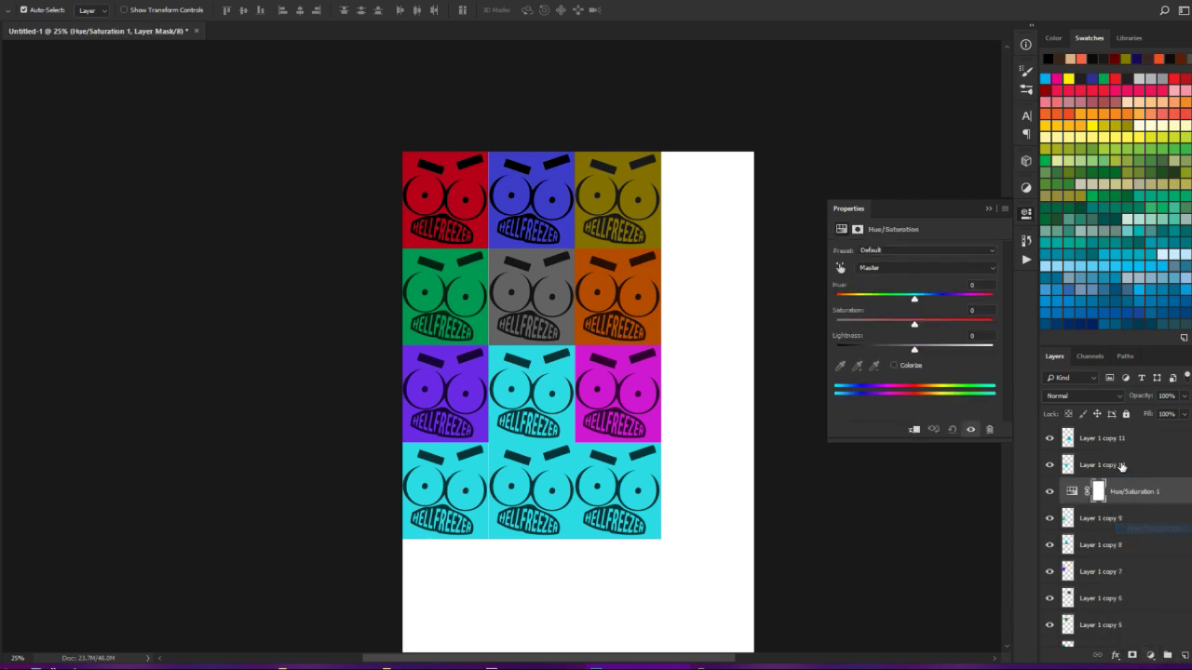
click(1077, 219)
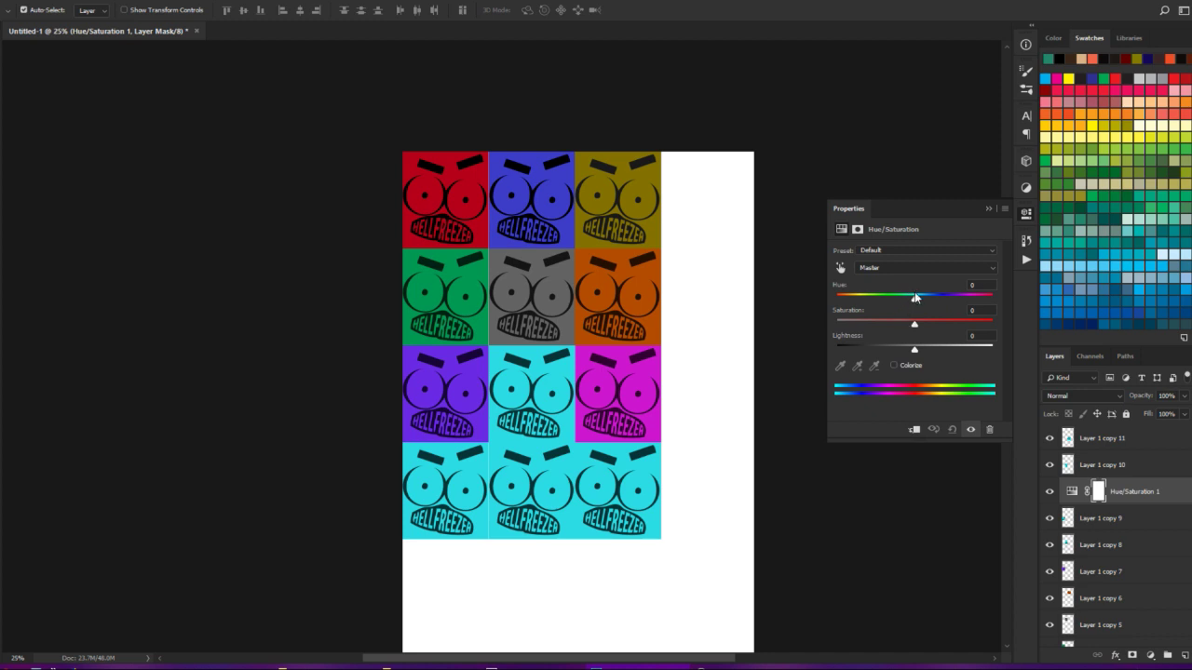
drag(914, 298, 951, 349)
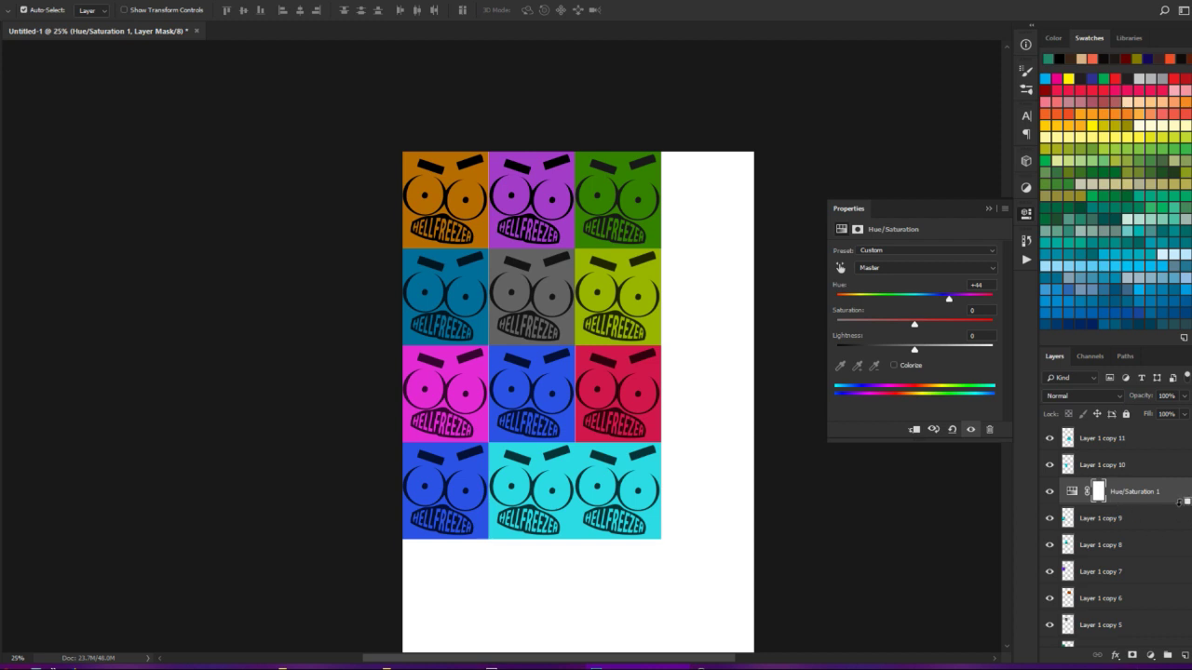
- Clip the Hue/Saturation adjustment to Layer 1 copy 9 and set its hue to -123
alt+click(1179, 503)
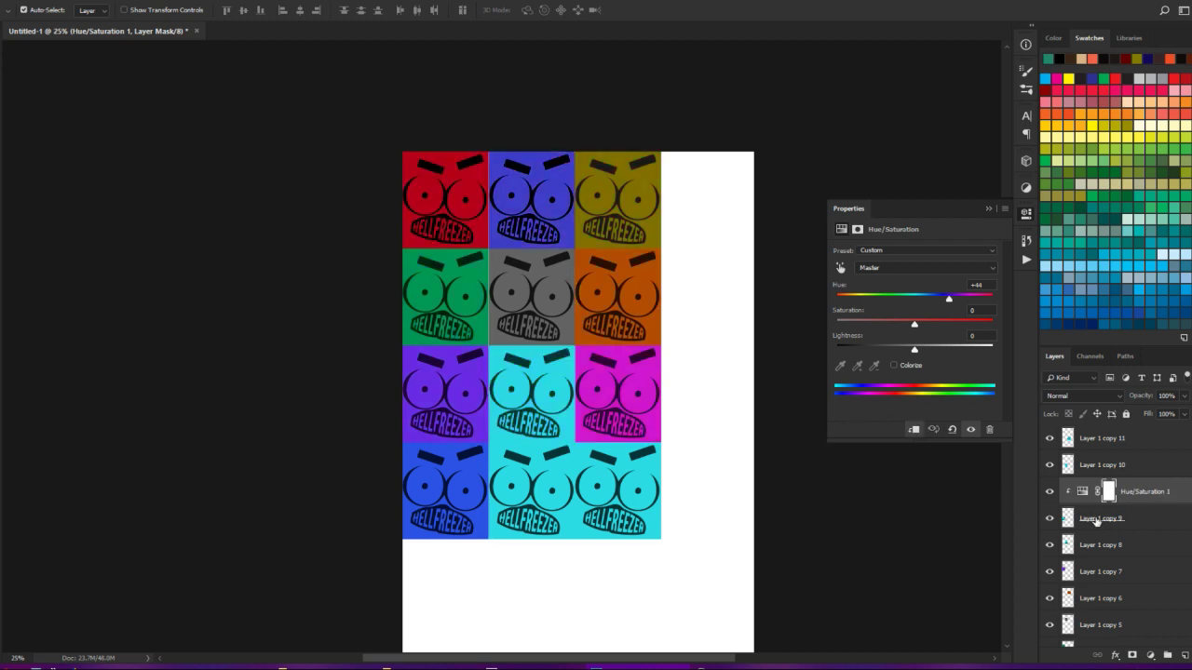
drag(953, 299, 856, 337)
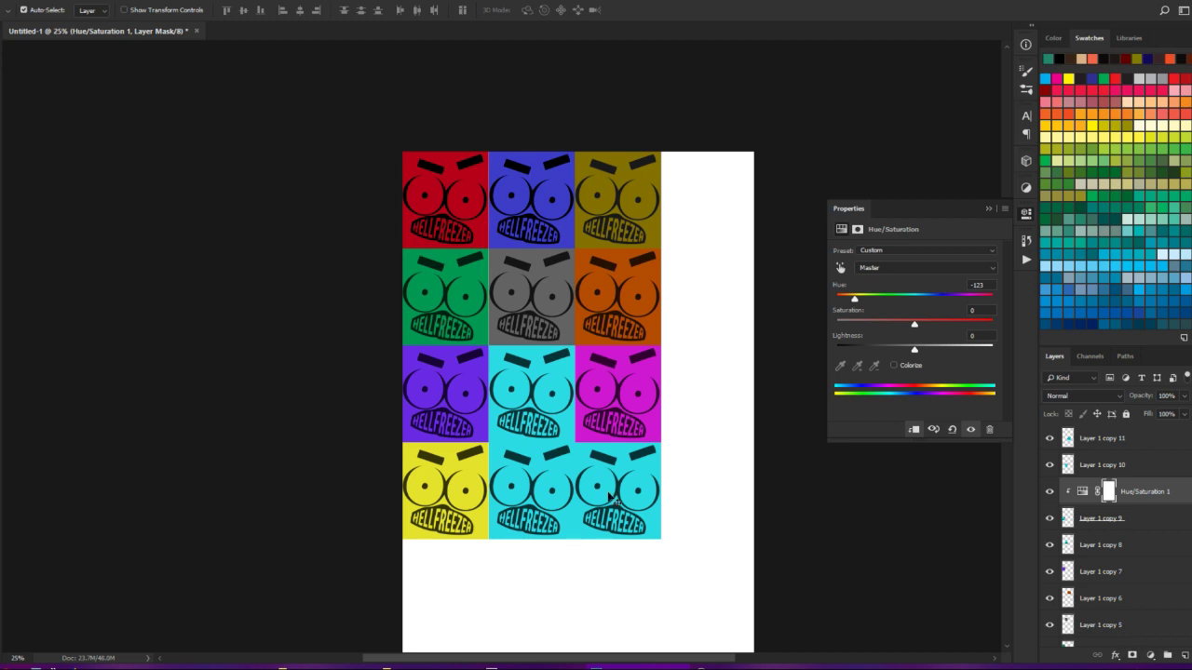
- Merge the Hue/Saturation adjustment down into Layer 1 copy 9 and select the middle face tile in the fourth row
click(555, 495)
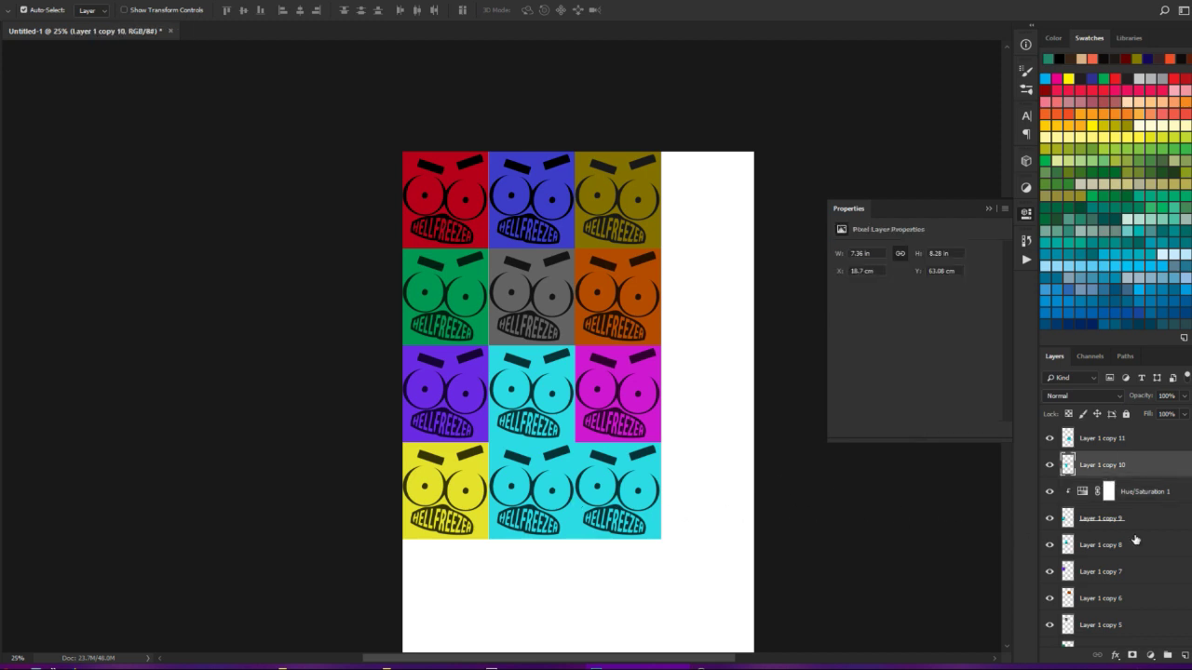
right_click(1162, 490)
click(1068, 499)
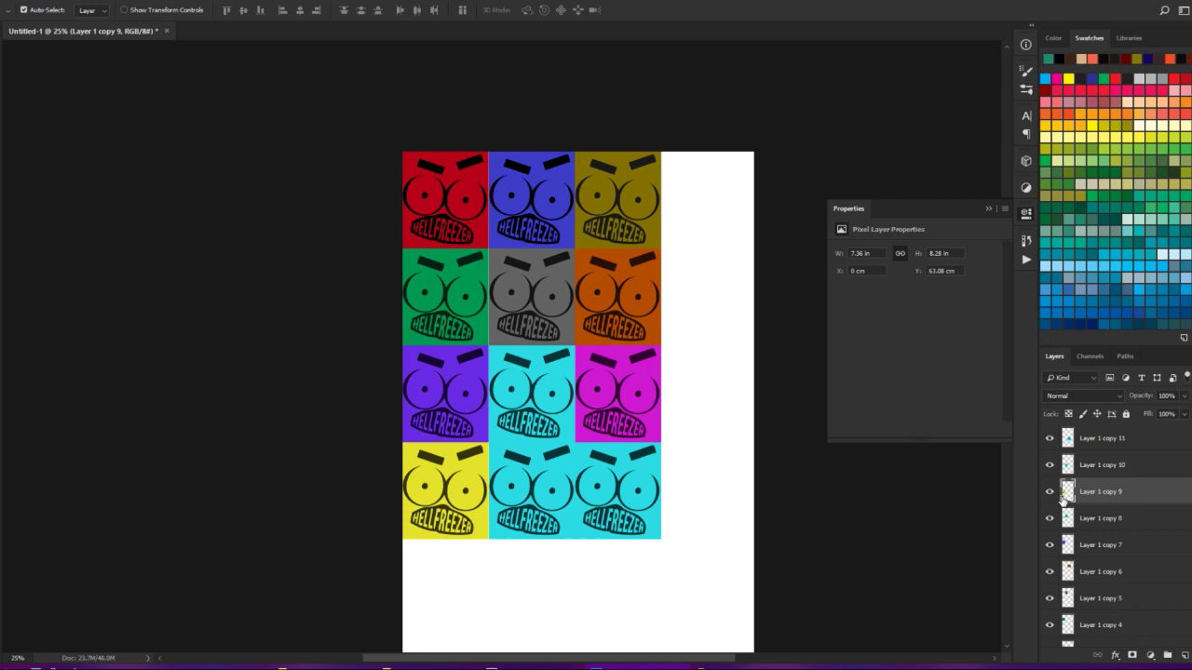
click(549, 506)
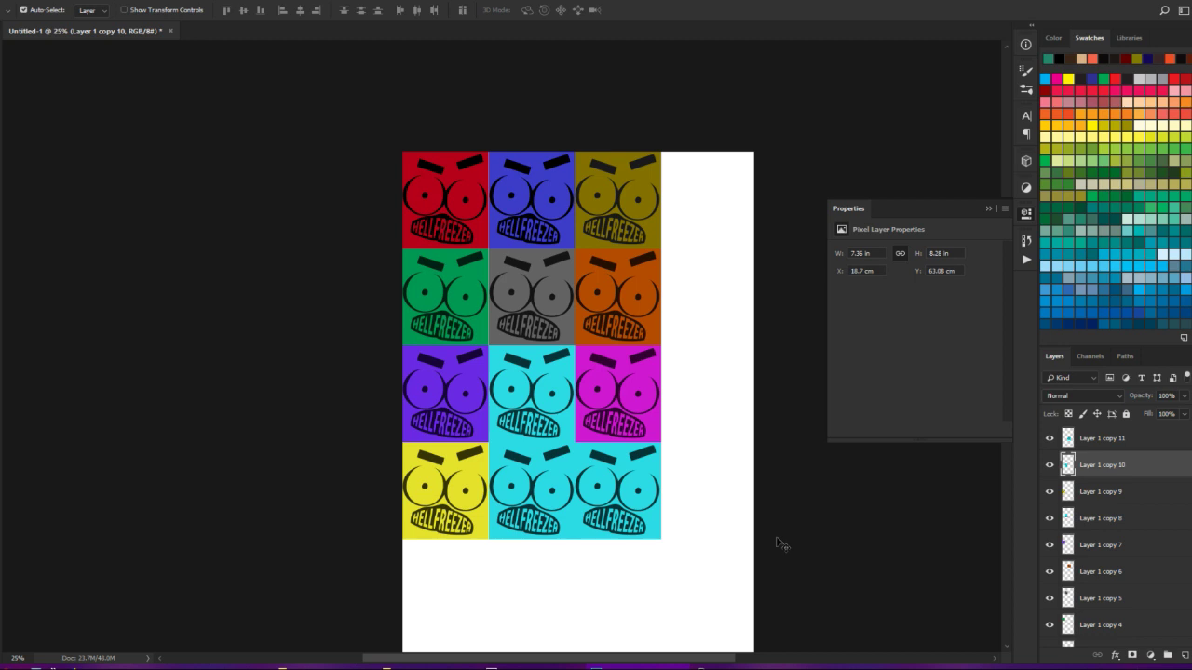
mouse_move(742, 667)
click(1166, 665)
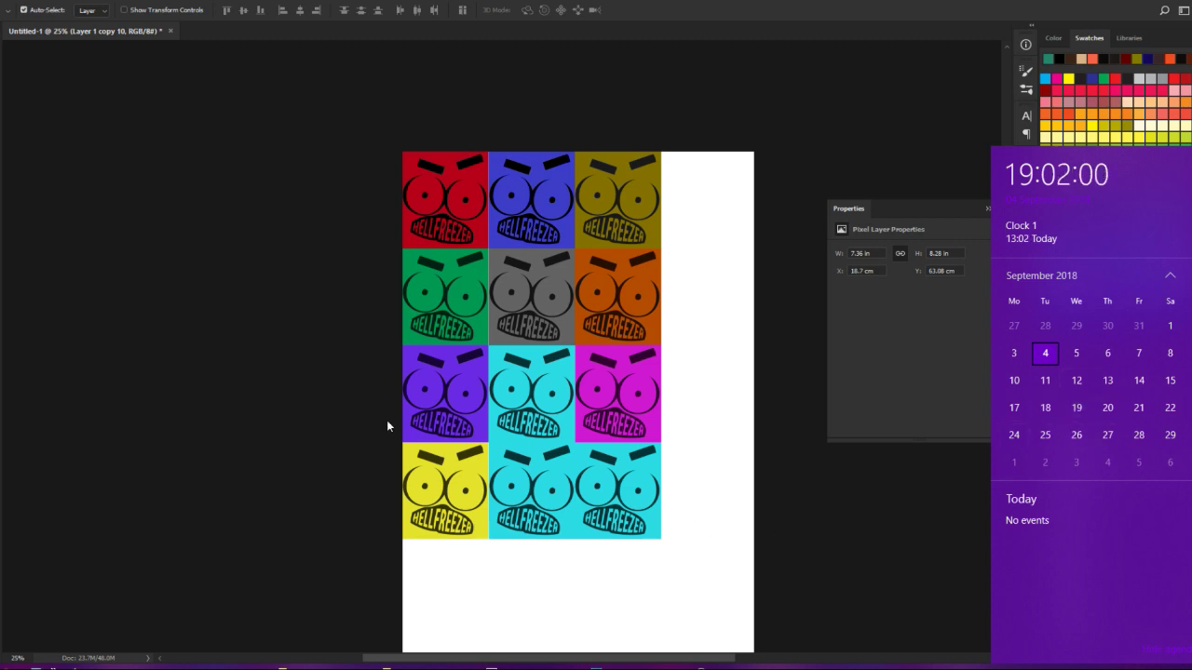
click(529, 583)
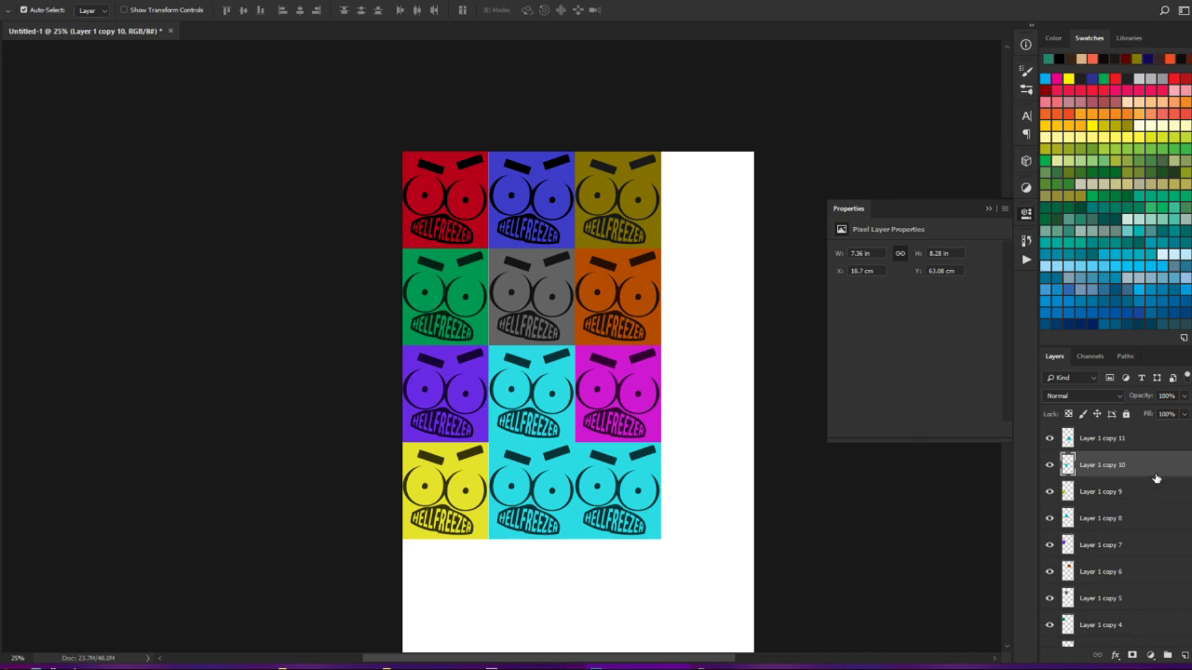
- Add a Hue/Saturation adjustment layer above Layer 1 copy 10 and clip it to that layer
click(1153, 659)
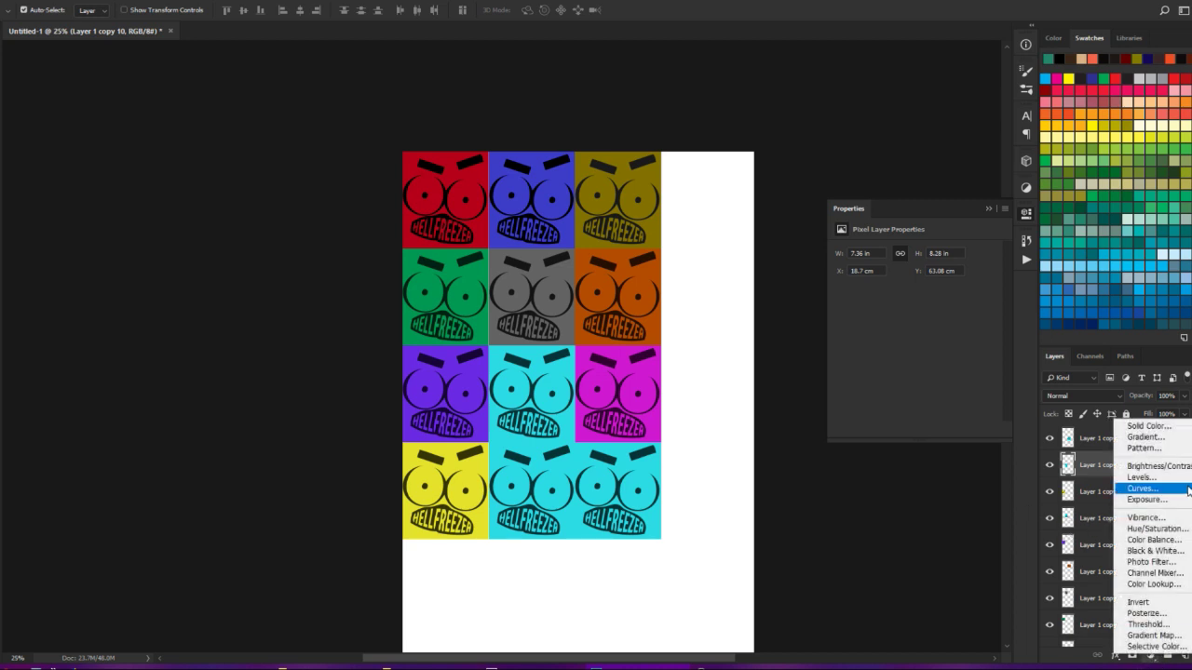
click(1138, 529)
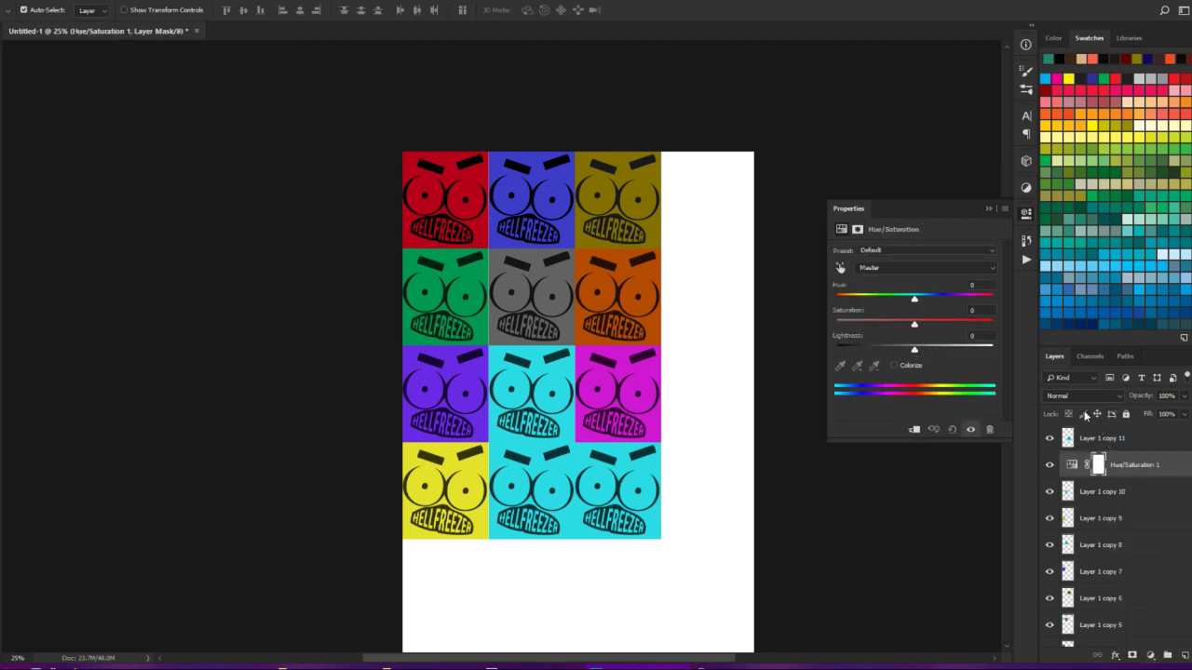
alt+click(1143, 477)
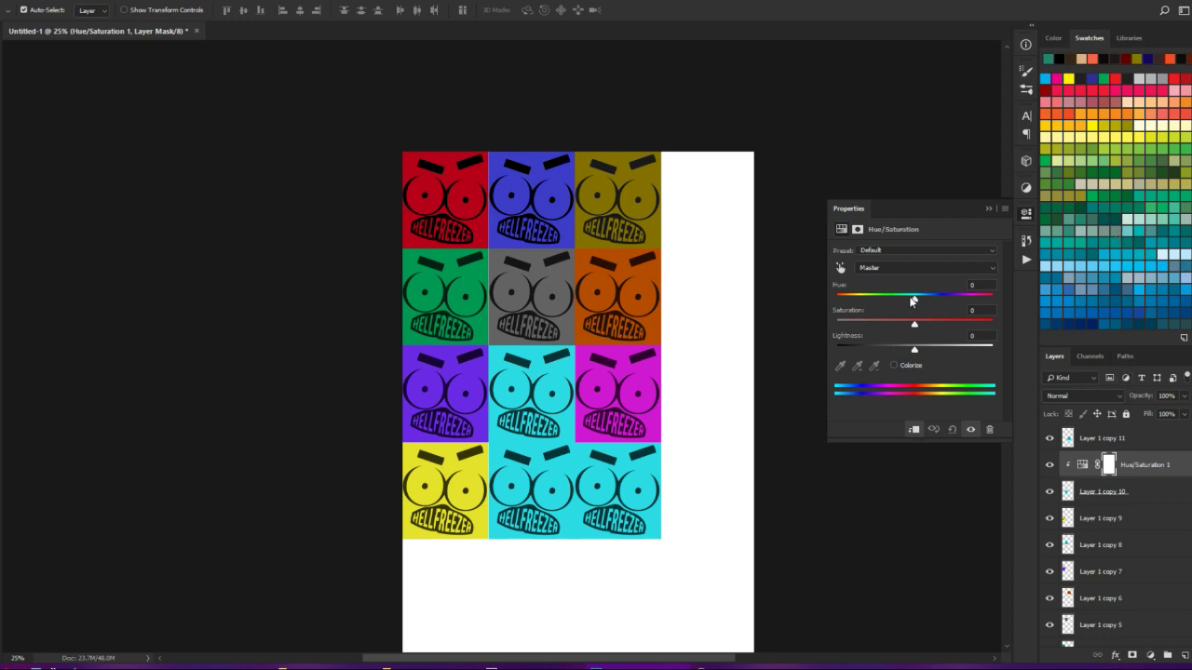
- Set the clipped adjustment's hue to +180 and its saturation to +72 for the middle tile of the fourth row
drag(913, 298, 854, 329)
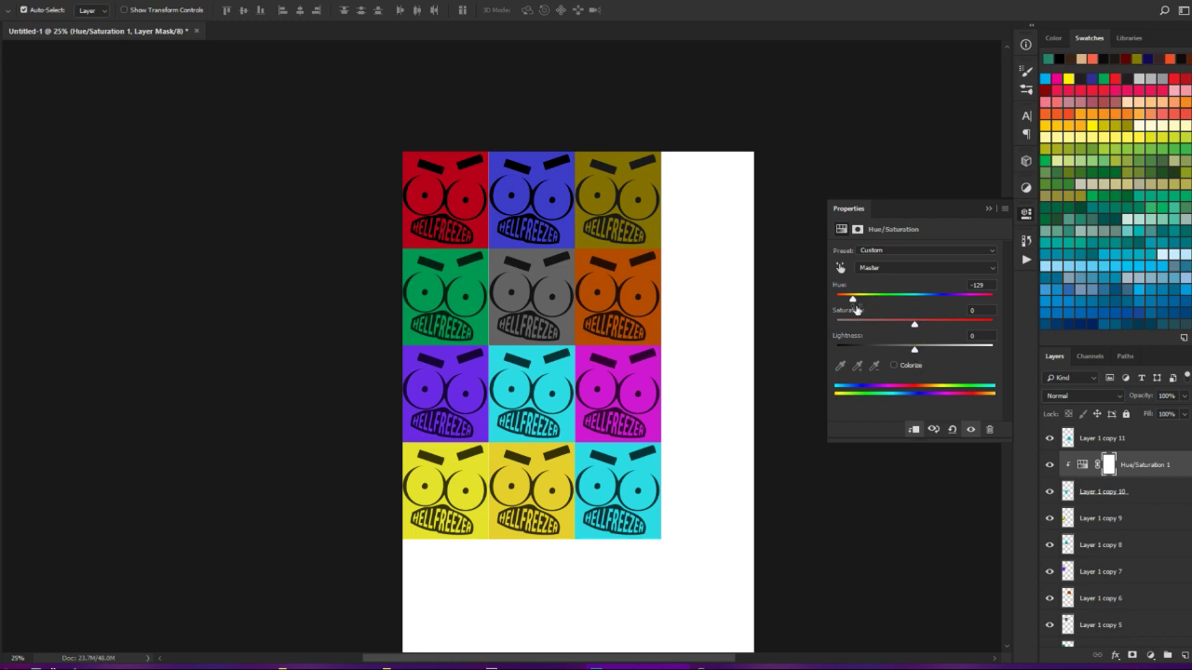
drag(913, 325, 970, 323)
drag(854, 300, 998, 284)
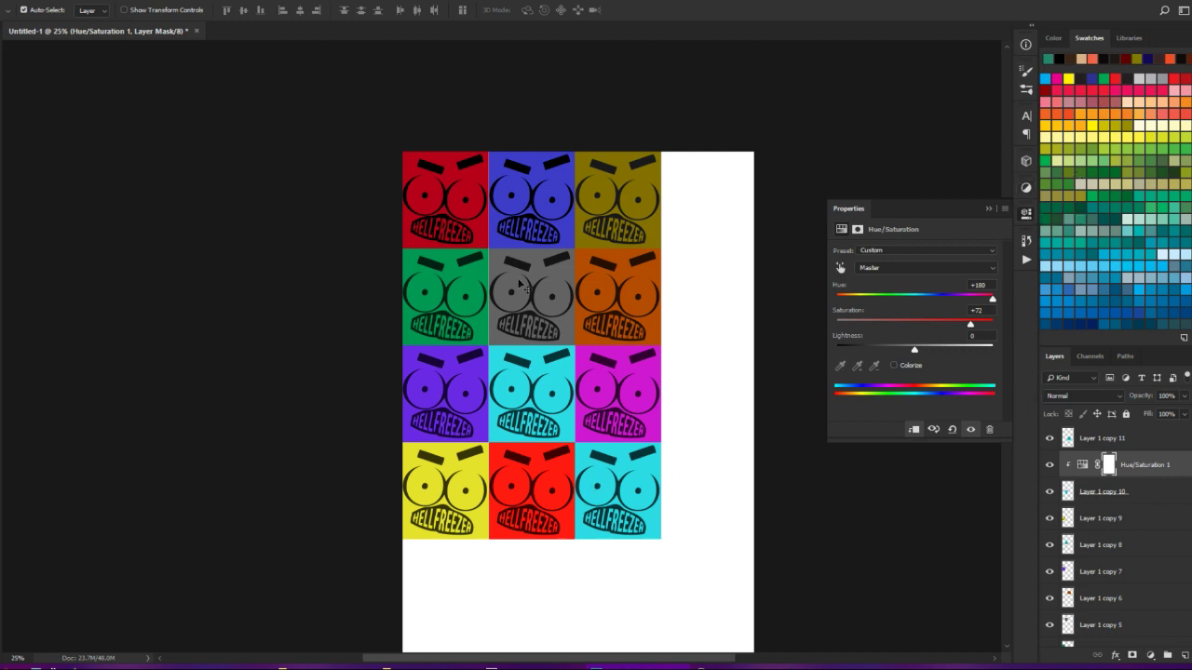
scroll(470, 244, up, 2)
scroll(468, 251, up, 1)
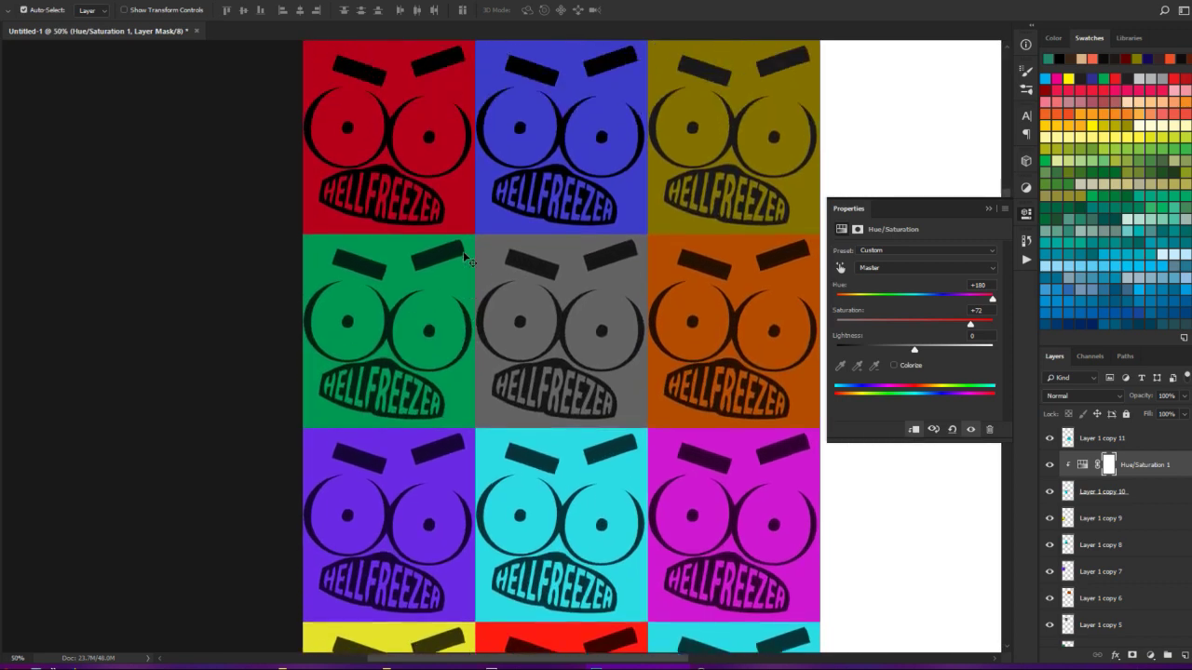
scroll(463, 250, down, 3)
scroll(452, 222, up, 1)
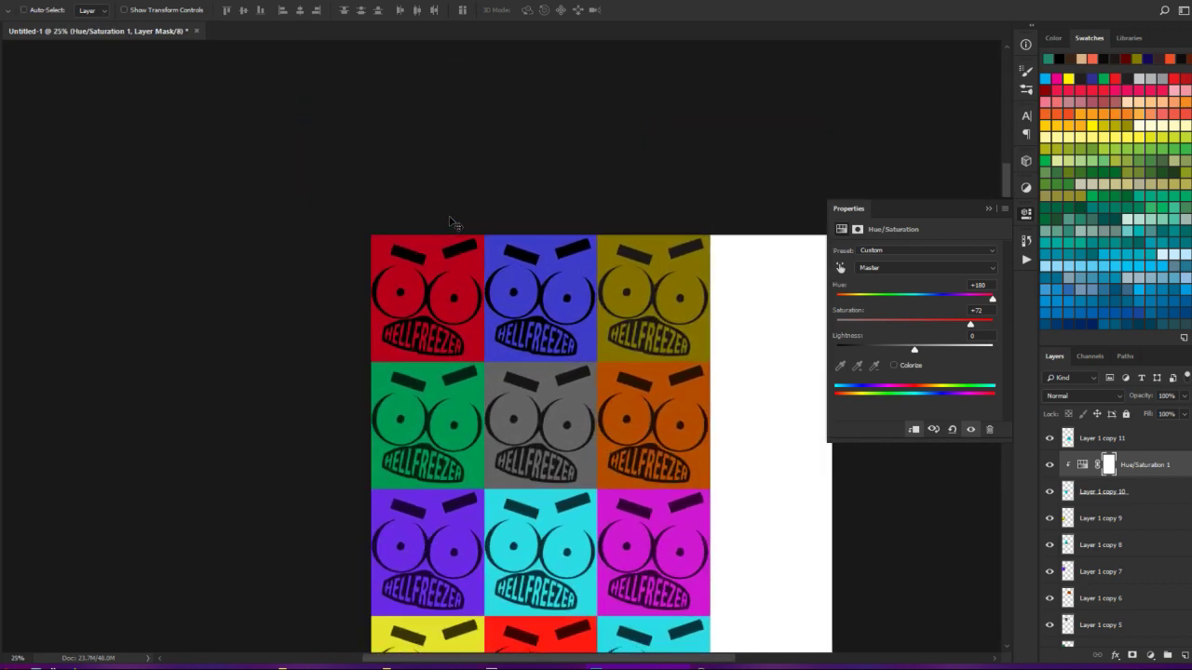
scroll(451, 222, down, 1)
scroll(452, 222, up, 2)
scroll(449, 213, down, 1)
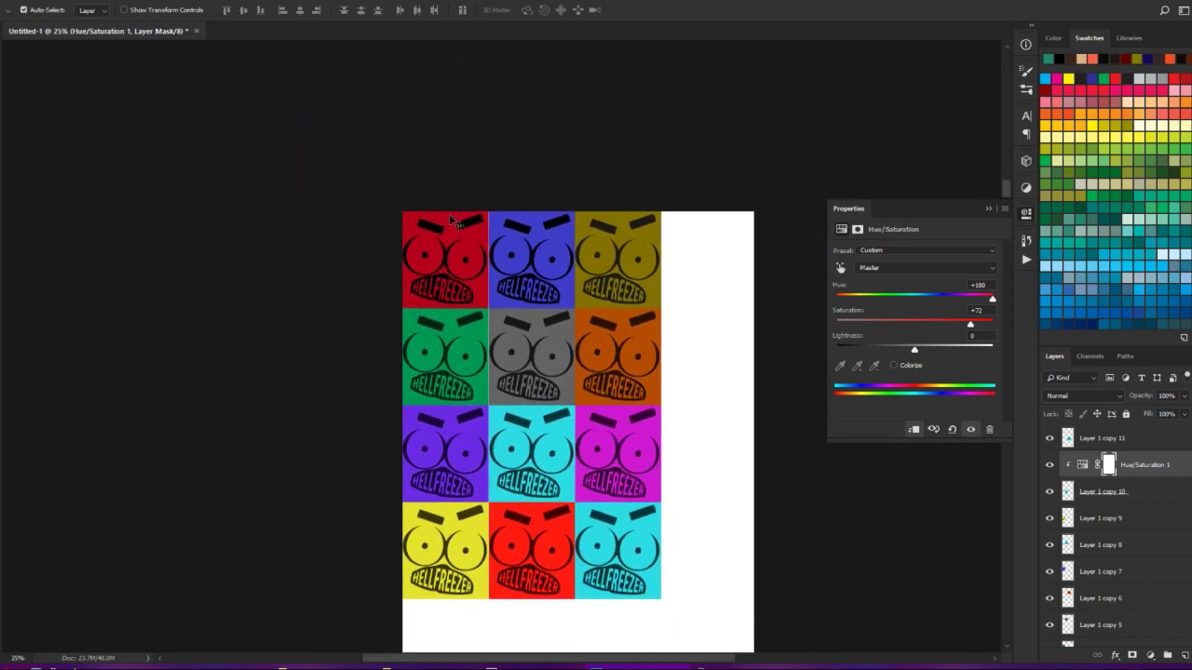
- Change the hue of the adjustment clipped to Layer 1 copy 10 to +49 and merge it down into the tile
click(577, 568)
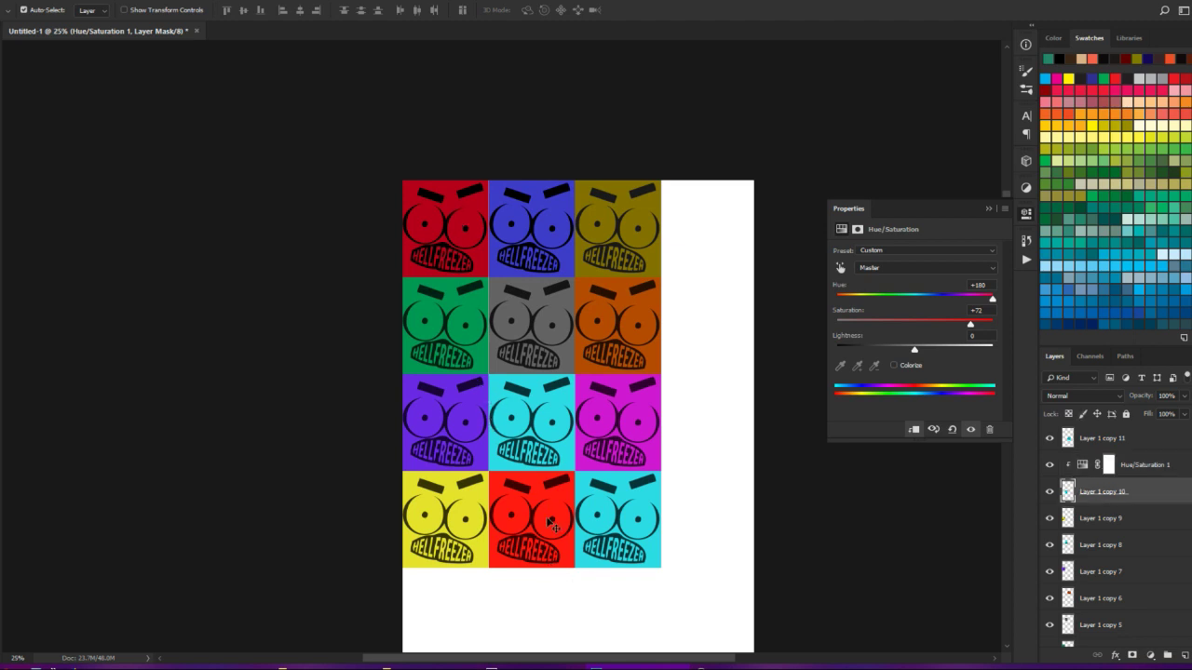
click(1123, 470)
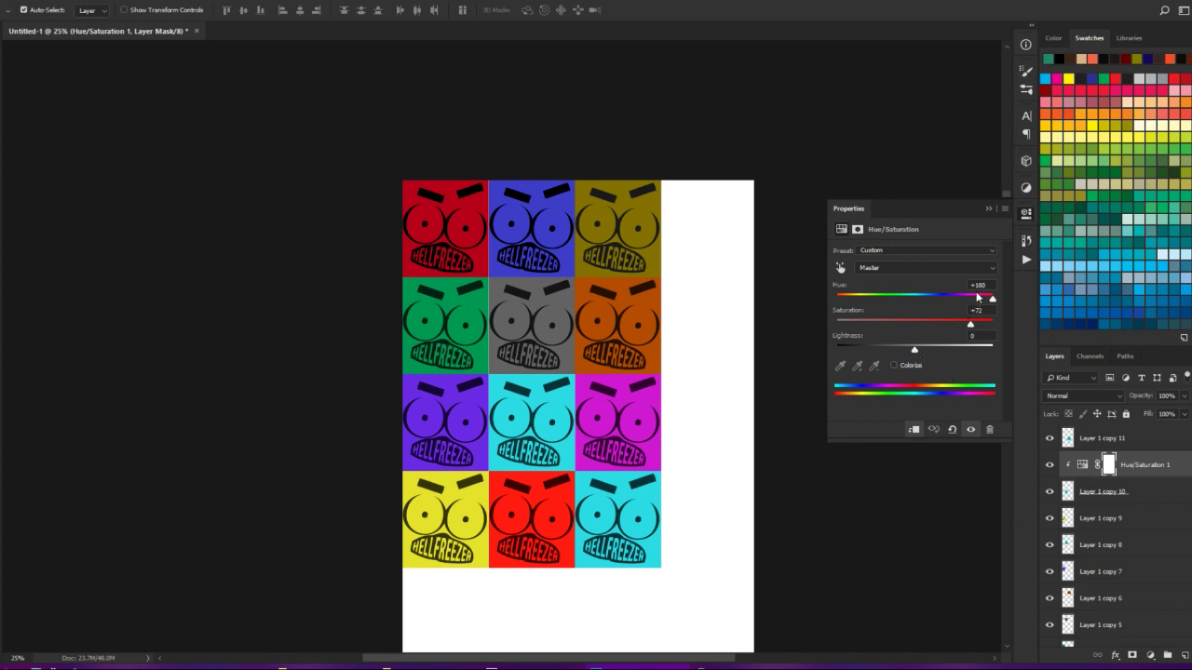
drag(993, 298, 950, 303)
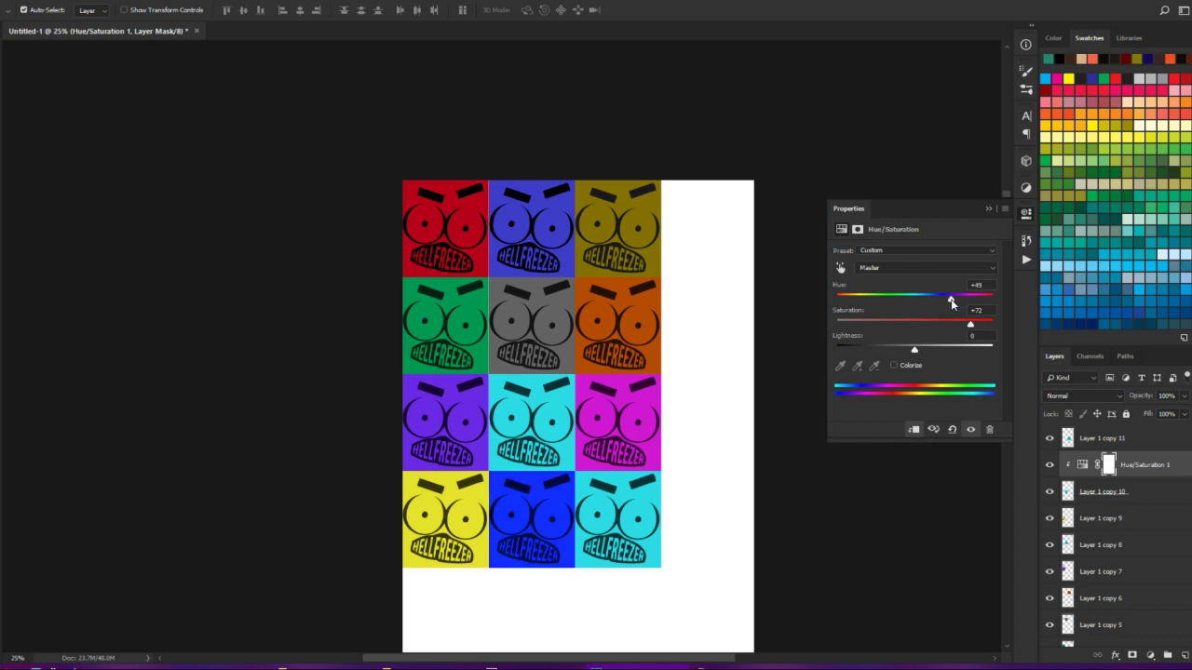
right_click(1169, 464)
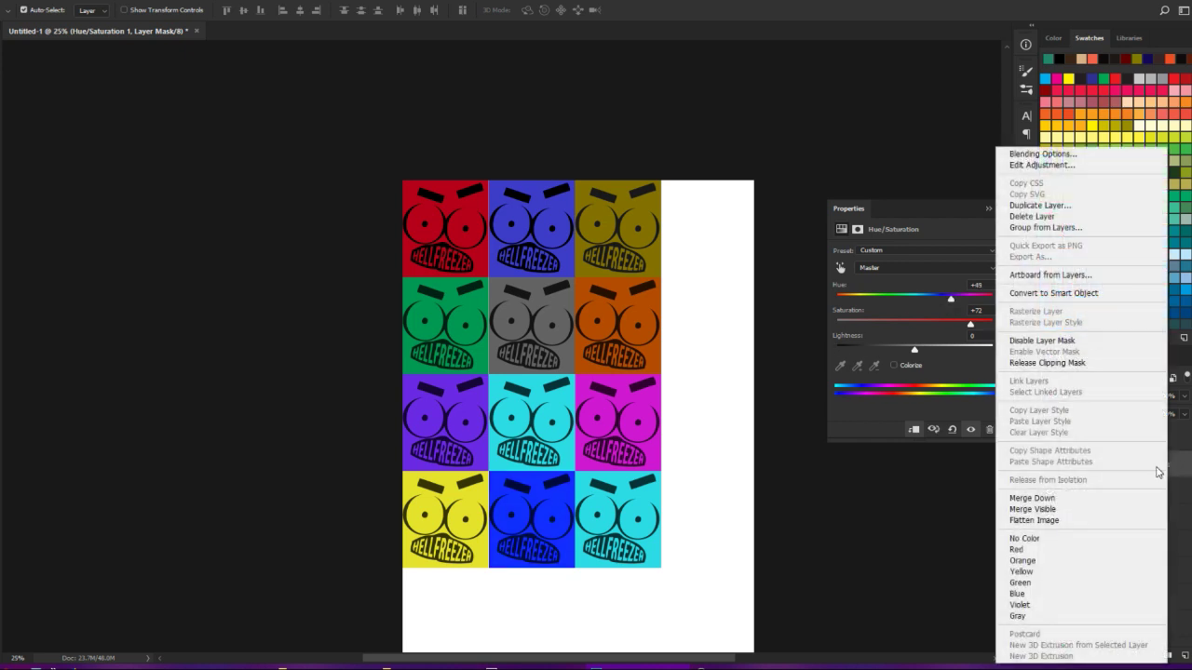
click(1070, 499)
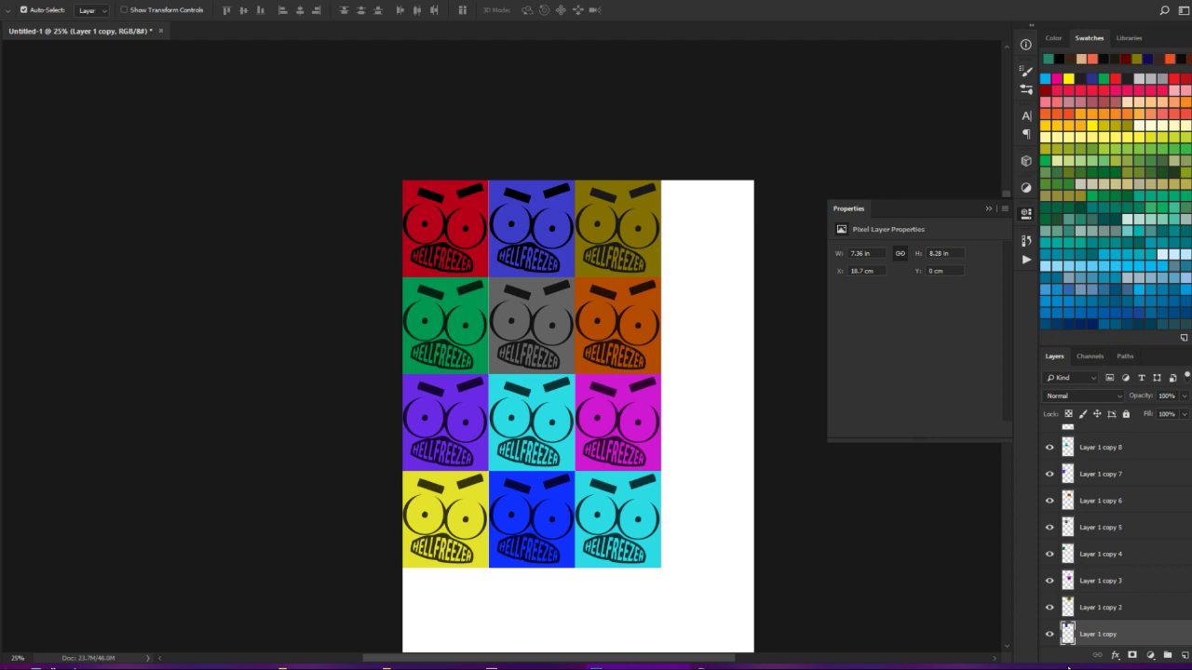
key(3)
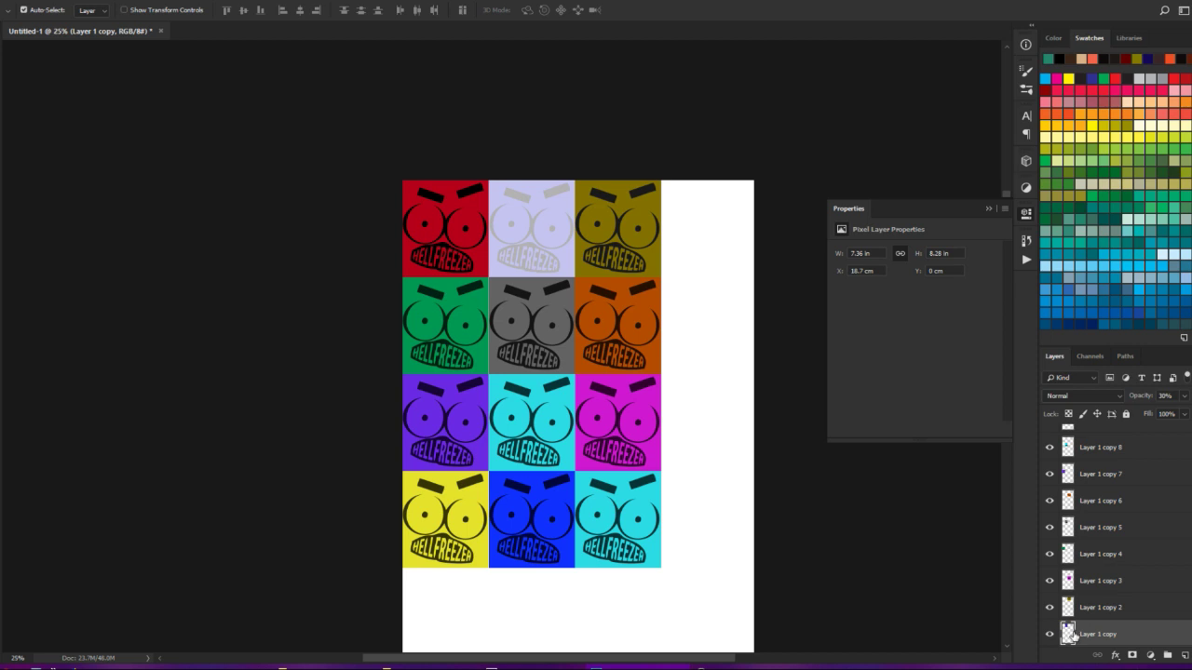
scroll(1138, 614, down, 2)
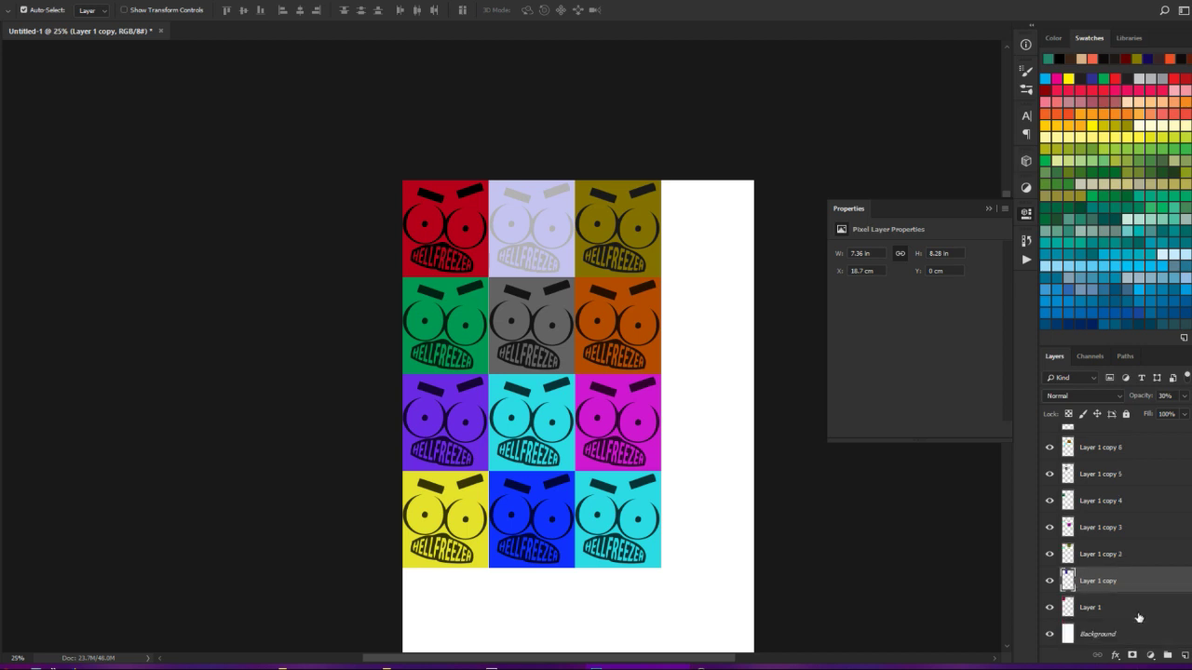
scroll(1138, 618, up, 3)
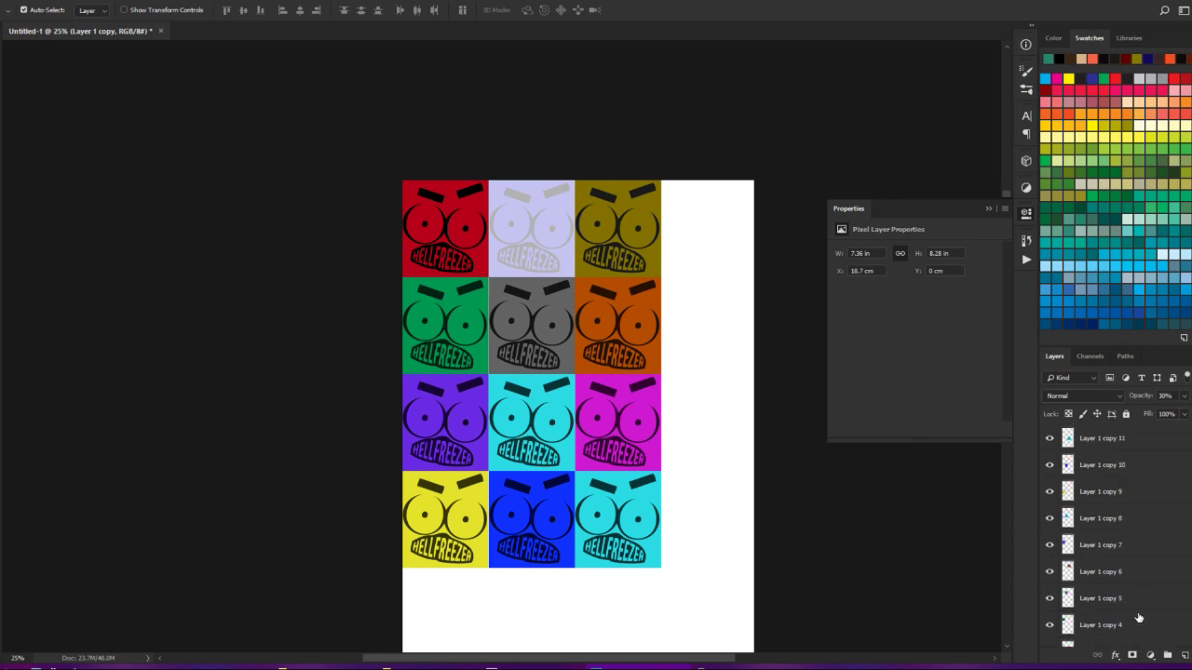
key(ctrl)
key(0)
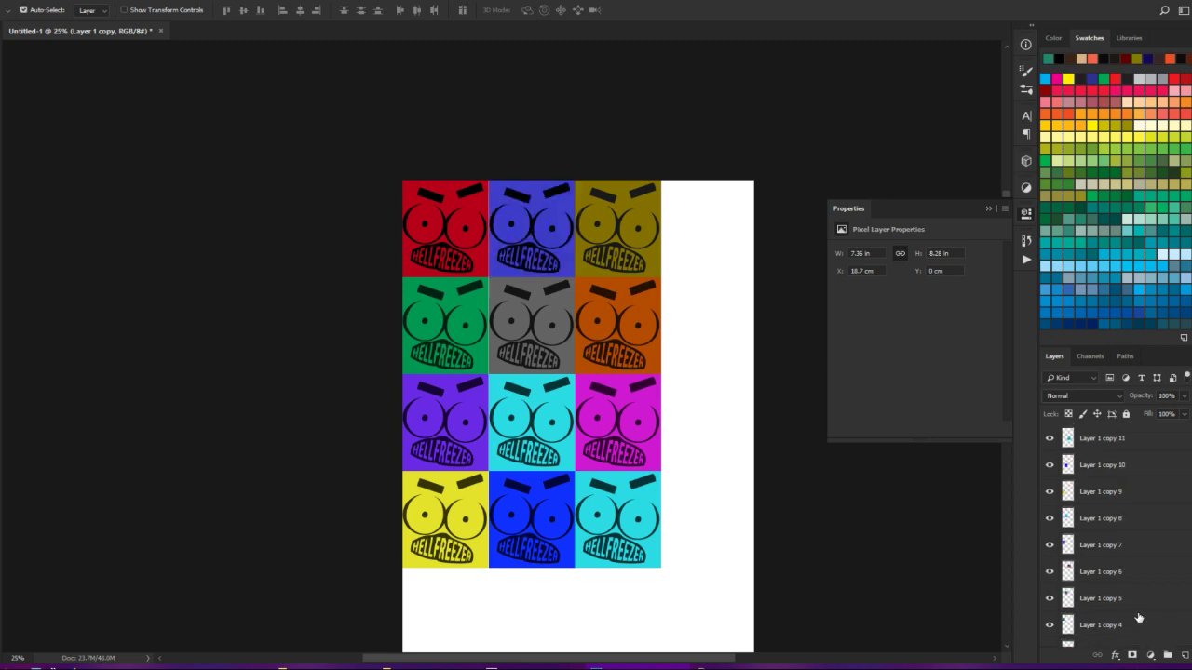
- Add a Hue/Saturation adjustment layer above Layer 1 copy and set its hue to -17
scroll(1138, 618, down, 3)
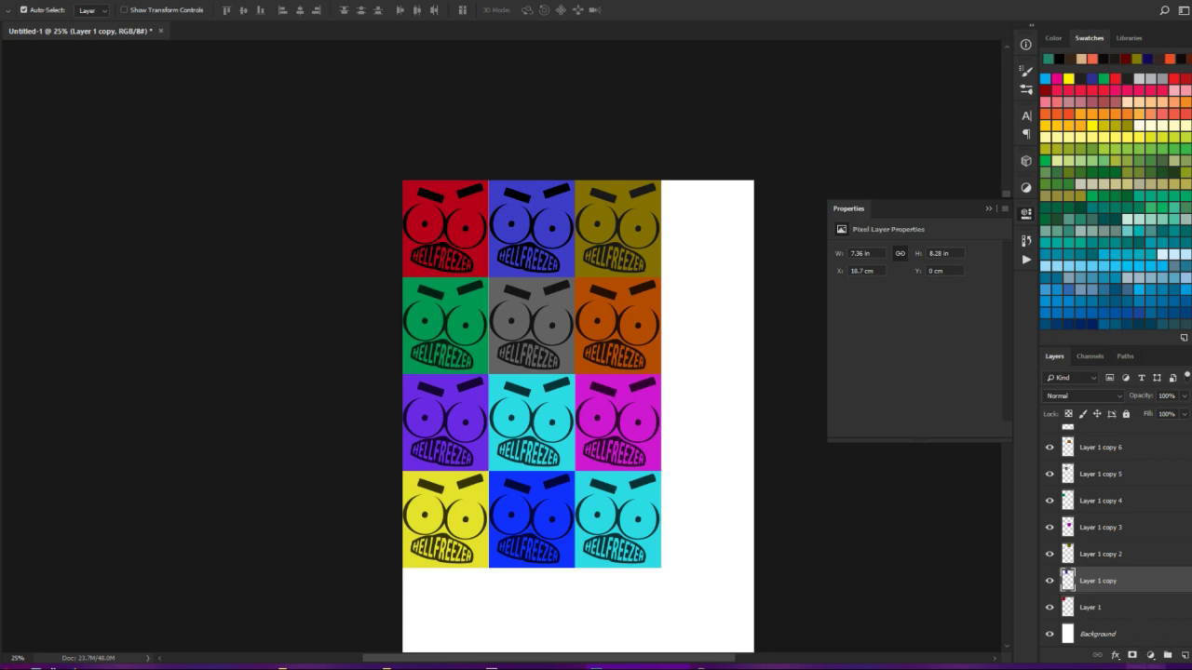
click(1151, 655)
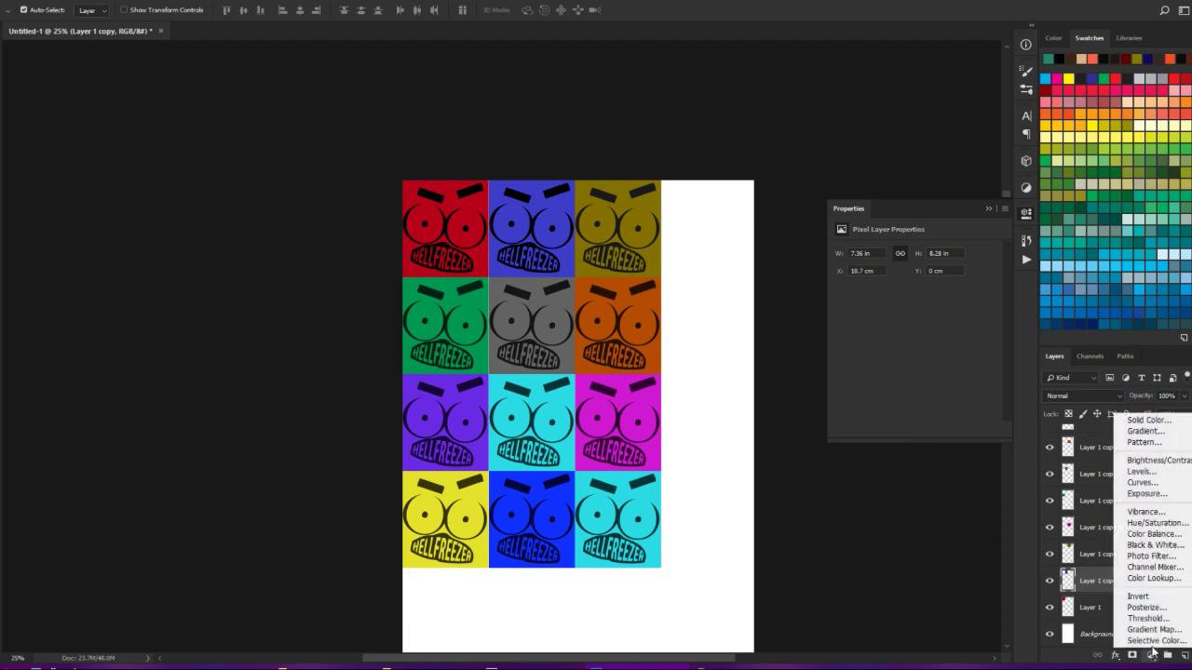
click(1170, 529)
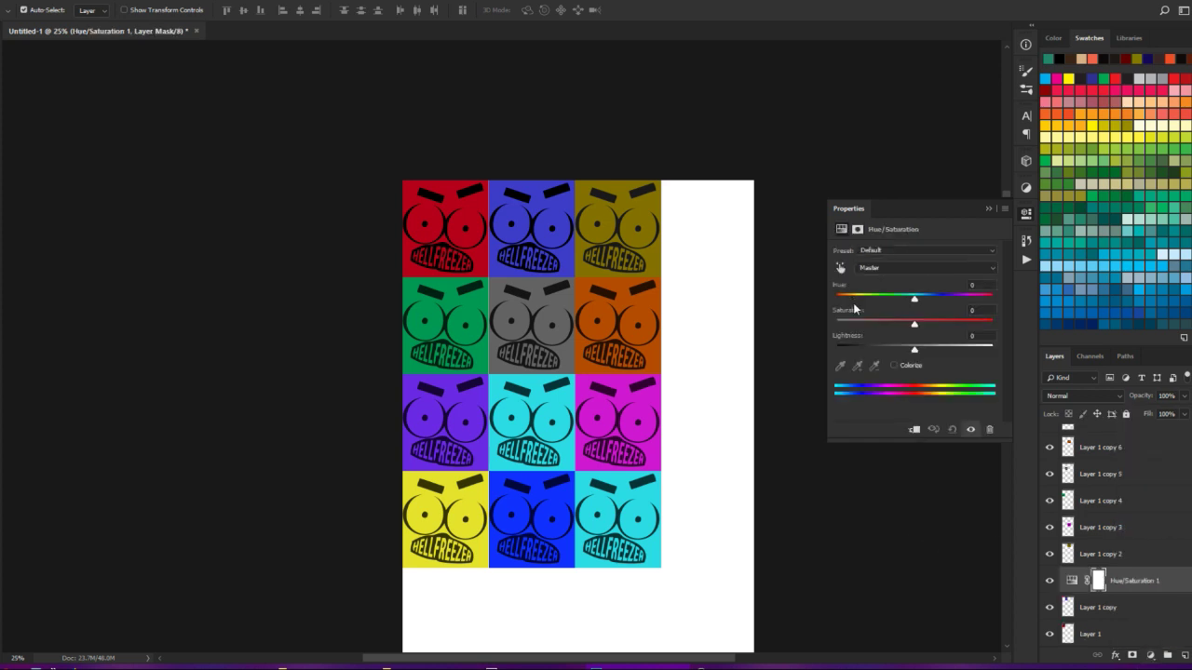
drag(917, 299, 901, 308)
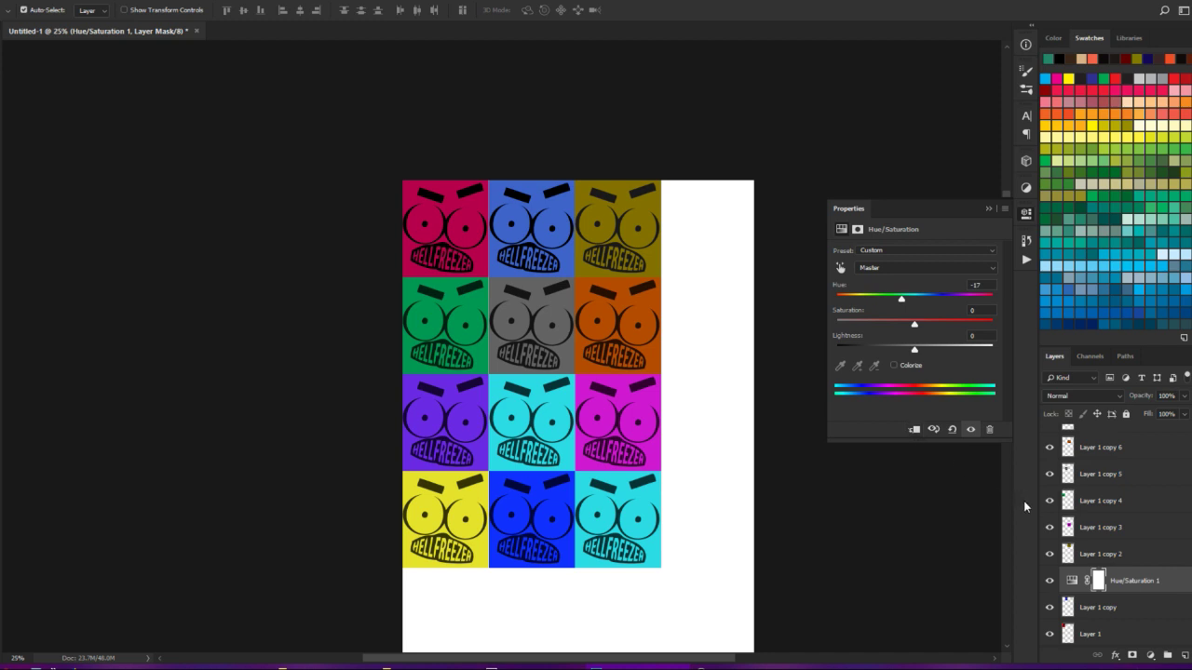
- Clip the new Hue/Saturation adjustment to Layer 1 copy, the middle tile of the first row
click(1185, 600)
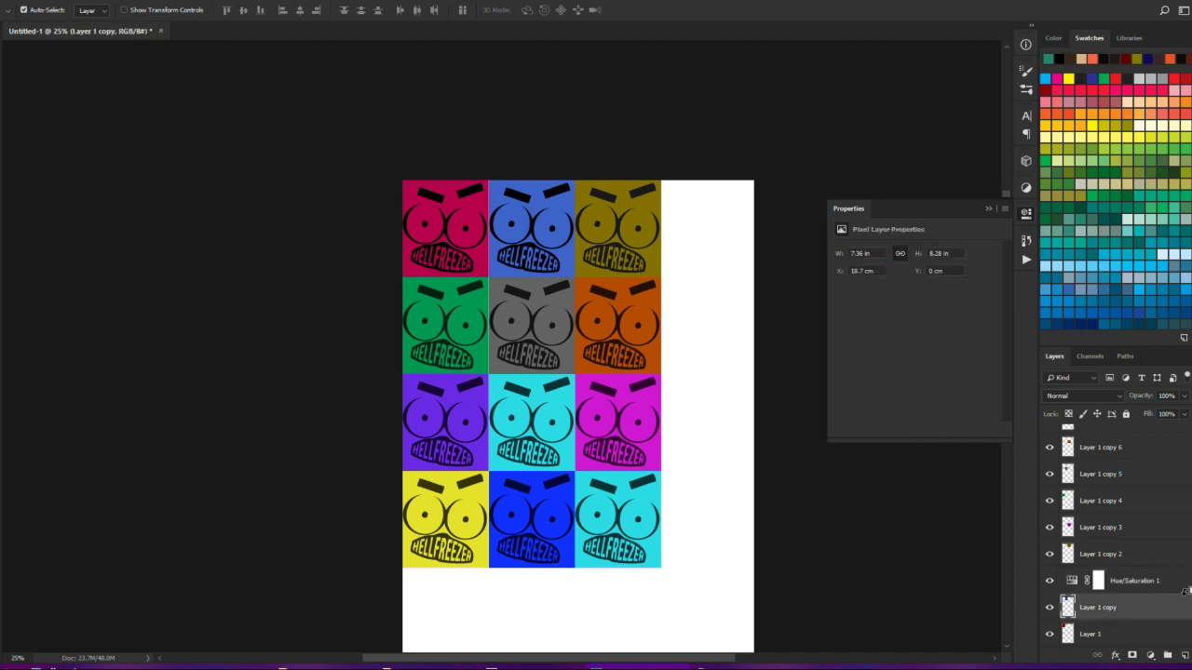
click(1183, 589)
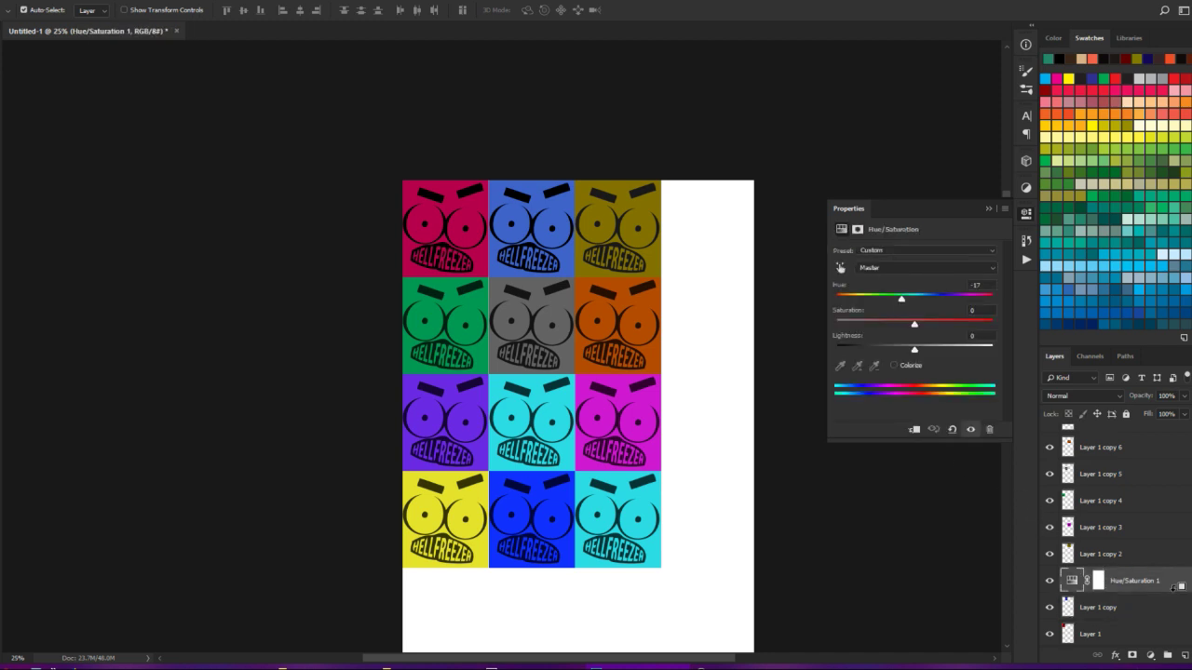
alt+click(1175, 586)
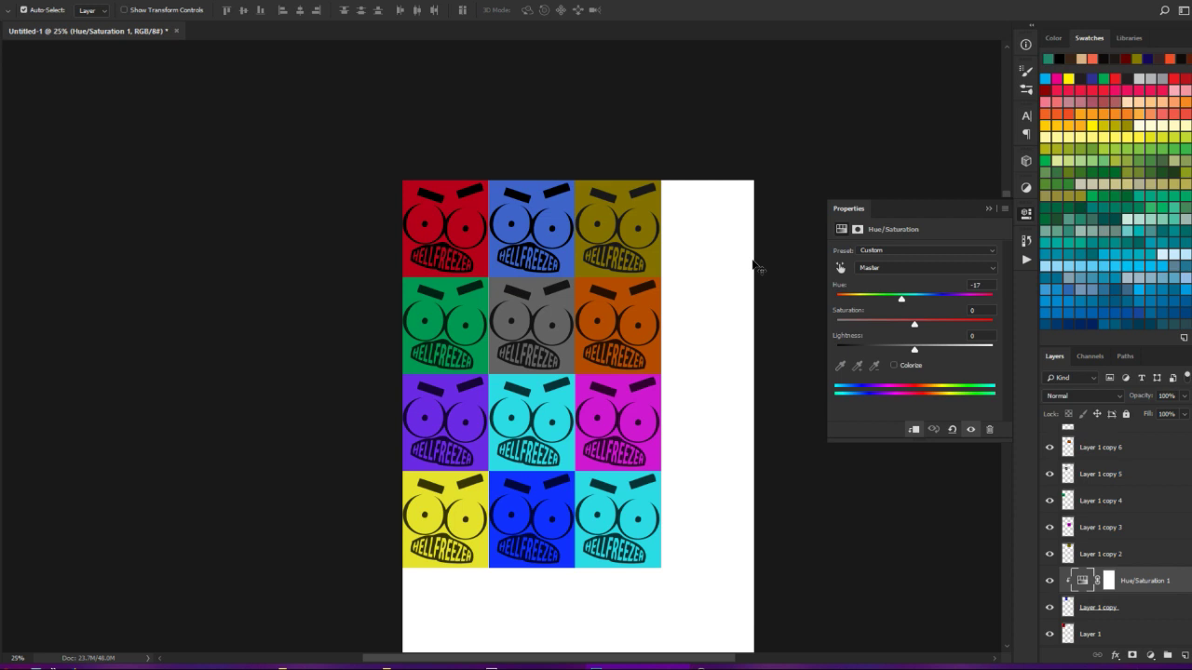
drag(756, 267, 805, 286)
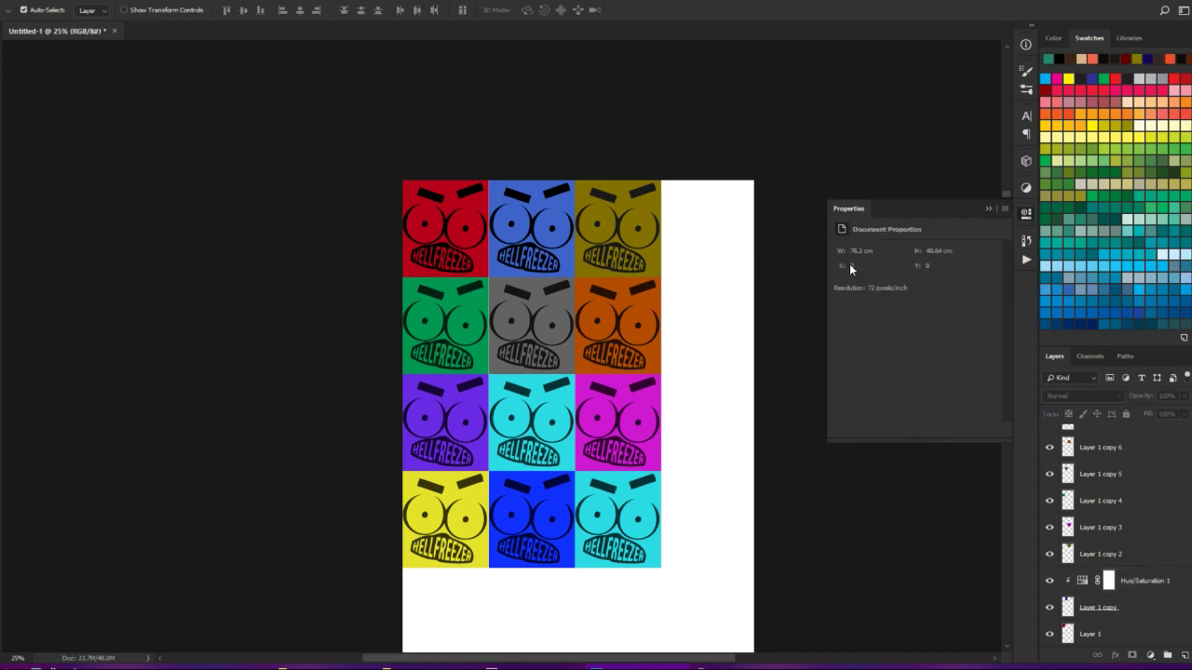
click(1029, 217)
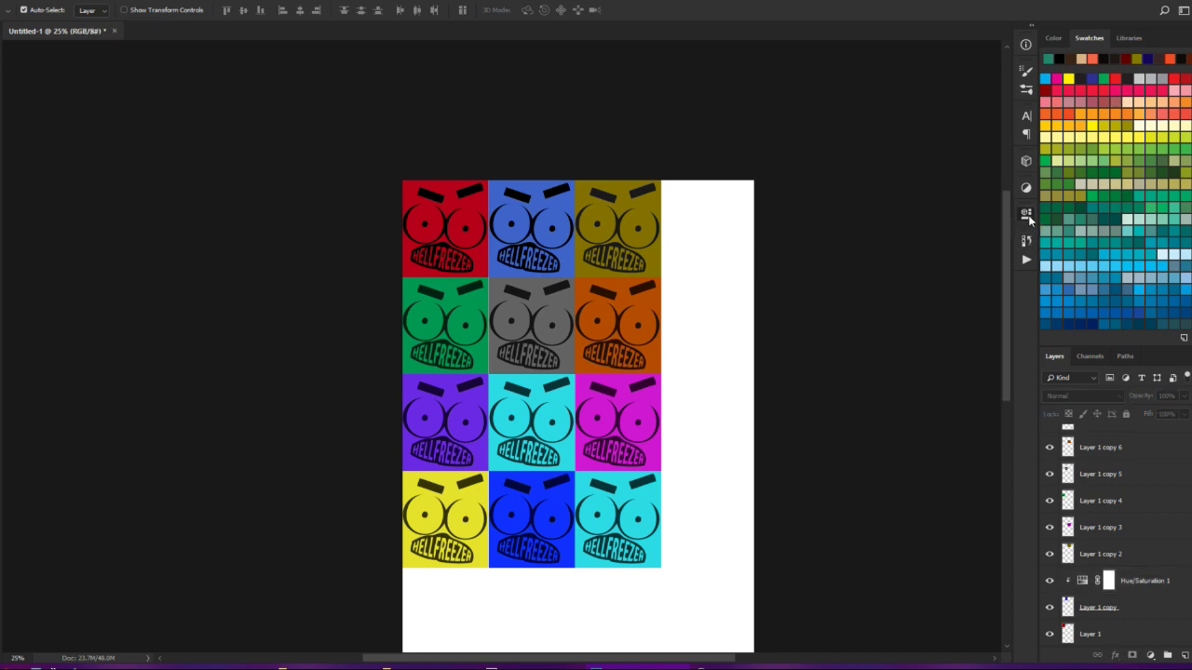
click(1029, 219)
click(990, 209)
click(1030, 239)
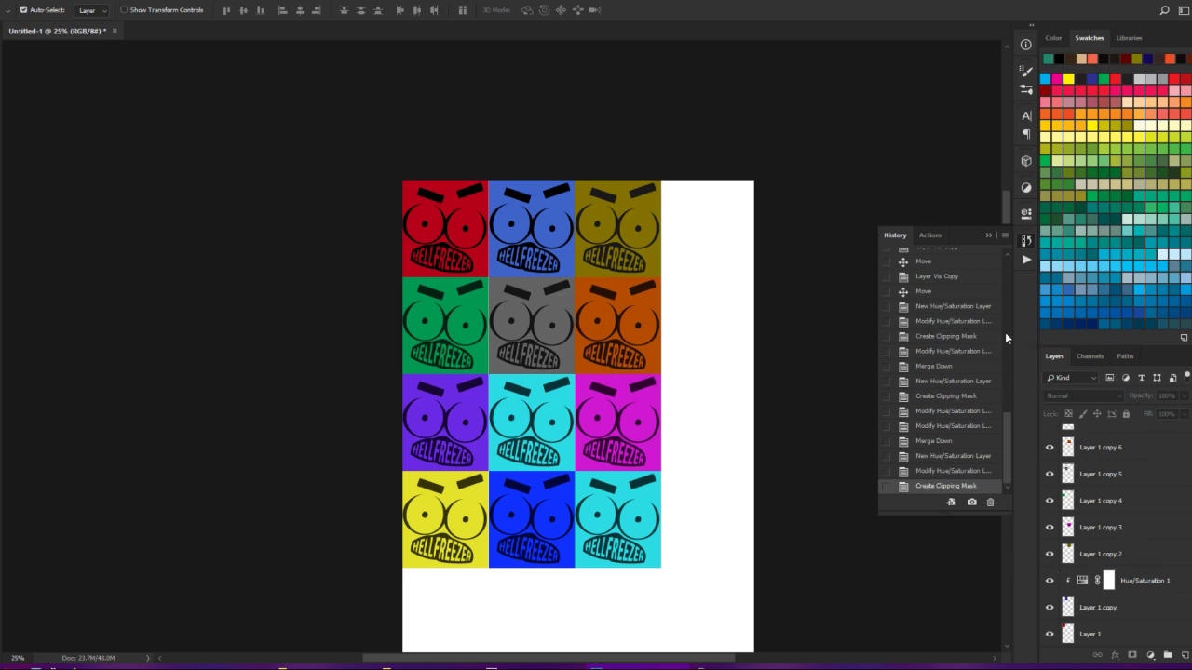
- Set the hue to -80 and the saturation to +49 in the Hue/Saturation adjustment clipped to Layer 1 copy
click(1090, 582)
double_click(1086, 581)
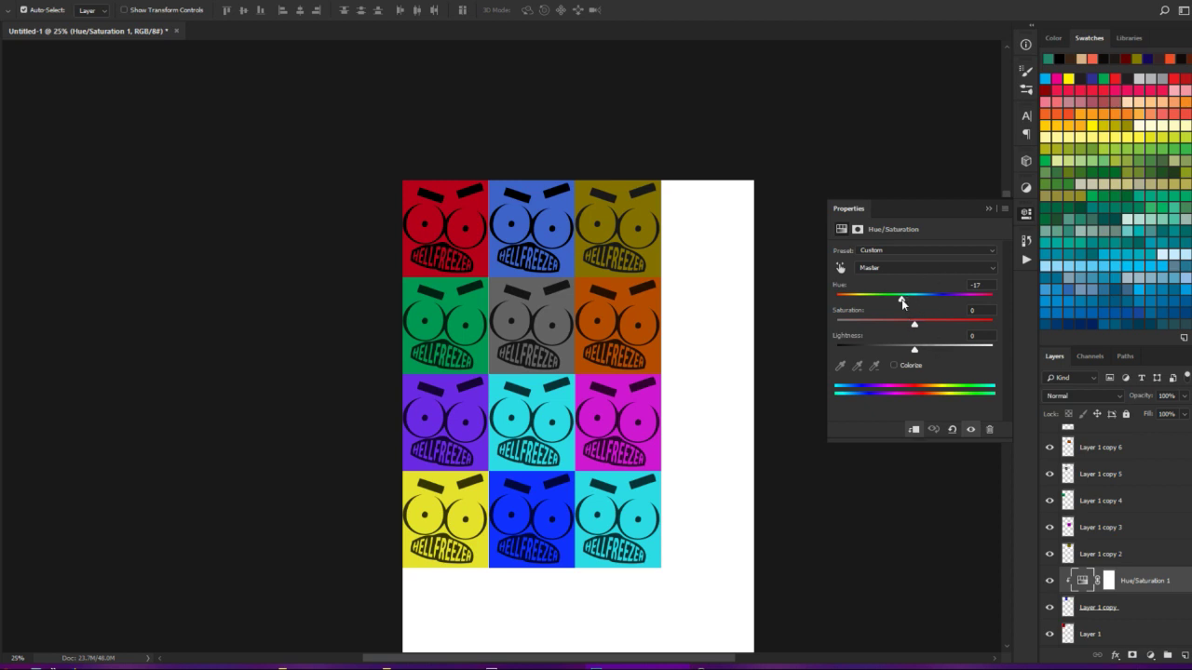
drag(903, 299, 952, 327)
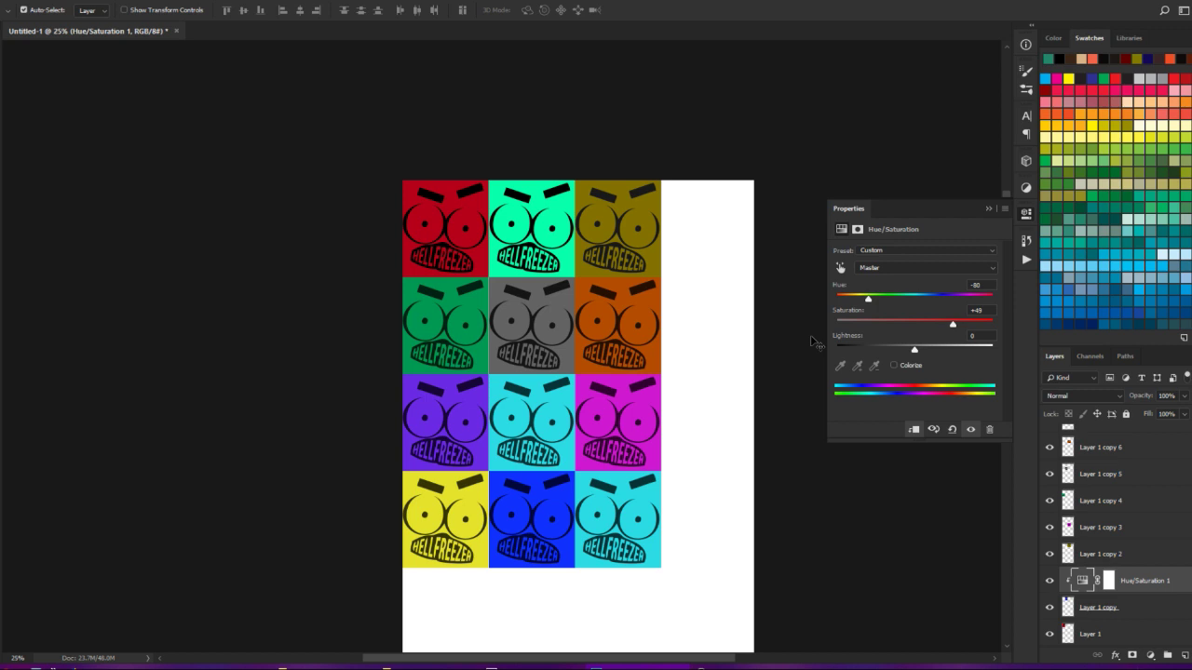
- Delete the third tile of the first row, Layer 1 copy 2, and merge the Hue/Saturation adjustment down into Layer 1 copy
click(652, 246)
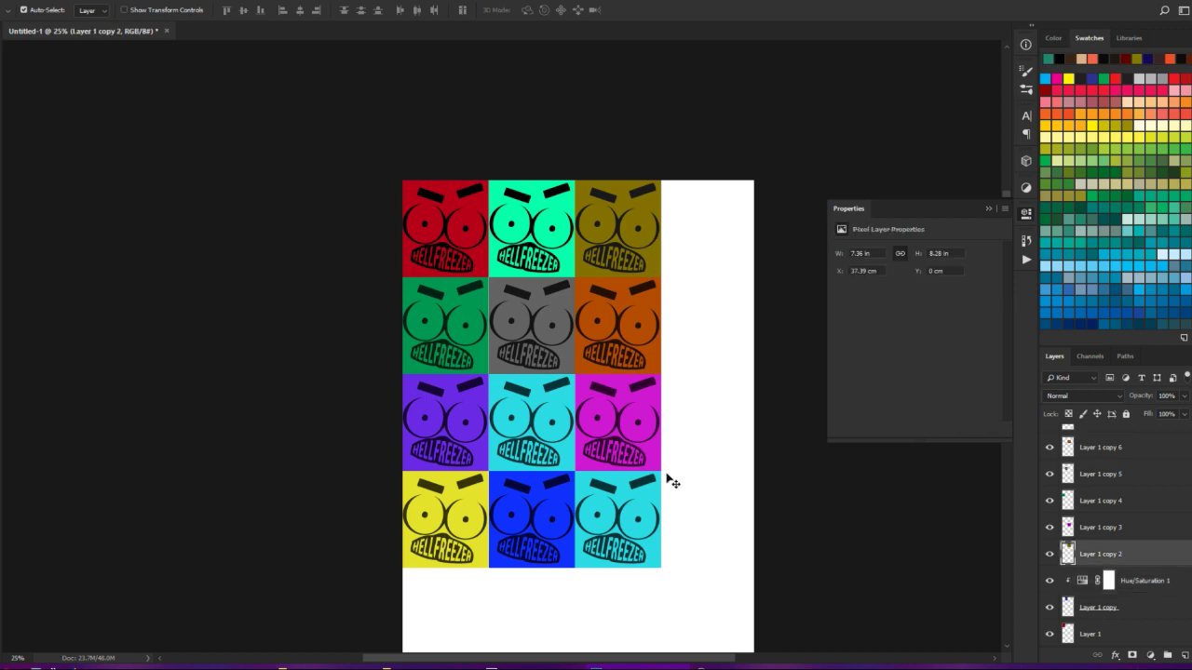
key(Delete)
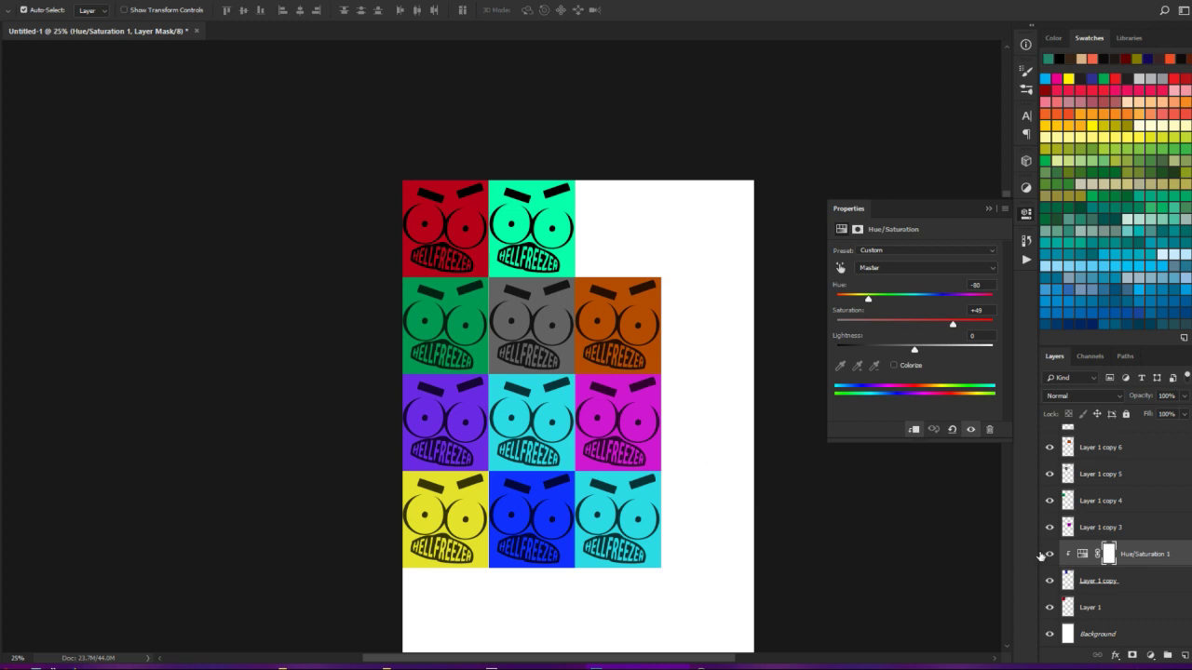
right_click(1185, 555)
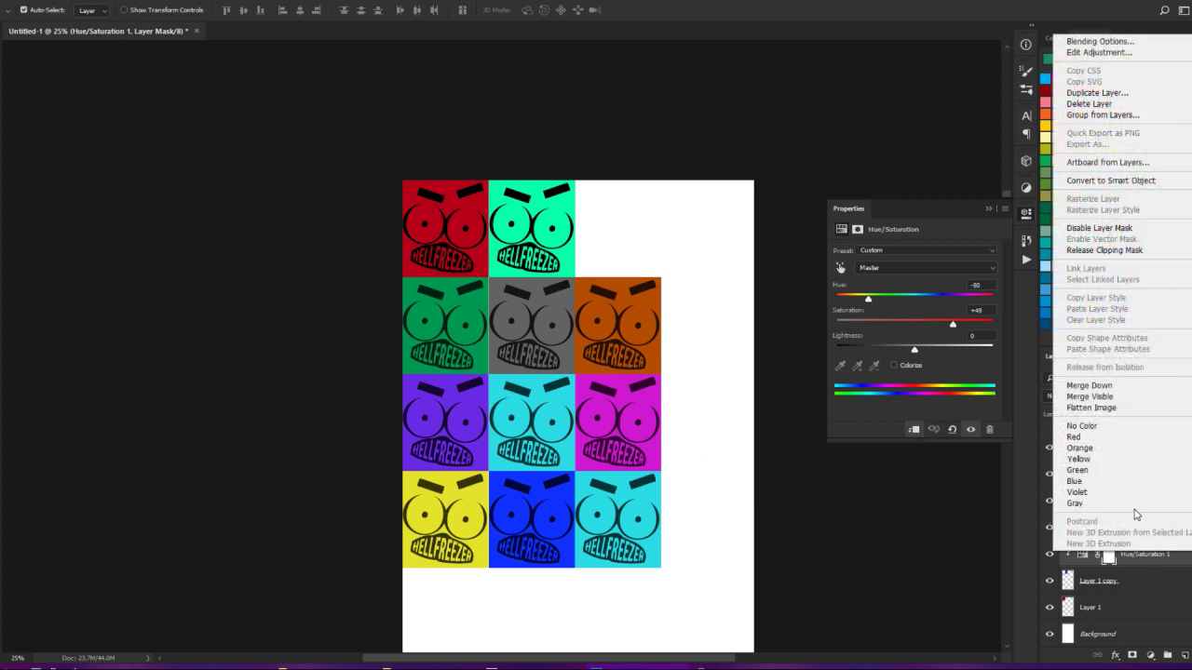
click(1089, 385)
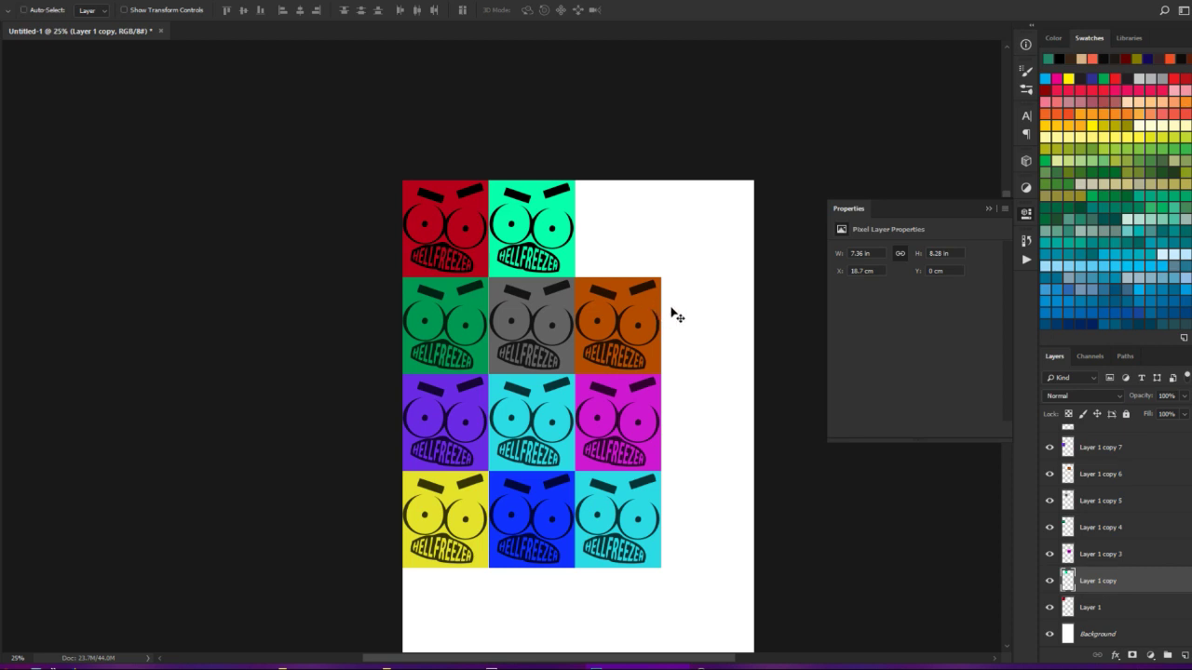
- Duplicate the recolored Layer 1 copy and move the duplicate into the empty third slot of the first row
key(ctrl+j)
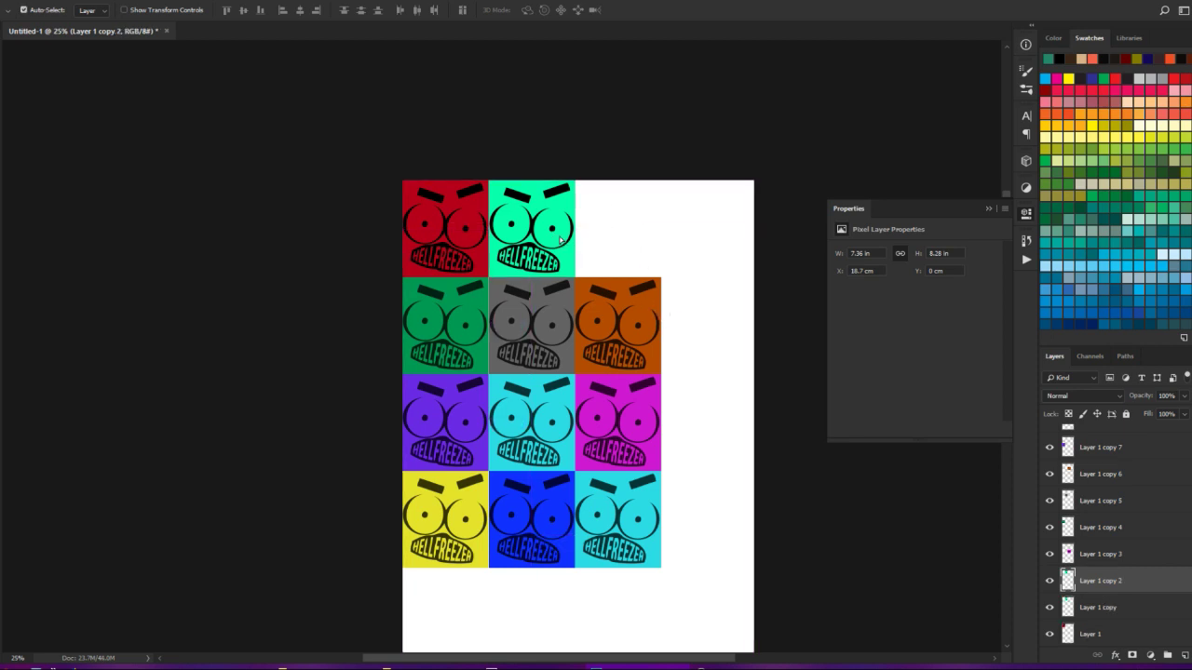
drag(555, 240, 640, 241)
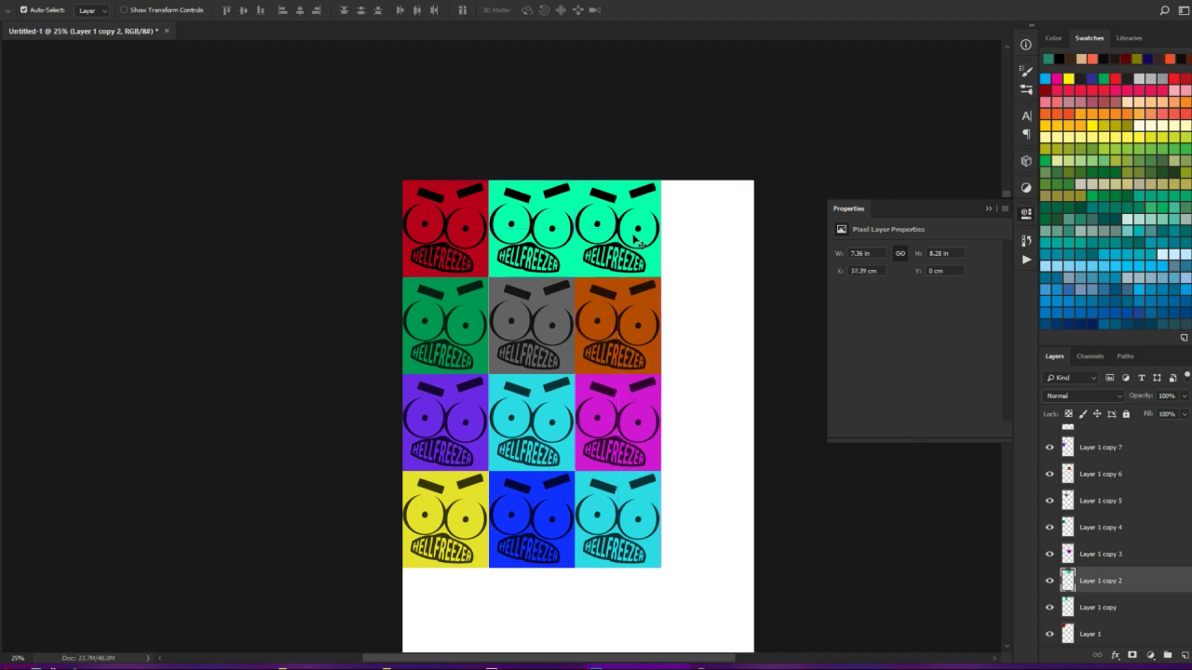
- Add a Hue/Saturation adjustment clipped to the new tile, Layer 1 copy 2, and set its hue to +180
key(ctrl+plus)
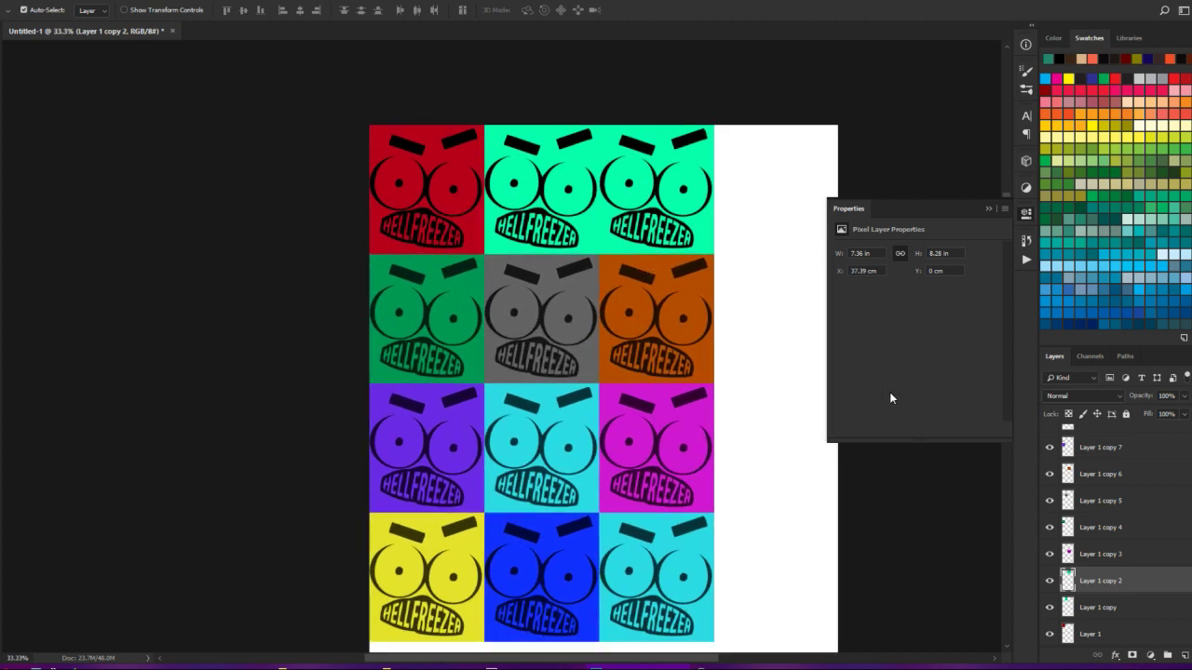
click(1050, 581)
click(1050, 581)
click(1150, 655)
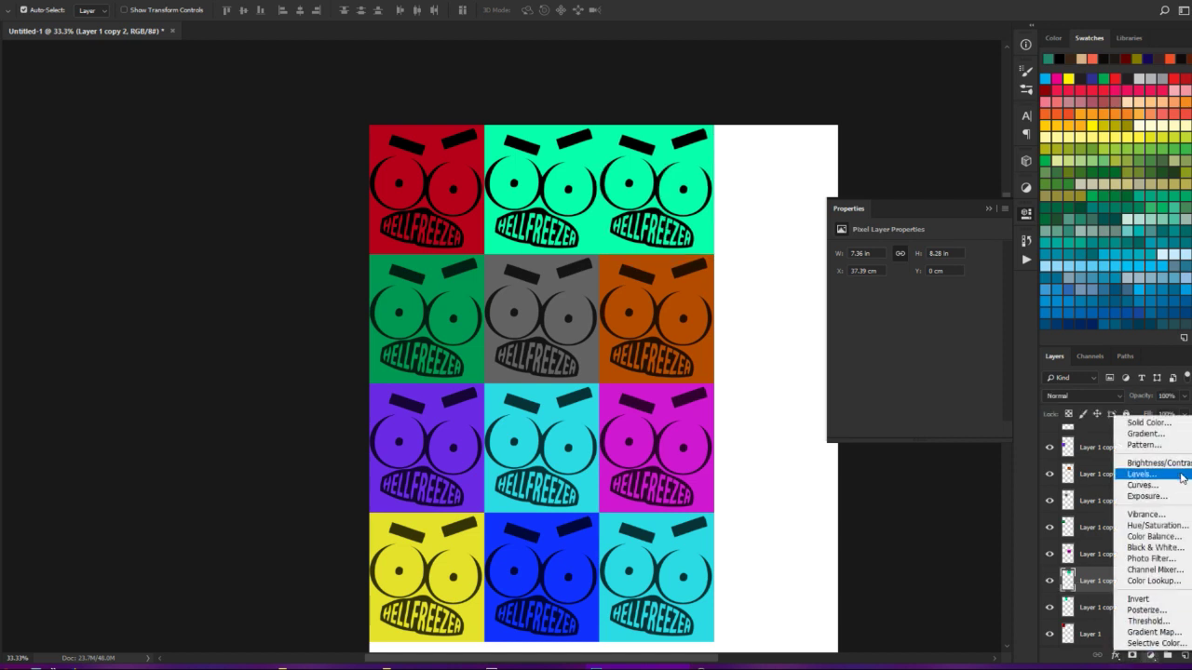
click(1159, 525)
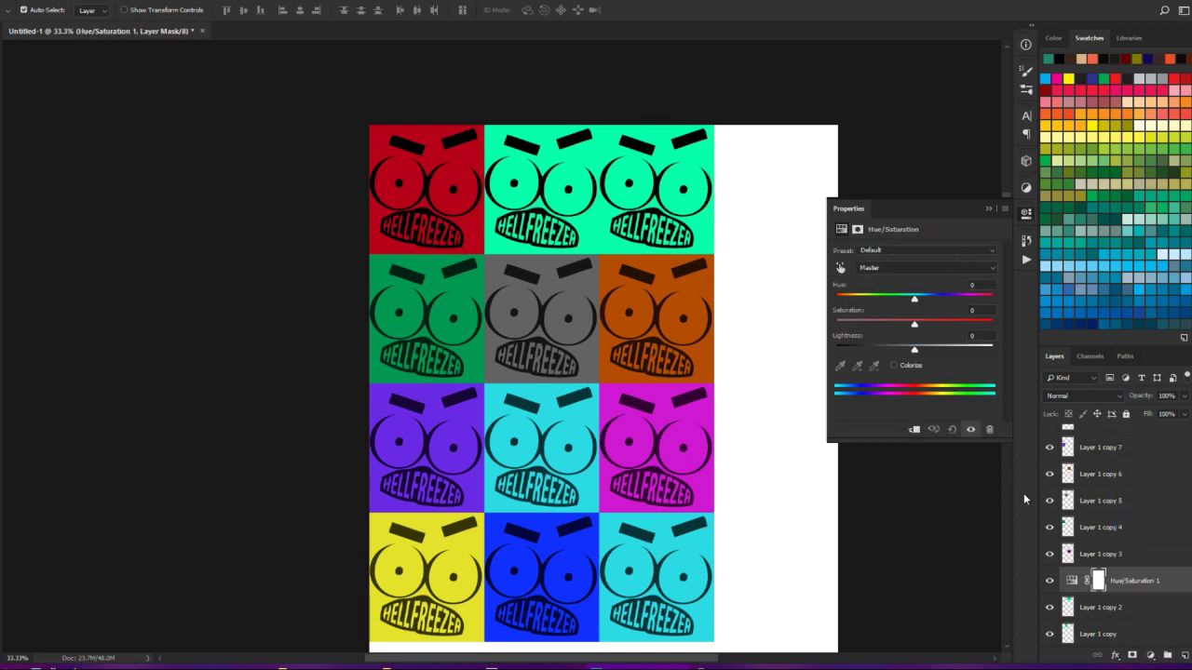
alt+click(1150, 595)
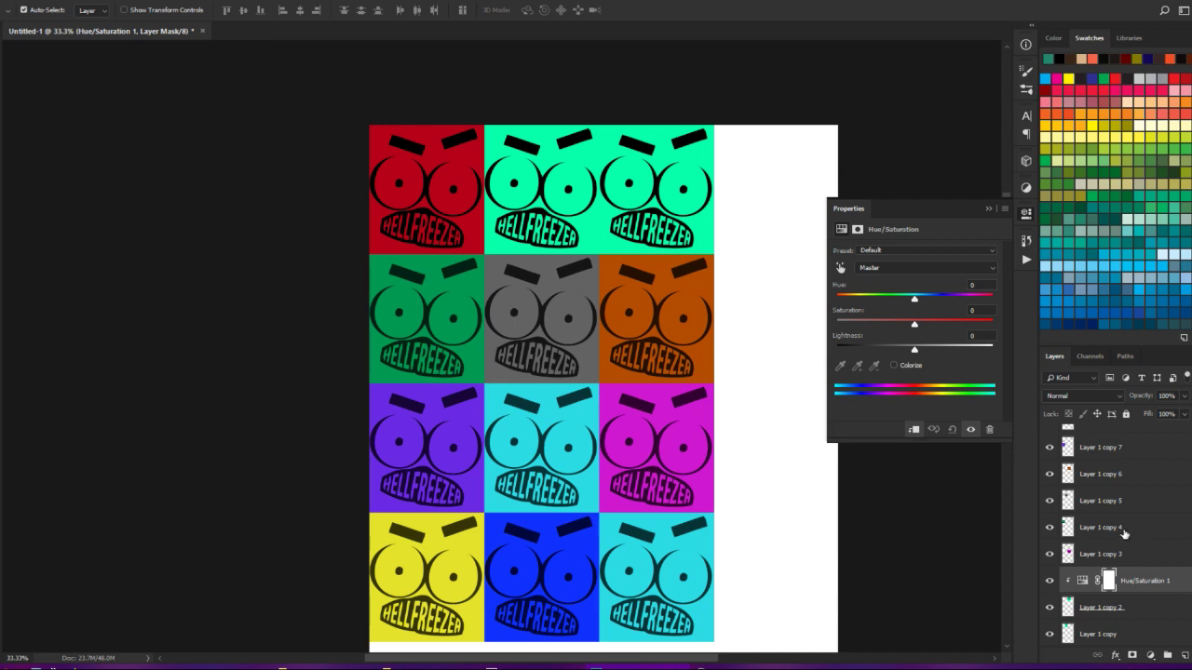
key(ctrl+minus)
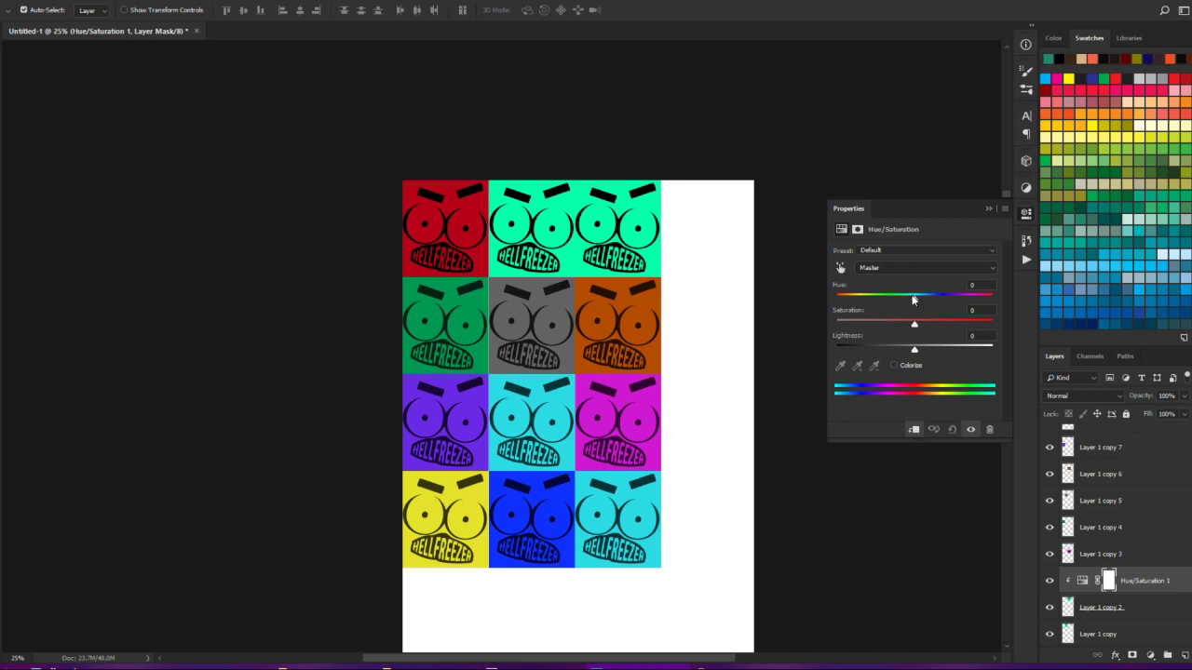
drag(914, 298, 1016, 305)
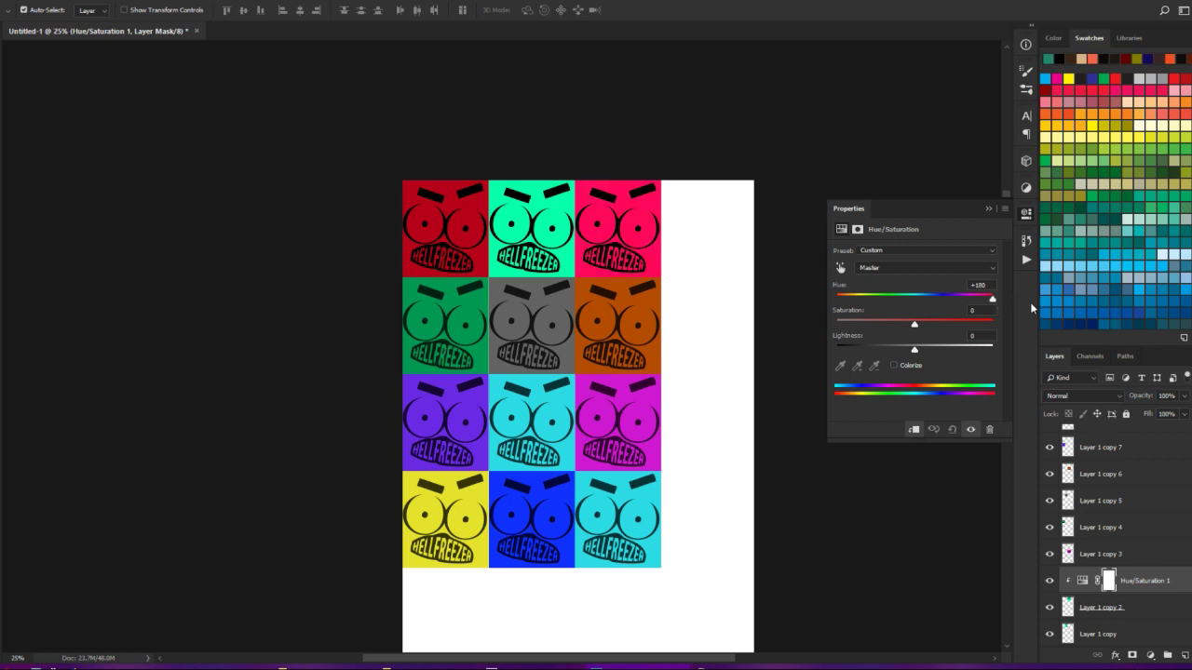
right_click(1157, 584)
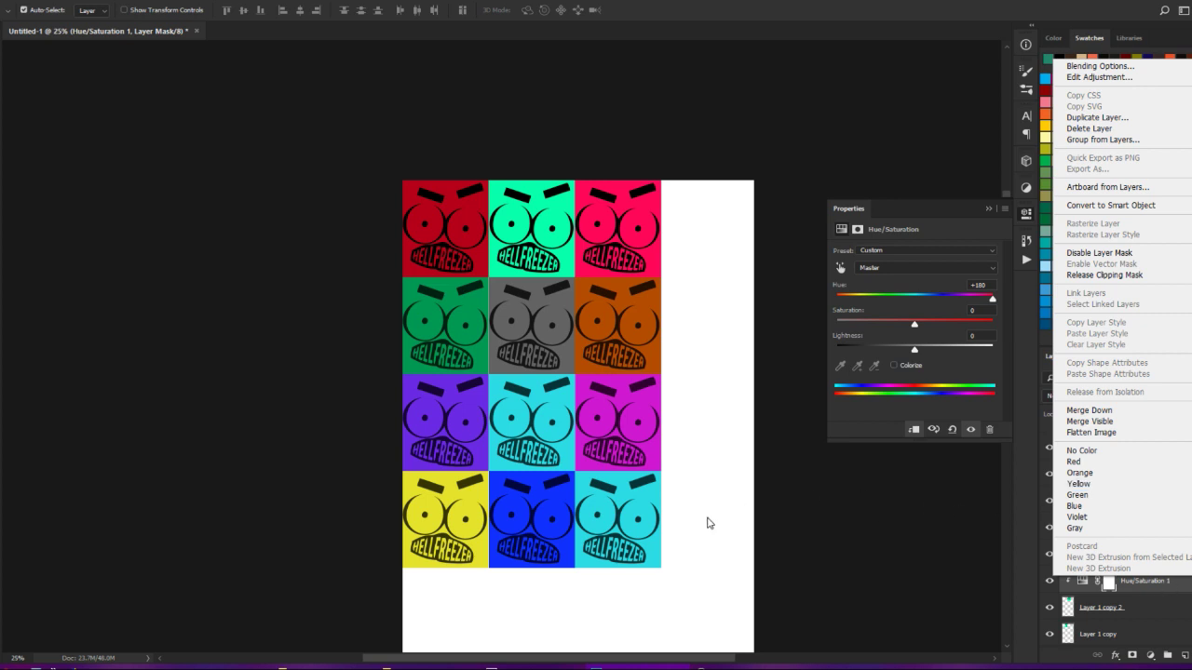
click(939, 585)
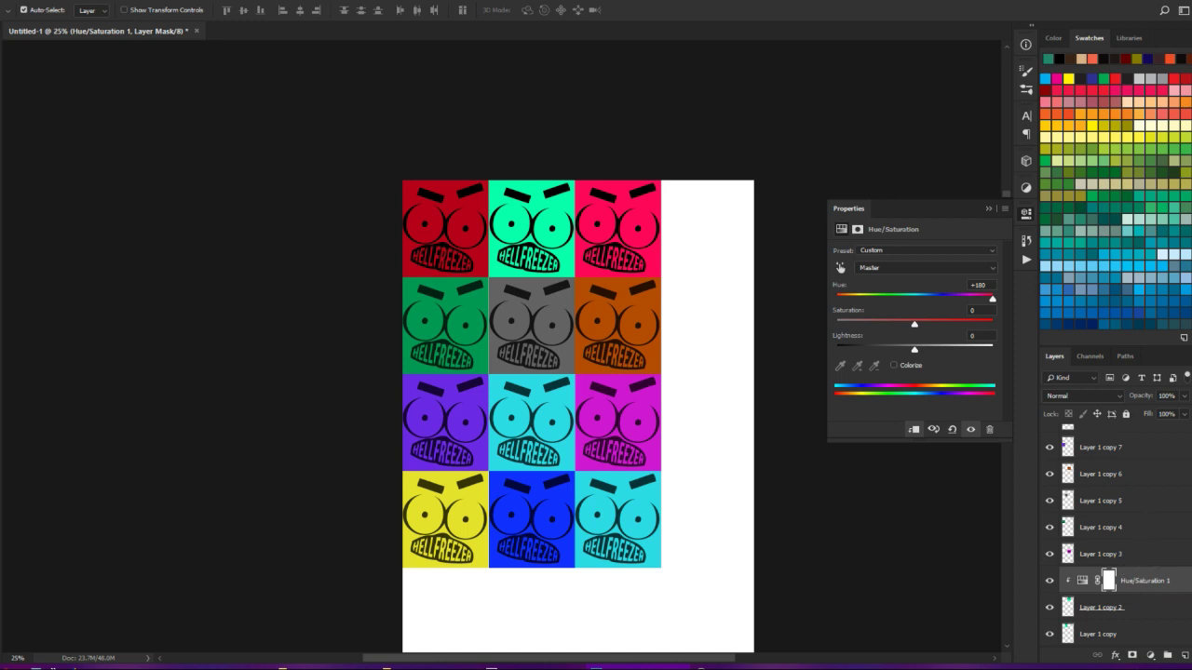
right_click(1160, 582)
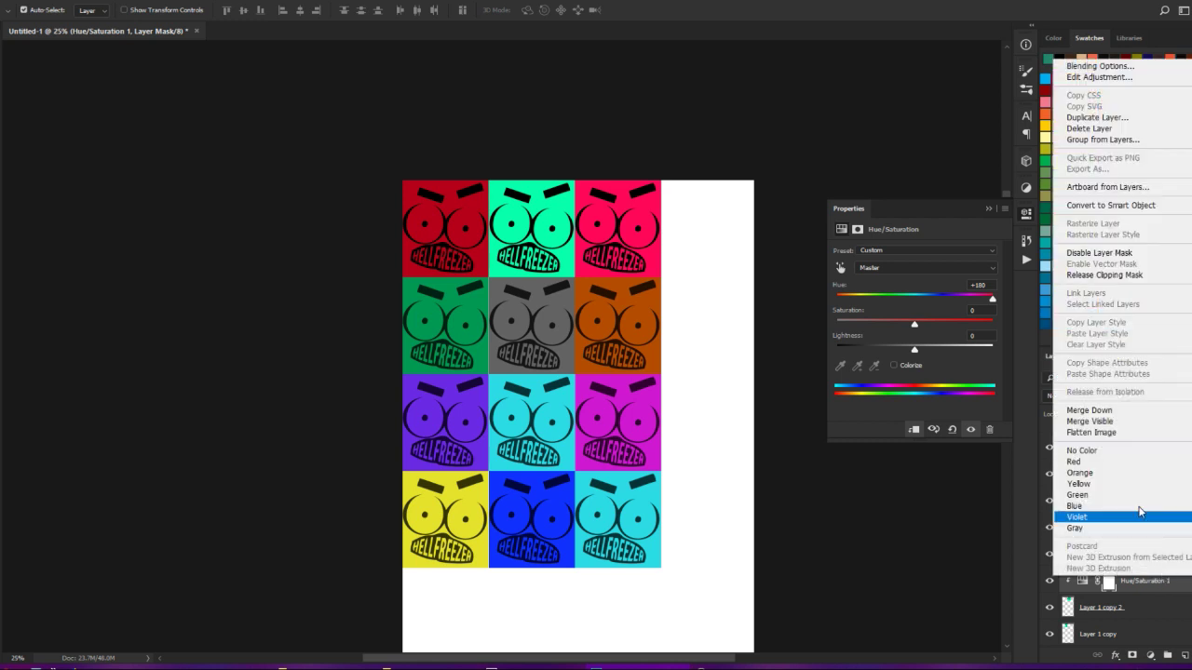
click(1129, 435)
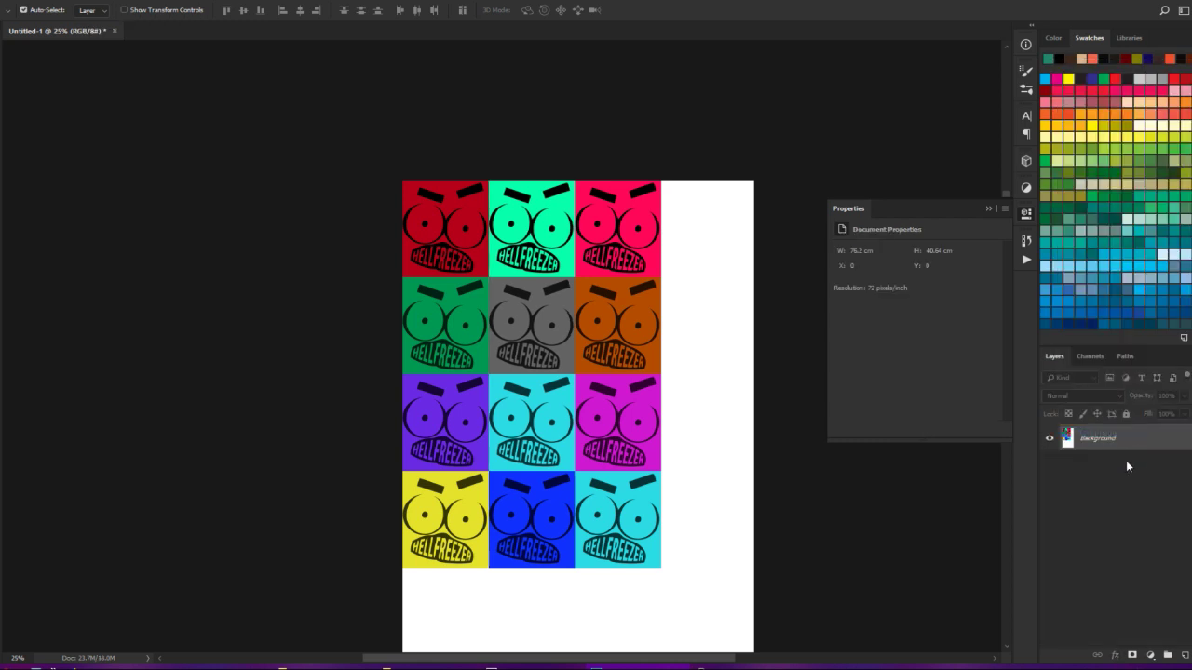
key(ctrl+z)
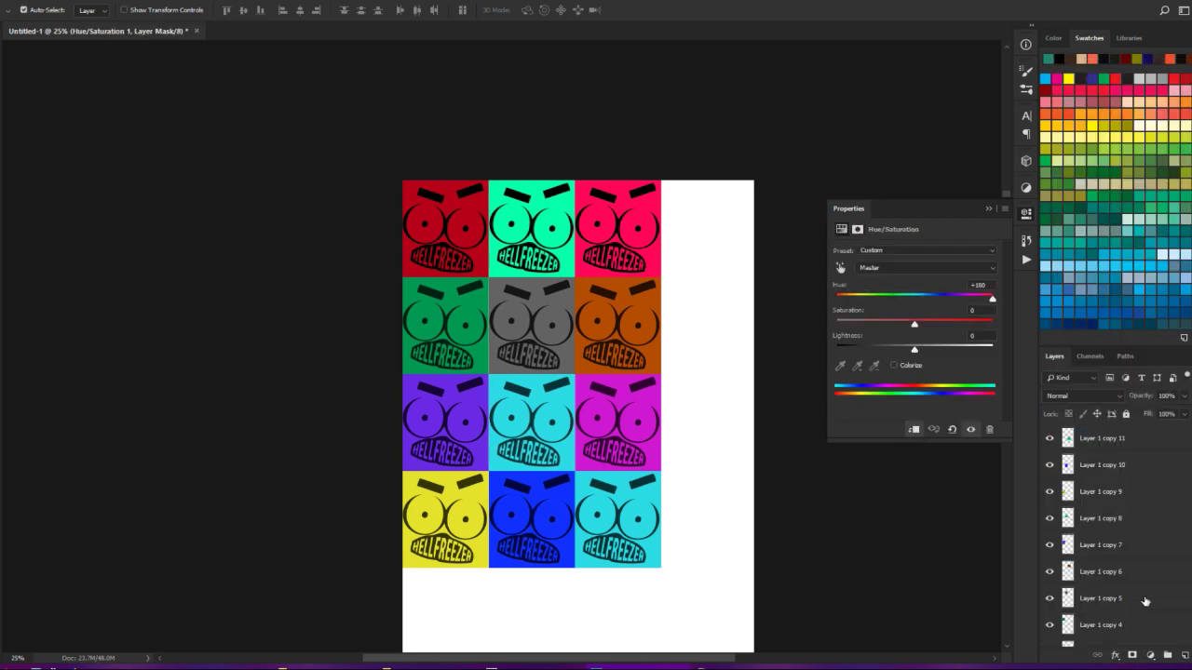
- Merge the clipped Hue/Saturation adjustment down into Layer 1 copy 2, the third tile of the first row
scroll(1145, 601, down, 2)
right_click(1138, 528)
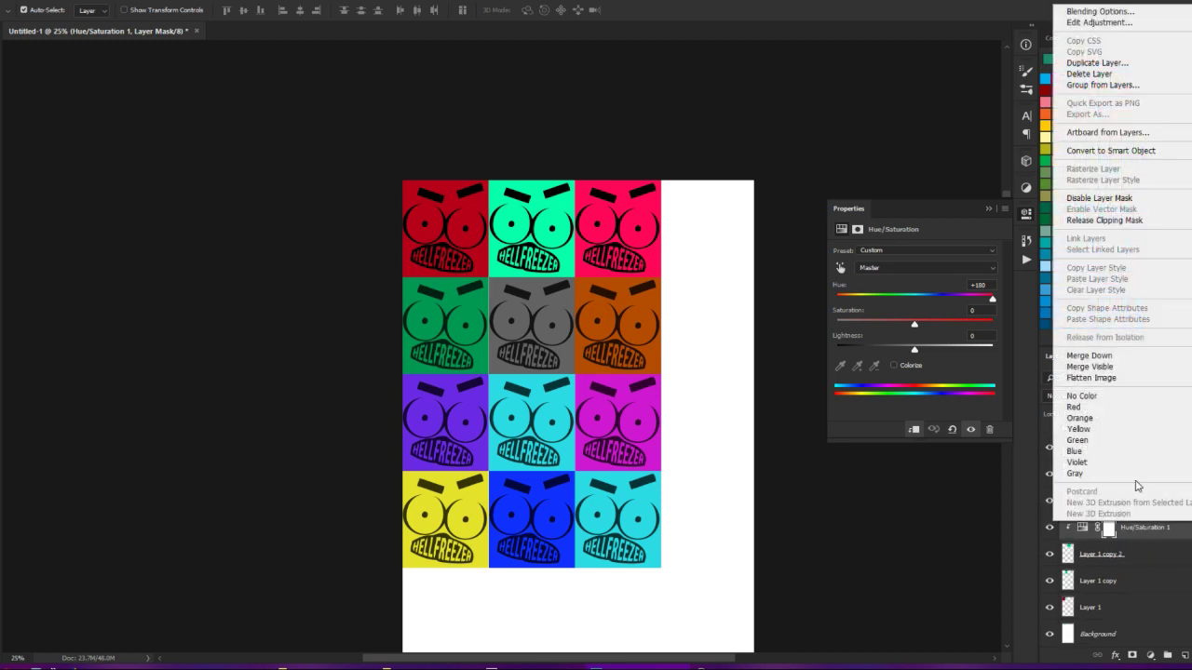
click(1150, 367)
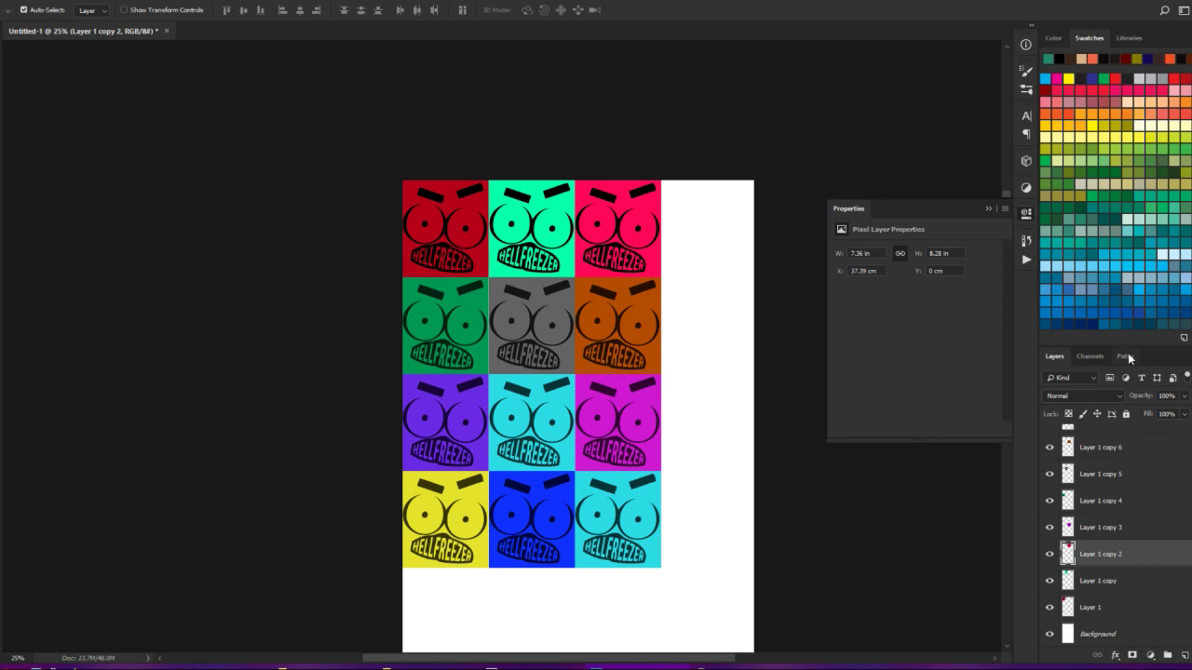
- Save the document as warhol in Photoshop format with Maximize Compatibility on, and close it
key(ctrl+minus)
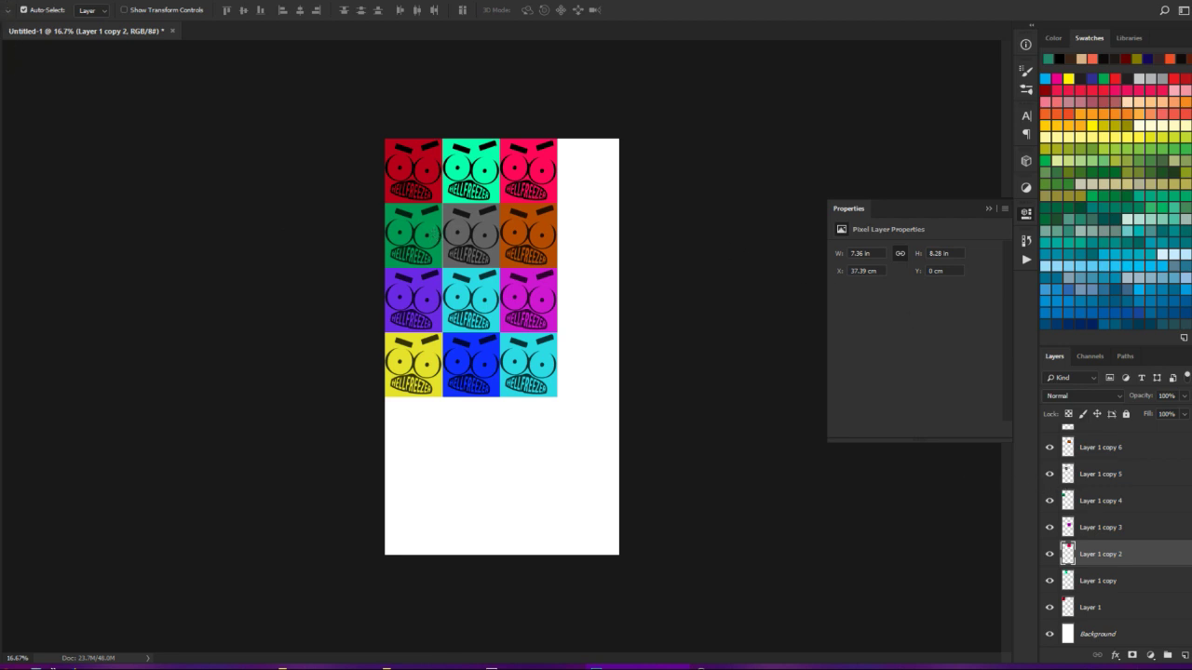
click(6, 2)
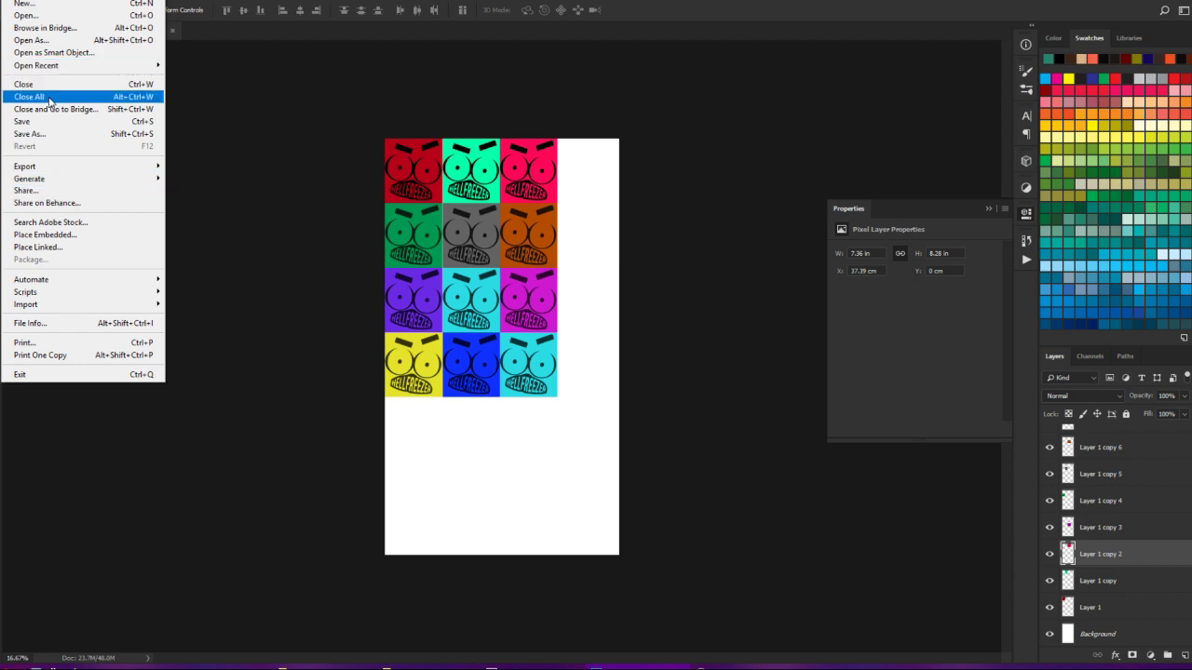
click(28, 133)
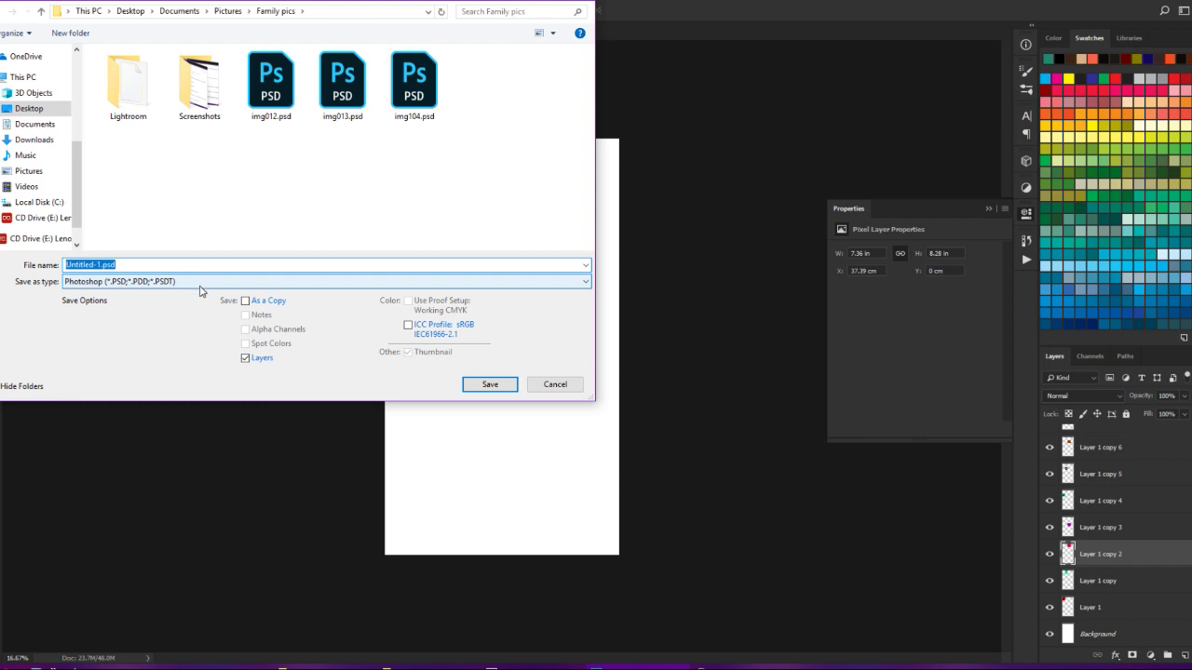
text(warhol)
click(489, 384)
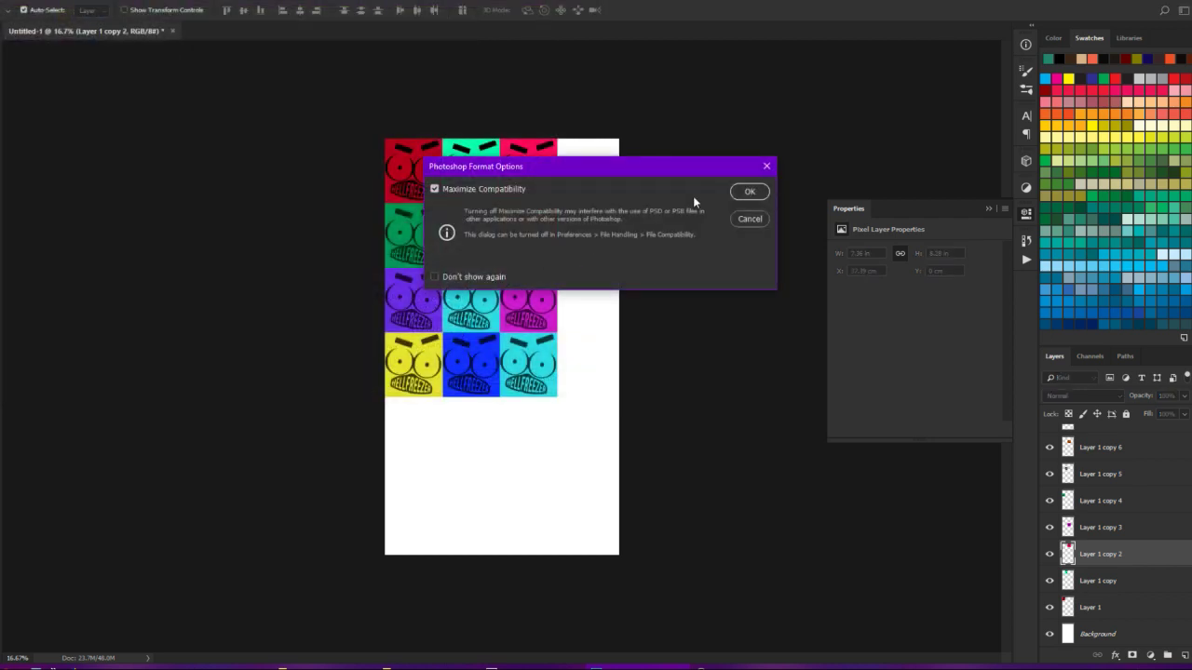
click(749, 193)
key(ctrl+w)
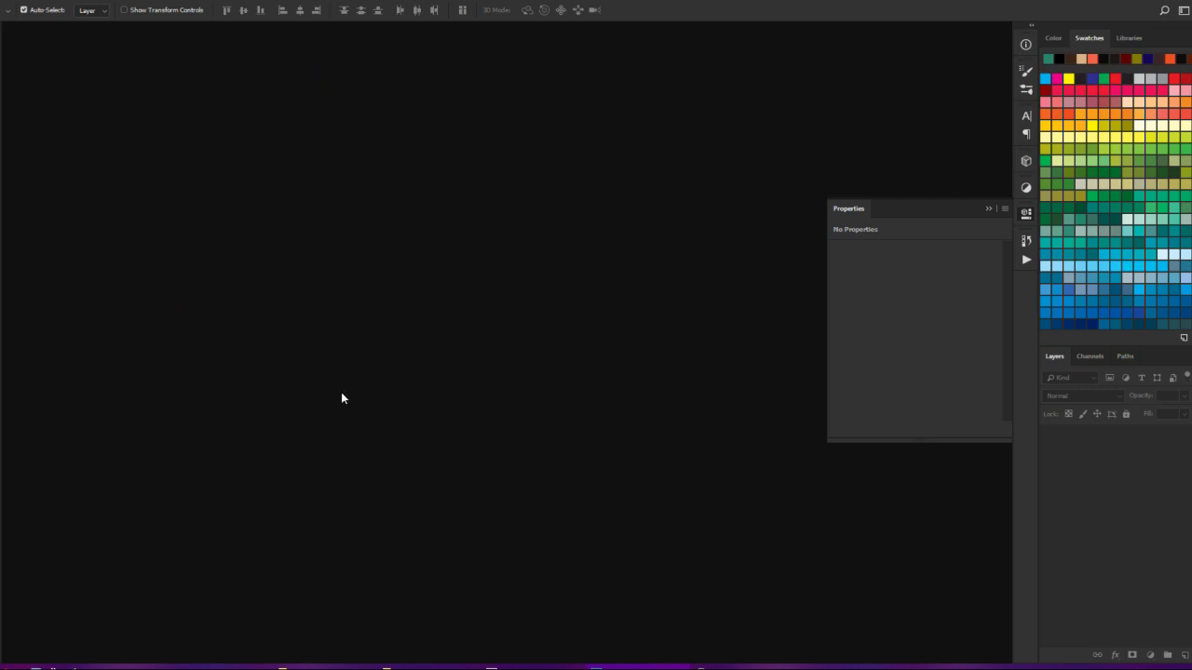
- Switch to the project stuff folder in File Explorer and open hf1.psd in Photoshop
click(425, 667)
scroll(684, 340, down, 5)
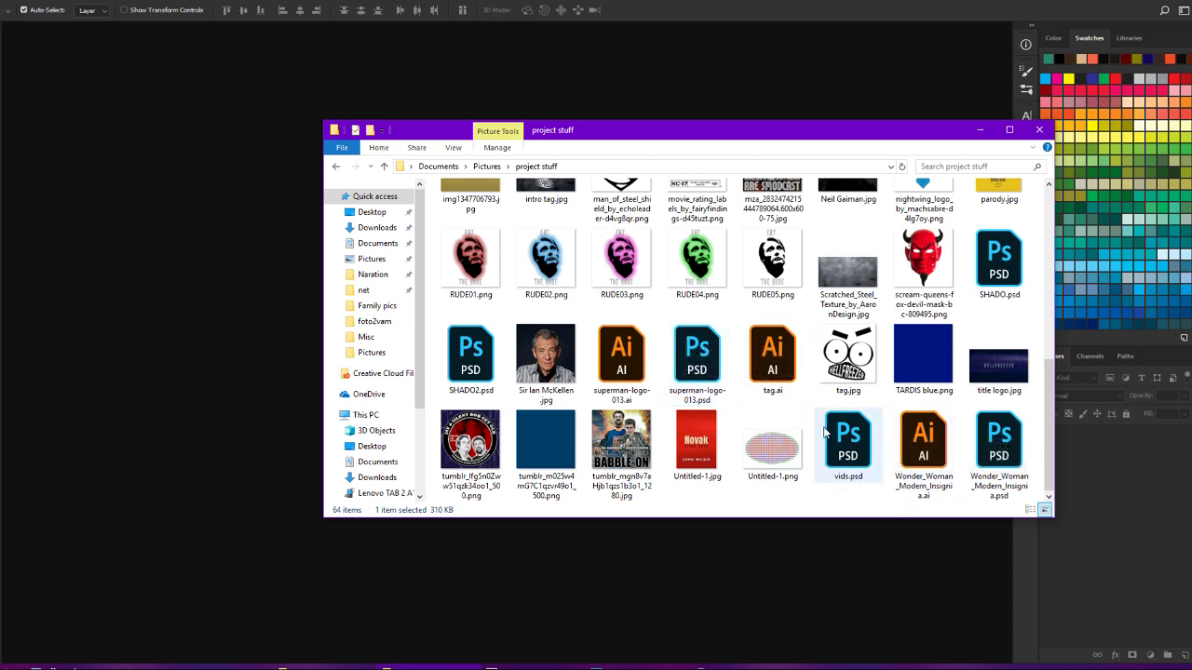
mouse_move(874, 443)
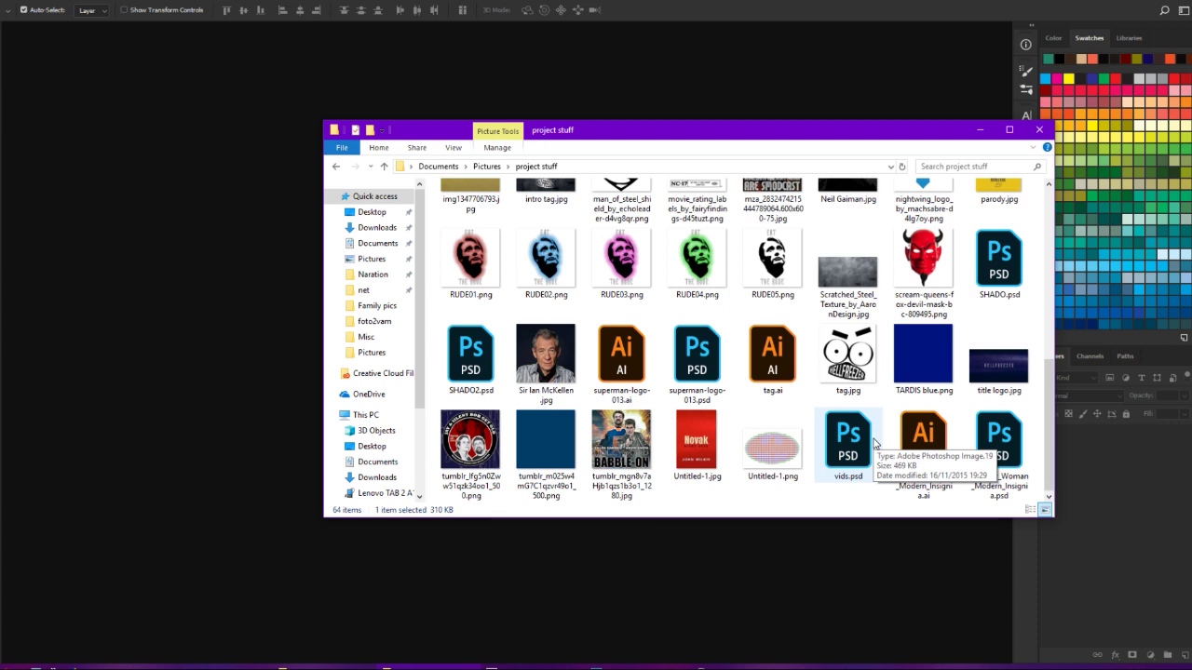
scroll(874, 443, up, 2)
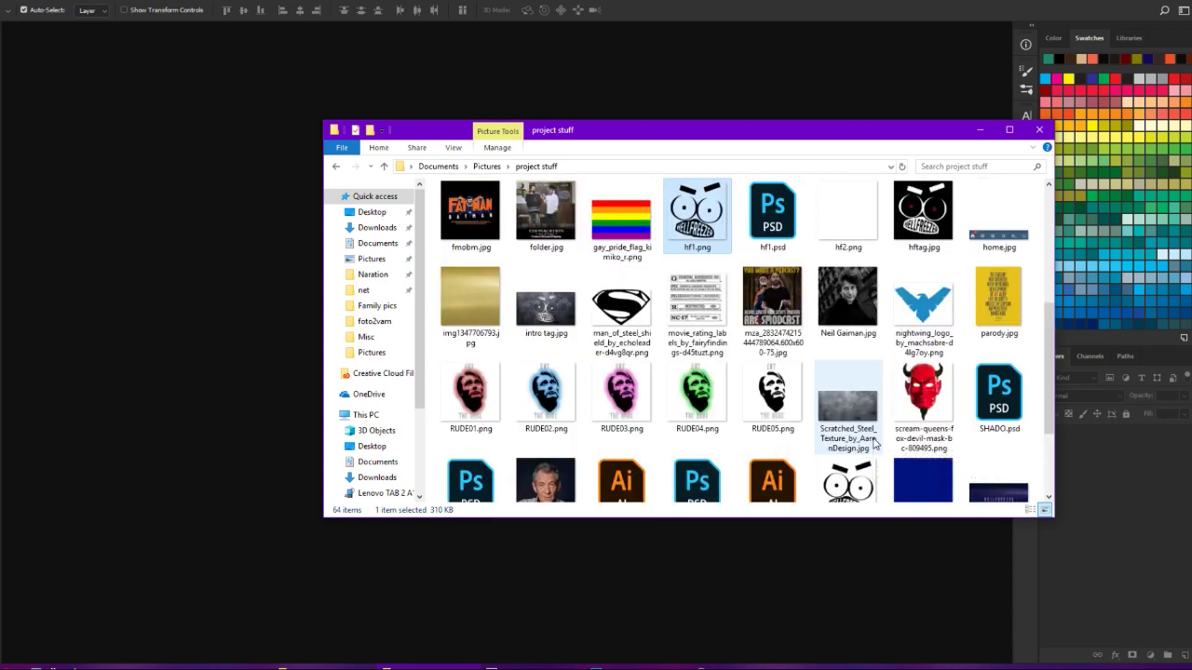
click(785, 224)
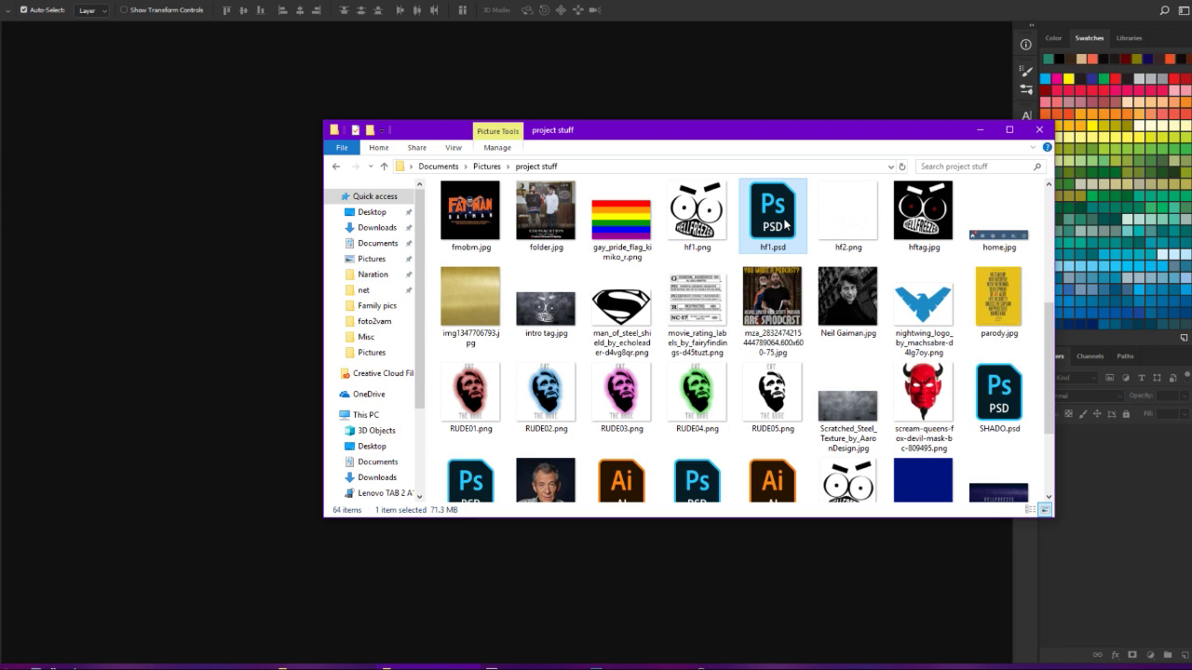
double_click(785, 223)
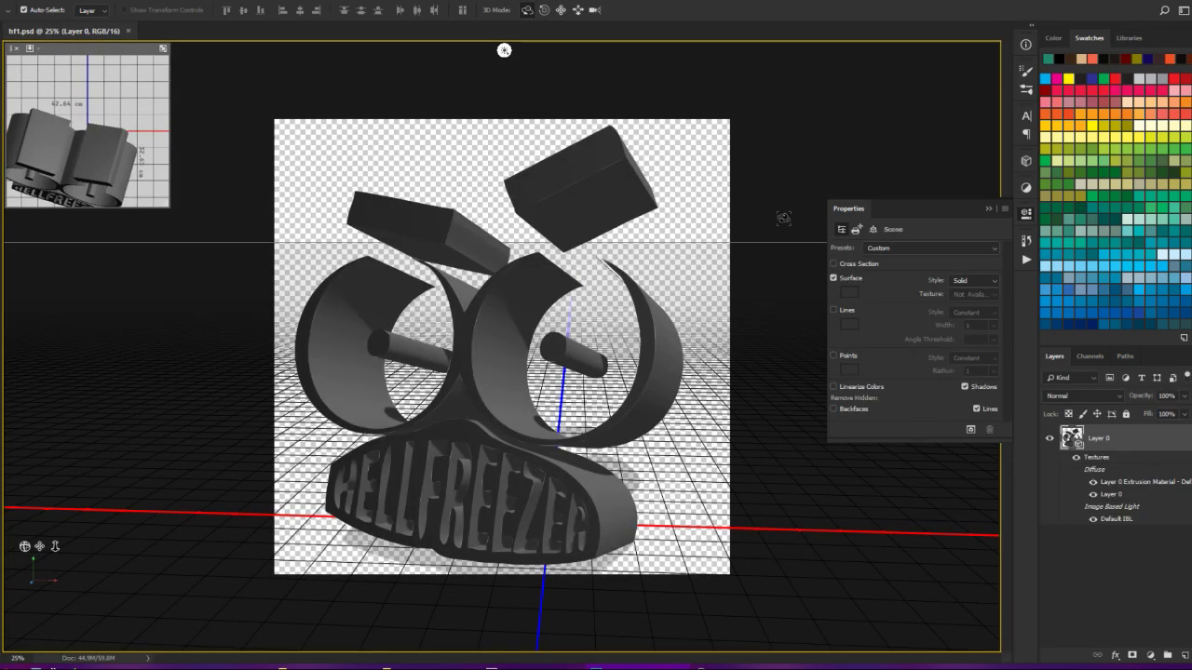
- Rotate the view of the 3D Hellfreezer face to inspect its extrusion and close hf1.psd
drag(577, 394, 638, 390)
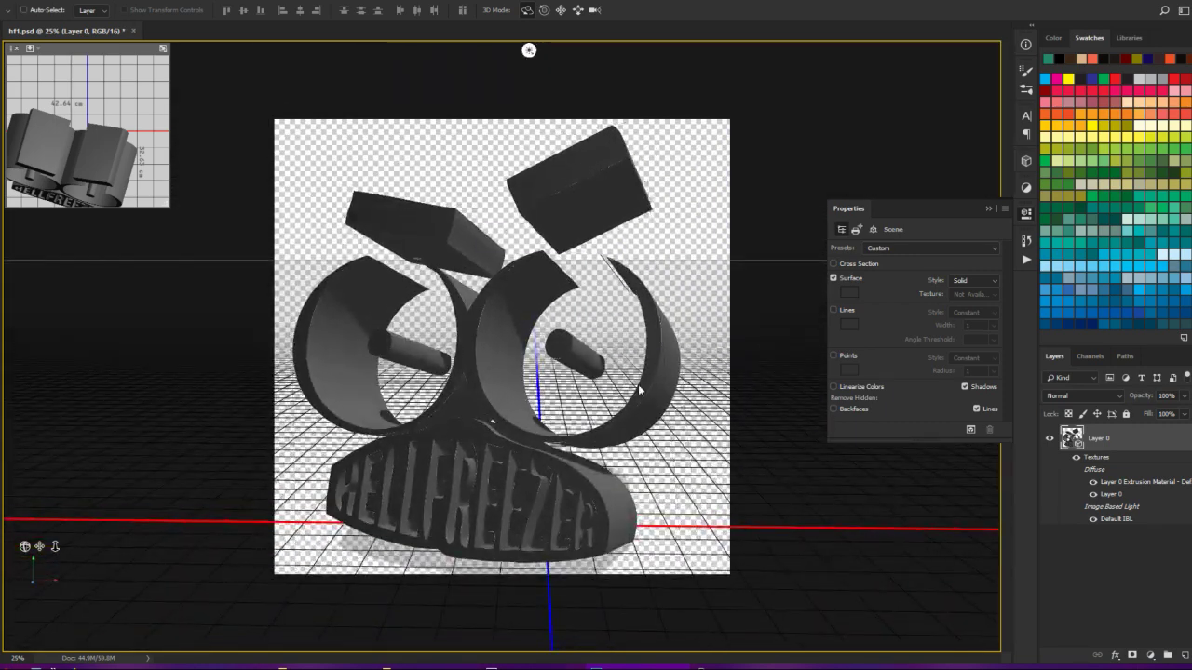
key(ctrl+w)
click(592, 240)
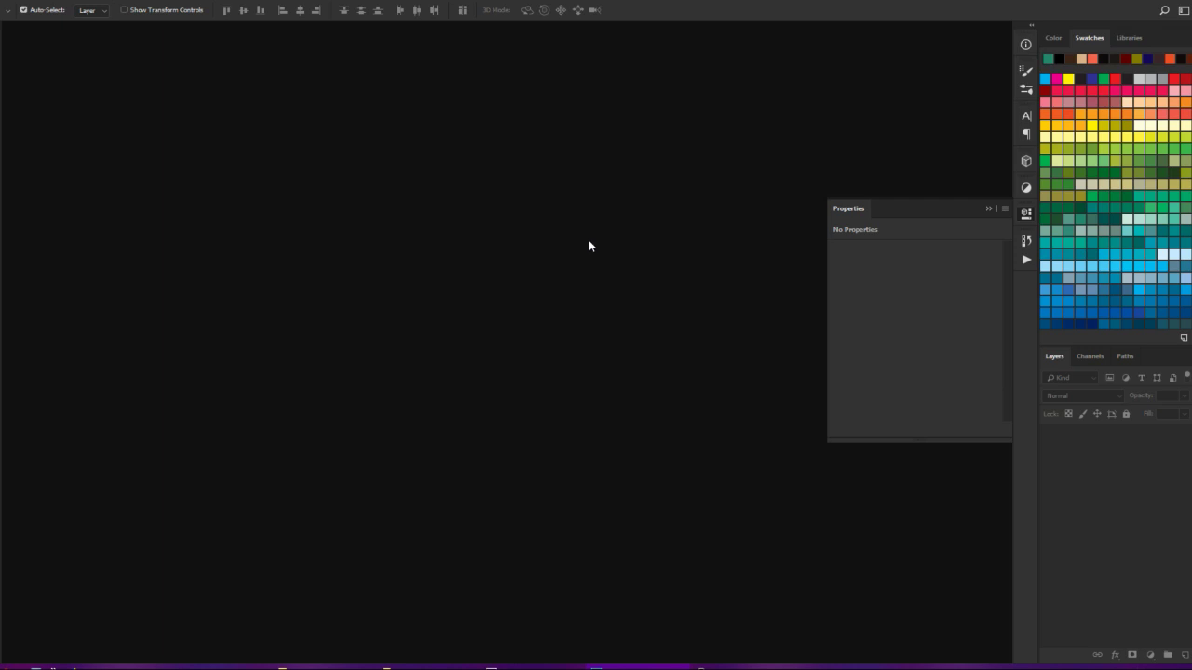
- Switch to the Family pics folder in File Explorer and look through its photos for one to restore
click(324, 667)
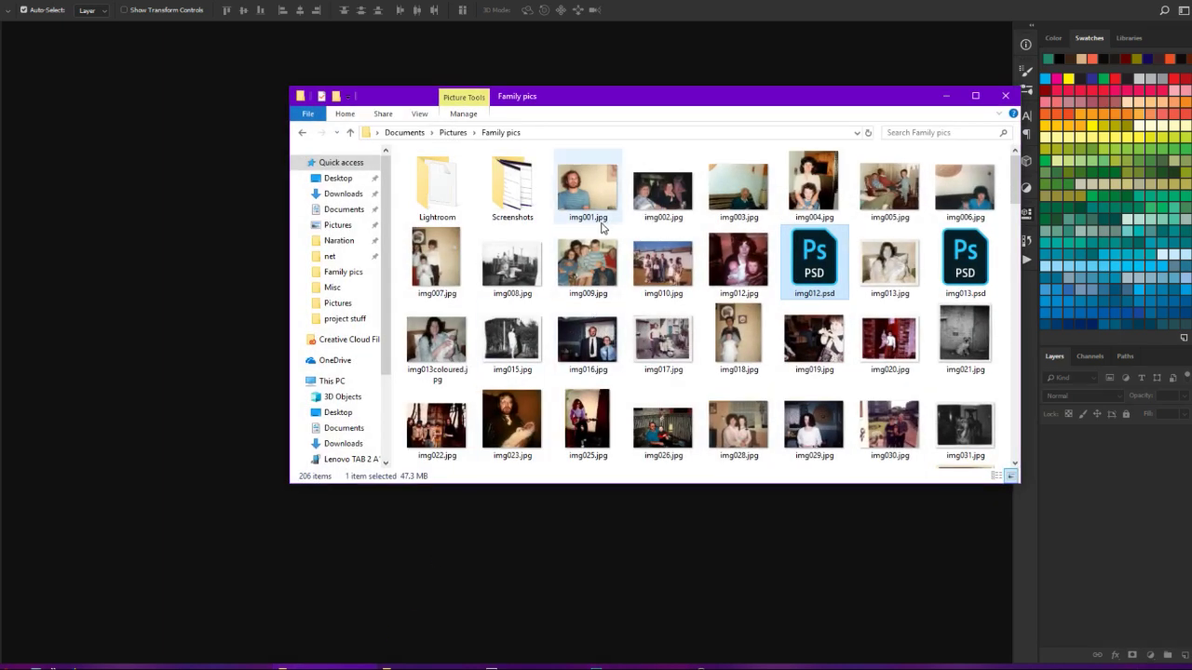
scroll(589, 267, down, 5)
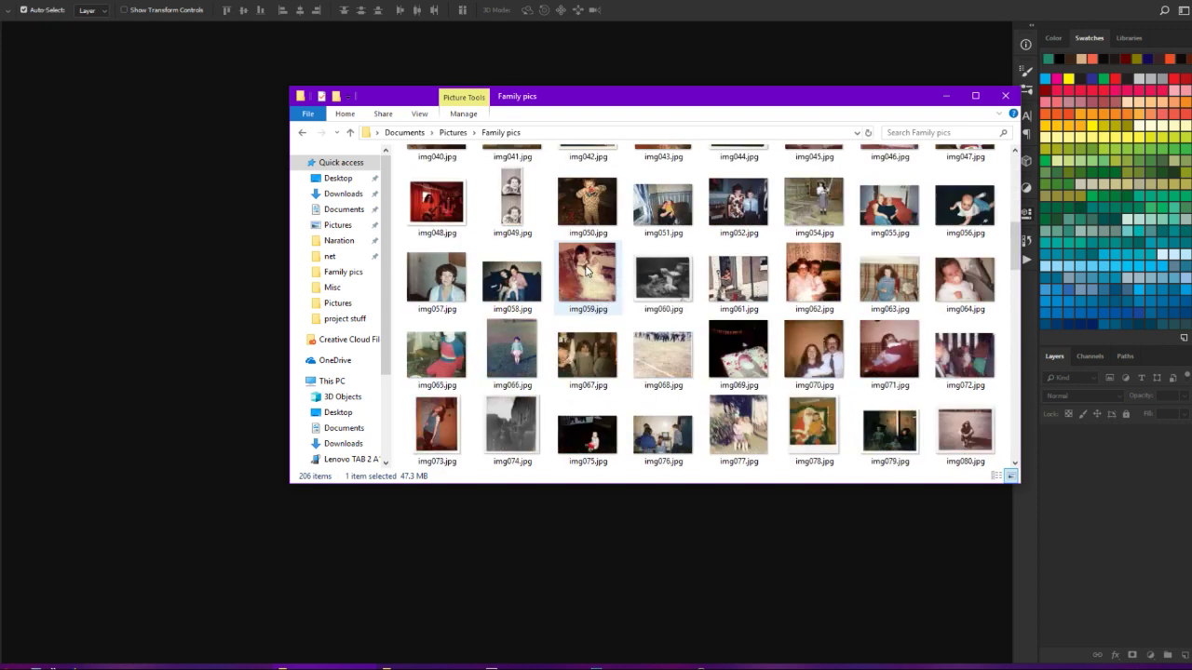
scroll(586, 270, down, 3)
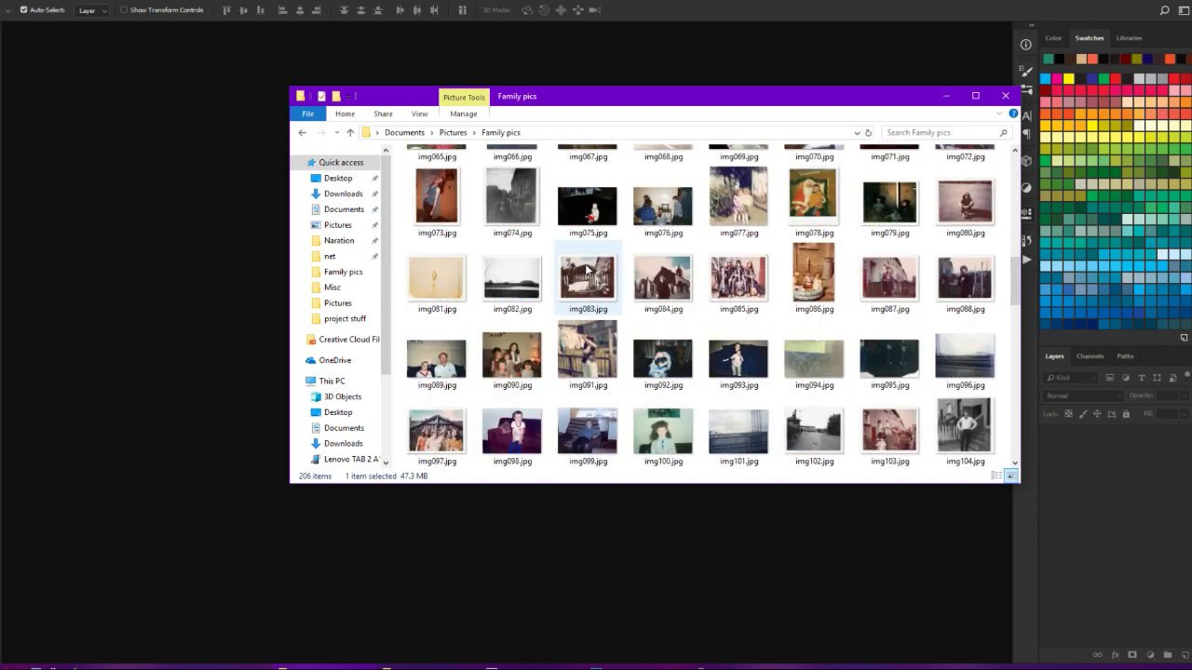
scroll(587, 270, down, 6)
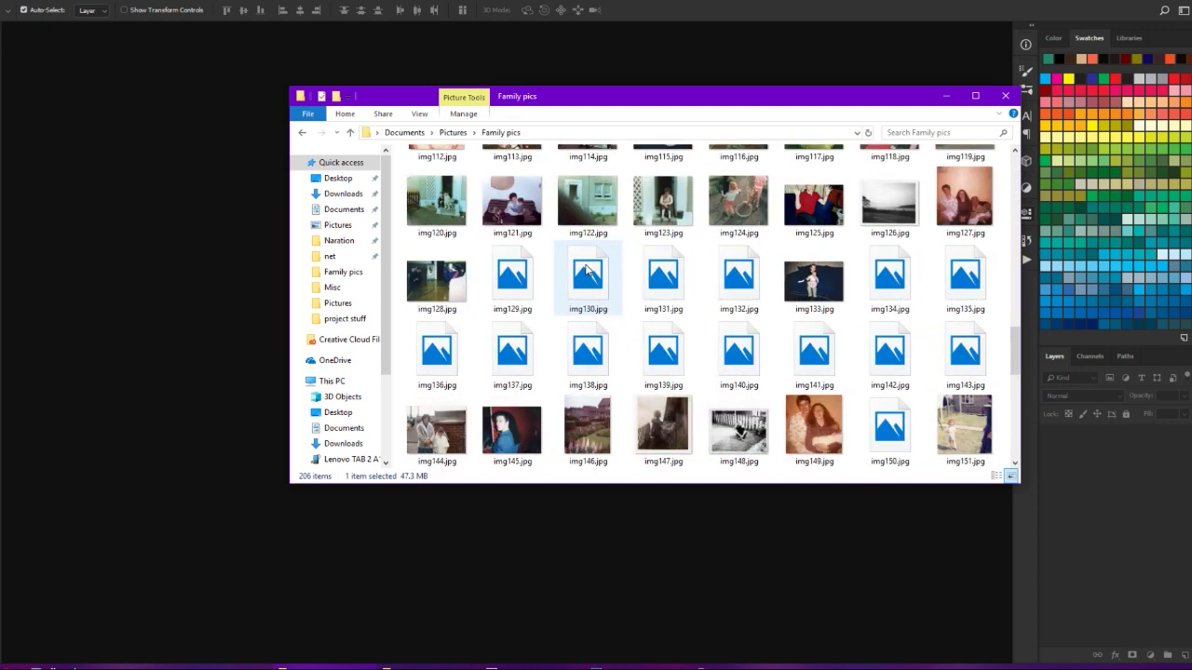
scroll(587, 270, down, 7)
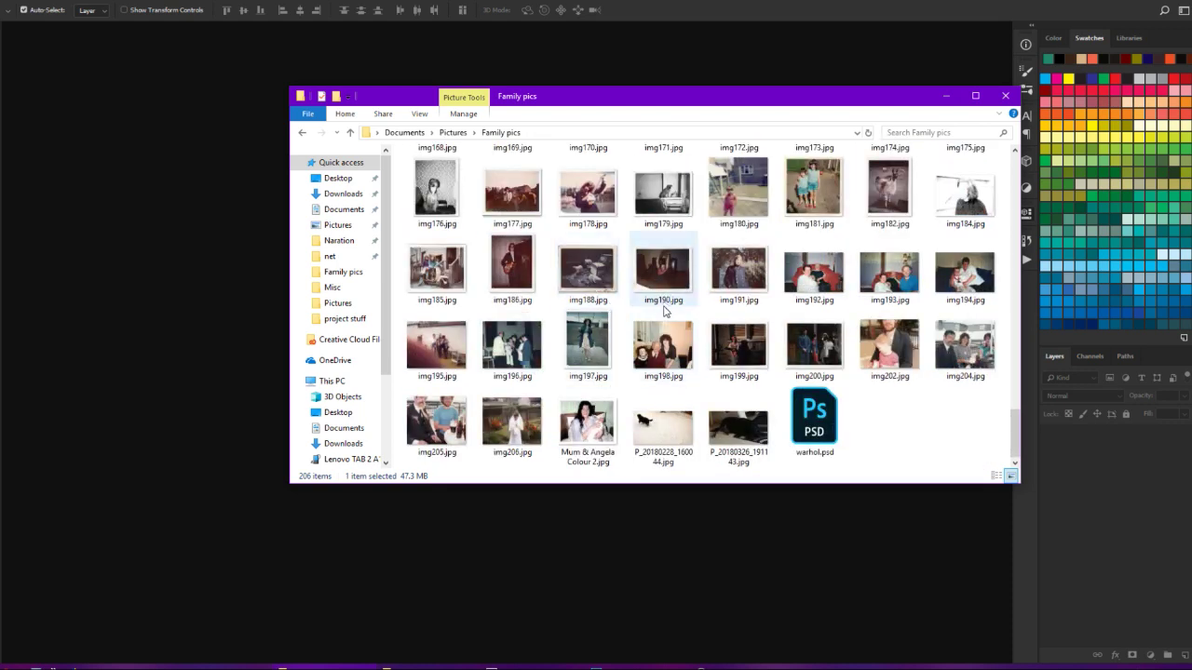
mouse_move(690, 451)
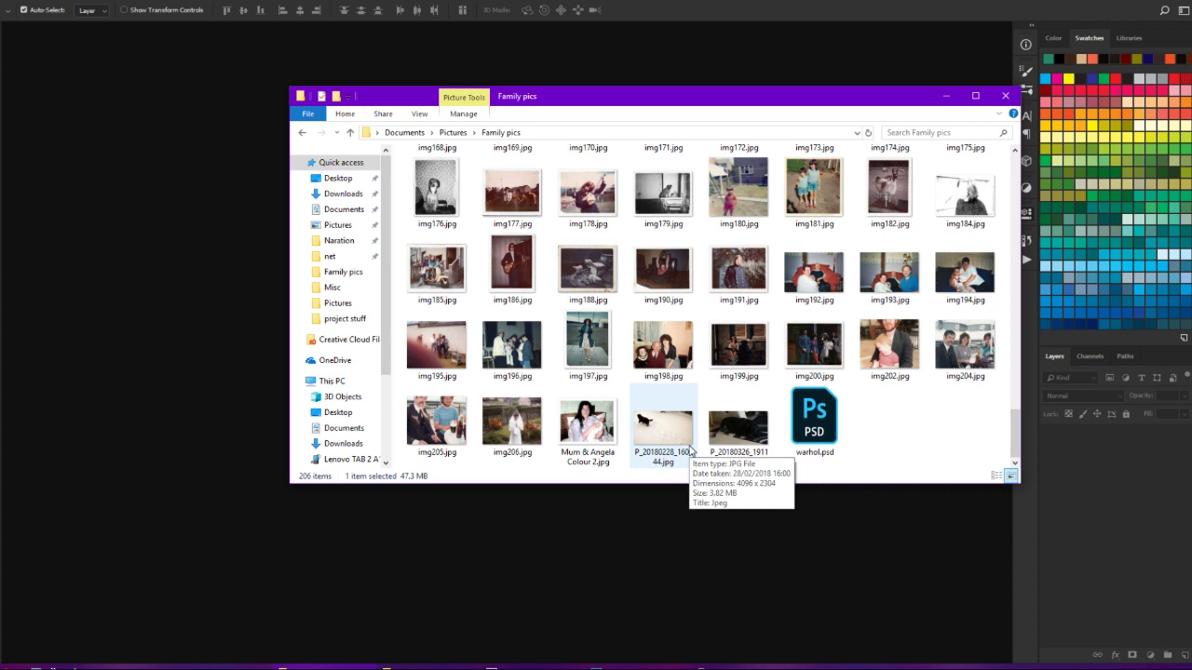
scroll(690, 452, up, 10)
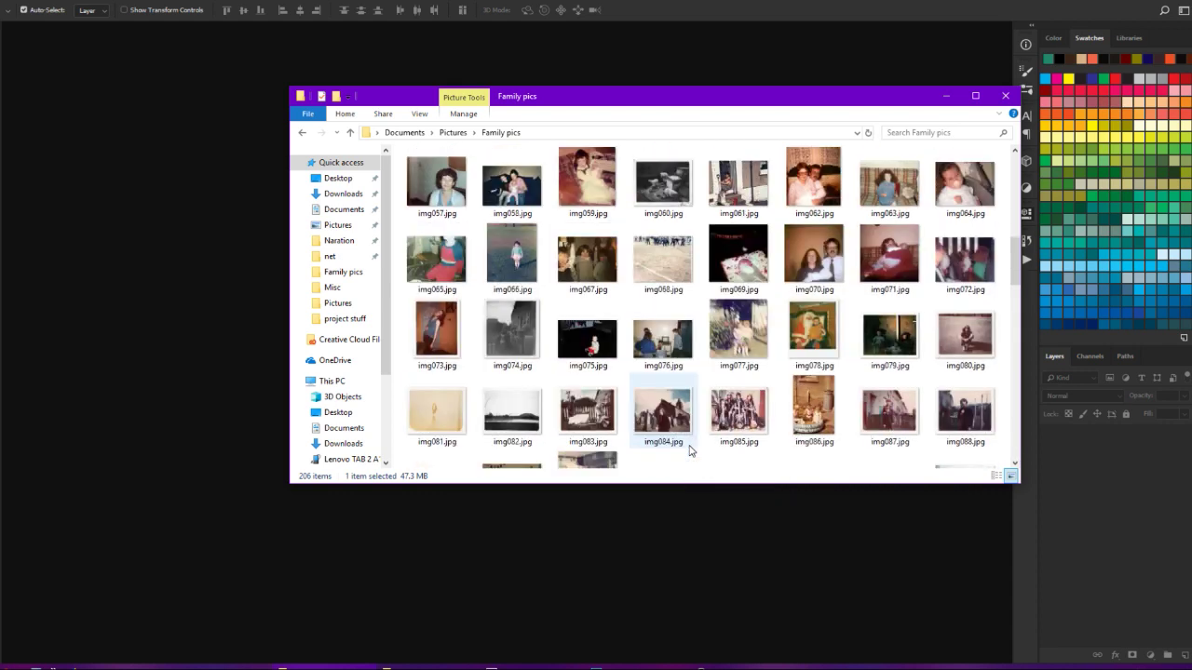
scroll(690, 452, up, 5)
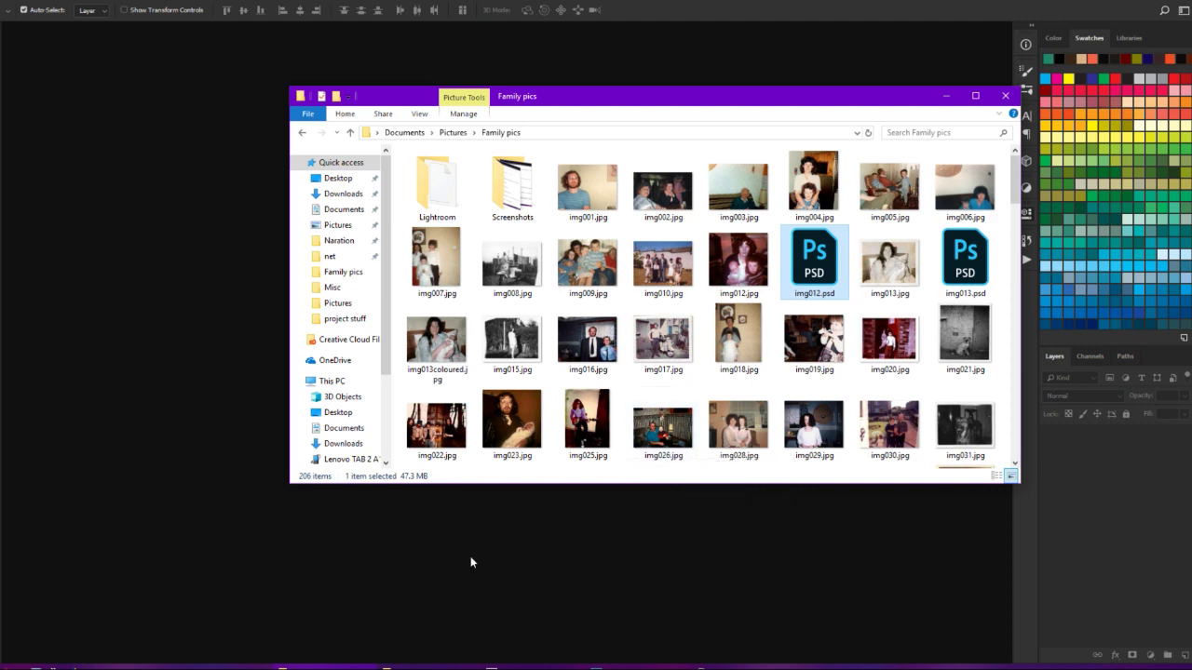
- Look through the images and design files in the project stuff folder and return to Photoshop
click(428, 667)
scroll(703, 391, down, 2)
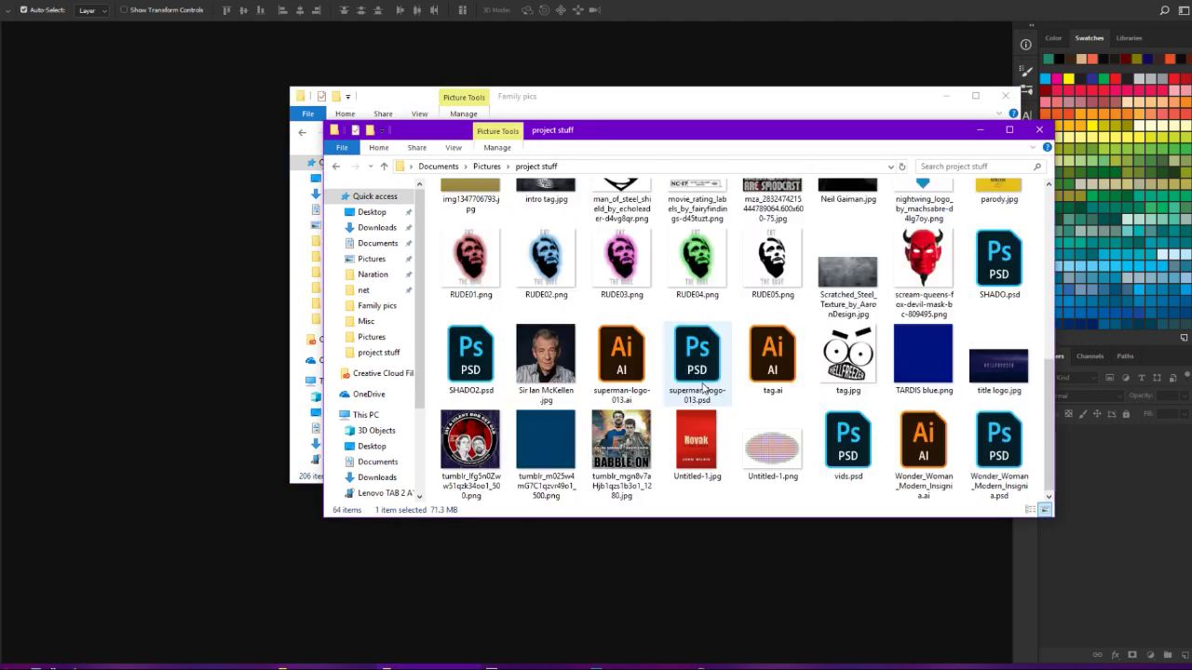
scroll(703, 389, up, 5)
scroll(703, 388, down, 5)
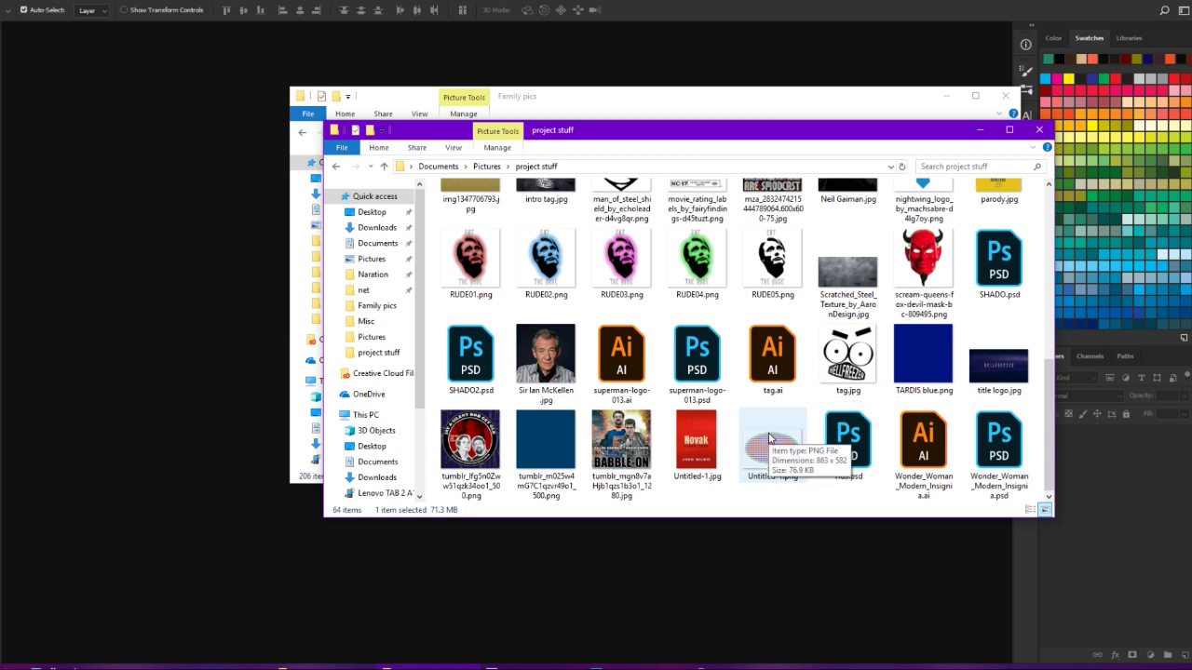
click(807, 581)
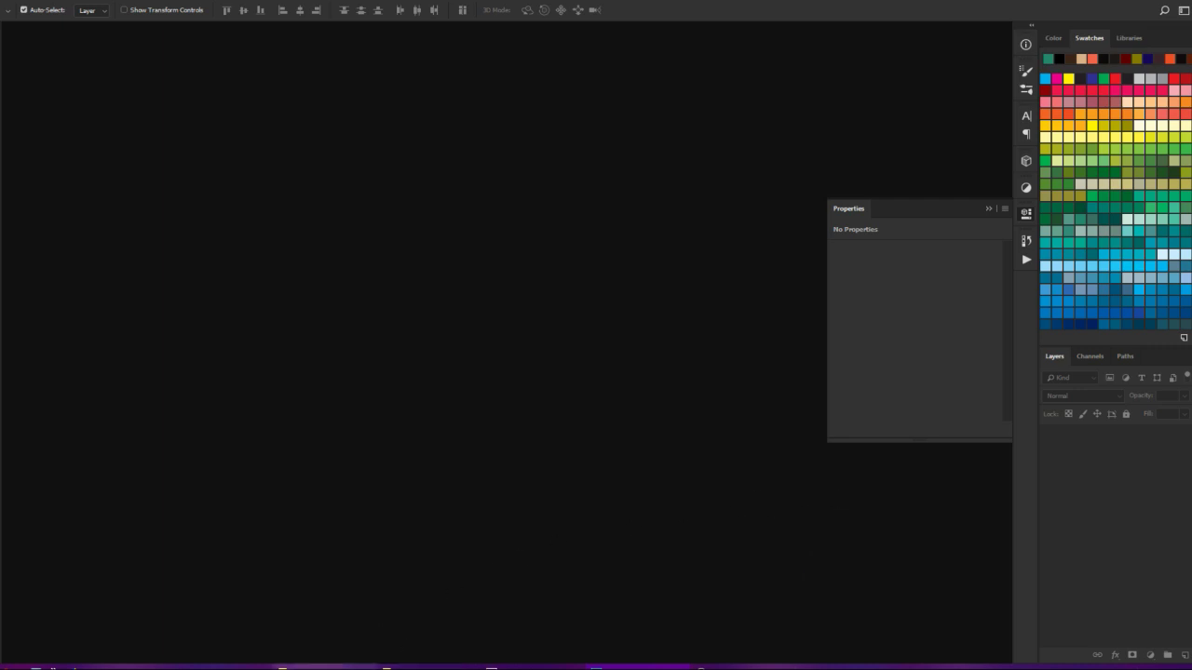
- Open img079.jpg from the Family pics folder in Photoshop
click(429, 667)
scroll(539, 404, down, 5)
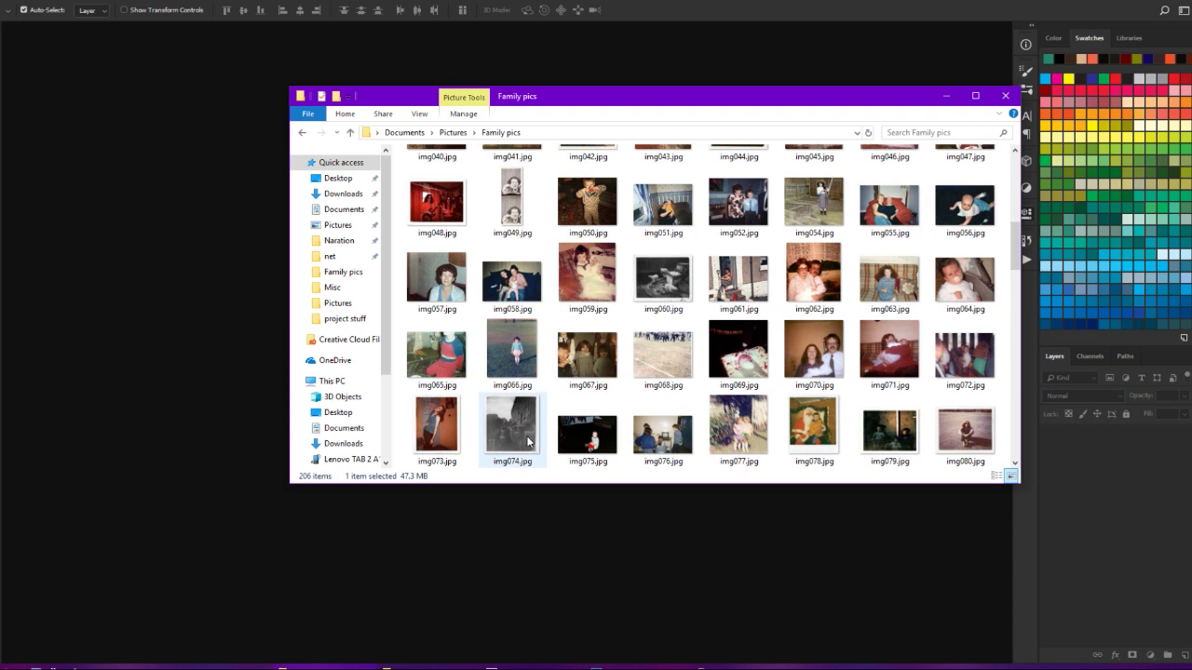
drag(880, 447, 650, 559)
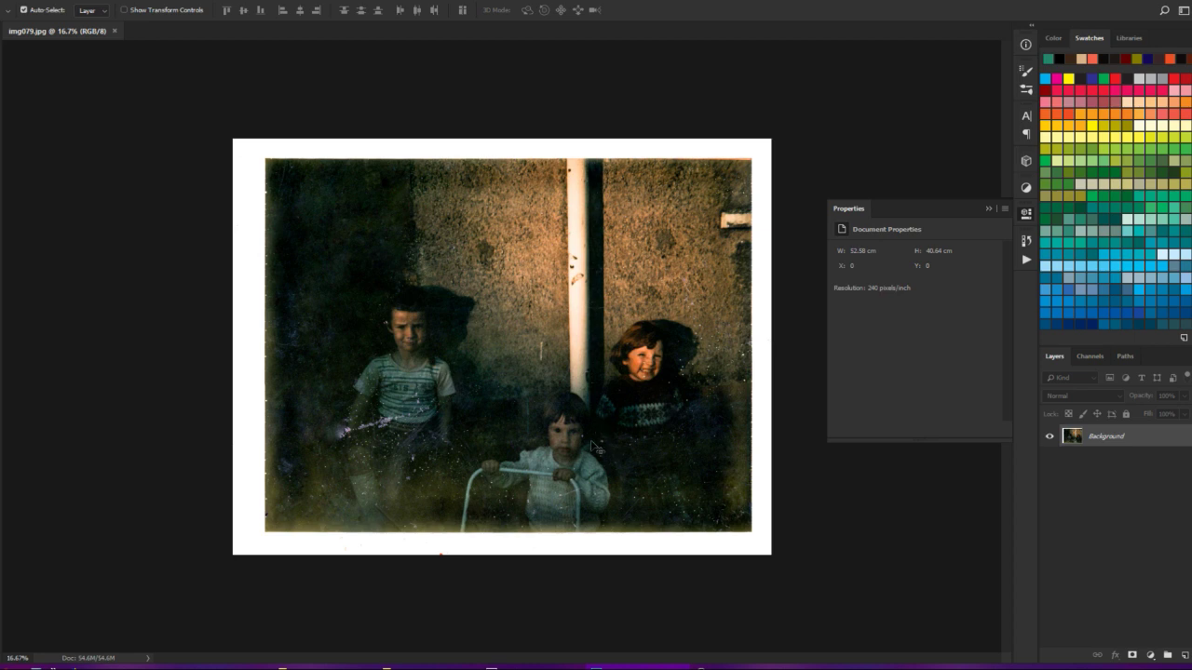
- Examine the dust, scratches and purple damage around the three children in the photo up close and as a whole
key(ctrl+plus)
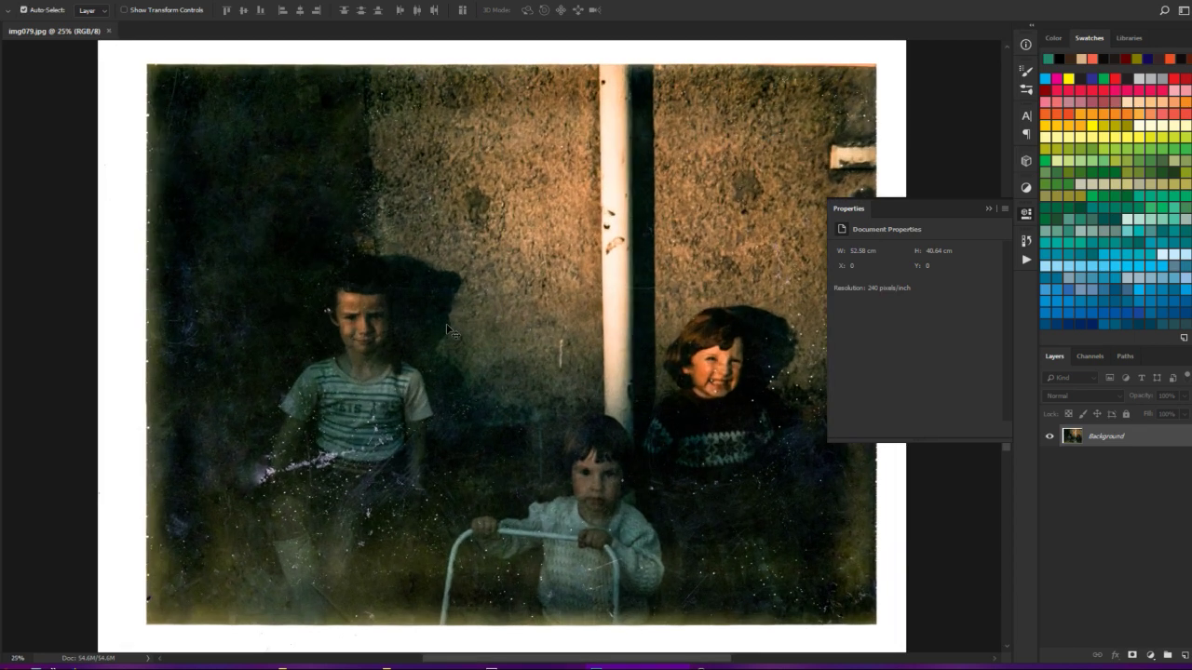
key(ctrl+plus)
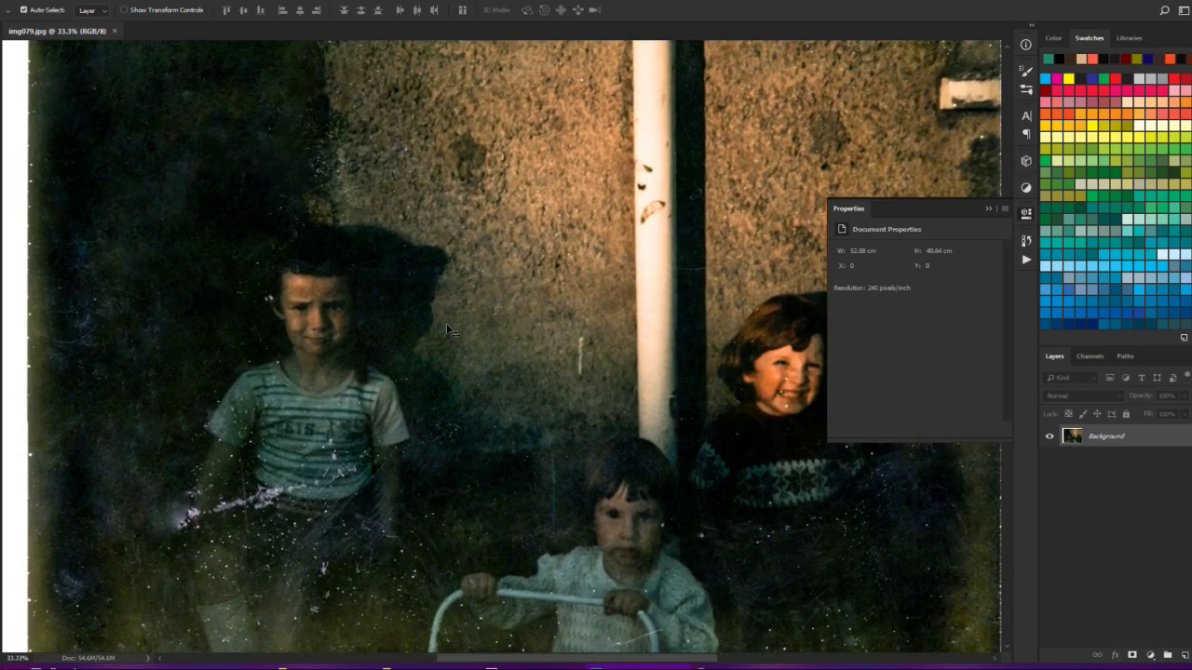
scroll(448, 325, down, 2)
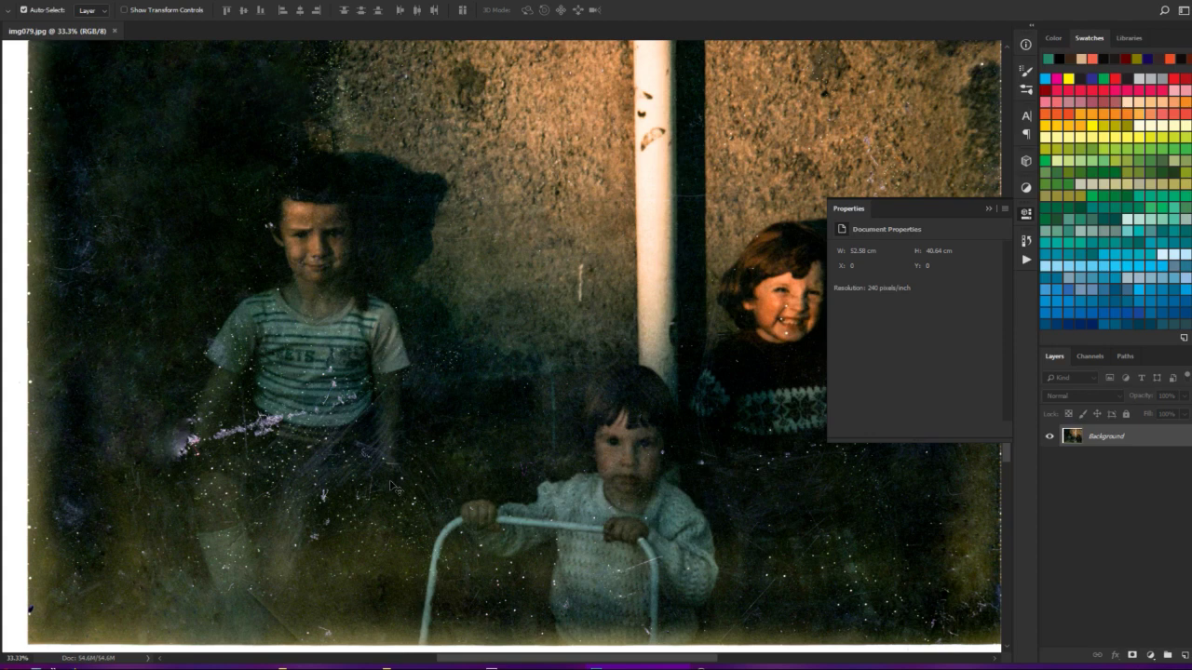
key(ctrl+minus)
scroll(852, 538, up, 1)
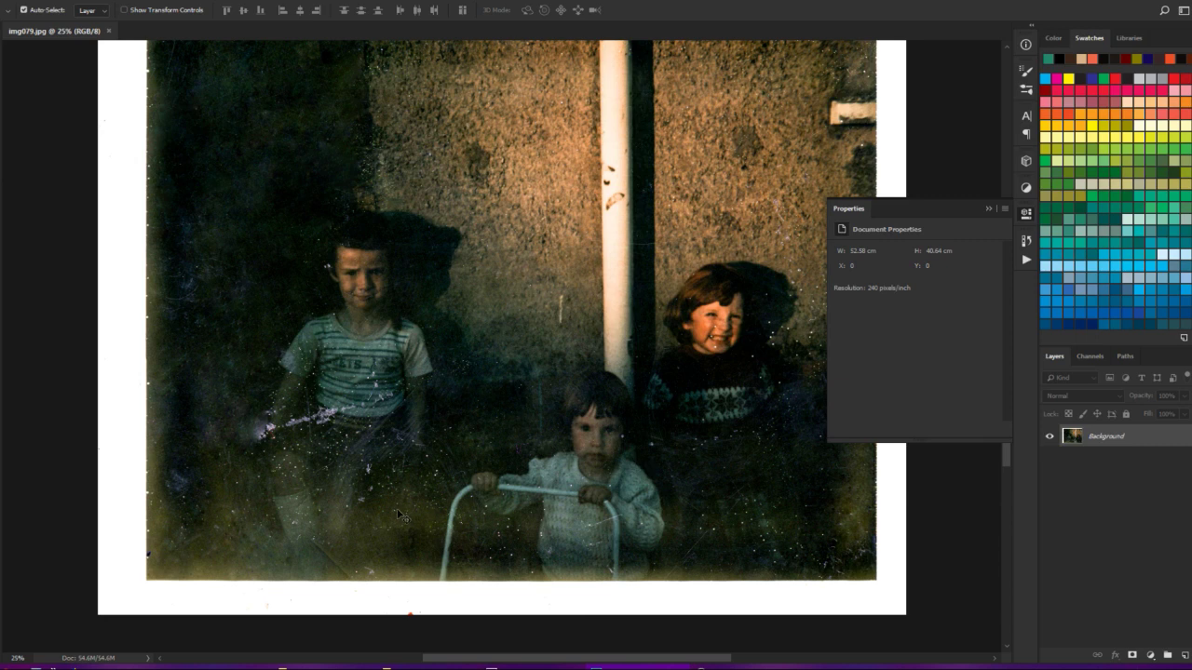
key(ctrl+minus)
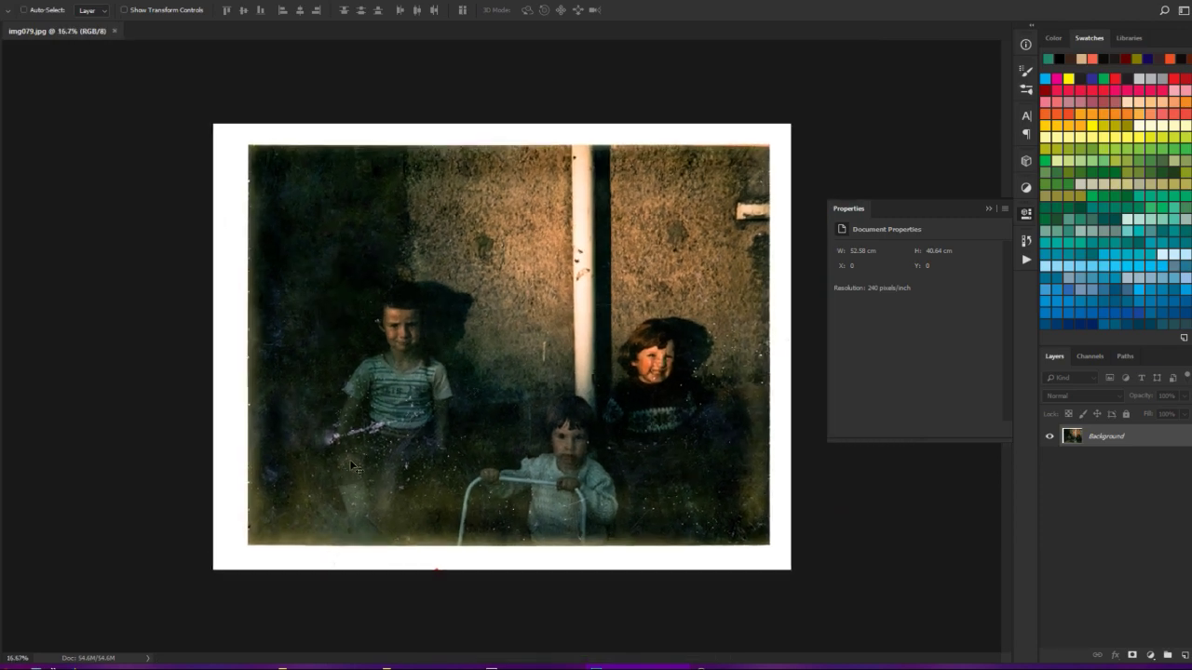
key(ctrl+plus)
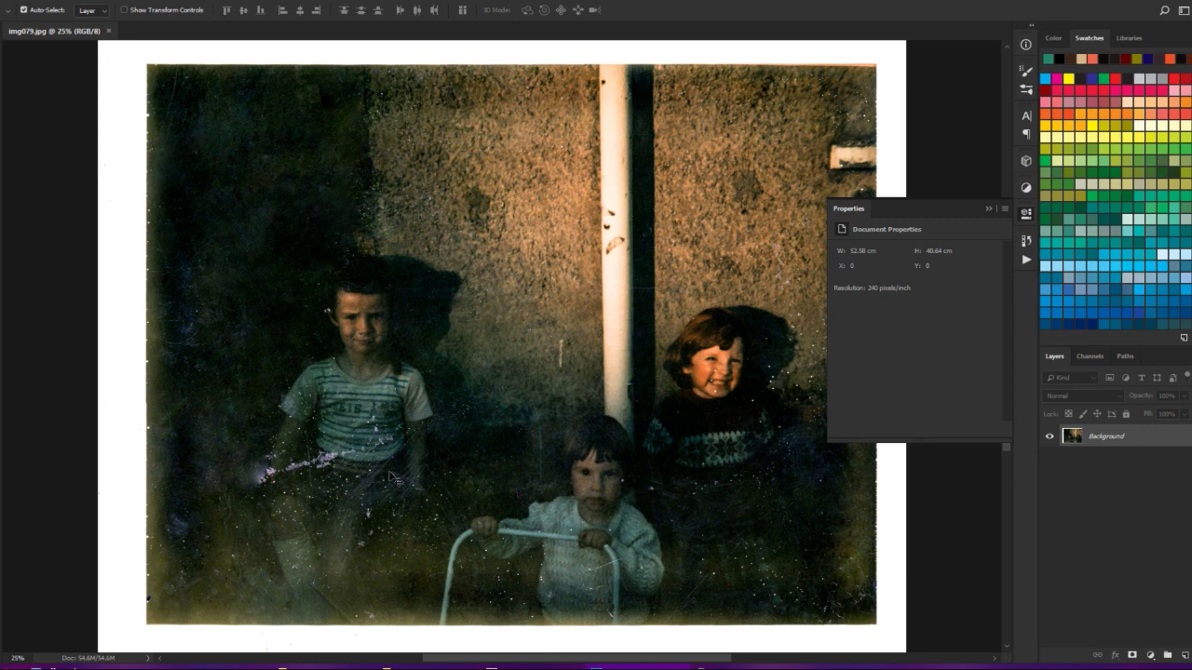
- Duplicate the Background layer and apply Dust & Scratches to the copy with a radius of 6 pixels and a threshold of 20 levels
key(ctrl+j)
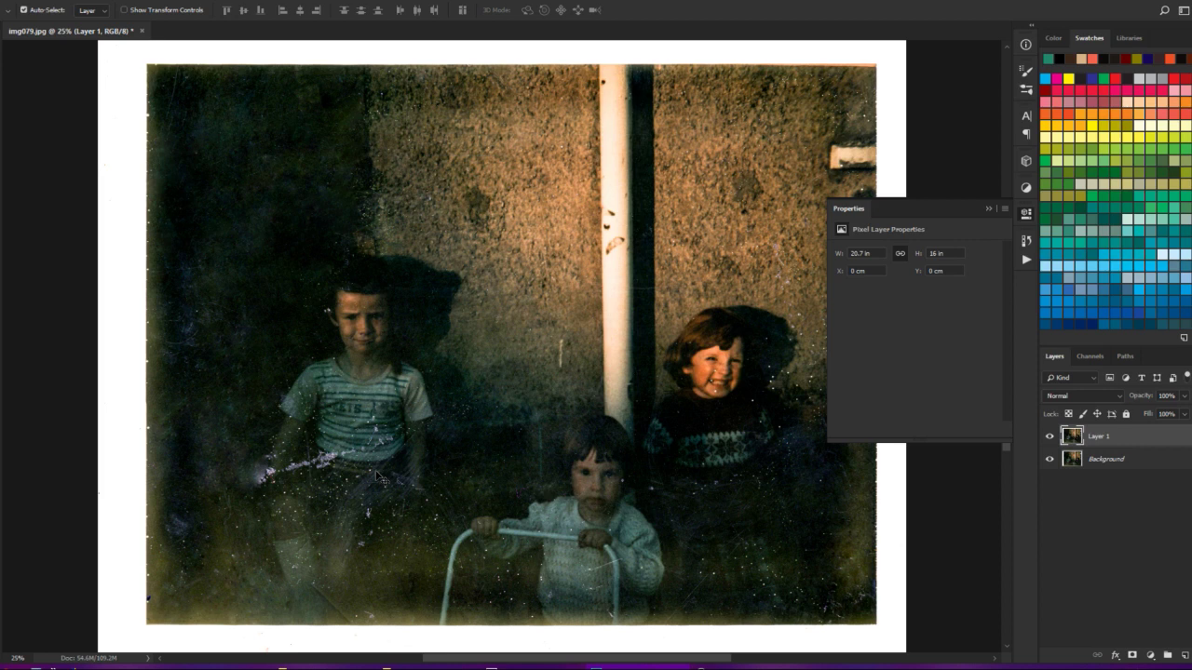
scroll(377, 476, down, 1)
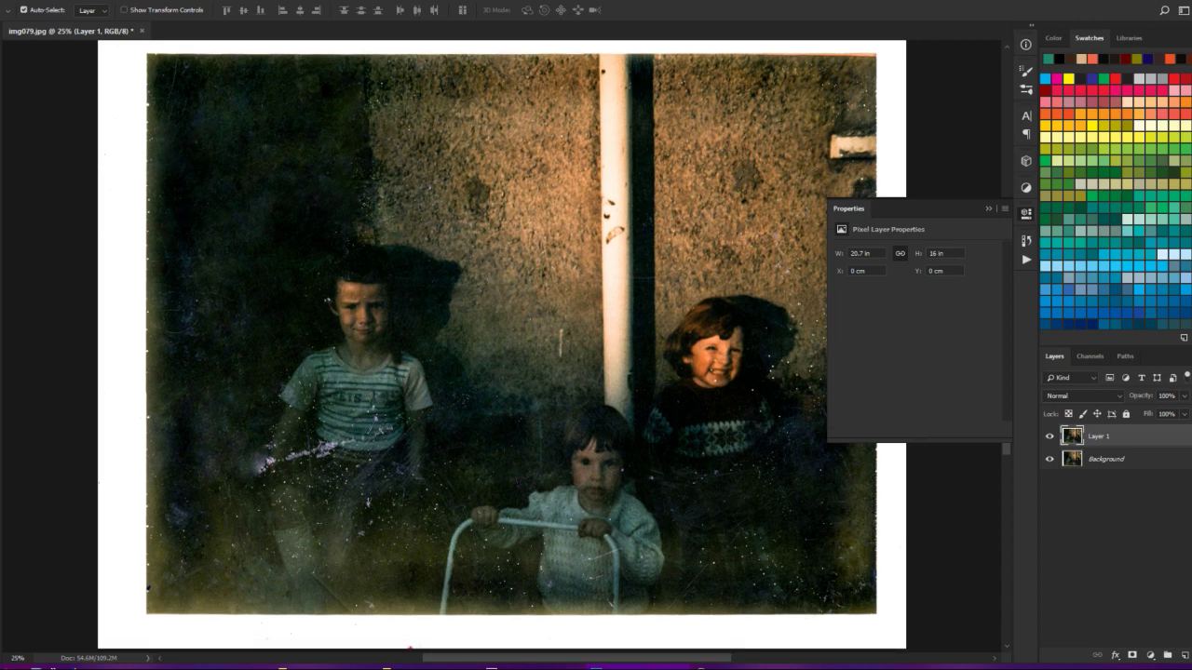
click(179, 1)
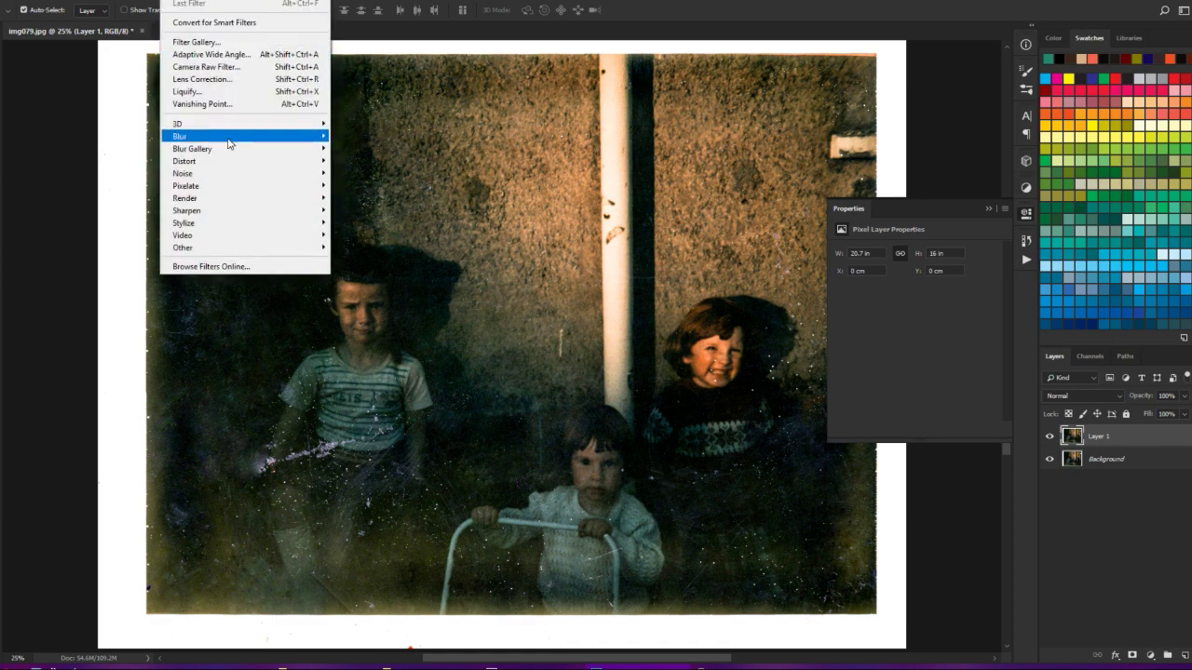
mouse_move(231, 175)
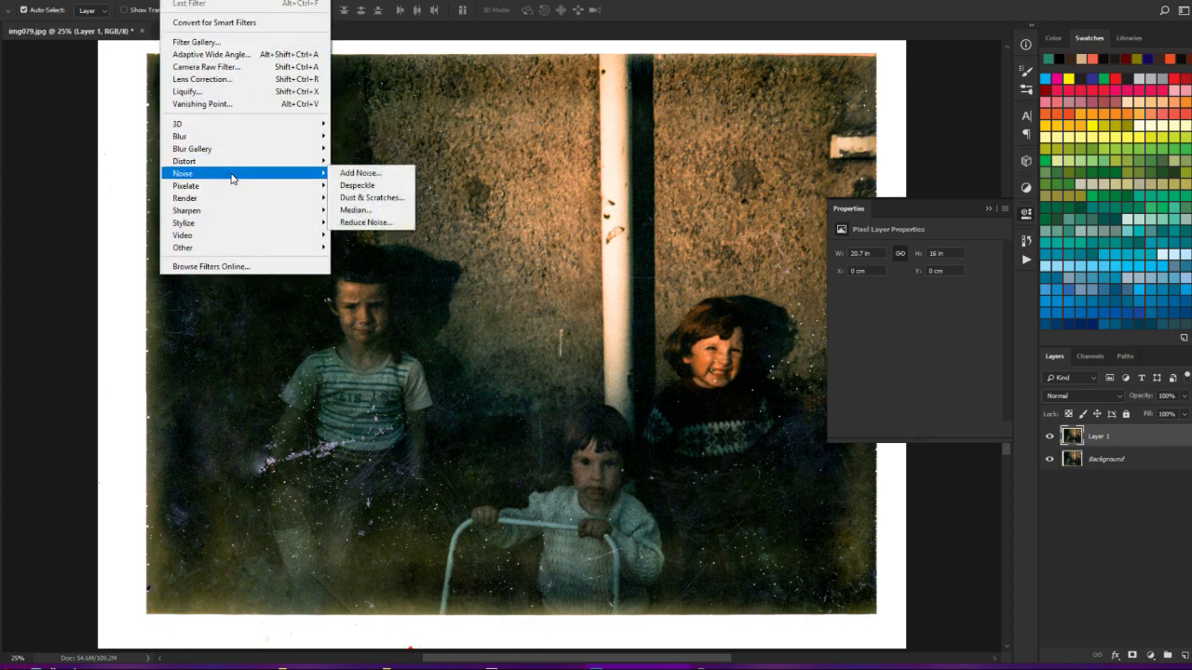
click(371, 198)
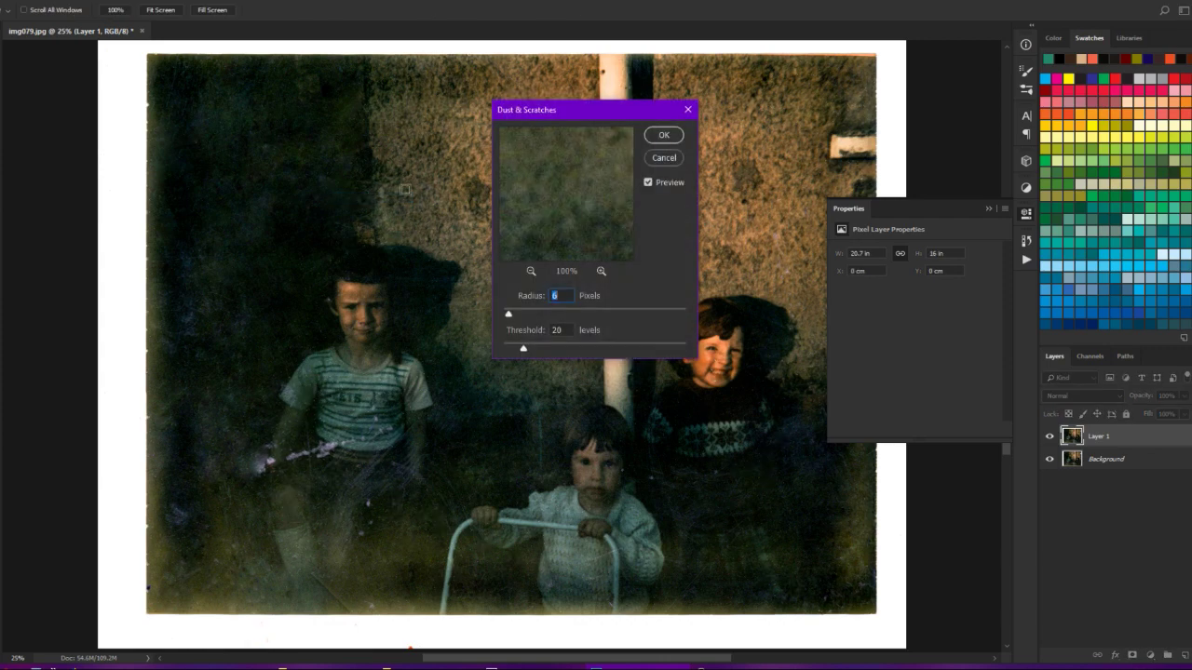
click(661, 137)
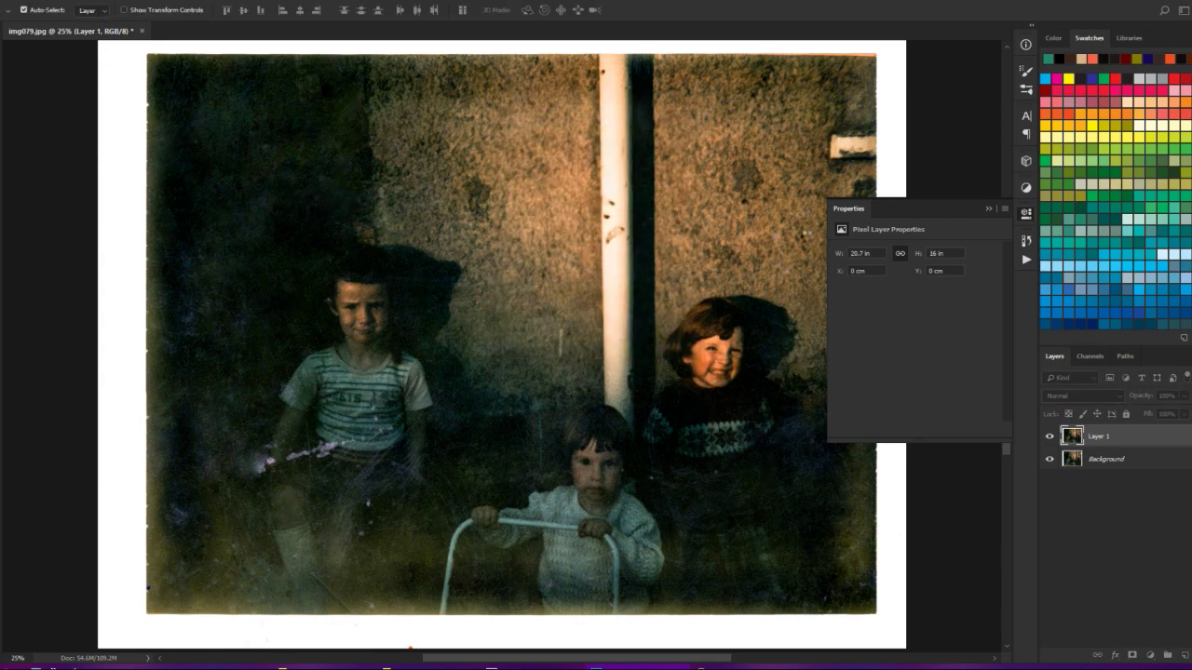
- Compare the photo with and without the filtered Layer 1 and merge it down into the Background
click(1050, 438)
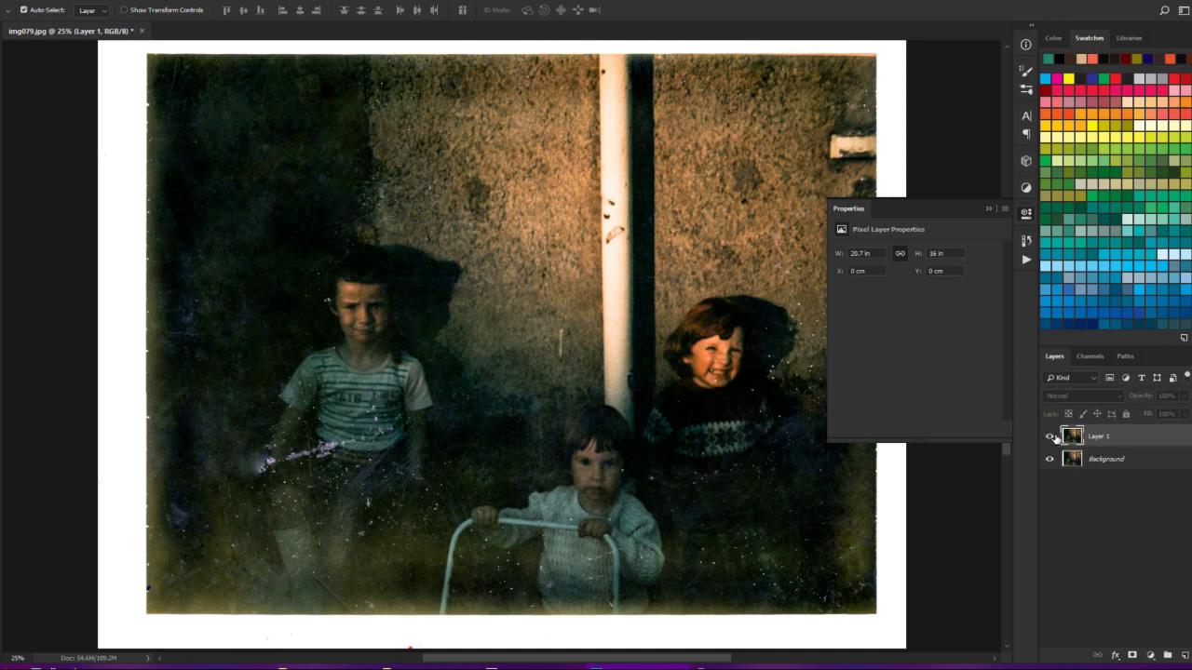
click(1050, 438)
click(1051, 438)
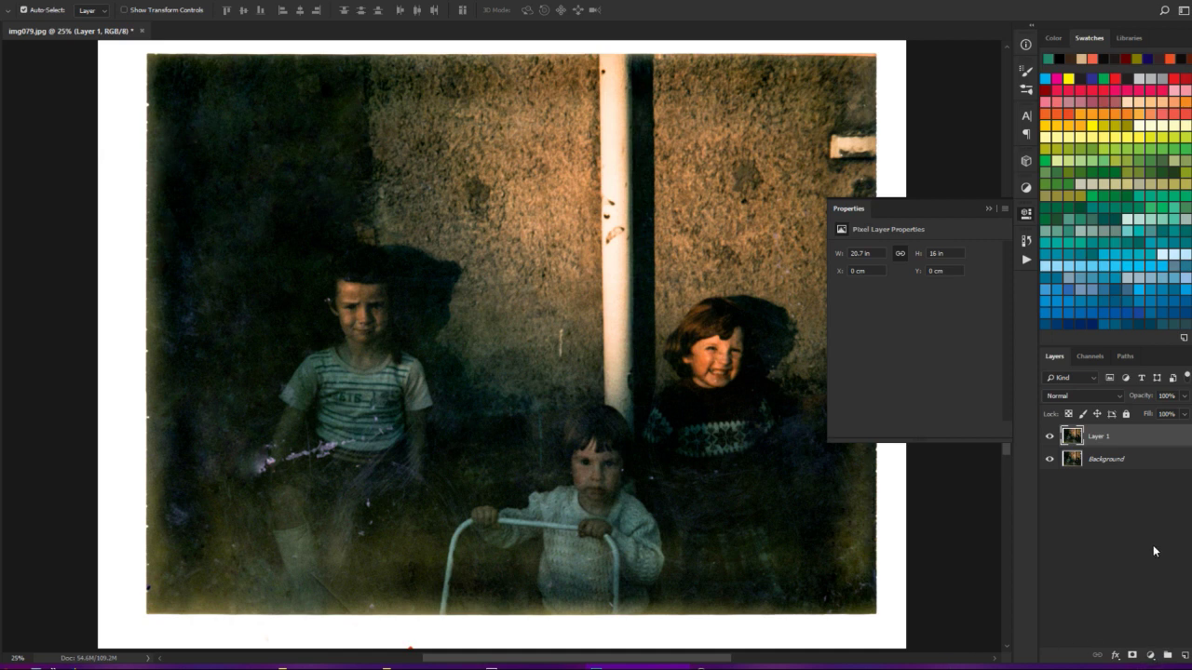
right_click(1160, 437)
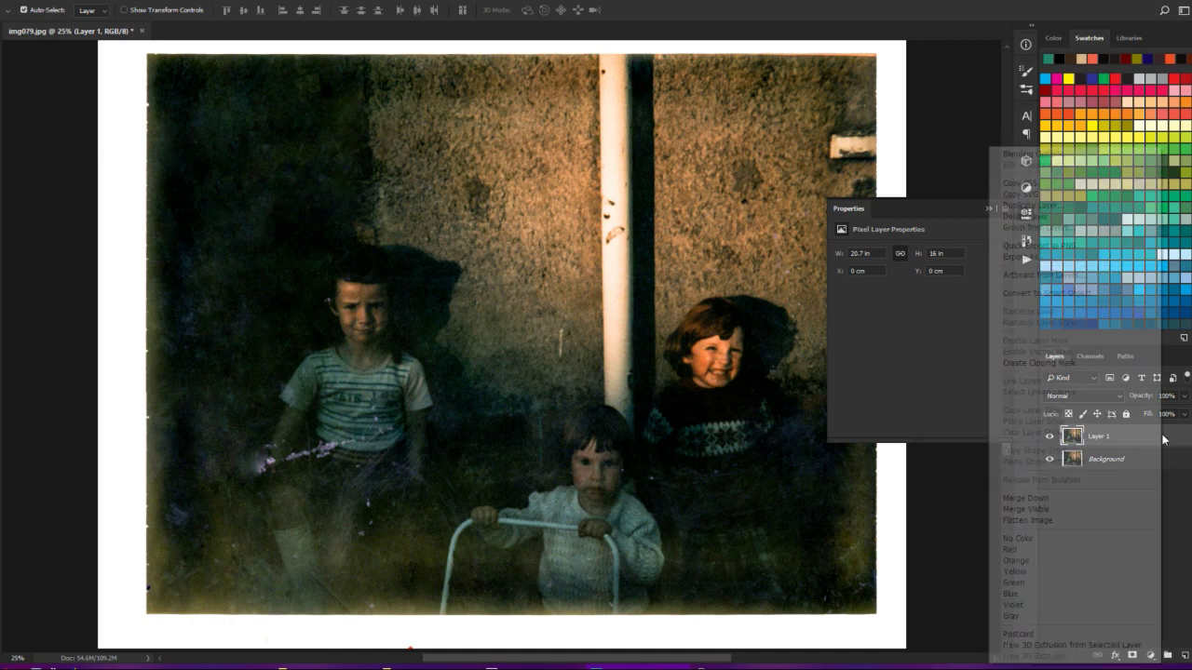
click(1026, 498)
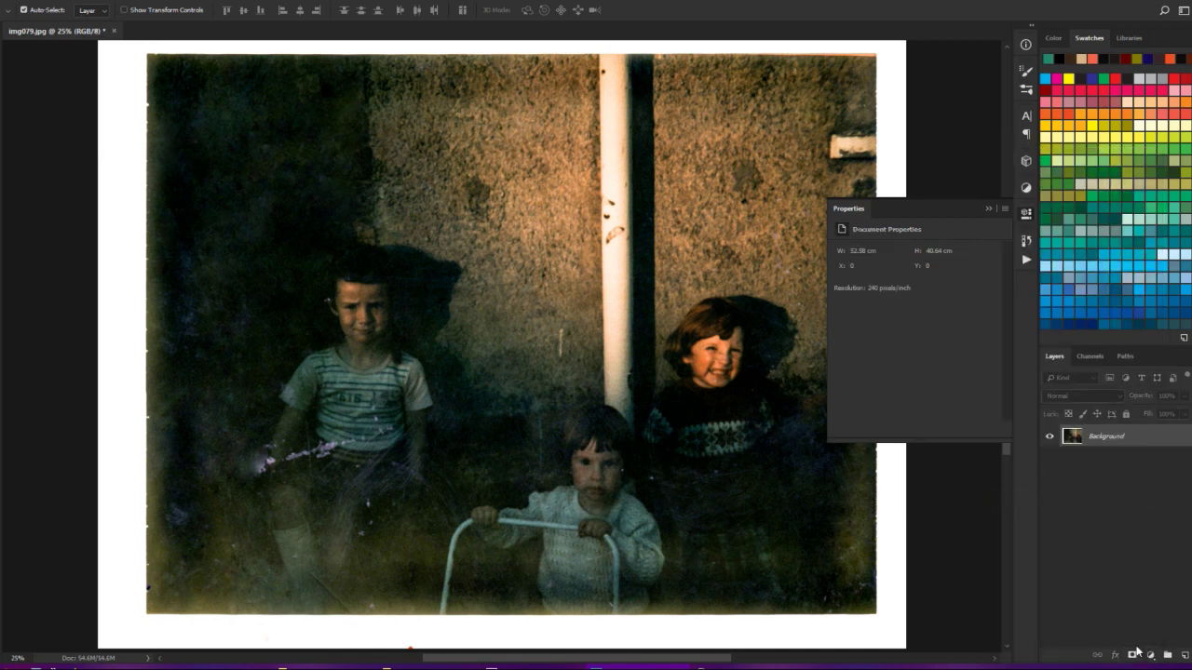
- Heal the purple tear across the older boy's waist and arm with a content-aware Spot Healing Brush of 68 px
key(ctrl+plus)
key(ctrl+plus)
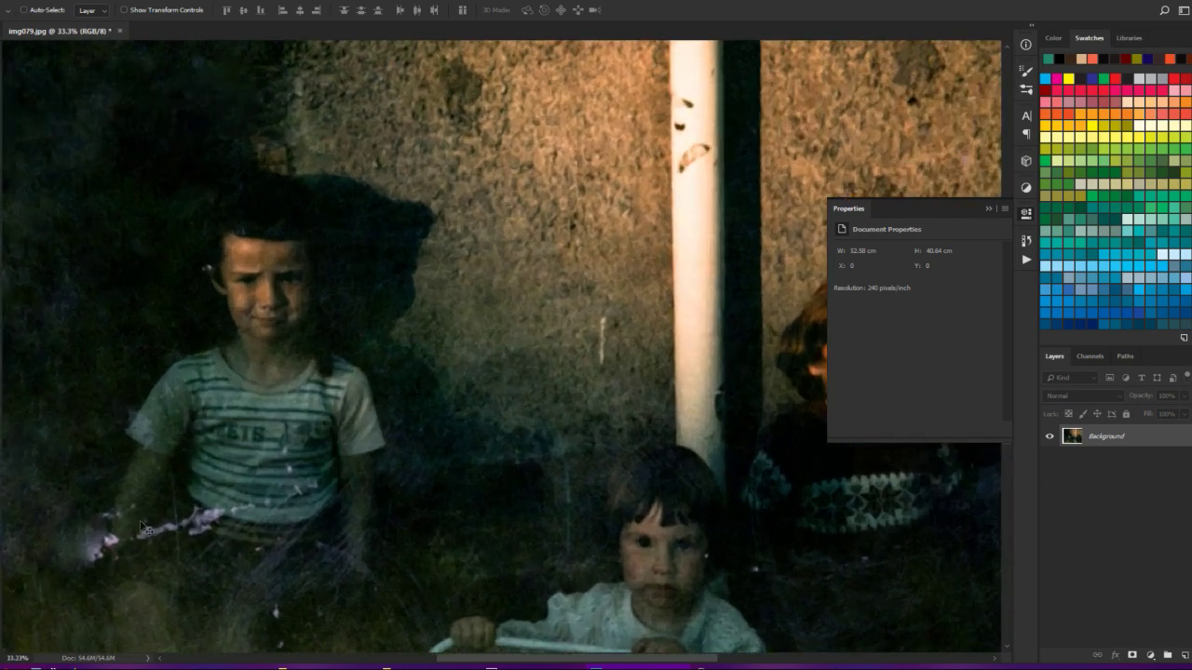
drag(175, 612, 380, 550)
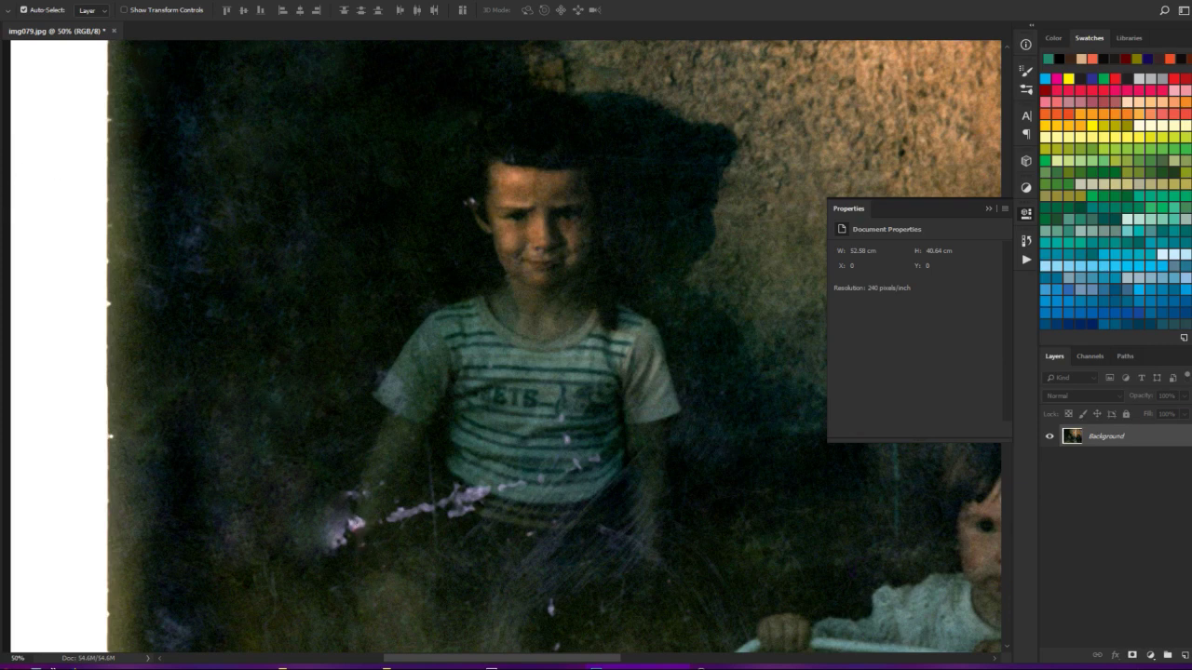
click(3, 154)
click(37, 151)
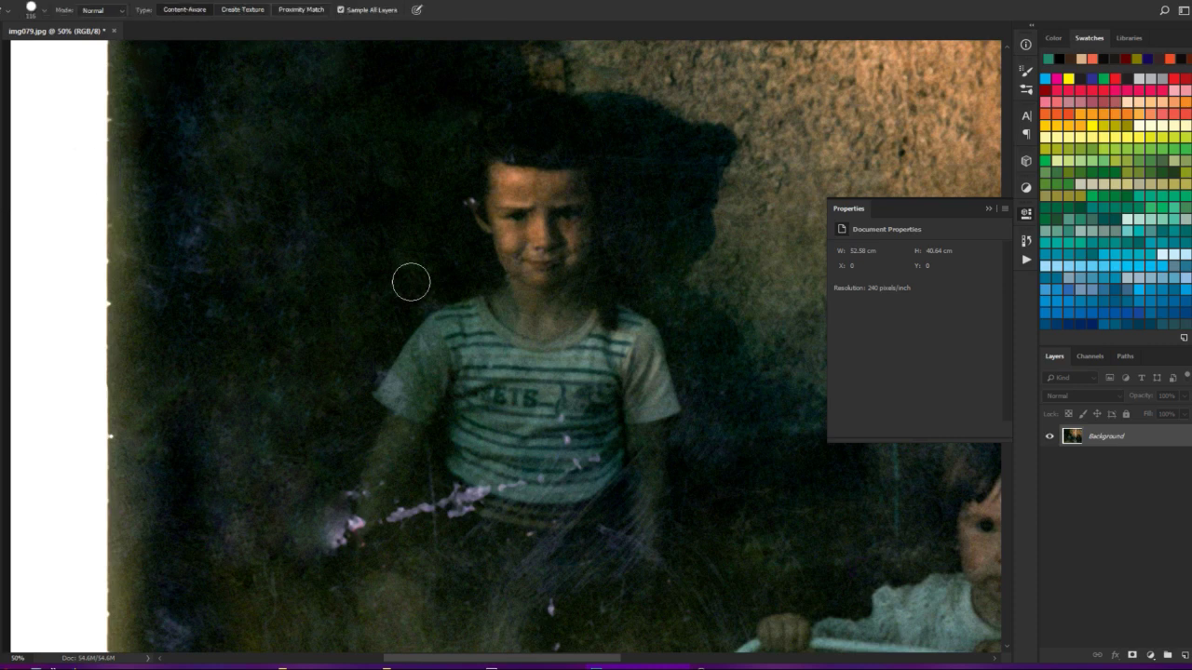
alt+right_click(431, 346)
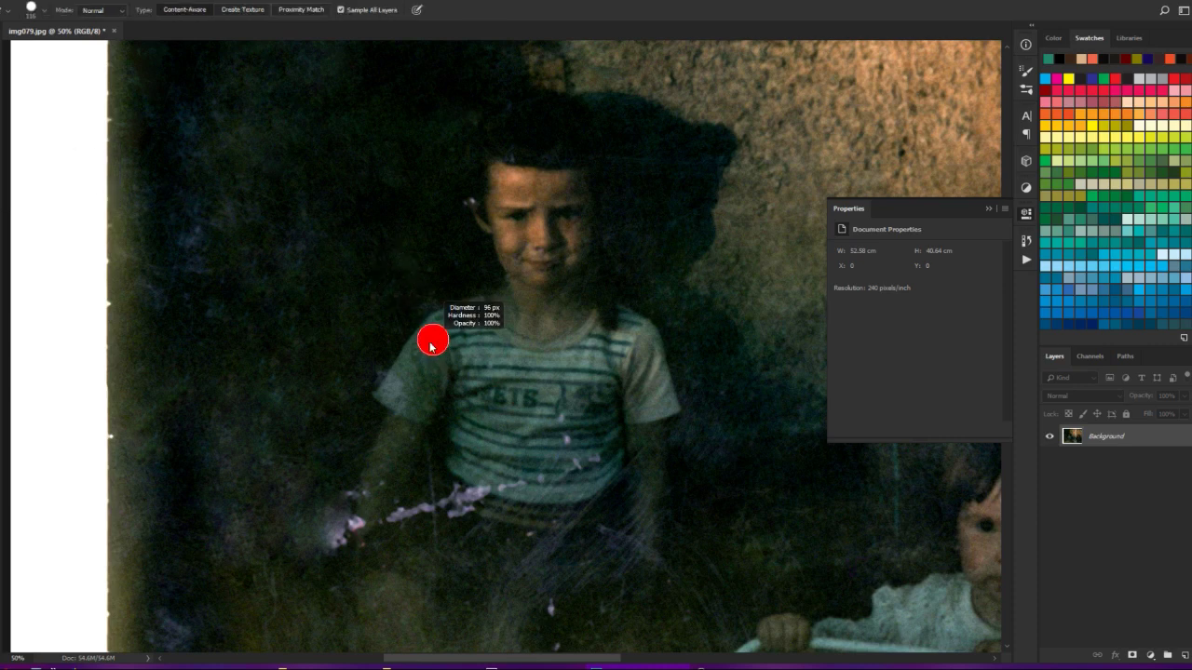
drag(431, 347, 426, 343)
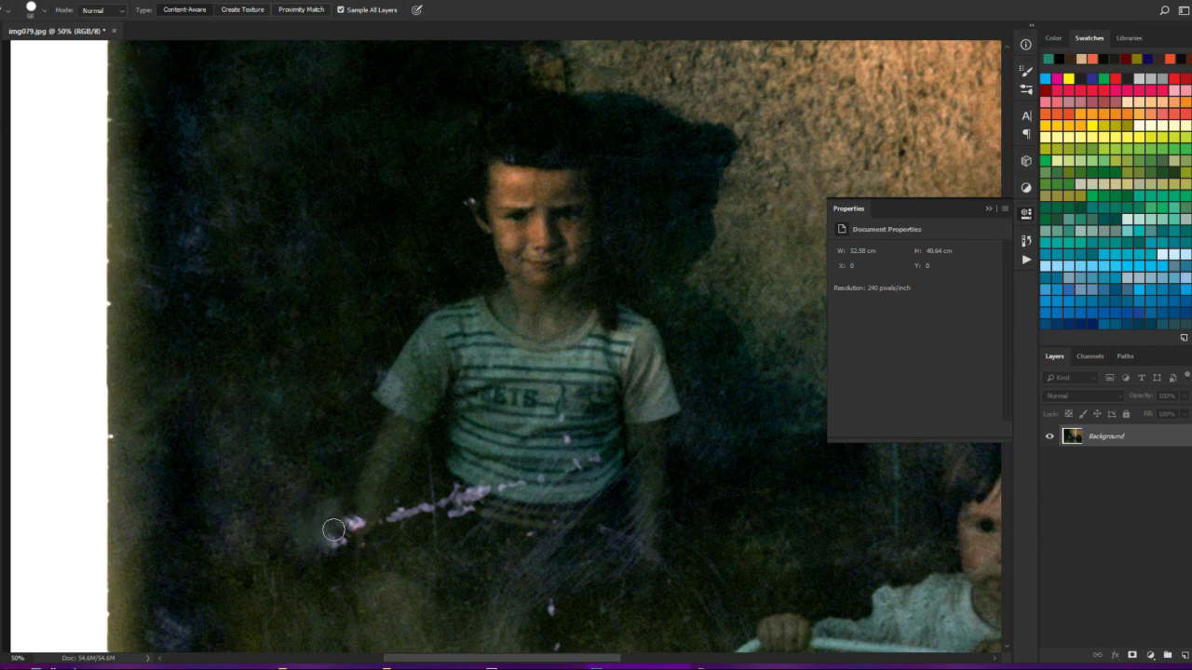
mouse_move(333, 530)
mouse_down()
mouse_move(432, 508)
mouse_move(446, 518)
mouse_move(493, 495)
mouse_move(440, 504)
mouse_move(449, 481)
mouse_move(448, 505)
mouse_move(510, 486)
mouse_up()
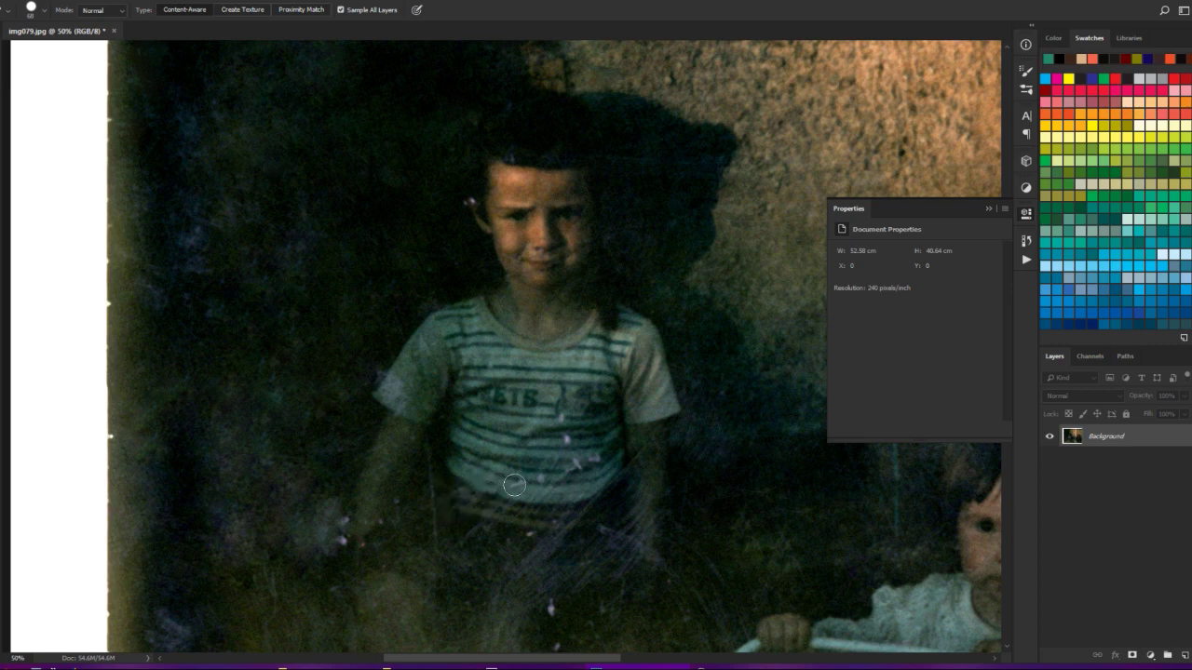
- Remove the small purple spots on the older boy's shirt, ear, hand and below his waist with a 52 px Spot Healing Brush
alt+right_click(572, 466)
click(576, 463)
click(471, 200)
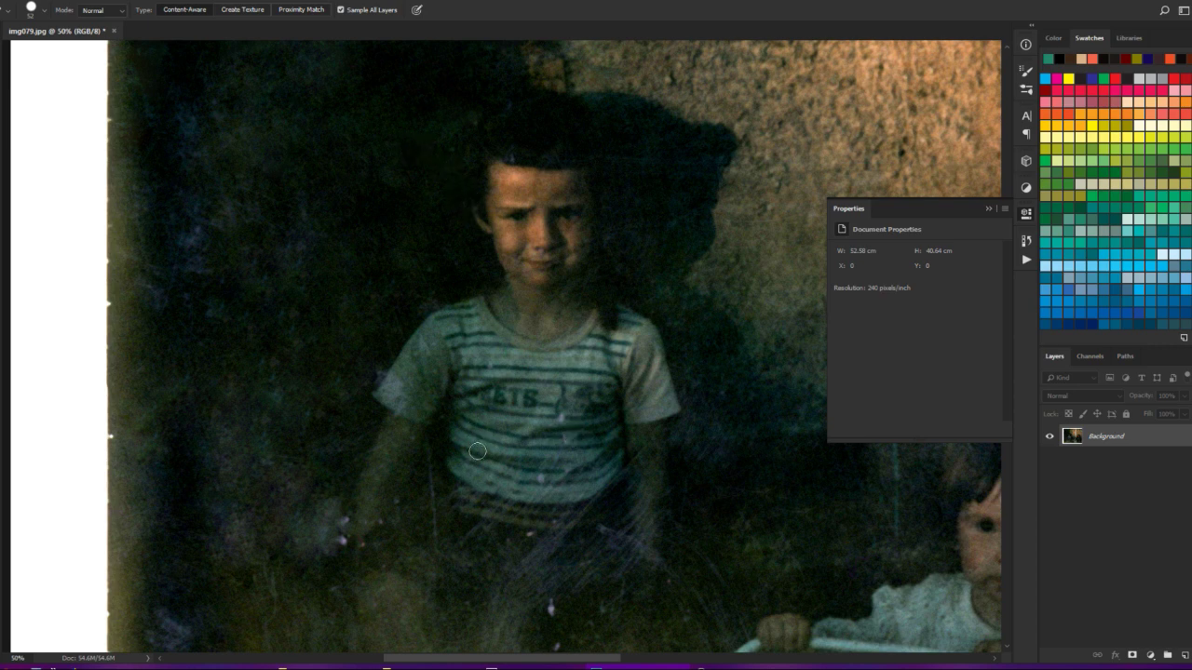
click(548, 611)
click(554, 646)
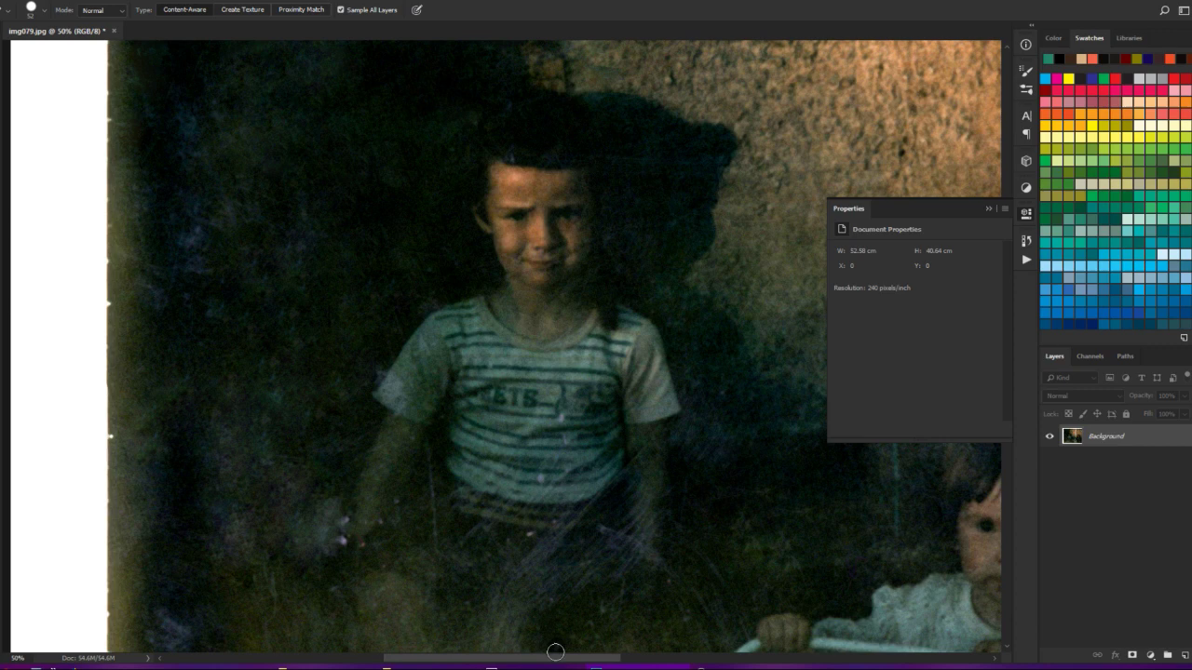
click(341, 541)
click(345, 514)
- Heal the white specks on the wall near the photo's right edge, beside the smiling girl
key(ctrl+minus)
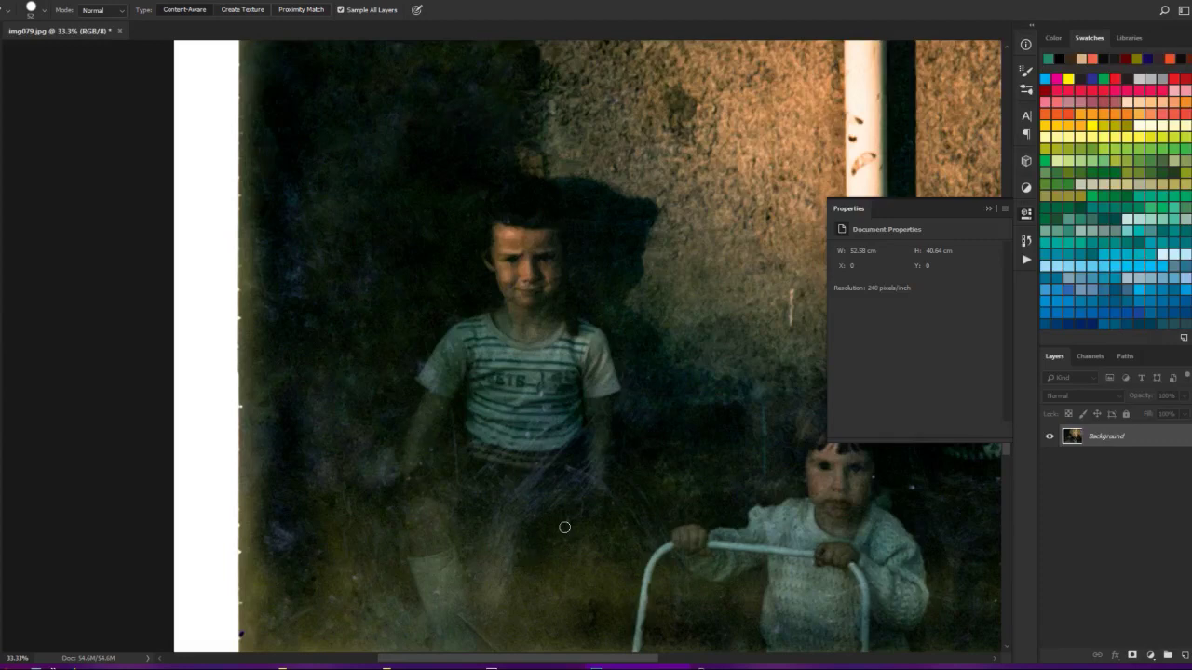
key(ctrl+minus)
key(ctrl+plus)
key(ctrl+plus)
key(ctrl+plus)
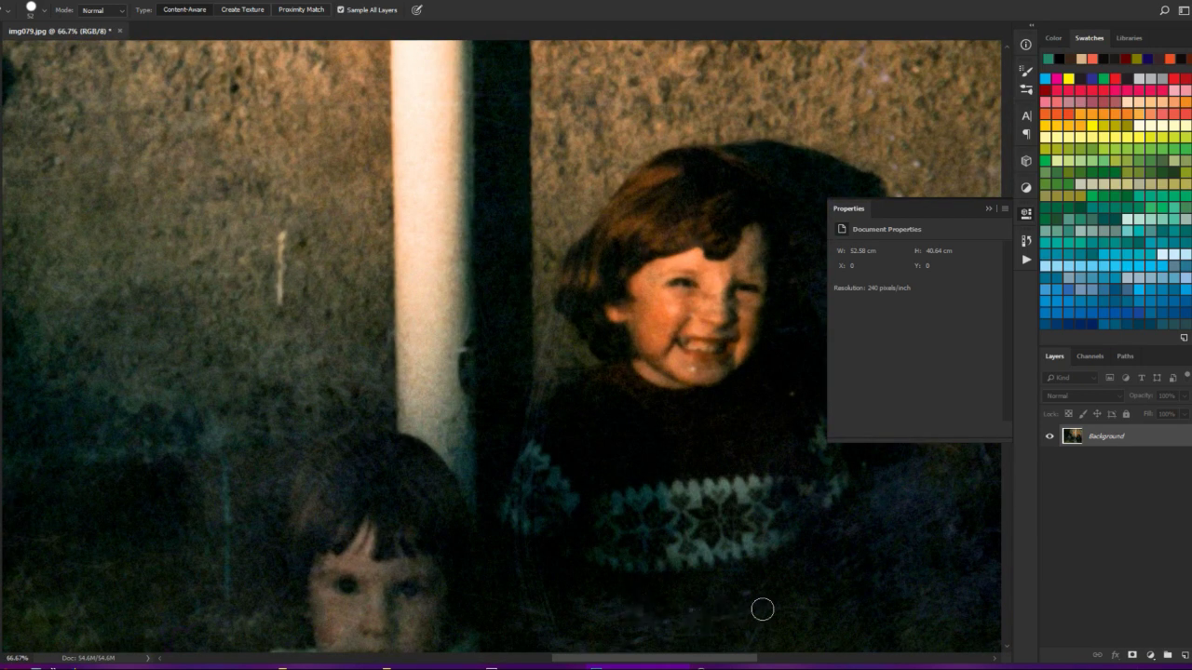
key(ctrl+minus)
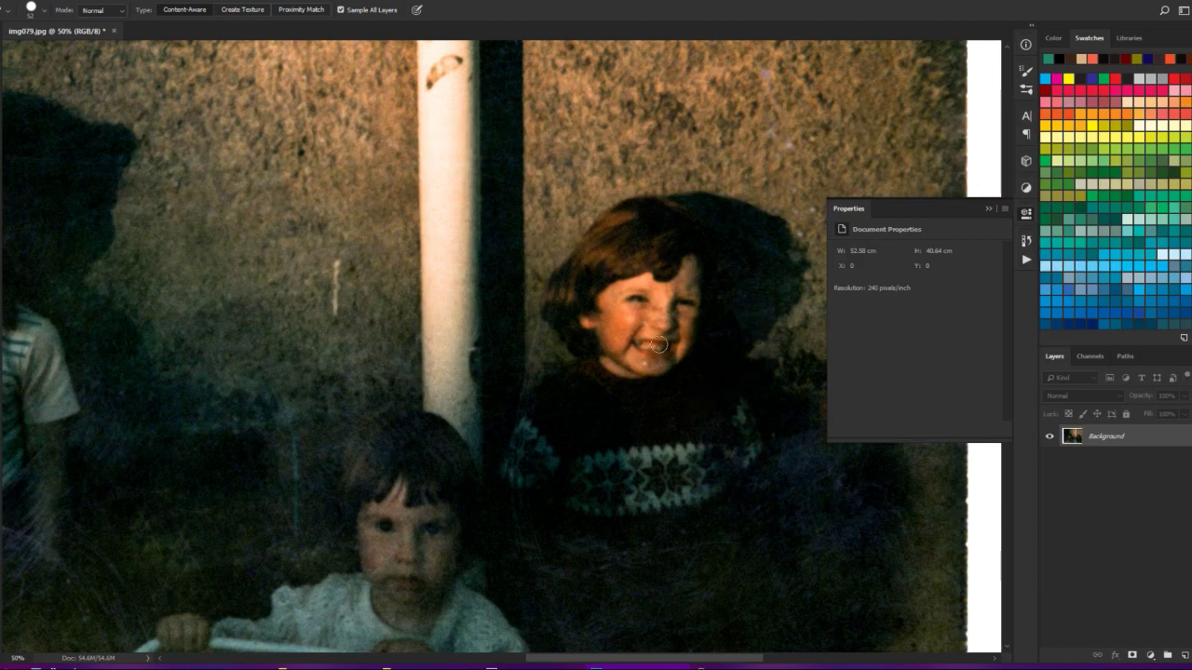
scroll(401, 434, down, 1)
key(ctrl+minus)
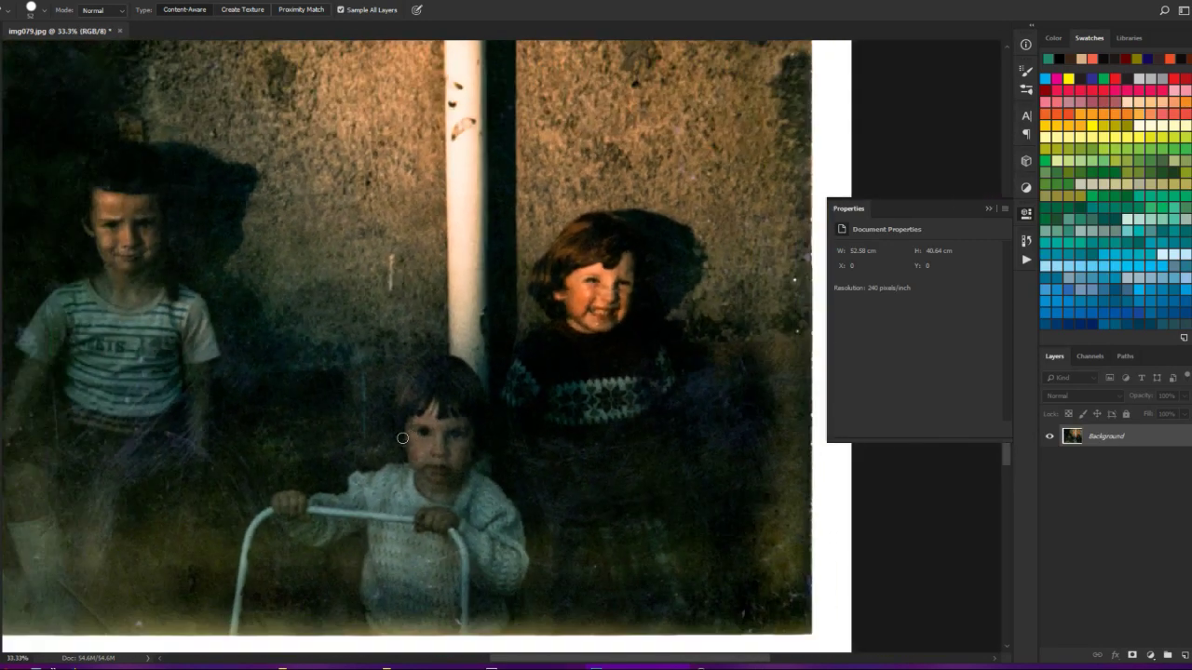
click(796, 280)
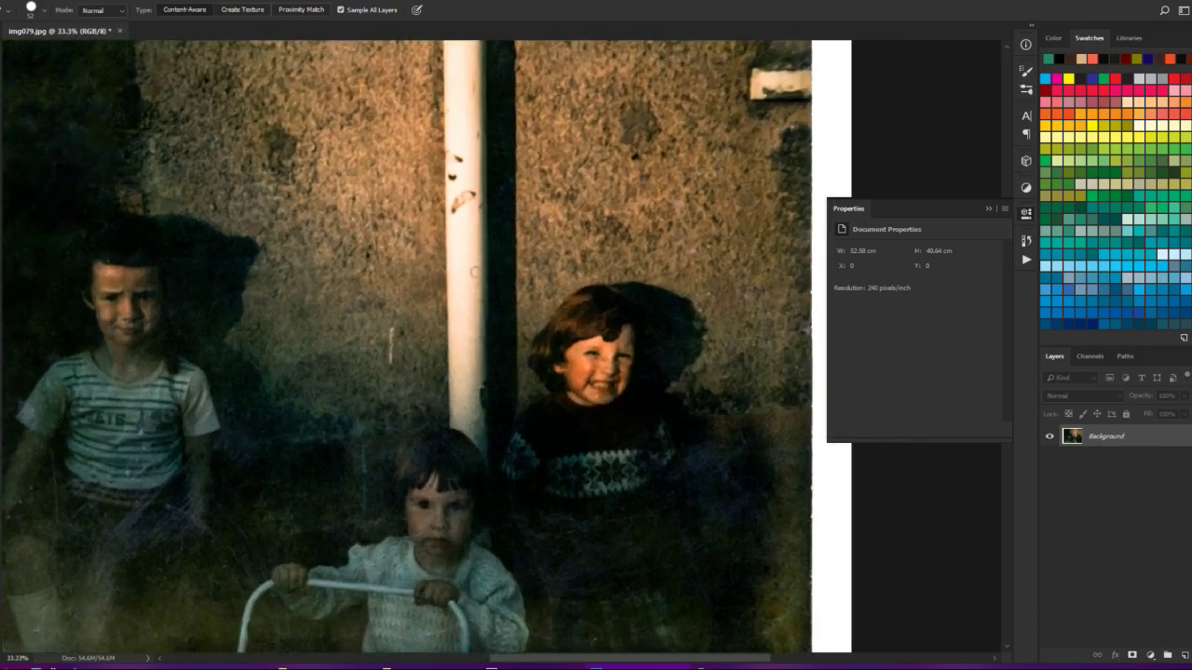
- Examine the wall, the smiling girl and the whole photo for remaining scratches and discoloured shadows
key(ctrl+plus)
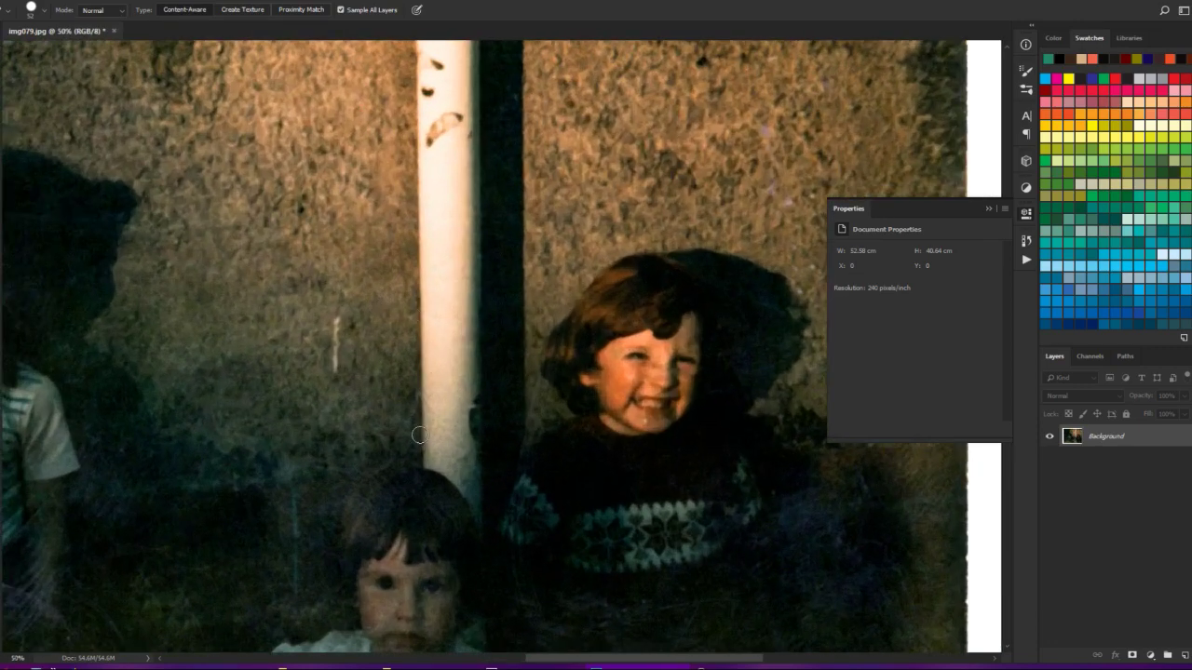
scroll(326, 475, up, 2)
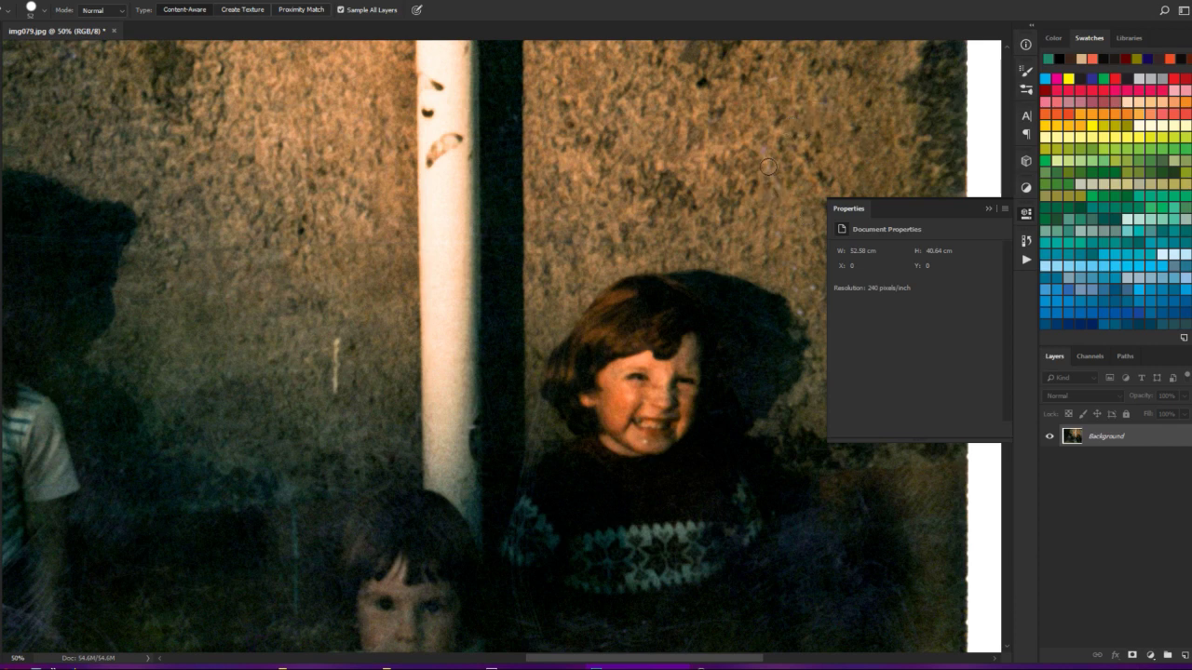
scroll(771, 172, up, 1)
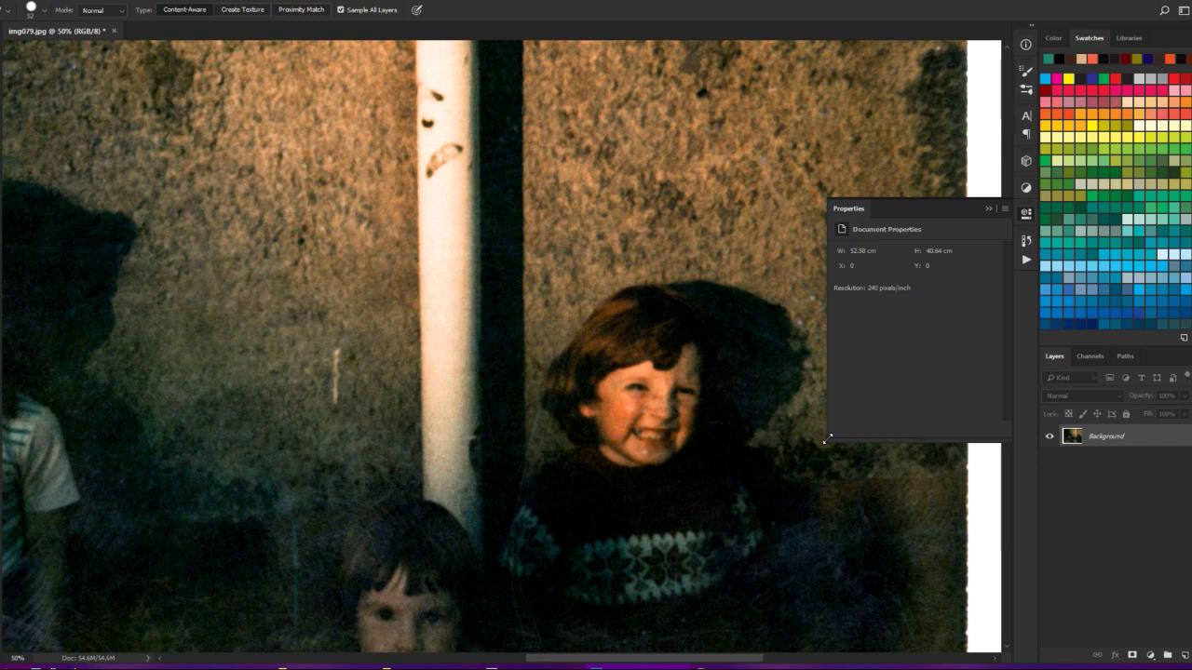
key(ctrl+minus)
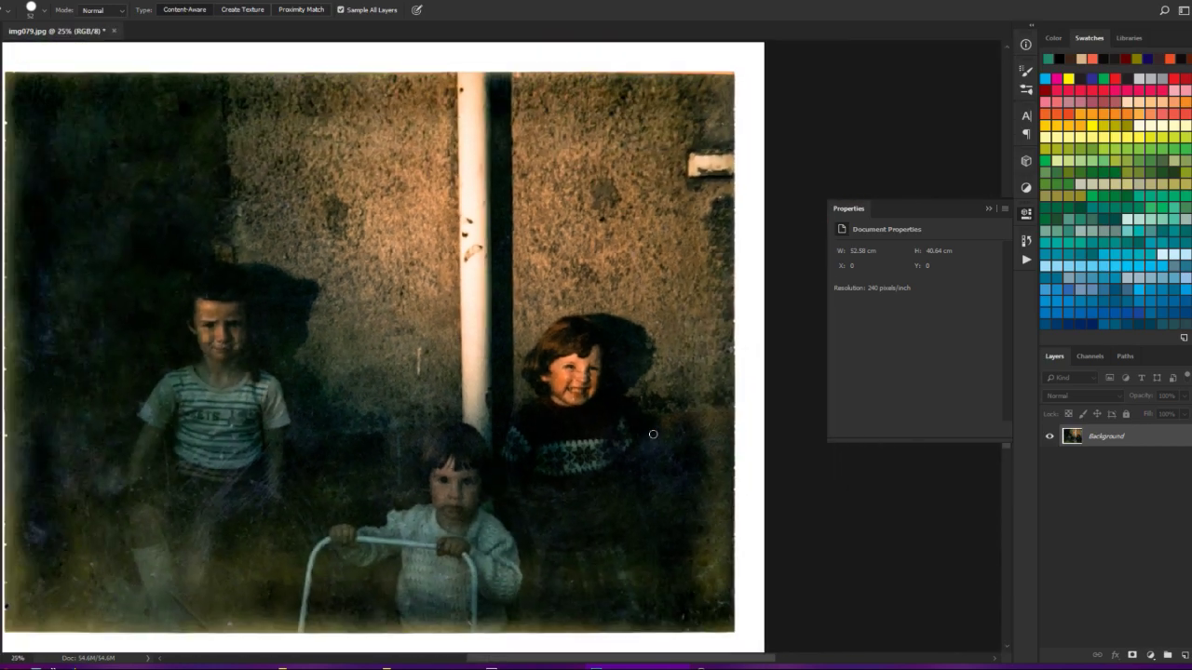
key(ctrl+minus)
key(ctrl+plus)
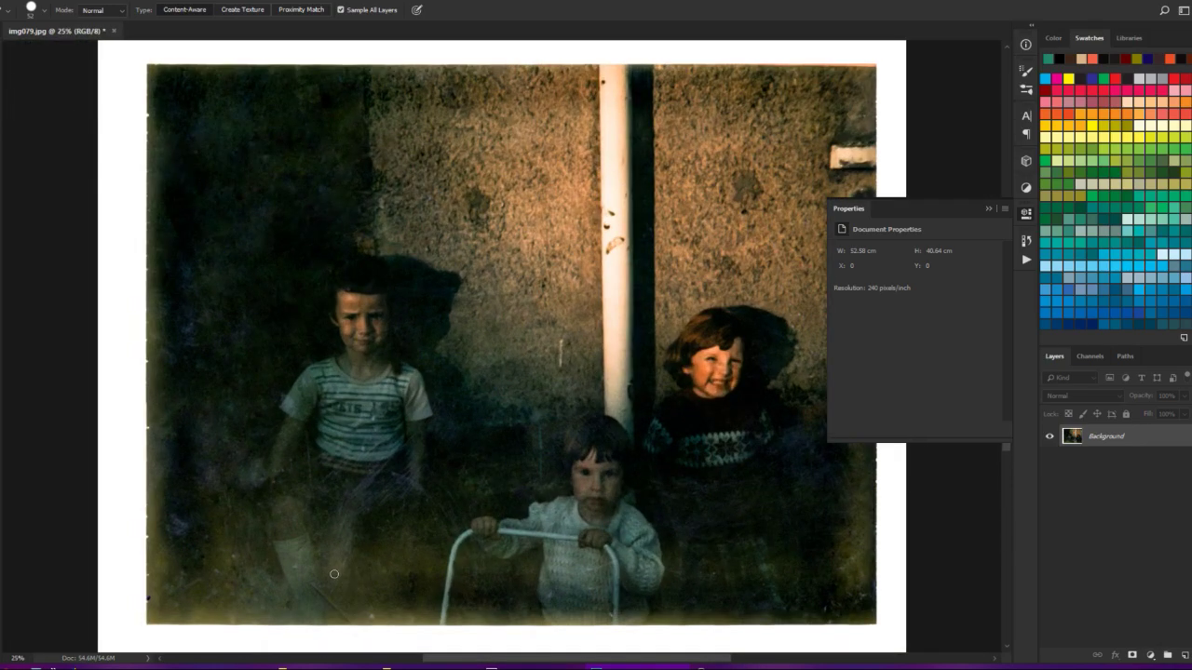
key(ctrl+plus)
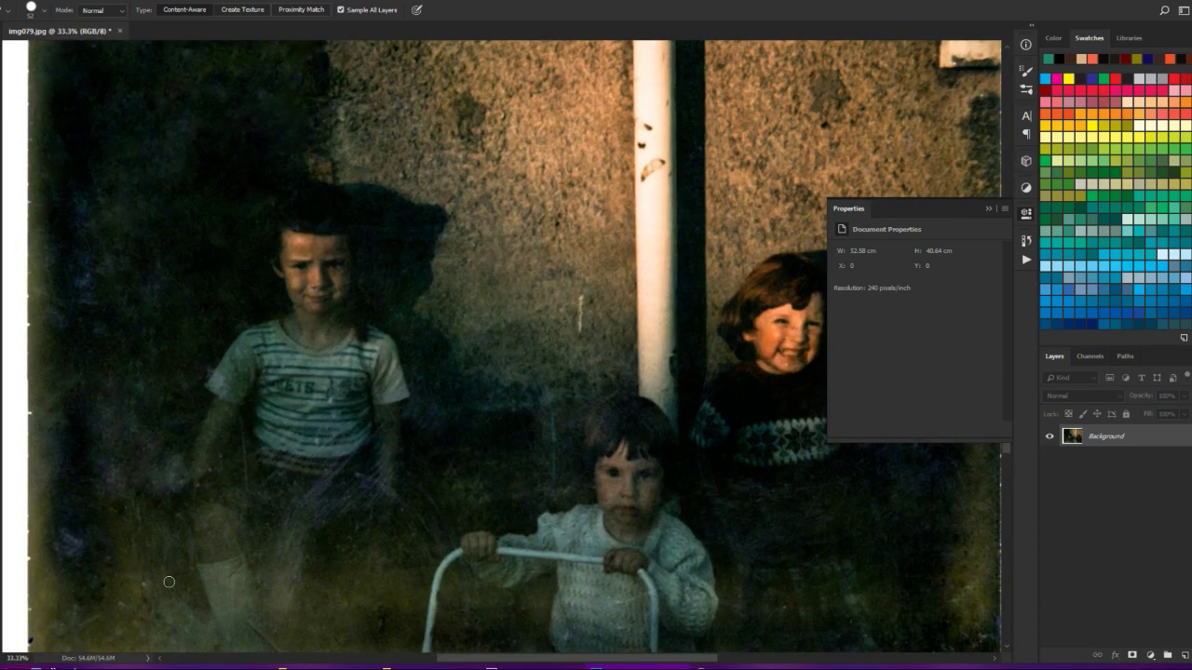
scroll(153, 534, up, 1)
key(ctrl+minus)
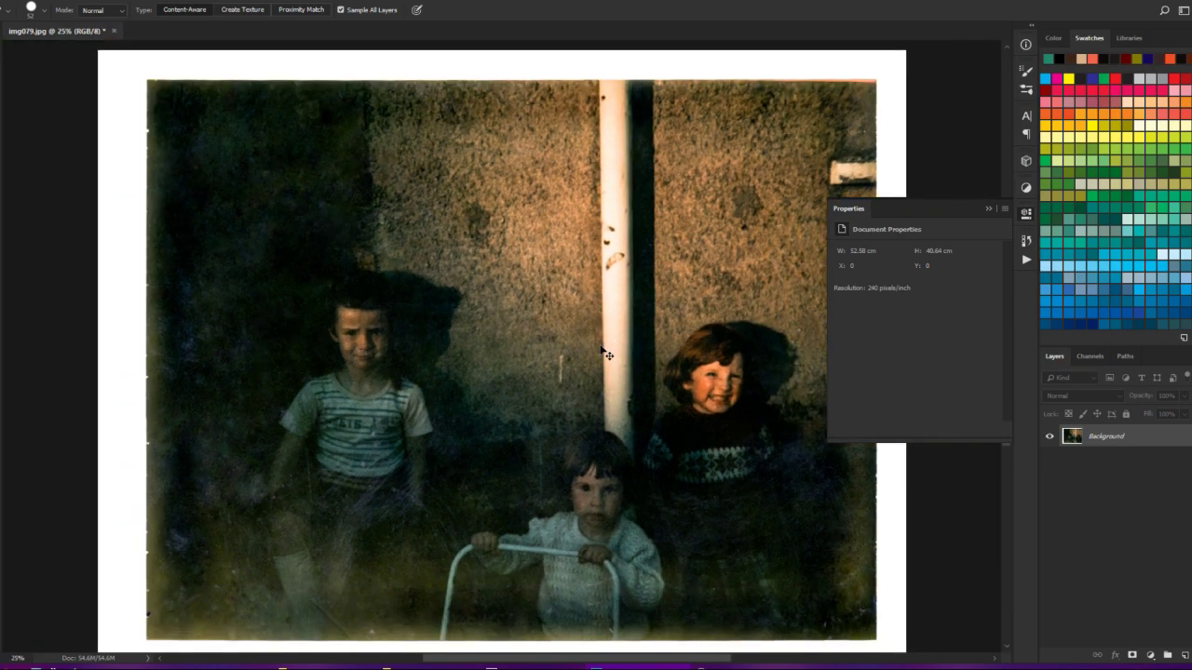
- Duplicate the Background layer and switch to the Burn tool for work on the copy's shadows
key(ctrl+j)
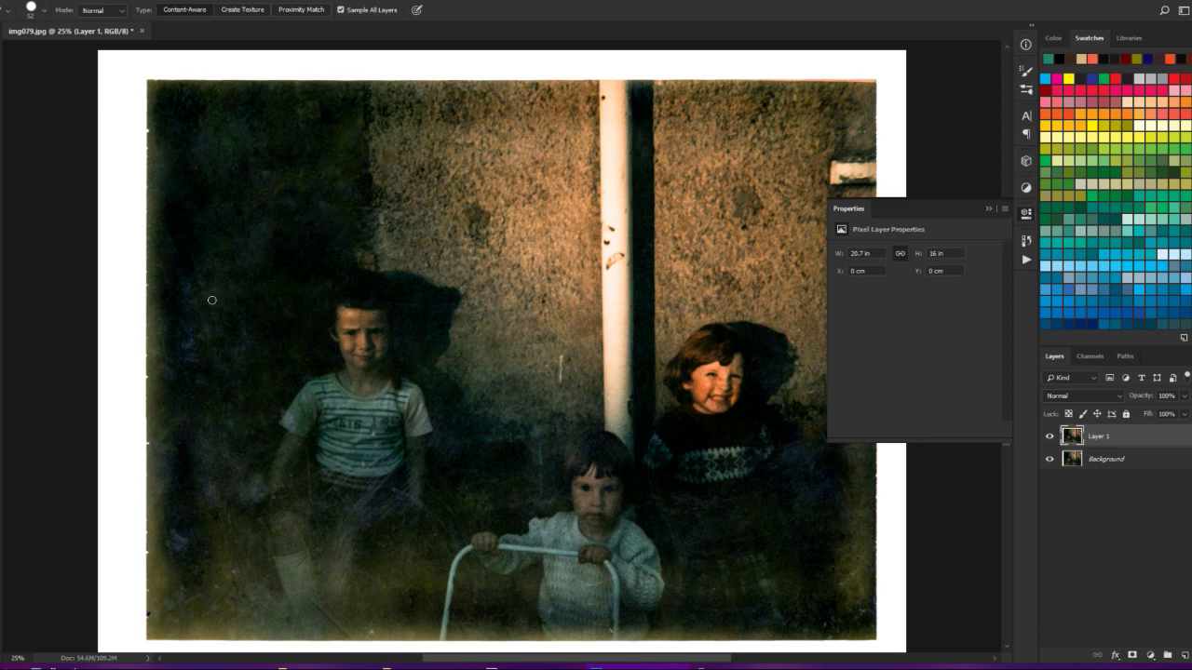
scroll(211, 300, down, 1)
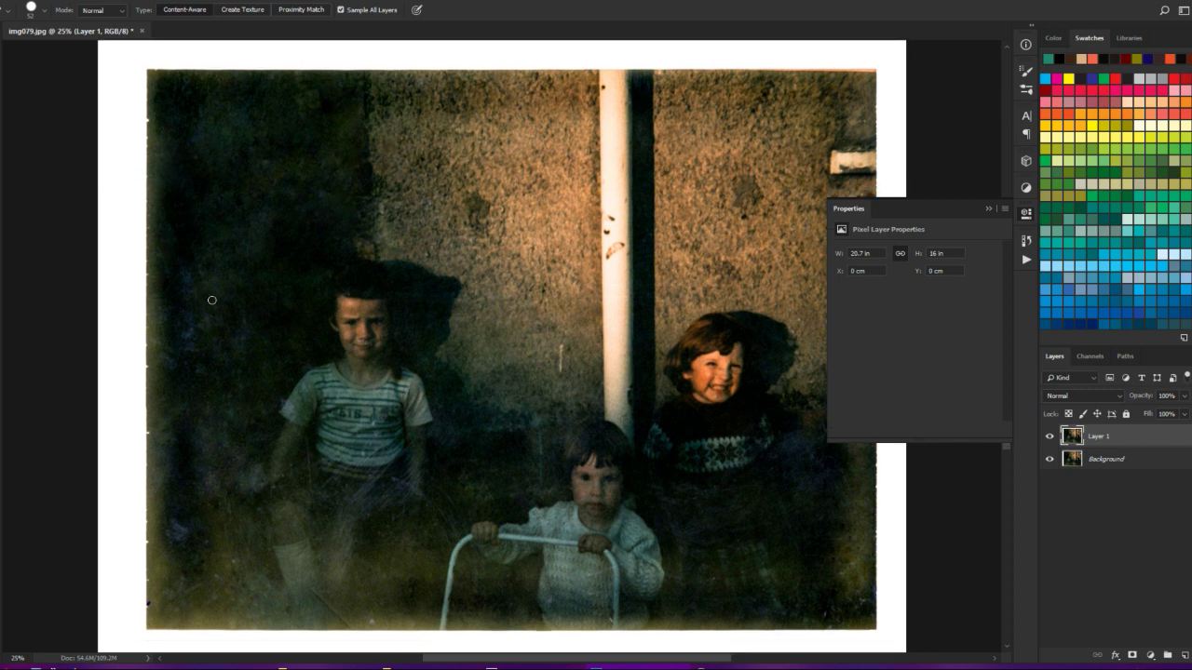
scroll(211, 300, up, 1)
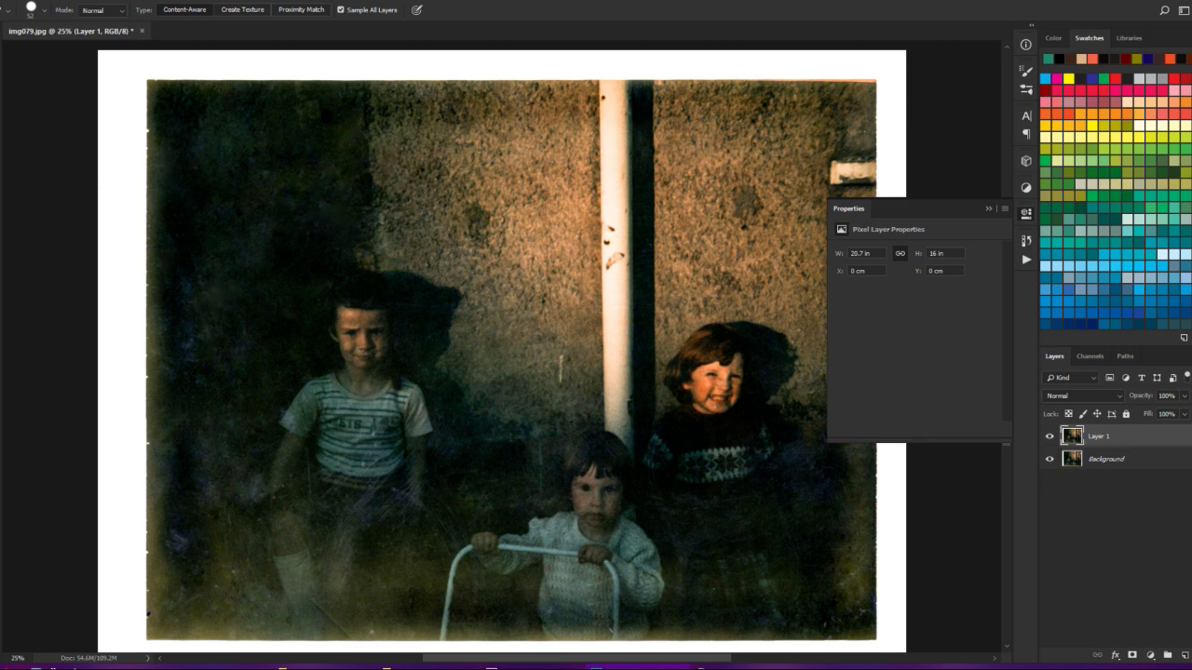
key(o)
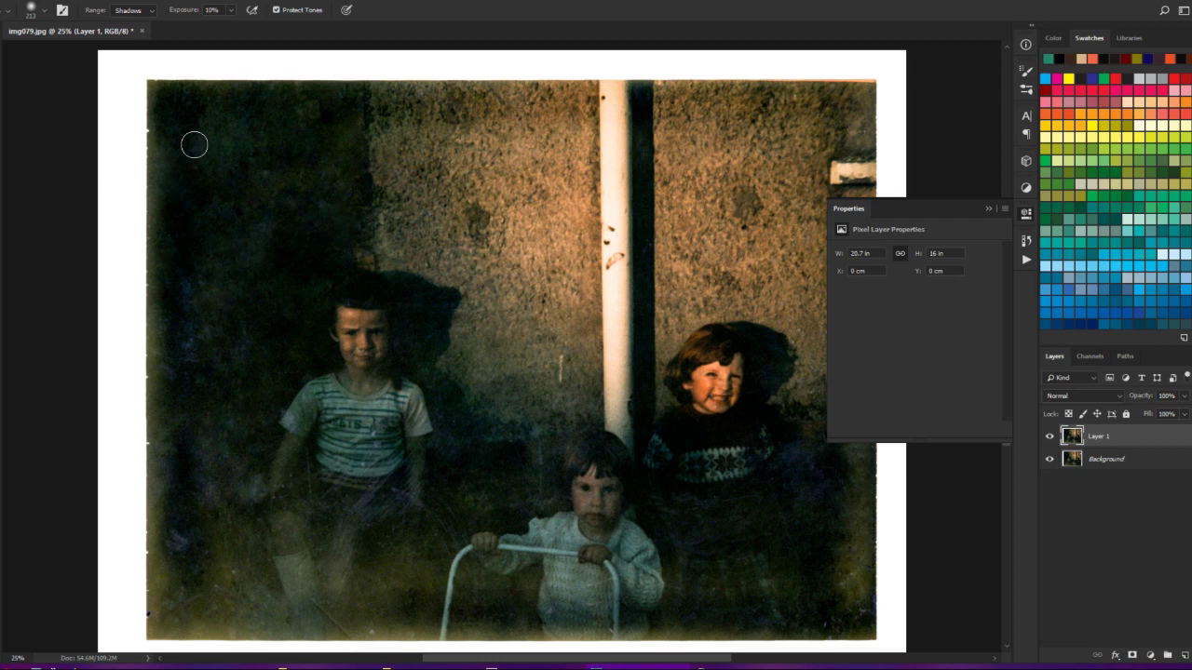
right_click(194, 144)
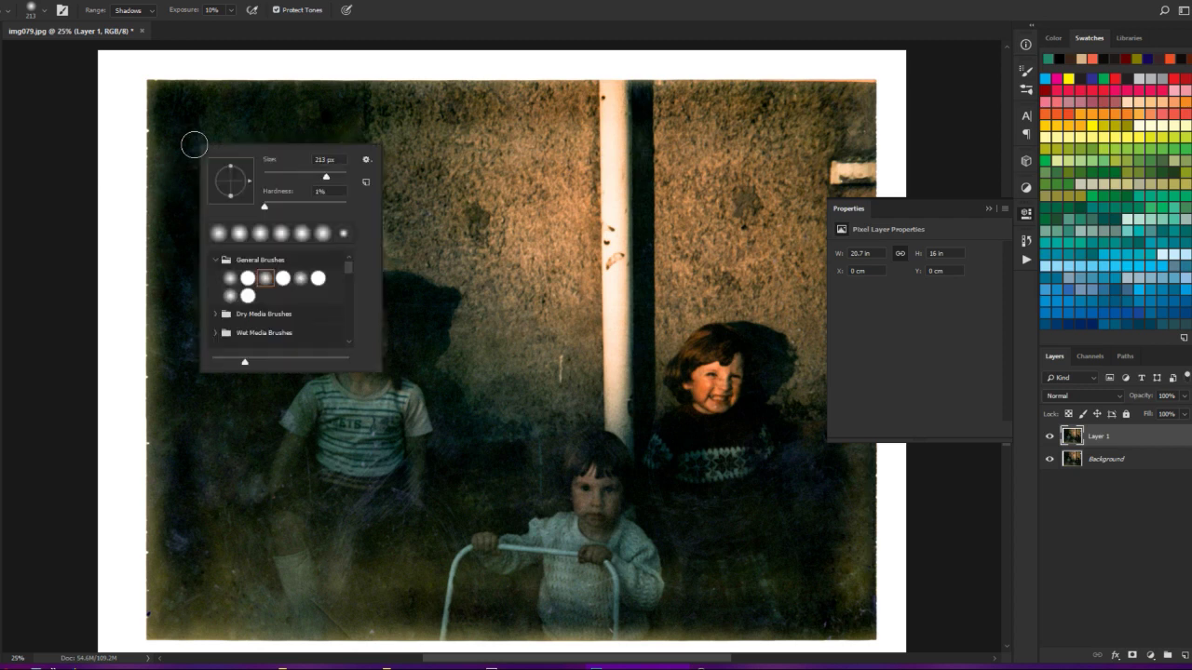
click(70, 116)
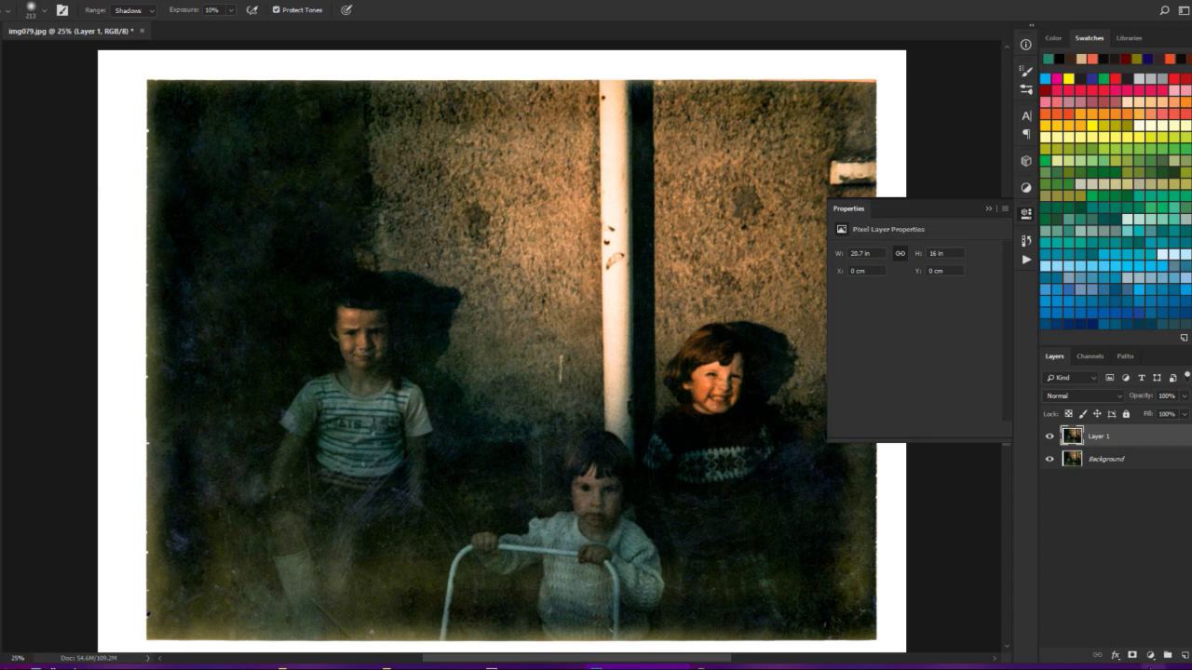
click(1160, 666)
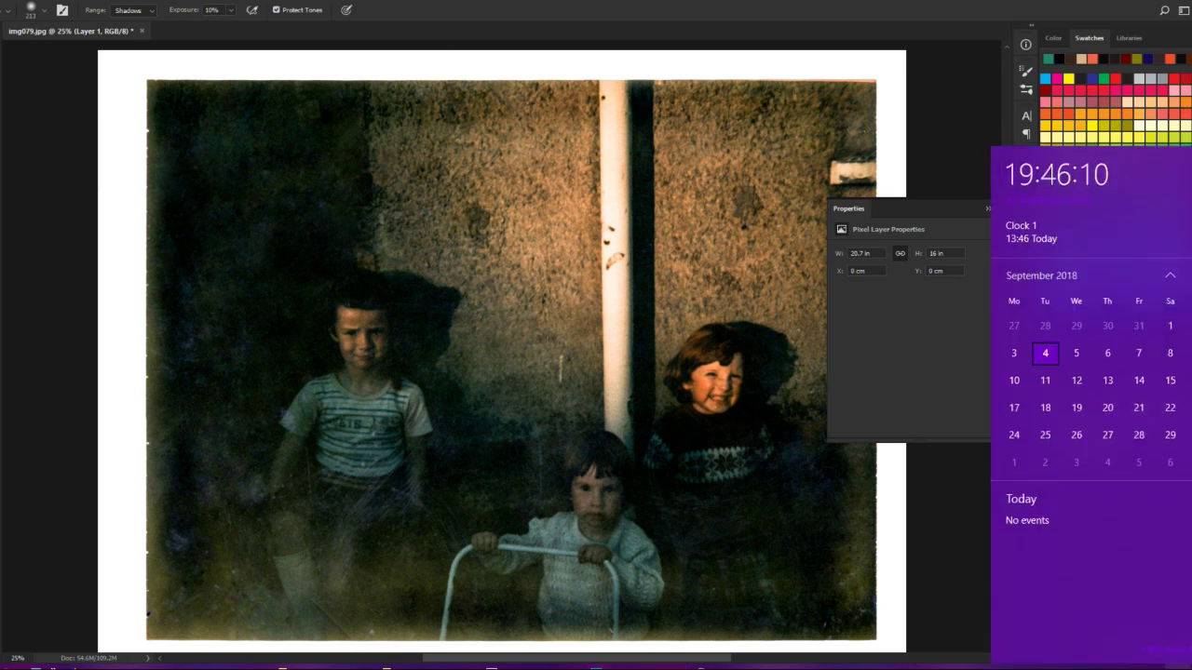
click(953, 545)
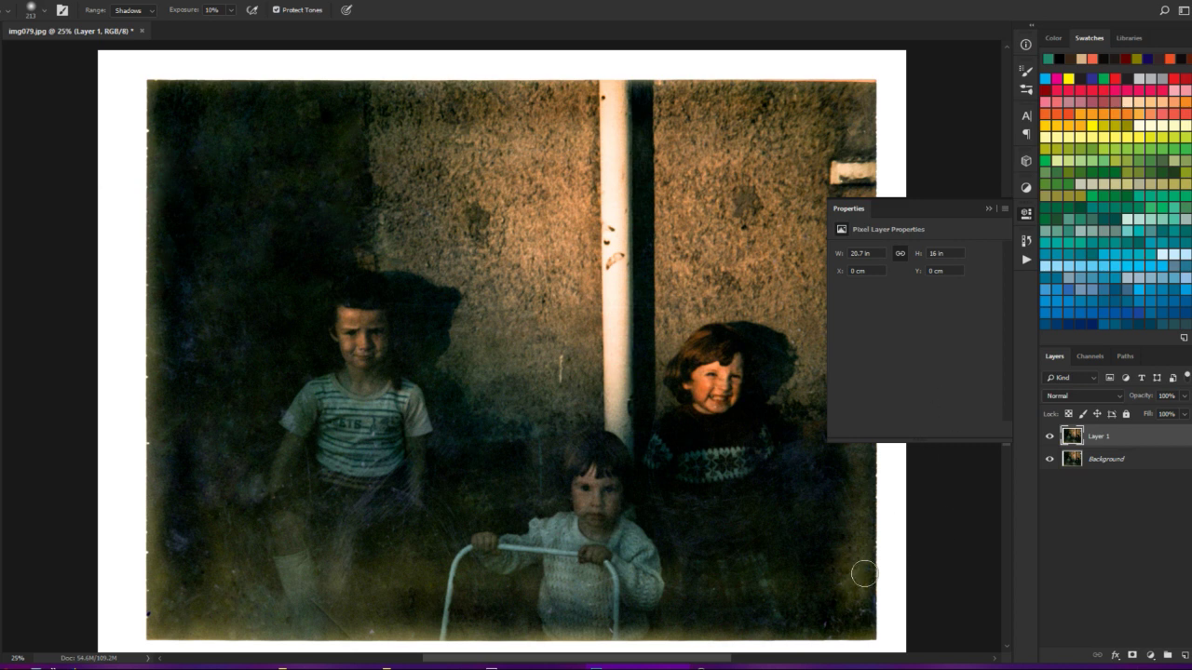
- Burn the dark upper-left background of the photo's shadows with a 525 px brush at 52% exposure
alt+right_click(493, 448)
drag(492, 448, 522, 448)
click(212, 9)
text(12%)
click(191, 91)
mouse_move(191, 90)
mouse_down()
mouse_move(170, 134)
mouse_move(208, 119)
mouse_move(179, 147)
mouse_move(186, 126)
mouse_move(168, 90)
mouse_move(214, 119)
mouse_move(193, 122)
mouse_move(362, 101)
mouse_move(190, 194)
mouse_move(187, 171)
mouse_move(177, 261)
mouse_move(175, 182)
mouse_move(204, 208)
mouse_move(329, 165)
mouse_move(334, 179)
mouse_move(302, 342)
mouse_move(262, 359)
mouse_move(247, 267)
mouse_move(206, 343)
mouse_move(207, 251)
mouse_move(232, 196)
mouse_move(246, 193)
mouse_move(213, 281)
mouse_move(202, 347)
mouse_move(223, 329)
mouse_move(207, 423)
mouse_move(191, 422)
mouse_move(172, 285)
mouse_move(177, 438)
mouse_move(160, 559)
mouse_move(169, 619)
mouse_move(258, 622)
mouse_move(222, 462)
mouse_move(246, 389)
mouse_move(219, 481)
mouse_move(247, 397)
mouse_move(202, 646)
mouse_move(177, 545)
mouse_move(179, 619)
mouse_move(135, 413)
mouse_move(176, 577)
mouse_move(207, 615)
mouse_move(240, 612)
mouse_move(209, 534)
mouse_move(200, 120)
mouse_move(163, 85)
mouse_up()
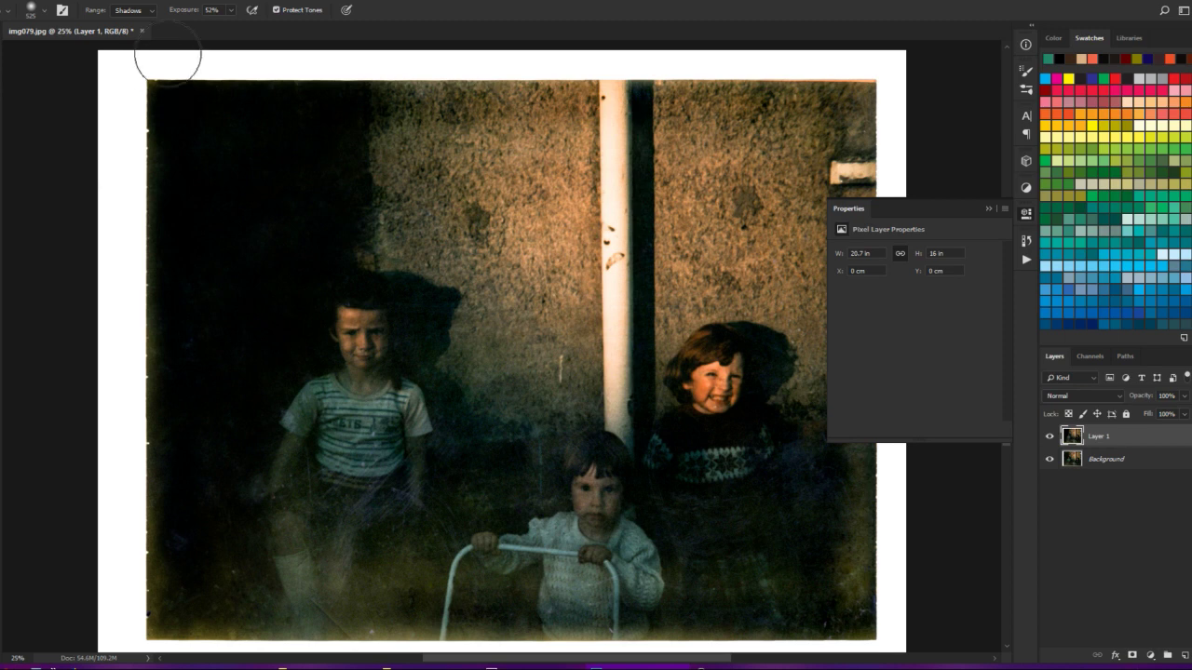
- Burn the shadows along the photo's lower left around the older boy's legs and in the dark area below and beside the girl
key(ctrl+minus)
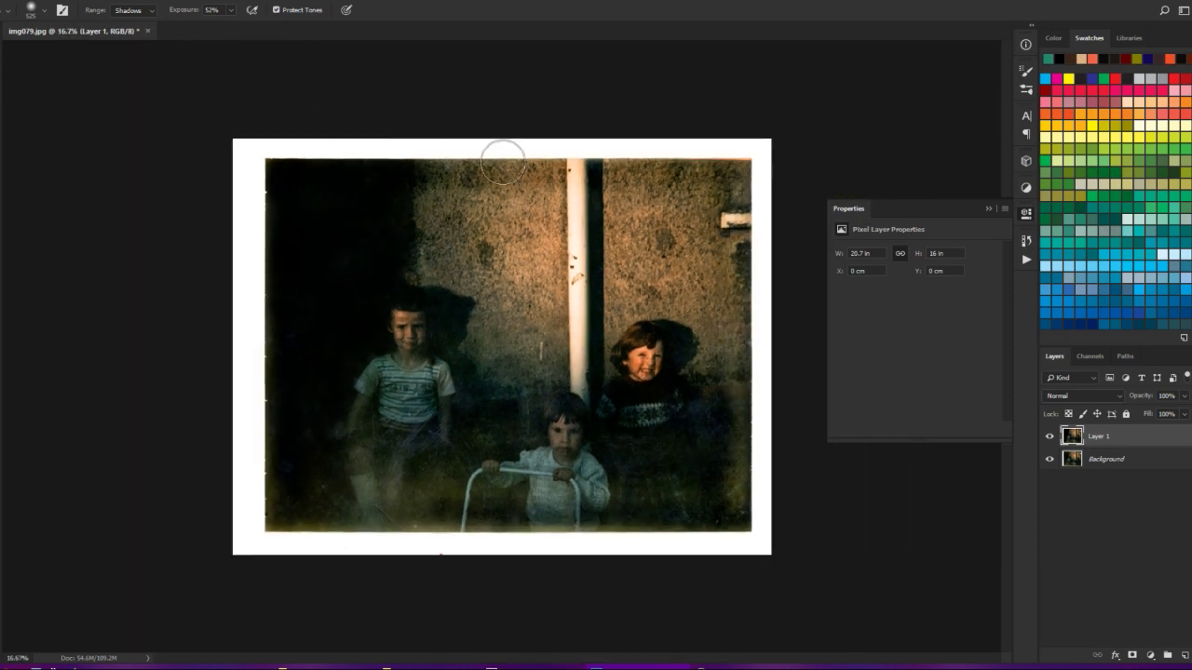
key(ctrl+plus)
scroll(341, 162, down, 1)
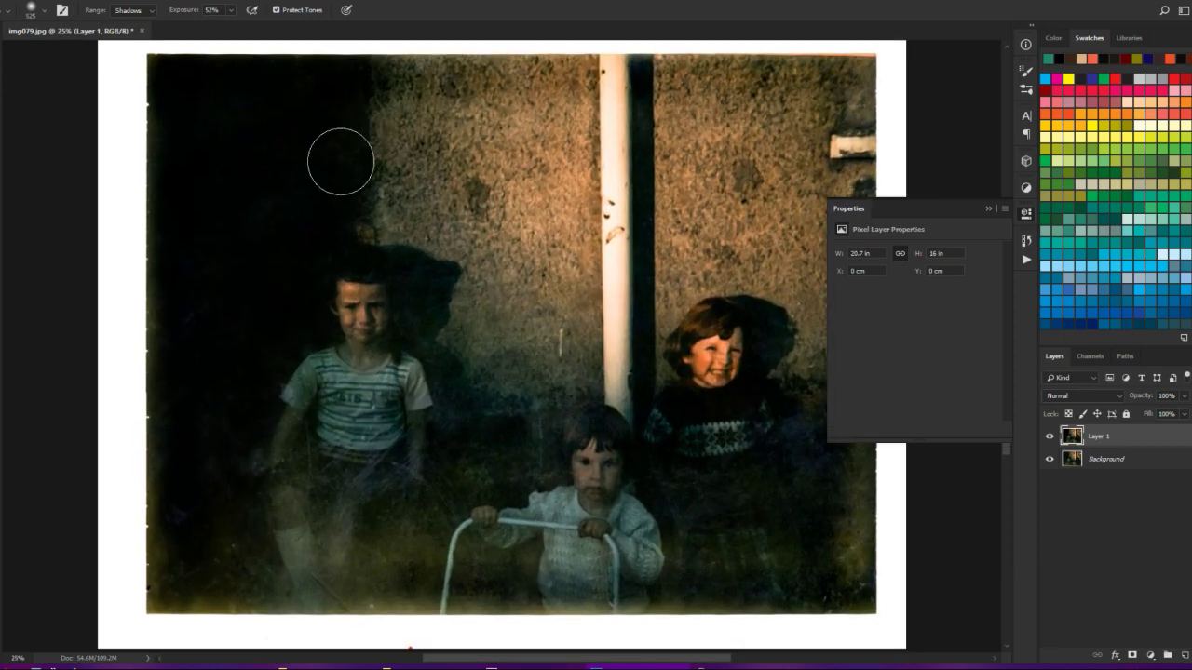
scroll(335, 154, up, 3)
scroll(307, 177, down, 2)
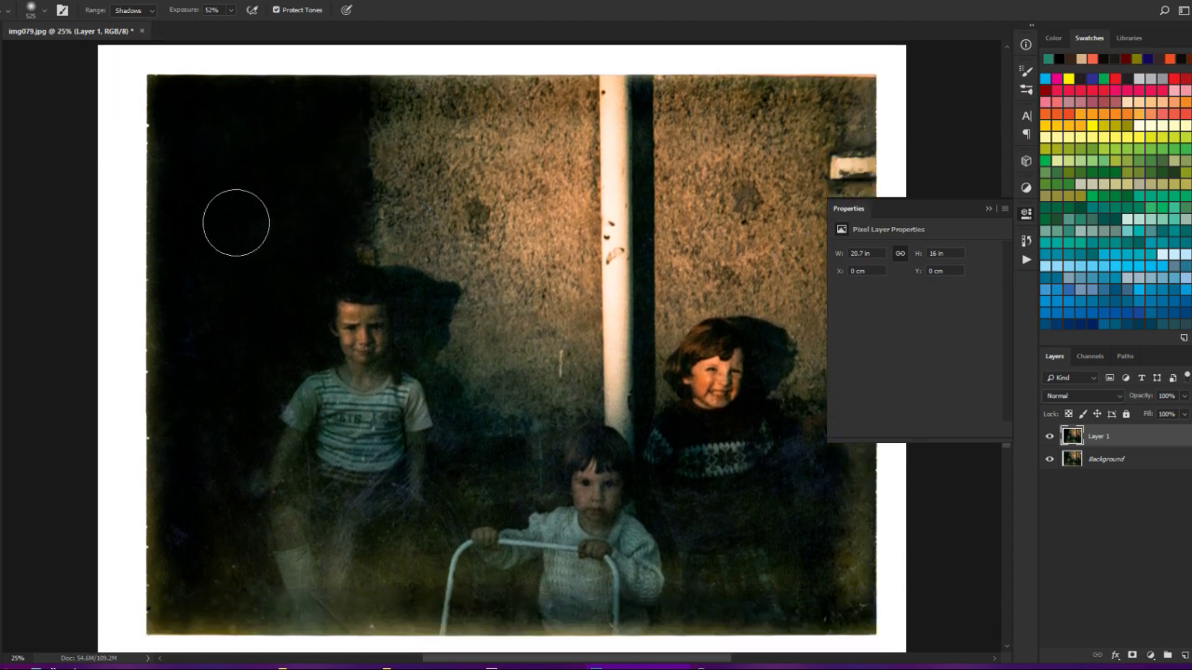
mouse_move(155, 570)
mouse_down()
mouse_move(169, 604)
mouse_move(222, 595)
mouse_move(272, 619)
mouse_move(312, 615)
mouse_move(298, 573)
mouse_move(236, 564)
mouse_move(248, 501)
mouse_move(312, 492)
mouse_move(309, 459)
mouse_move(333, 529)
mouse_move(386, 539)
mouse_move(370, 583)
mouse_move(386, 549)
mouse_move(472, 522)
mouse_move(546, 440)
mouse_move(511, 492)
mouse_move(502, 596)
mouse_move(482, 600)
mouse_move(468, 580)
mouse_move(452, 613)
mouse_move(441, 588)
mouse_move(416, 580)
mouse_move(394, 620)
mouse_move(375, 628)
mouse_move(375, 576)
mouse_move(369, 636)
mouse_move(380, 494)
mouse_move(418, 622)
mouse_up()
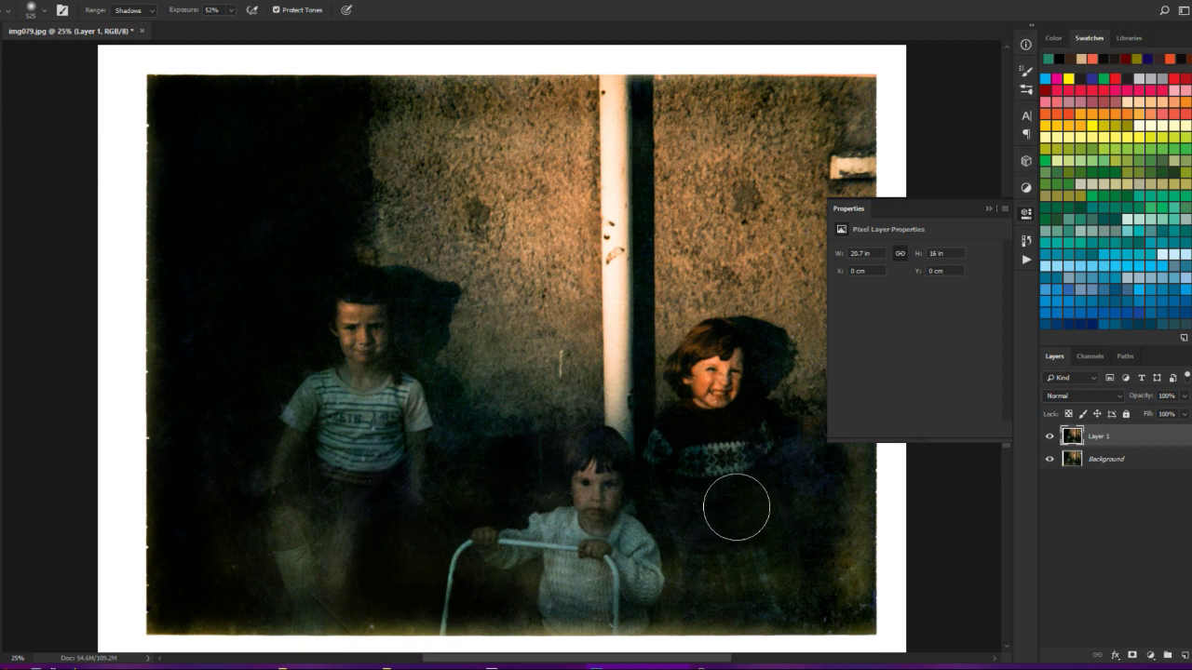
mouse_move(843, 526)
mouse_down()
mouse_move(845, 464)
mouse_move(888, 606)
mouse_move(855, 609)
mouse_move(842, 442)
mouse_up()
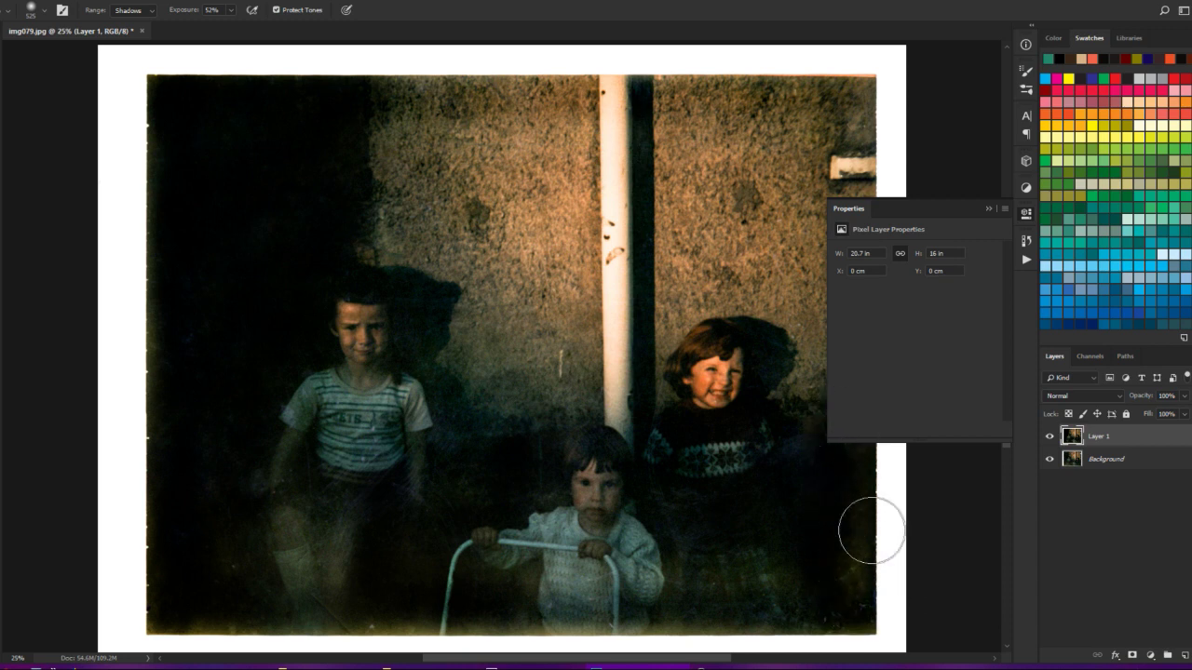
key(ctrl+minus)
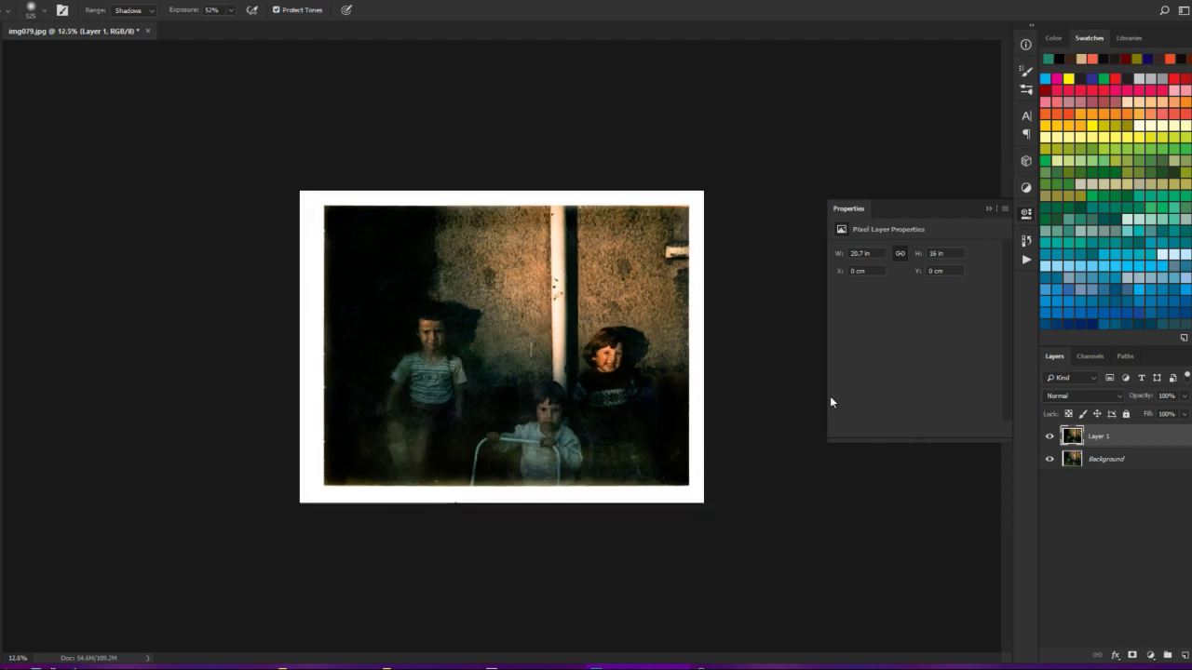
key(ctrl+plus)
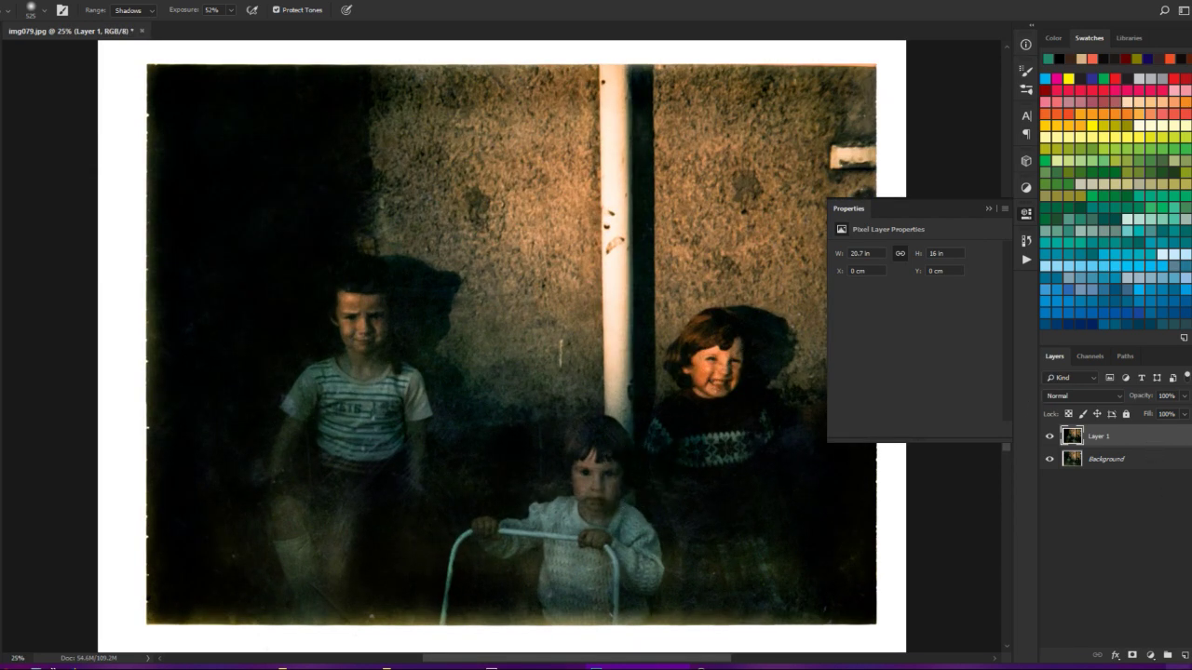
click(1185, 655)
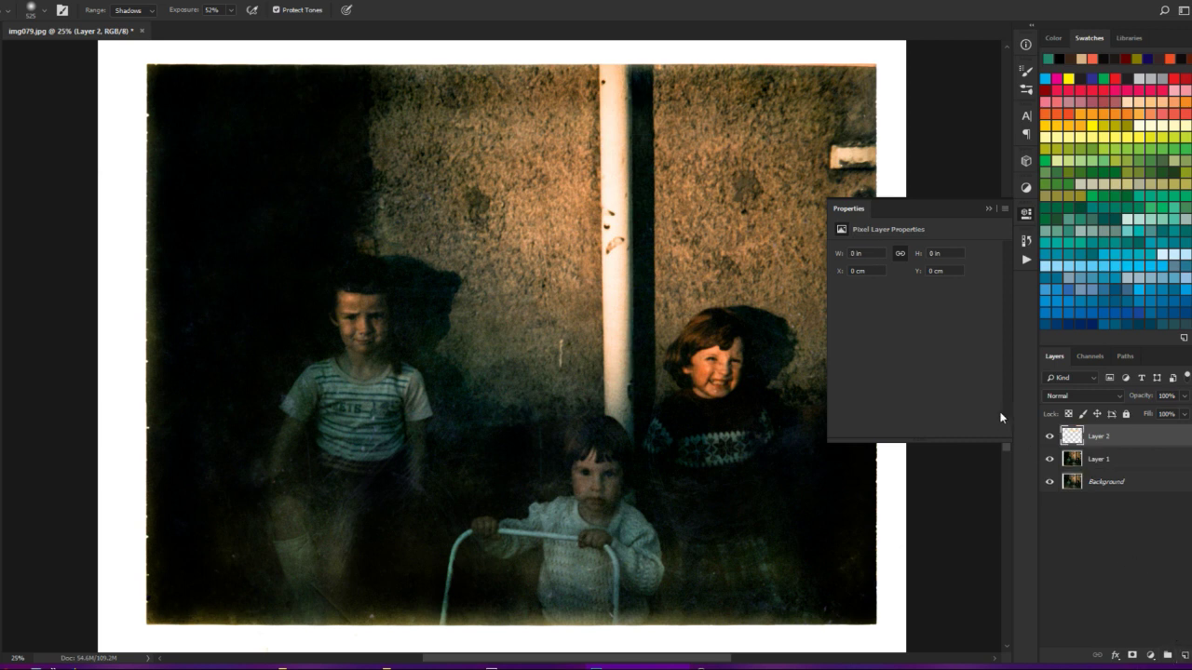
click(1106, 397)
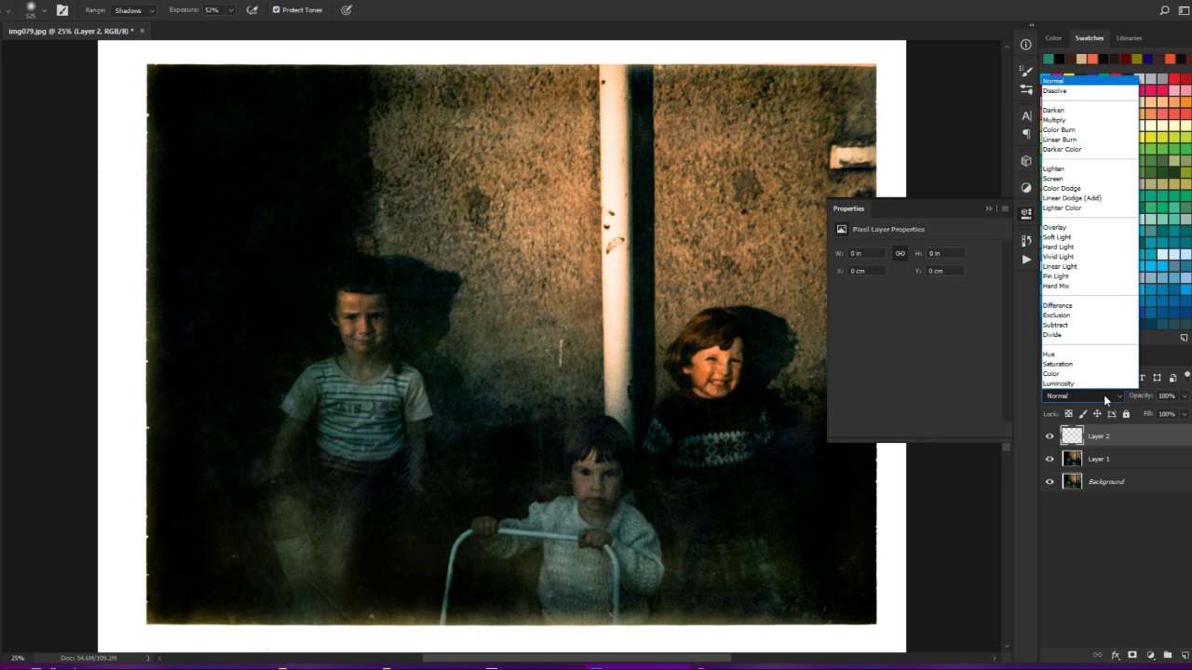
click(1117, 445)
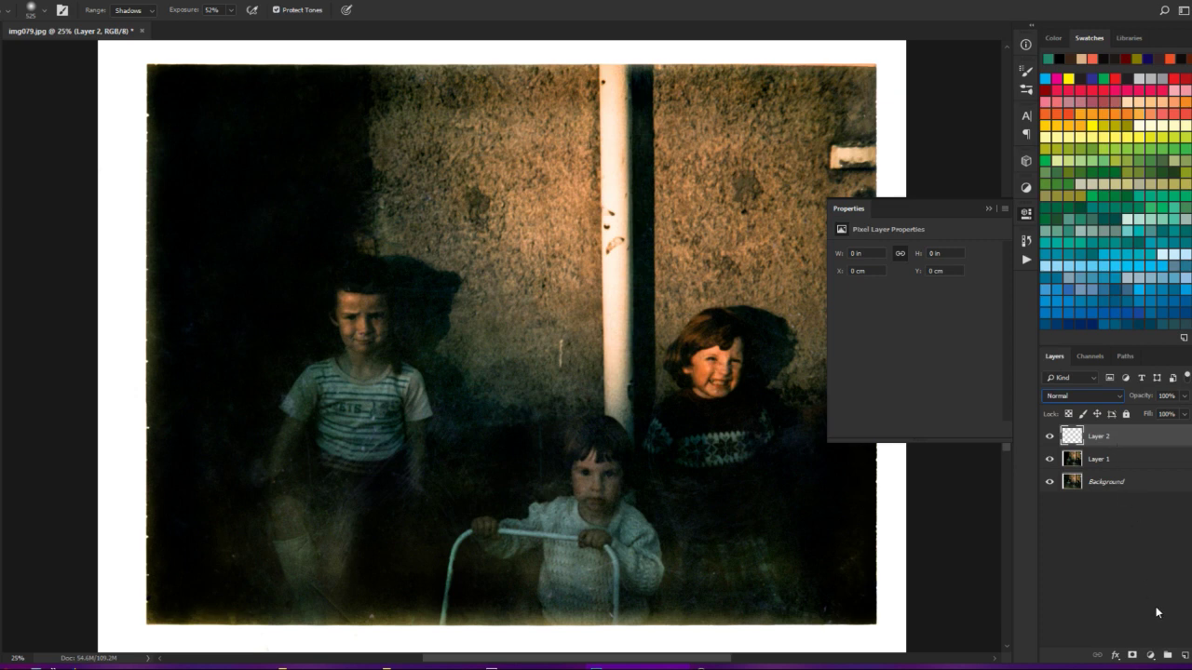
right_click(1120, 442)
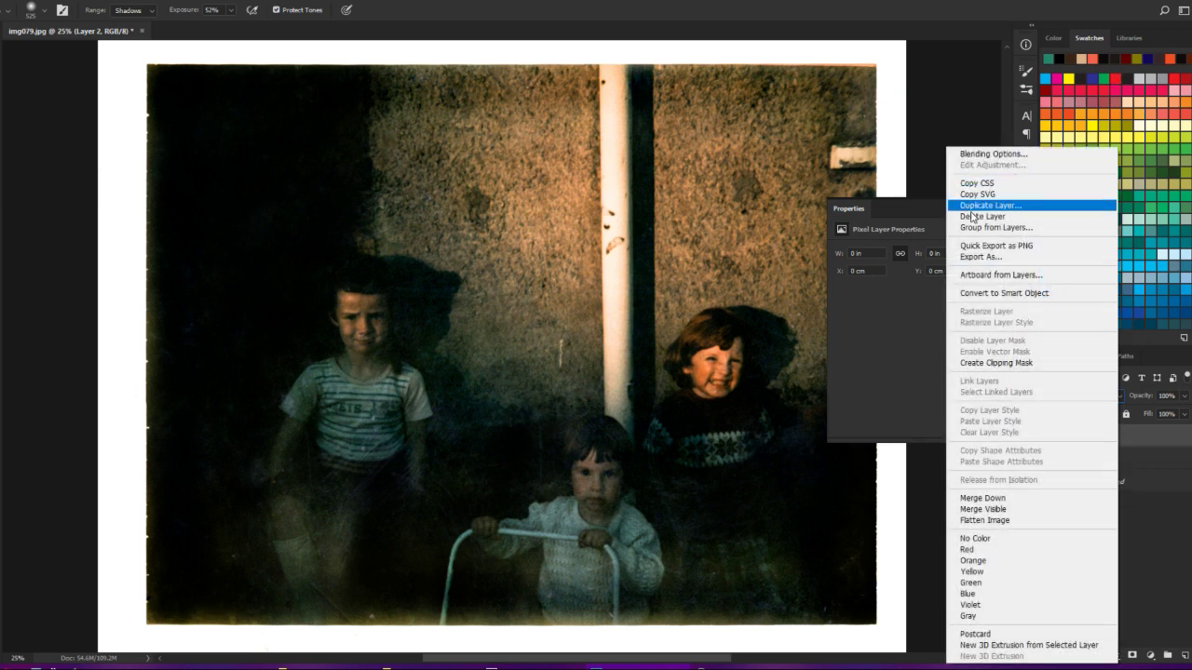
click(1071, 216)
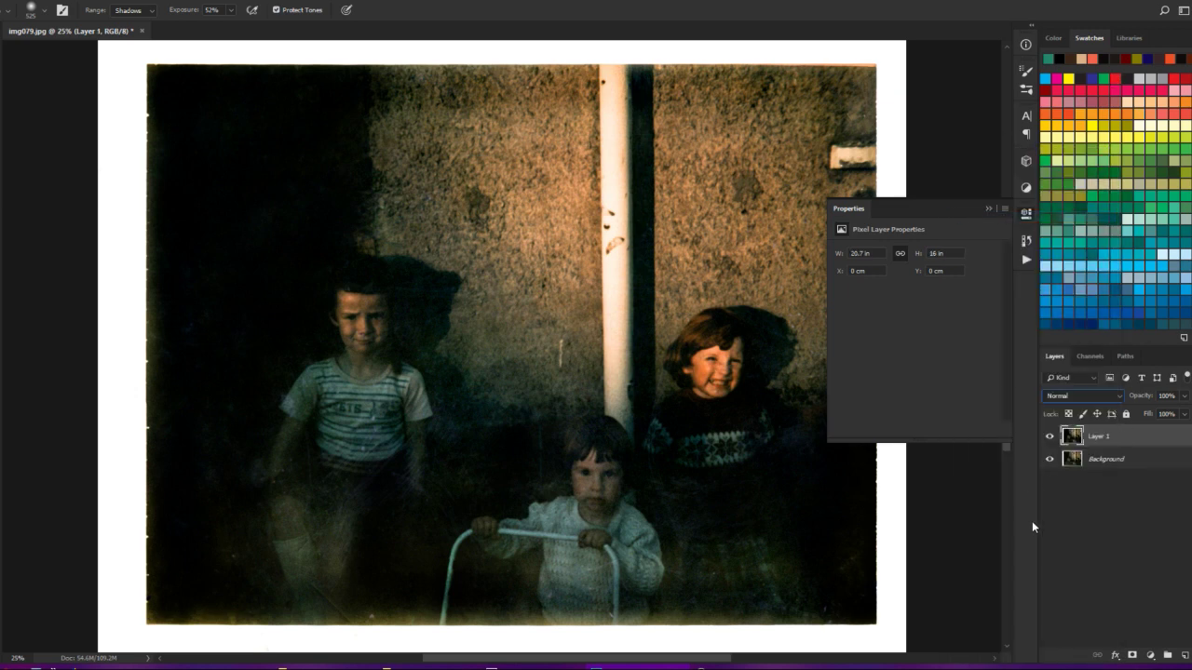
click(1051, 622)
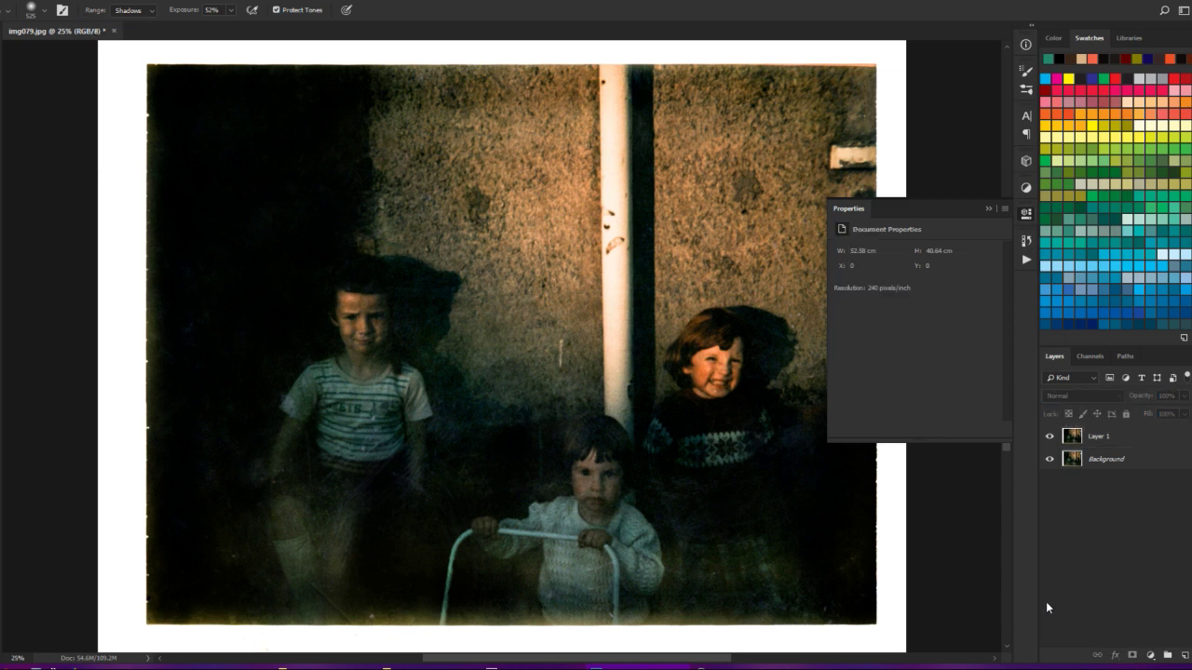
- Add a Levels adjustment above Layer 1 and set its white input level to 206
click(1132, 440)
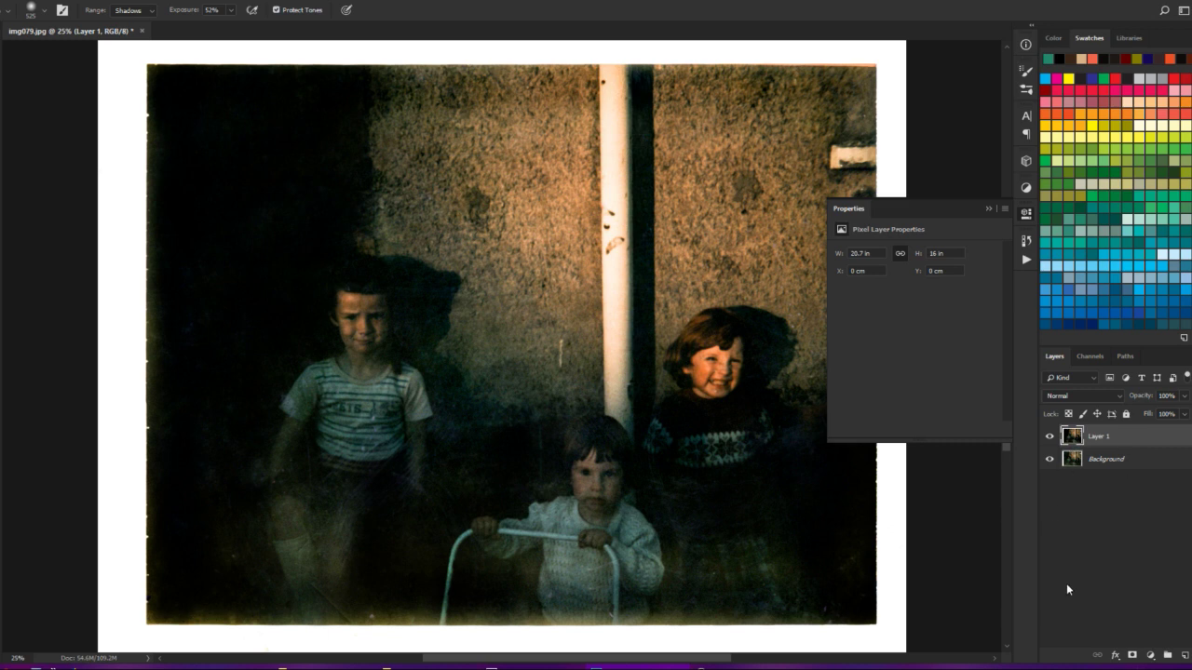
click(1152, 656)
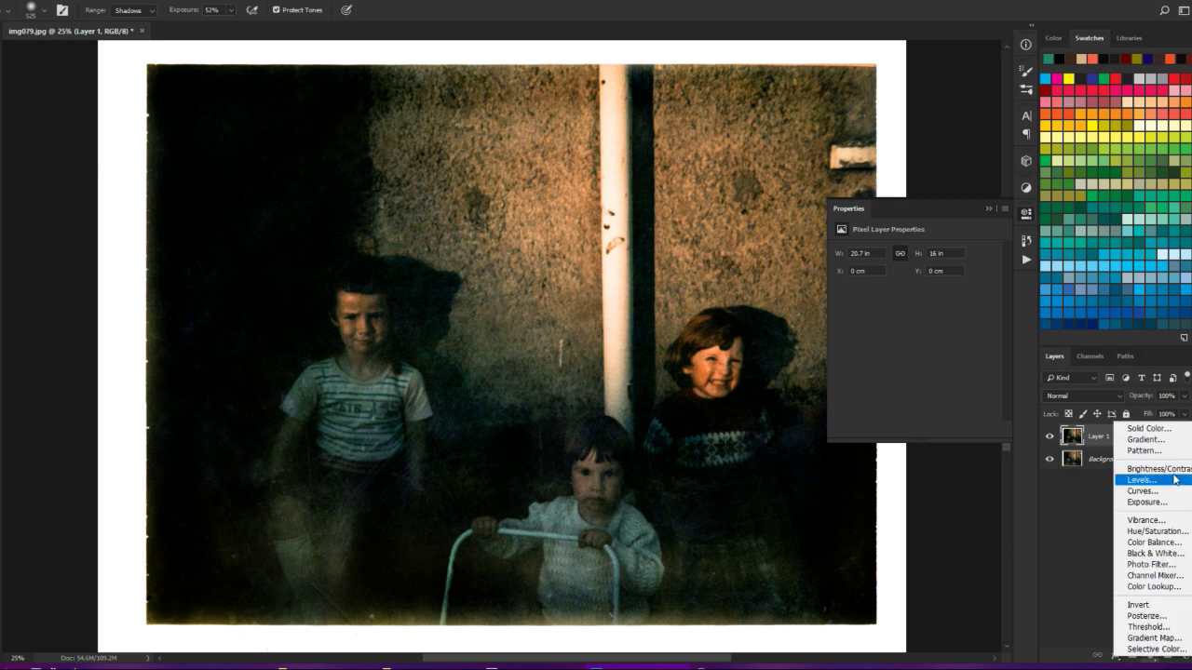
click(1142, 479)
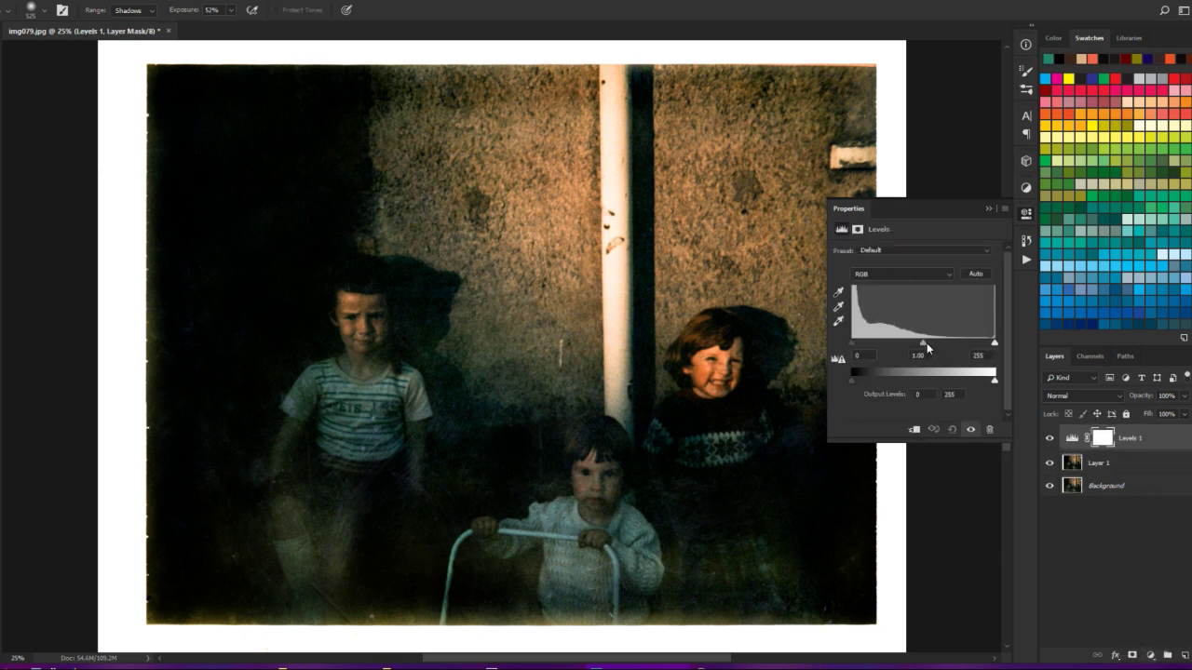
drag(994, 344, 965, 345)
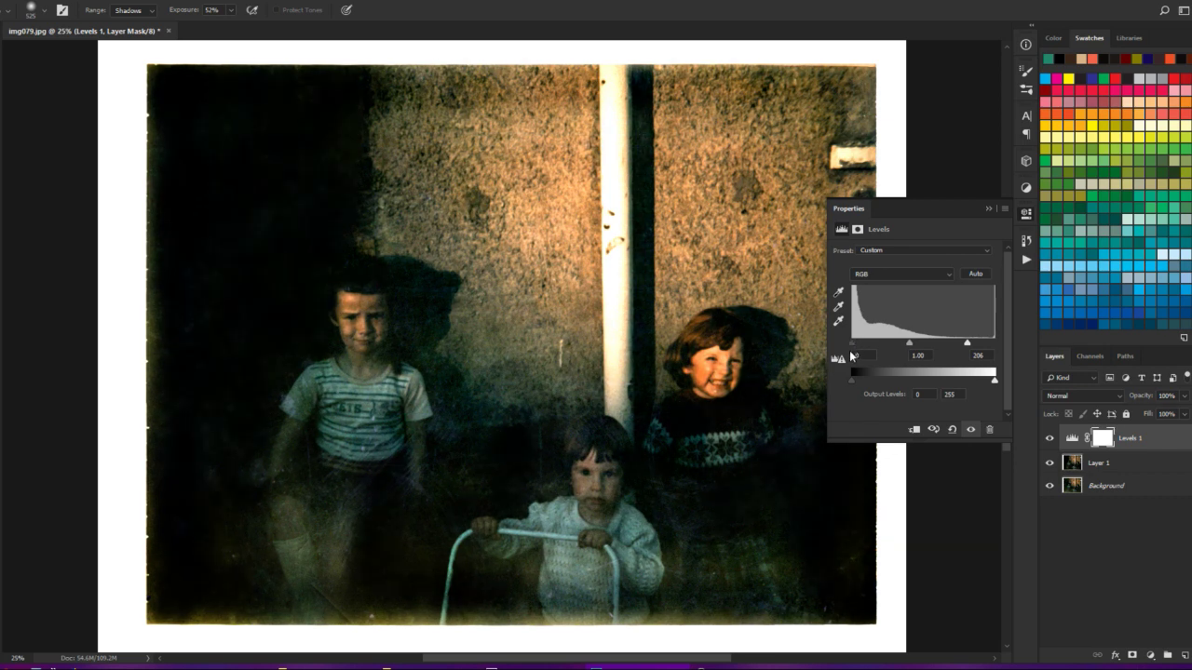
- Merge the Levels adjustment into Layer 1, and merge Layer 1 down into the Background
click(1095, 465)
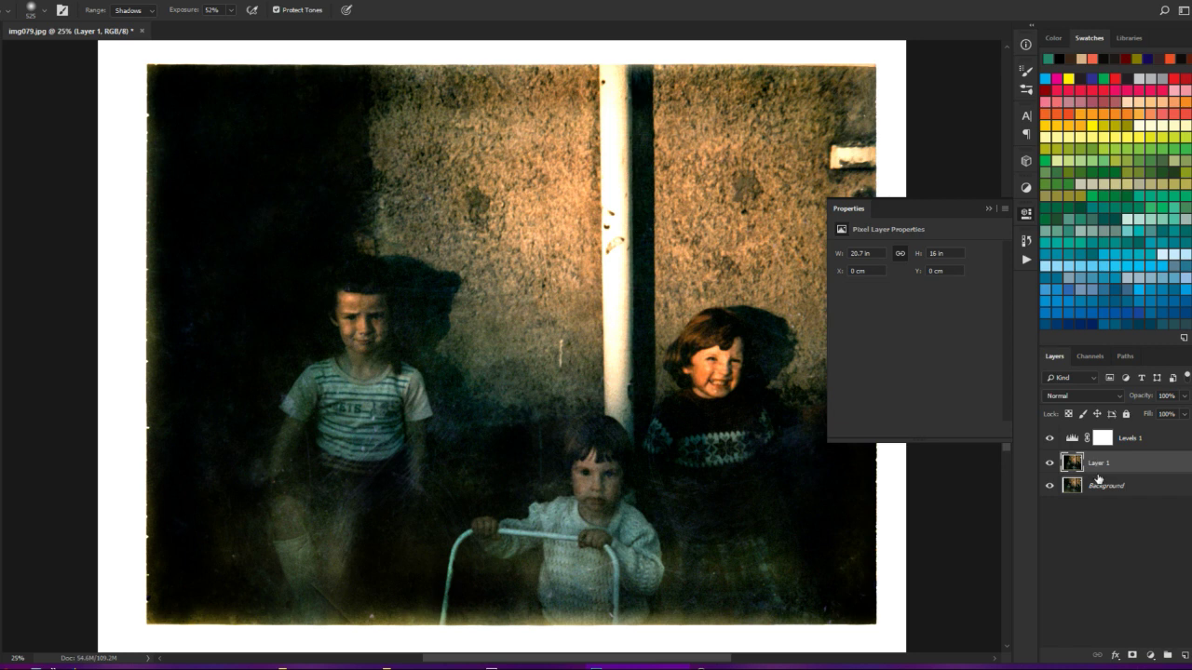
click(1117, 528)
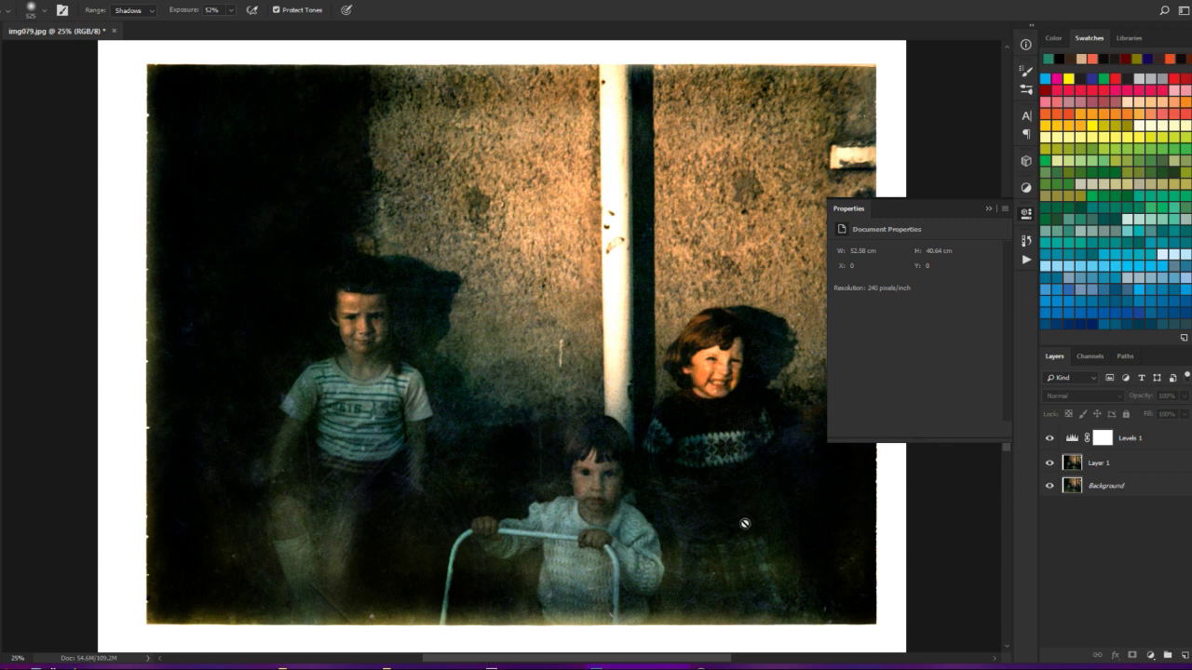
click(1153, 440)
right_click(1155, 439)
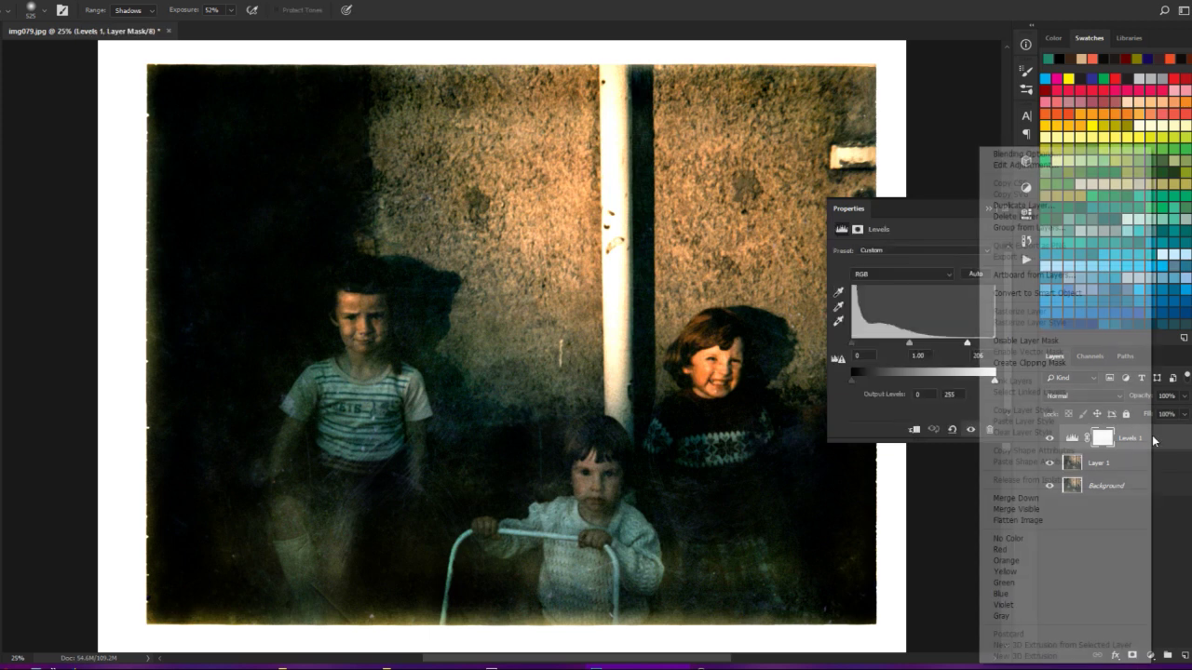
click(1057, 507)
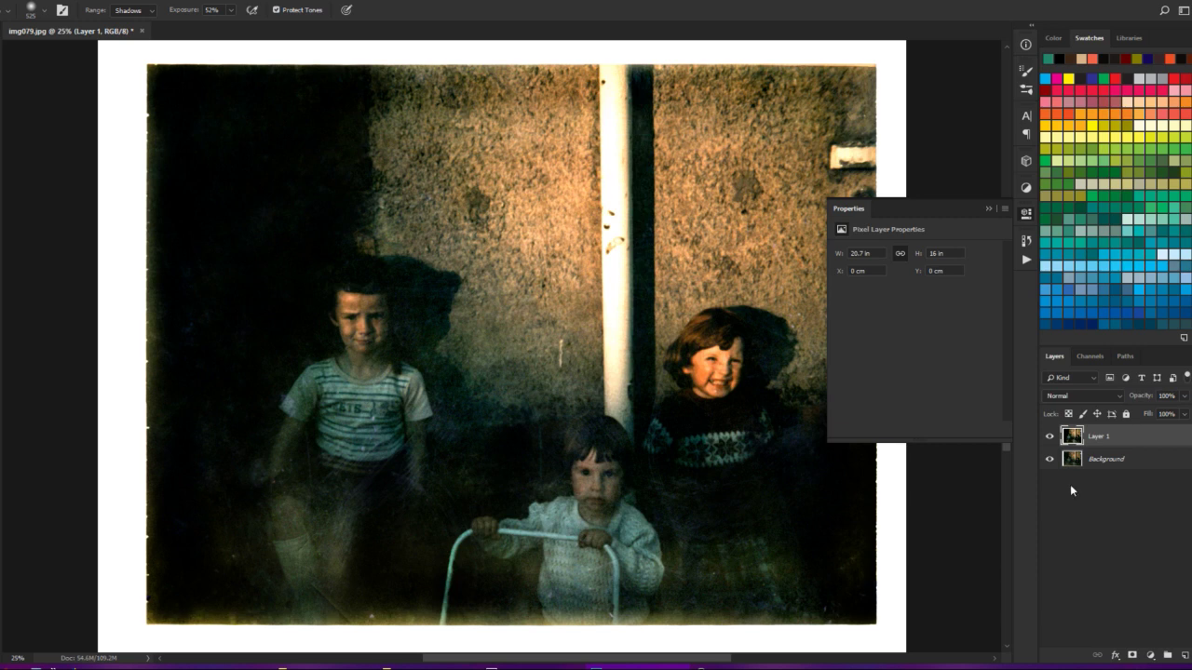
right_click(1106, 438)
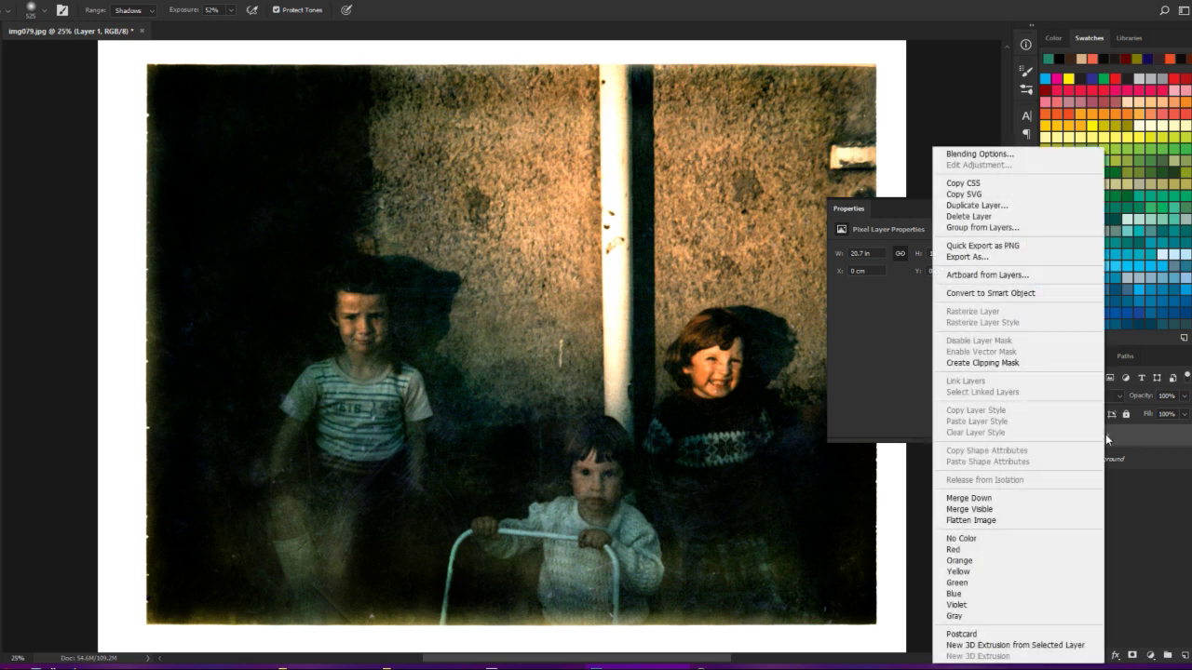
click(988, 500)
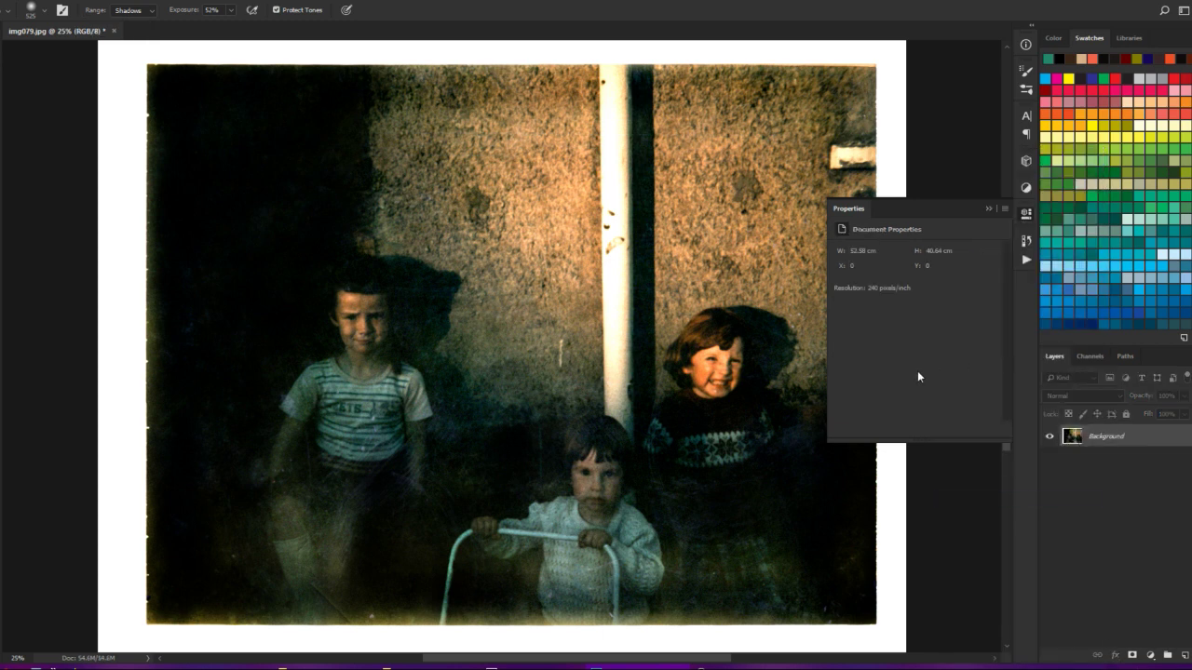
- Compare the original img079.jpg snapshot with the latest Merge Down state in the history
click(1027, 241)
scroll(957, 335, up, 10)
click(927, 261)
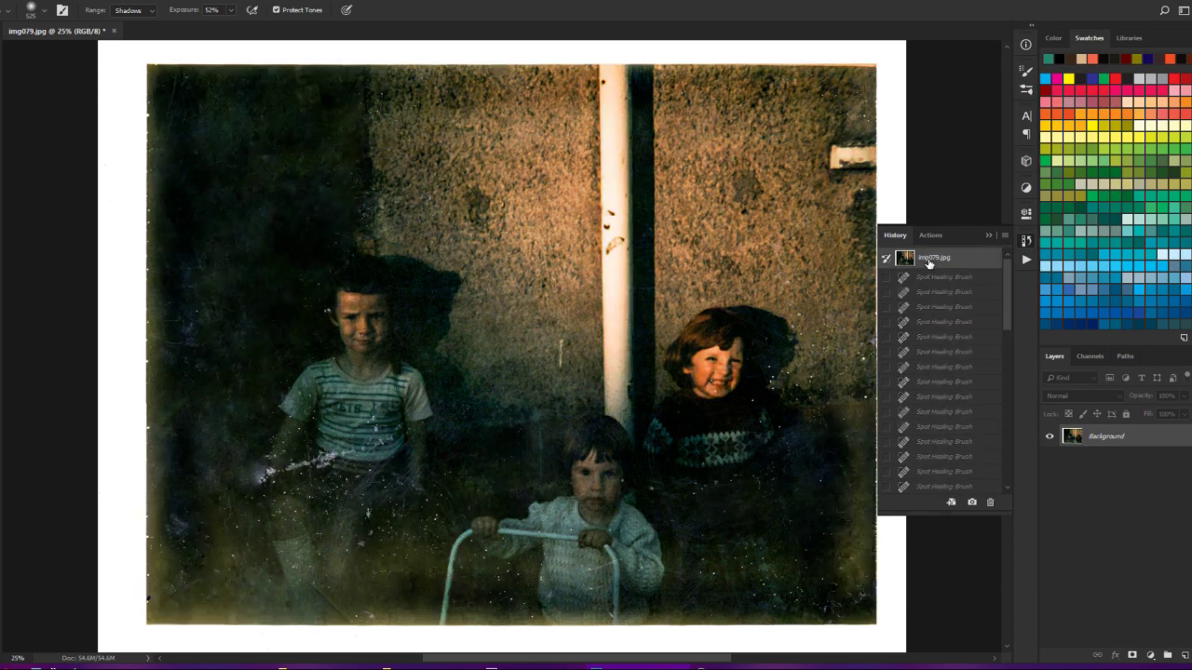
scroll(950, 354, down, 10)
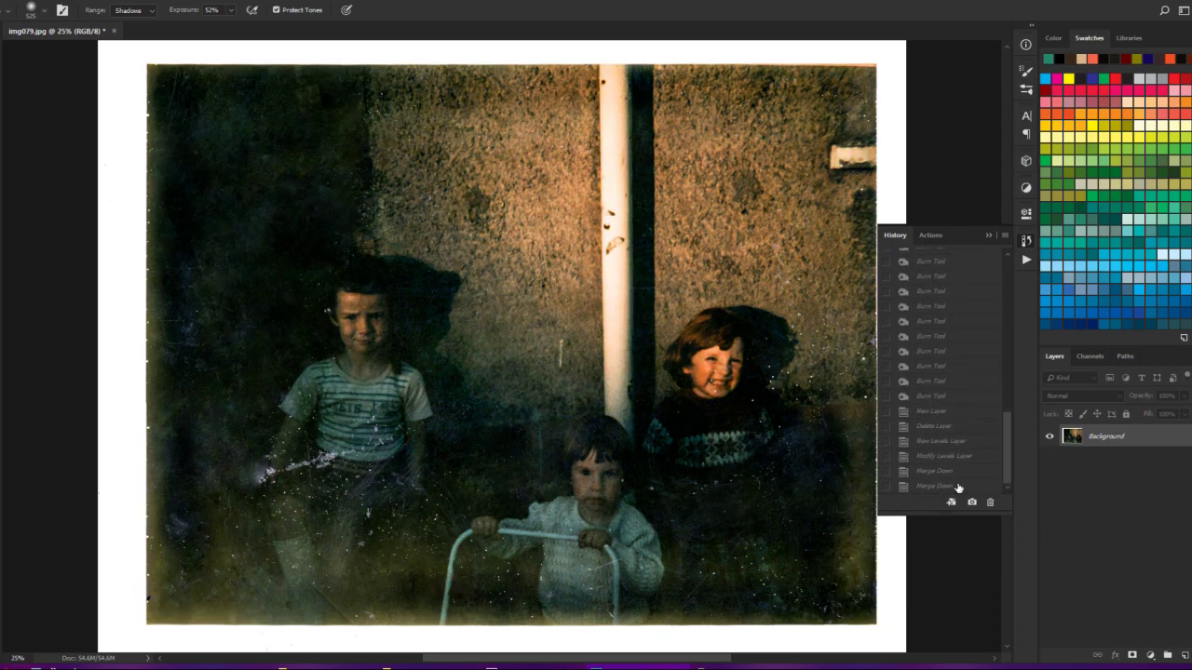
click(958, 486)
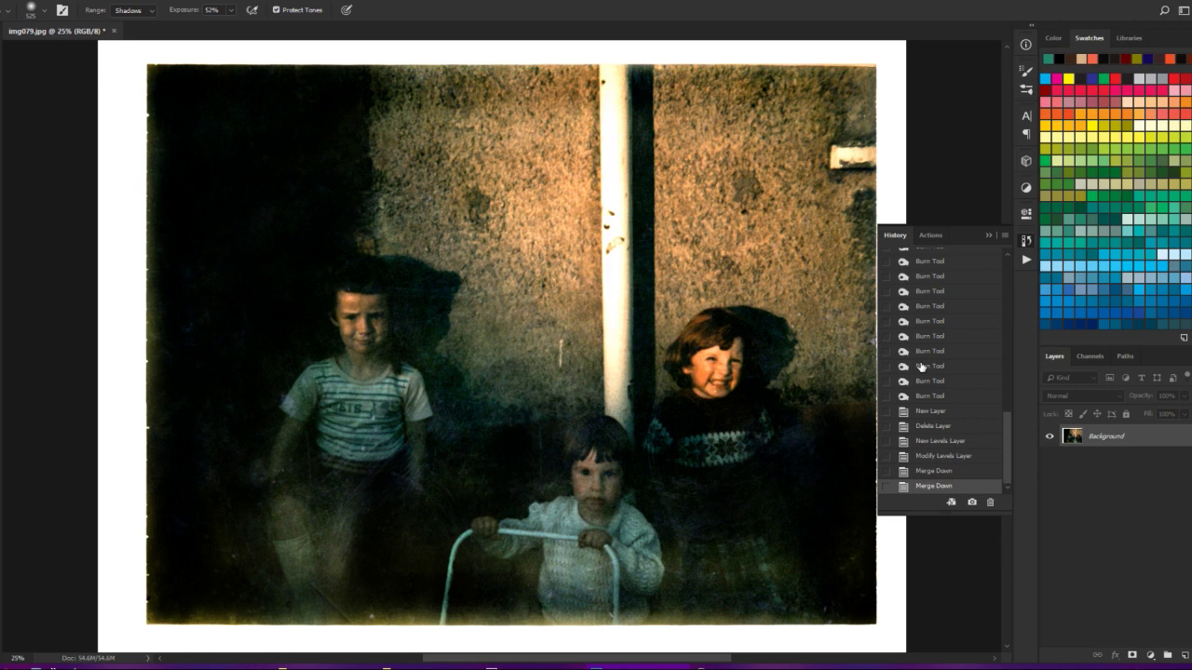
- Step the history back to a Burn Tool state before the Levels adjustment and switch to the Blur tool at 50% strength
key(ctrl+j)
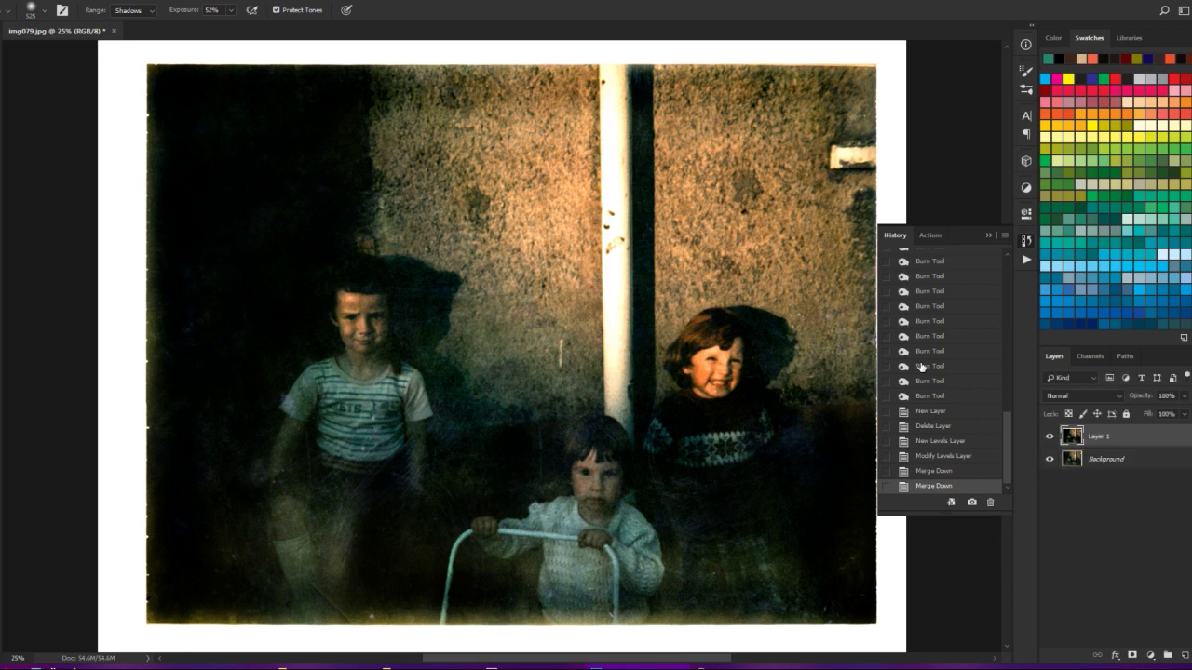
right_click(920, 366)
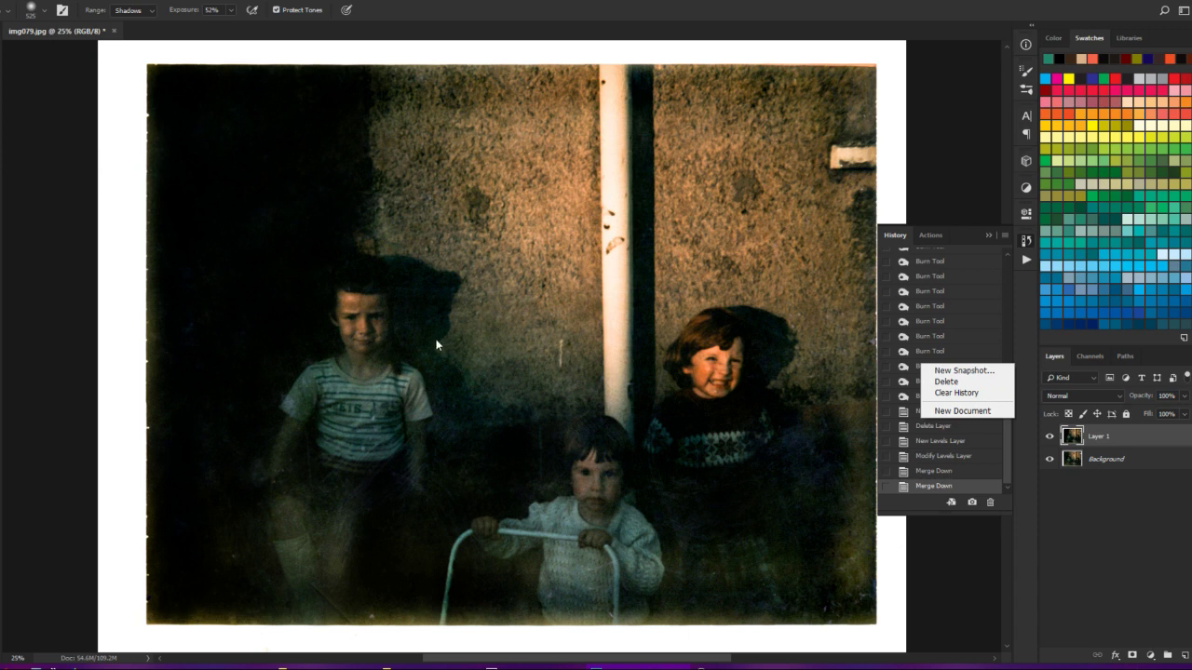
click(0, 277)
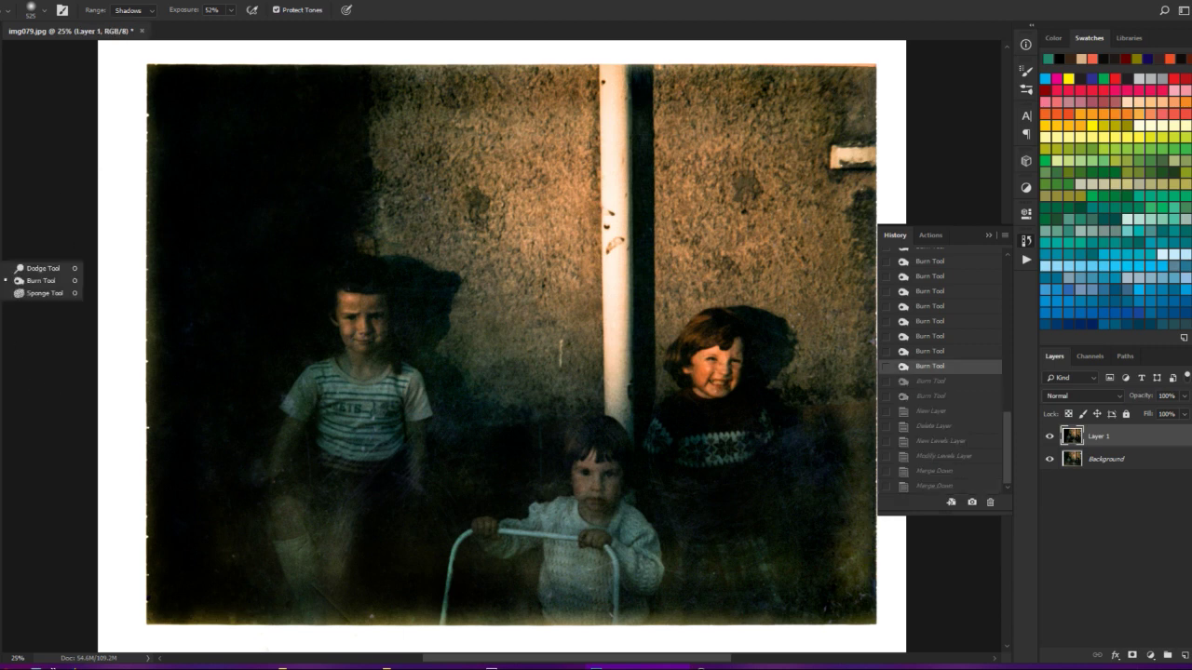
click(0, 261)
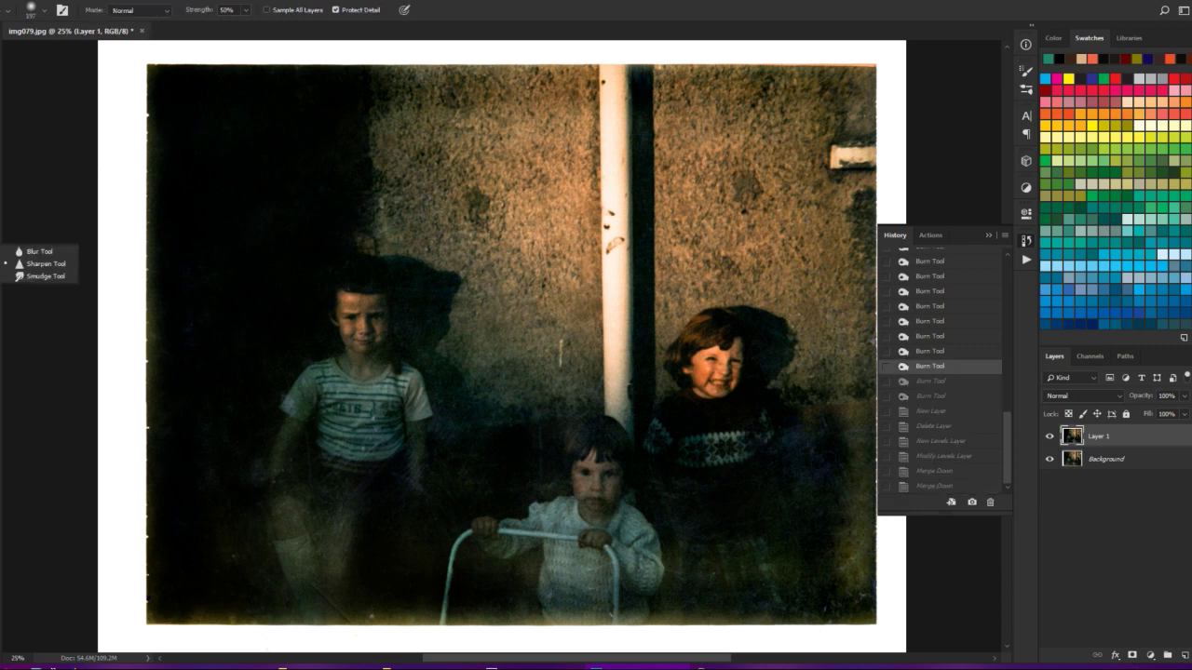
click(34, 278)
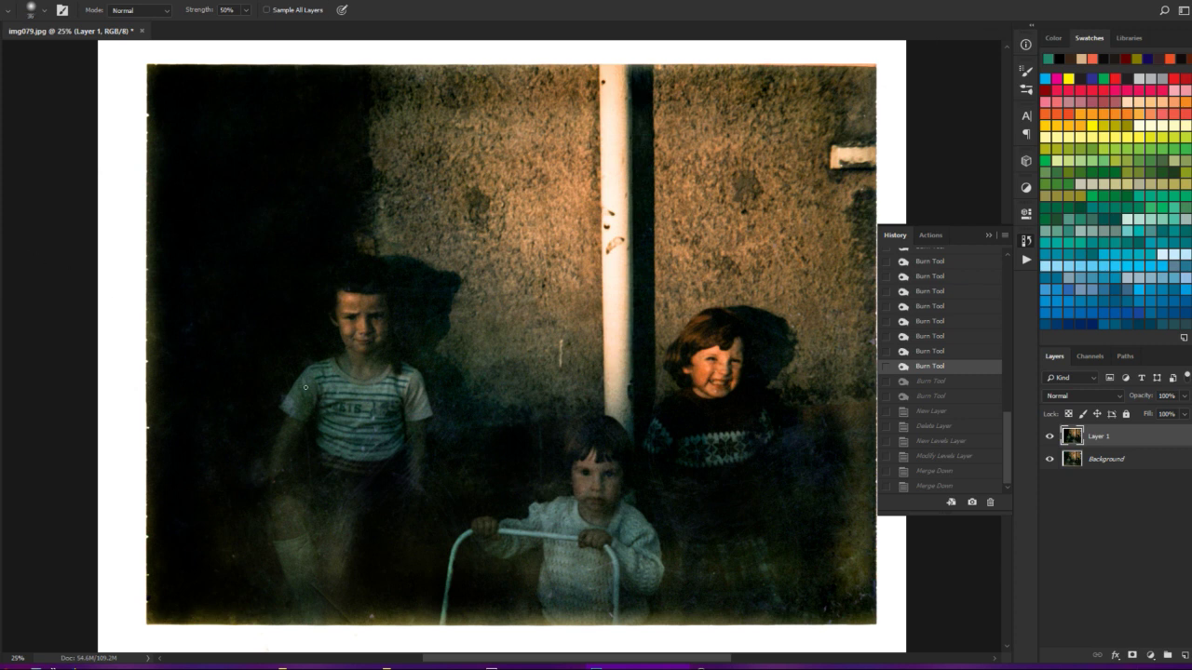
- Blur the grain over the older boy's shirt and legs and along the photo's dark lower-right area
drag(305, 386, 337, 387)
mouse_move(304, 513)
mouse_down()
mouse_move(340, 531)
mouse_move(334, 552)
mouse_move(345, 532)
mouse_move(338, 518)
mouse_move(346, 597)
mouse_move(337, 560)
mouse_move(279, 528)
mouse_up()
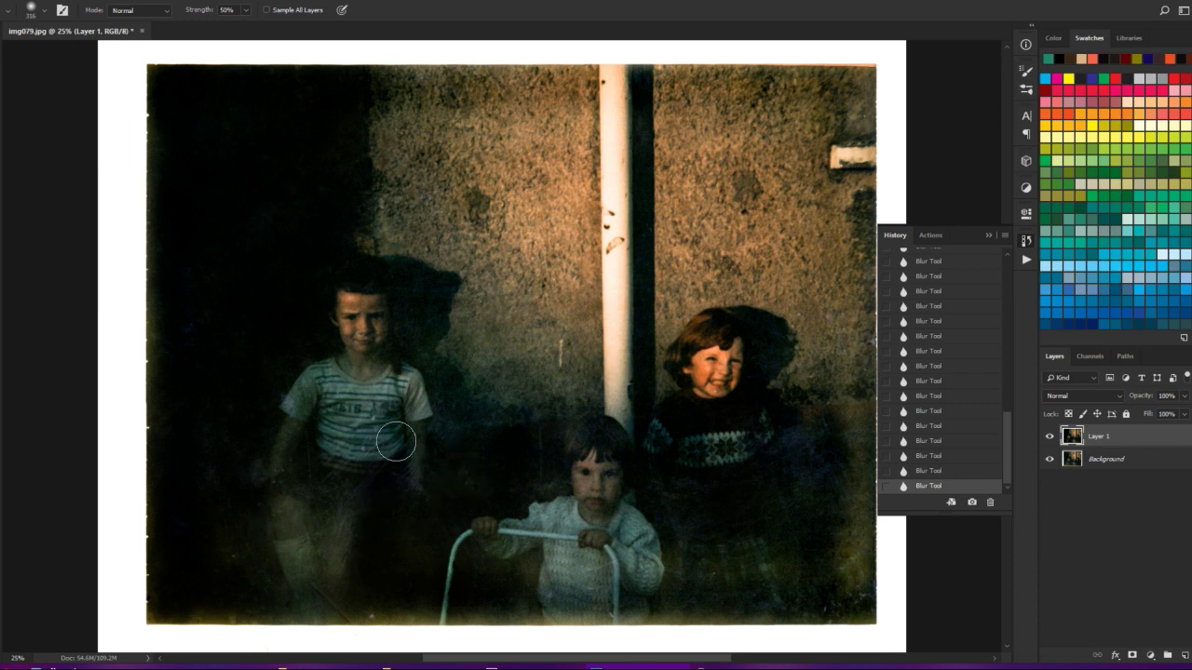
key(ctrl+minus)
key(ctrl+plus)
mouse_move(790, 589)
mouse_down()
mouse_move(841, 595)
mouse_move(849, 559)
mouse_move(846, 575)
mouse_move(892, 581)
mouse_up()
- Flatten the image and remove two spots near the photo's right edge beside the smiling girl with the Spot Healing Brush
right_click(1138, 459)
click(1162, 583)
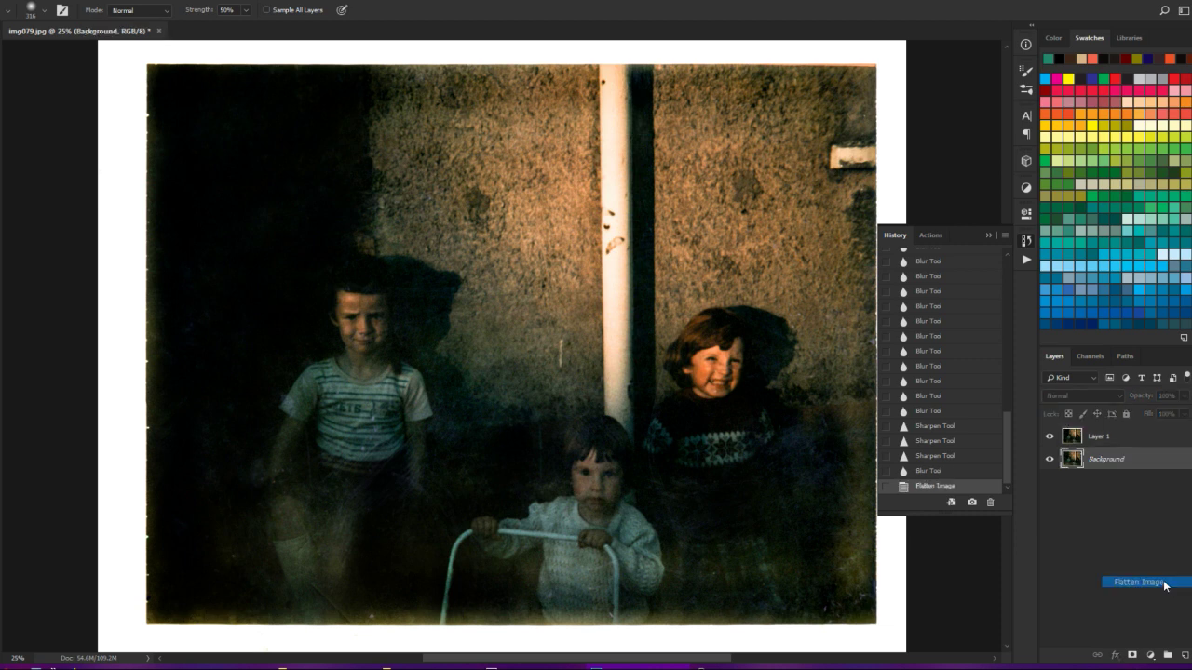
key(j)
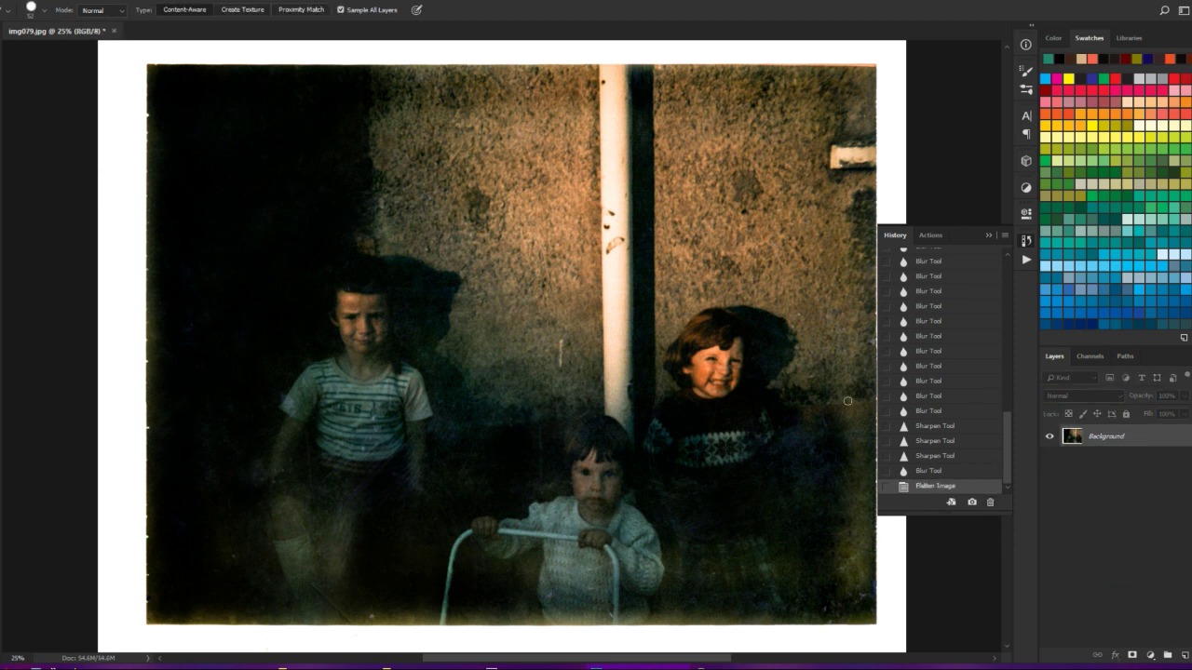
click(818, 453)
click(869, 347)
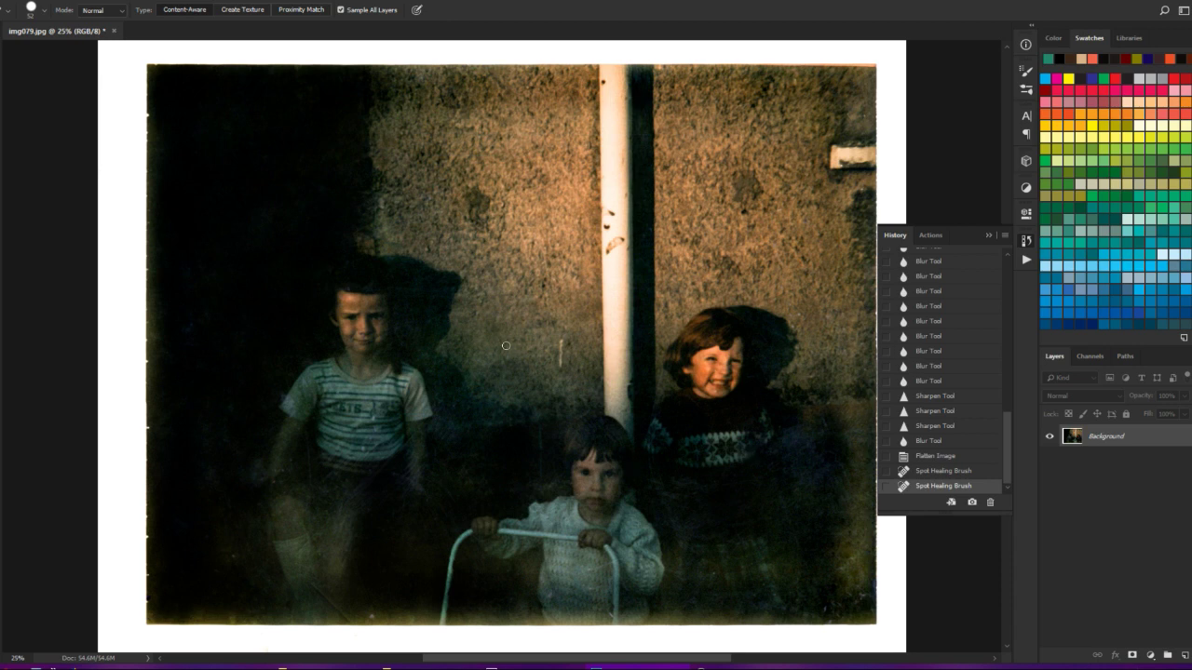
key(ctrl+minus)
key(ctrl+plus)
- Add a Curves adjustment layer and lift the curve slightly by sampling the shadows and hair around the older boy's head
click(1150, 656)
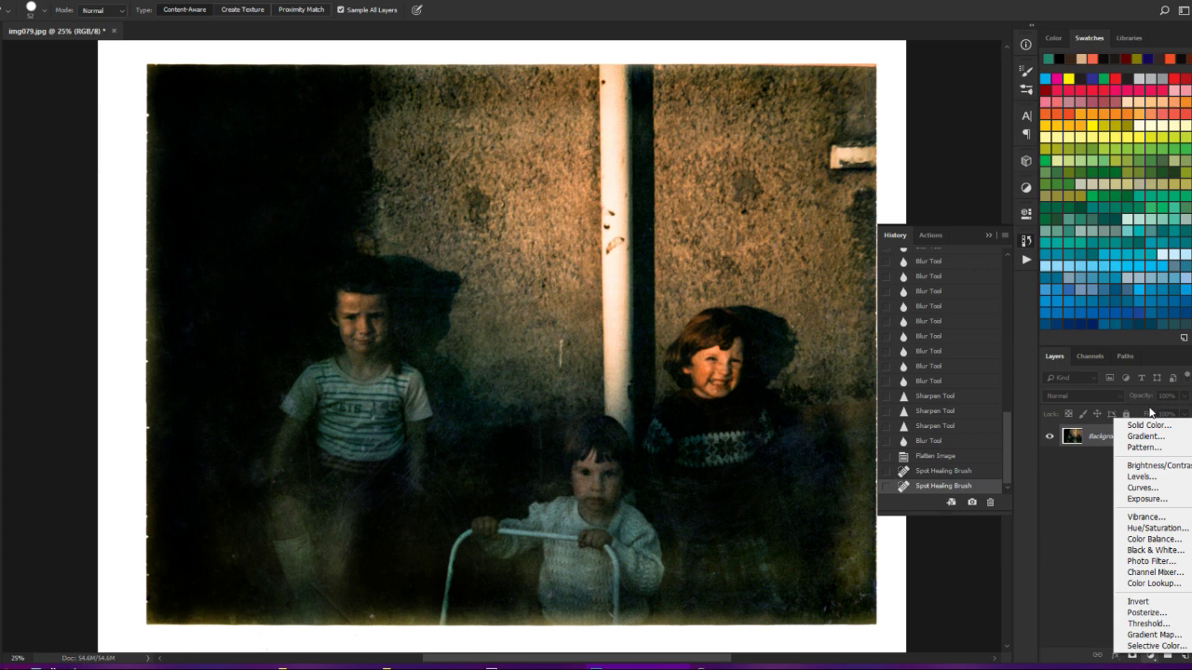
click(1143, 487)
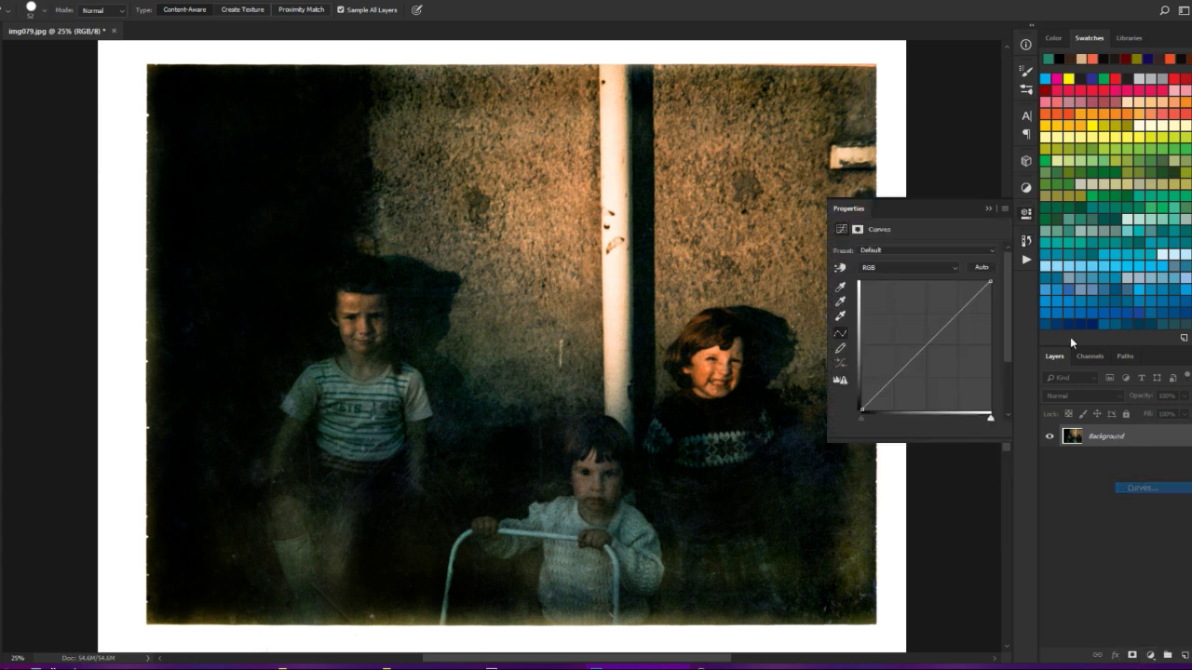
click(841, 269)
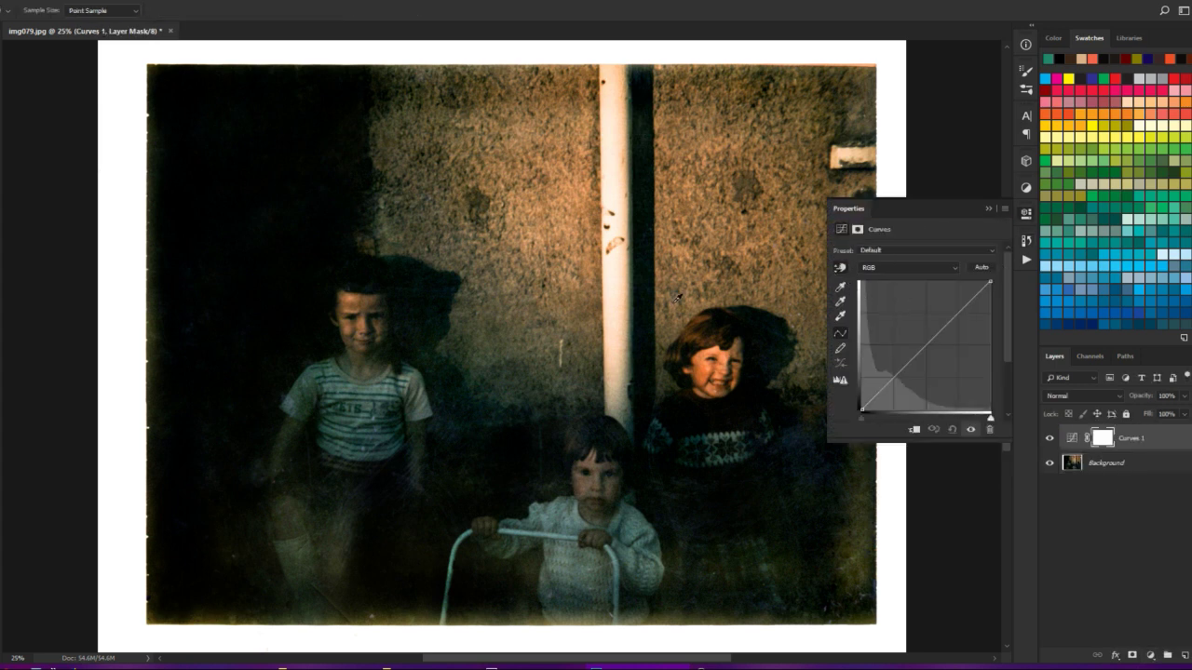
mouse_move(444, 294)
mouse_down()
mouse_move(426, 266)
mouse_move(438, 267)
mouse_move(438, 285)
mouse_move(438, 275)
mouse_up()
drag(260, 247, 259, 264)
drag(361, 292, 356, 288)
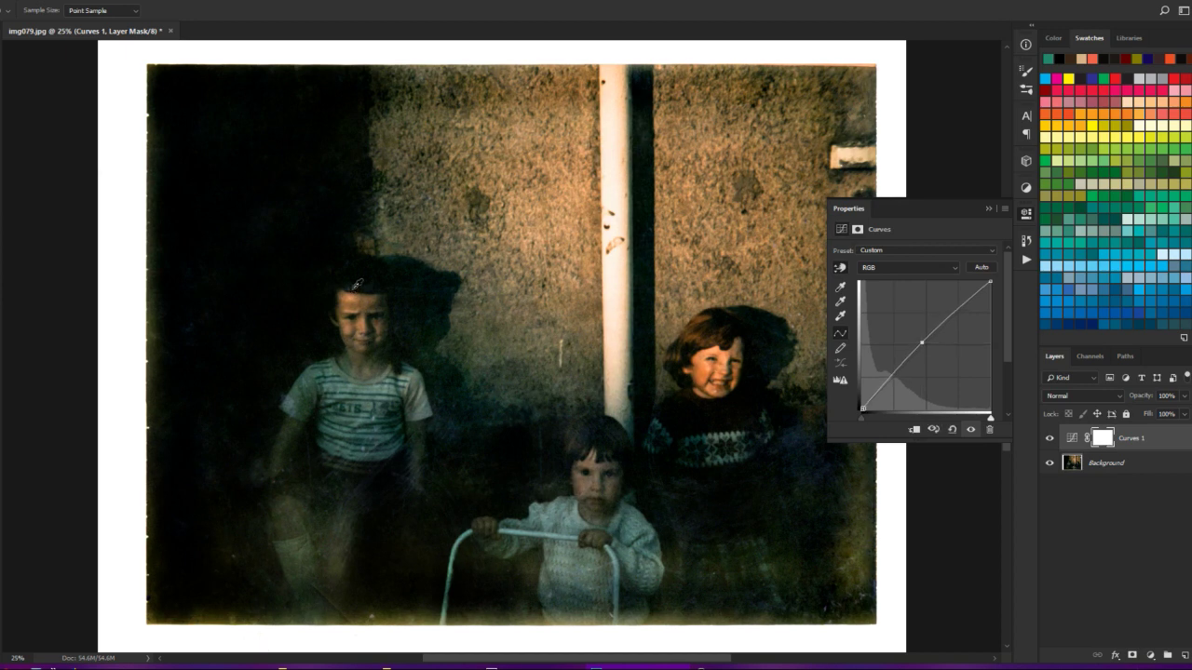
- Compare the photo with and without the Curves layer, flatten the image and switch to the Spot Healing Brush
click(1049, 439)
click(1049, 438)
right_click(1140, 478)
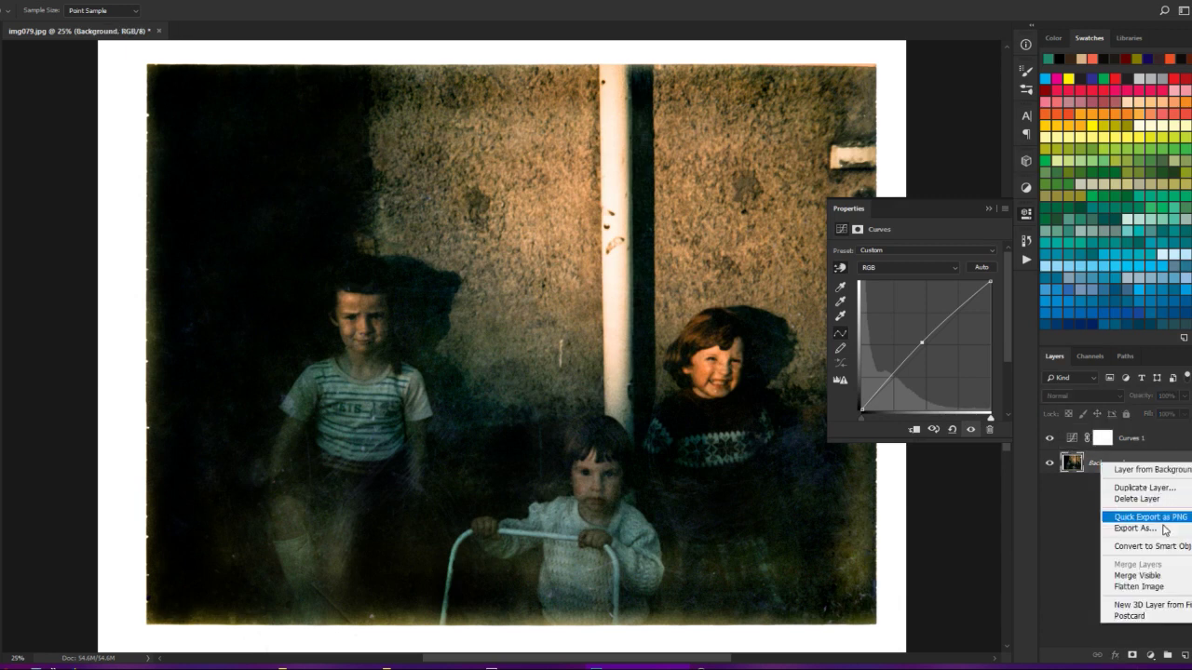
click(1162, 591)
key(j)
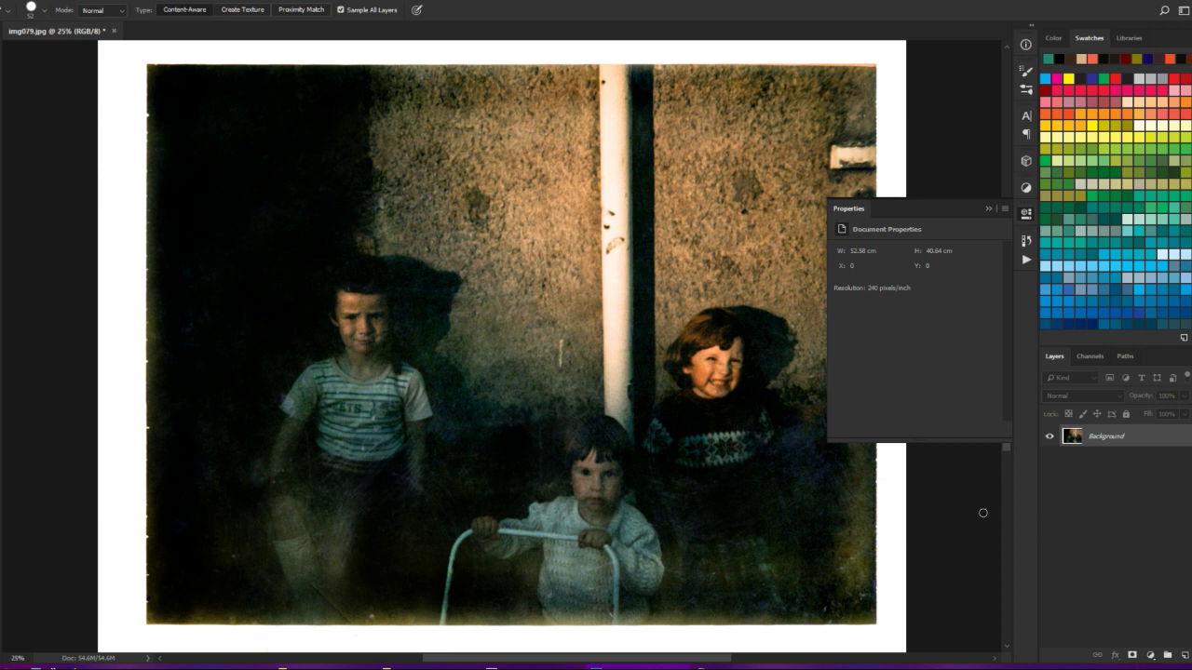
- Lighten the shadows on the older boy's bare arm beside his striped shirt with the Dodge tool at 17% exposure
key(ctrl+minus)
key(ctrl+plus)
click(7, 271)
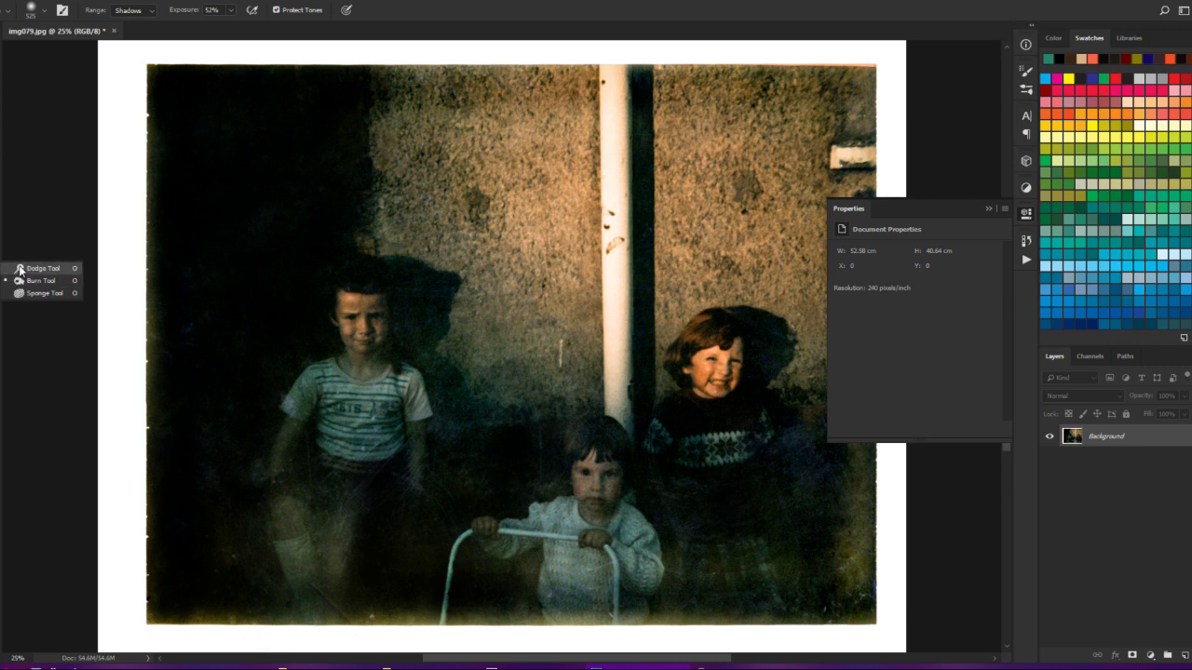
click(20, 270)
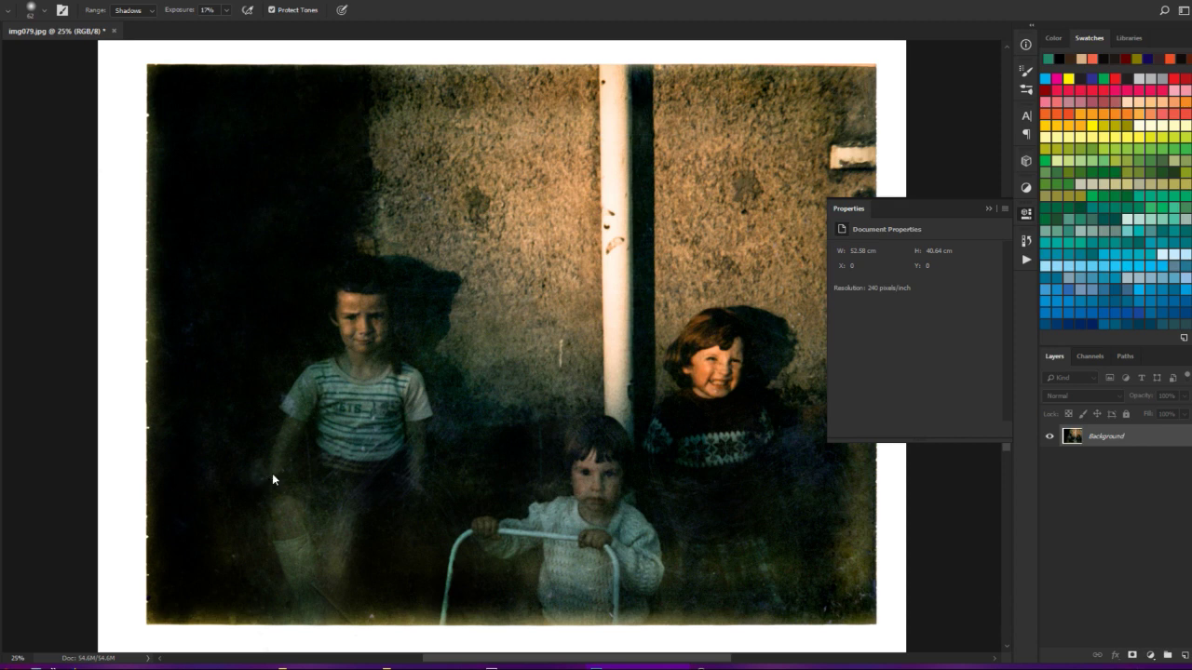
drag(269, 475, 275, 470)
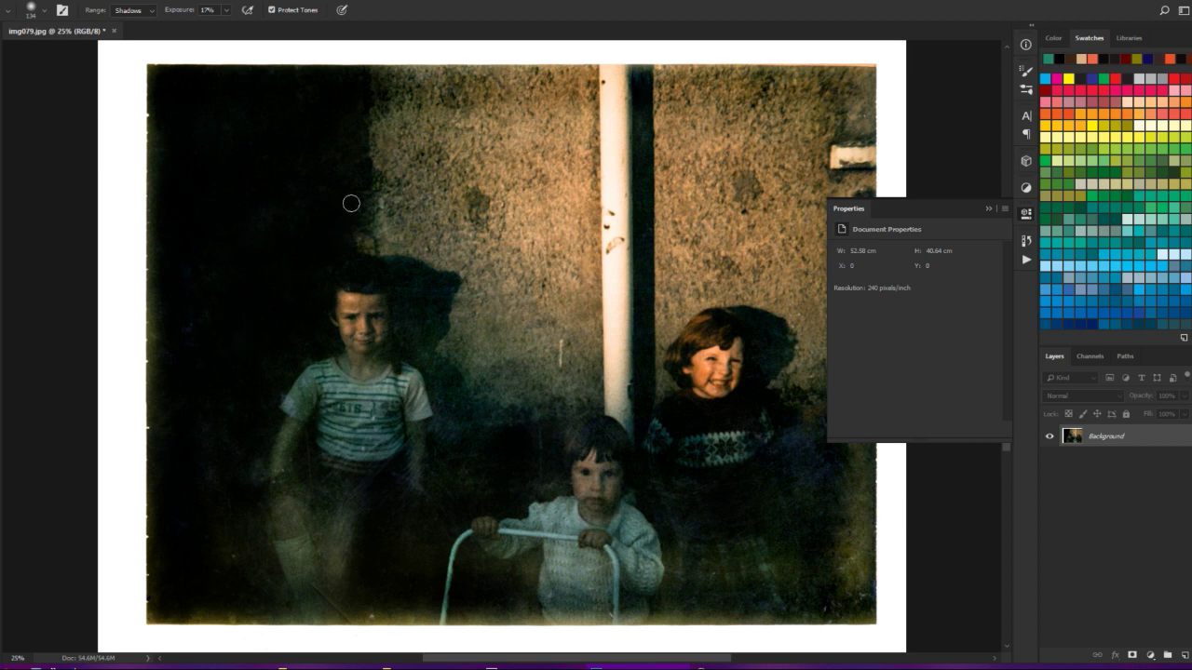
- Burn the shadows at 52% exposure over the older boy's legs, below the smiling girl's sweater and along the photo's lower edge
right_click(33, 283)
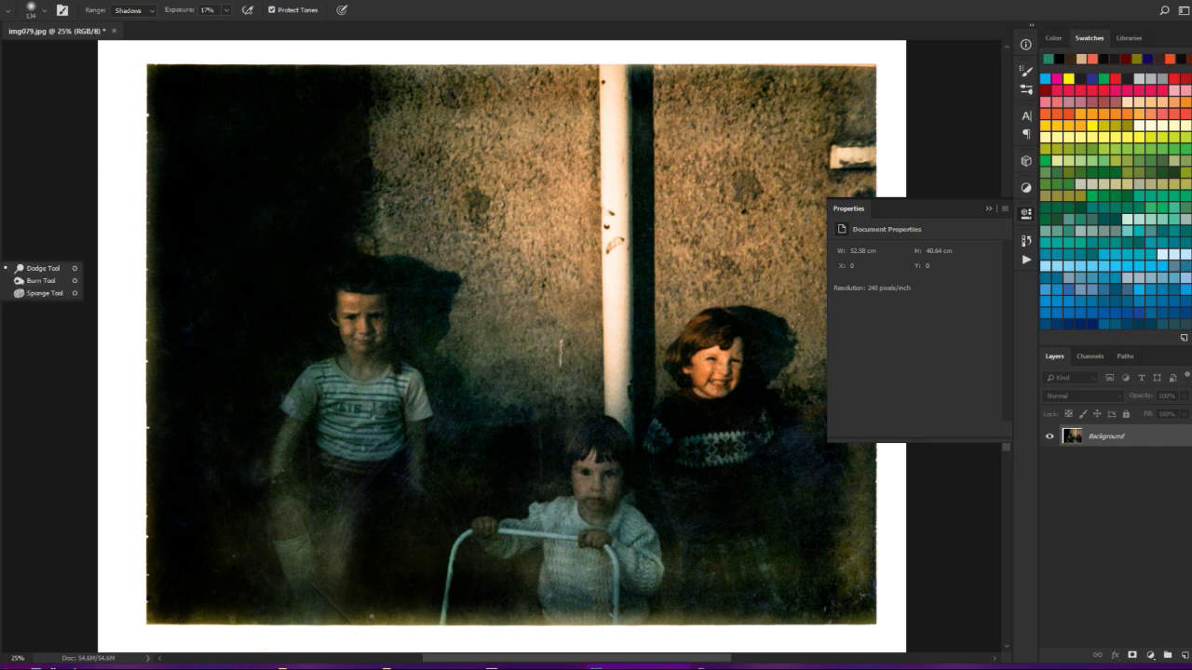
click(33, 282)
mouse_move(349, 500)
mouse_down()
mouse_move(330, 485)
mouse_move(400, 610)
mouse_move(386, 540)
mouse_move(386, 599)
mouse_move(277, 618)
mouse_move(233, 547)
mouse_move(261, 615)
mouse_move(229, 524)
mouse_move(258, 609)
mouse_move(319, 592)
mouse_up()
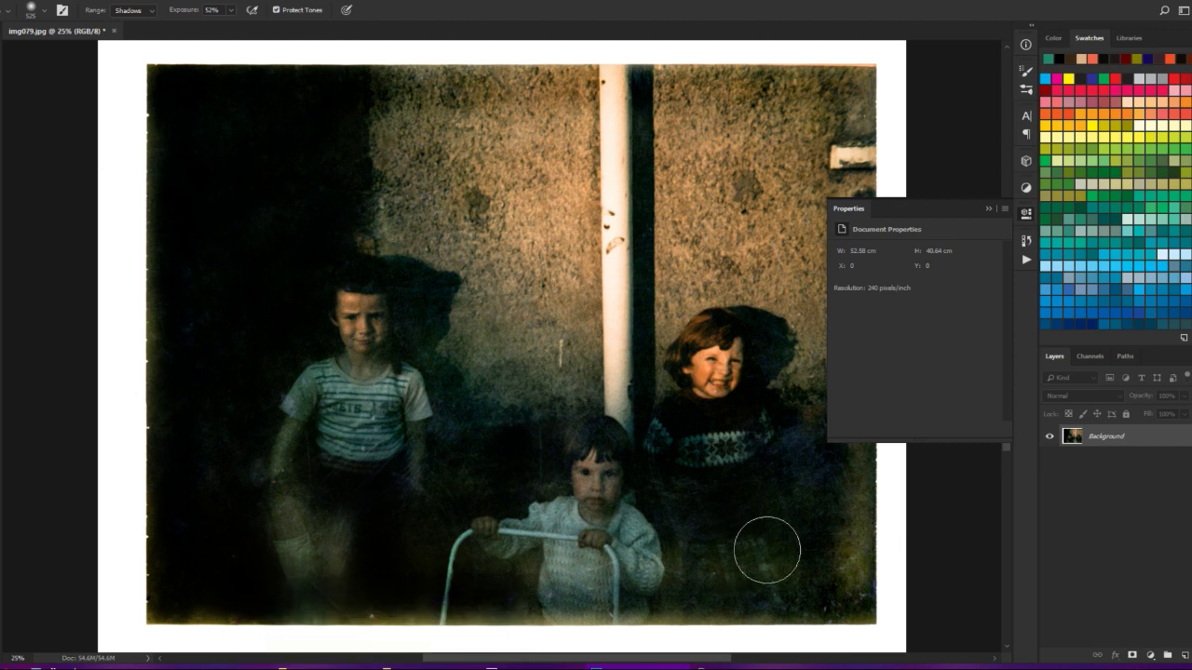
mouse_move(766, 486)
mouse_down()
mouse_move(703, 492)
mouse_move(753, 483)
mouse_move(799, 448)
mouse_move(830, 557)
mouse_move(817, 577)
mouse_move(832, 583)
mouse_move(820, 597)
mouse_move(727, 562)
mouse_move(692, 577)
mouse_move(745, 571)
mouse_move(697, 599)
mouse_up()
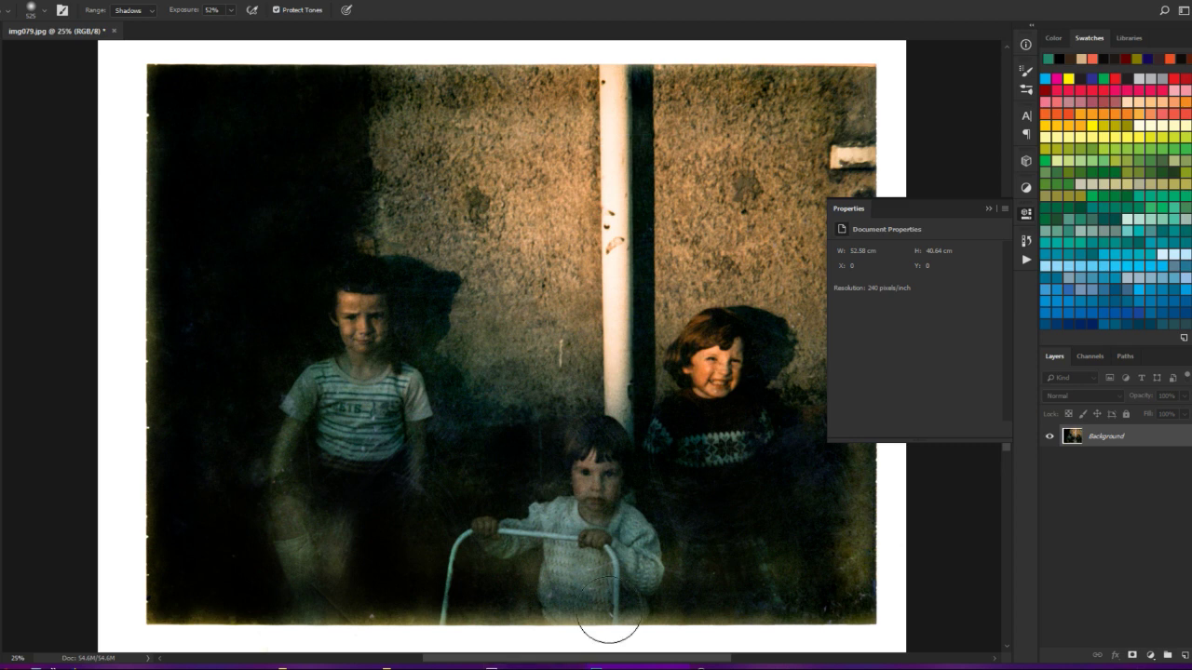
mouse_move(607, 617)
mouse_down()
mouse_move(675, 566)
mouse_move(650, 621)
mouse_move(582, 643)
mouse_move(524, 619)
mouse_move(218, 637)
mouse_move(286, 643)
mouse_move(372, 621)
mouse_move(495, 636)
mouse_move(698, 603)
mouse_move(859, 636)
mouse_move(790, 598)
mouse_up()
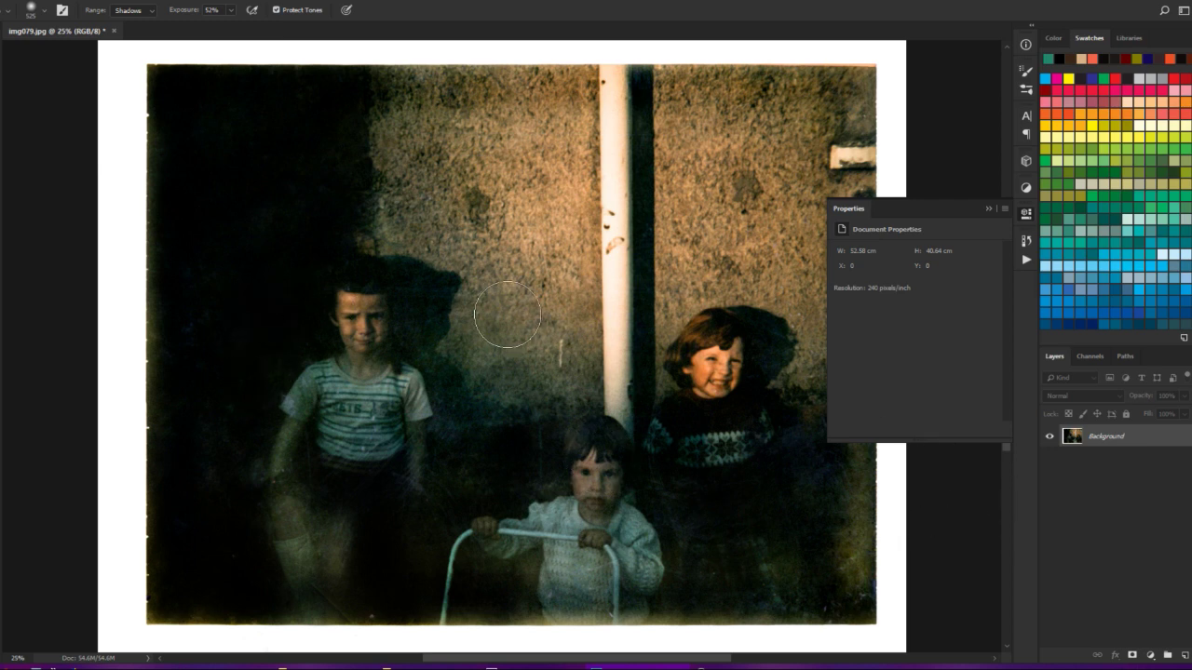
- Close img079.jpg with its changes saved and switch to the Photos app
key(ctrl+w)
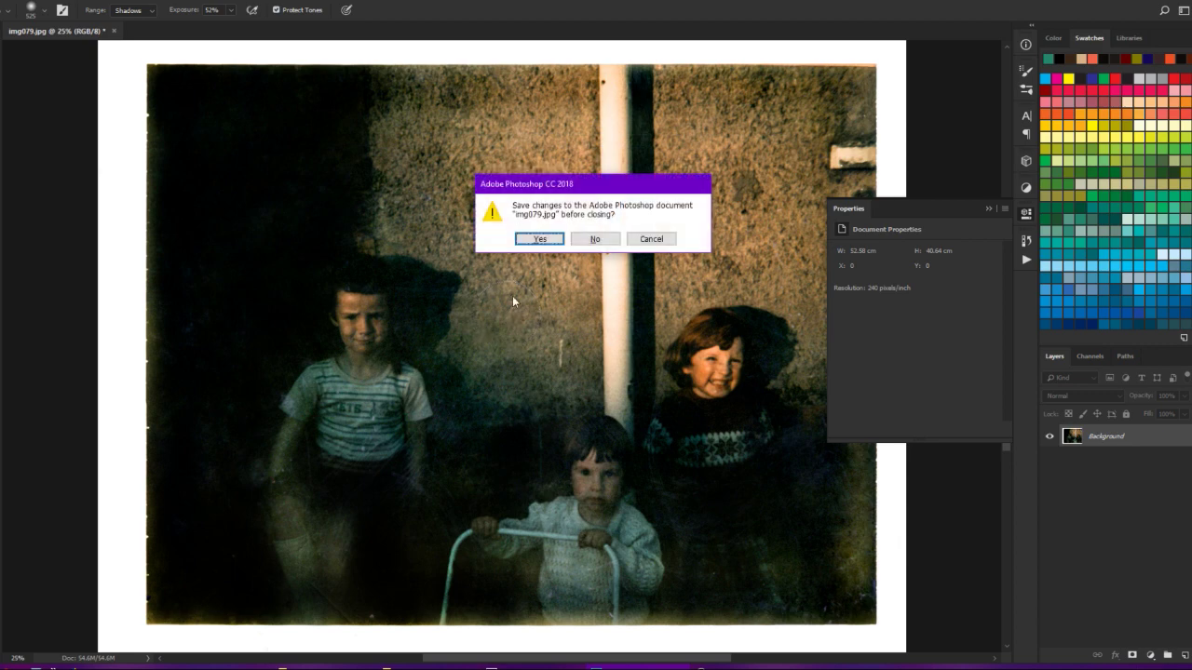
click(528, 236)
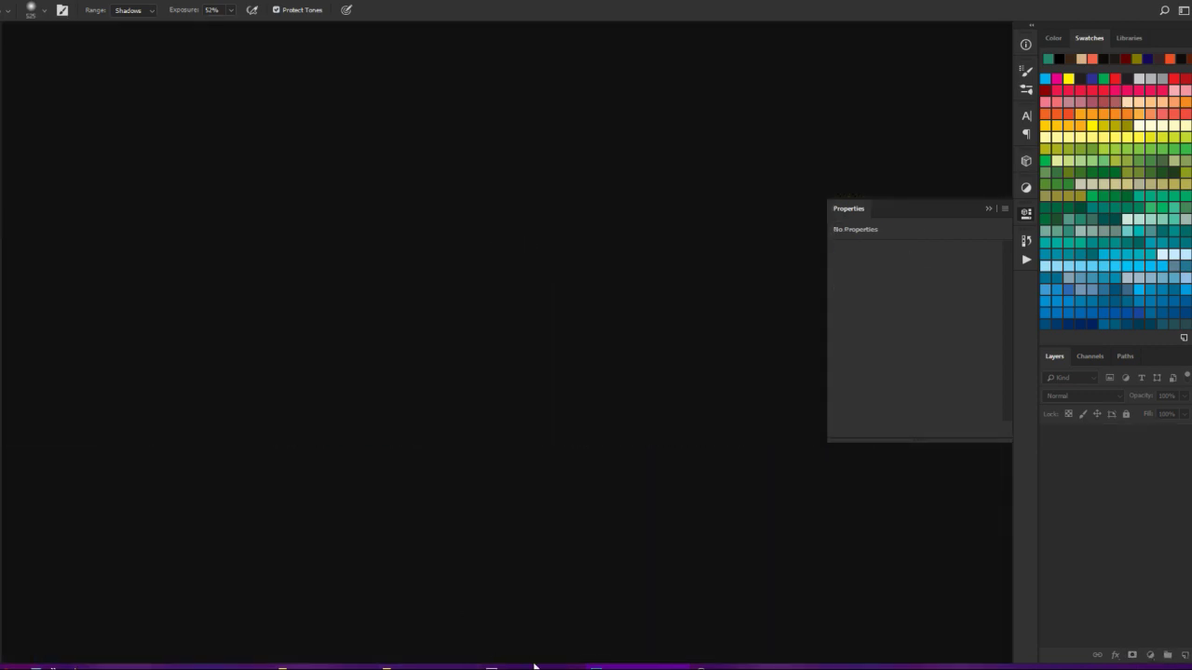
click(533, 667)
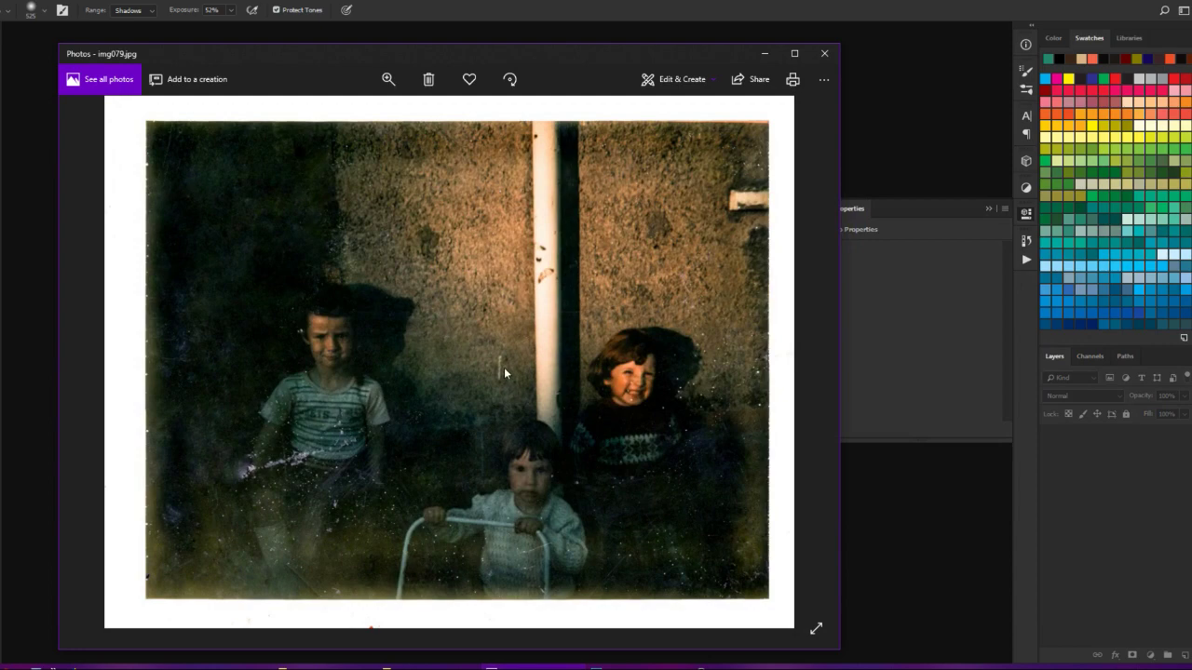
- Browse the scanned family photos from img079.jpg up to img093.jpg to choose another one for restoration
key(Right)
key(Left)
key(Left)
key(Right)
key(Right)
key(Right)
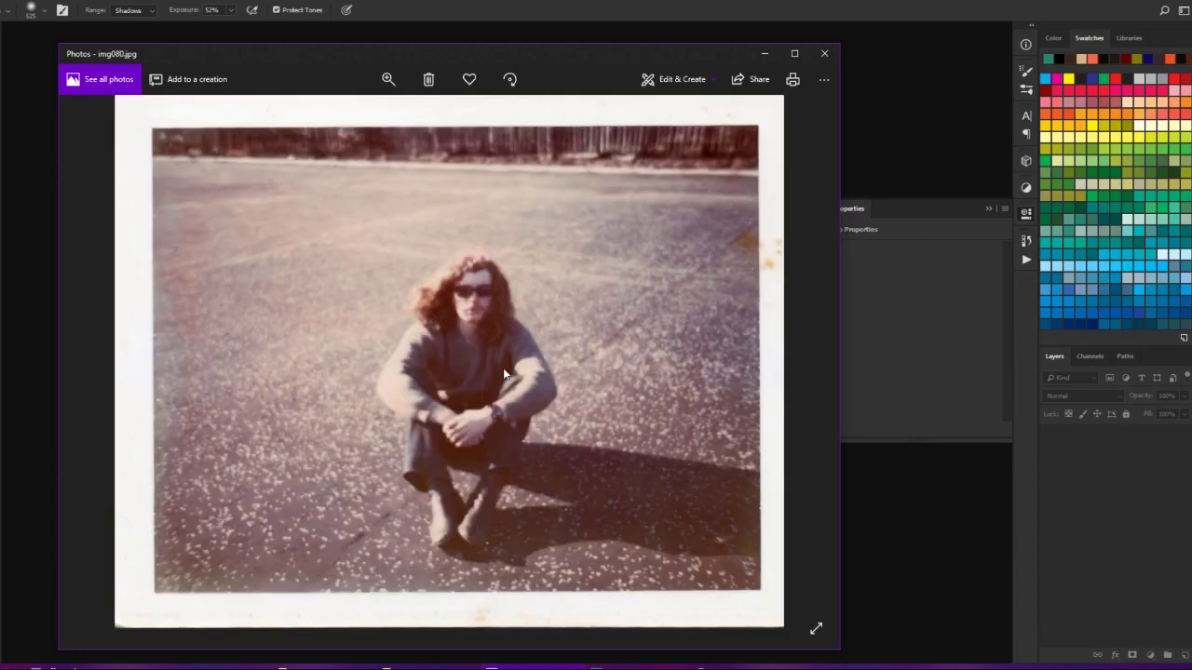
key(Right)
key(Right)
key(Right)
key(Right)
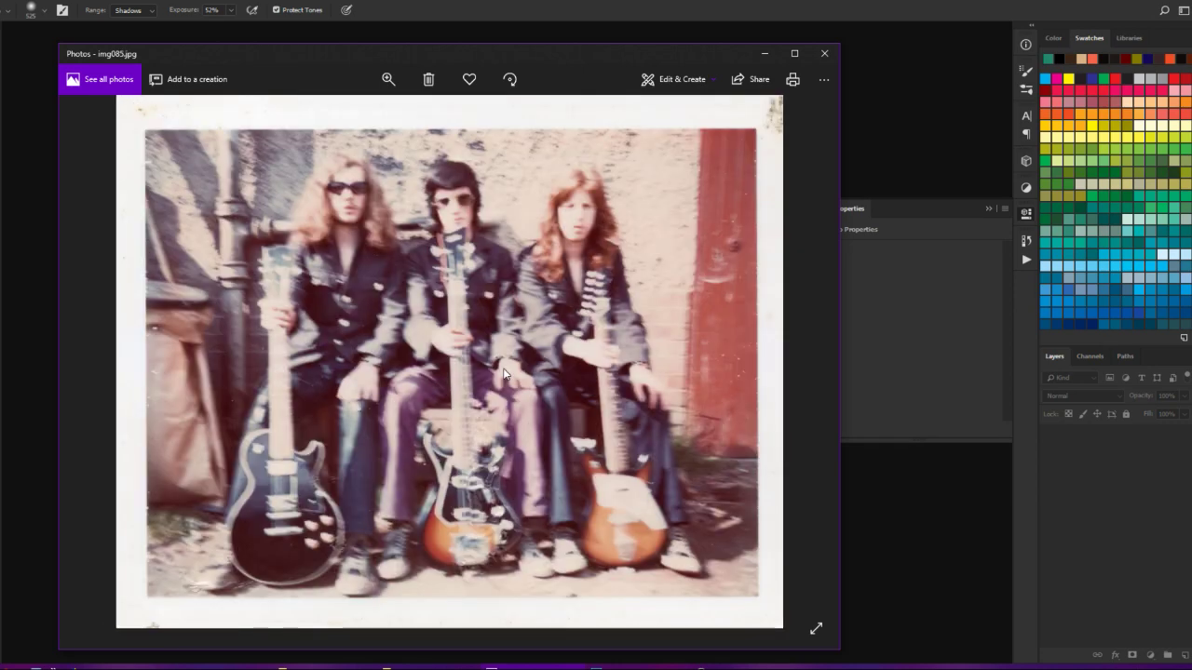
key(Left)
key(Right)
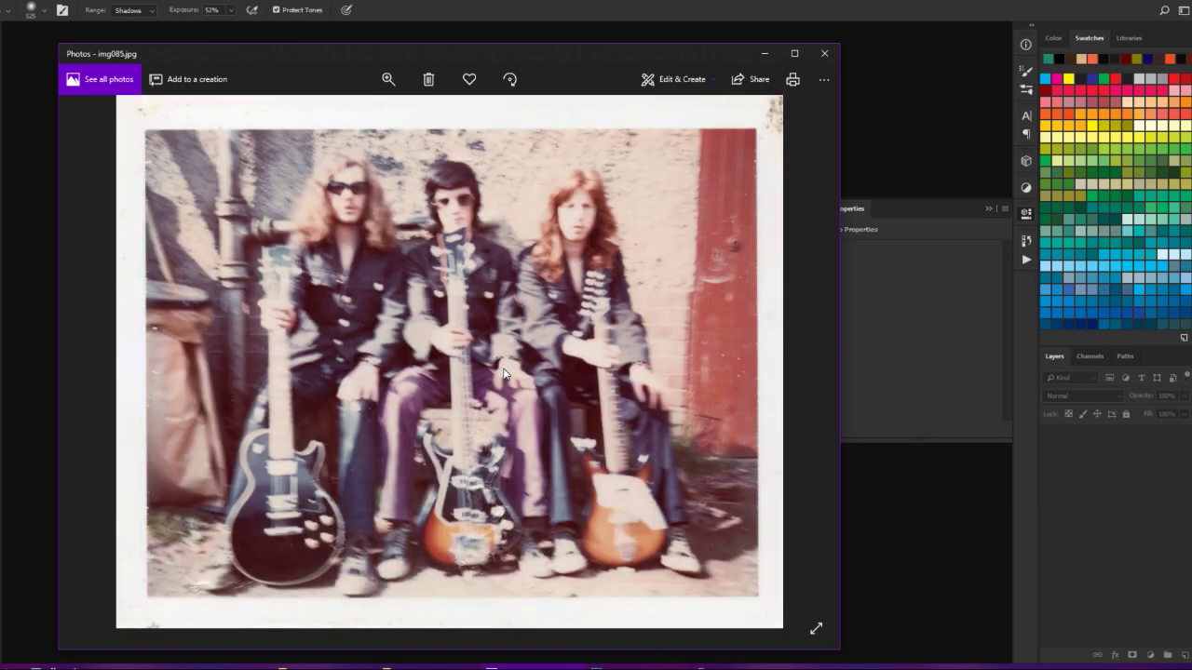
key(Left)
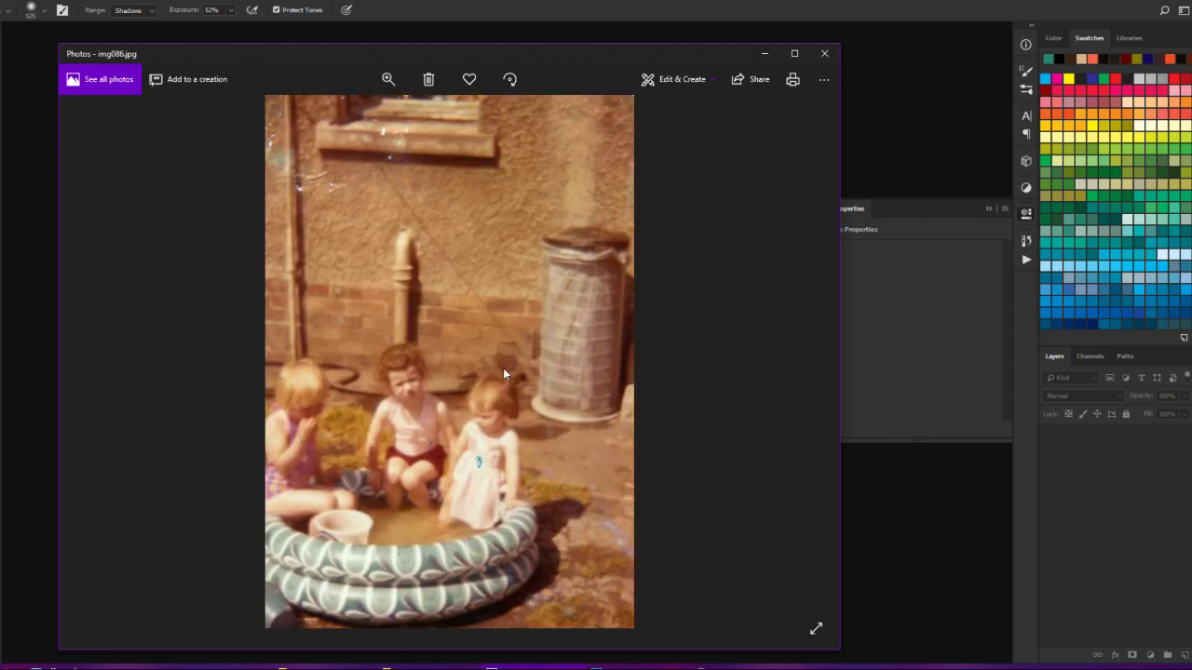
key(Right)
key(Right)
key(Right)
key(Right)
key(Right)
key(Right)
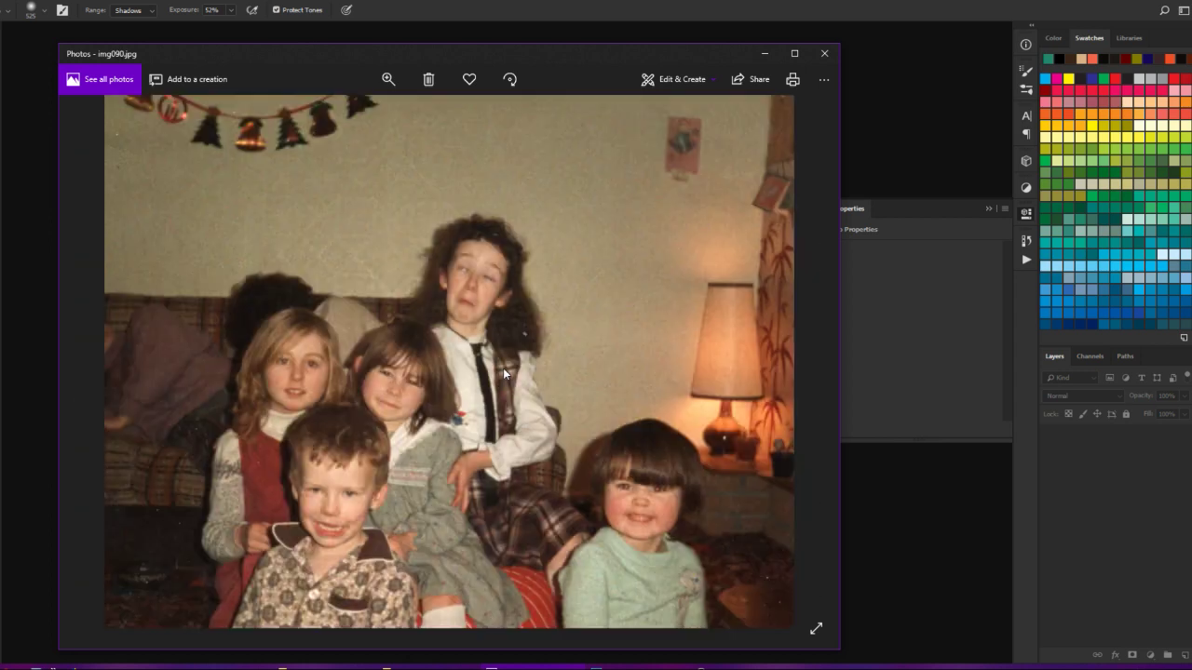
key(Right)
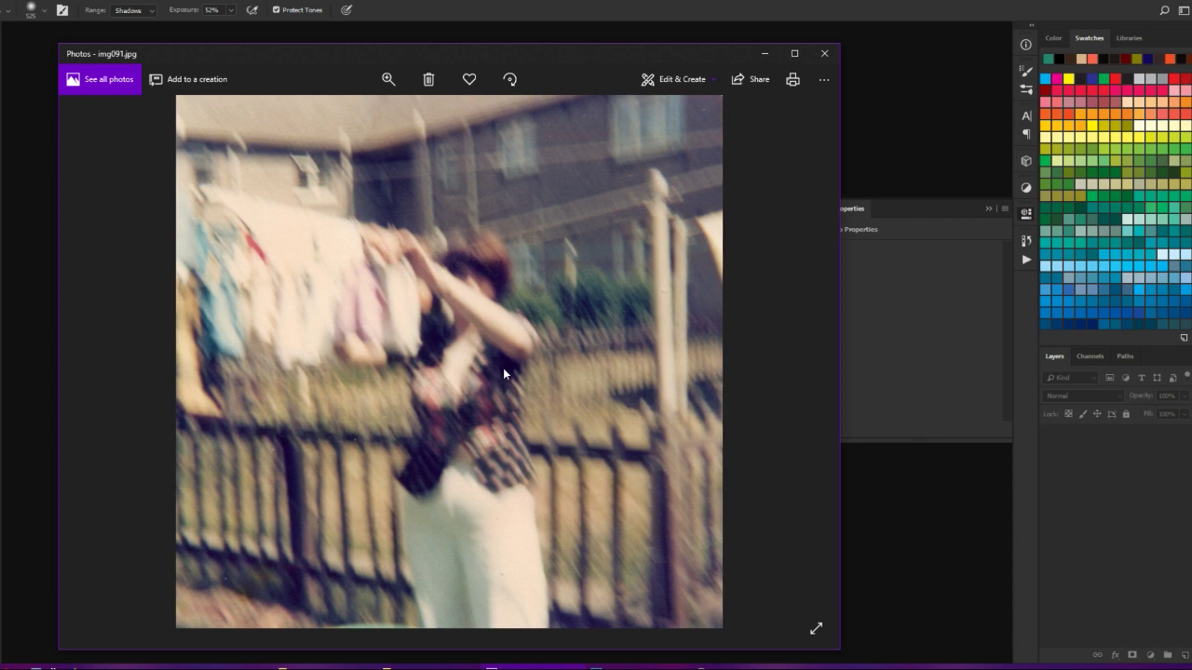
key(Right)
key(Right)
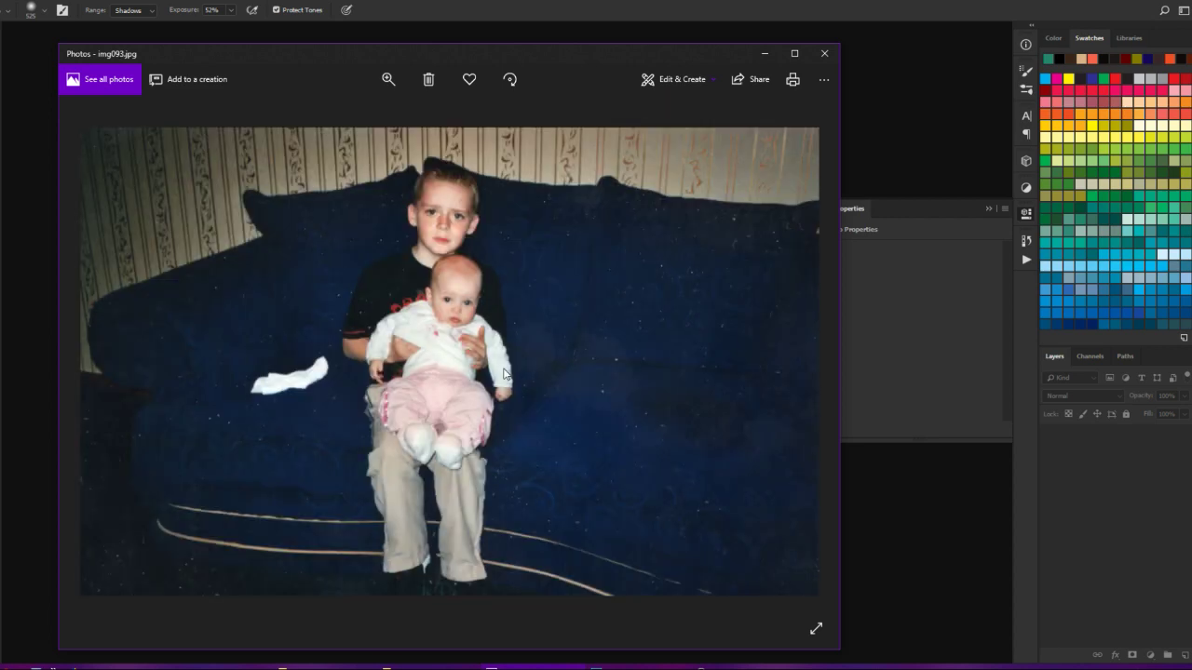
- Open img093.jpg, the boy holding a baby on a blue sofa, in Adobe Photoshop CC 2018
right_click(494, 301)
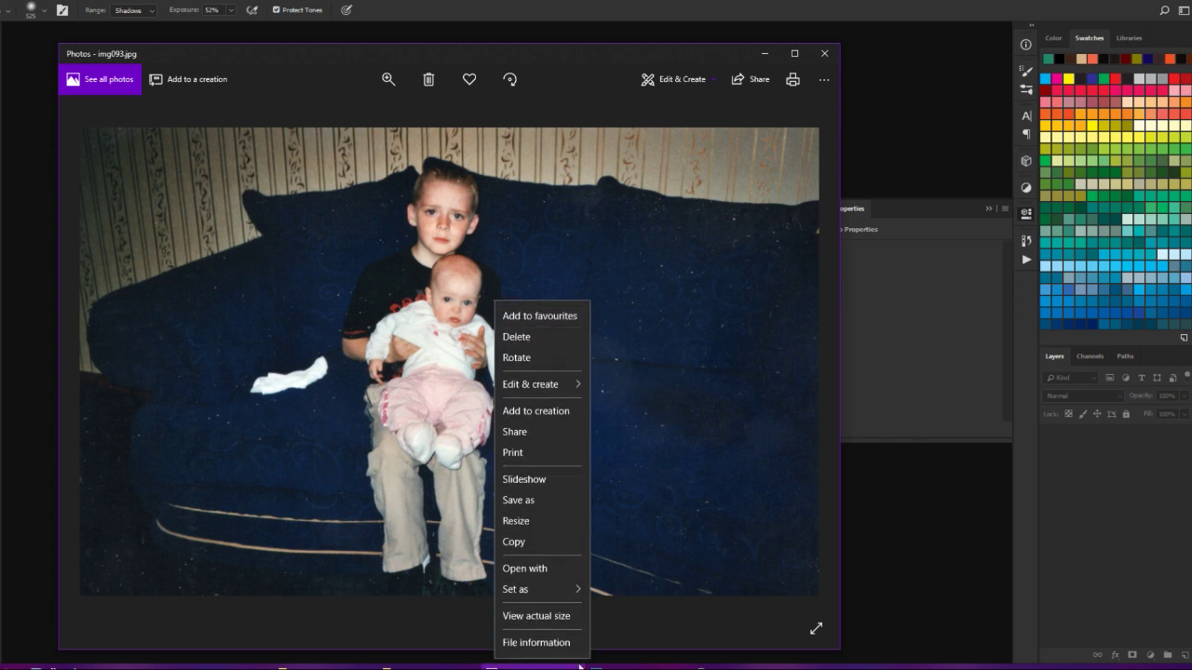
click(570, 567)
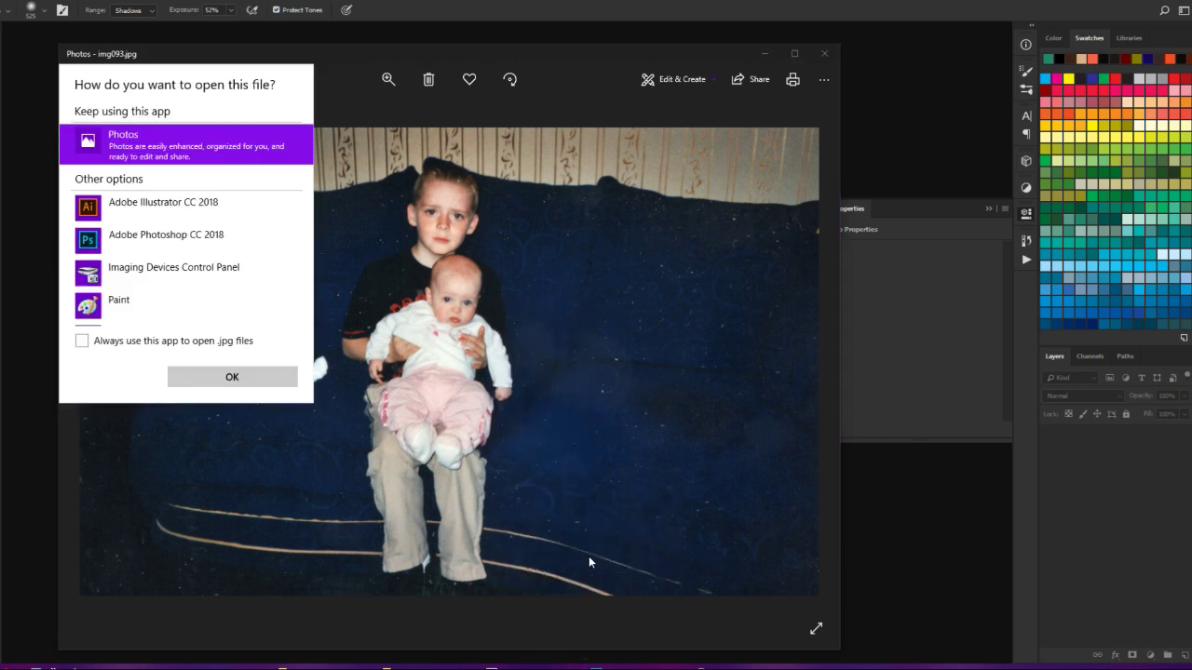
click(158, 240)
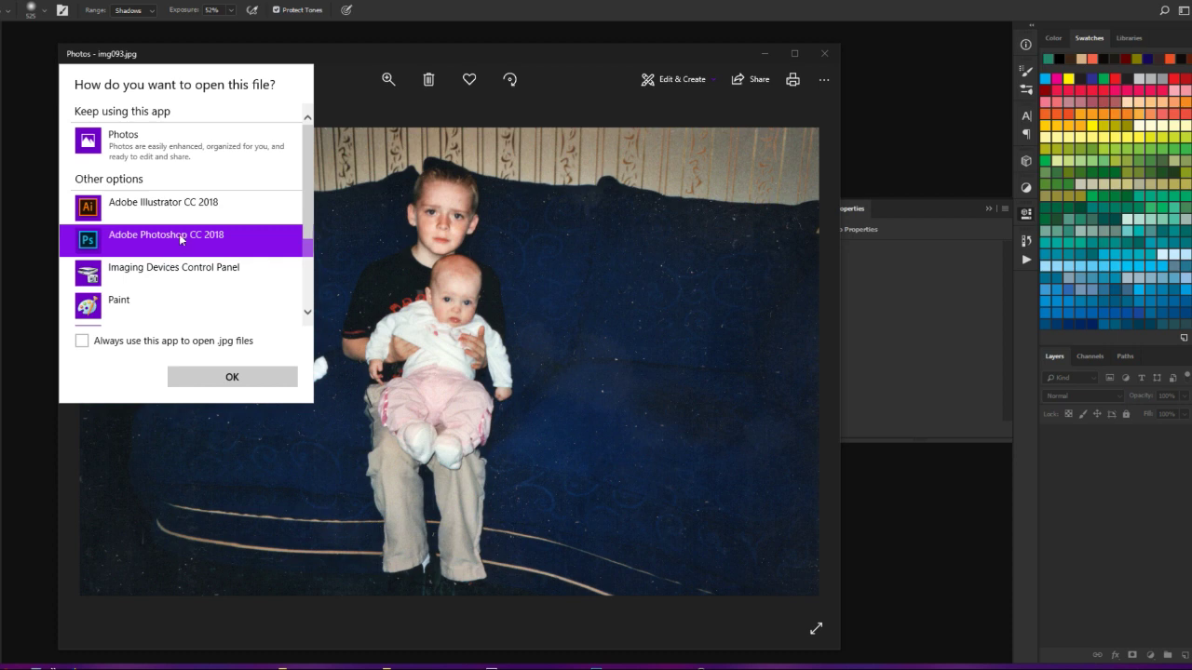
click(207, 373)
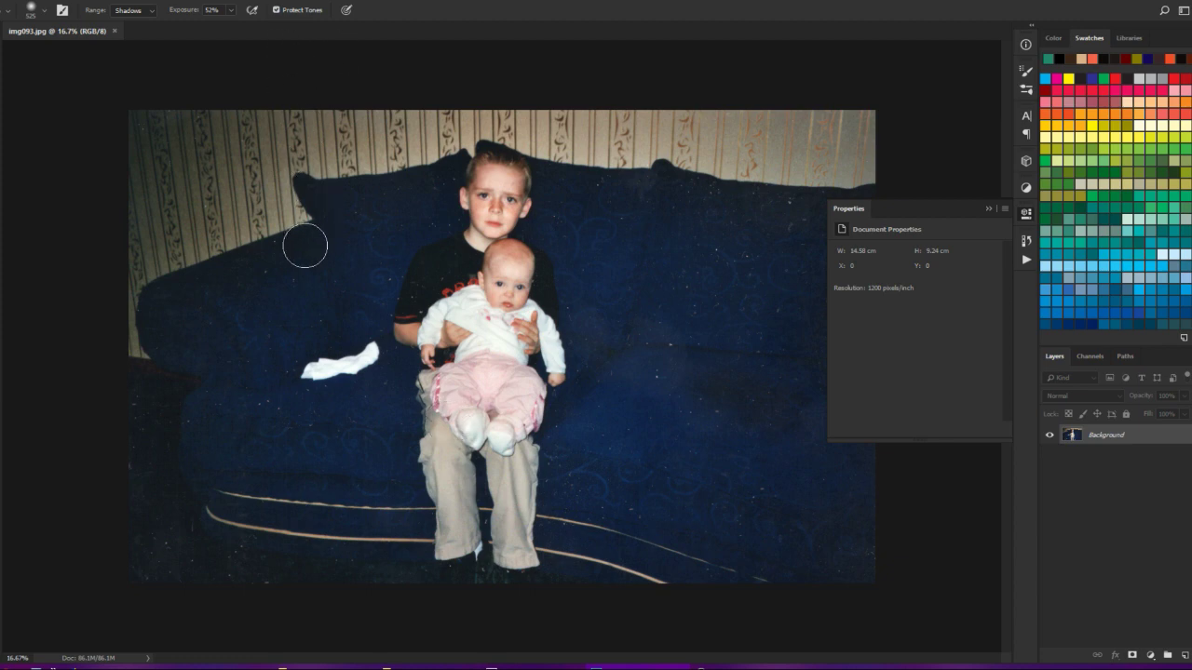
scroll(296, 256, up, 1)
scroll(284, 260, down, 1)
scroll(270, 242, up, 1)
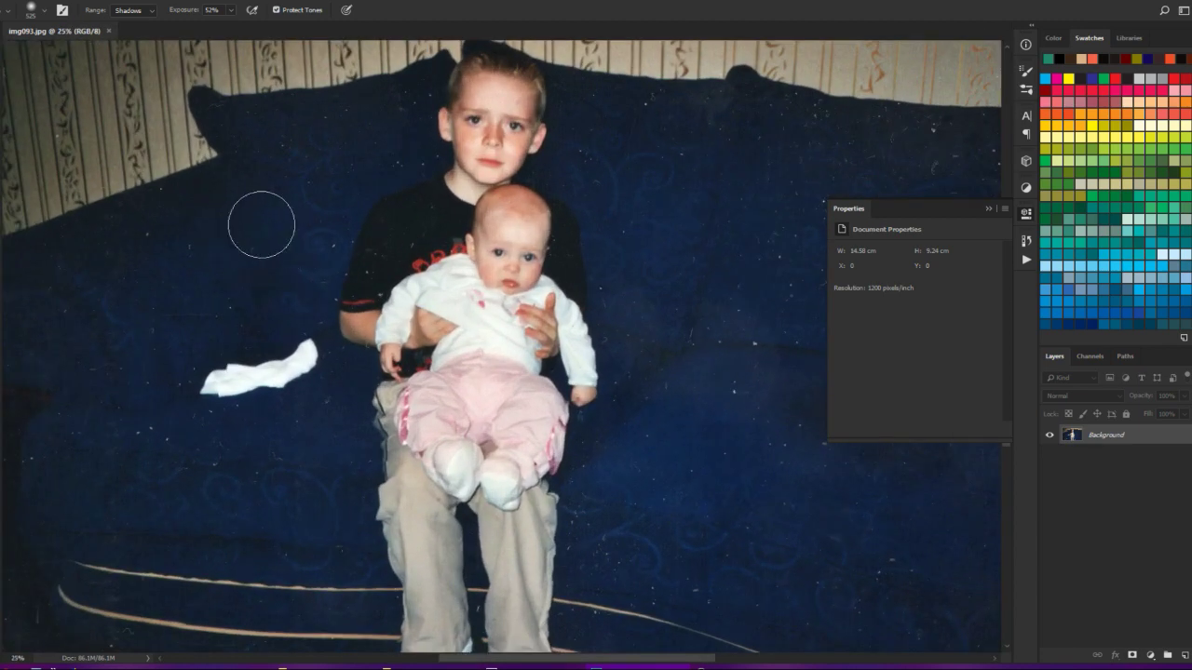
scroll(258, 227, down, 1)
key(ctrl+plus)
click(179, 0)
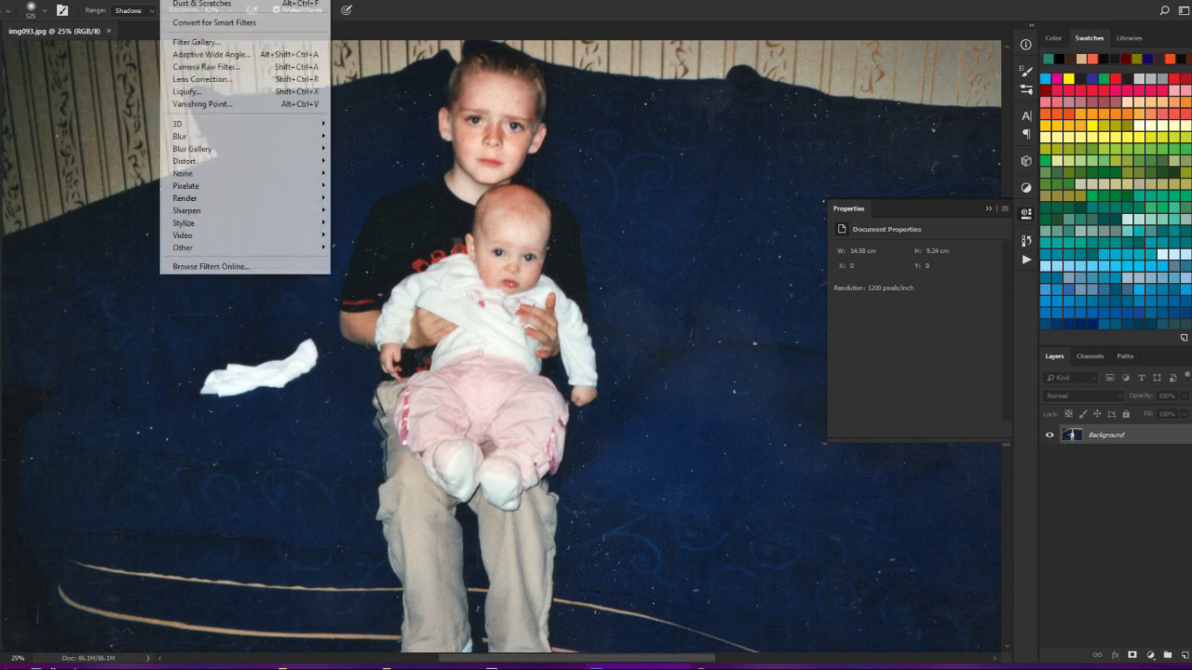
click(228, 91)
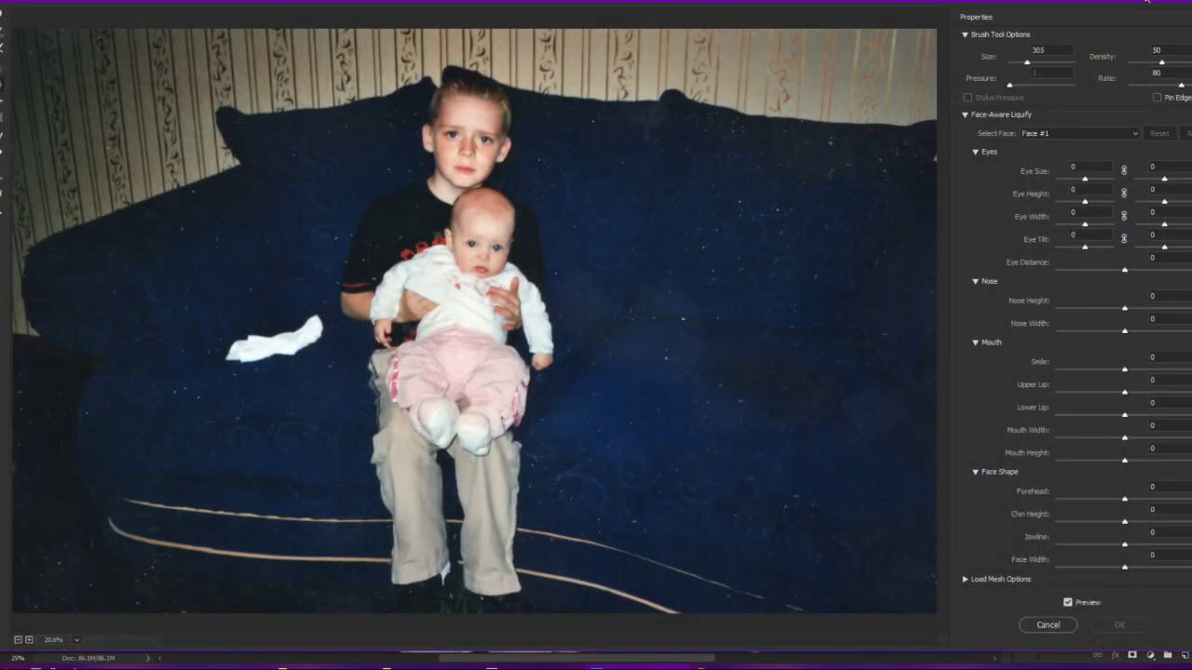
click(1048, 625)
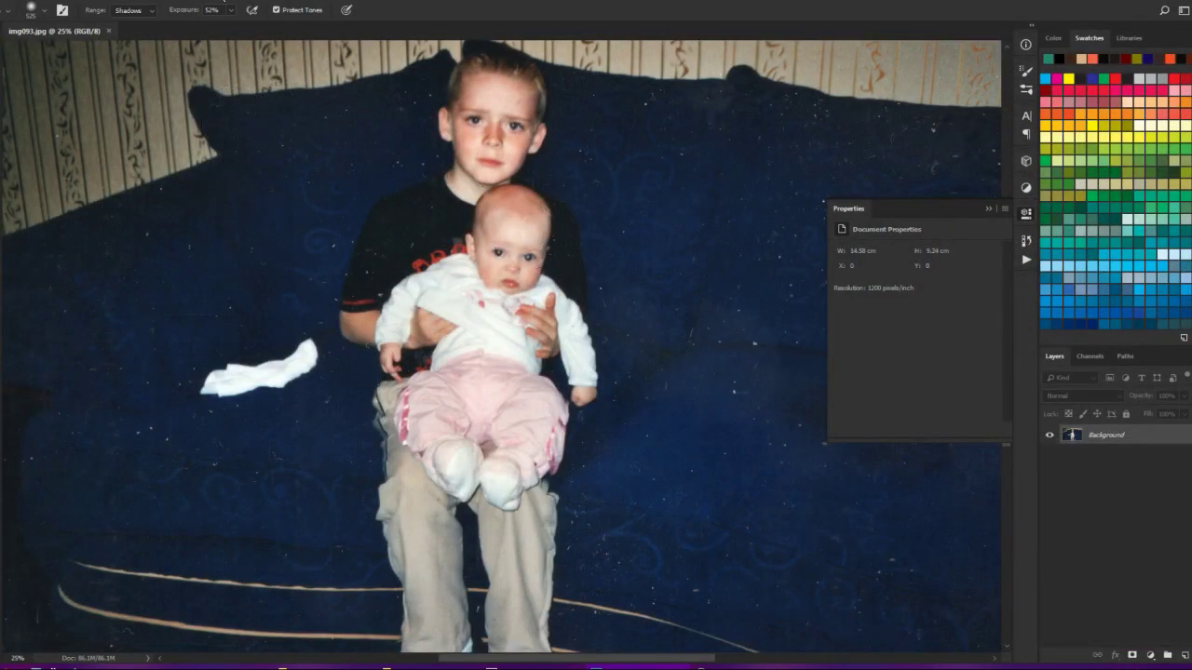
- Apply the Dust & Scratches filter to the photo with a radius of 6 pixels and a threshold of 20 levels
click(224, 1)
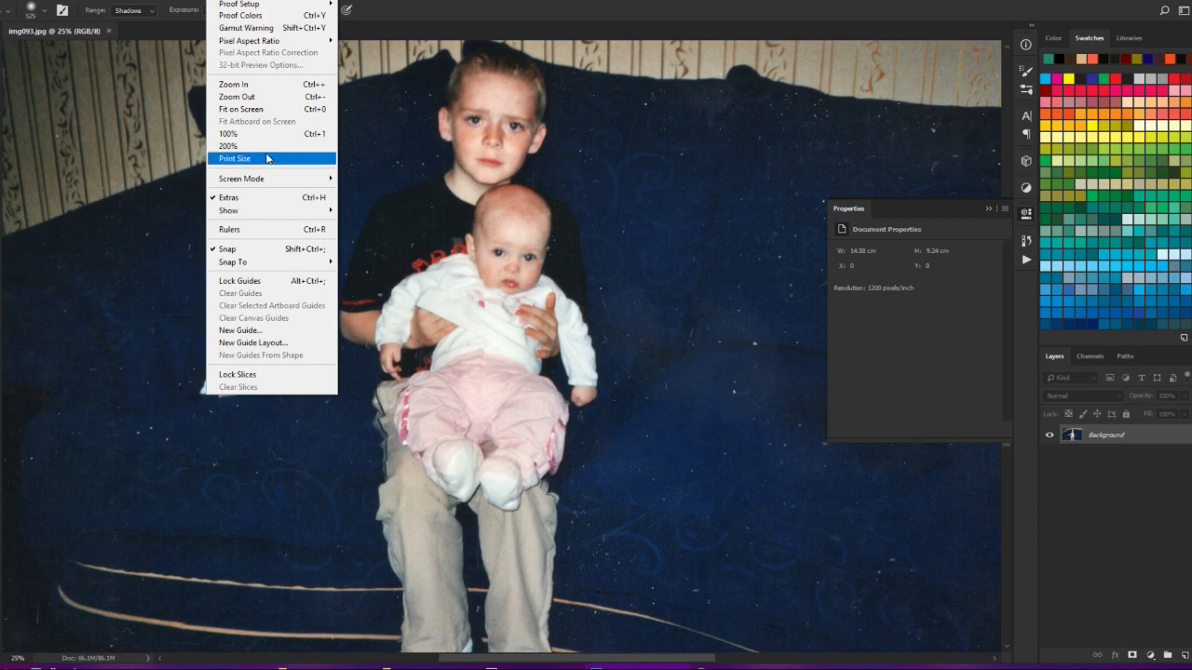
mouse_move(200, 0)
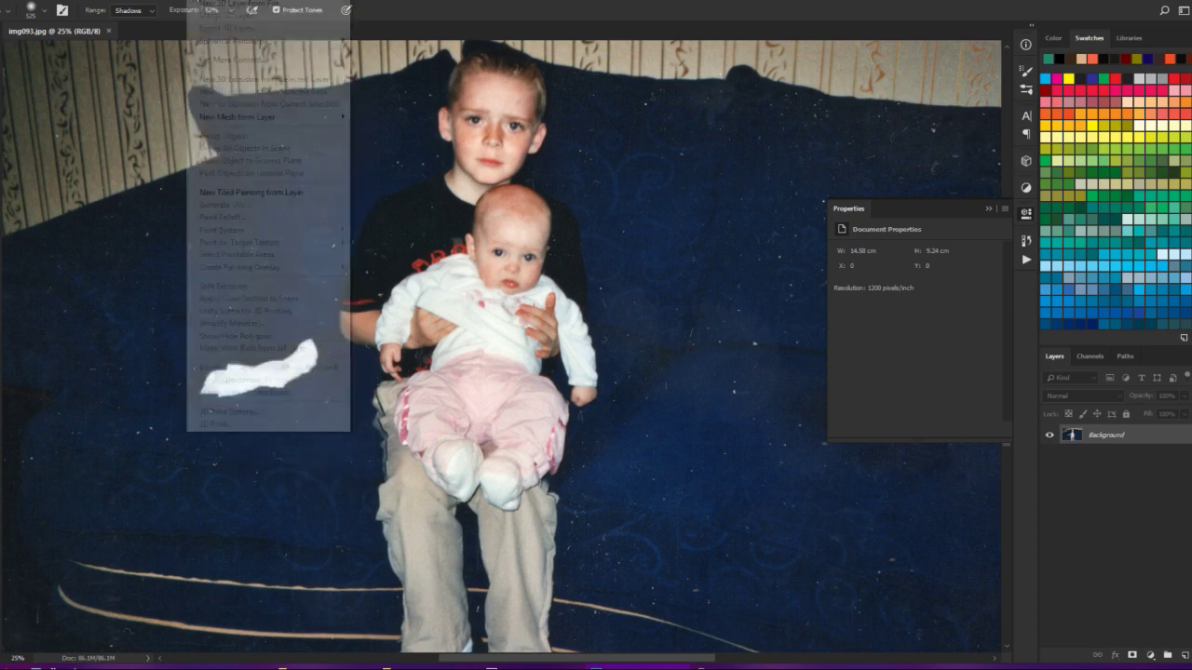
mouse_move(252, 140)
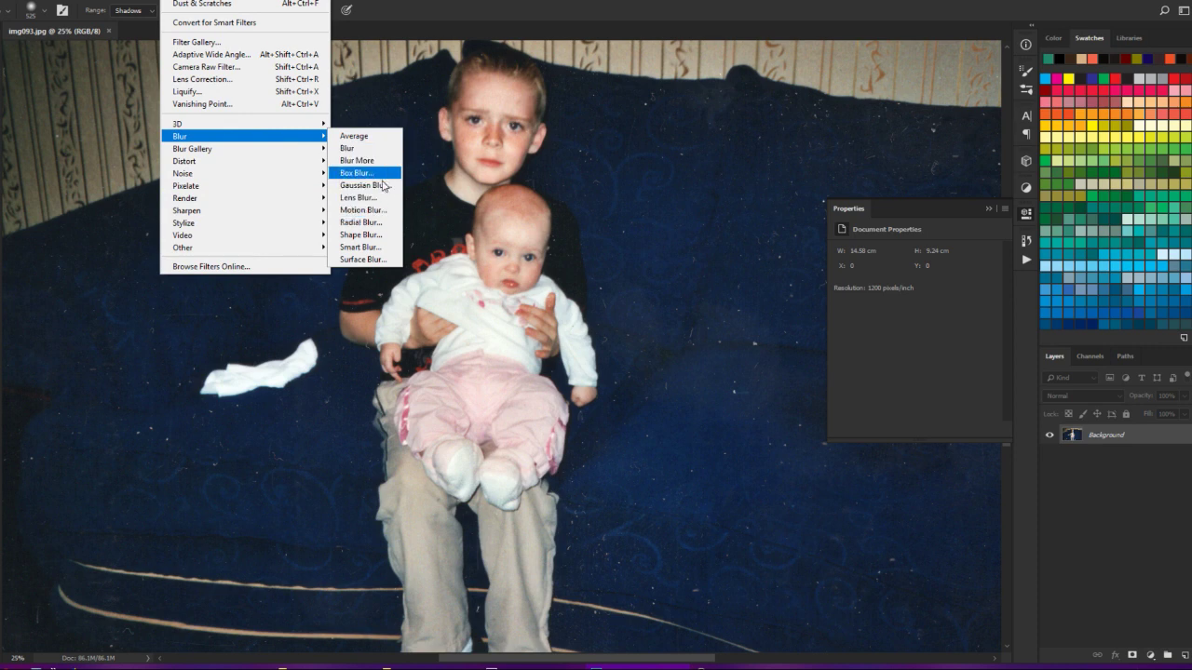
mouse_move(266, 170)
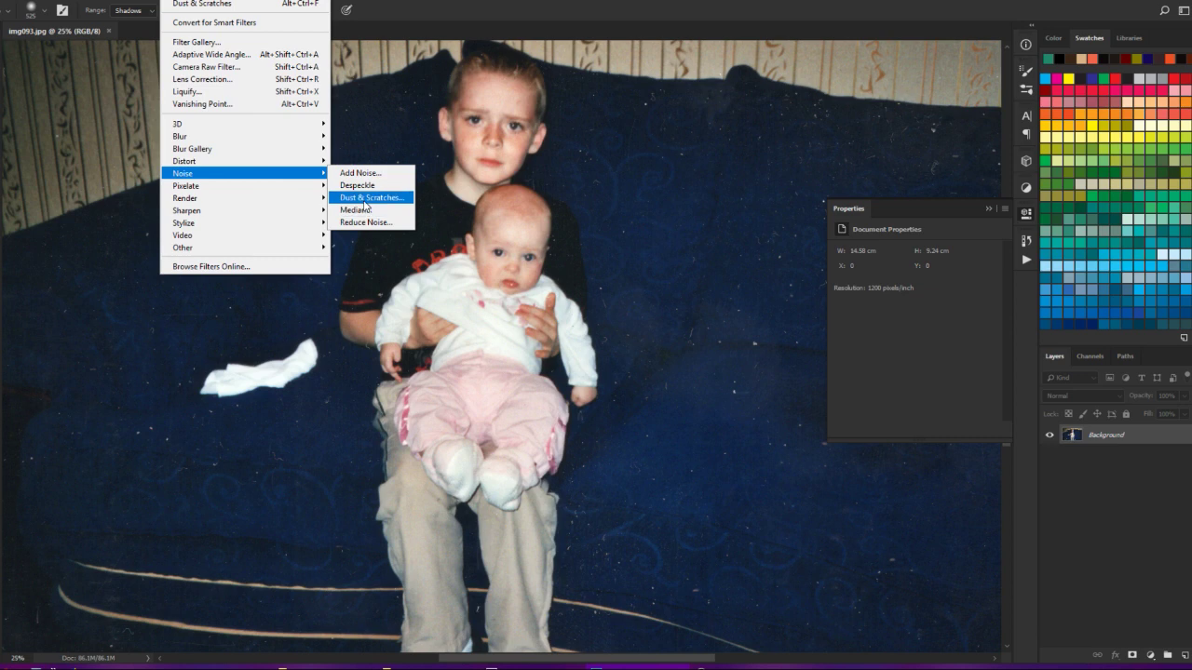
click(366, 199)
drag(558, 116, 796, 115)
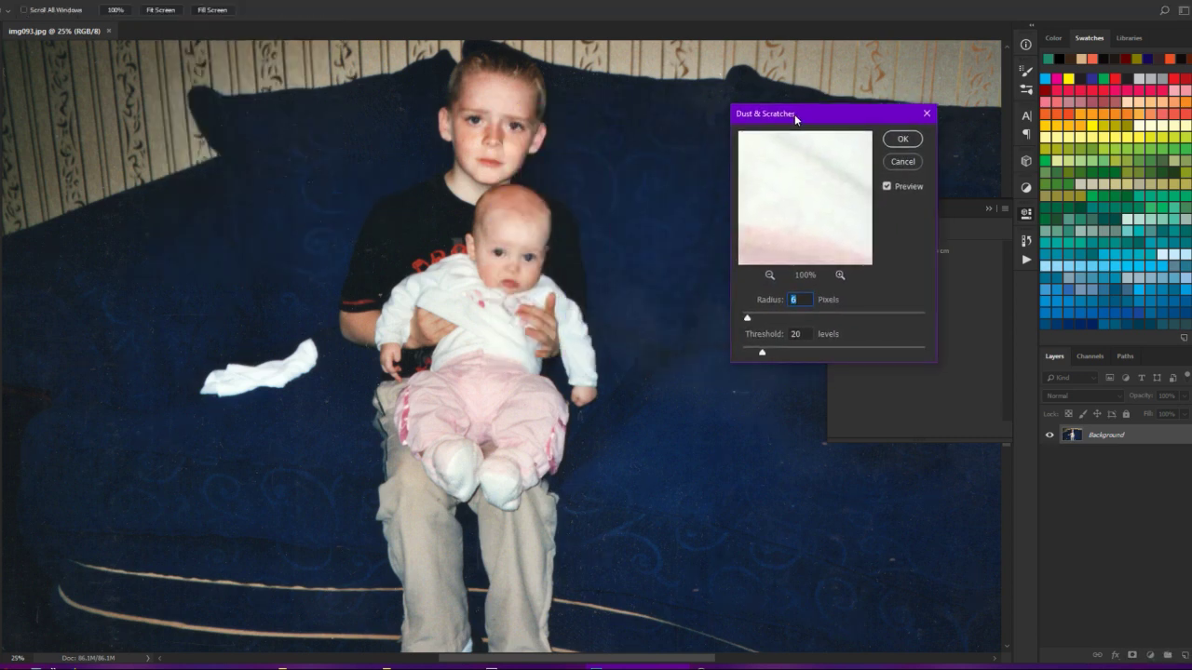
click(901, 140)
- Examine the sofa, wallpaper and children at different magnifications for remaining dust specks
key(o)
key(ctrl+minus)
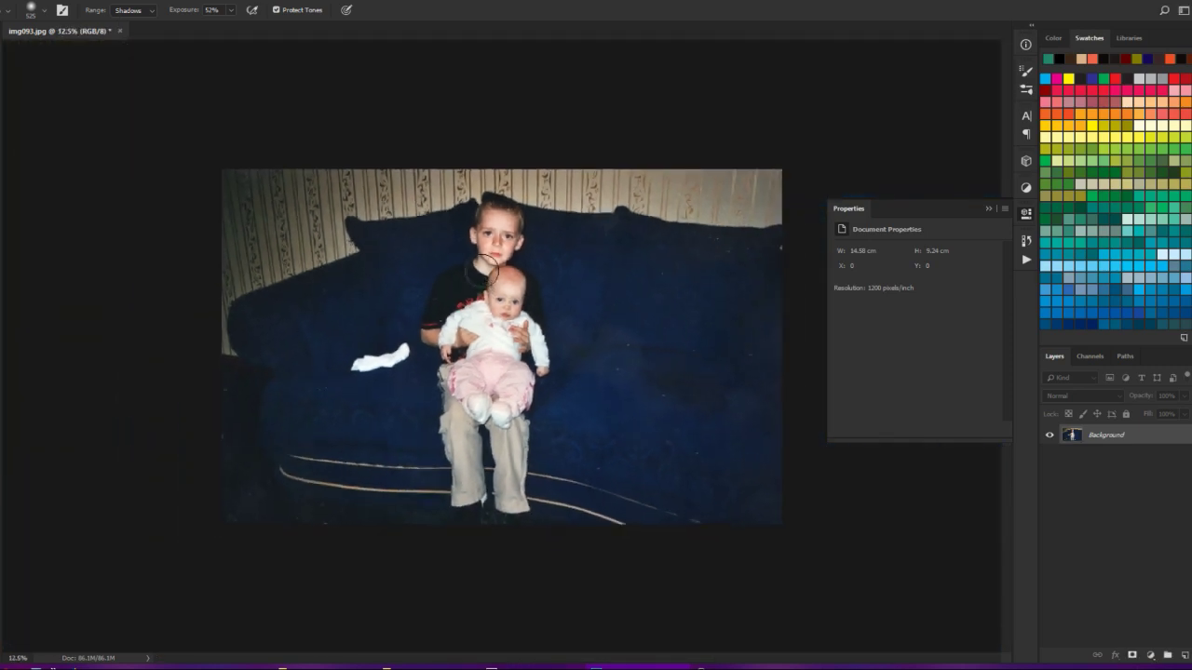
key(ctrl+plus)
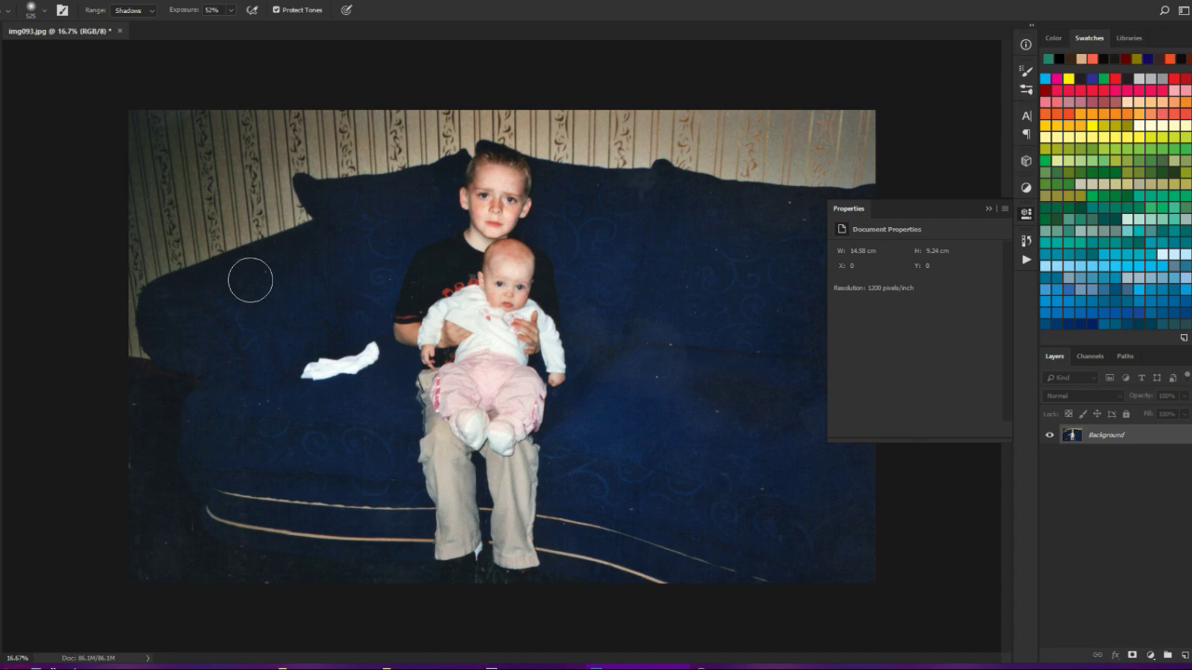
key(ctrl+plus)
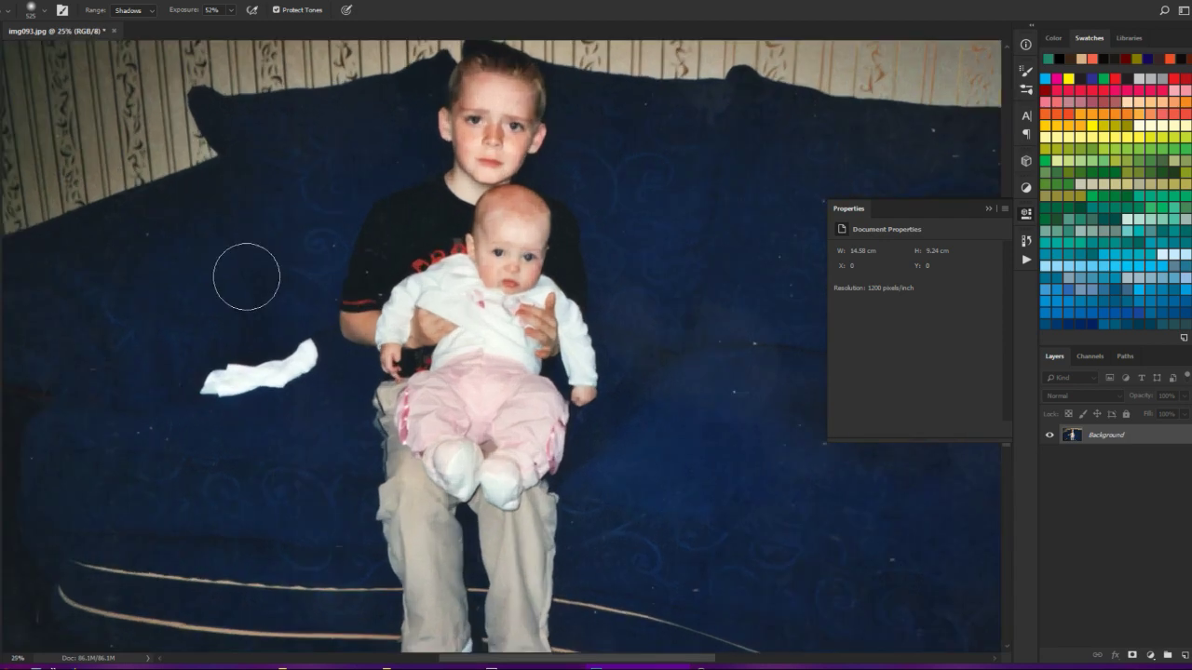
scroll(247, 277, up, 2)
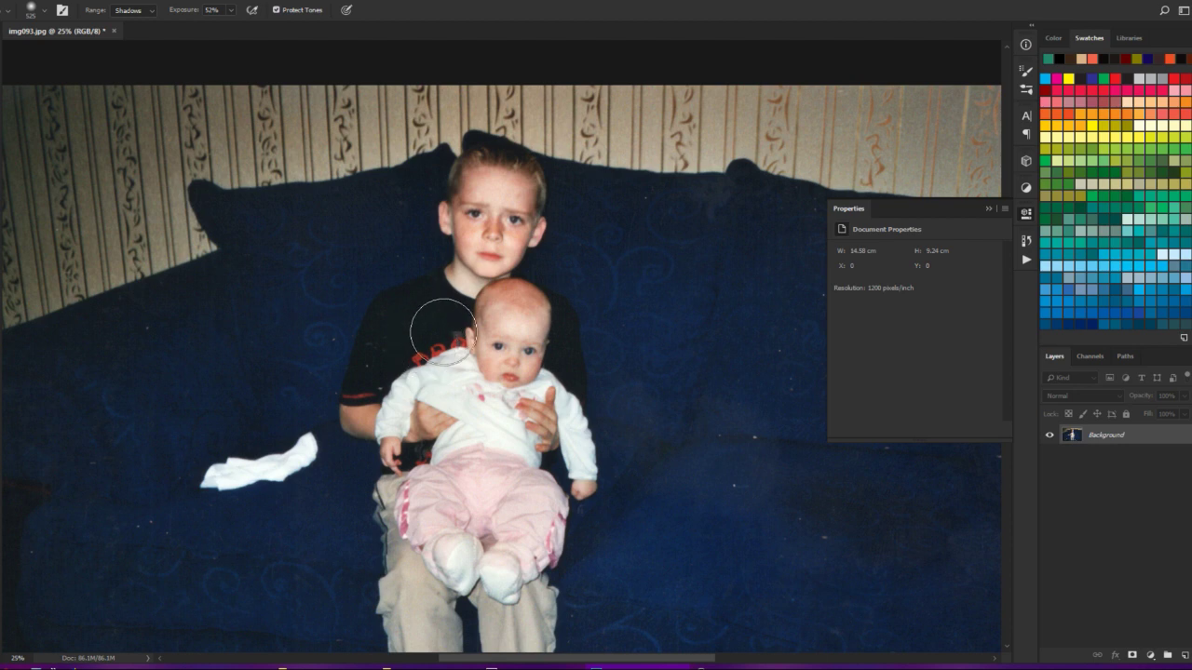
key(ctrl+minus)
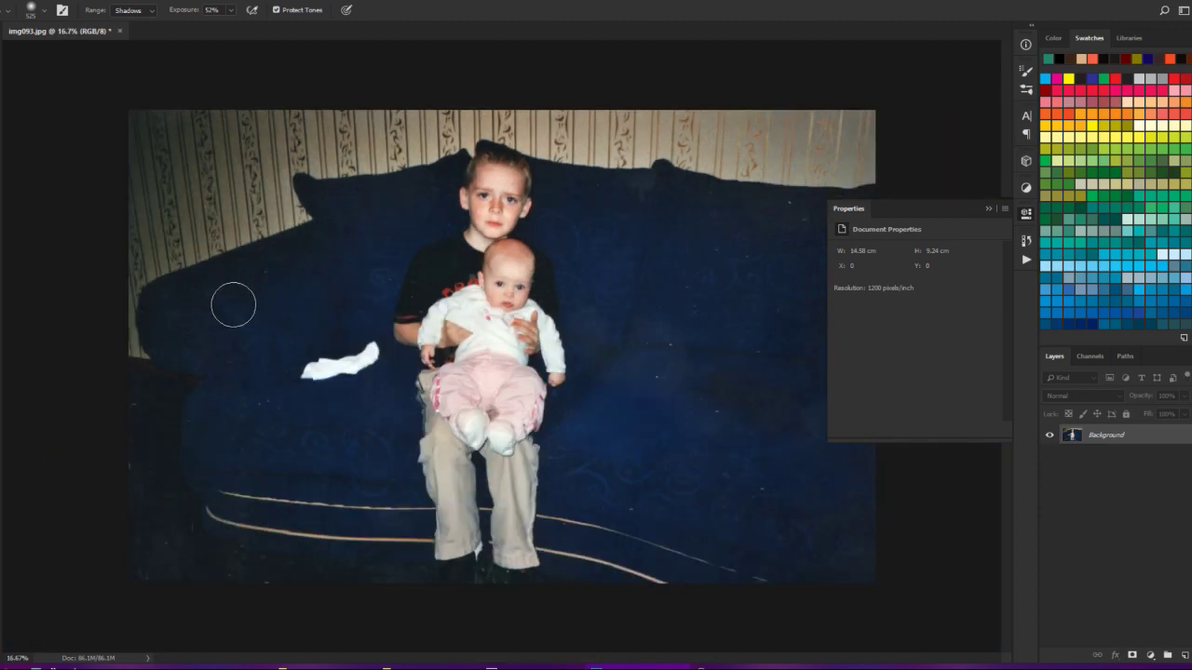
- Remove the dust specks from the sofa seat and cushion crease beside the baby with the content-aware Spot Healing Brush
key(j)
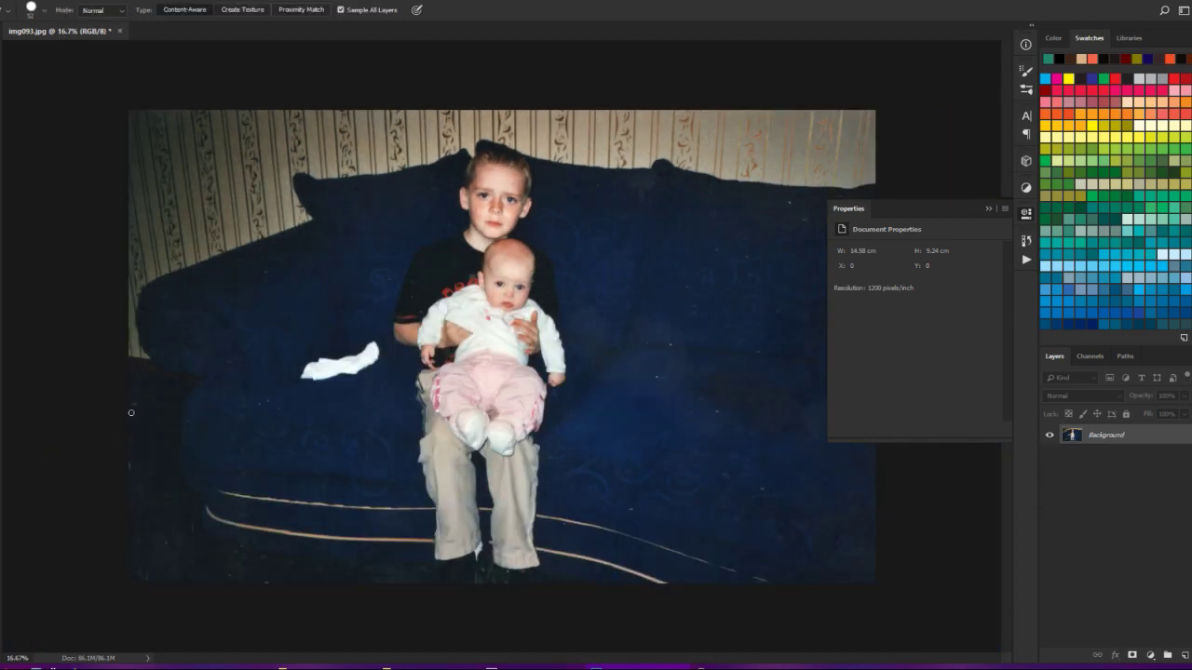
key(ctrl+plus)
drag(570, 660, 456, 659)
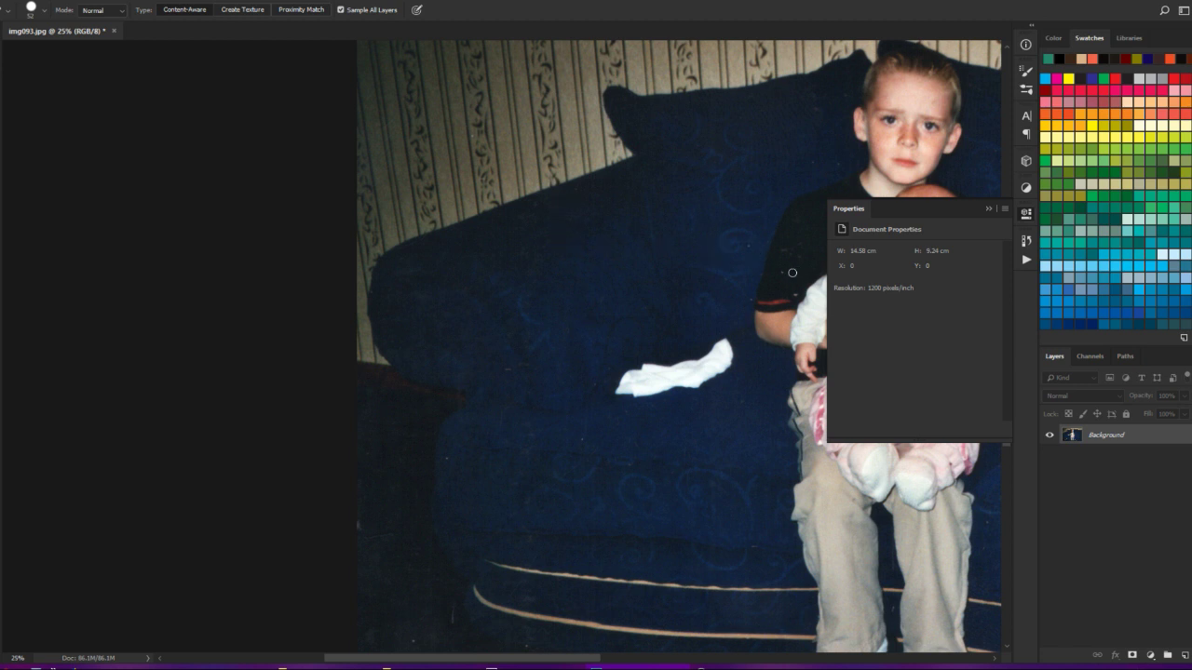
scroll(724, 312, down, 2)
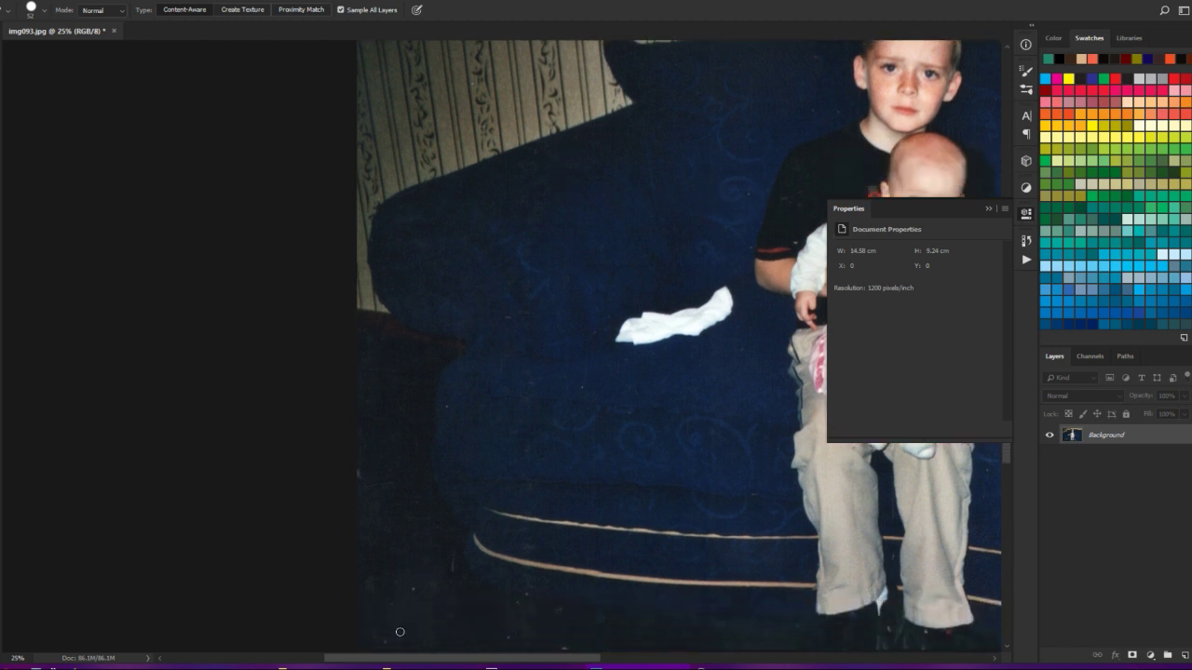
scroll(526, 610, down, 2)
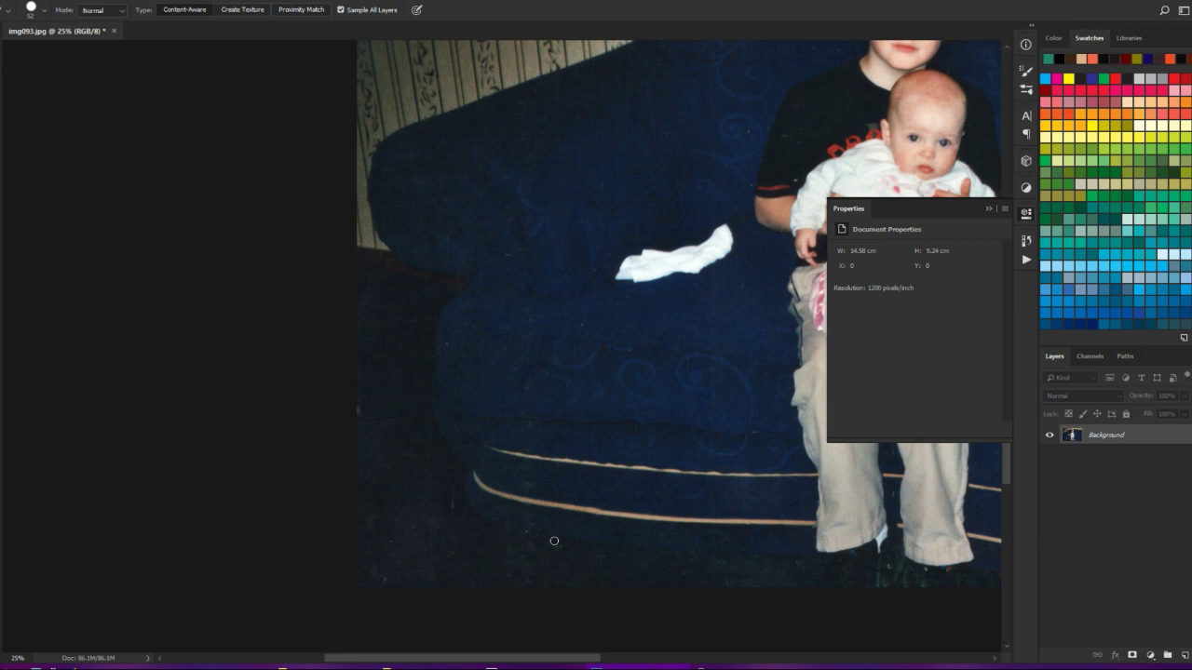
scroll(556, 538, down, 1)
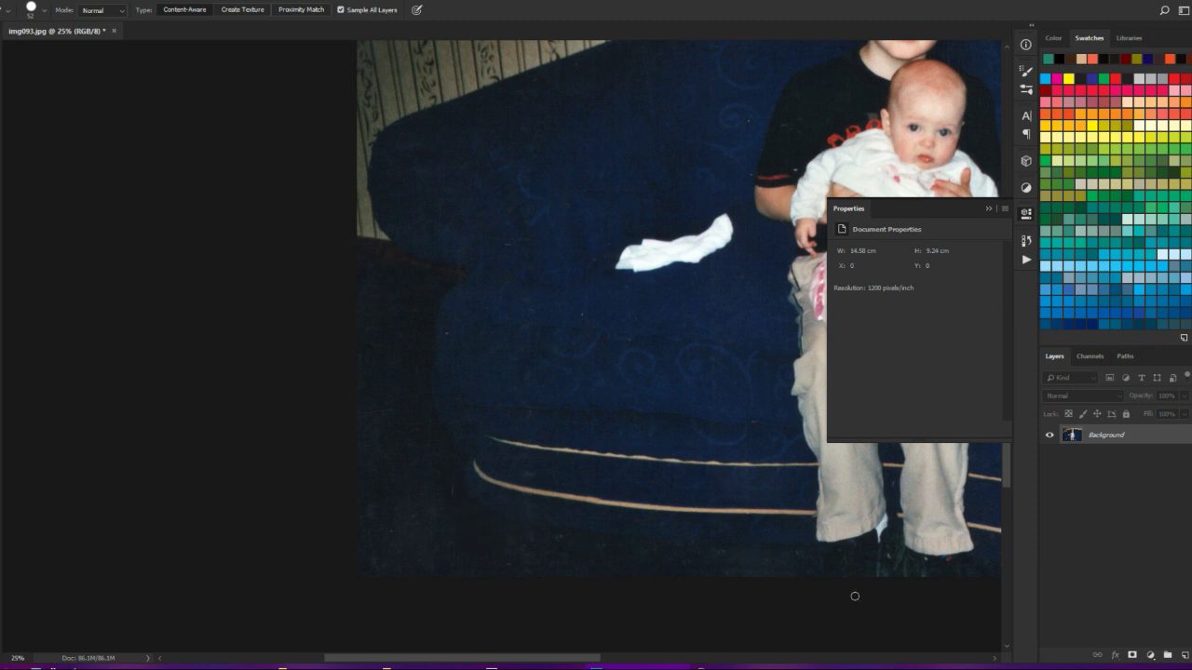
drag(597, 659, 756, 651)
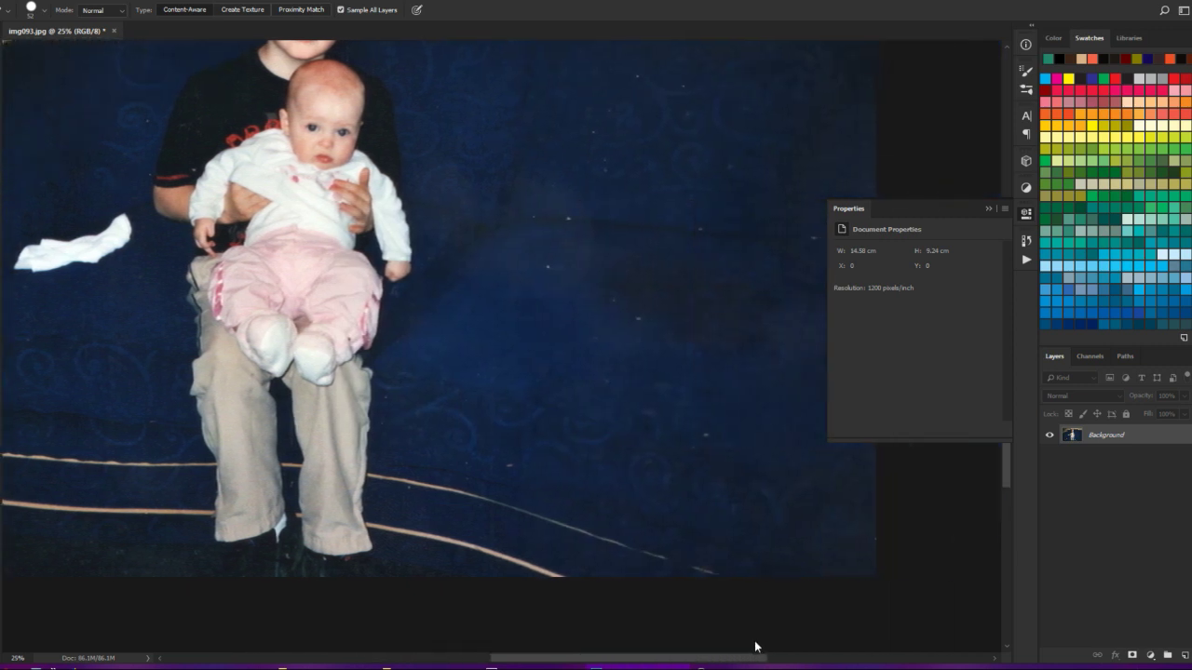
click(509, 468)
click(547, 265)
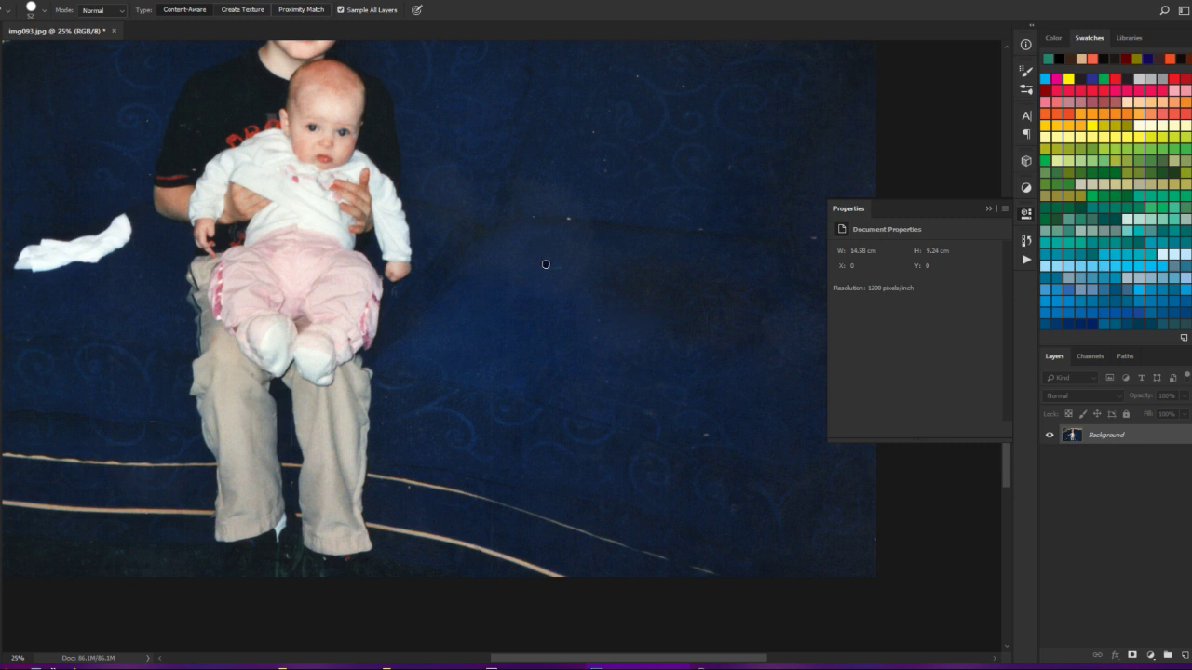
click(570, 218)
click(538, 218)
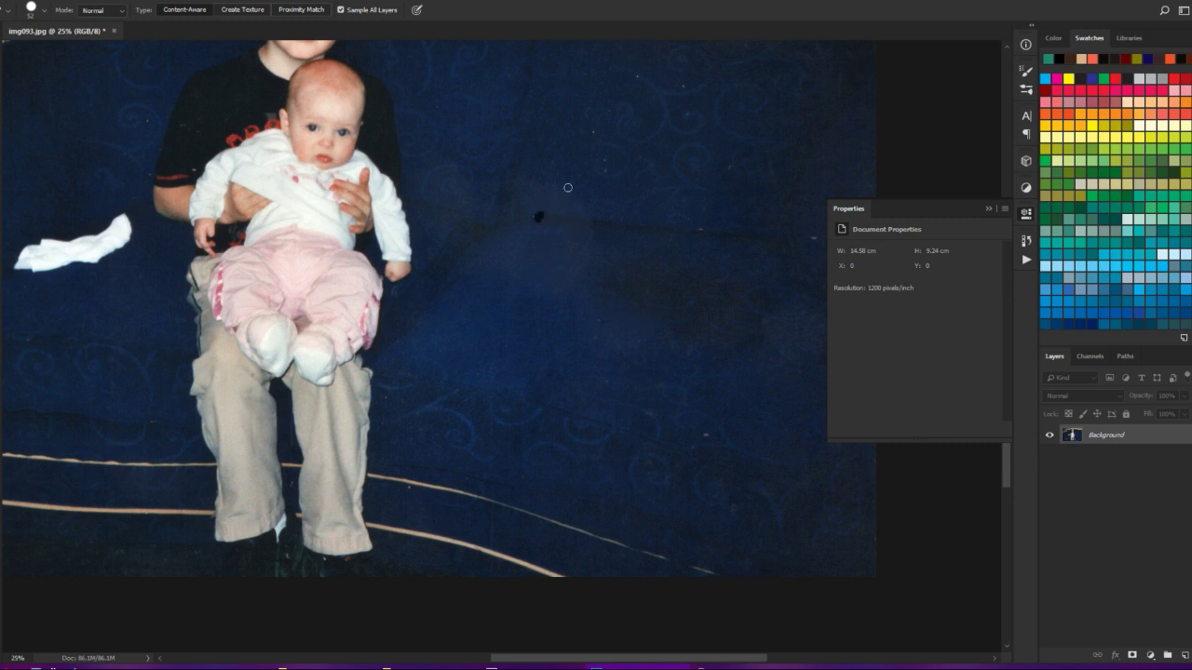
- Heal the scattered light specks on the sofa's upper backrest and along its far side
click(593, 135)
click(684, 87)
click(706, 434)
click(813, 235)
key(ctrl+minus)
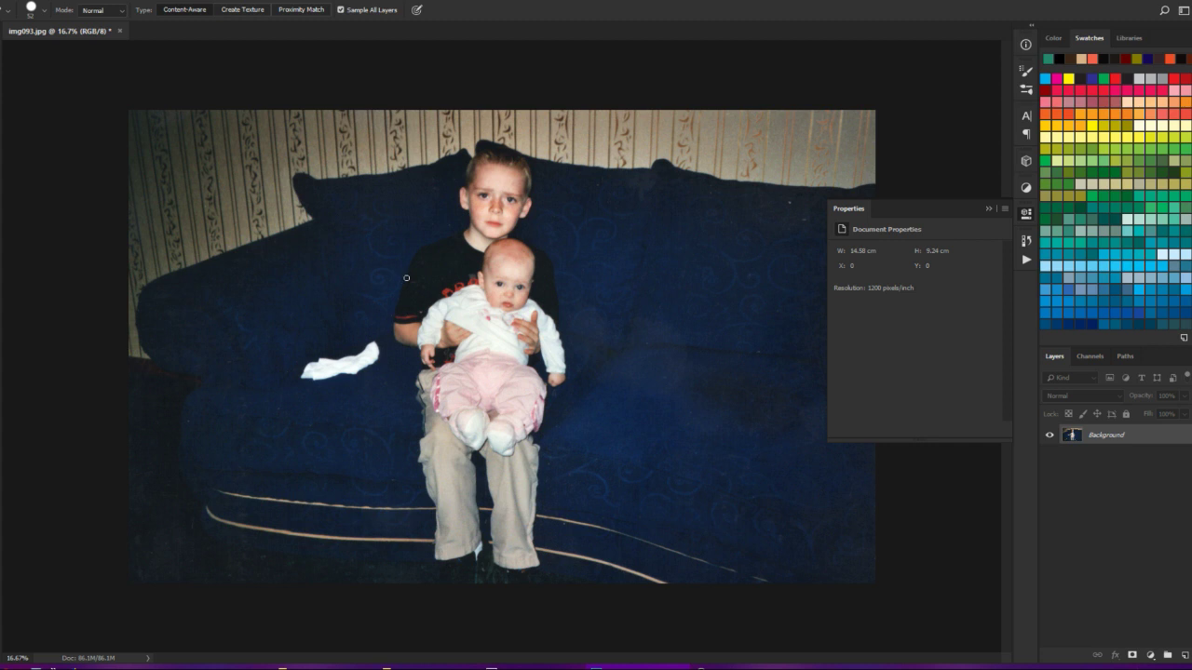
- Heal the white specks near the top edge of the sofa's backrest, below the wallpaper
key(ctrl+plus)
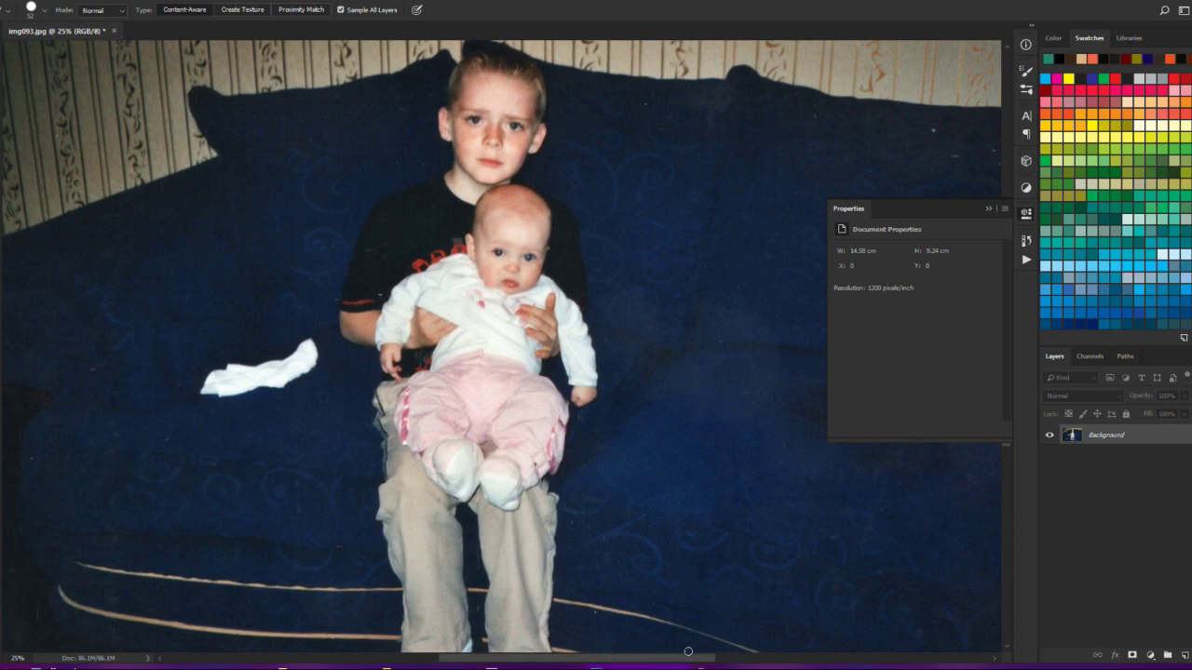
drag(687, 652, 815, 656)
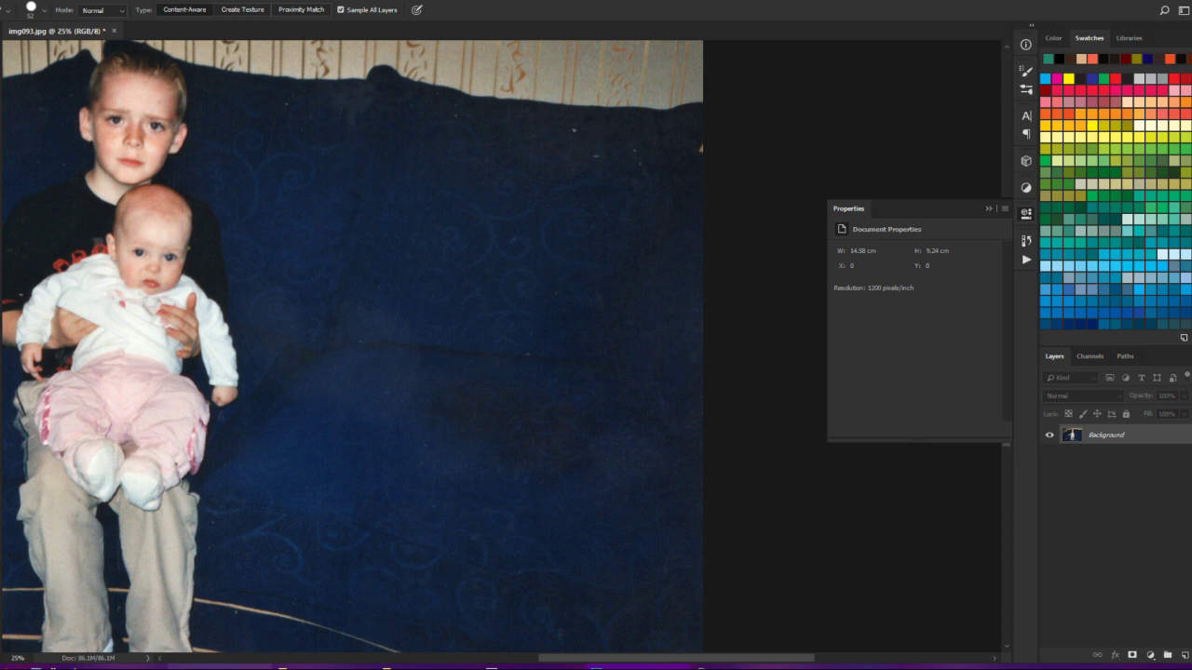
right_click(220, 667)
key(Escape)
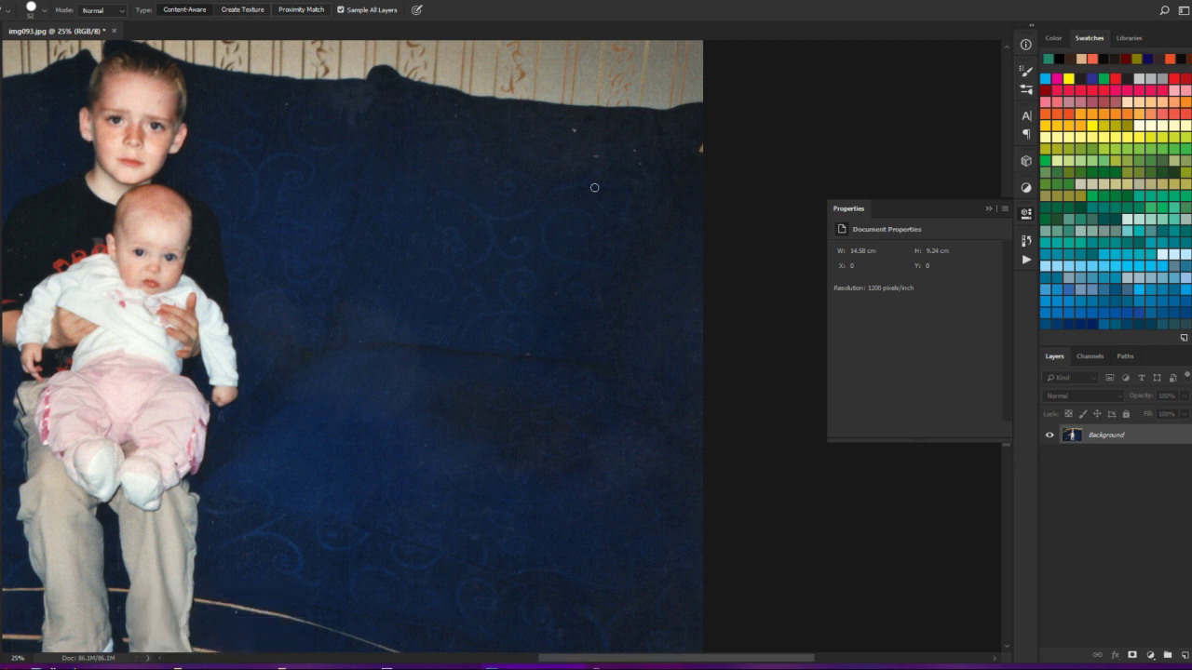
drag(591, 155, 607, 156)
click(577, 131)
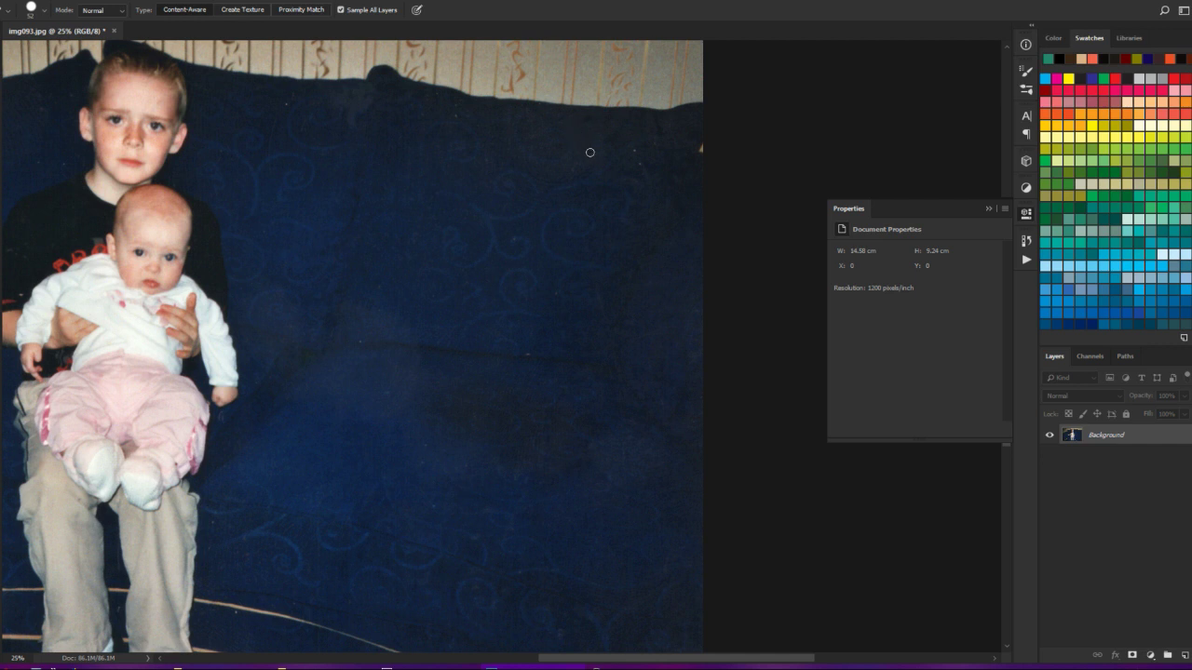
click(638, 168)
scroll(462, 294, down, 5)
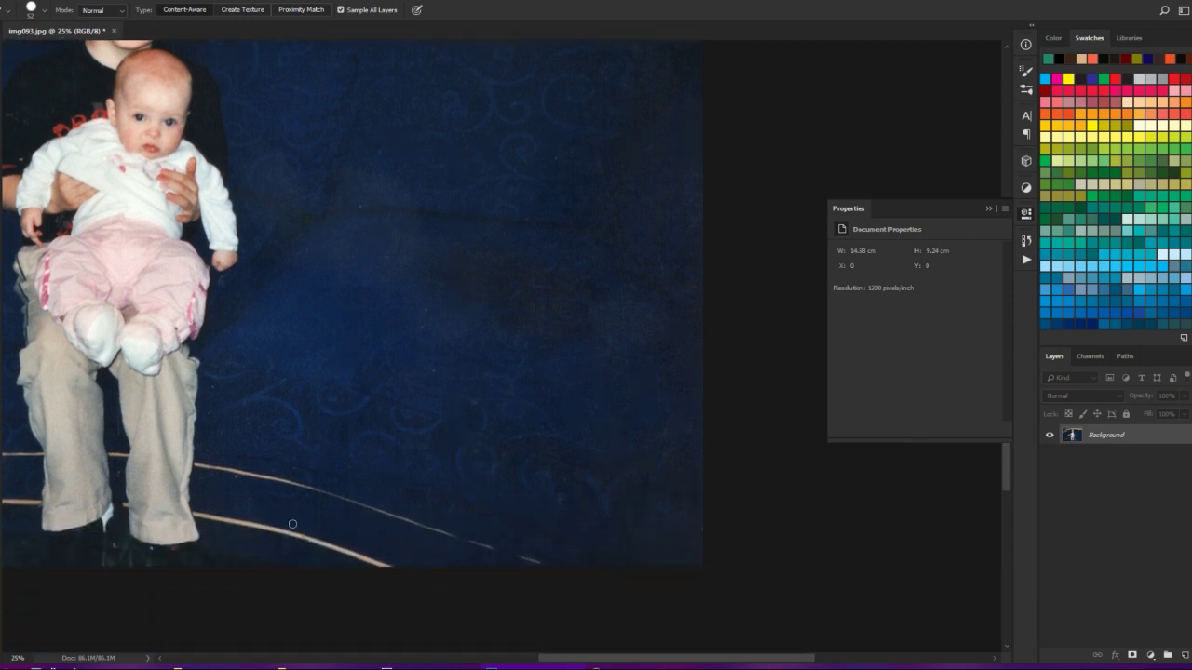
key(ctrl+minus)
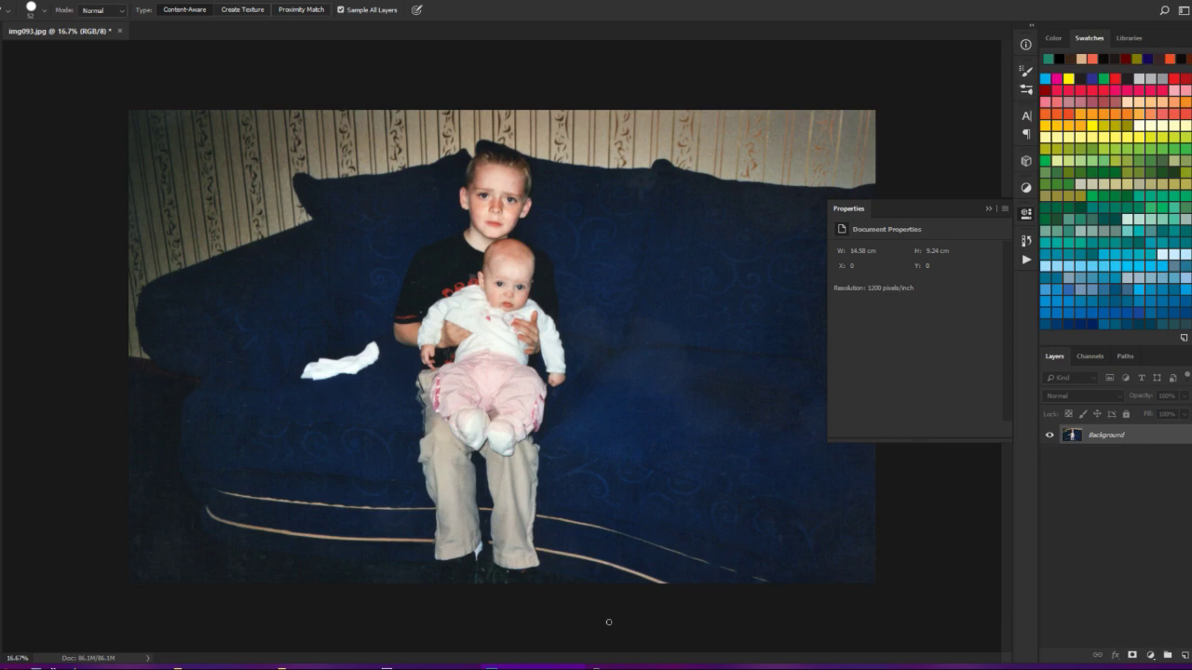
- Lighten the dark patch on the sofa seat with the Dodge tool, using the Shadows range and 17% exposure
key(ctrl+plus)
key(ctrl+plus)
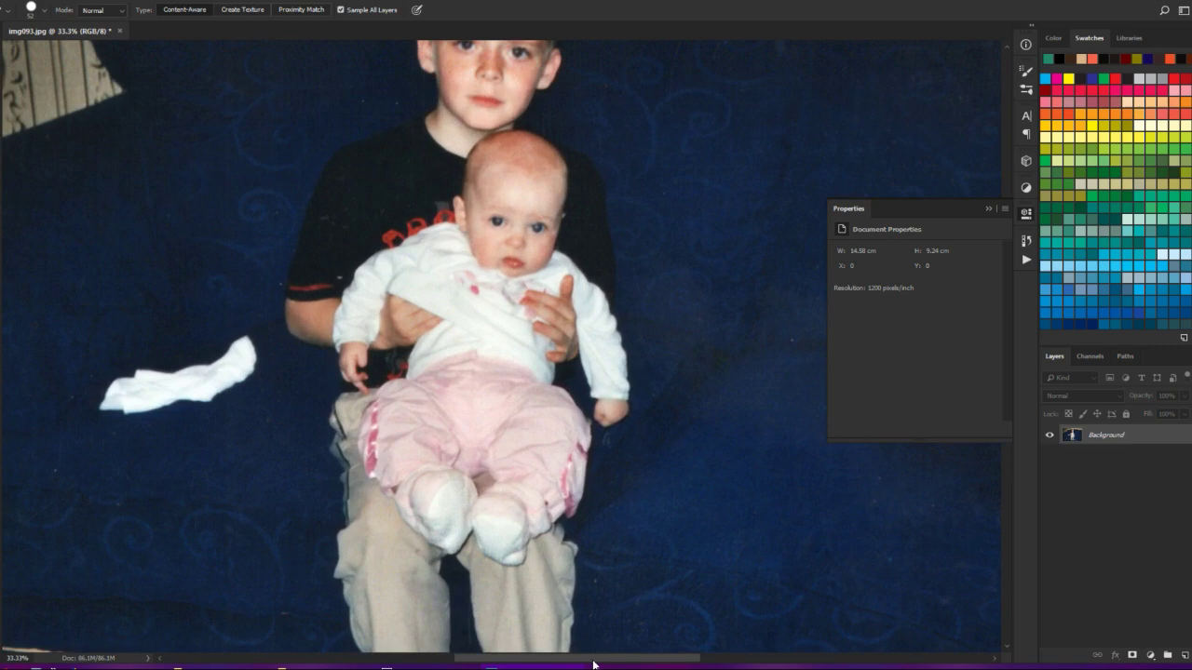
drag(590, 654, 688, 658)
key(ctrl+minus)
key(ctrl+plus)
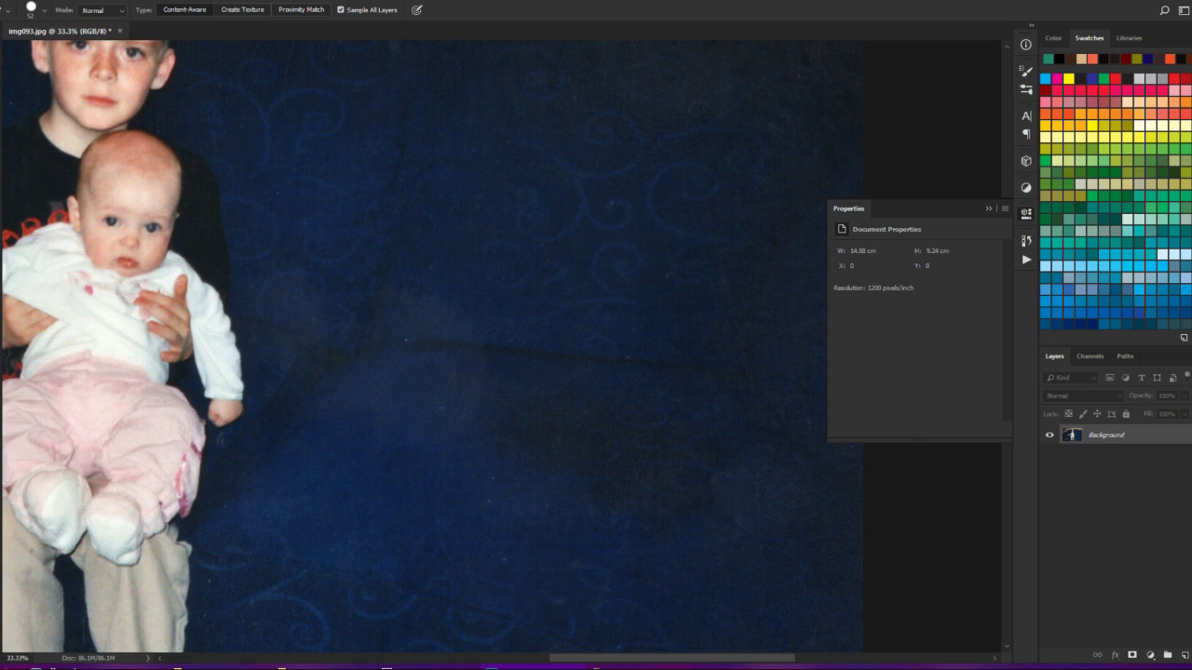
right_click(3, 270)
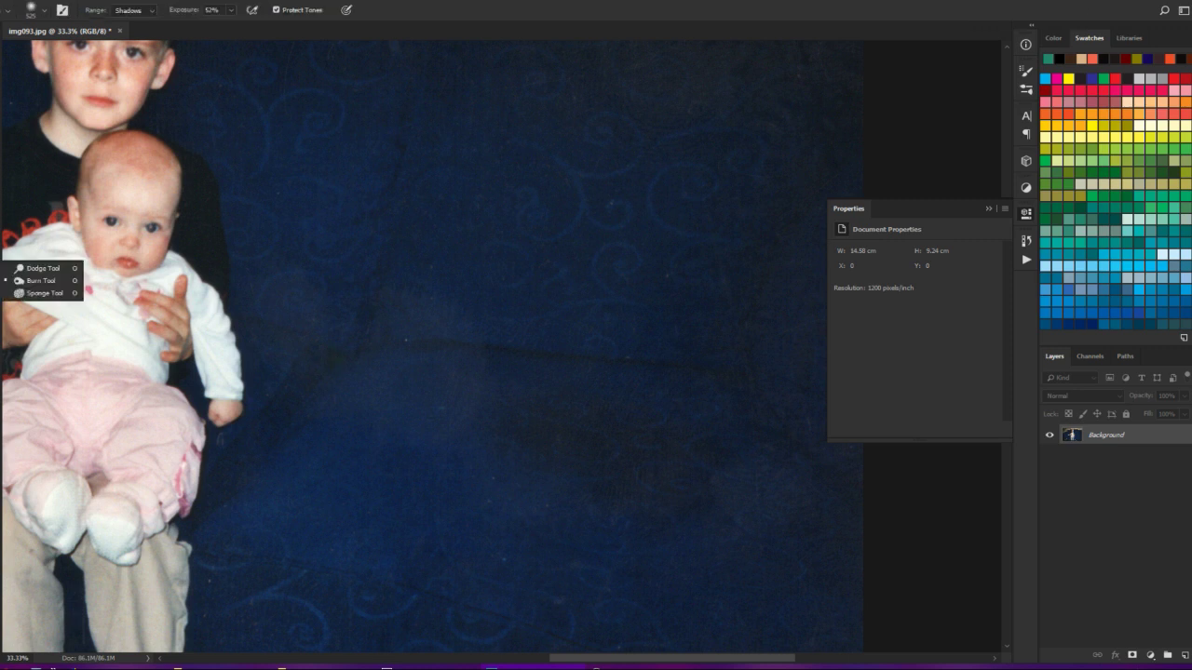
click(38, 277)
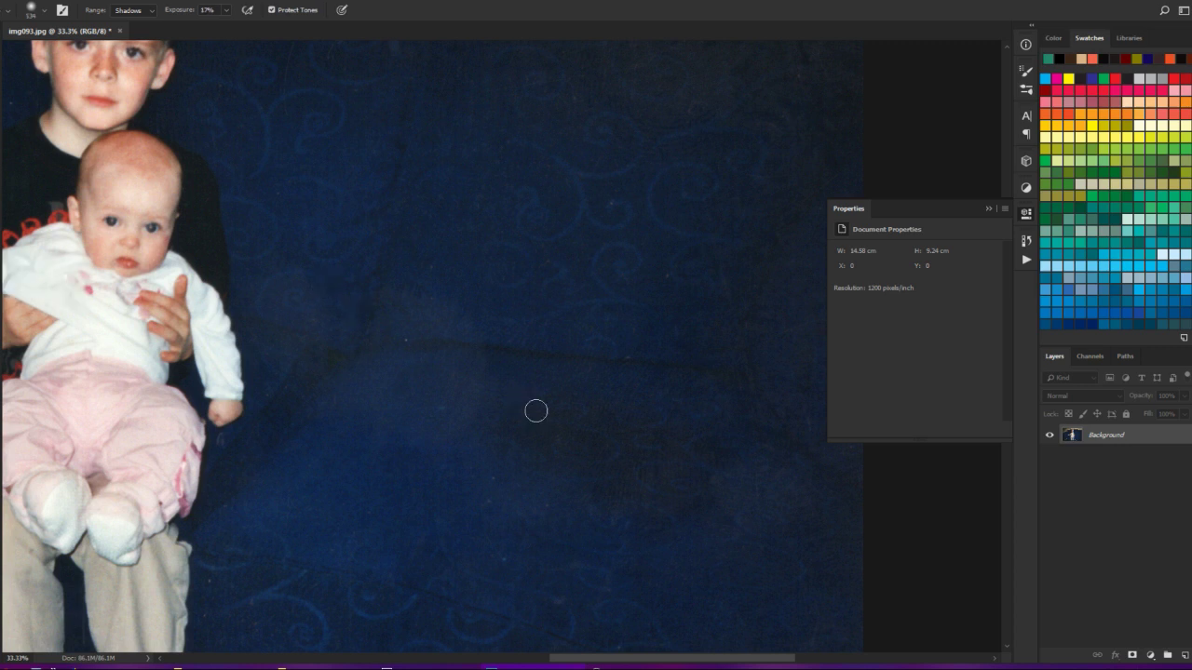
drag(544, 433, 566, 434)
mouse_move(657, 434)
mouse_down()
mouse_move(526, 425)
mouse_move(514, 437)
mouse_move(592, 457)
mouse_move(612, 494)
mouse_move(666, 513)
mouse_move(717, 446)
mouse_move(709, 478)
mouse_move(680, 500)
mouse_move(643, 504)
mouse_move(588, 451)
mouse_move(543, 431)
mouse_up()
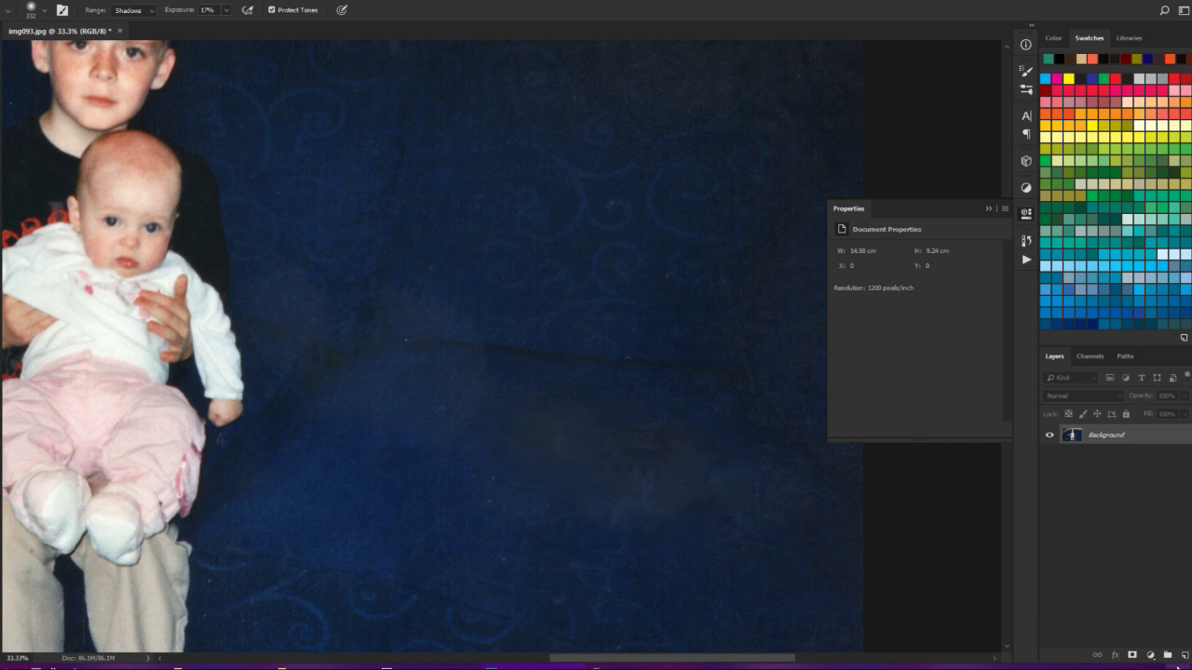
- Add a new layer above the background, ready a larger soft brush, and set the layer's blend mode to Color
click(1184, 655)
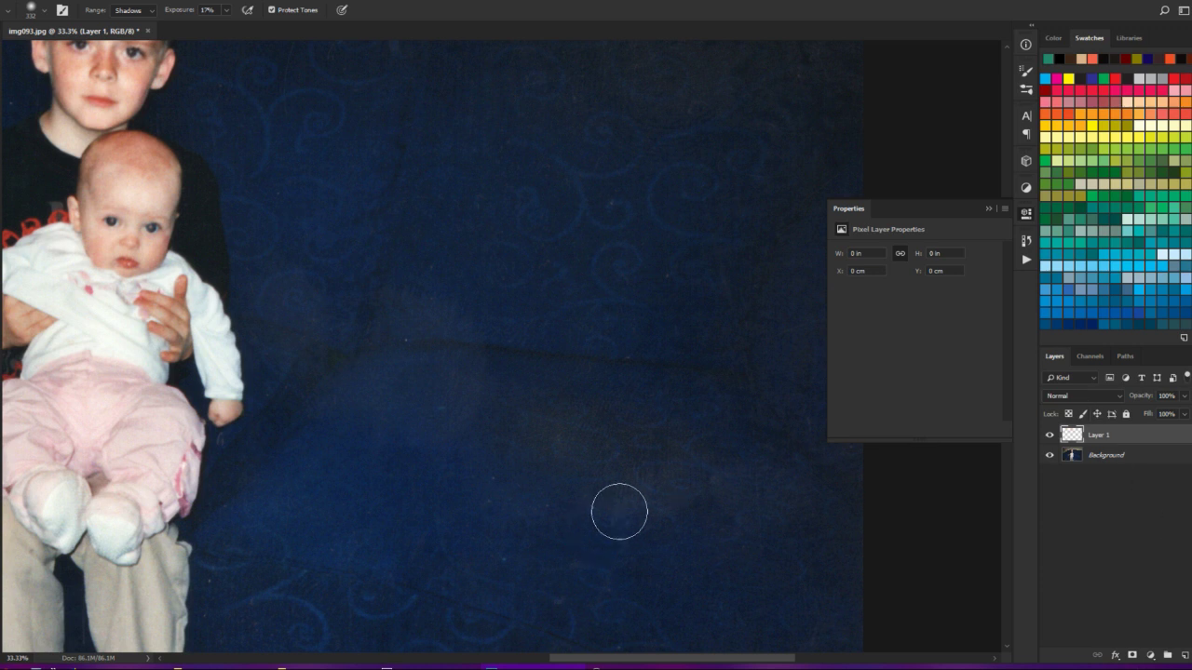
key(b)
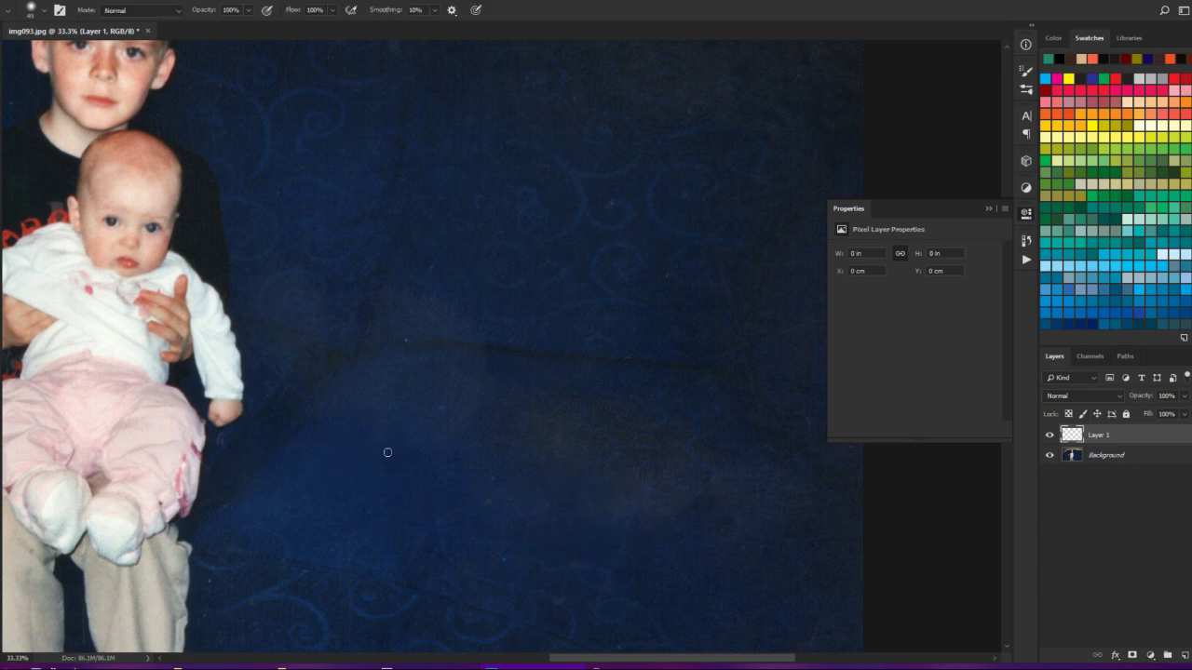
drag(398, 448, 486, 450)
click(1069, 394)
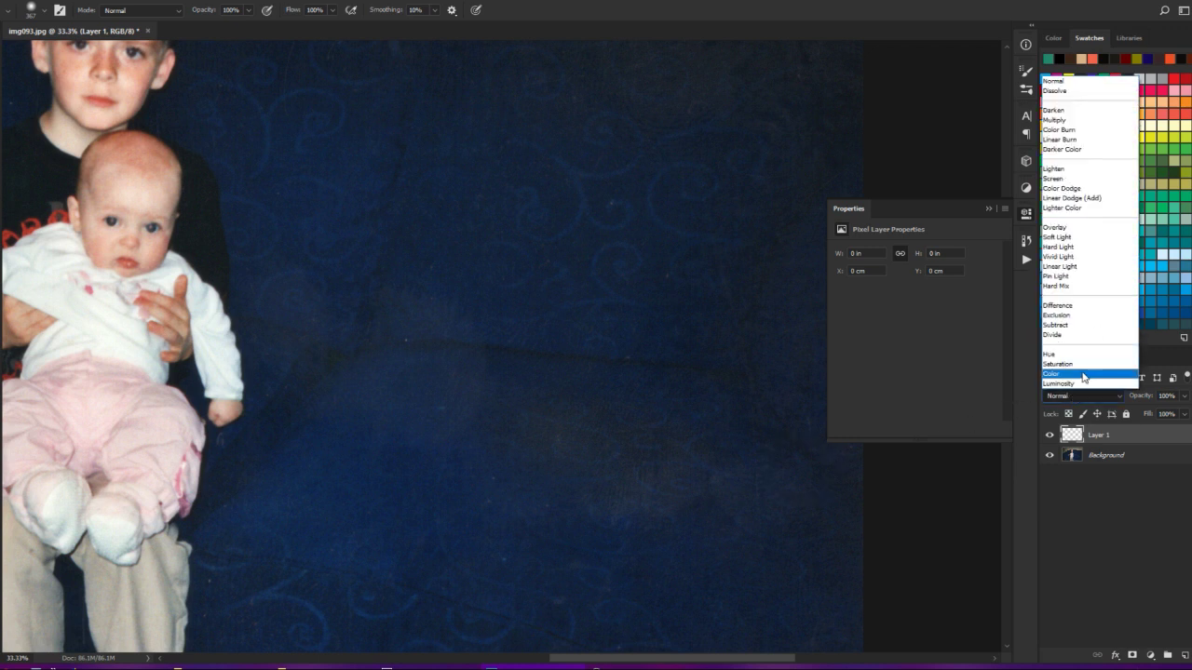
click(1085, 379)
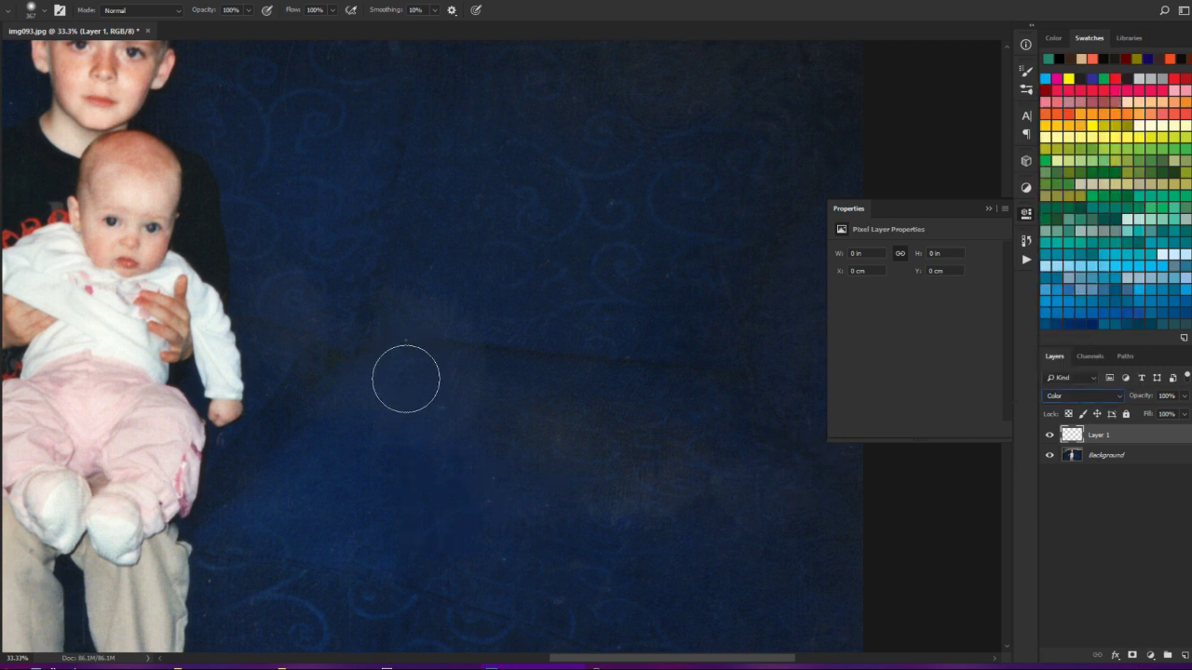
- Sample the sofa's blue and paint it over the discoloured areas of the seat and lower sofa on the Color layer
alt+click(519, 484)
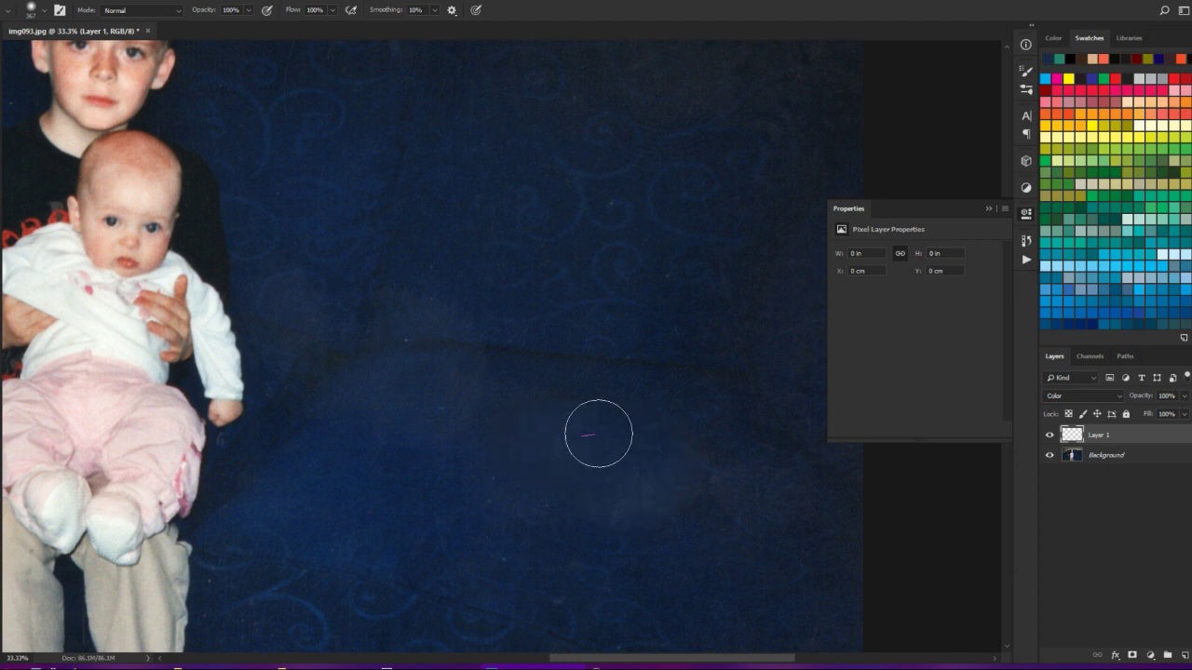
mouse_move(562, 425)
mouse_down()
mouse_move(742, 484)
mouse_move(772, 505)
mouse_move(783, 498)
mouse_move(617, 516)
mouse_up()
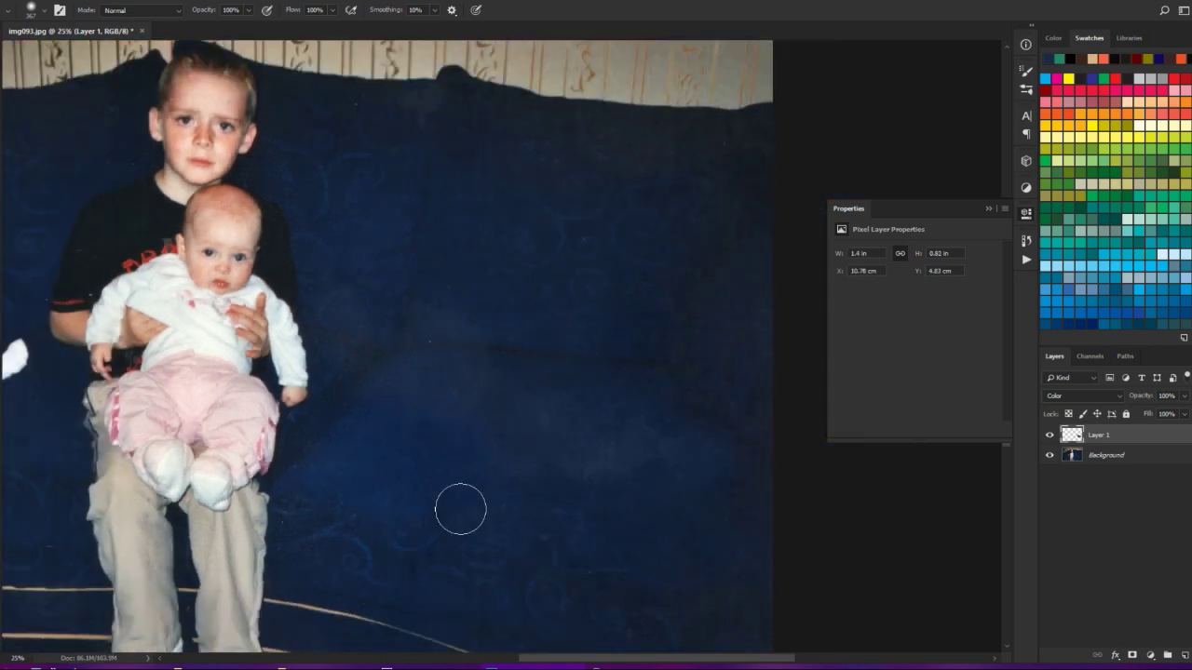
key(ctrl+minus)
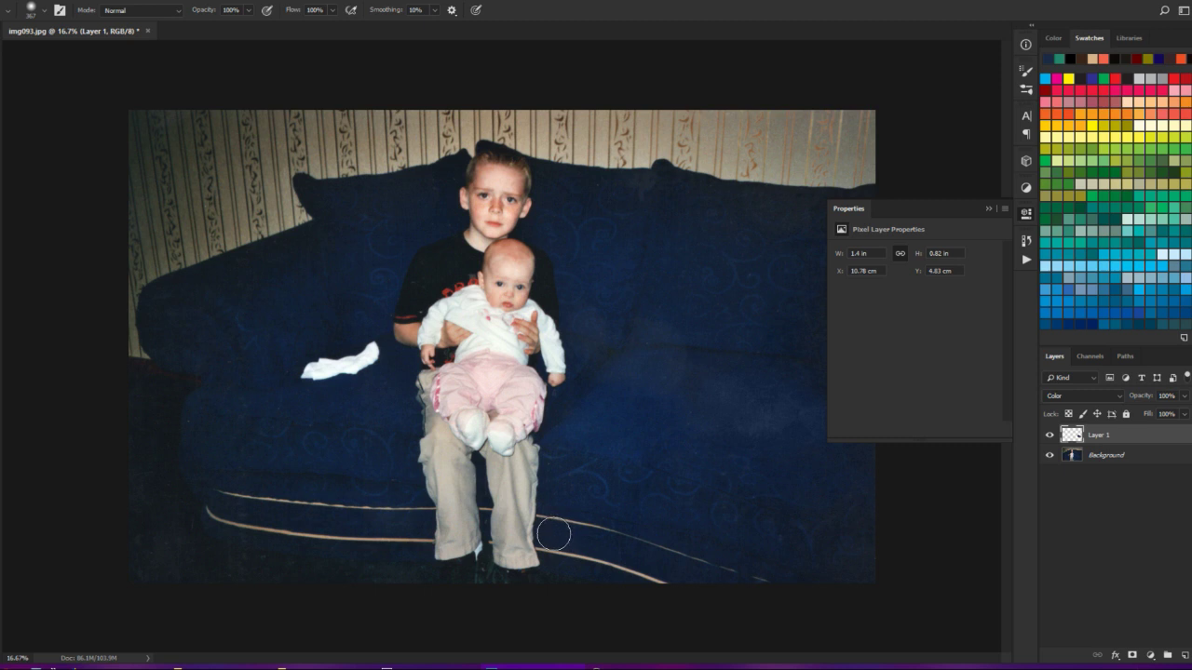
click(553, 535)
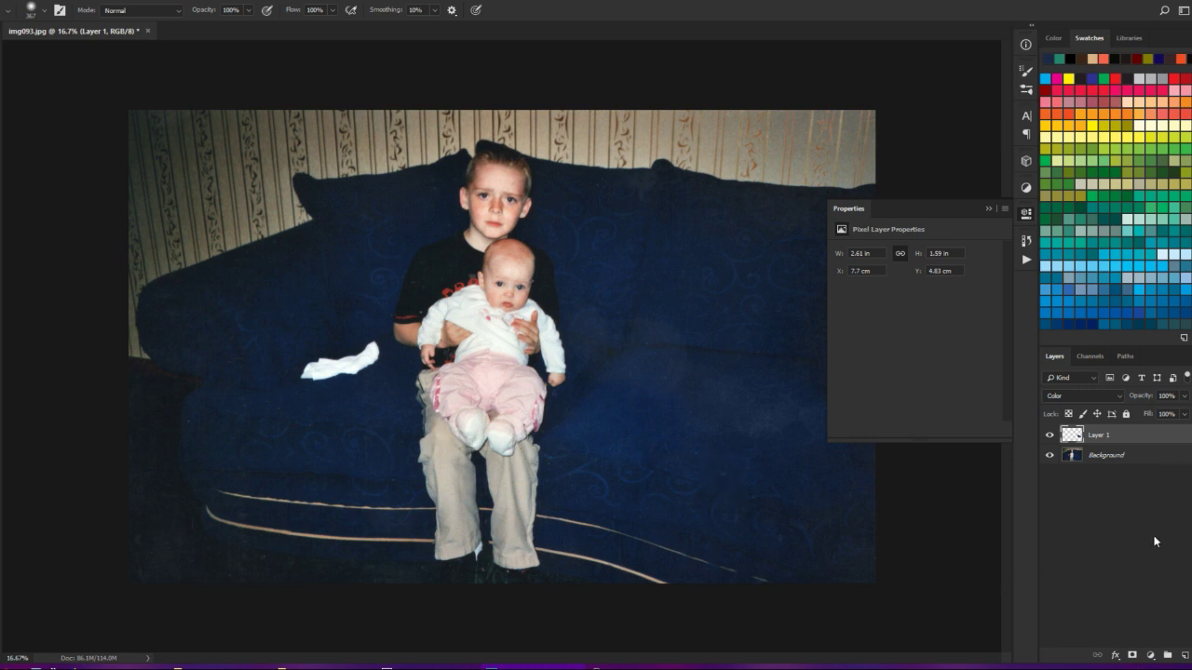
click(1151, 656)
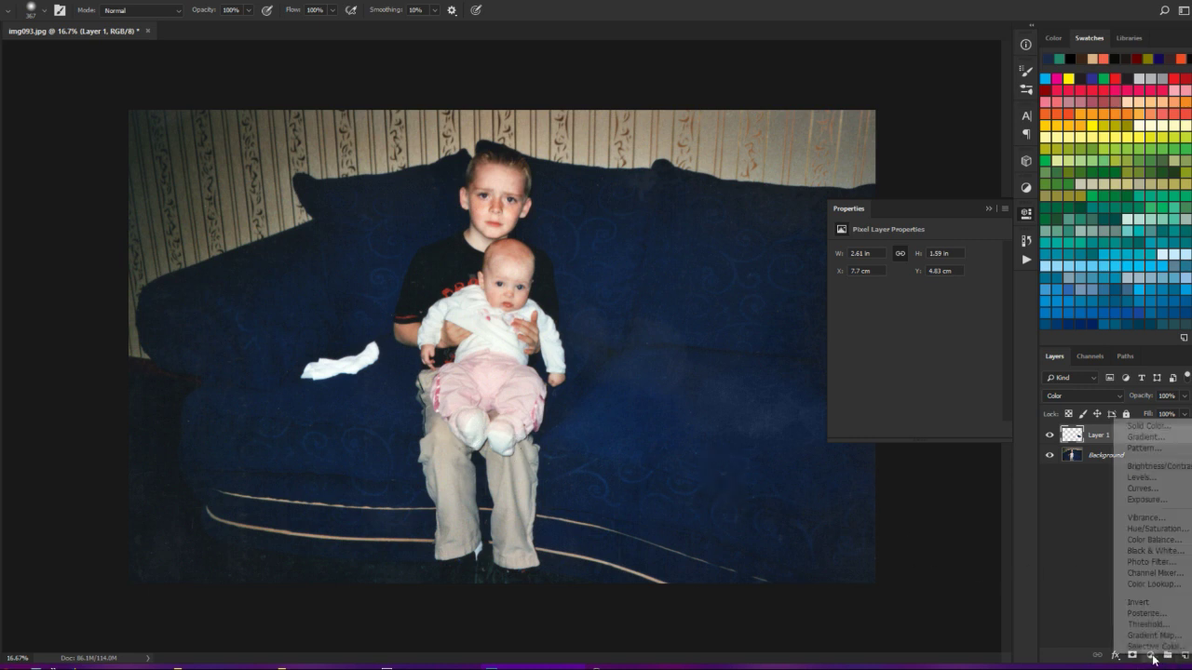
click(1155, 466)
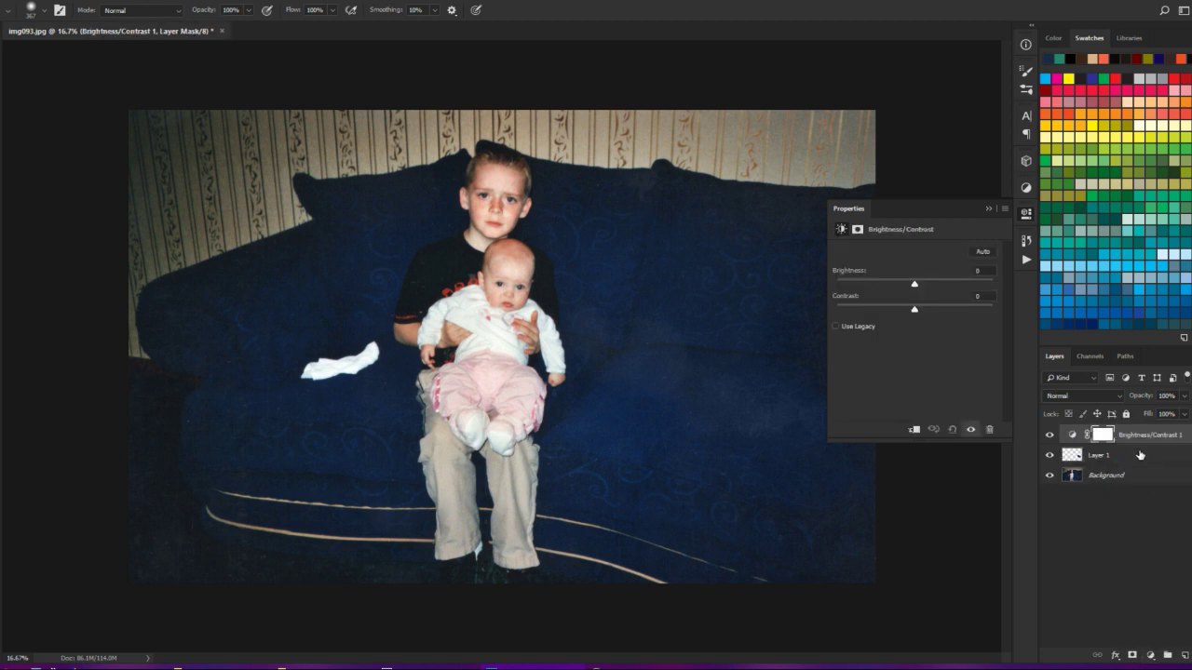
key(ctrl+z)
- Add a Levels adjustment layer and raise the Red channel's shadow input level to 14
click(1151, 656)
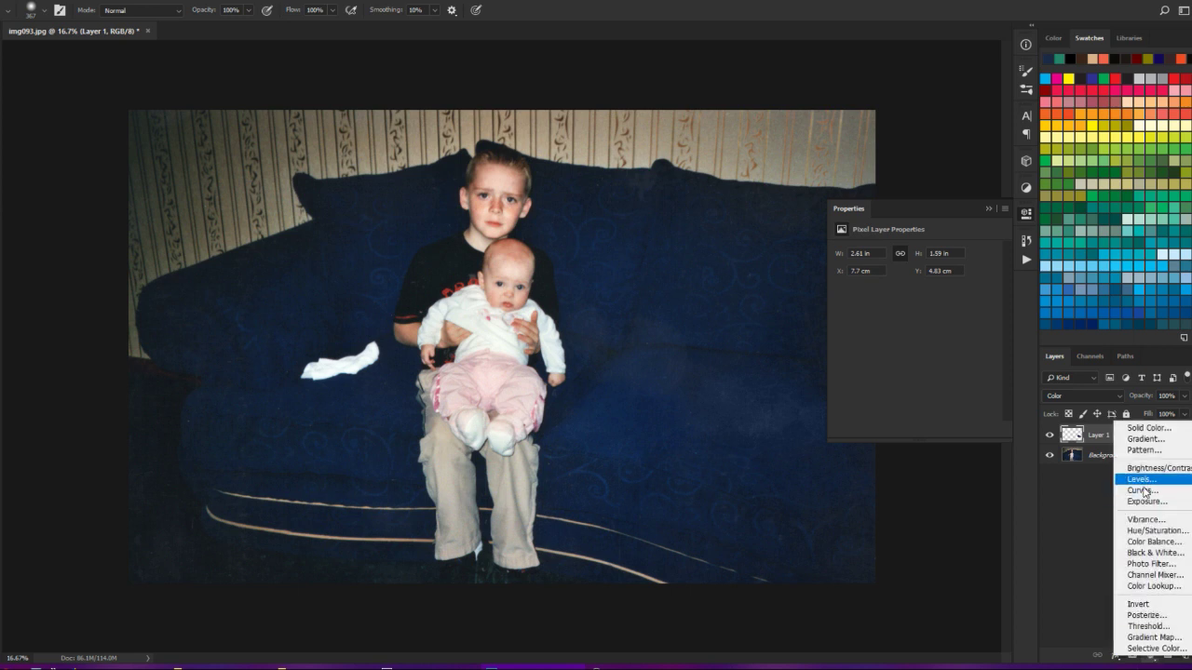
click(1142, 479)
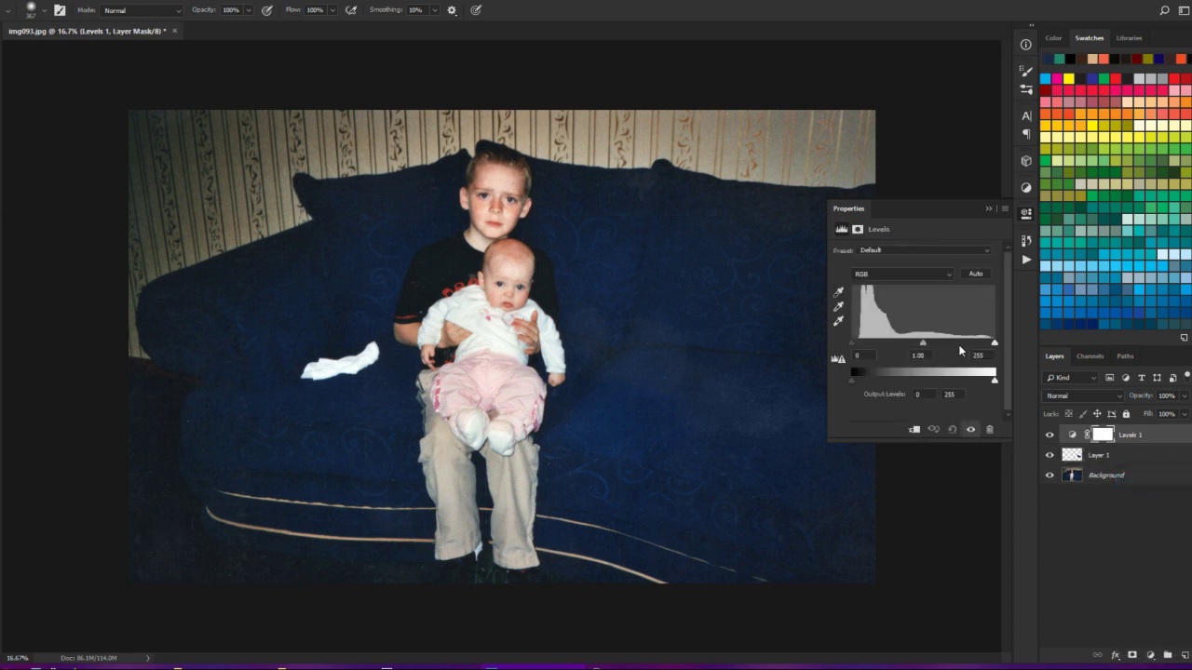
click(910, 277)
click(902, 288)
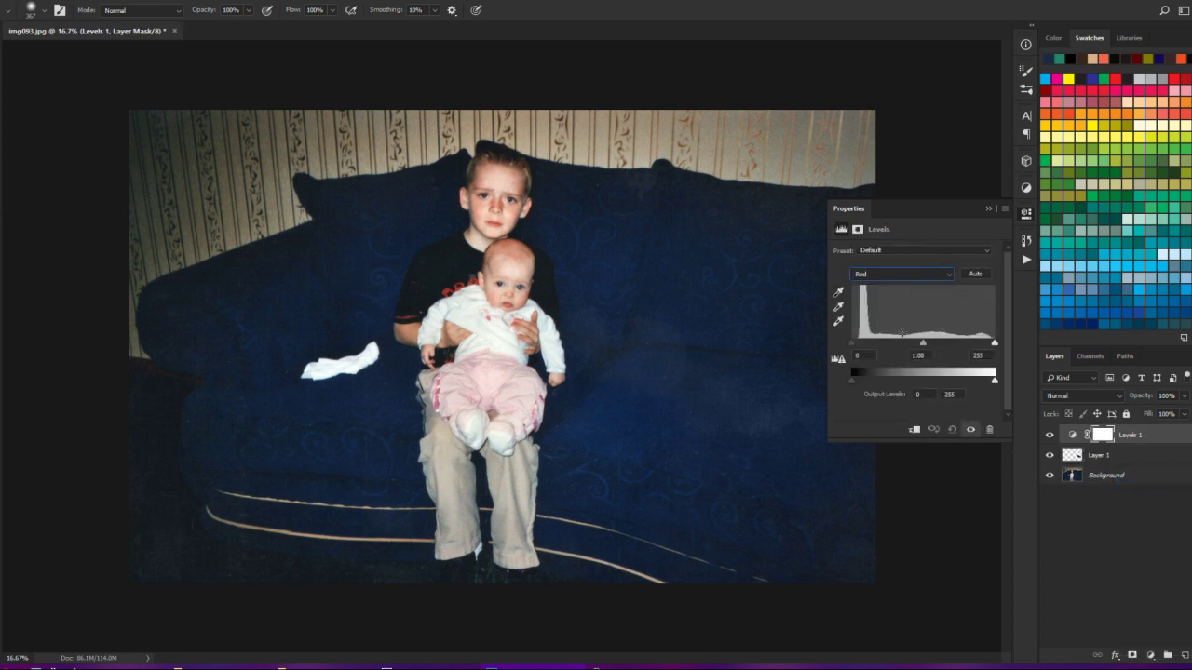
drag(851, 344, 859, 344)
- Raise the Green channel's shadow input level to 20 in the Levels adjustment
click(888, 273)
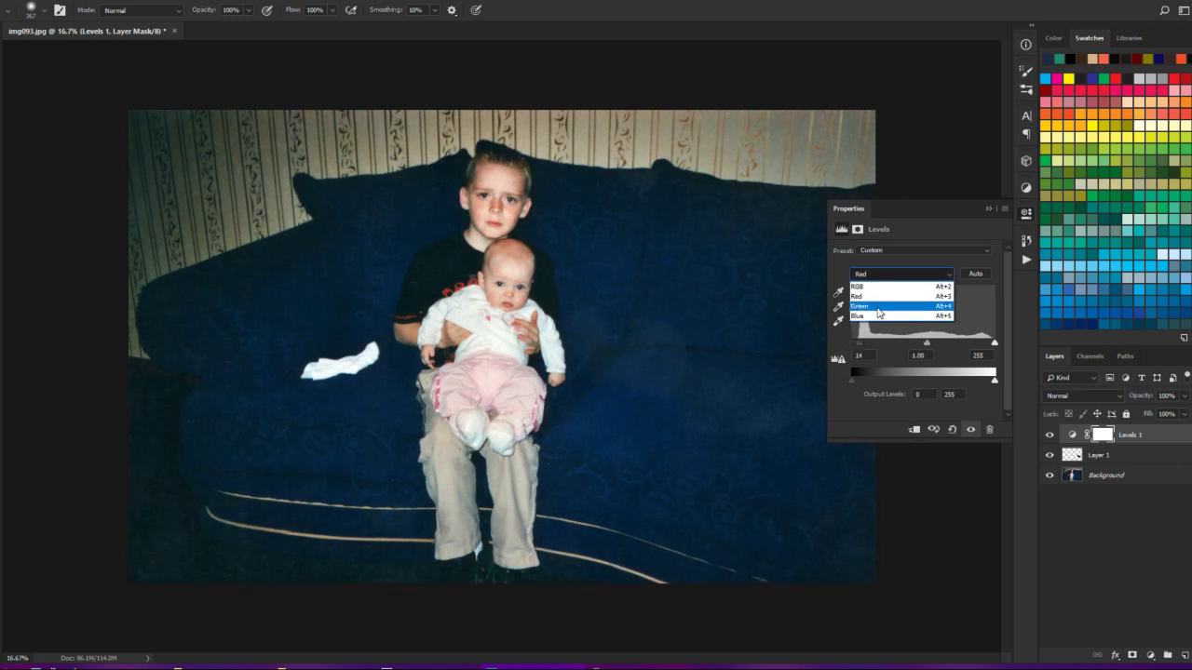
click(879, 303)
drag(851, 344, 862, 344)
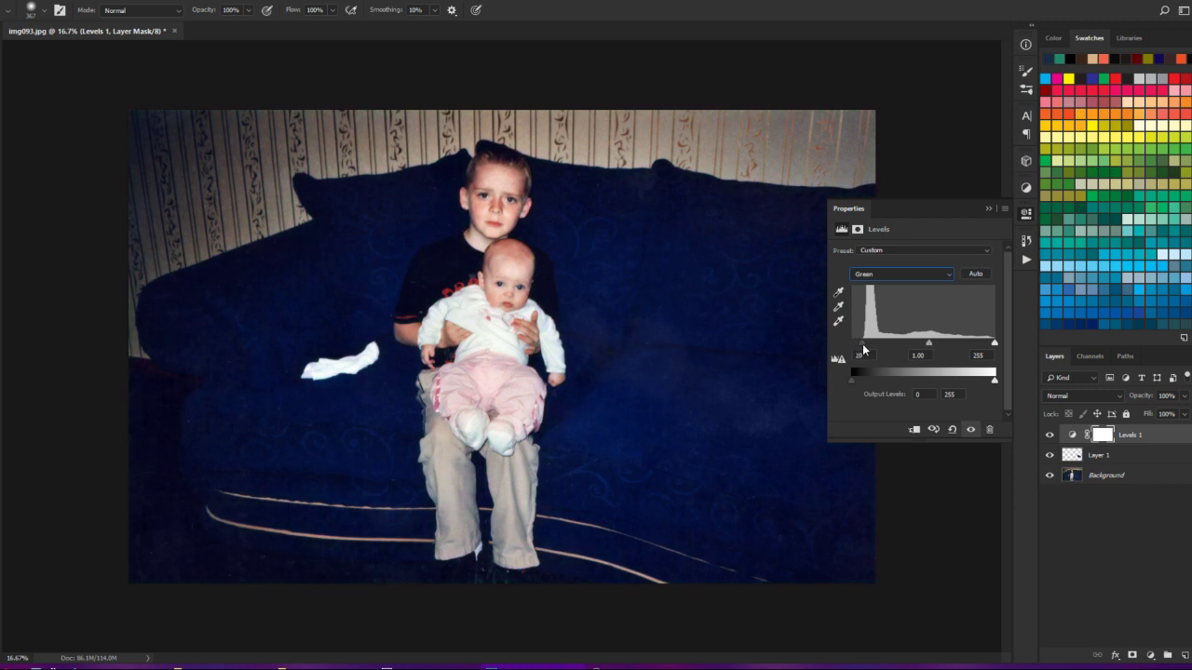
- Set the Blue channel's shadow input level to 24 and highlight input level to 239 in the Levels adjustment, and flatten the image
click(889, 275)
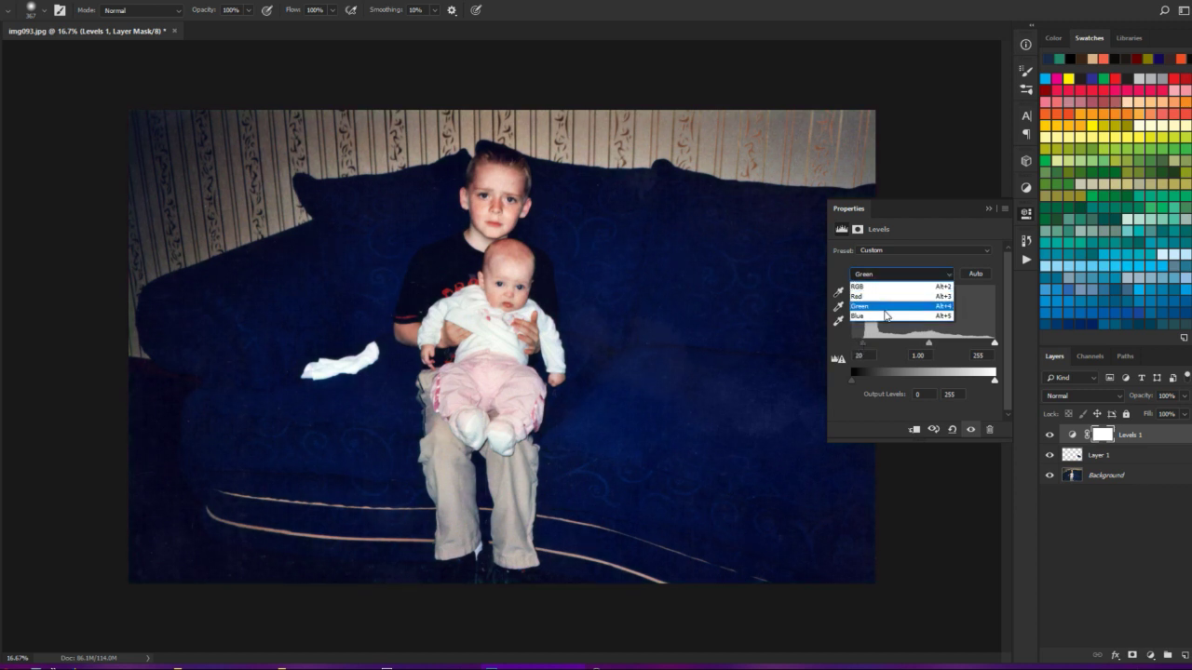
click(883, 317)
drag(854, 343, 865, 344)
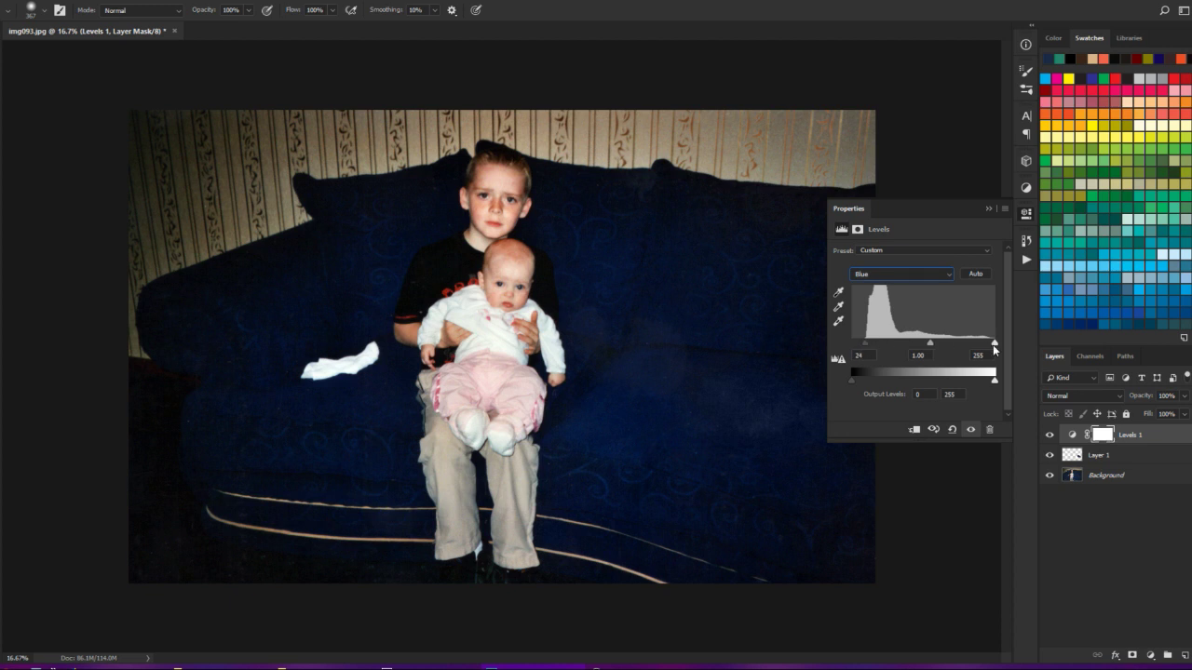
drag(995, 343, 986, 352)
key(ctrl+minus)
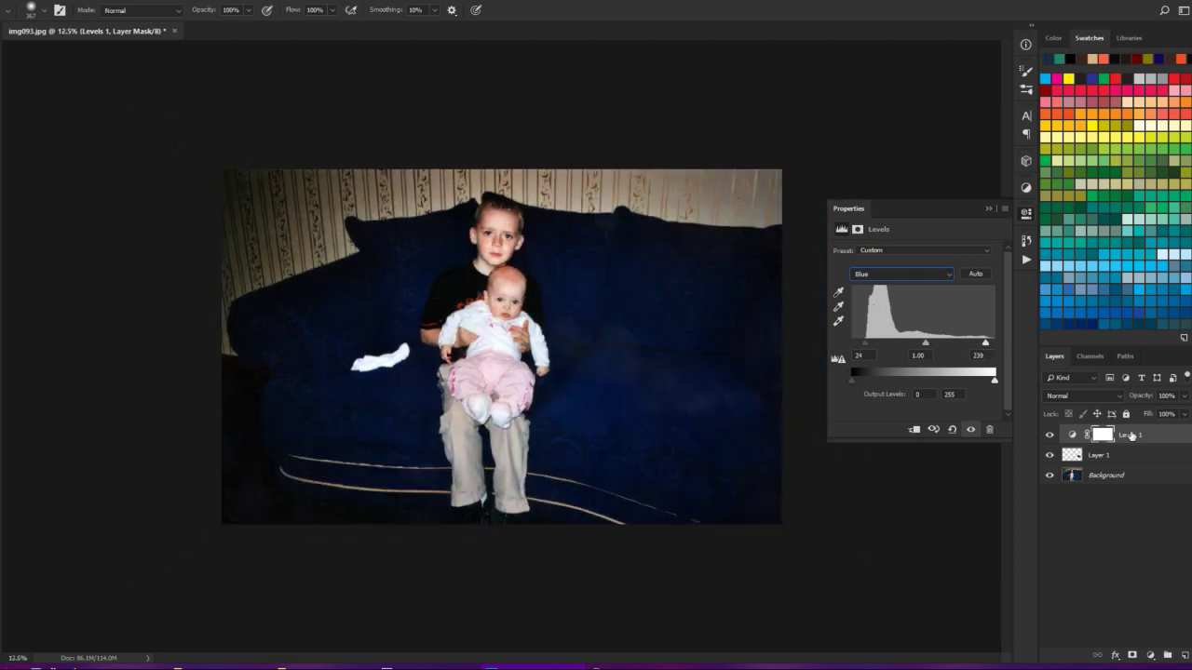
right_click(1106, 476)
click(1142, 604)
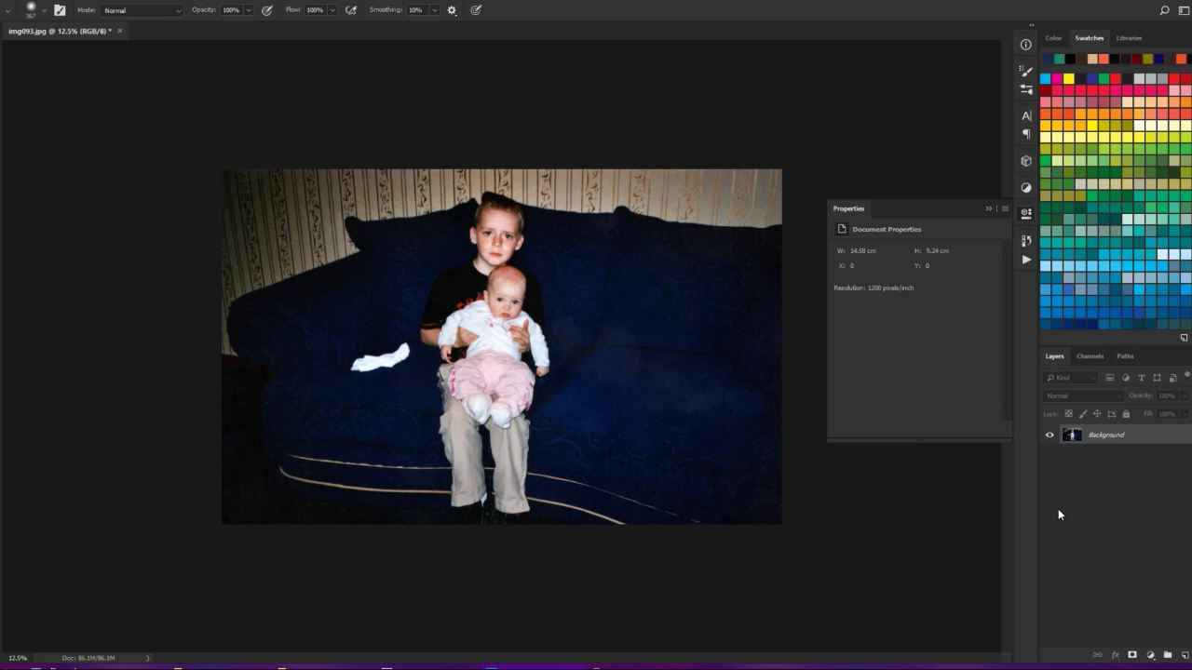
- Try to darken the lighter patch on the sofa seat with the Burn tool on the Shadows range at 52% exposure
key(ctrl+plus)
key(ctrl+plus)
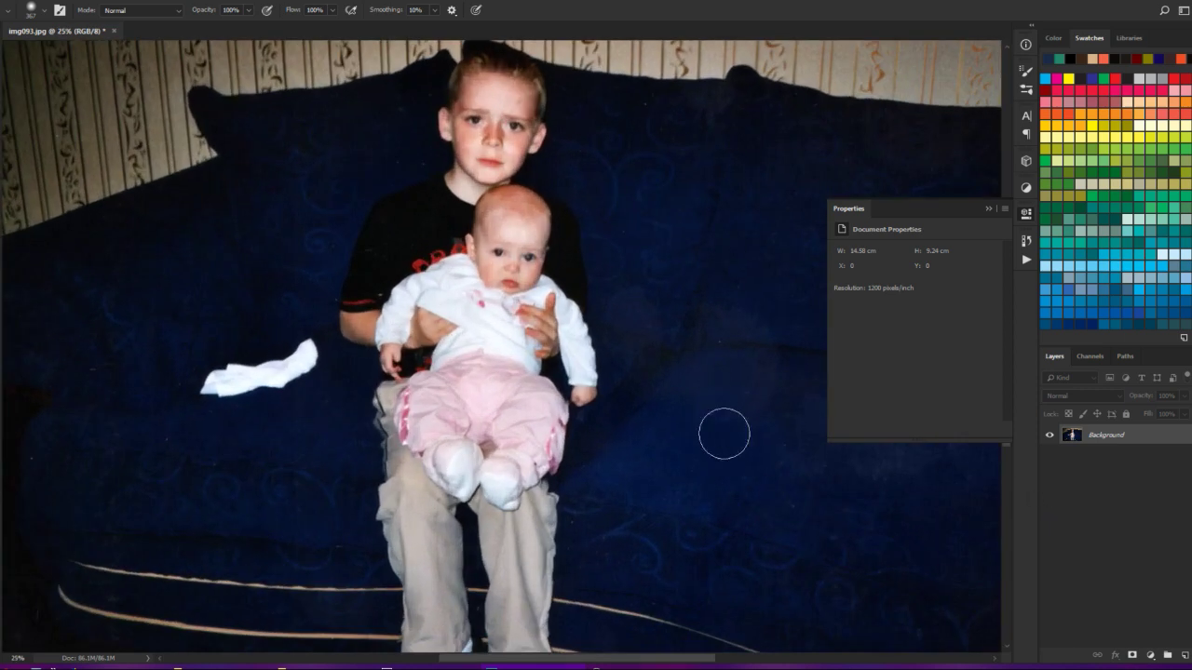
drag(644, 664, 705, 657)
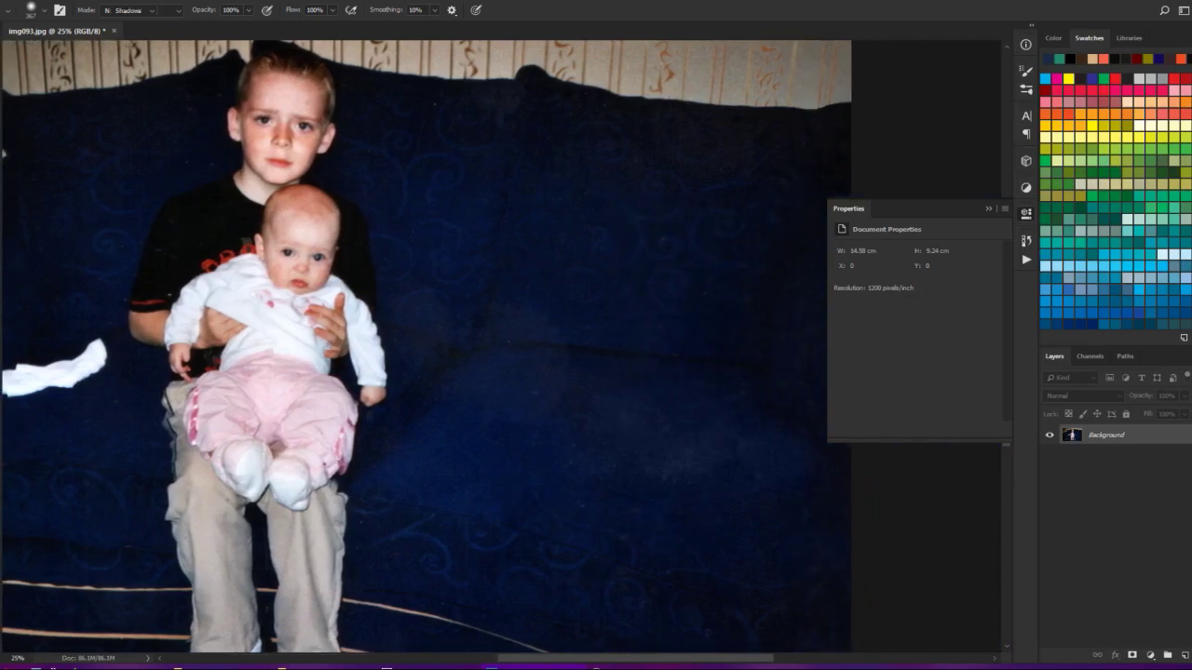
click(8, 280)
click(25, 282)
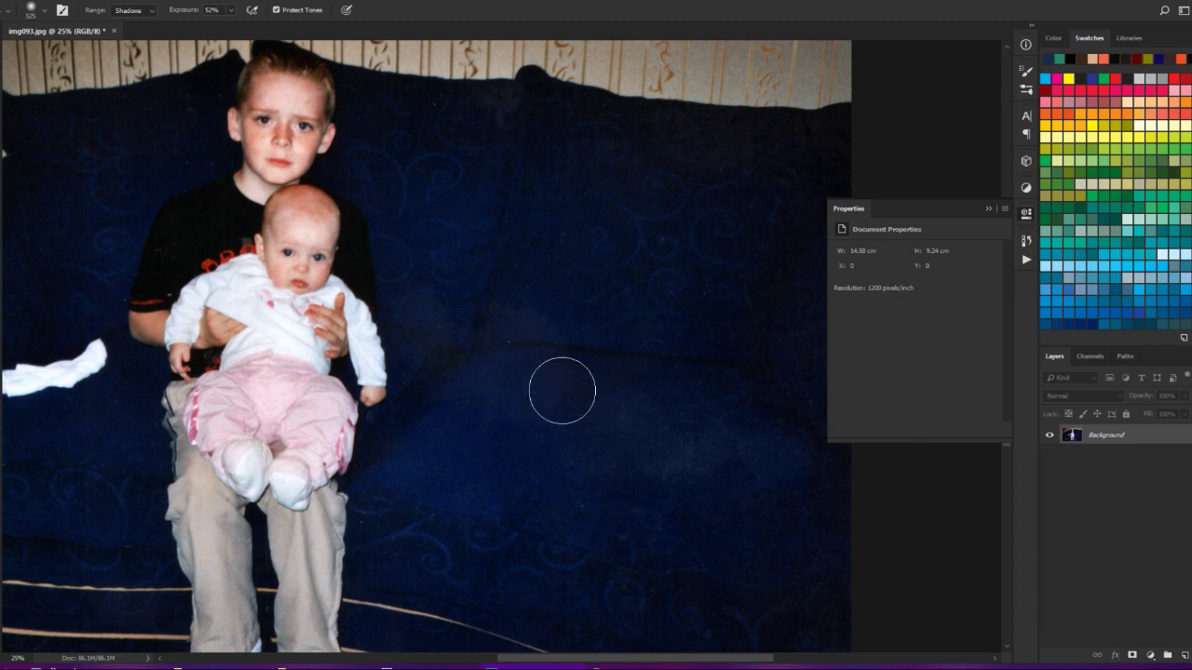
drag(516, 375, 545, 372)
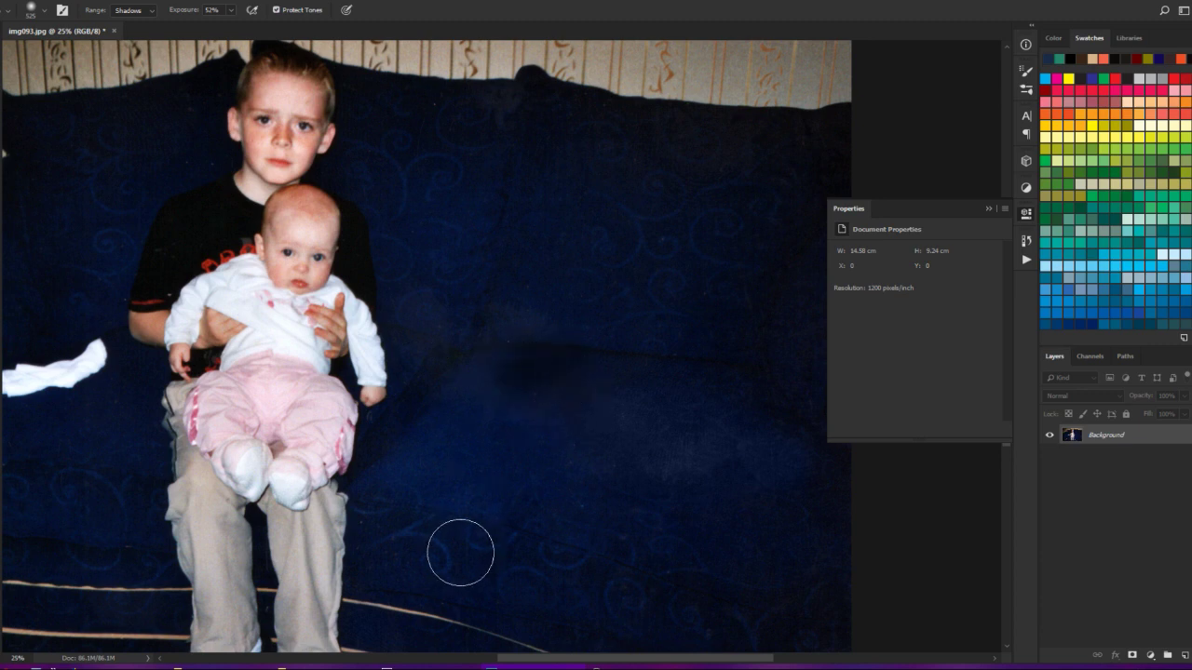
key(ctrl+z)
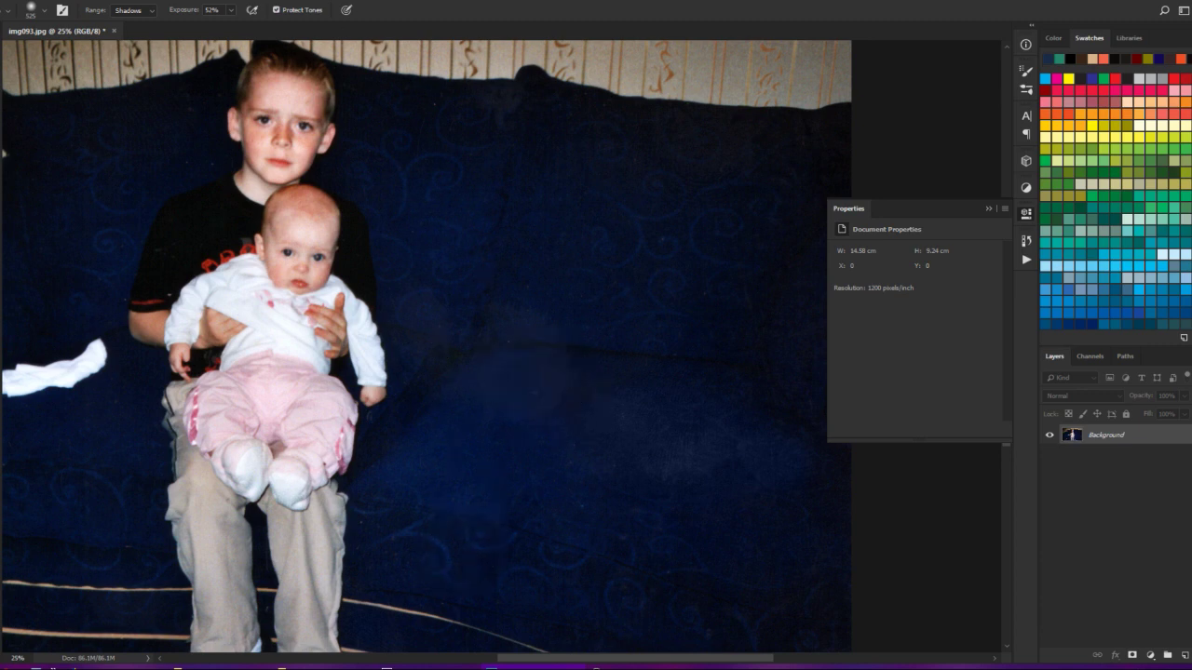
- Set the Burn tool's range to Highlights and burn the lighter patch in the middle of the sofa seat
click(145, 18)
click(136, 28)
click(133, 5)
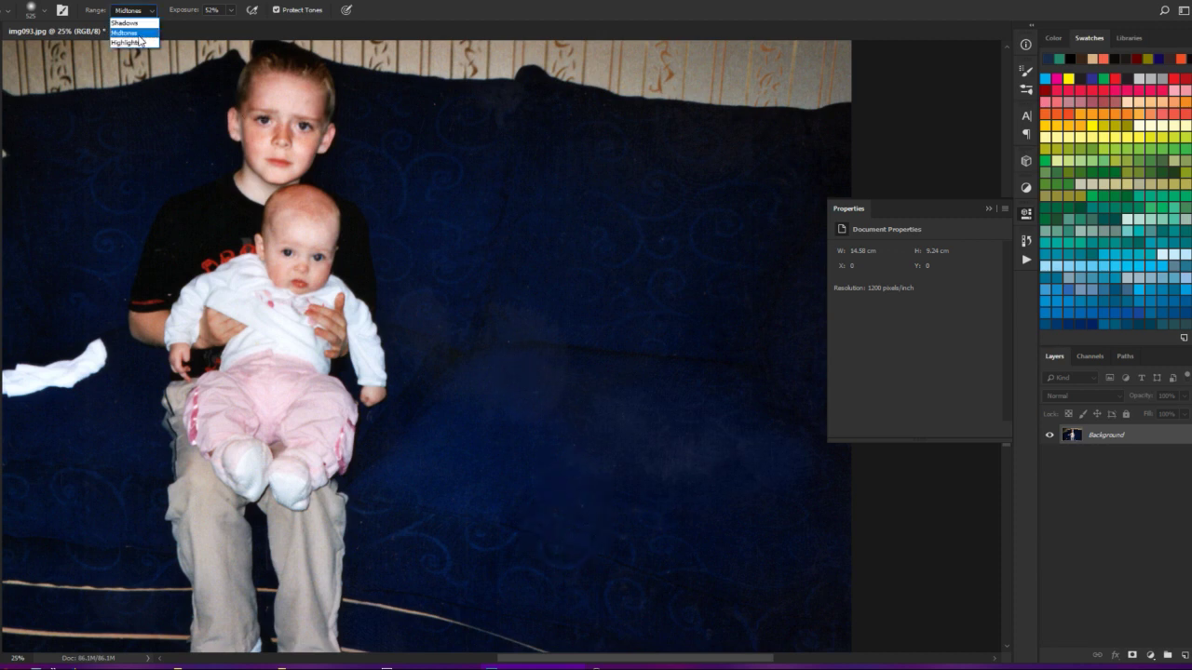
click(133, 41)
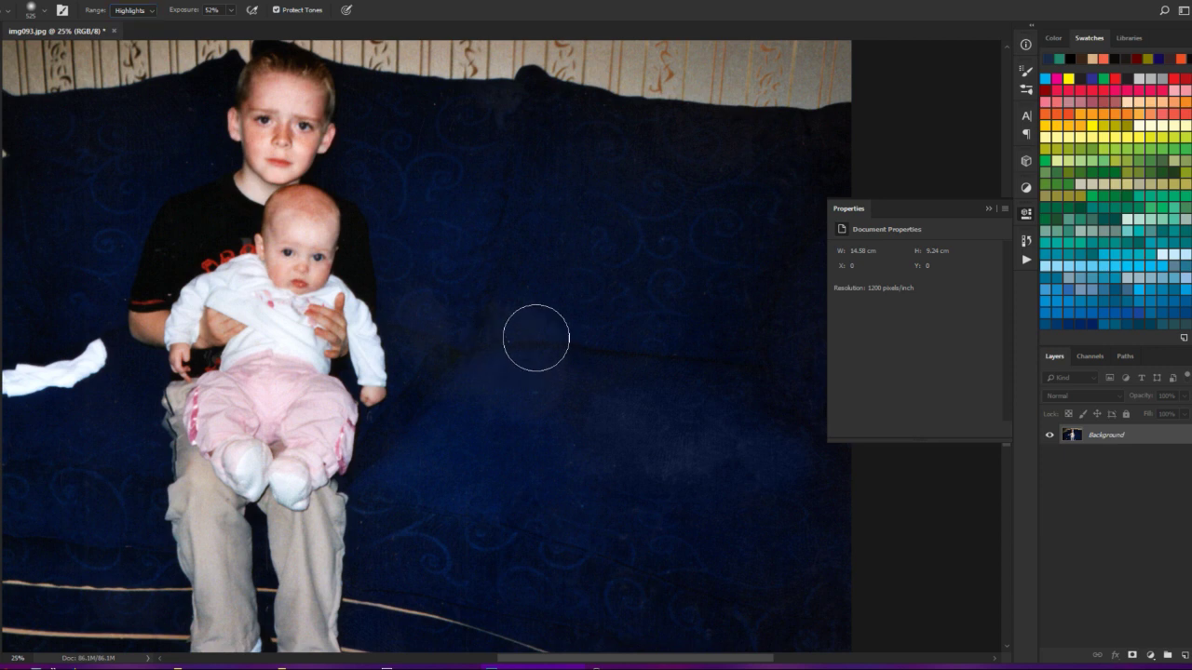
mouse_move(613, 412)
mouse_down()
mouse_move(641, 442)
mouse_move(693, 463)
mouse_move(769, 462)
mouse_move(763, 444)
mouse_move(578, 379)
mouse_up()
key(ctrl+minus)
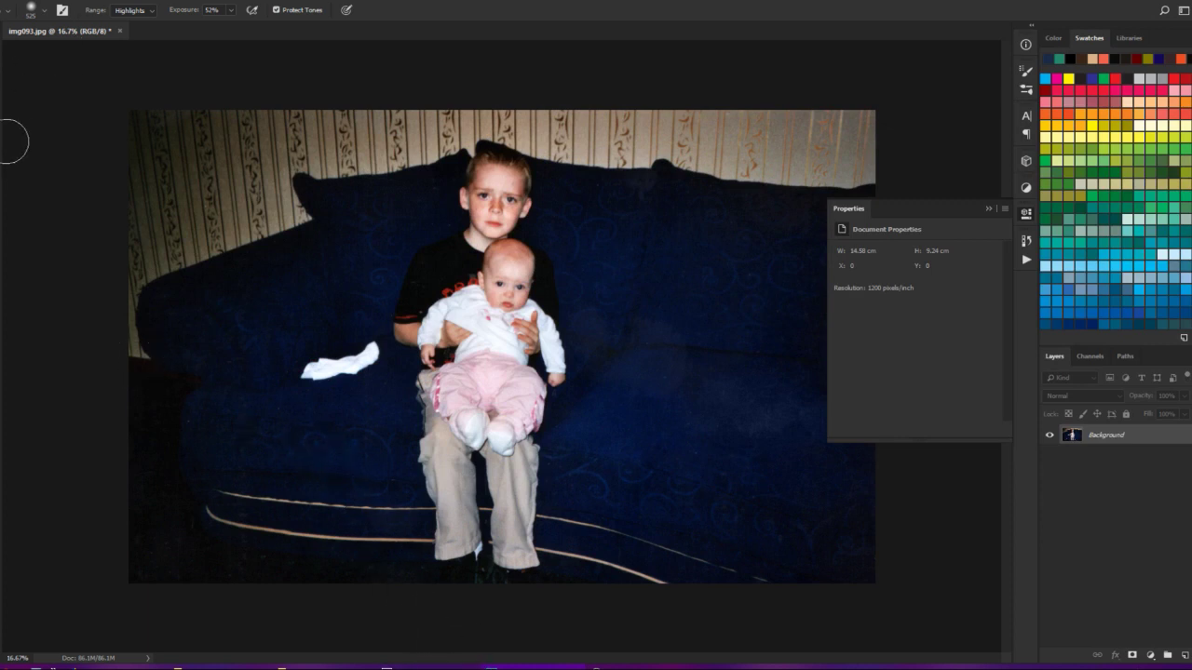
- Try to darken the sofa seat beside the baby with the Burn tool on the Shadows range at 15% exposure
click(134, 12)
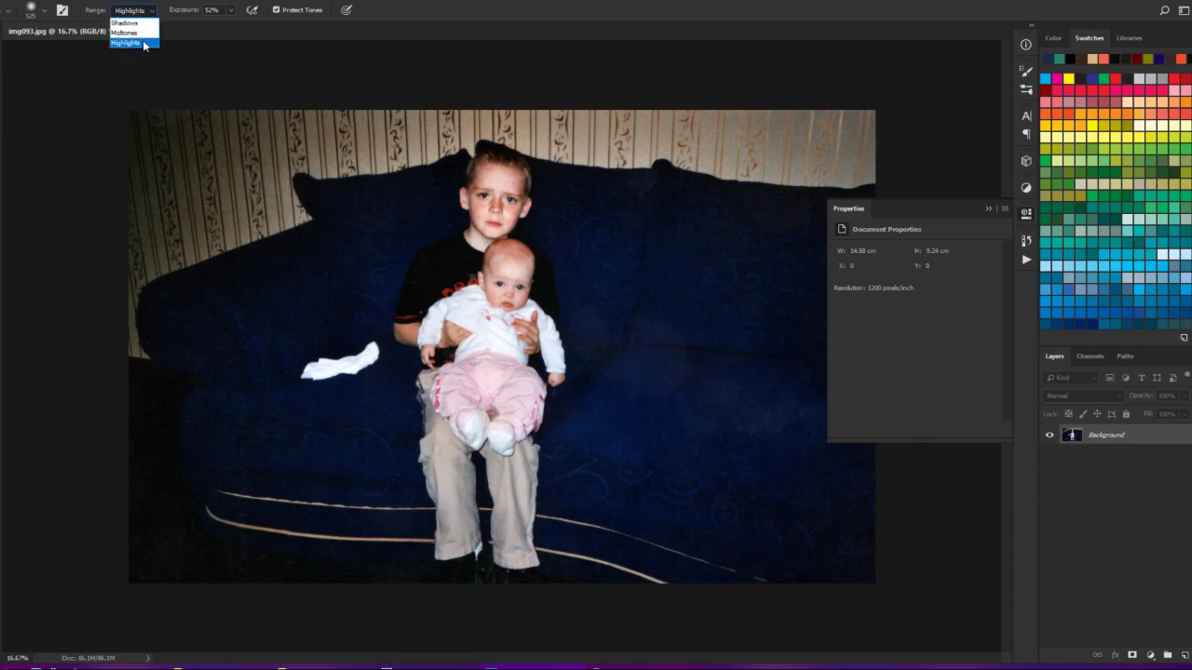
click(138, 23)
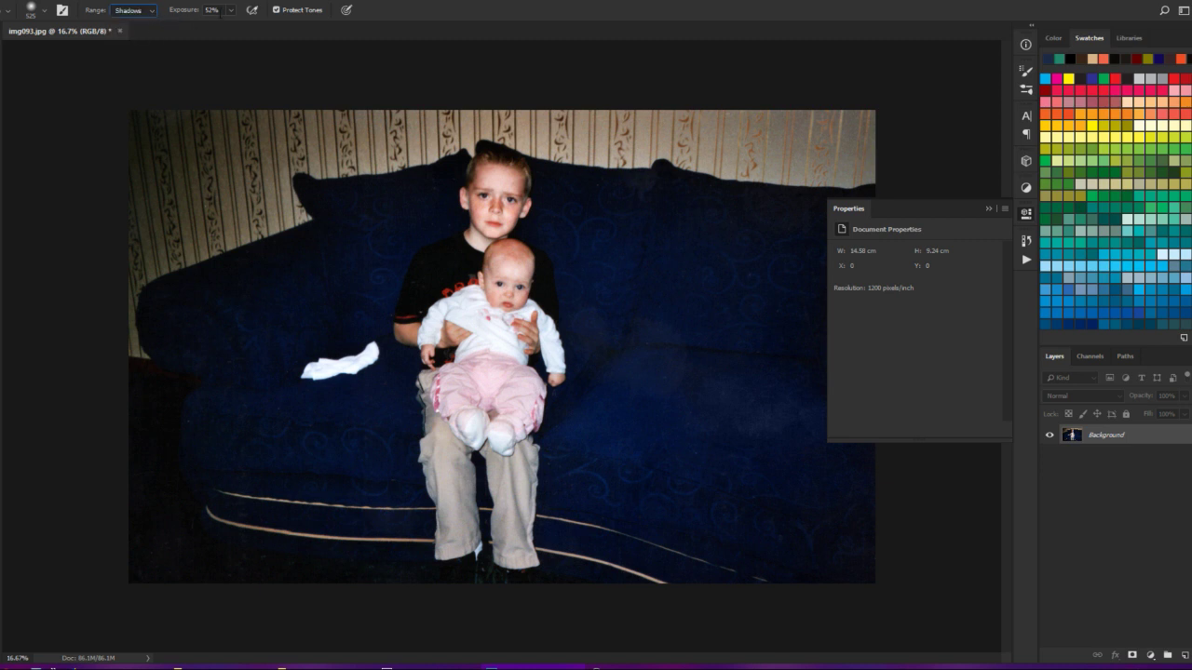
click(212, 10)
text(10)
key(BackSpace)
text(5)
key(Return)
key(ctrl+plus)
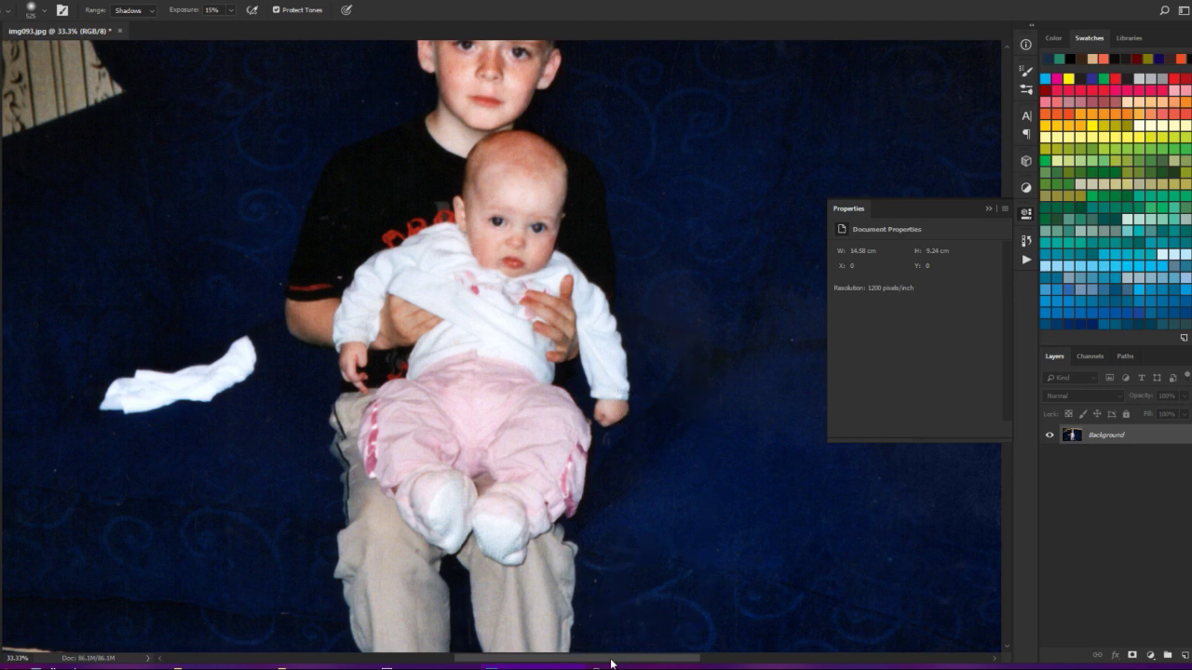
drag(614, 659, 721, 658)
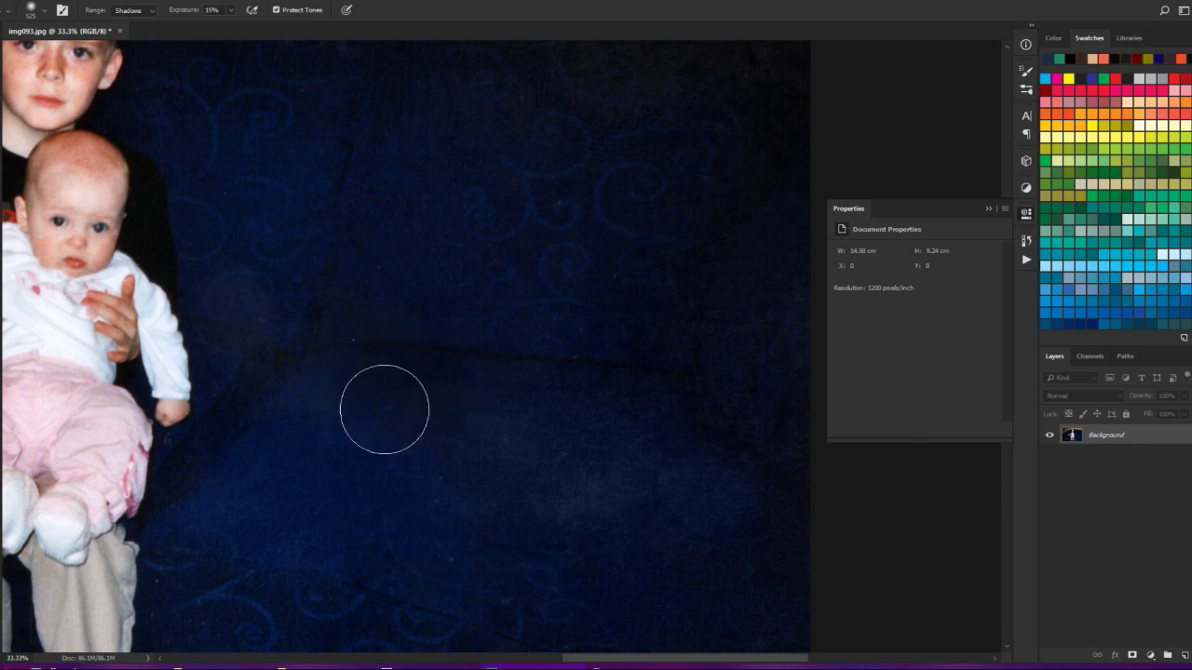
mouse_move(685, 476)
mouse_down()
mouse_move(664, 456)
mouse_move(594, 431)
mouse_move(530, 429)
mouse_move(475, 438)
mouse_move(630, 482)
mouse_move(551, 506)
mouse_move(477, 504)
mouse_move(338, 445)
mouse_move(394, 359)
mouse_up()
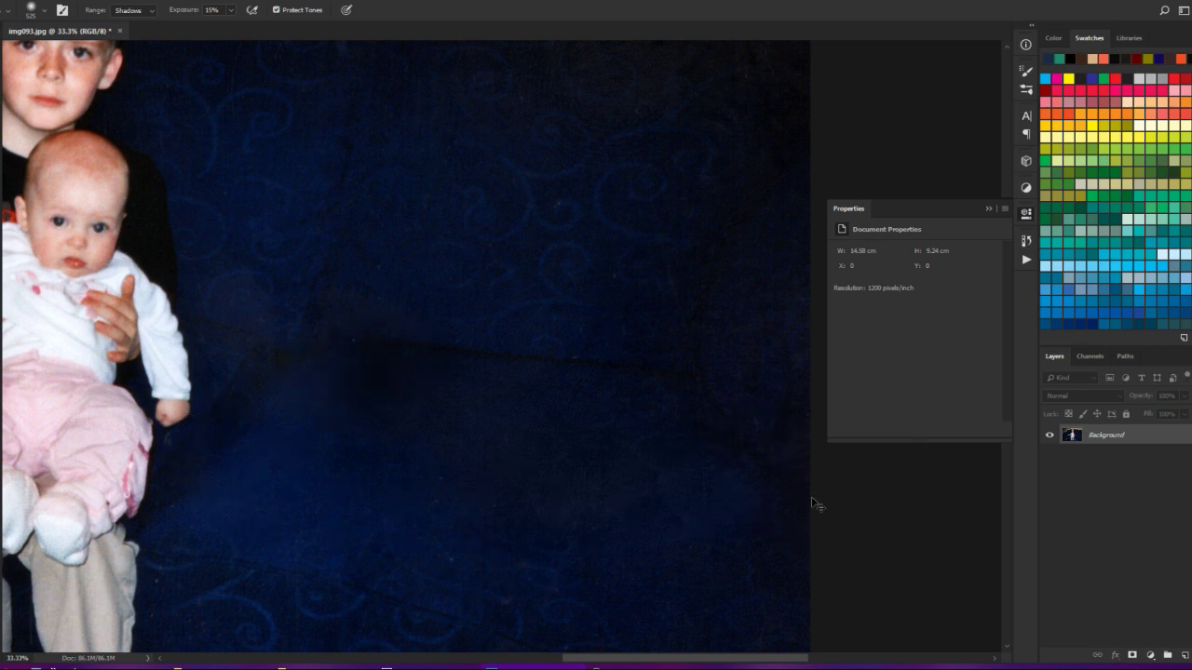
- Undo the last burning on the sofa seat by reverting to an earlier Burn Tool state in the history
key(ctrl+z)
click(1026, 260)
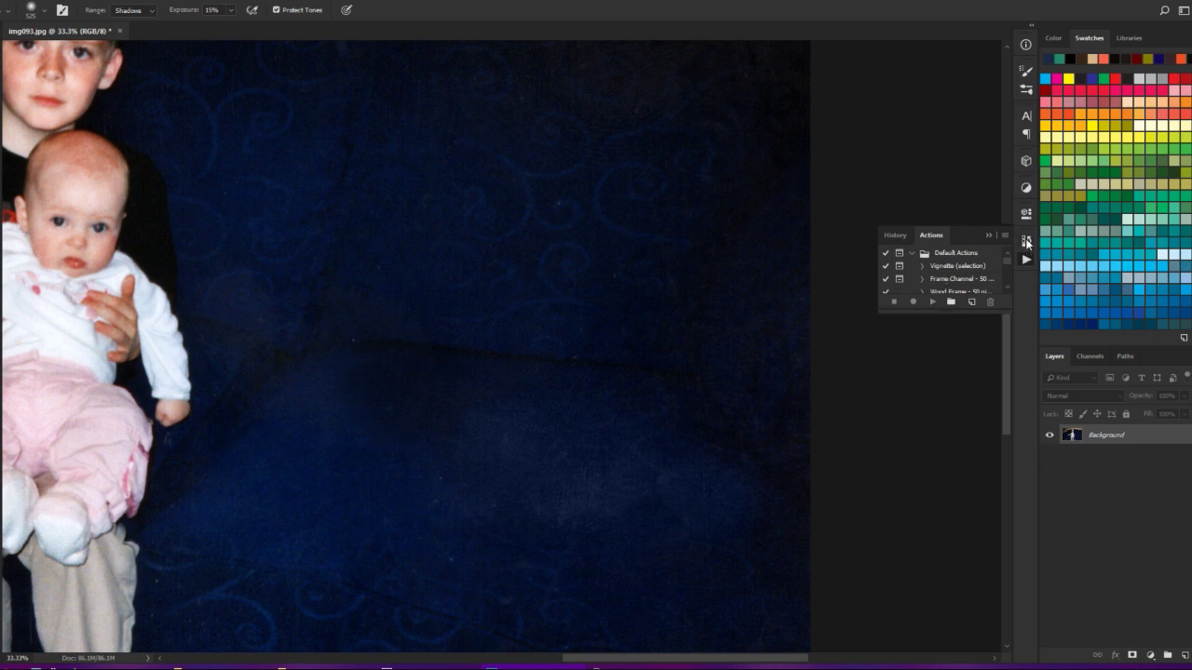
click(1026, 243)
click(930, 471)
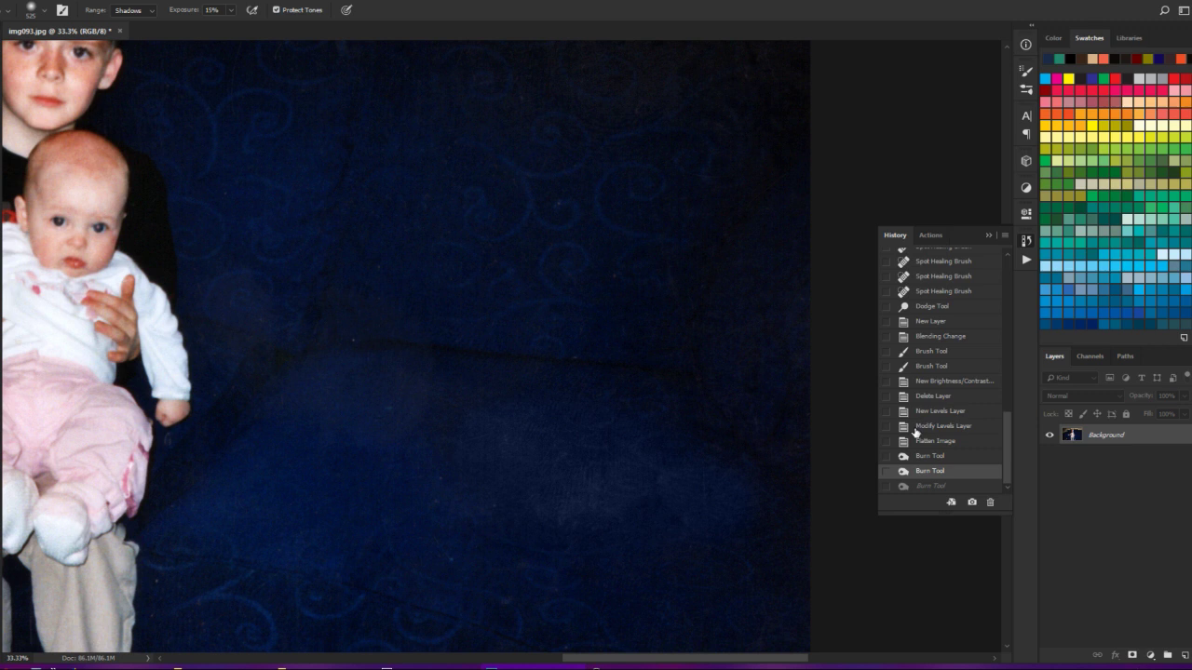
key(ctrl+minus)
key(ctrl+minus)
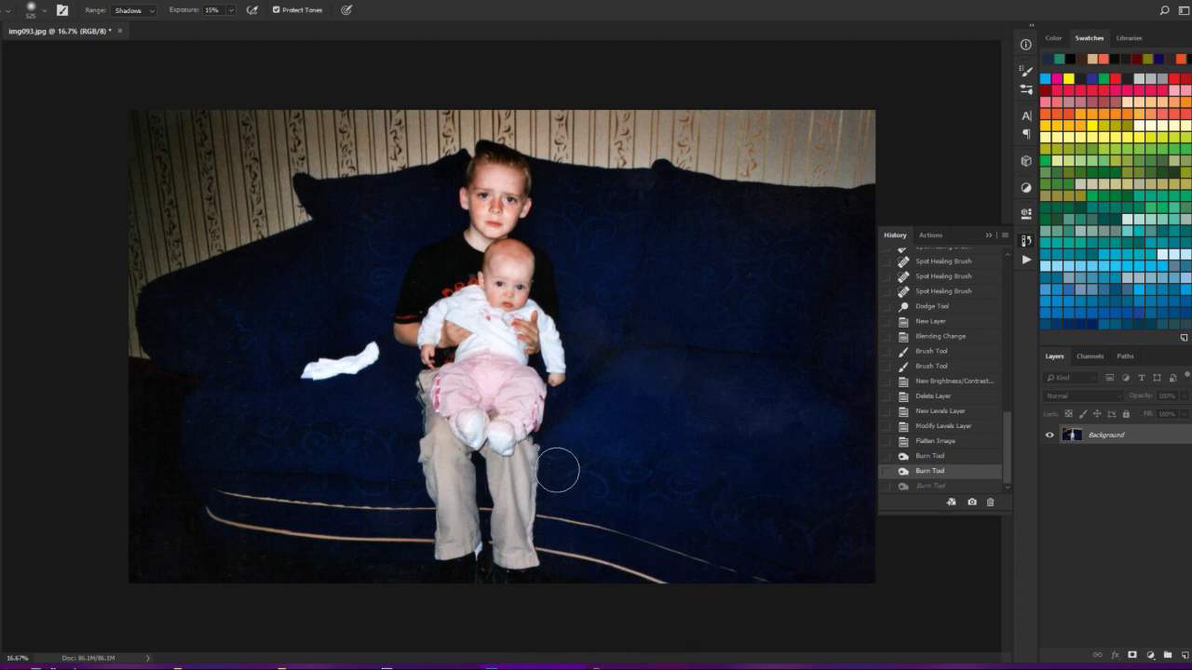
- Ready the Clone Stamp with a larger brush for the sofa seat and set its blending mode to Darken
key(s)
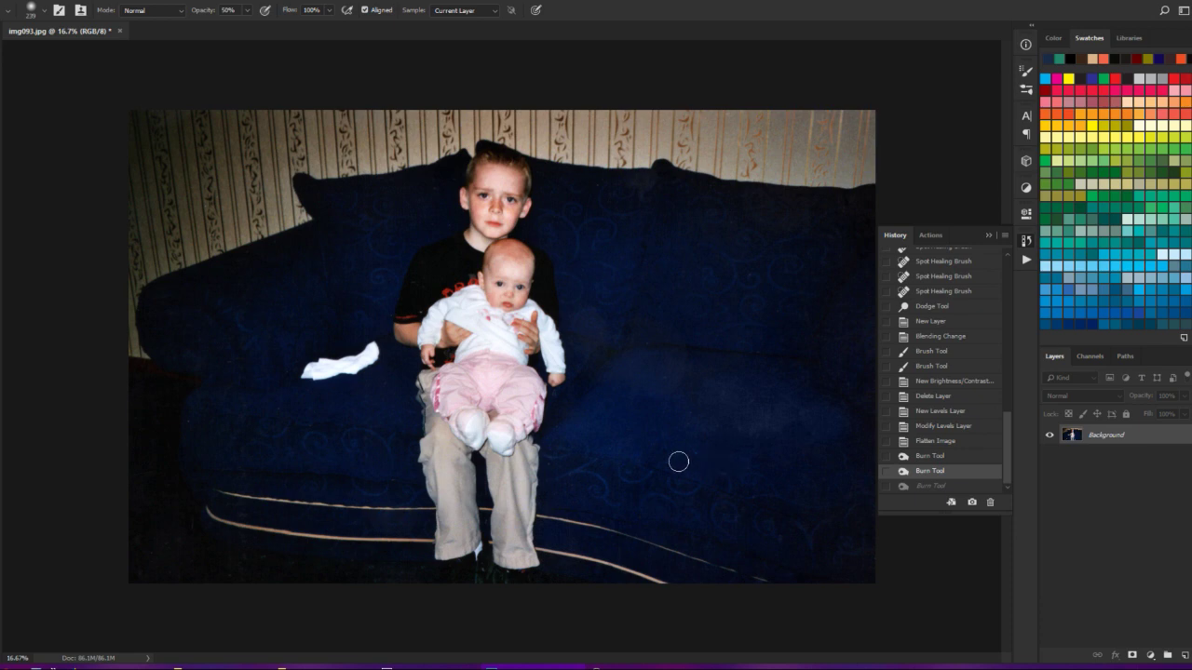
key(ctrl+plus)
drag(603, 664, 717, 664)
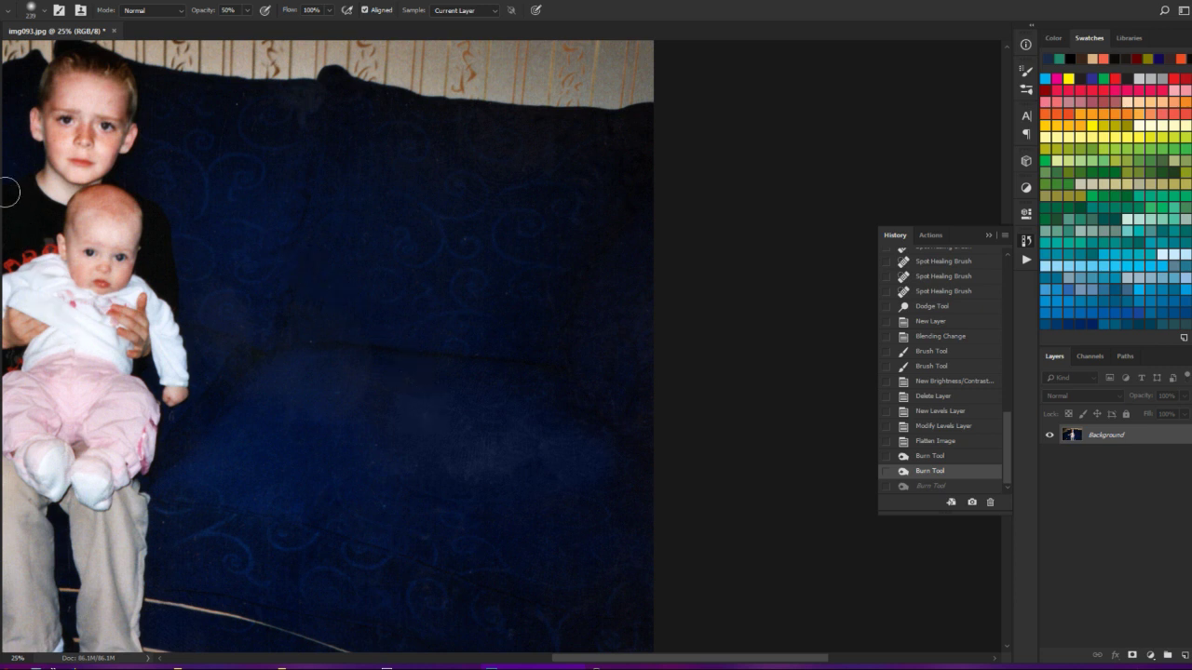
alt+right_click(530, 488)
drag(533, 494, 550, 494)
click(149, 11)
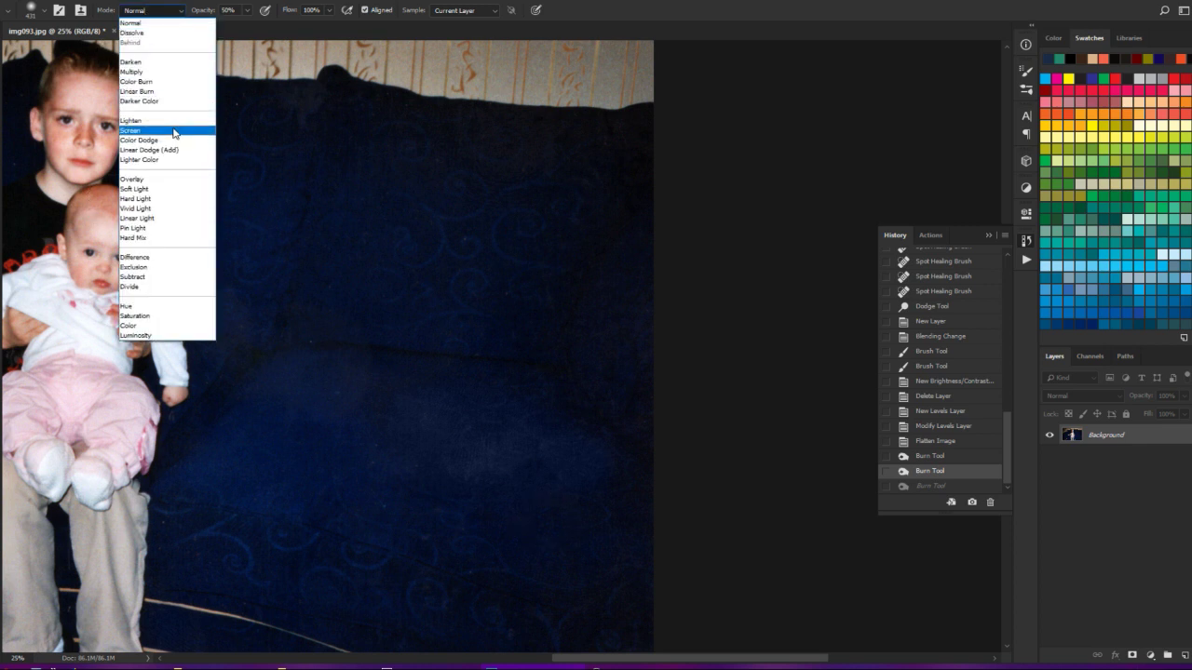
click(154, 63)
- Sample the darker blue on the lower seat and clone it over the pale patch on the sofa seat
alt+click(554, 531)
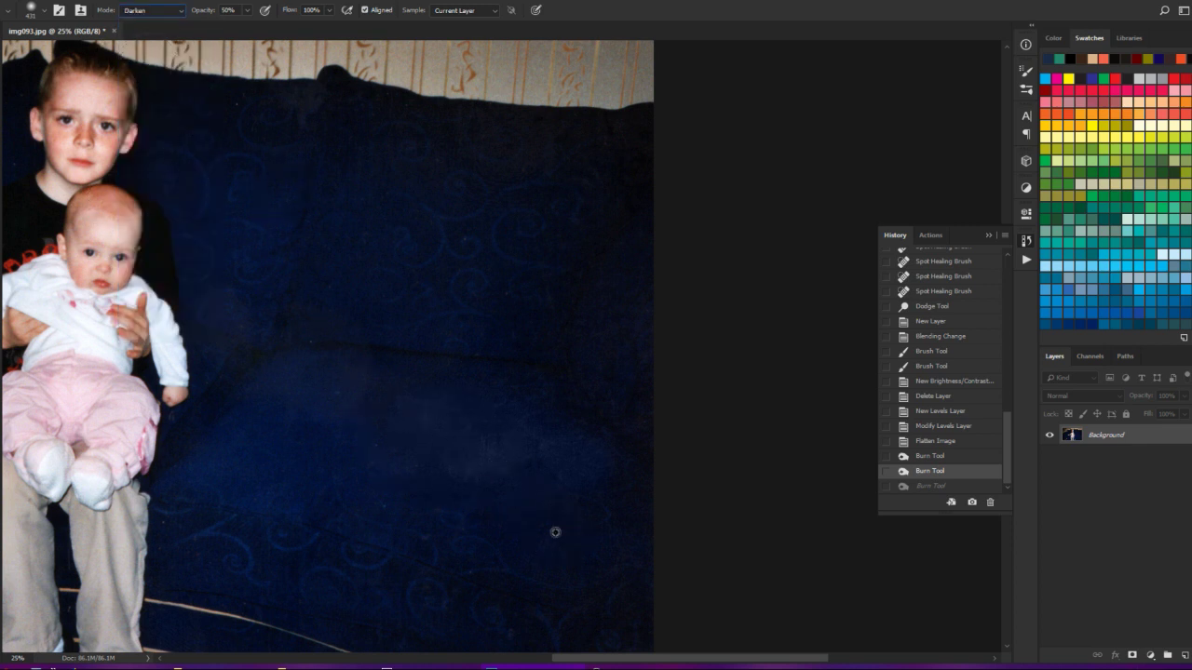
click(531, 474)
click(473, 476)
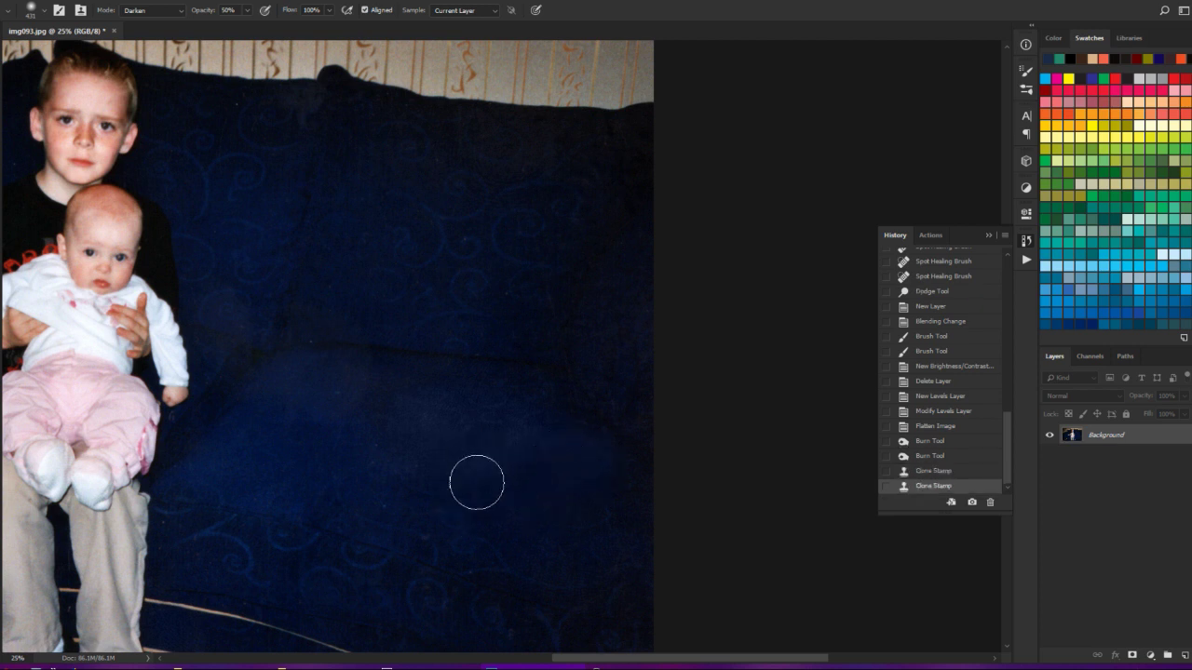
alt+click(473, 503)
click(463, 497)
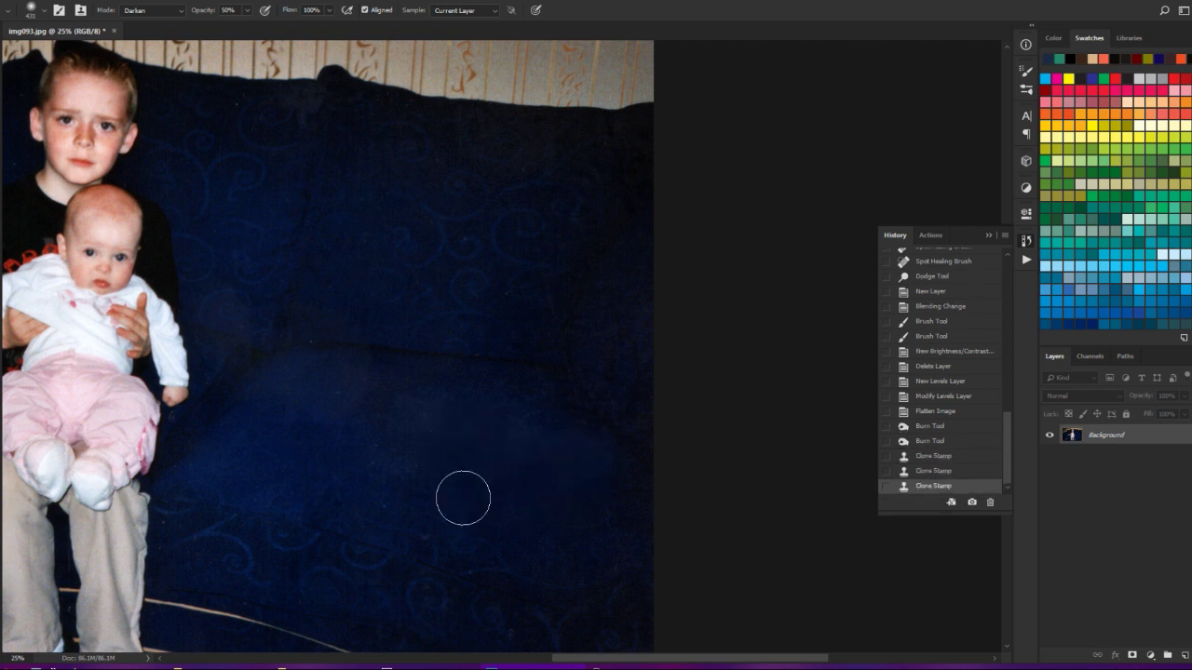
- Clone darker blue over the lighter area of the seat nearest the baby, up to the seam below the back cushions
click(373, 452)
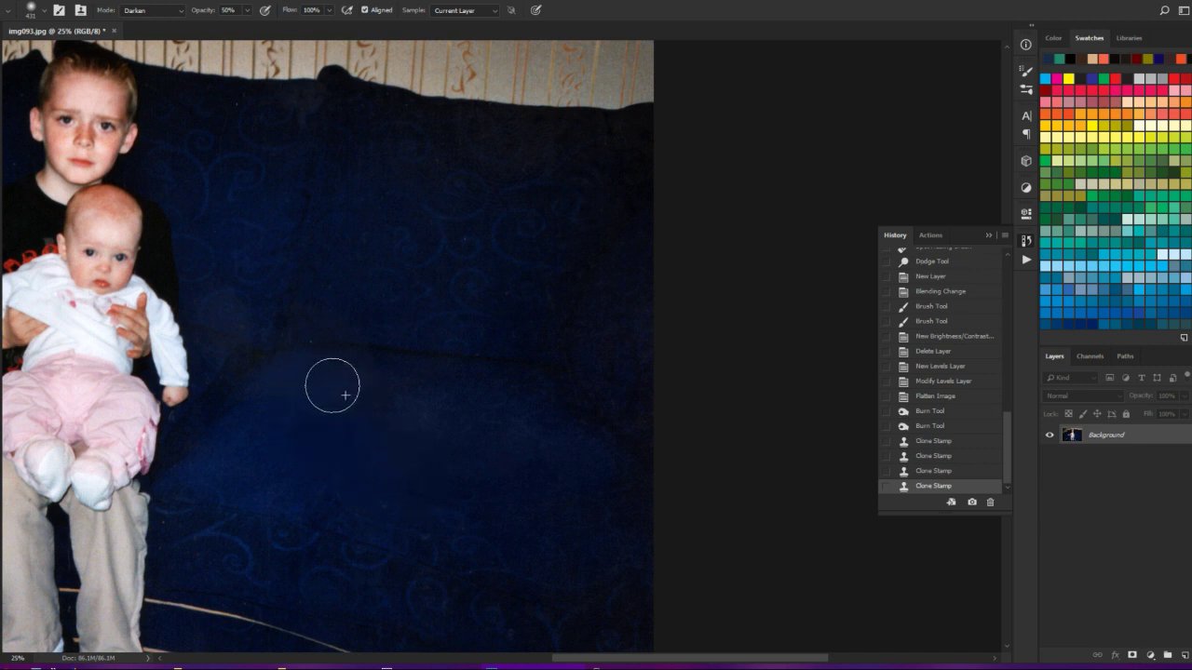
click(311, 445)
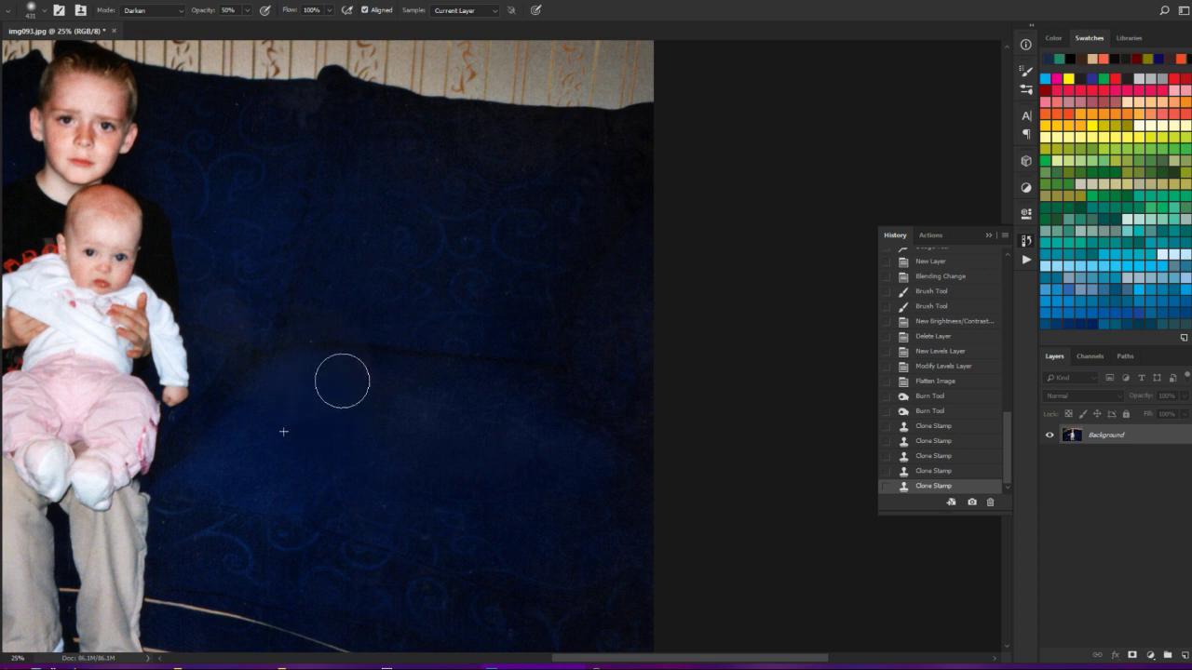
click(309, 412)
click(296, 387)
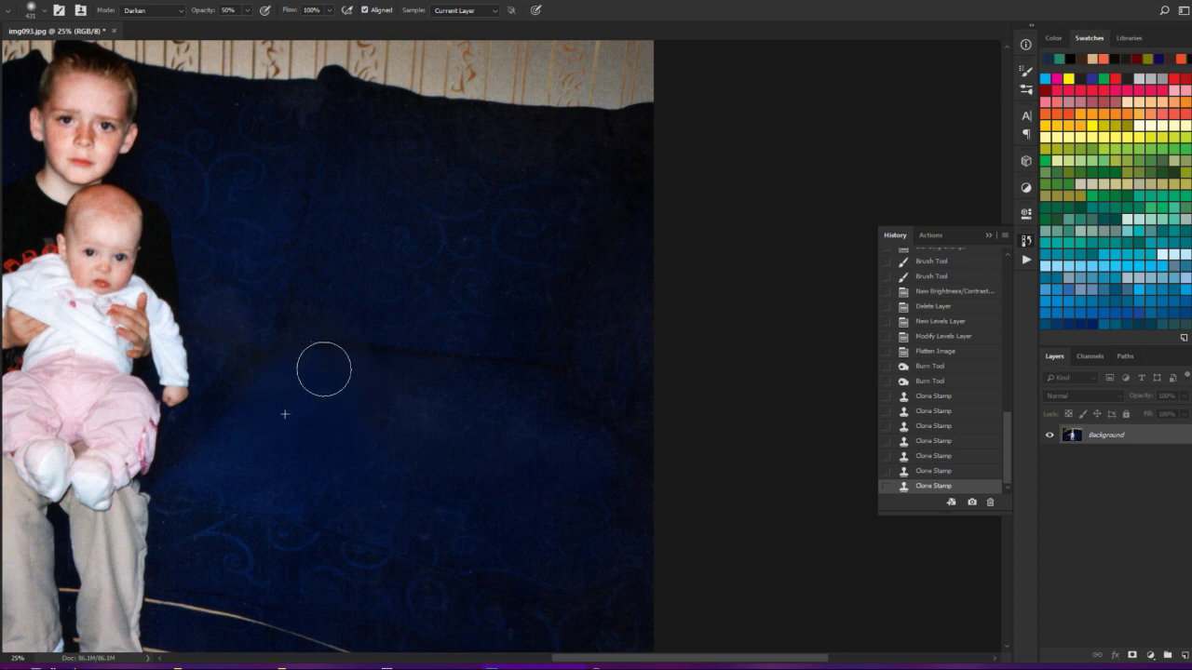
click(344, 366)
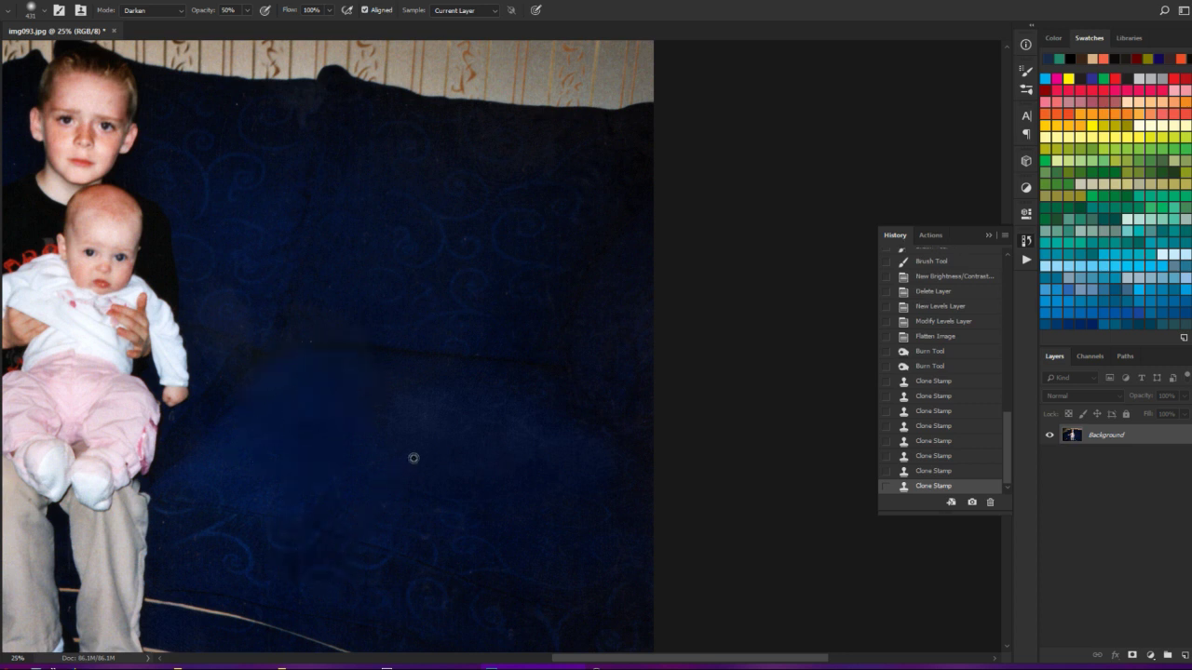
- Resample the blue fabric and clone it over the remaining lighter spots across the middle of the seat
click(426, 400)
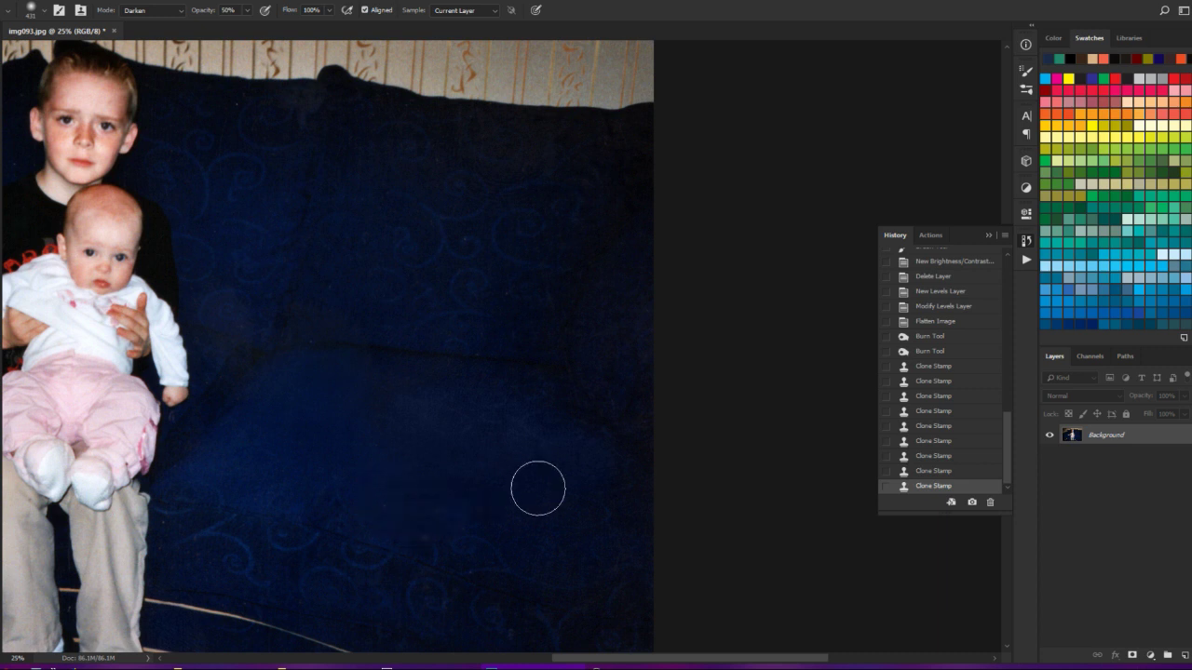
click(441, 480)
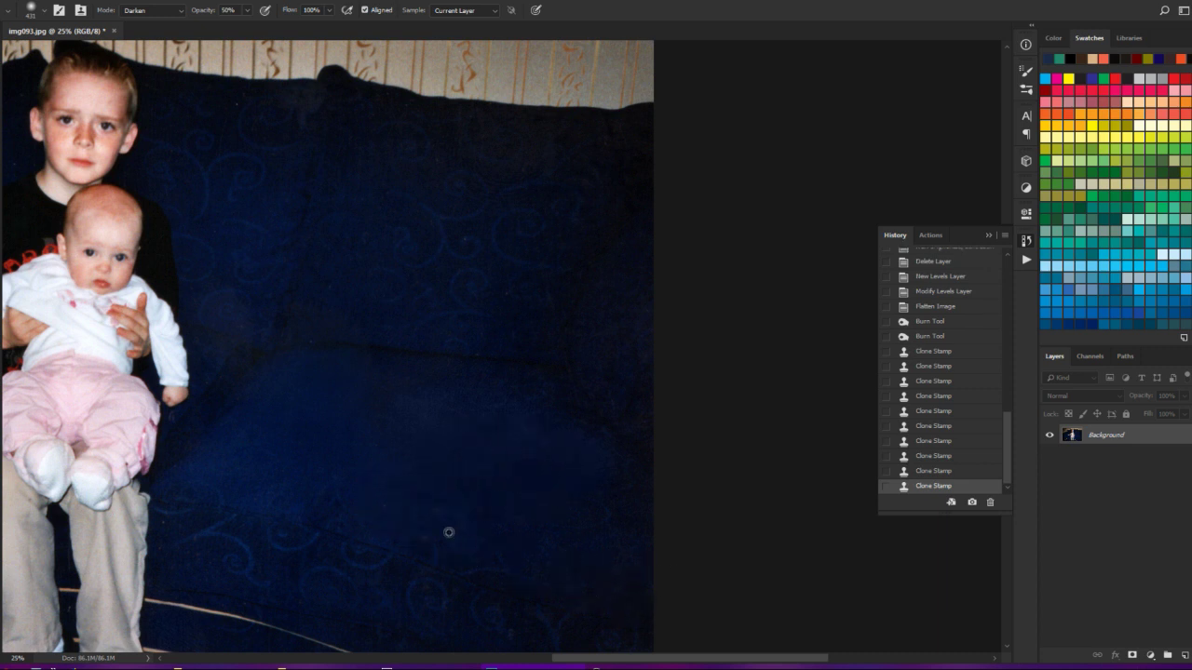
alt+click(375, 452)
click(434, 409)
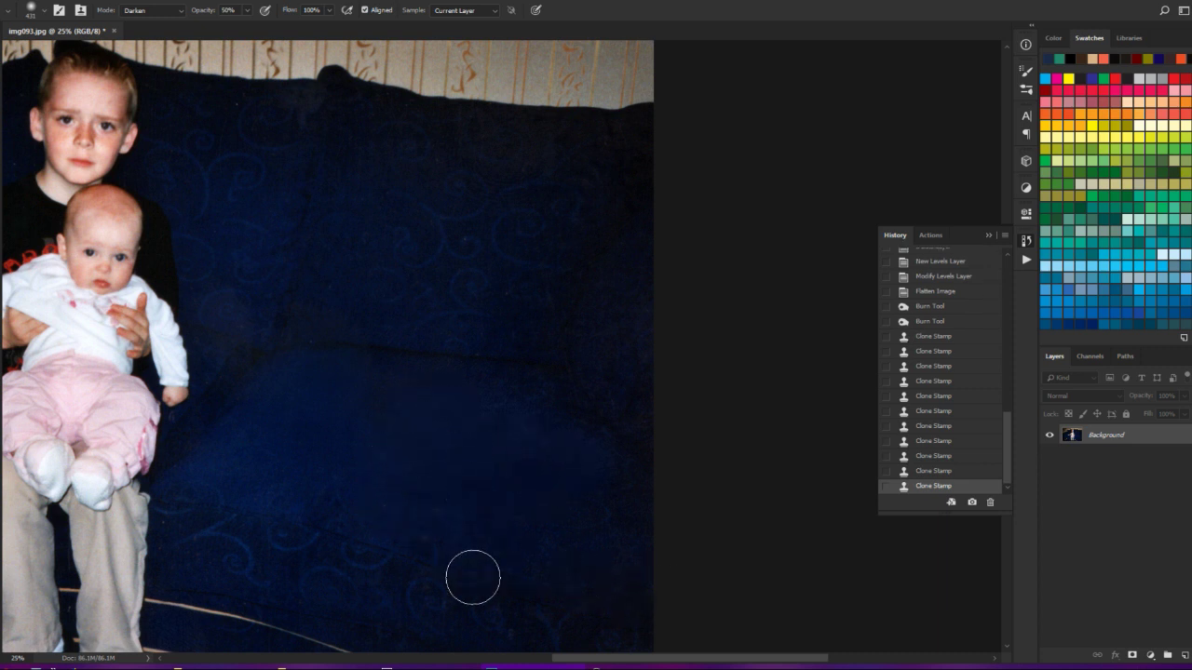
click(391, 391)
- Compare the sofa before and after cloning by reverting to the last Burn Tool history state and returning to the latest Clone Stamp state
key(ctrl+minus)
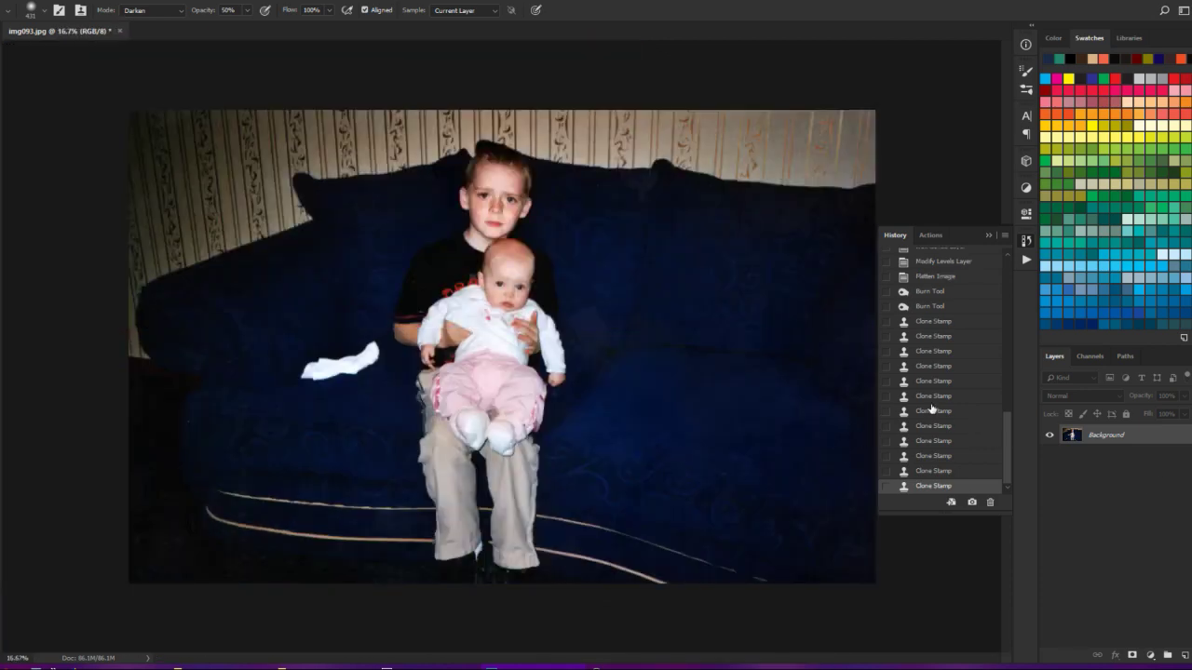
click(939, 307)
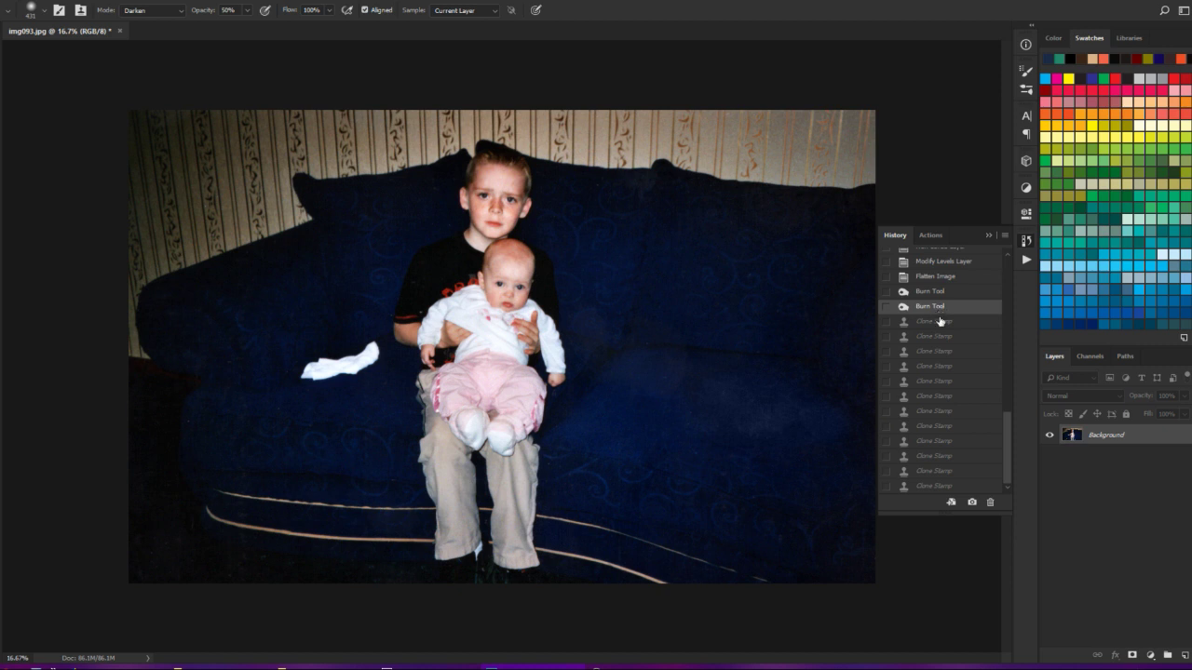
click(949, 486)
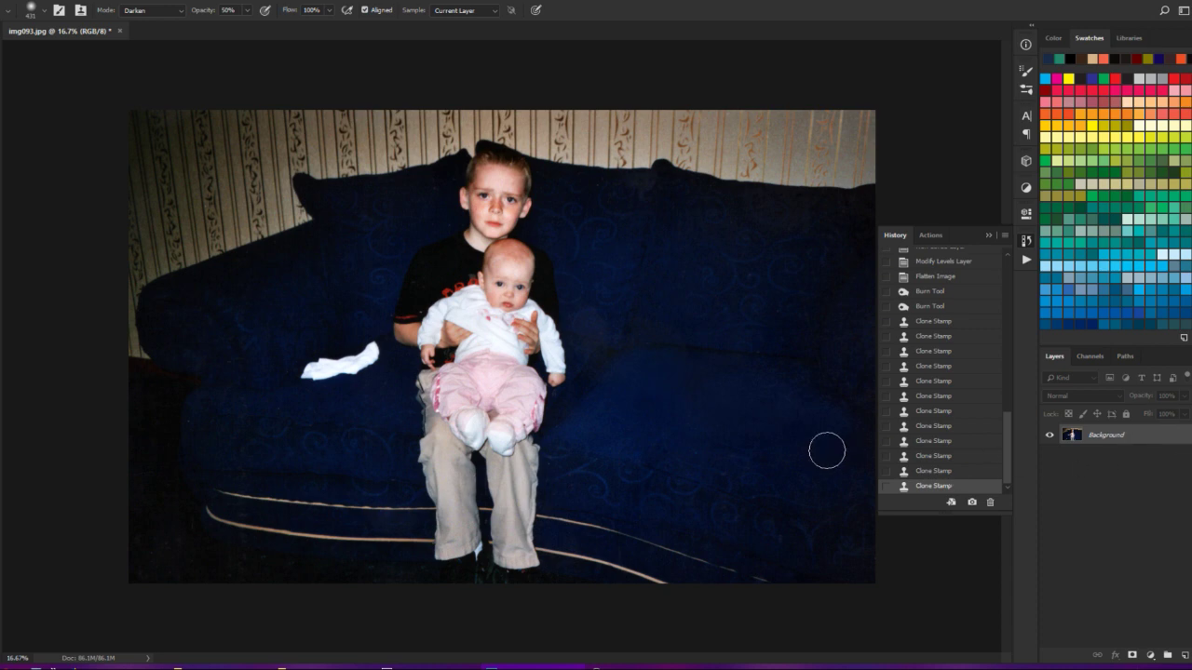
- Sample blue fabric from the sofa's back cushion and clone it over the paler patch just beside the baby's sleeve
key(ctrl+minus)
key(ctrl+plus)
key(ctrl+plus)
alt+click(661, 258)
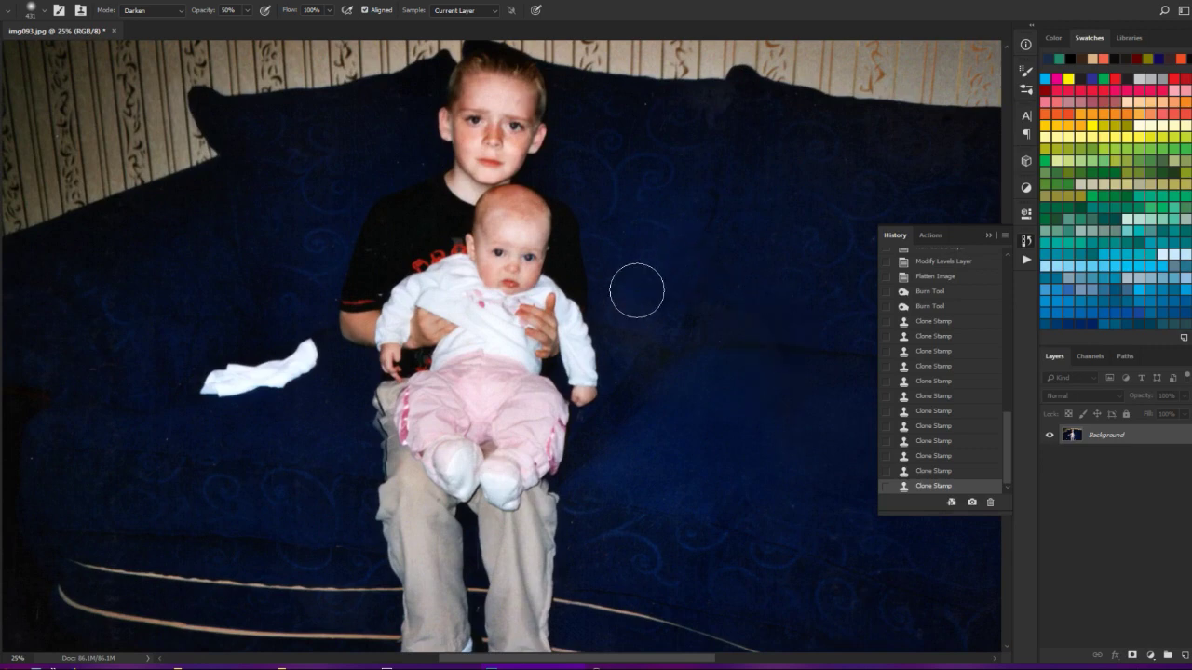
drag(636, 313, 636, 329)
- Resample the blue fabric on the sofa seat and clone it over the lighter area in the middle of the seat
key(ctrl+minus)
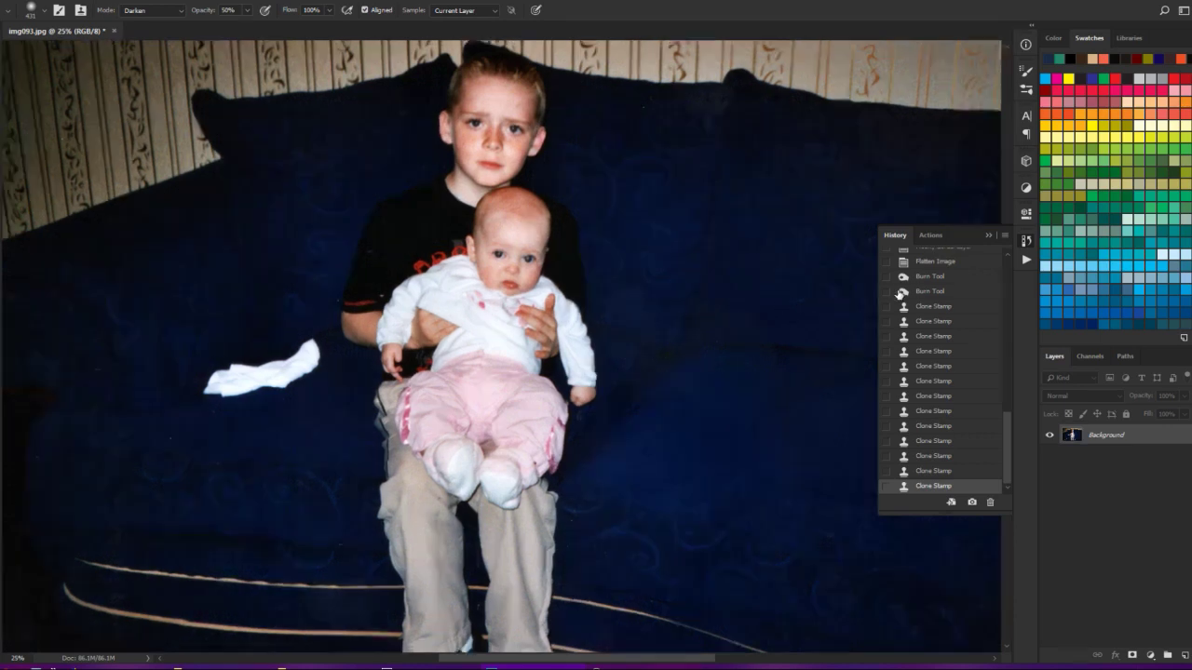
key(ctrl+minus)
key(ctrl+plus)
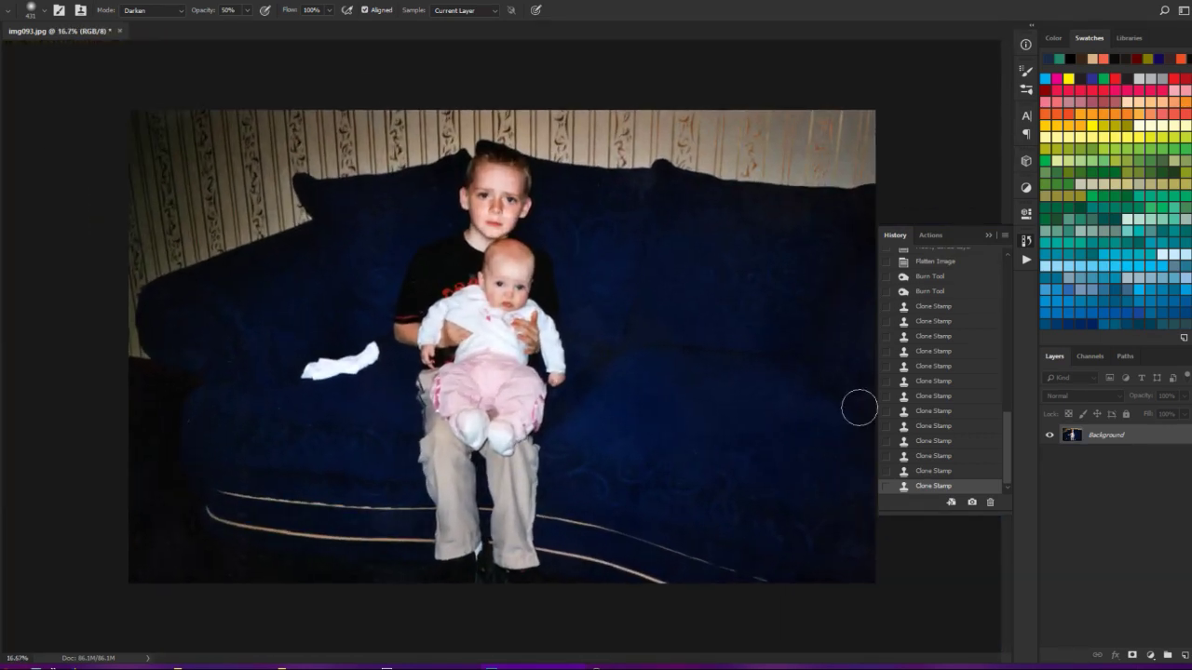
alt+click(670, 416)
mouse_move(671, 406)
mouse_down()
mouse_move(689, 388)
mouse_move(677, 379)
mouse_move(697, 450)
mouse_move(755, 375)
mouse_move(683, 373)
mouse_move(707, 372)
mouse_move(689, 410)
mouse_up()
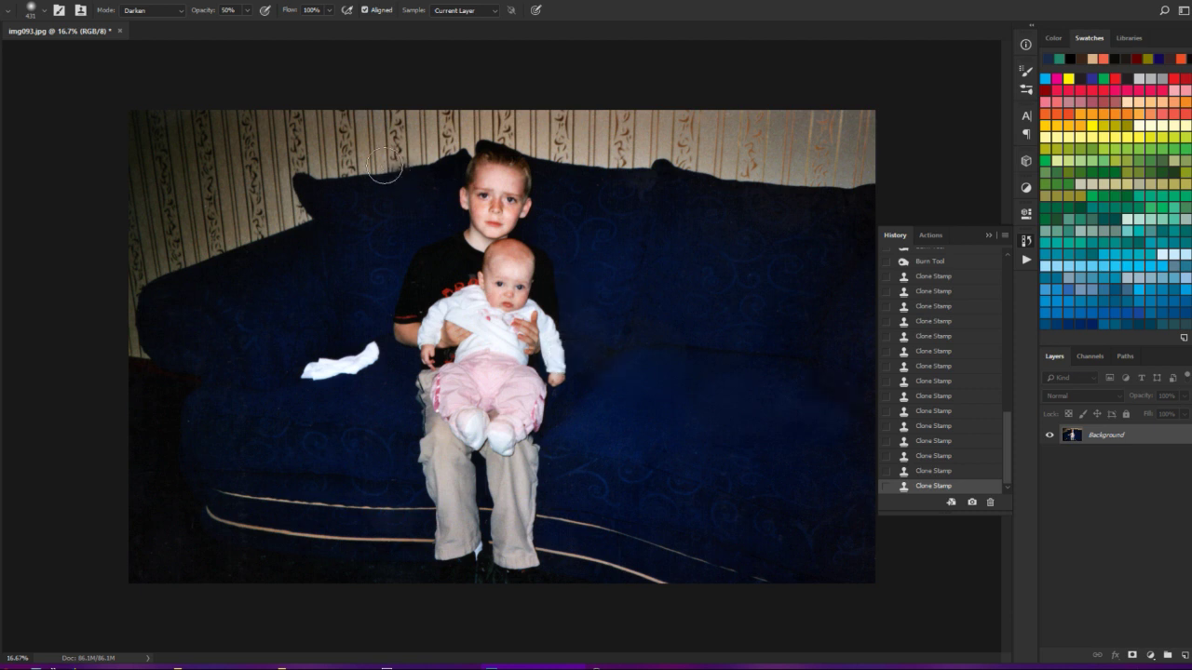
- Try darkening the middle of the sofa seat with the Clone Stamp in Color Burn mode, and undo the stroke
click(159, 16)
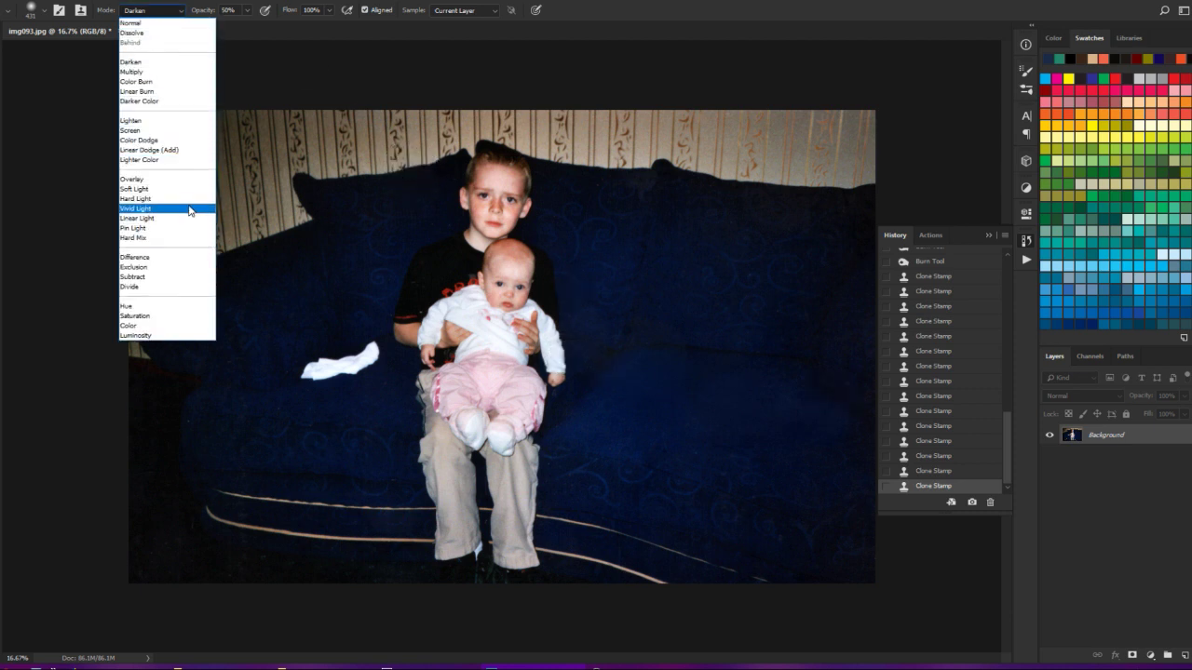
click(160, 82)
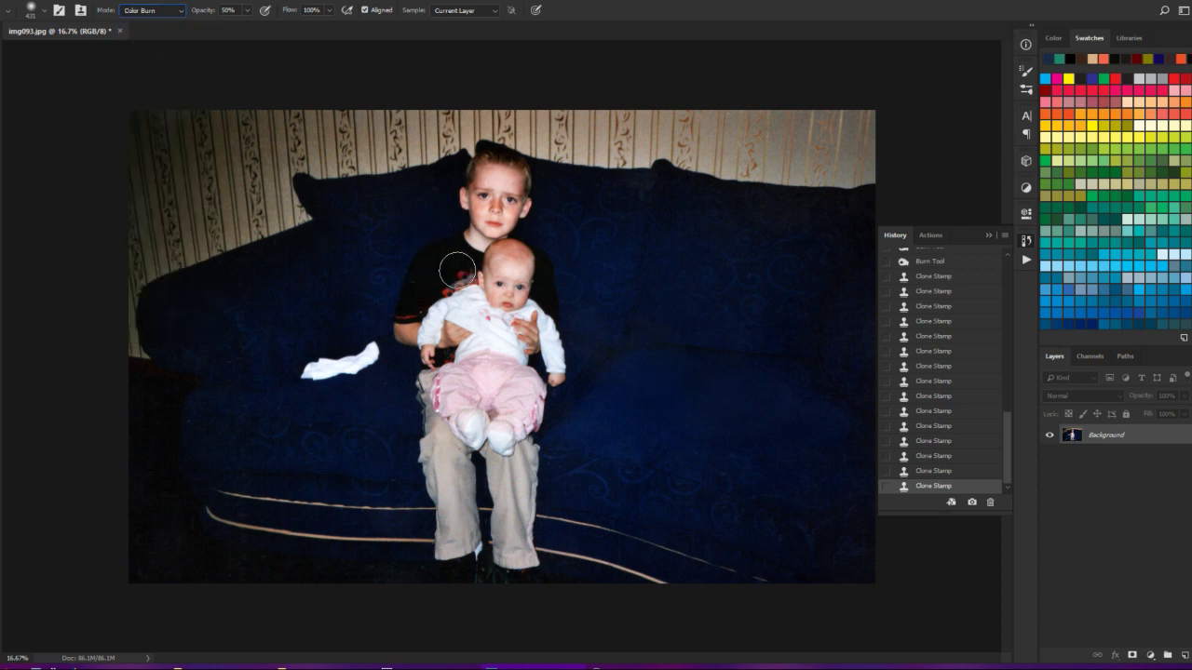
click(707, 419)
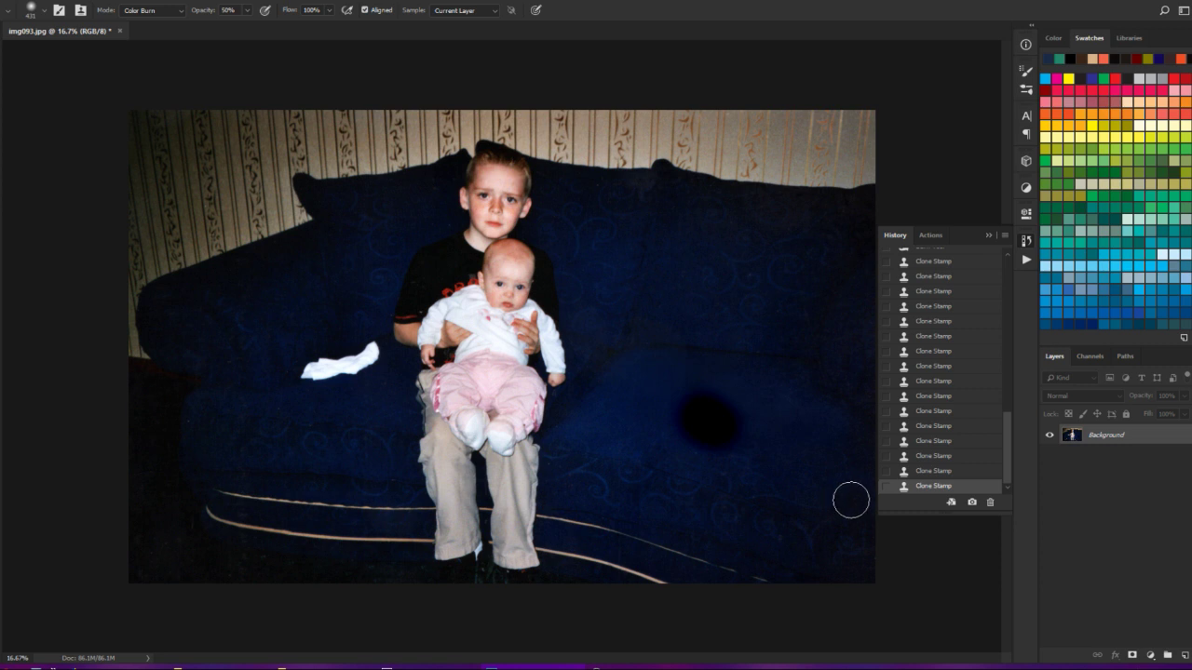
key(ctrl+z)
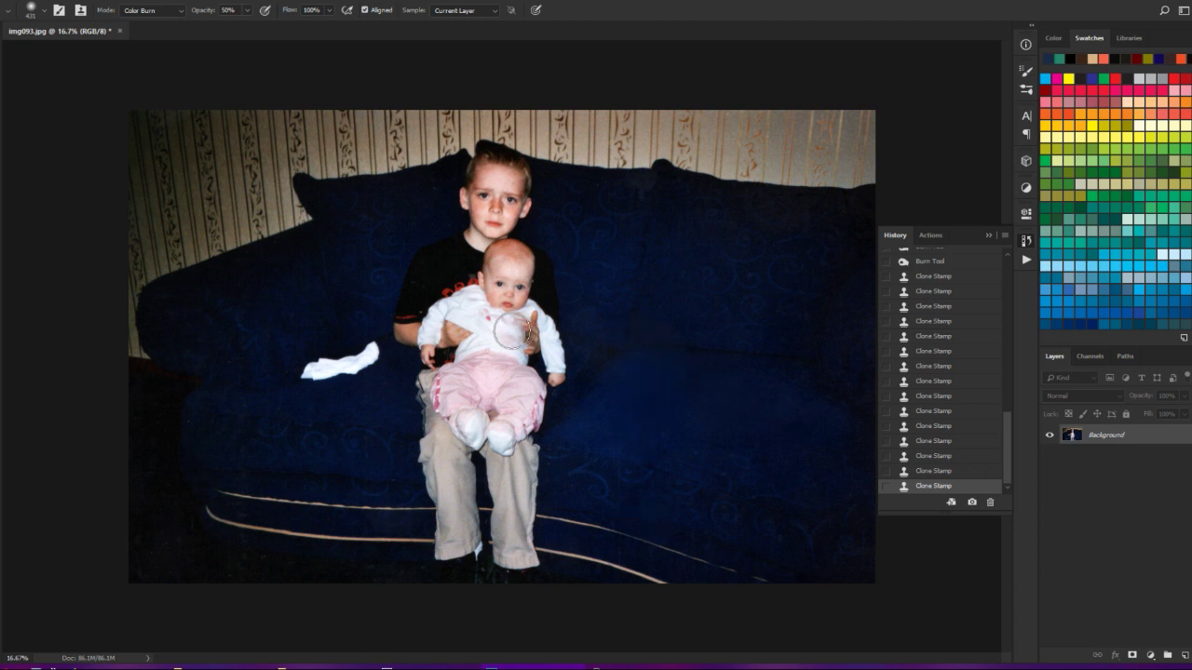
- Check the whole retouched photo, and close img093.jpg with its changes saved
key(ctrl+minus)
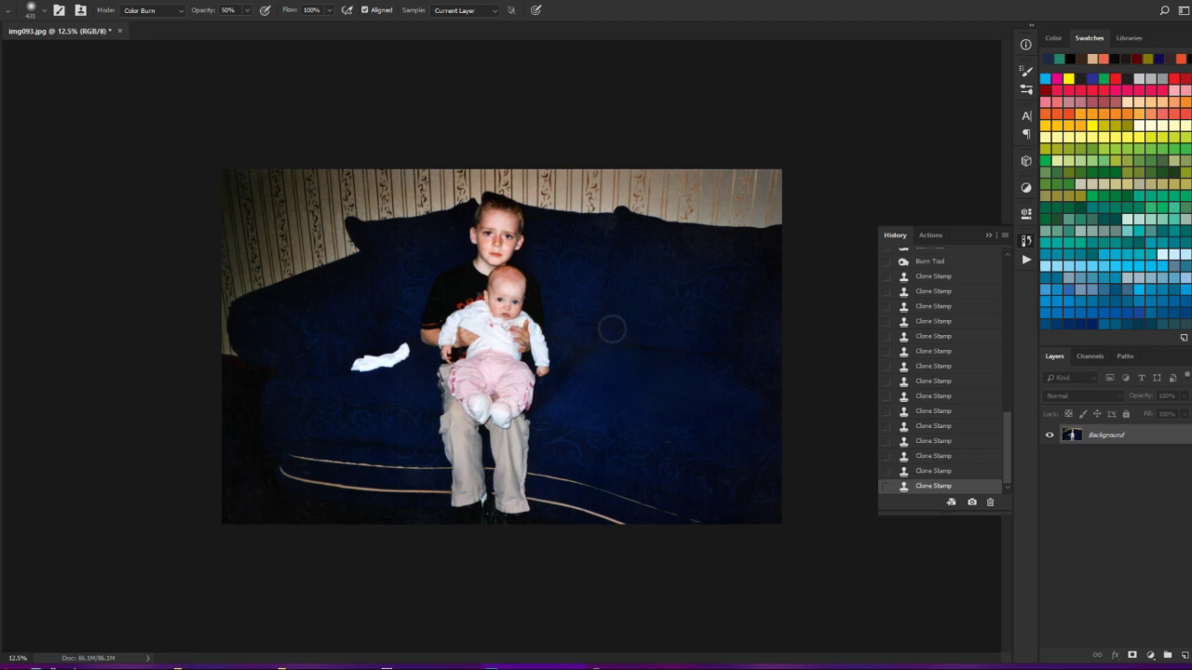
key(ctrl+plus)
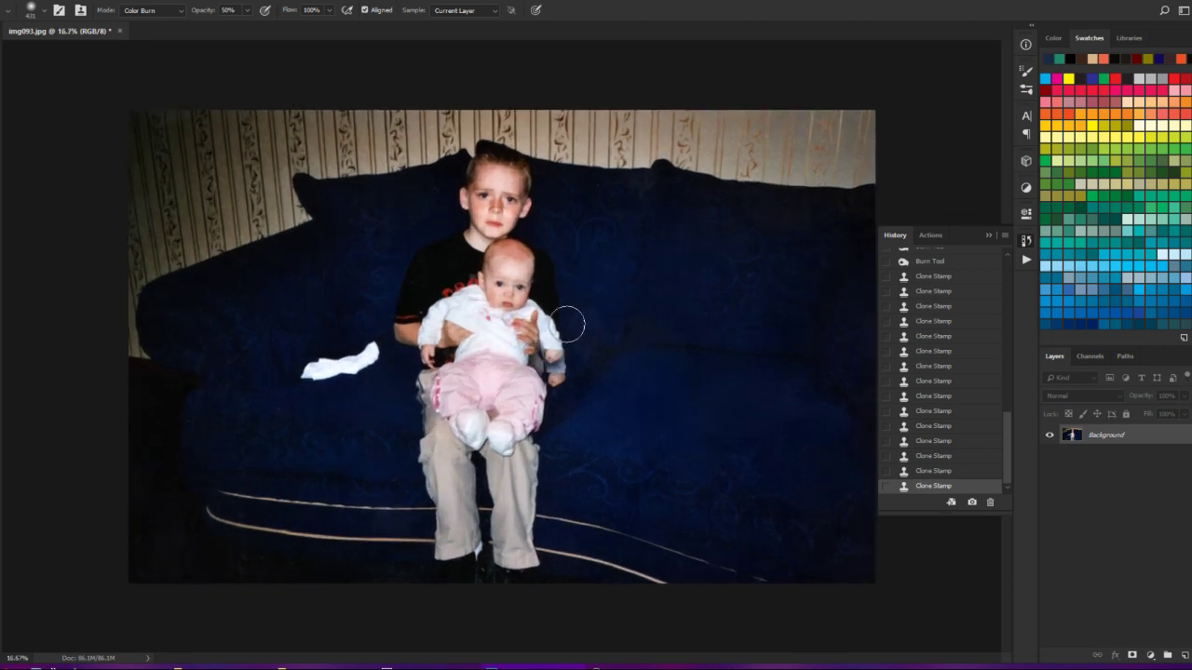
key(ctrl+w)
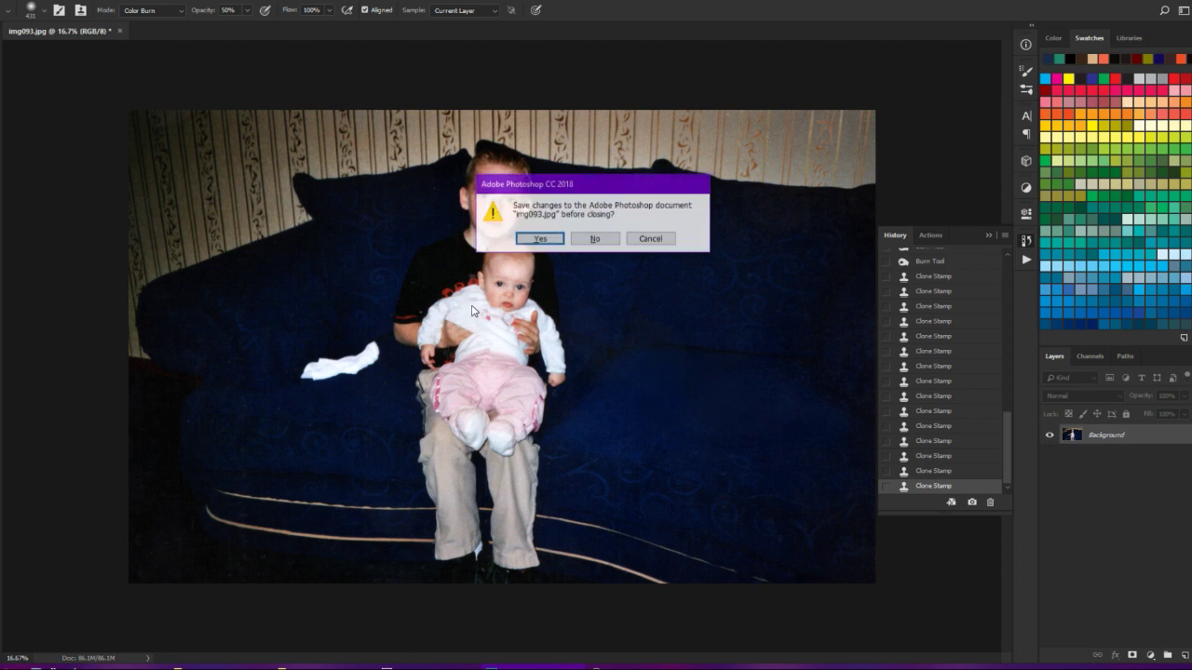
click(538, 239)
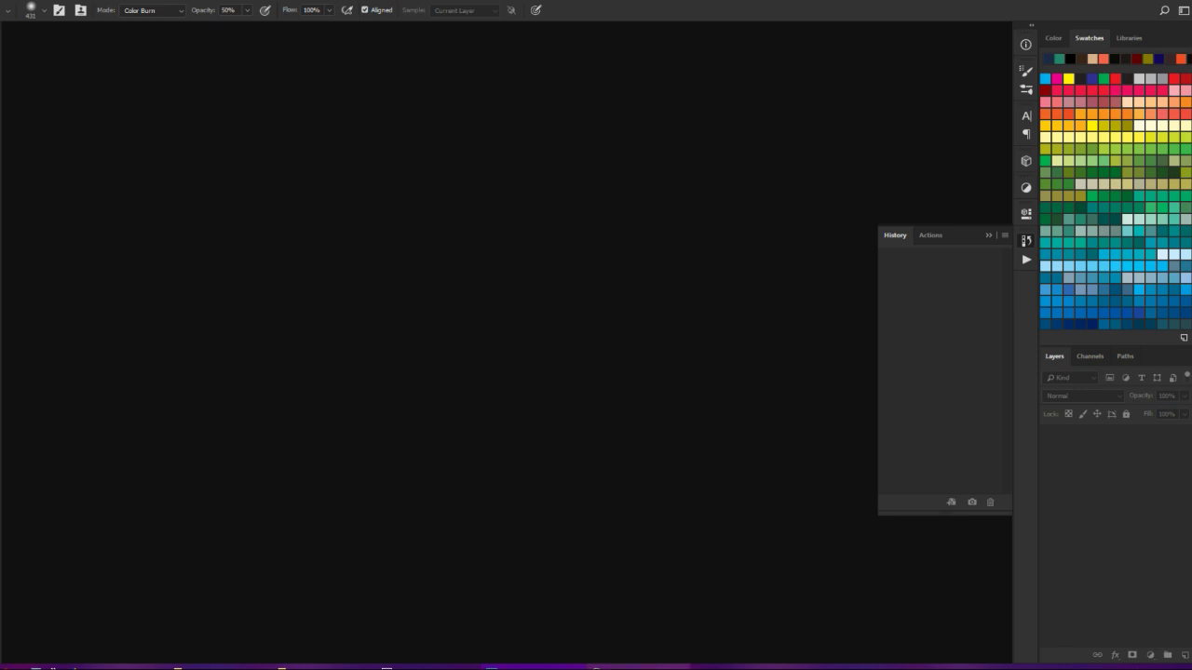
- Switch to the OBS Studio window
mouse_move(638, 666)
click(637, 622)
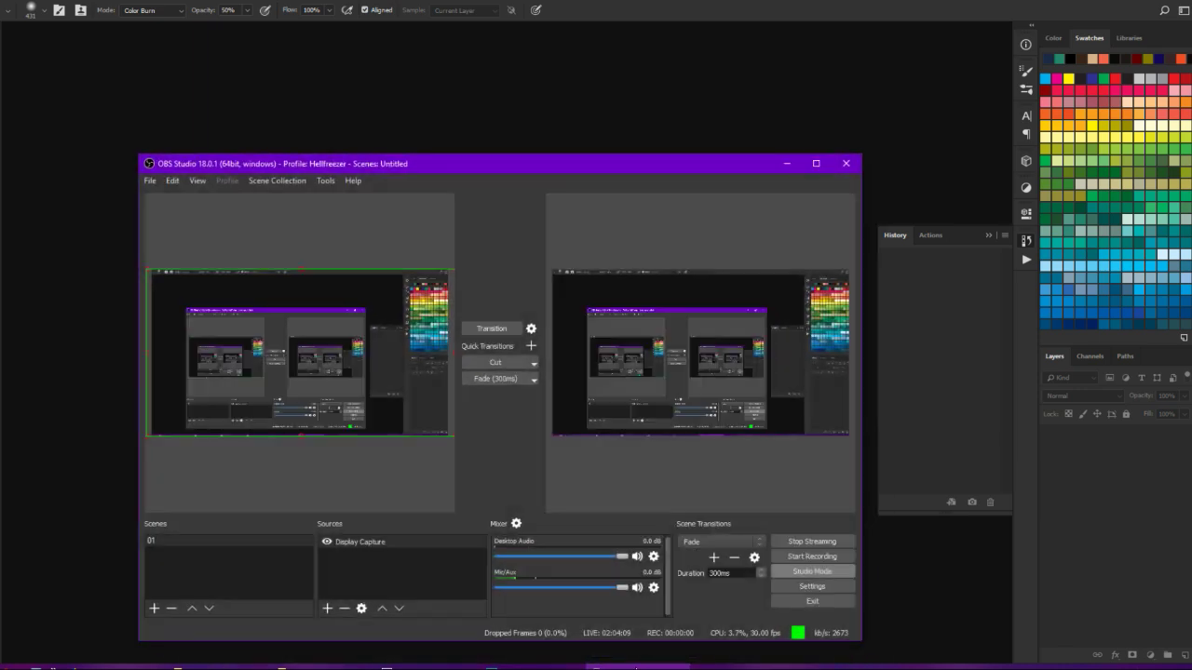